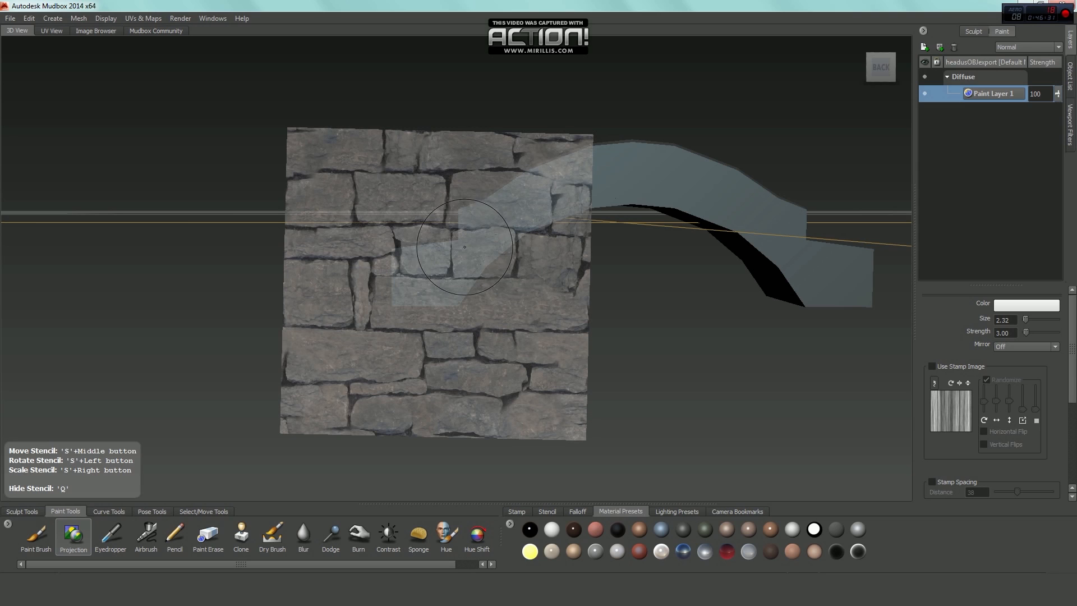
# Try projecting the stone stencil onto one end of the bridge with the projection colour set to red, and undo the stroke
pyautogui.keyDown('alt'); pyautogui.moveTo(443, 273); pyautogui.dragTo(446, 271); pyautogui.keyUp('alt')
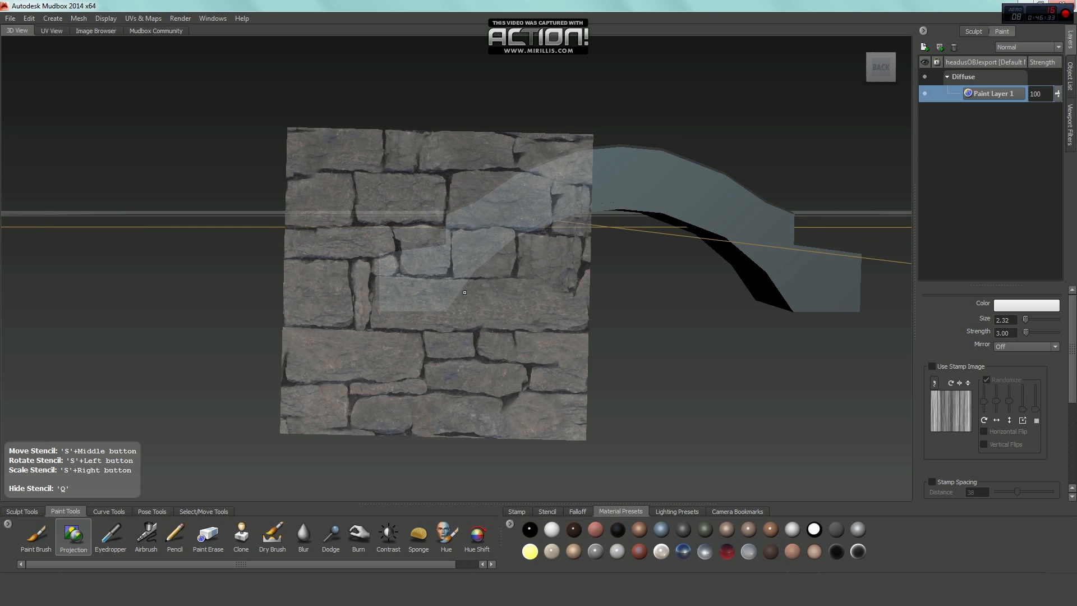
pyautogui.click(1013, 303)
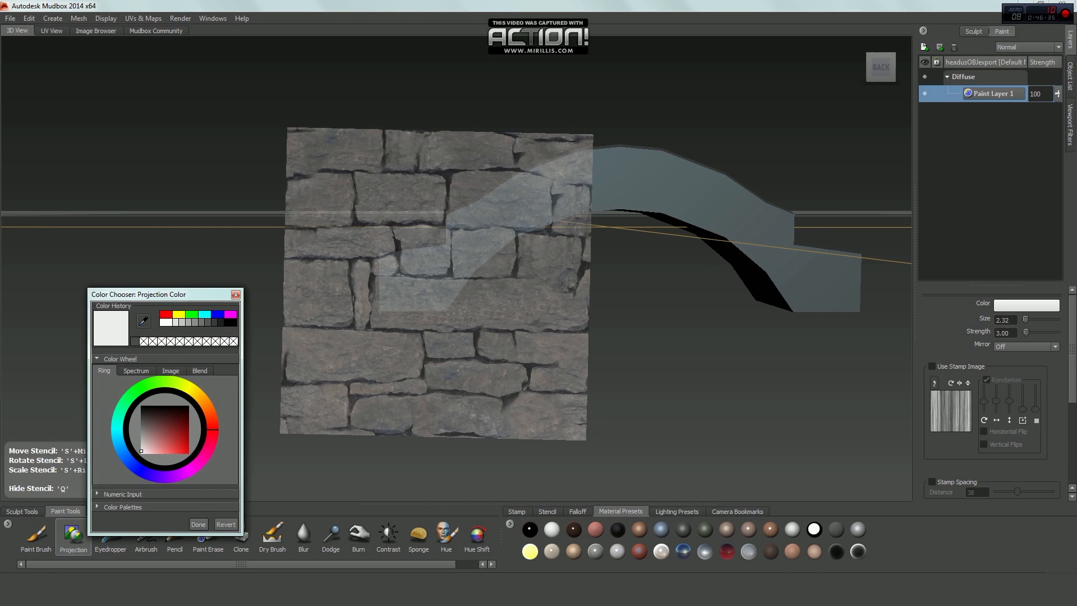
pyautogui.moveTo(165, 443); pyautogui.dragTo(253, 463)
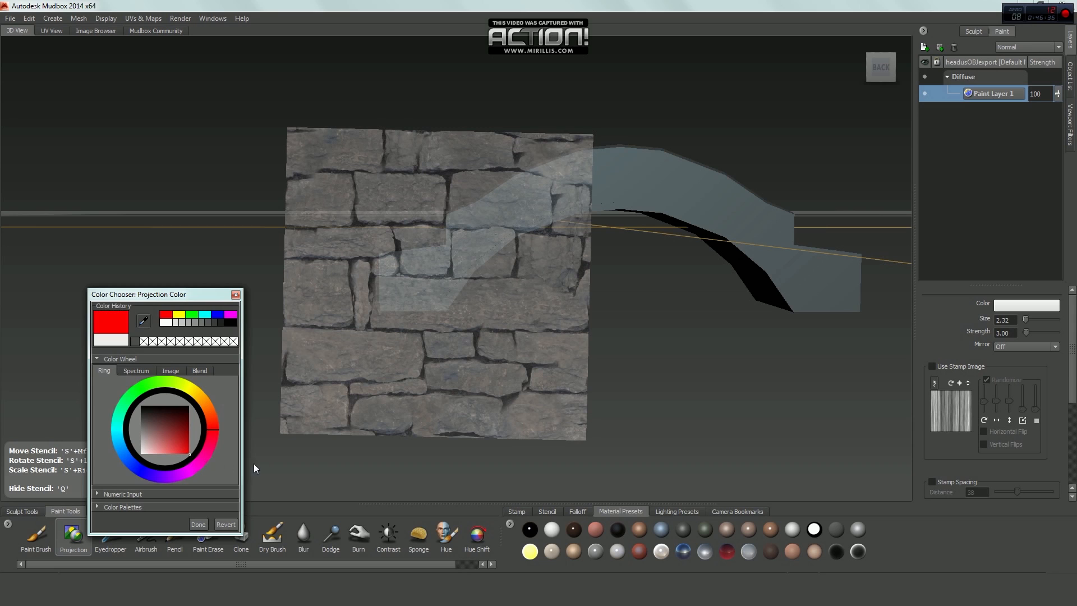
pyautogui.click(198, 524)
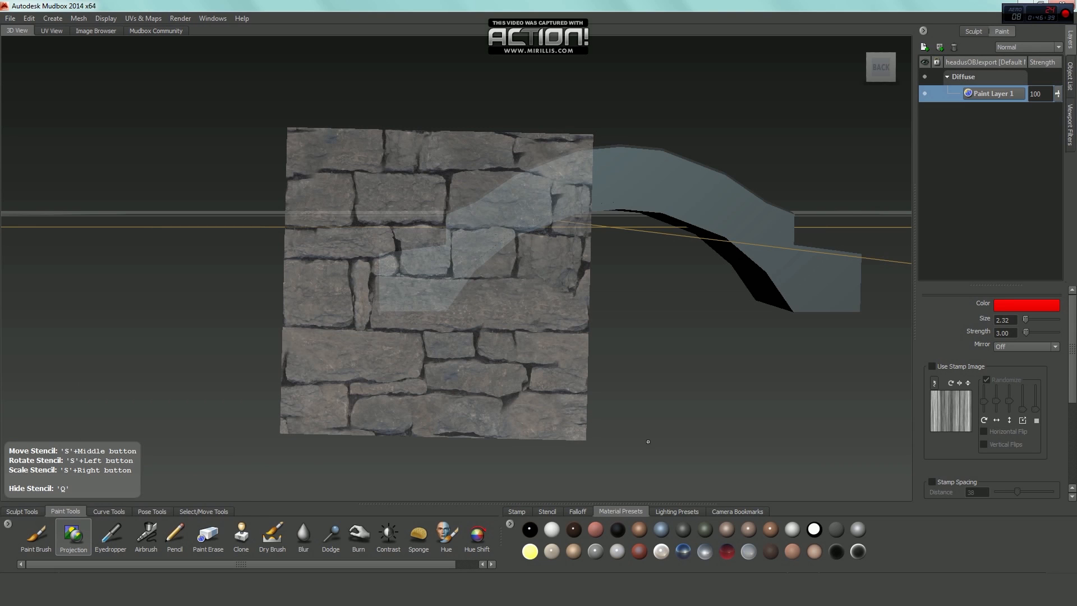
pyautogui.moveTo(388, 297); pyautogui.dragTo(597, 189)
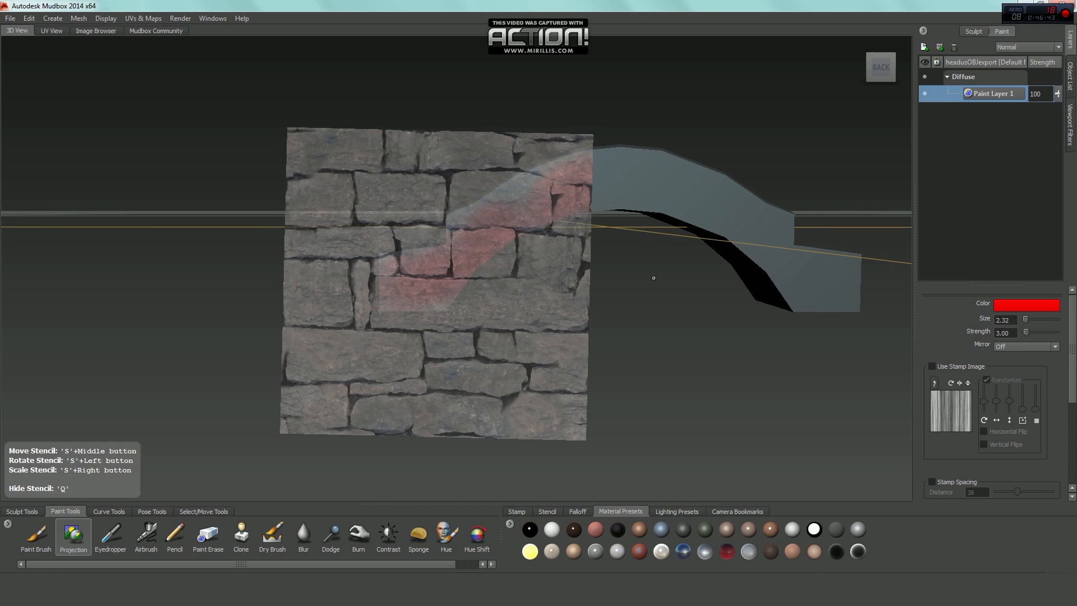
pyautogui.hotkey('ctrl', 'z')
# Change the projection colour to light grey and check the painted bridge end without the stencil
pyautogui.click(1005, 311)
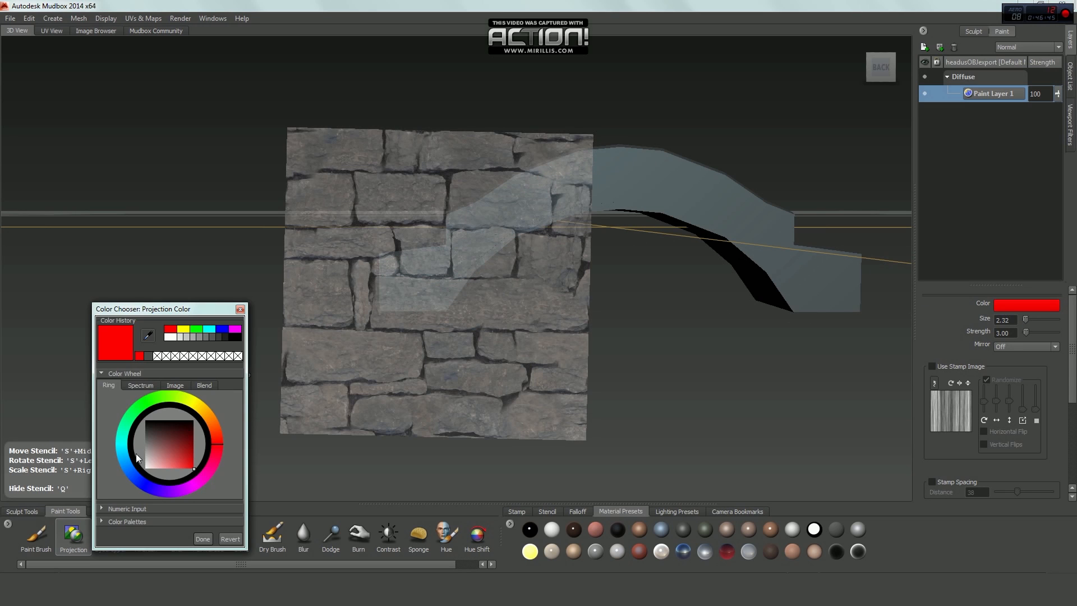
pyautogui.moveTo(176, 458)
pyautogui.mouseDown()
pyautogui.moveTo(101, 493)
pyautogui.moveTo(58, 483)
pyautogui.moveTo(58, 451)
pyautogui.moveTo(79, 456)
pyautogui.mouseUp()
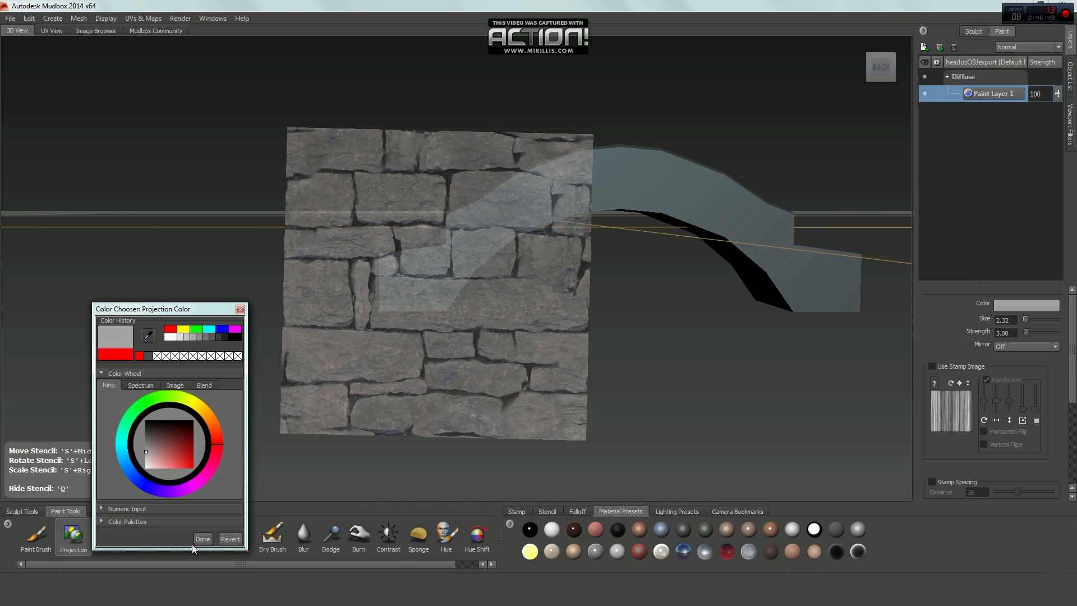
pyautogui.click(203, 539)
pyautogui.press('q')
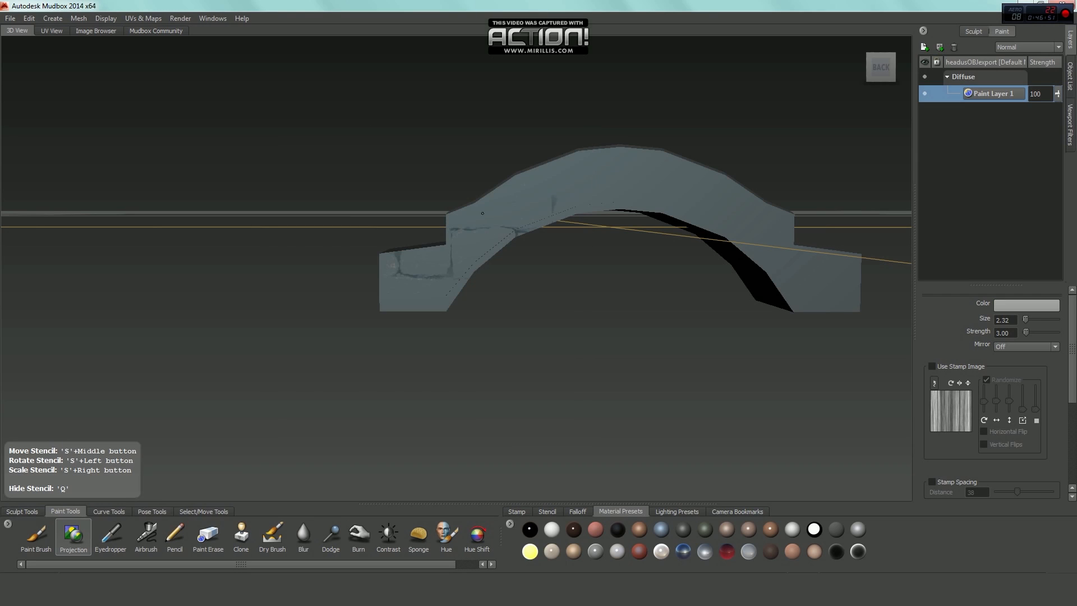
pyautogui.press('q')
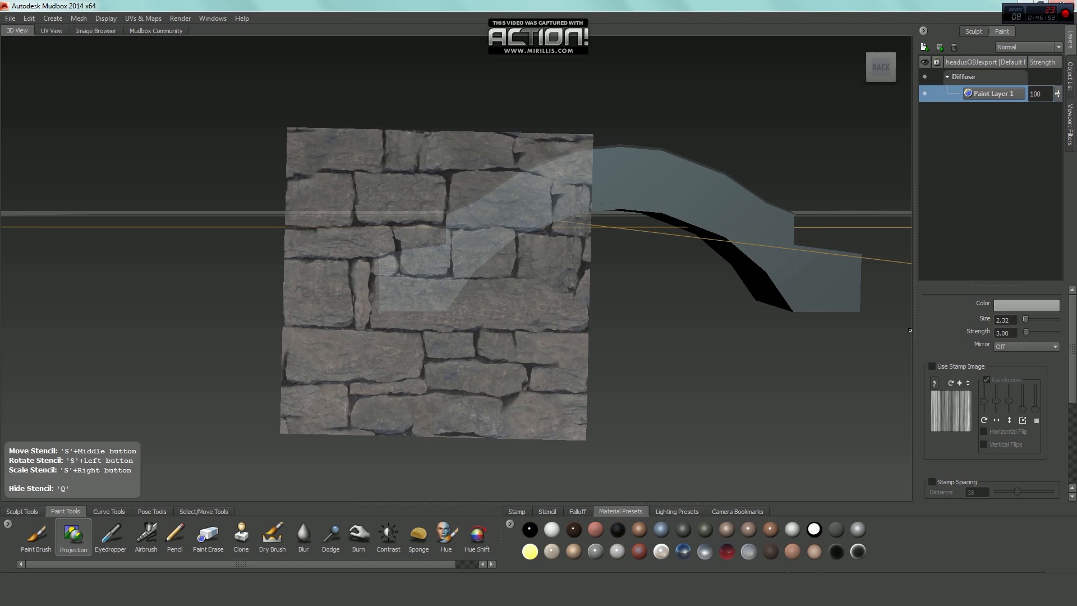
# Set the projection colour to white and project the stone stencil onto the bridge's end at strength 100
pyautogui.click(1034, 305)
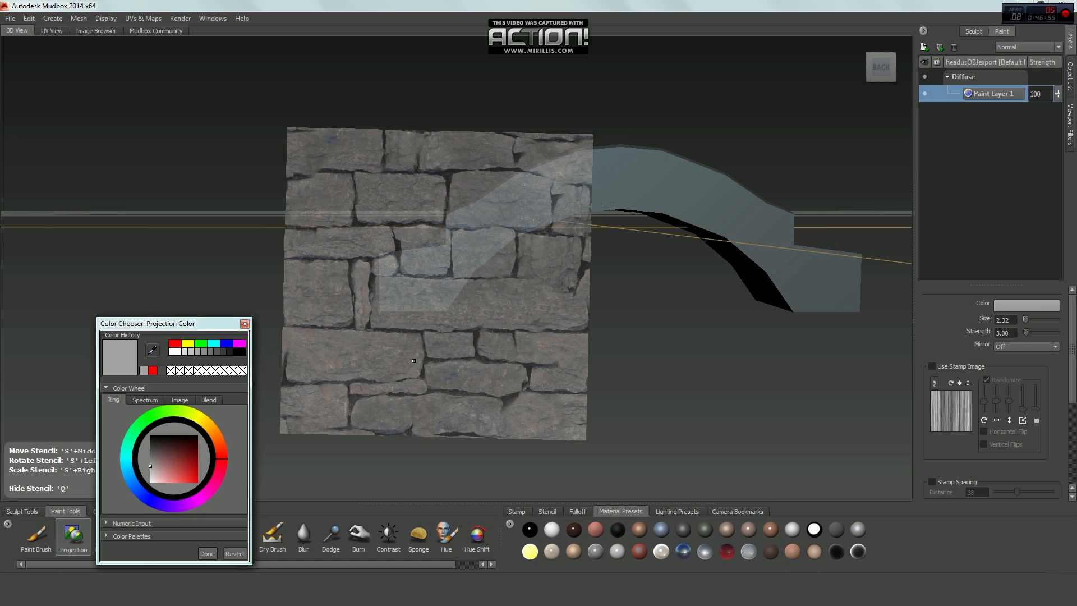
pyautogui.moveTo(144, 455); pyautogui.dragTo(141, 485)
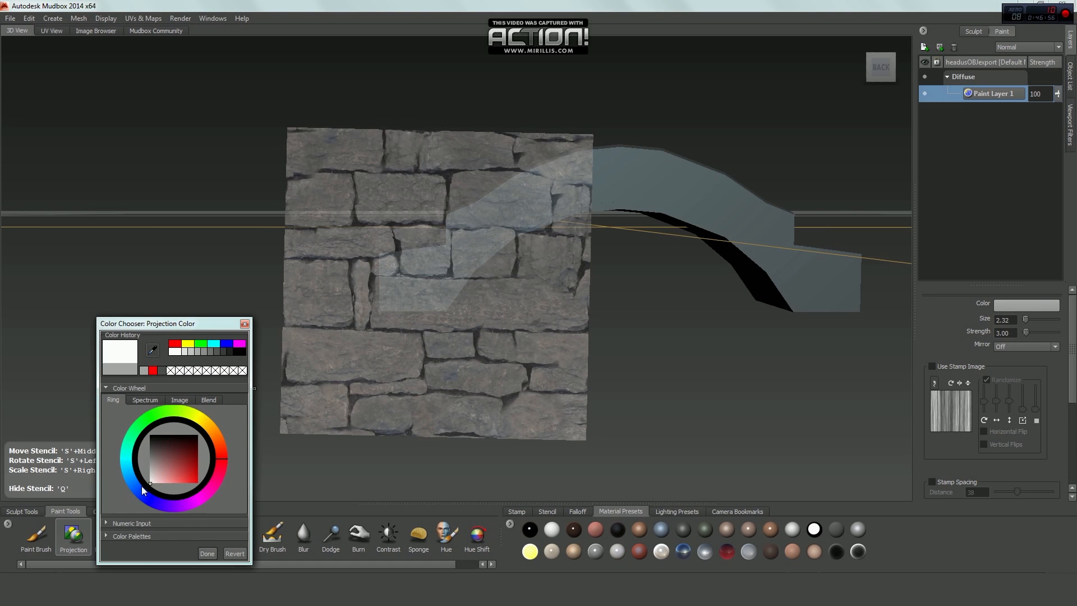
pyautogui.click(209, 554)
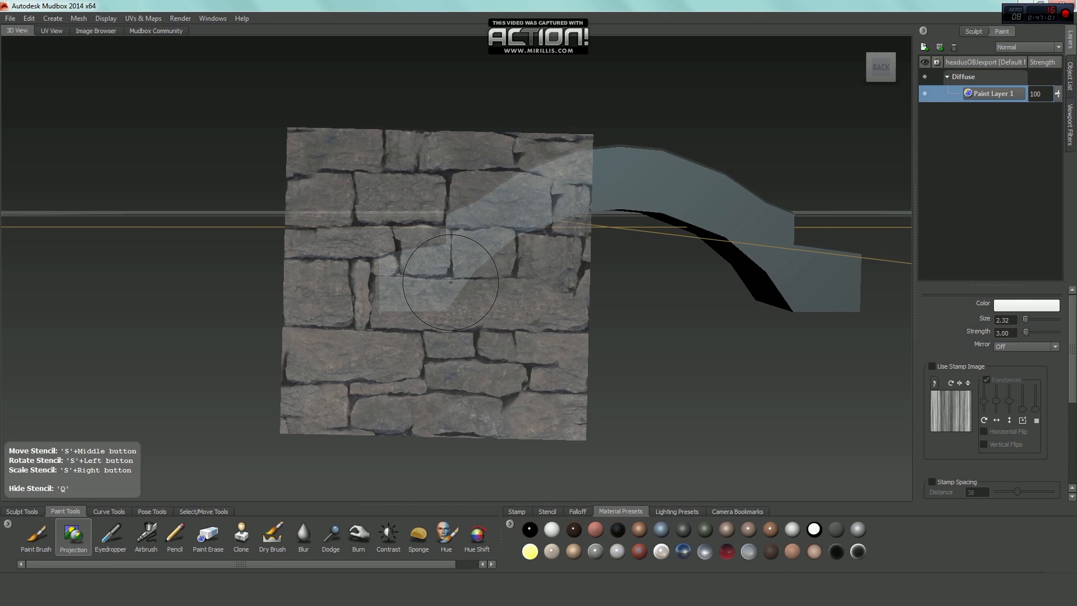
pyautogui.moveTo(450, 282)
pyautogui.mouseDown()
pyautogui.moveTo(444, 271)
pyautogui.moveTo(411, 273)
pyautogui.moveTo(569, 188)
pyautogui.mouseUp()
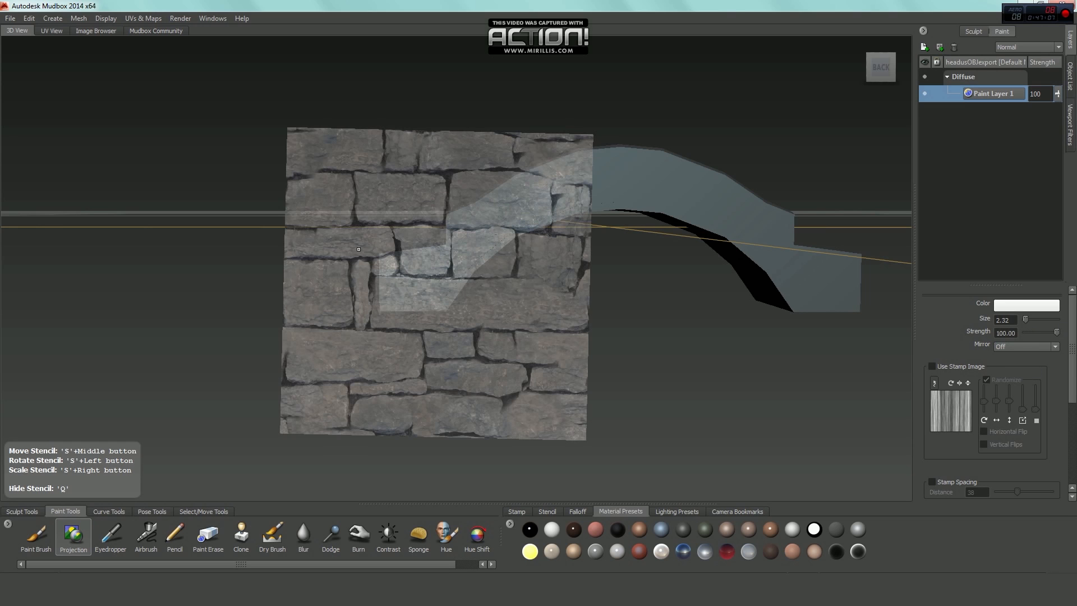
pyautogui.moveTo(392, 280)
pyautogui.mouseDown()
pyautogui.moveTo(527, 209)
pyautogui.moveTo(586, 207)
pyautogui.moveTo(572, 206)
pyautogui.mouseUp()
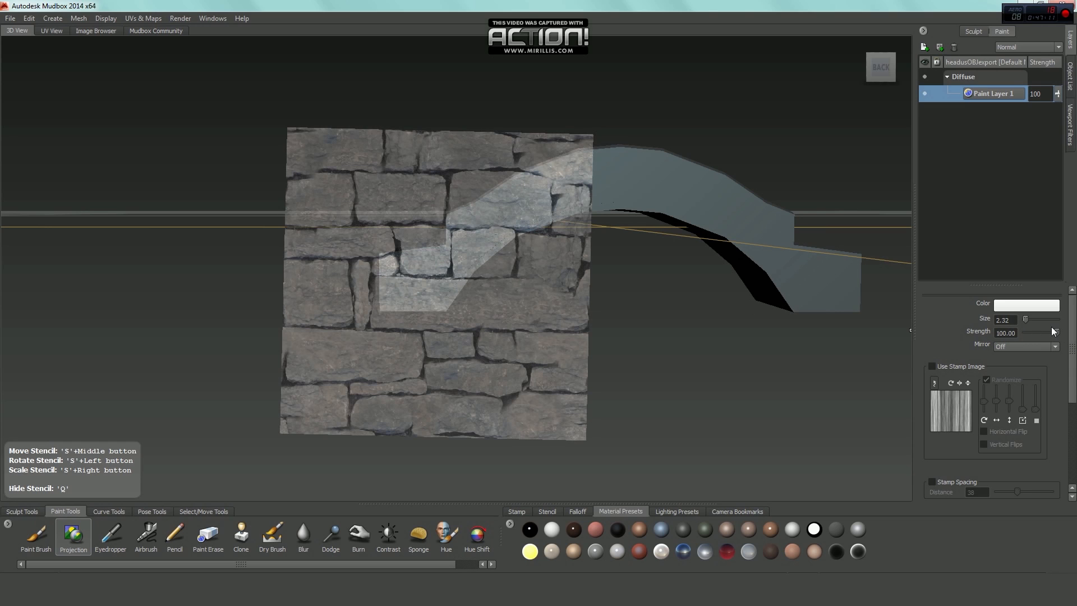
# Set the strength to 10, shrink the stone stencil over the bridge's low end block, and paint it with a size 1.22 brush
pyautogui.moveTo(1048, 333); pyautogui.dragTo(1029, 331)
pyautogui.press('Return')
pyautogui.keyDown('alt'); pyautogui.moveTo(460, 271); pyautogui.dragTo(448, 292, button='middle'); pyautogui.keyUp('alt')
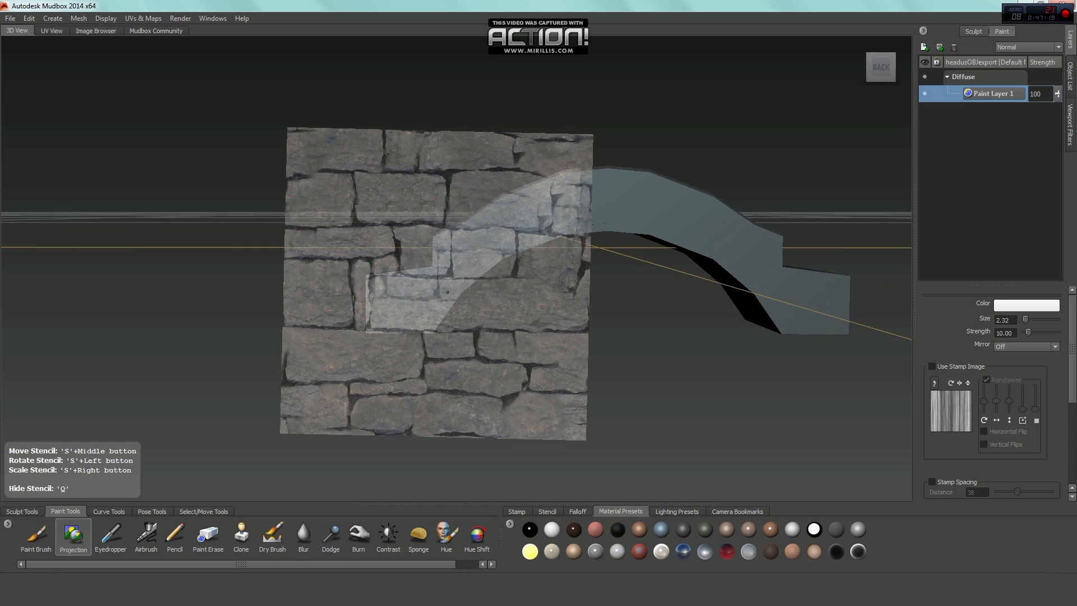
pyautogui.keyDown('alt'); pyautogui.moveTo(448, 292); pyautogui.dragTo(456, 326); pyautogui.keyUp('alt')
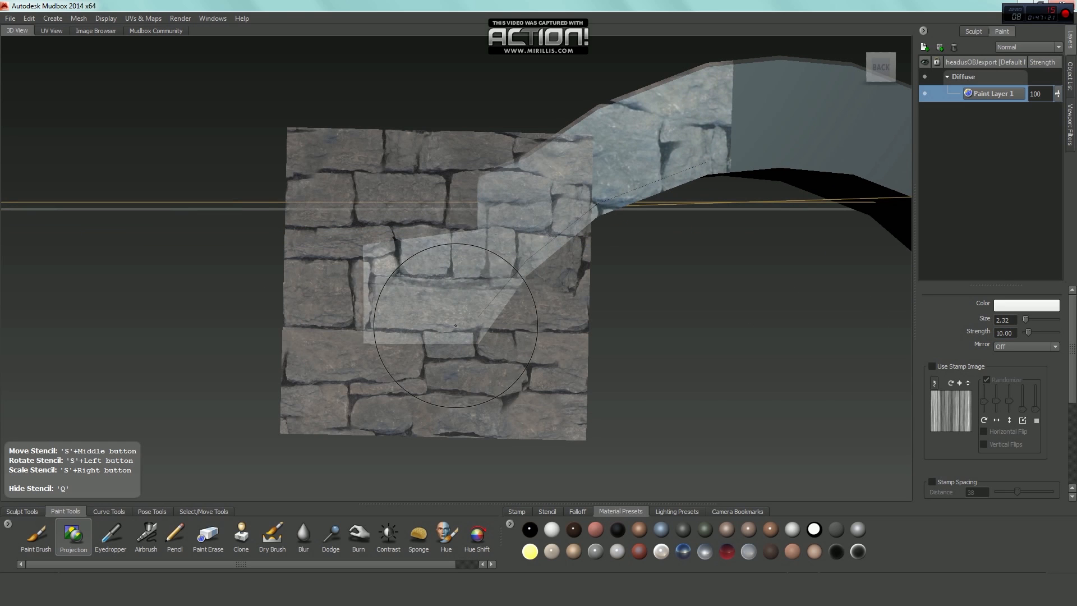
pyautogui.moveTo(455, 325); pyautogui.dragTo(254, 271, button='right')
pyautogui.moveTo(455, 271); pyautogui.dragTo(419, 278, button='middle')
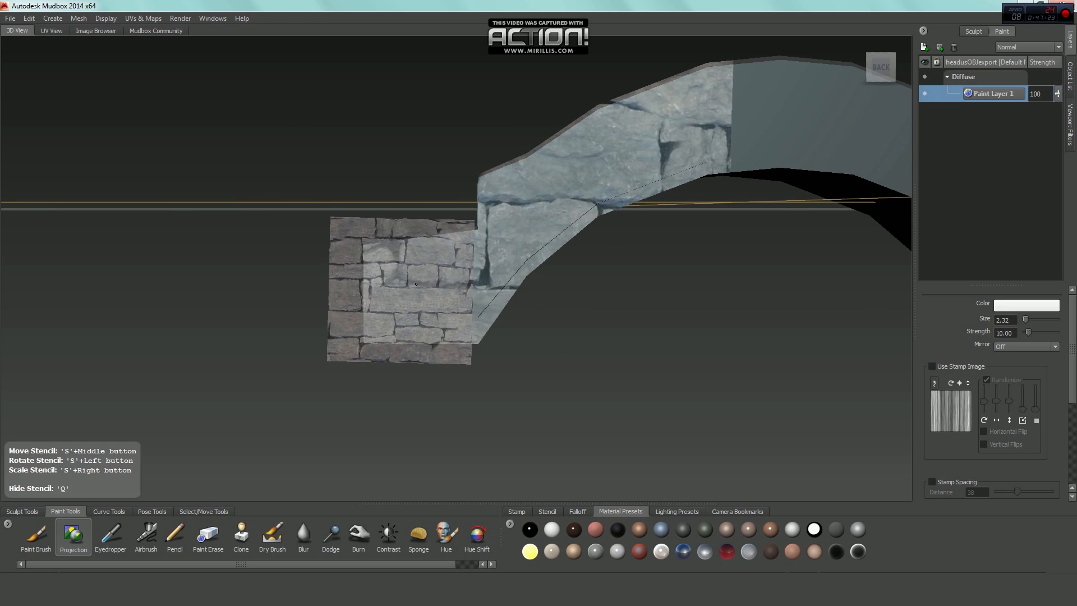
pyautogui.moveTo(419, 278)
pyautogui.mouseDown()
pyautogui.moveTo(432, 278)
pyautogui.moveTo(382, 294)
pyautogui.moveTo(408, 294)
pyautogui.moveTo(373, 294)
pyautogui.mouseUp()
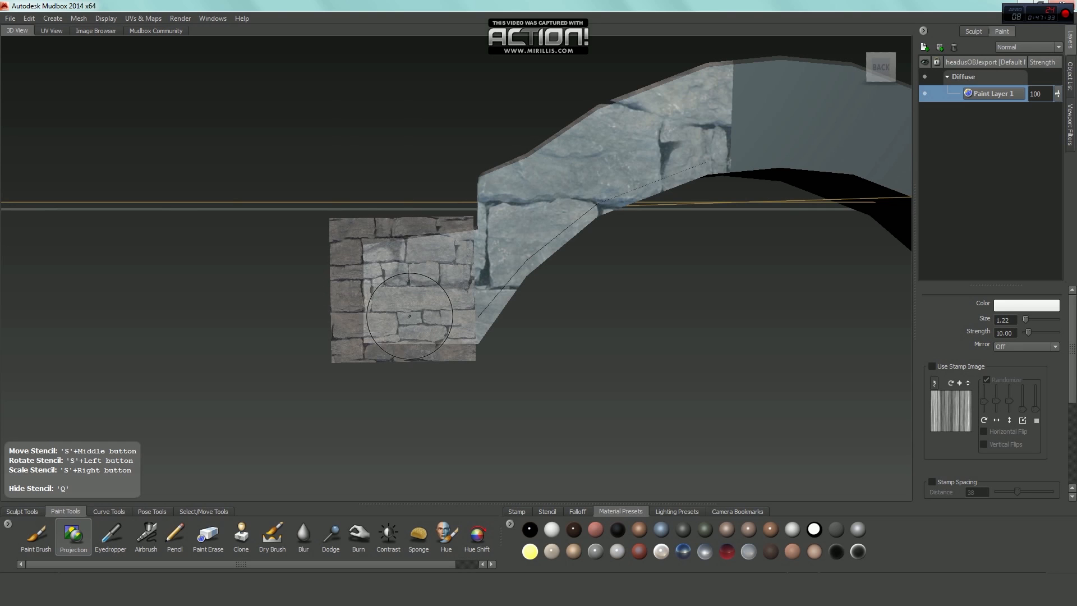
pyautogui.press('q')
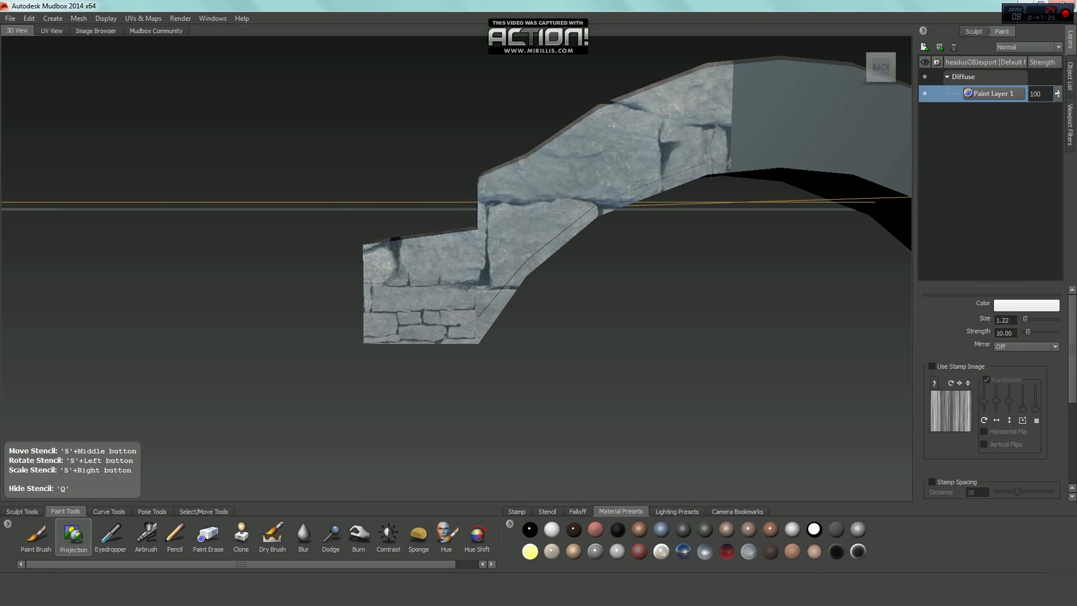
# Shift the stencil towards the arch and paint smaller stones over the joint between the end block and the arch
pyautogui.press('q')
pyautogui.press('q')
pyautogui.press('q')
pyautogui.moveTo(444, 280); pyautogui.dragTo(481, 280, button='middle')
pyautogui.moveTo(480, 283); pyautogui.dragTo(475, 311)
pyautogui.press('q')
pyautogui.press('q')
pyautogui.press('q')
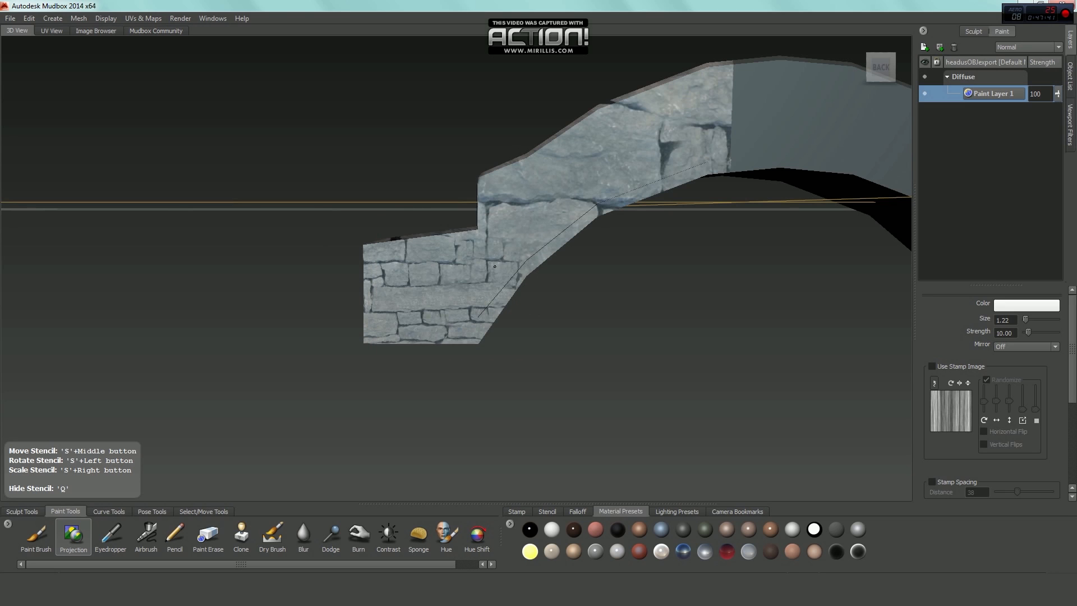
# Project the small-scale stones along the rising part of the arch, realigning the bridge under the stencil between strokes
pyautogui.press('q')
pyautogui.moveTo(502, 275); pyautogui.dragTo(429, 315)
pyautogui.keyDown('alt'); pyautogui.moveTo(421, 326); pyautogui.dragTo(495, 266, button='middle'); pyautogui.keyUp('alt')
pyautogui.keyDown('alt'); pyautogui.moveTo(496, 266); pyautogui.dragTo(448, 312); pyautogui.keyUp('alt')
pyautogui.press('q')
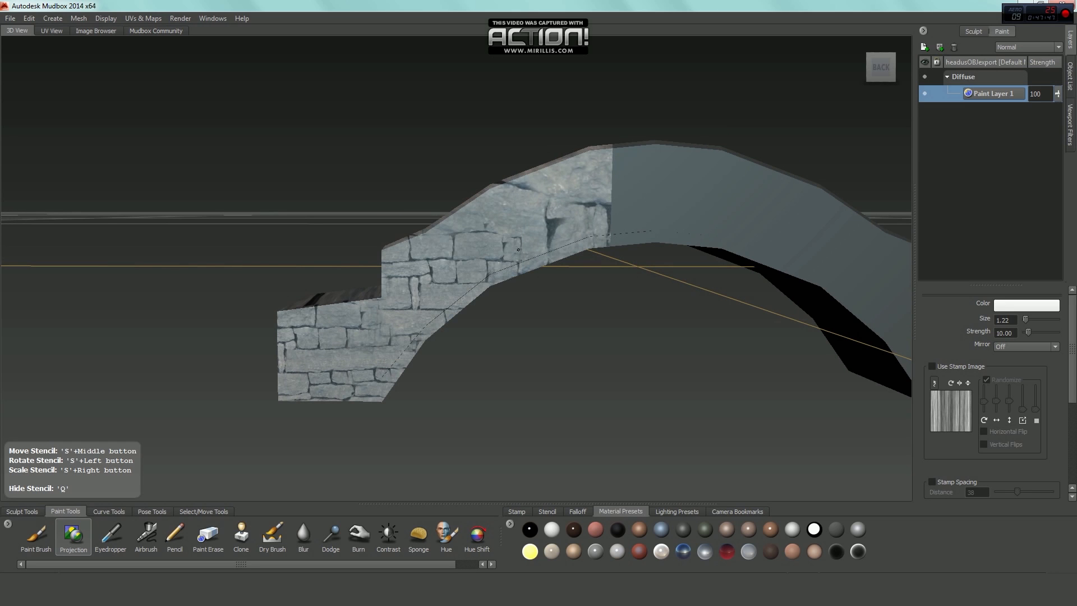
pyautogui.press('q')
pyautogui.keyDown('alt'); pyautogui.moveTo(518, 249); pyautogui.dragTo(448, 273); pyautogui.keyUp('alt')
pyautogui.press('q')
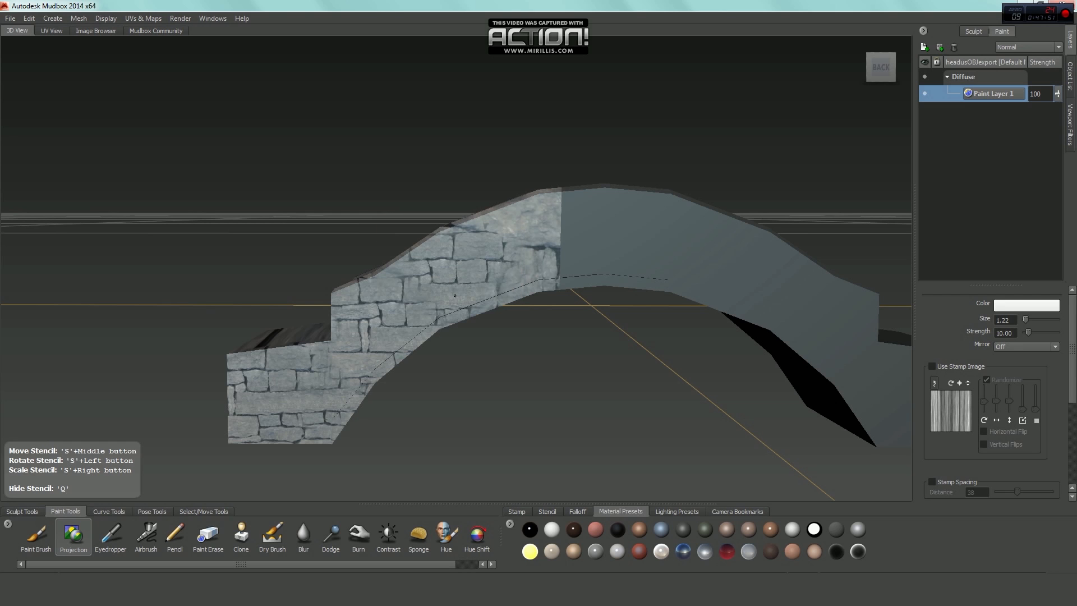
# Continue the stone projection up to and across the crown of the arch
pyautogui.press('q')
pyautogui.keyDown('alt'); pyautogui.moveTo(473, 315); pyautogui.dragTo(486, 284); pyautogui.keyUp('alt')
pyautogui.press('q')
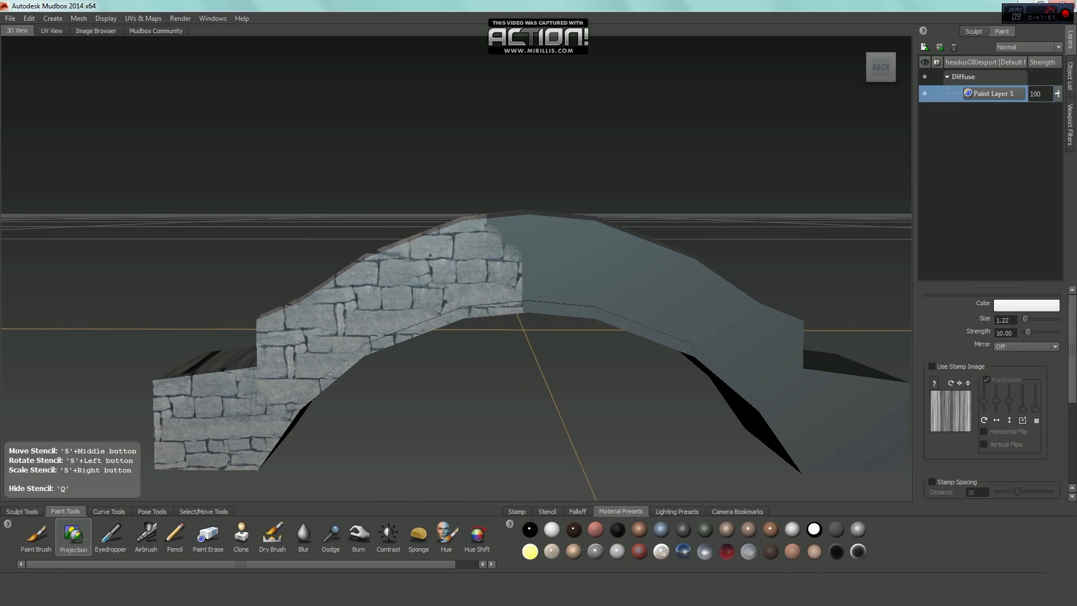
pyautogui.press('q')
pyautogui.keyDown('alt'); pyautogui.moveTo(475, 236); pyautogui.dragTo(460, 246); pyautogui.keyUp('alt')
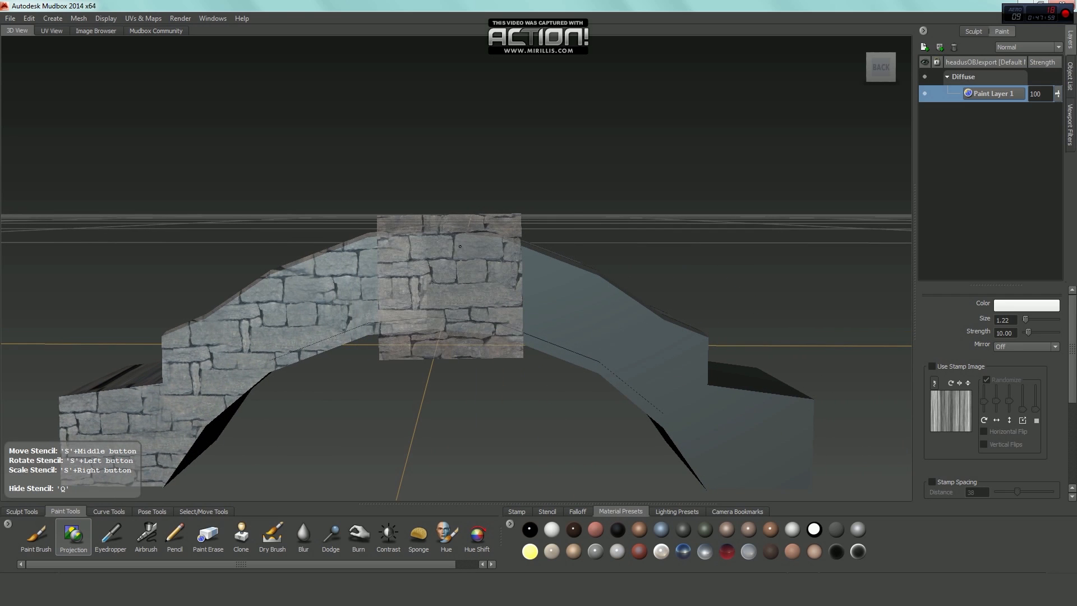
pyautogui.moveTo(450, 295); pyautogui.dragTo(466, 308)
pyautogui.press('q')
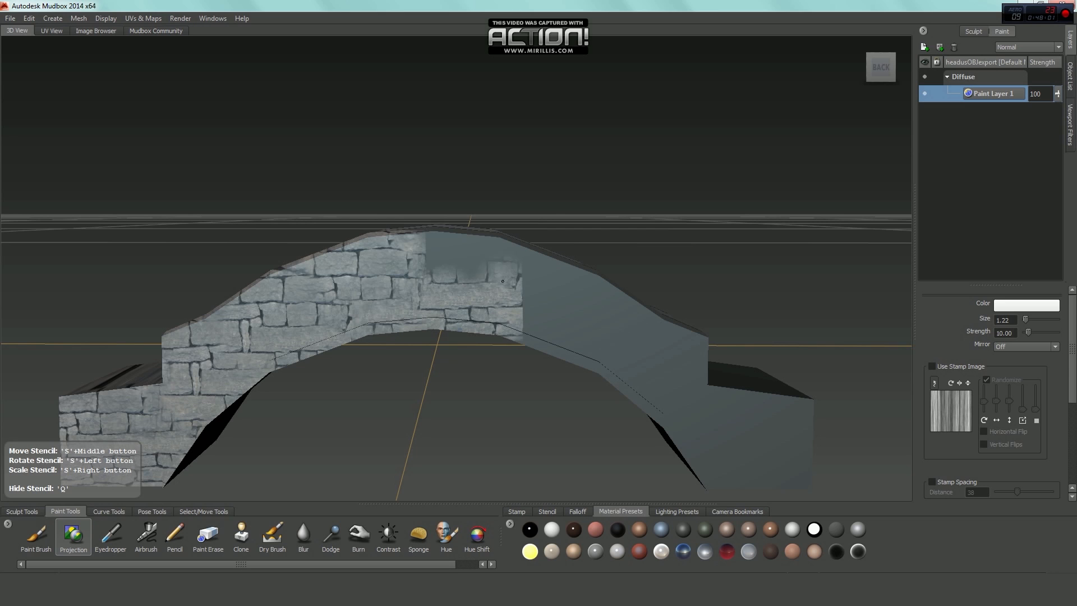
# Project the stones onto the far end block and the descending part of the arch to cover the rest of this side
pyautogui.press('q')
pyautogui.keyDown('alt'); pyautogui.moveTo(497, 245); pyautogui.dragTo(449, 264); pyautogui.keyUp('alt')
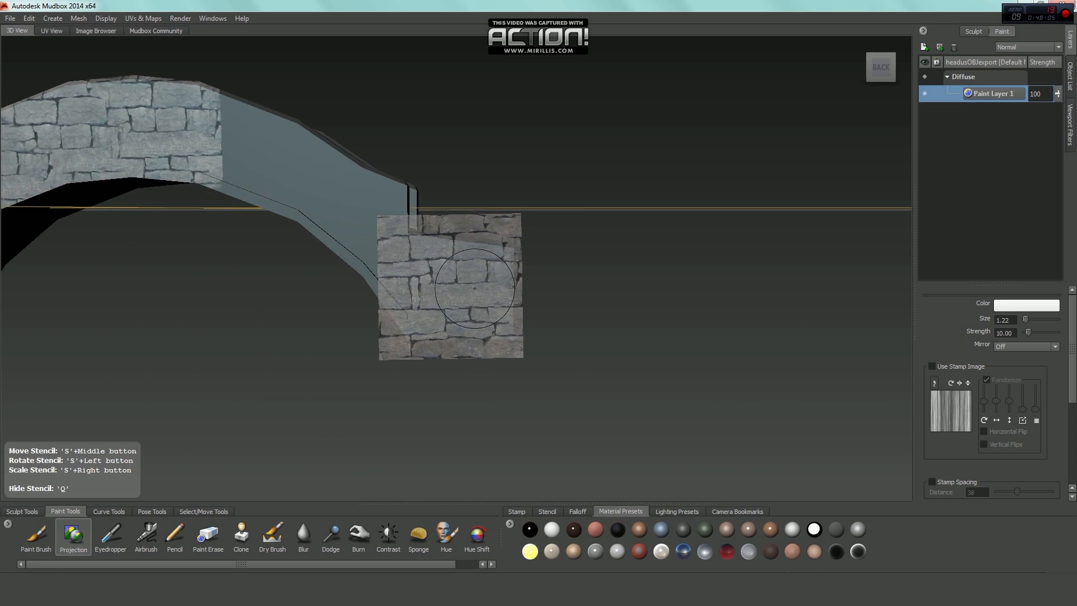
pyautogui.moveTo(473, 302); pyautogui.dragTo(503, 305)
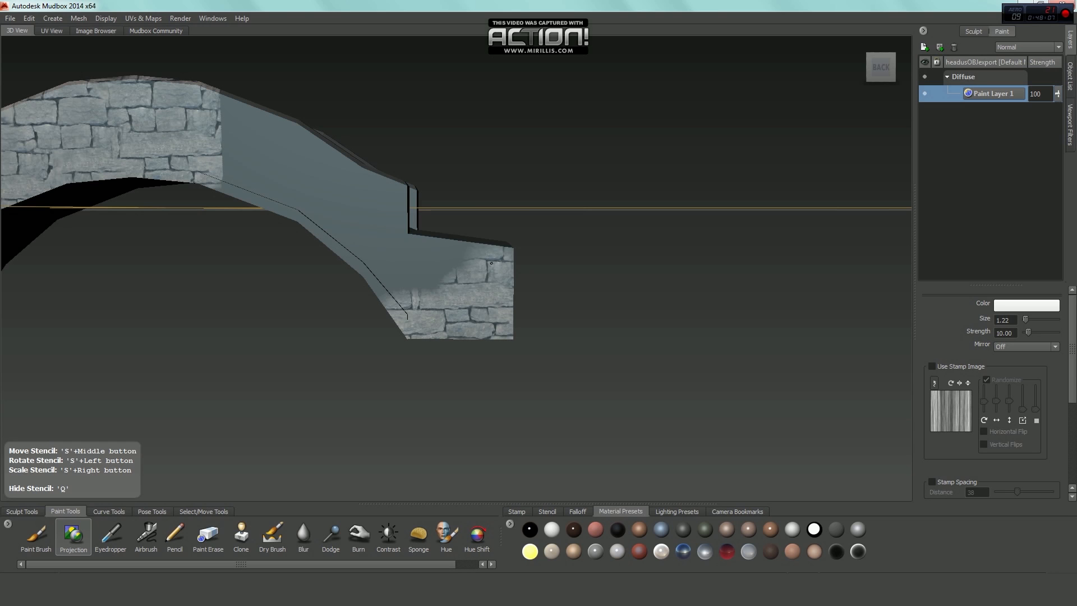
pyautogui.keyDown('alt'); pyautogui.moveTo(392, 277); pyautogui.dragTo(489, 312); pyautogui.keyUp('alt')
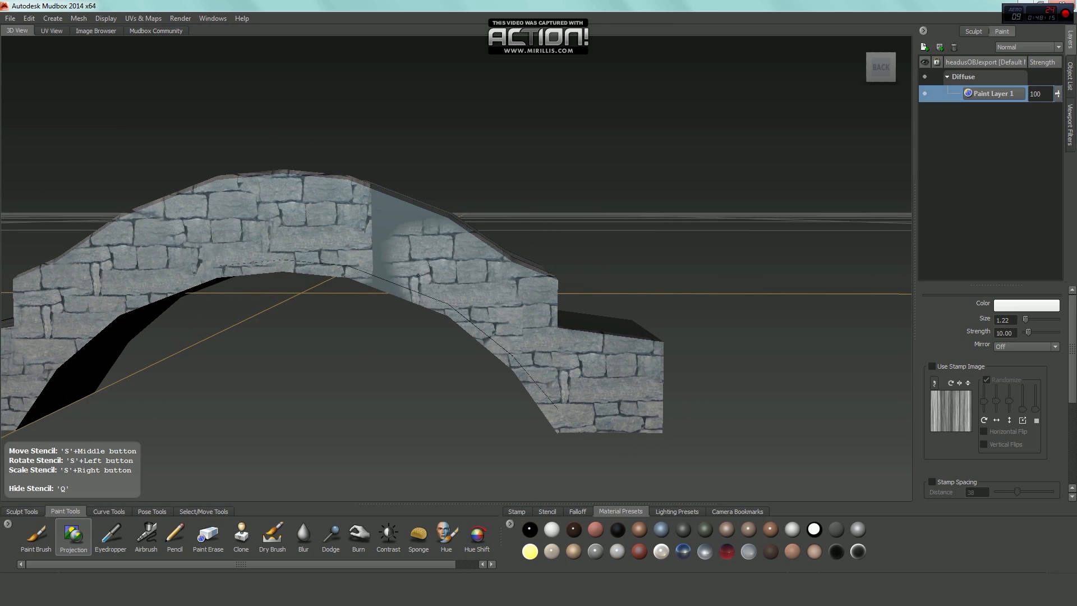
pyautogui.keyDown('alt'); pyautogui.moveTo(372, 270); pyautogui.dragTo(424, 296, button='middle'); pyautogui.keyUp('alt')
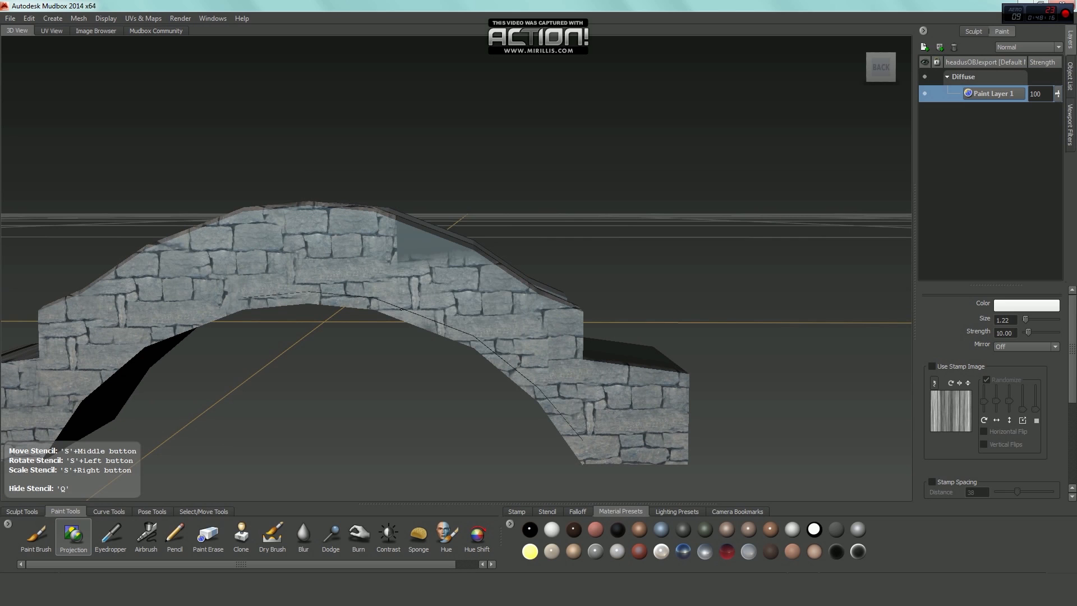
pyautogui.keyDown('alt'); pyautogui.moveTo(431, 254); pyautogui.dragTo(396, 258); pyautogui.keyUp('alt')
# On the bridge's opposite side, project the small-scale stones over the end block and the adjoining lower part of the arch
pyautogui.moveTo(434, 297)
pyautogui.keyDown('alt'); pyautogui.mouseDown()
pyautogui.moveTo(522, 263)
pyautogui.moveTo(677, 401)
pyautogui.moveTo(511, 244)
pyautogui.moveTo(511, 285)
pyautogui.moveTo(442, 300)
pyautogui.moveTo(479, 291)
pyautogui.mouseUp(); pyautogui.keyUp('alt')
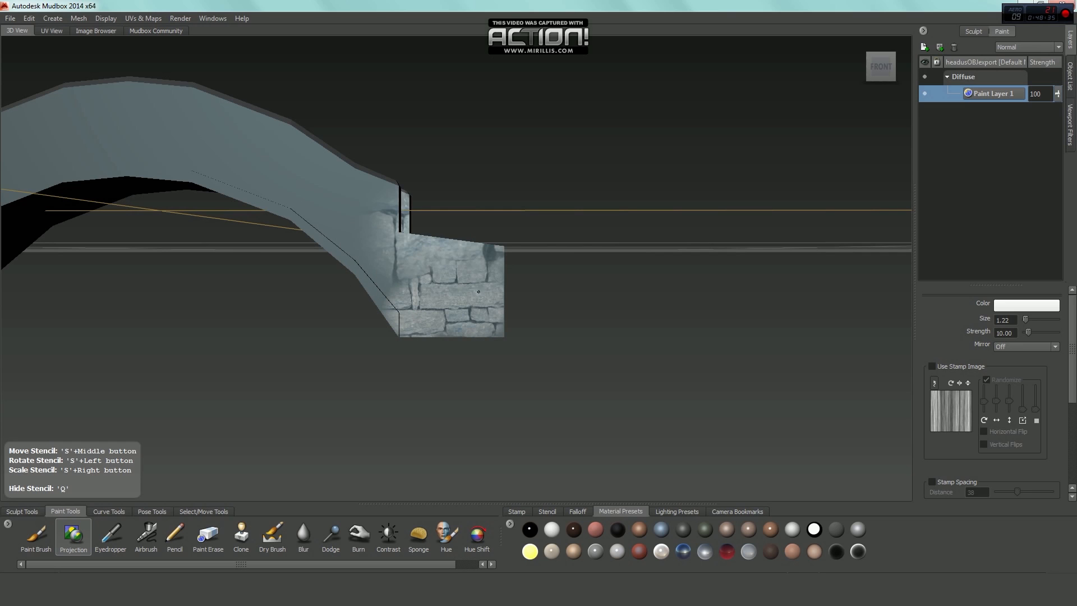
pyautogui.moveTo(444, 261); pyautogui.dragTo(392, 284)
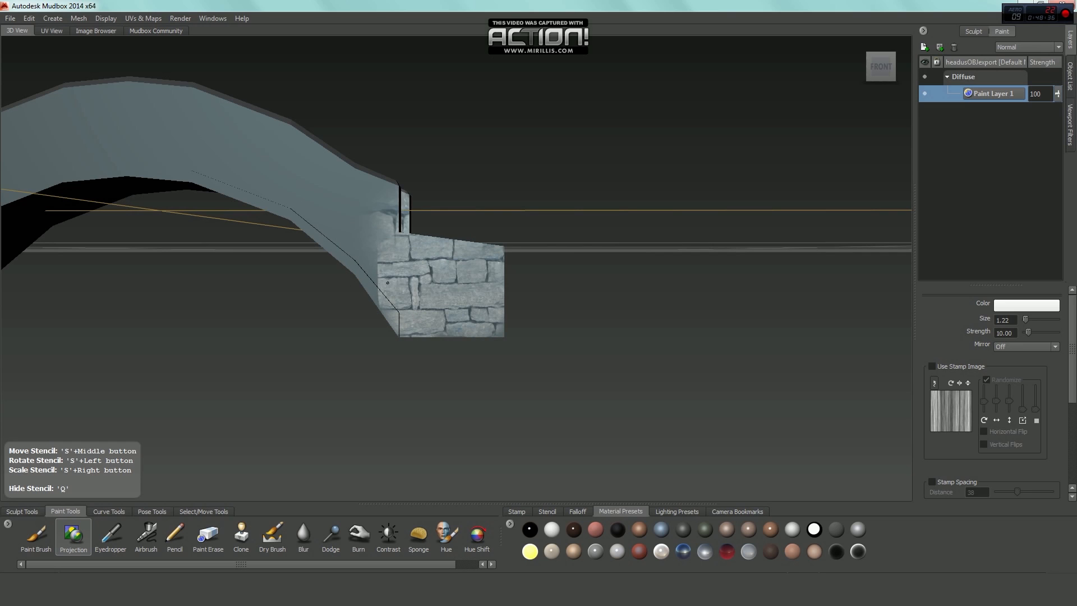
pyautogui.keyDown('alt'); pyautogui.moveTo(387, 271); pyautogui.dragTo(460, 306, button='middle'); pyautogui.keyUp('alt')
pyautogui.moveTo(466, 308)
pyautogui.mouseDown()
pyautogui.moveTo(427, 286)
pyautogui.moveTo(449, 336)
pyautogui.moveTo(412, 247)
pyautogui.moveTo(457, 232)
pyautogui.mouseUp()
pyautogui.keyDown('alt'); pyautogui.moveTo(449, 247); pyautogui.dragTo(469, 286, button='middle'); pyautogui.keyUp('alt')
pyautogui.moveTo(463, 292)
pyautogui.mouseDown()
pyautogui.moveTo(441, 300)
pyautogui.moveTo(408, 277)
pyautogui.moveTo(439, 250)
pyautogui.moveTo(432, 241)
pyautogui.moveTo(393, 272)
pyautogui.mouseUp()
pyautogui.keyDown('alt'); pyautogui.moveTo(387, 261); pyautogui.dragTo(455, 290, button='middle'); pyautogui.keyUp('alt')
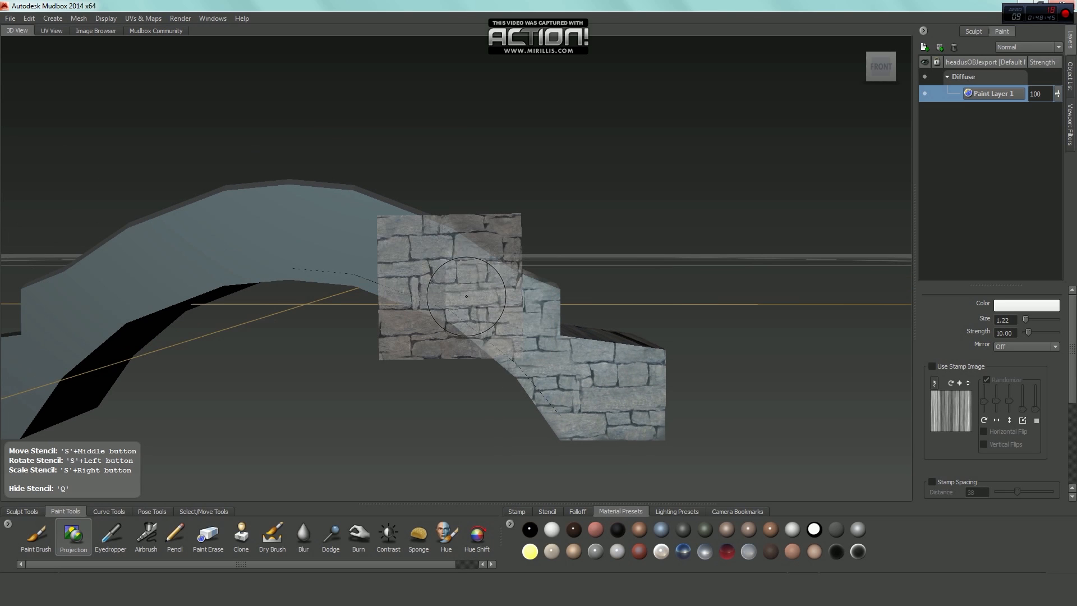
pyautogui.moveTo(467, 296); pyautogui.dragTo(447, 278)
pyautogui.click(441, 273)
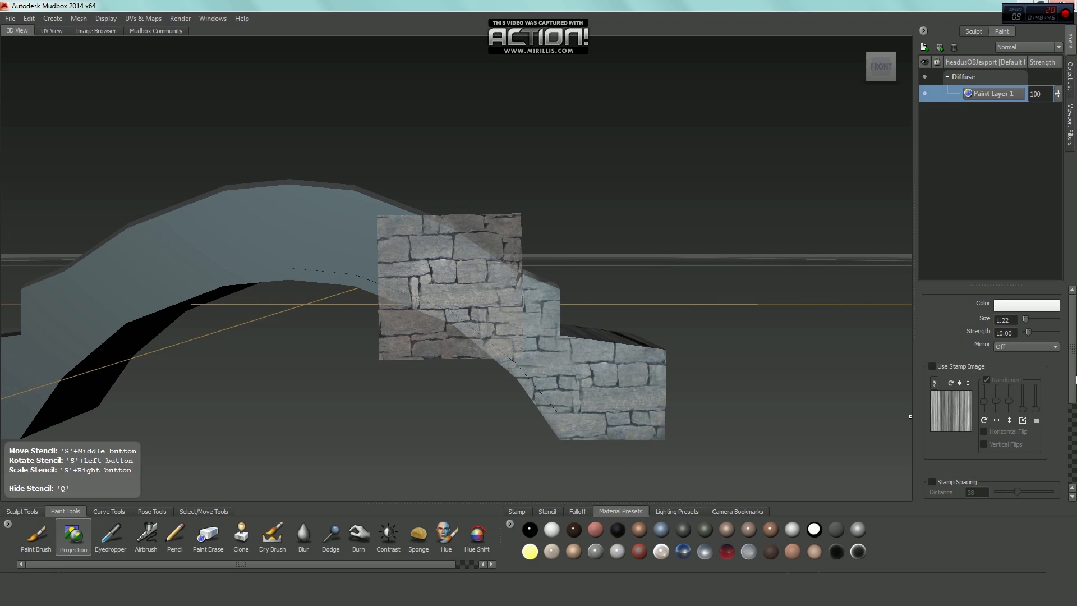
pyautogui.moveTo(1072, 372); pyautogui.dragTo(1076, 466)
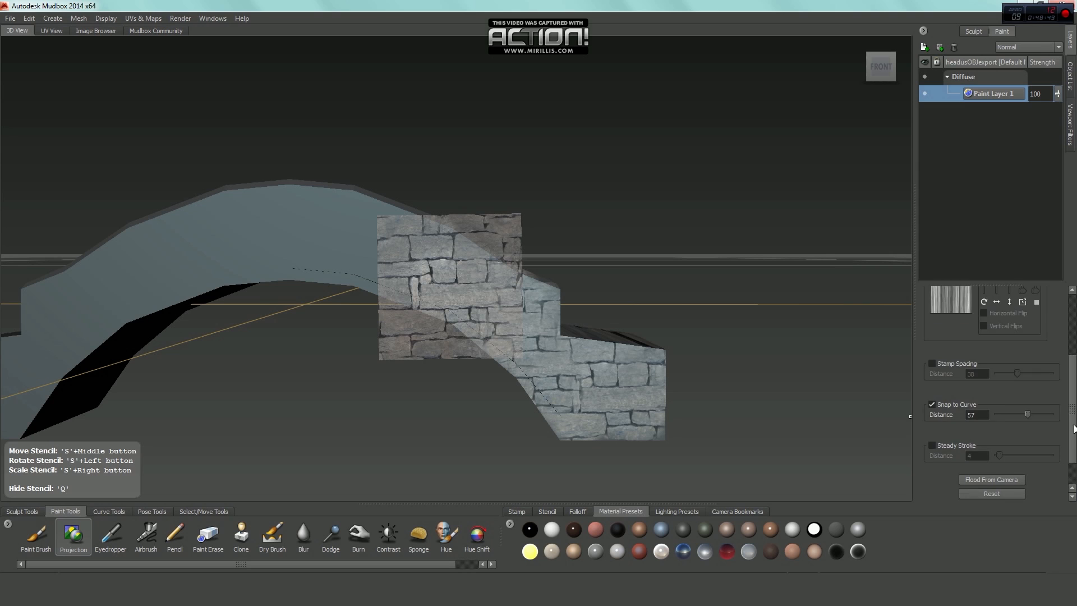
pyautogui.click(926, 473)
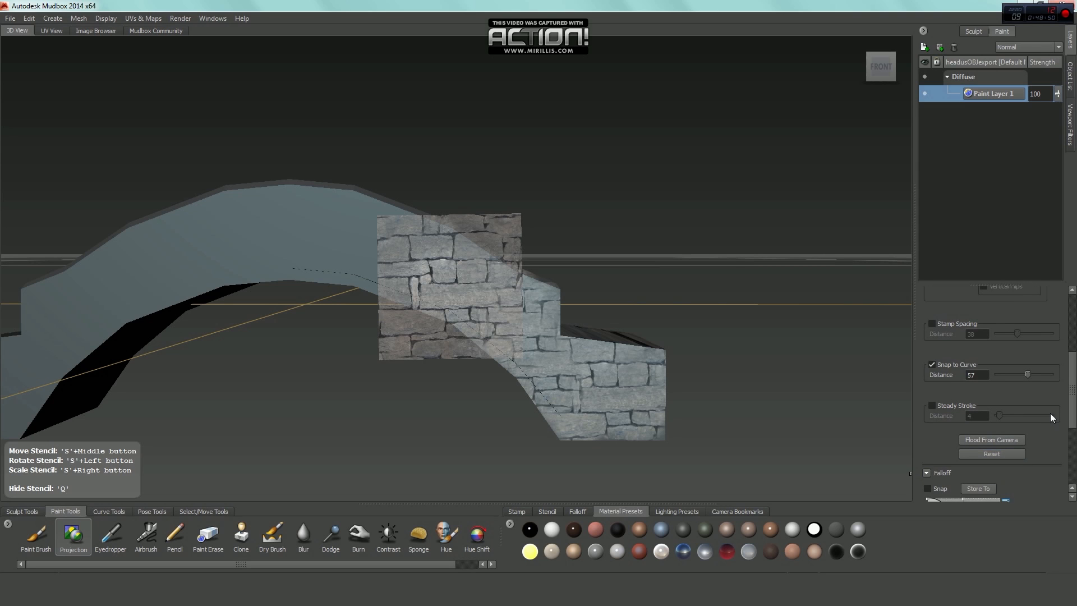
pyautogui.moveTo(1072, 402); pyautogui.dragTo(1072, 371)
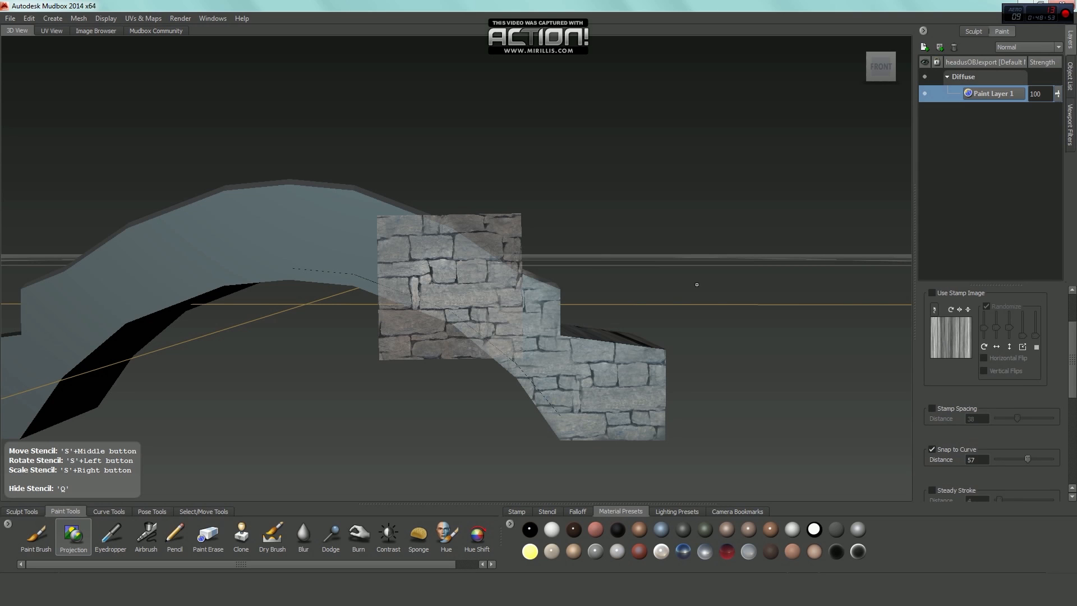
# Continue the stone projection up this side of the arch to its crown, realigning the bridge under the stencil between strokes
pyautogui.keyDown('alt'); pyautogui.moveTo(413, 261); pyautogui.dragTo(433, 286, button='middle'); pyautogui.keyUp('alt')
pyautogui.moveTo(463, 303); pyautogui.dragTo(447, 280)
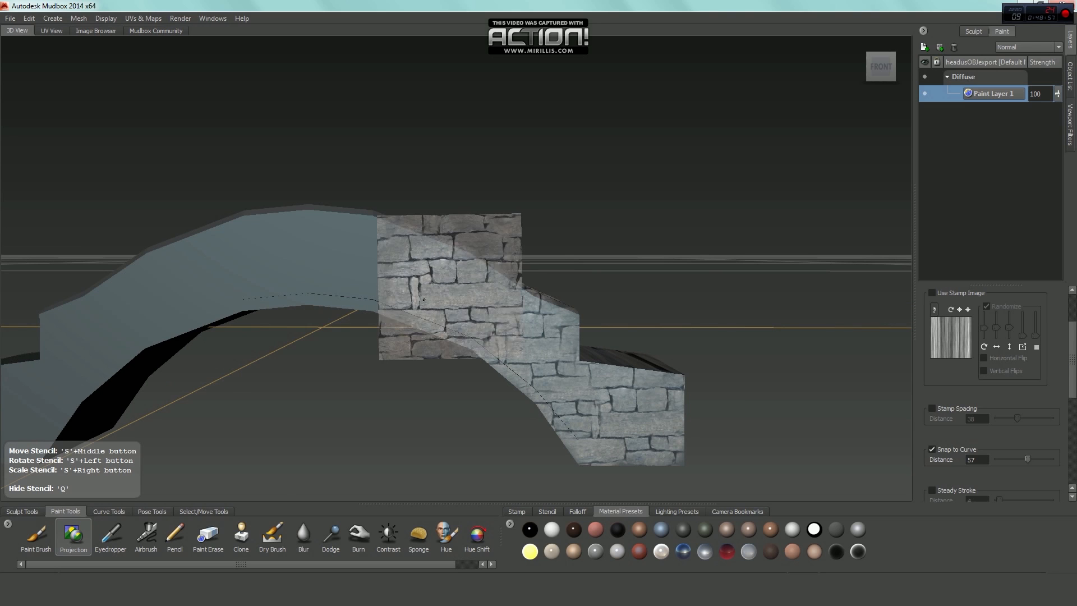
pyautogui.keyDown('alt'); pyautogui.moveTo(448, 328); pyautogui.dragTo(500, 322); pyautogui.keyUp('alt')
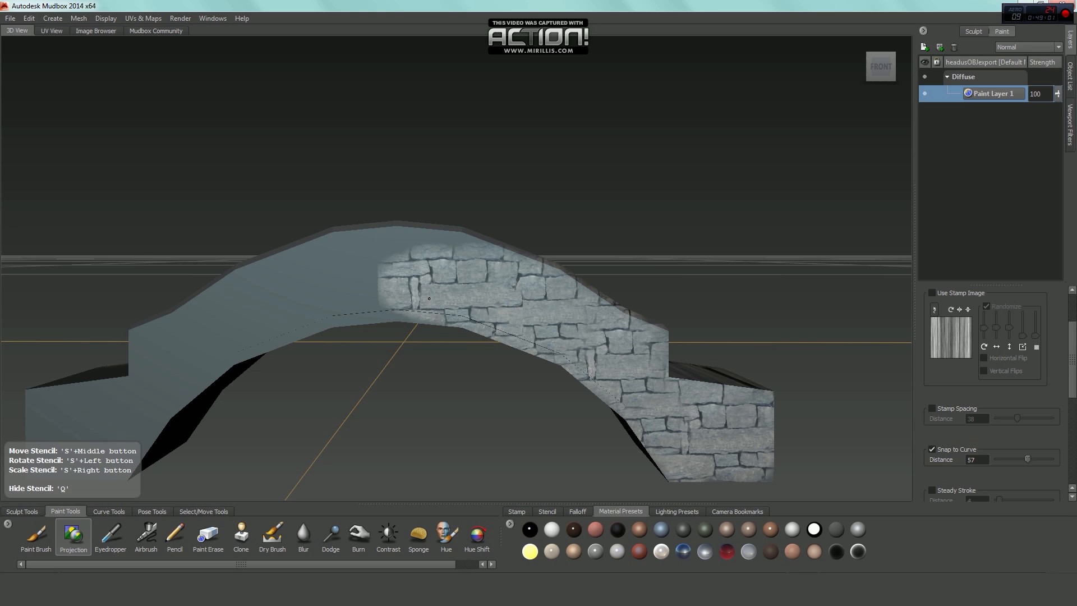
pyautogui.keyDown('alt'); pyautogui.moveTo(429, 298); pyautogui.dragTo(444, 297); pyautogui.keyUp('alt')
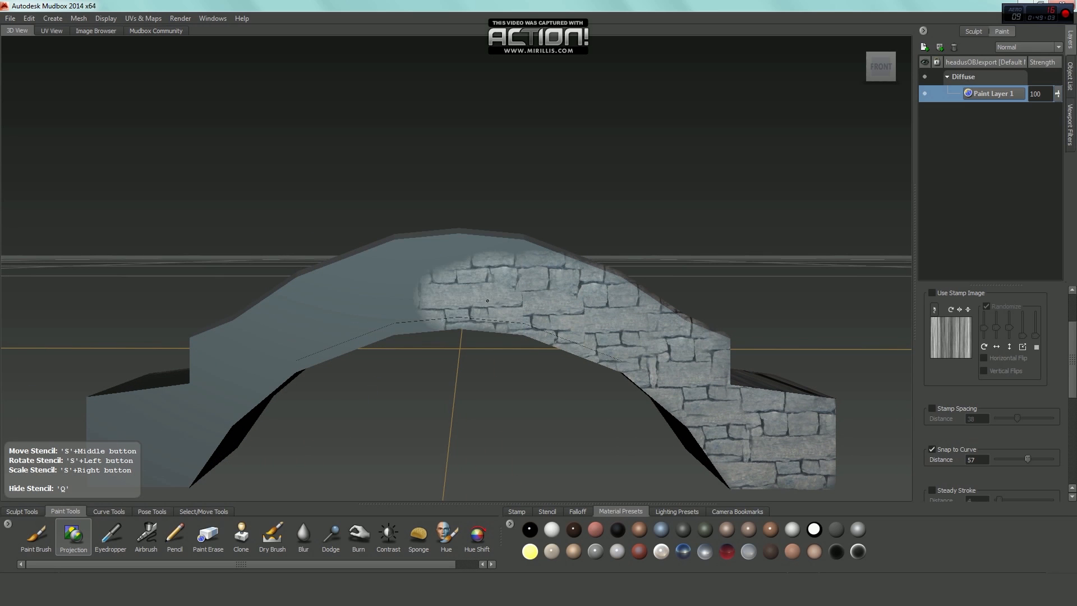
pyautogui.keyDown('alt'); pyautogui.moveTo(541, 260); pyautogui.dragTo(458, 268); pyautogui.keyUp('alt')
# Project the stones over the crown and onto the still bare half of the arch on this side
pyautogui.keyDown('alt'); pyautogui.moveTo(395, 280); pyautogui.dragTo(508, 289); pyautogui.keyUp('alt')
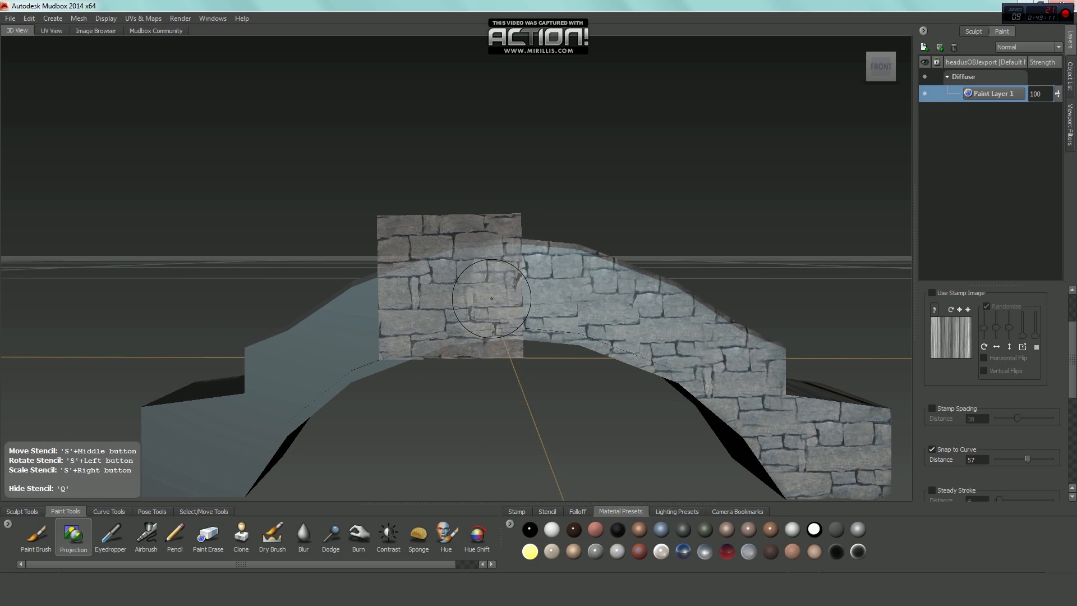
pyautogui.keyDown('alt'); pyautogui.moveTo(492, 299); pyautogui.dragTo(490, 287, button='middle'); pyautogui.keyUp('alt')
pyautogui.moveTo(490, 288); pyautogui.dragTo(464, 275)
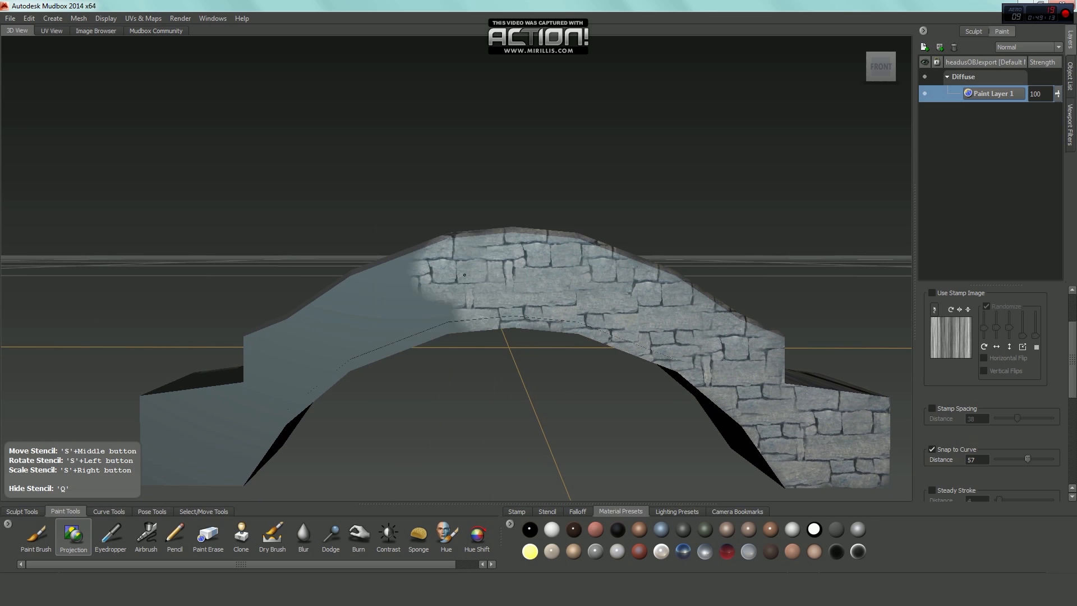
pyautogui.moveTo(457, 315)
pyautogui.keyDown('alt'); pyautogui.mouseDown()
pyautogui.moveTo(477, 299)
pyautogui.moveTo(479, 311)
pyautogui.mouseUp(); pyautogui.keyUp('alt')
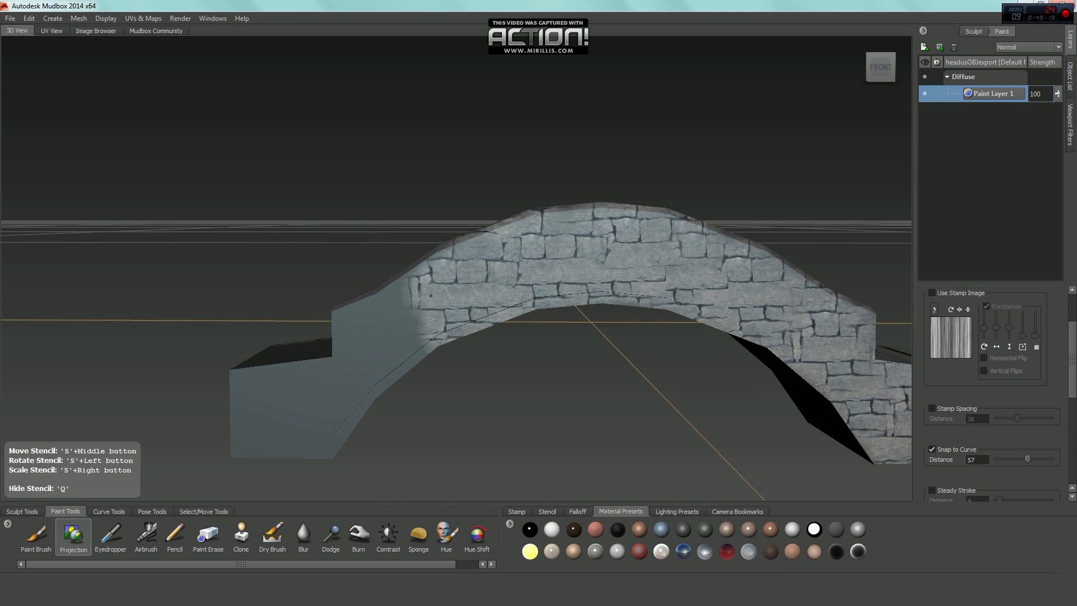
# Facing the bridge's left end, project the stones over the end face of the block below the parapets
pyautogui.moveTo(431, 296)
pyautogui.keyDown('alt'); pyautogui.mouseDown()
pyautogui.moveTo(452, 293)
pyautogui.moveTo(437, 278)
pyautogui.moveTo(463, 264)
pyautogui.moveTo(404, 275)
pyautogui.moveTo(489, 305)
pyautogui.moveTo(452, 283)
pyautogui.moveTo(437, 292)
pyautogui.moveTo(473, 326)
pyautogui.moveTo(483, 270)
pyautogui.moveTo(405, 276)
pyautogui.moveTo(392, 303)
pyautogui.moveTo(402, 336)
pyautogui.moveTo(642, 331)
pyautogui.moveTo(685, 281)
pyautogui.mouseUp(); pyautogui.keyUp('alt')
pyautogui.keyDown('alt'); pyautogui.moveTo(686, 280); pyautogui.dragTo(640, 281, button='middle'); pyautogui.keyUp('alt')
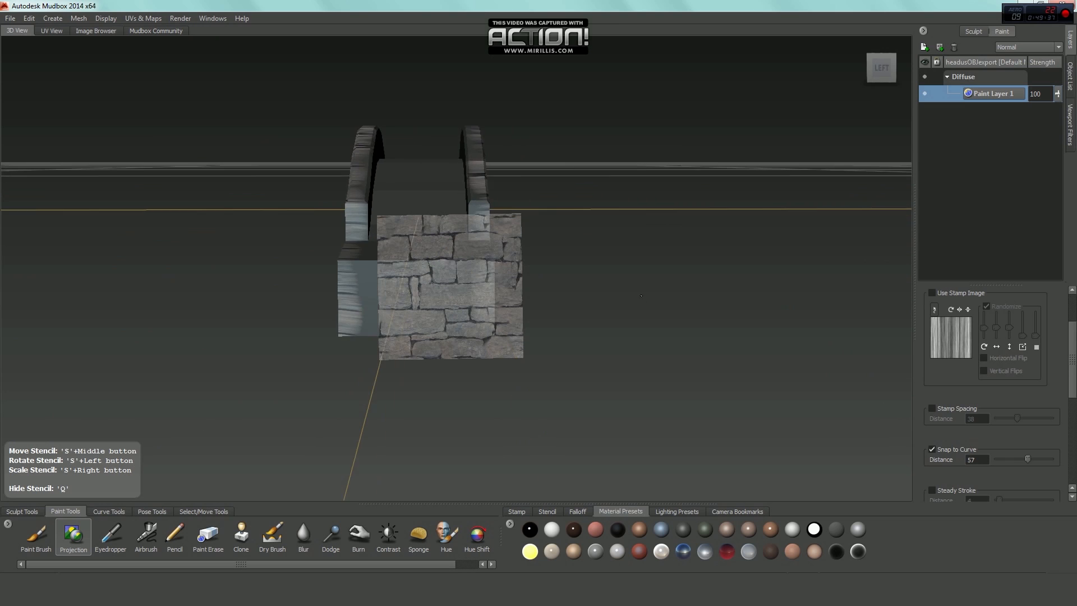
pyautogui.keyDown('alt'); pyautogui.moveTo(640, 281); pyautogui.dragTo(628, 272); pyautogui.keyUp('alt')
pyautogui.keyDown('alt'); pyautogui.moveTo(629, 271); pyautogui.dragTo(555, 278, button='right'); pyautogui.keyUp('alt')
pyautogui.keyDown('alt'); pyautogui.moveTo(555, 278); pyautogui.dragTo(546, 268); pyautogui.keyUp('alt')
pyautogui.moveTo(440, 314)
pyautogui.mouseDown()
pyautogui.moveTo(402, 276)
pyautogui.moveTo(399, 317)
pyautogui.mouseUp()
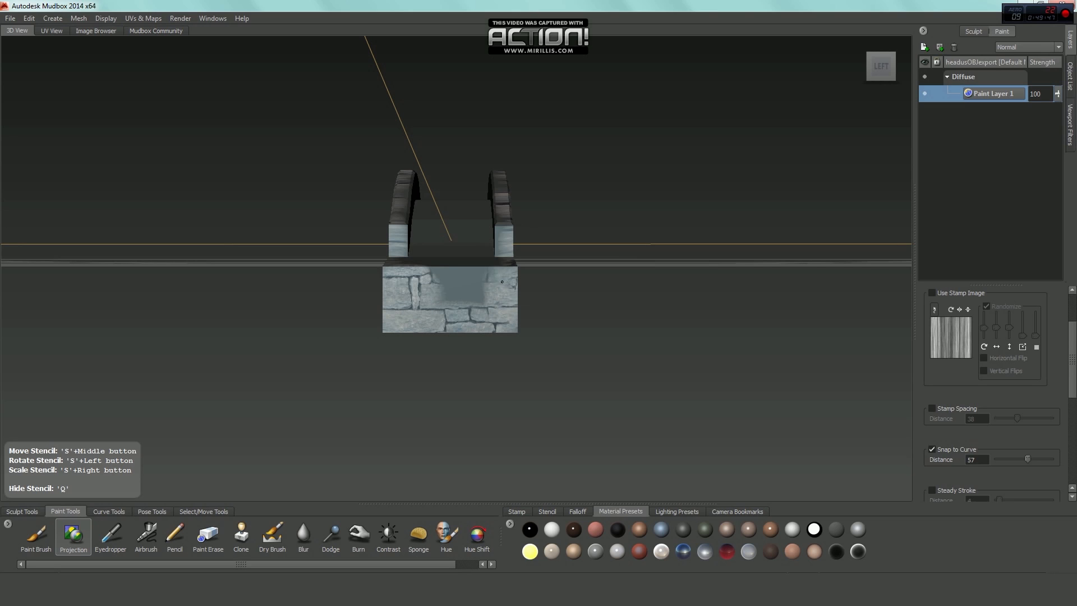
pyautogui.moveTo(502, 281)
pyautogui.mouseDown()
pyautogui.moveTo(456, 274)
pyautogui.moveTo(654, 320)
pyautogui.mouseUp()
# View the same end block from above and project the stones across its entire top face
pyautogui.press('q')
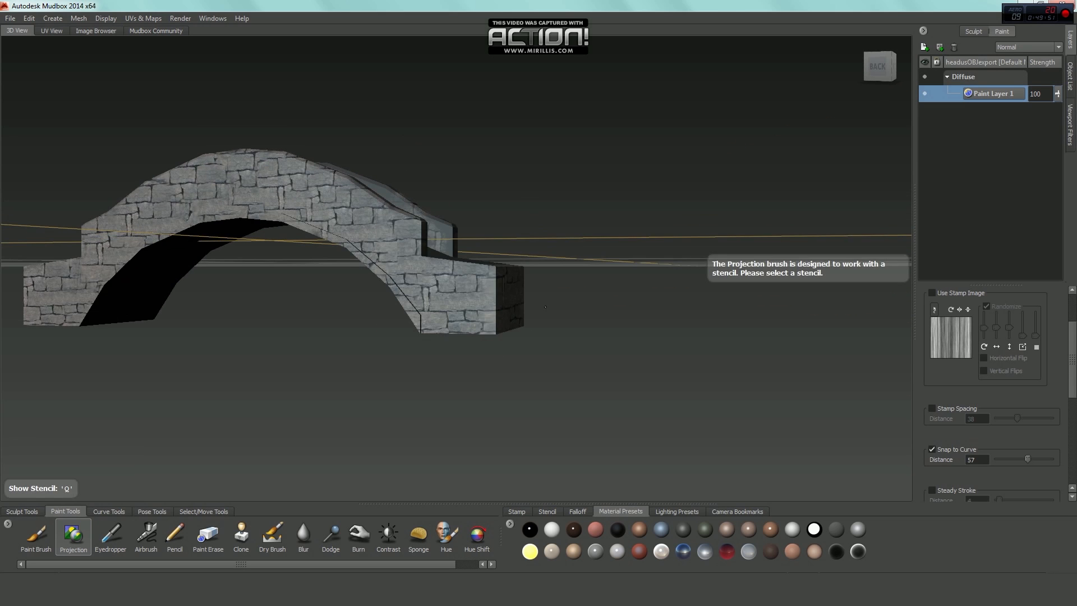
pyautogui.scroll(10, 545, 307)
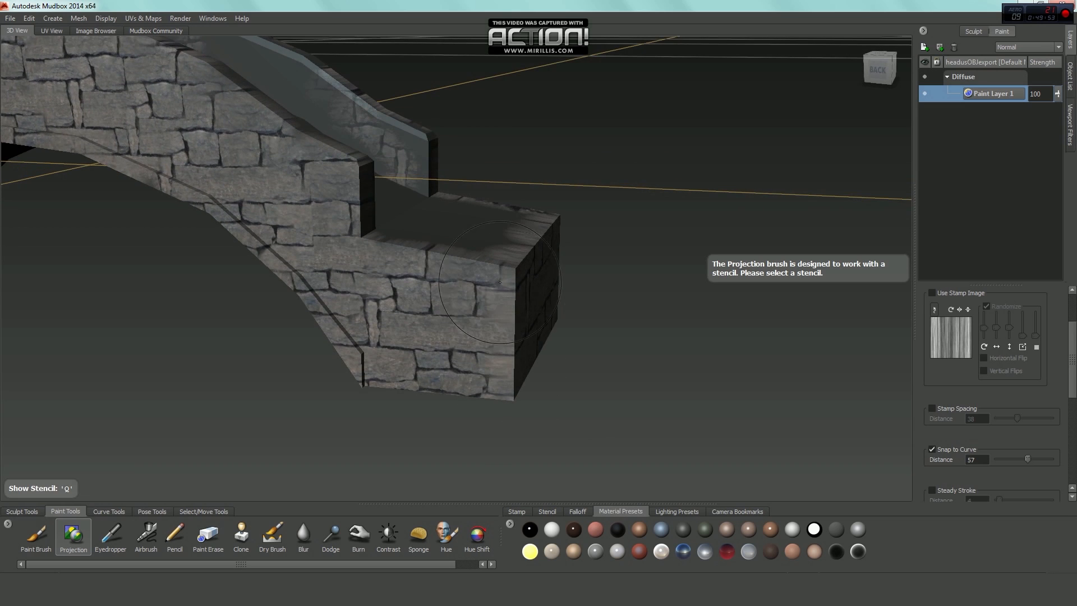
pyautogui.keyDown('alt'); pyautogui.moveTo(500, 283); pyautogui.dragTo(400, 438); pyautogui.keyUp('alt')
pyautogui.press('q')
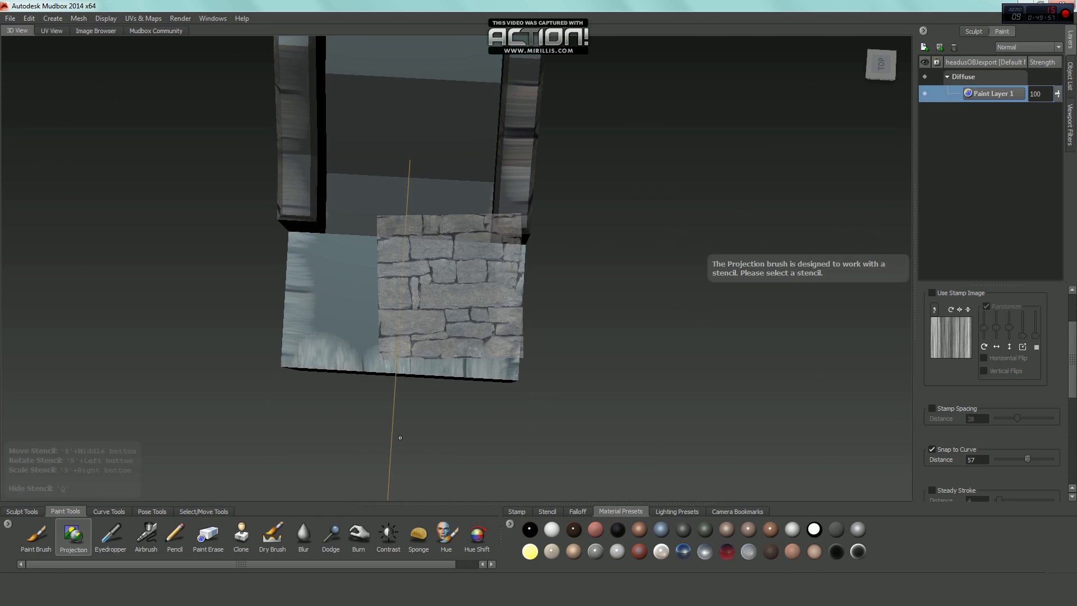
pyautogui.keyDown('alt'); pyautogui.moveTo(404, 409); pyautogui.dragTo(422, 383, button='middle'); pyautogui.keyUp('alt')
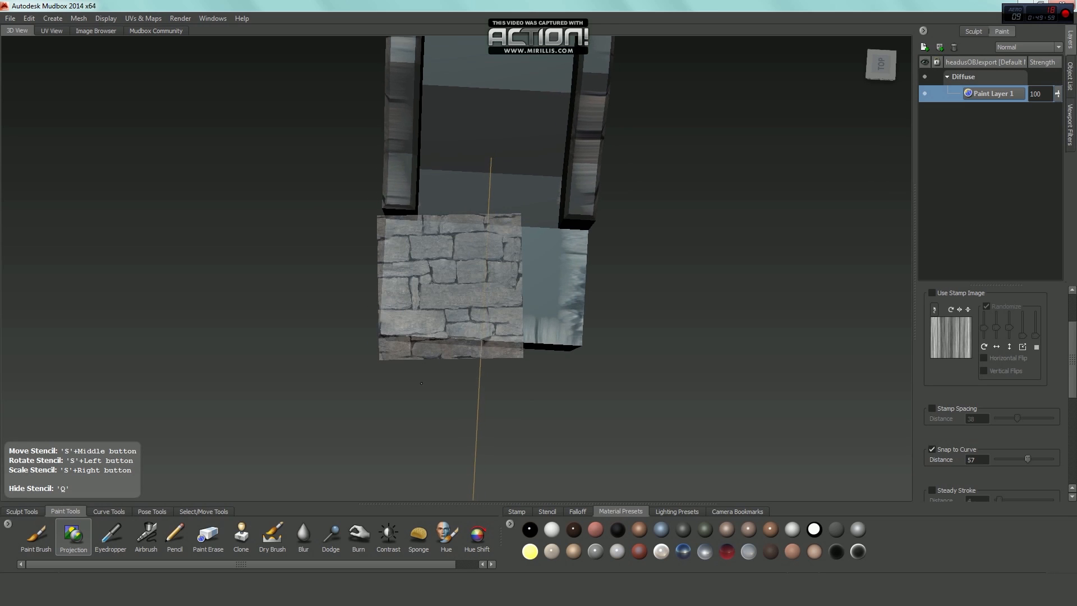
pyautogui.keyDown('alt'); pyautogui.moveTo(421, 383); pyautogui.dragTo(441, 387); pyautogui.keyUp('alt')
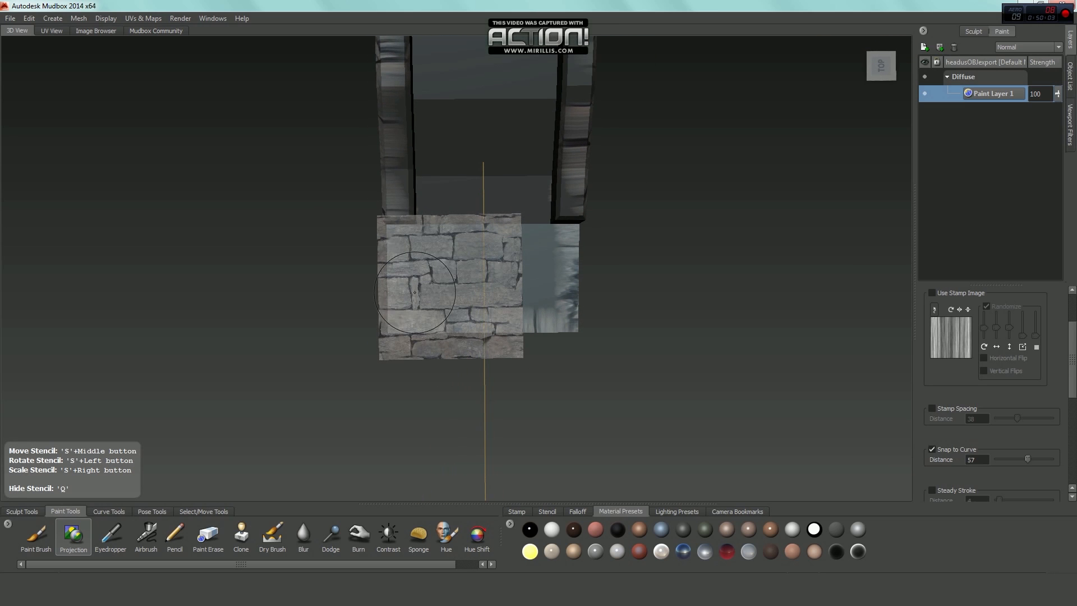
pyautogui.press('q')
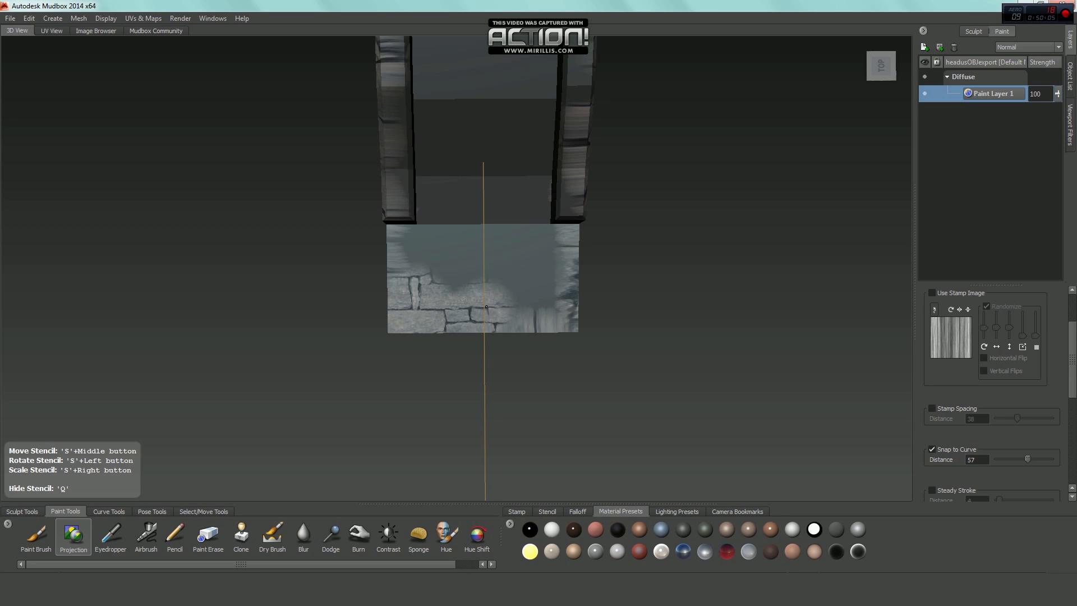
pyautogui.moveTo(487, 306)
pyautogui.mouseDown()
pyautogui.moveTo(443, 256)
pyautogui.moveTo(396, 236)
pyautogui.moveTo(487, 259)
pyautogui.moveTo(491, 271)
pyautogui.mouseUp()
pyautogui.keyDown('alt'); pyautogui.moveTo(491, 271); pyautogui.dragTo(428, 264, button='middle'); pyautogui.keyUp('alt')
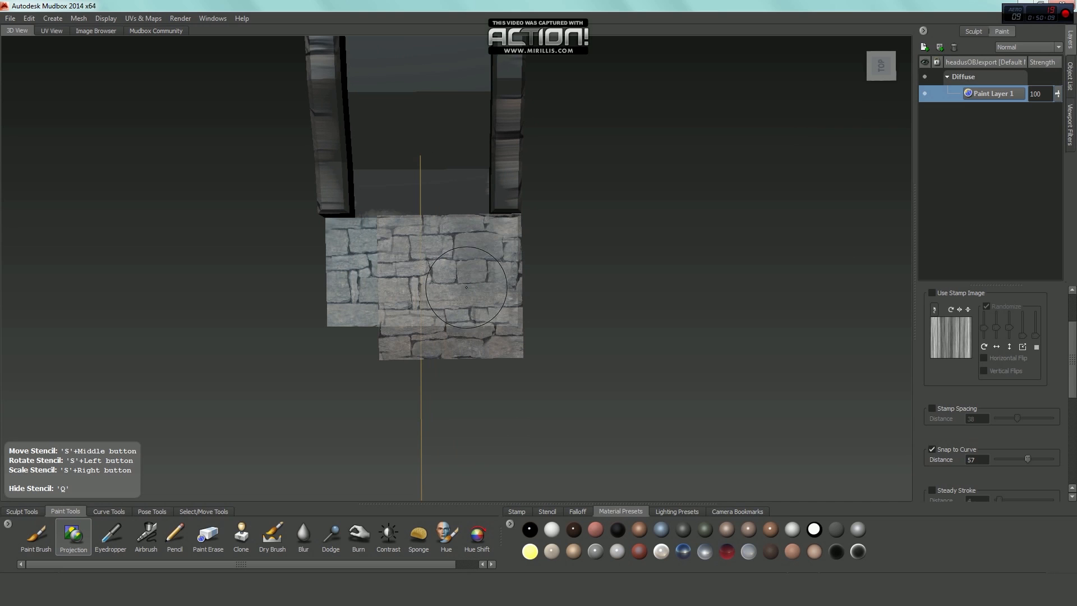
pyautogui.moveTo(467, 287)
pyautogui.mouseDown()
pyautogui.moveTo(432, 297)
pyautogui.moveTo(494, 303)
pyautogui.moveTo(502, 278)
pyautogui.moveTo(495, 301)
pyautogui.moveTo(470, 247)
pyautogui.moveTo(475, 225)
pyautogui.moveTo(489, 235)
pyautogui.mouseUp()
# Project the stones onto the lower part of the walkway between the parapets, starting from the textured end block
pyautogui.keyDown('alt'); pyautogui.moveTo(481, 235); pyautogui.dragTo(501, 307, button='middle'); pyautogui.keyUp('alt')
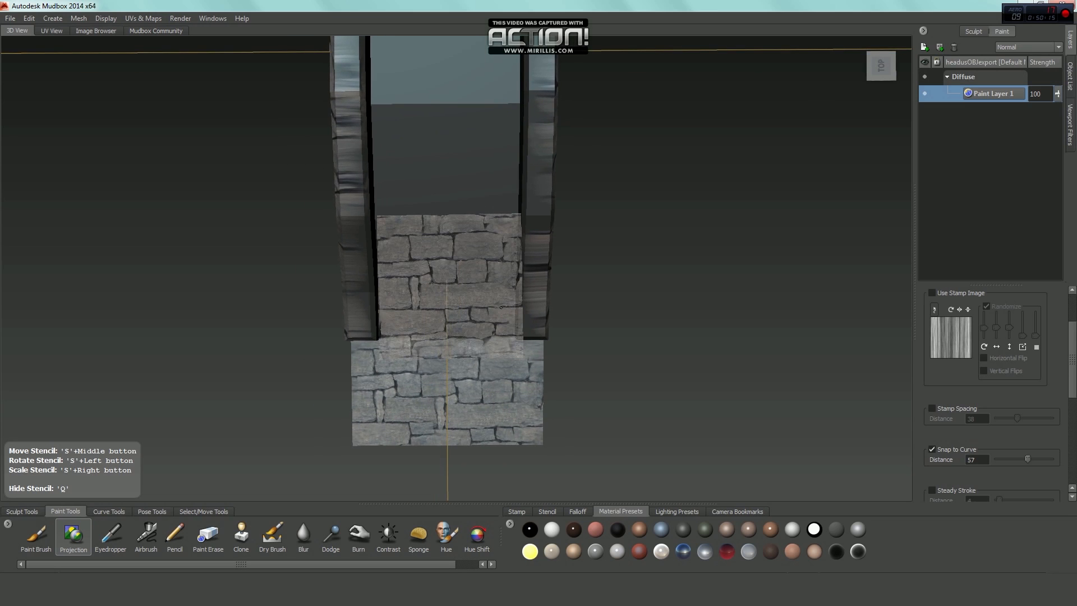
pyautogui.keyDown('alt'); pyautogui.moveTo(501, 308); pyautogui.dragTo(419, 304, button='right'); pyautogui.keyUp('alt')
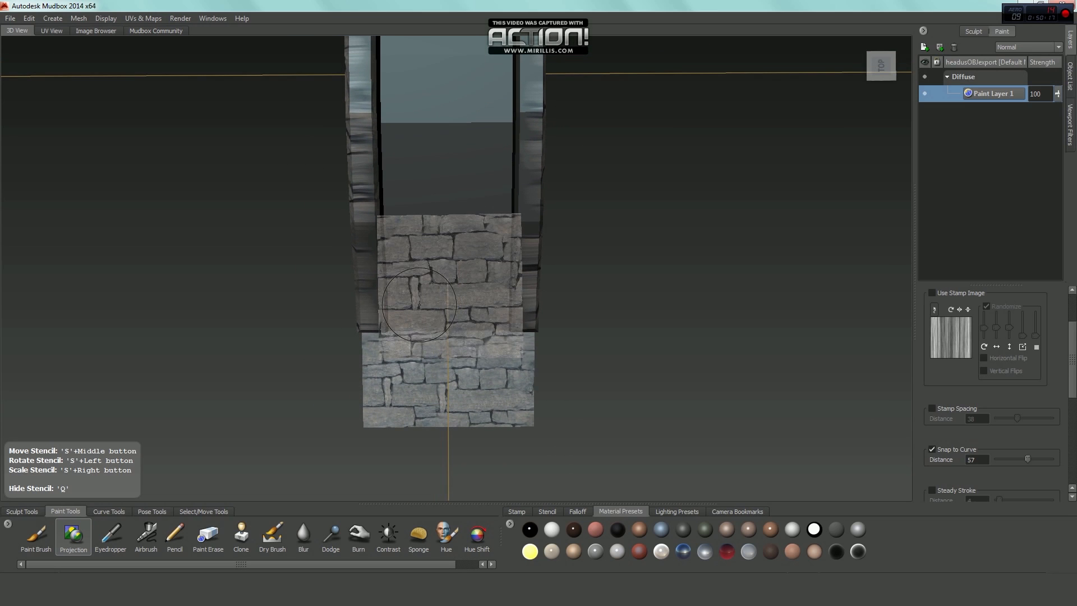
pyautogui.moveTo(419, 304)
pyautogui.mouseDown()
pyautogui.moveTo(404, 319)
pyautogui.moveTo(483, 300)
pyautogui.moveTo(497, 314)
pyautogui.moveTo(493, 280)
pyautogui.moveTo(466, 275)
pyautogui.moveTo(436, 291)
pyautogui.moveTo(404, 263)
pyautogui.moveTo(396, 286)
pyautogui.moveTo(490, 247)
pyautogui.moveTo(400, 243)
pyautogui.mouseUp()
pyautogui.keyDown('alt'); pyautogui.moveTo(419, 278); pyautogui.dragTo(429, 325, button='middle'); pyautogui.keyUp('alt')
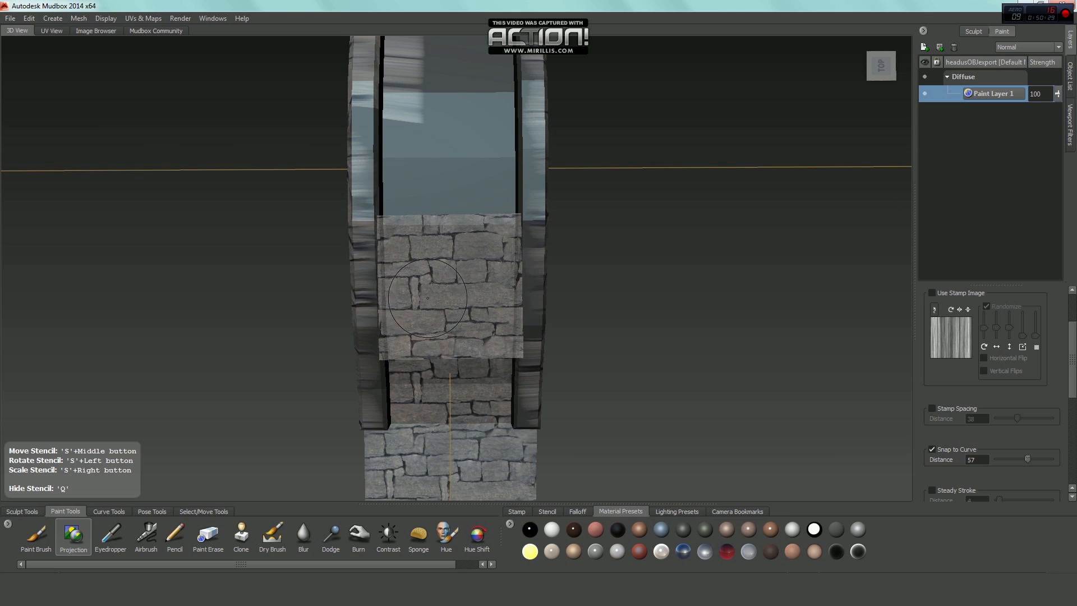
pyautogui.moveTo(428, 325)
pyautogui.mouseDown()
pyautogui.moveTo(418, 295)
pyautogui.moveTo(400, 331)
pyautogui.moveTo(494, 323)
pyautogui.moveTo(505, 298)
pyautogui.moveTo(485, 269)
pyautogui.moveTo(497, 248)
pyautogui.moveTo(443, 263)
pyautogui.moveTo(395, 258)
pyautogui.moveTo(418, 229)
pyautogui.moveTo(464, 211)
pyautogui.mouseUp()
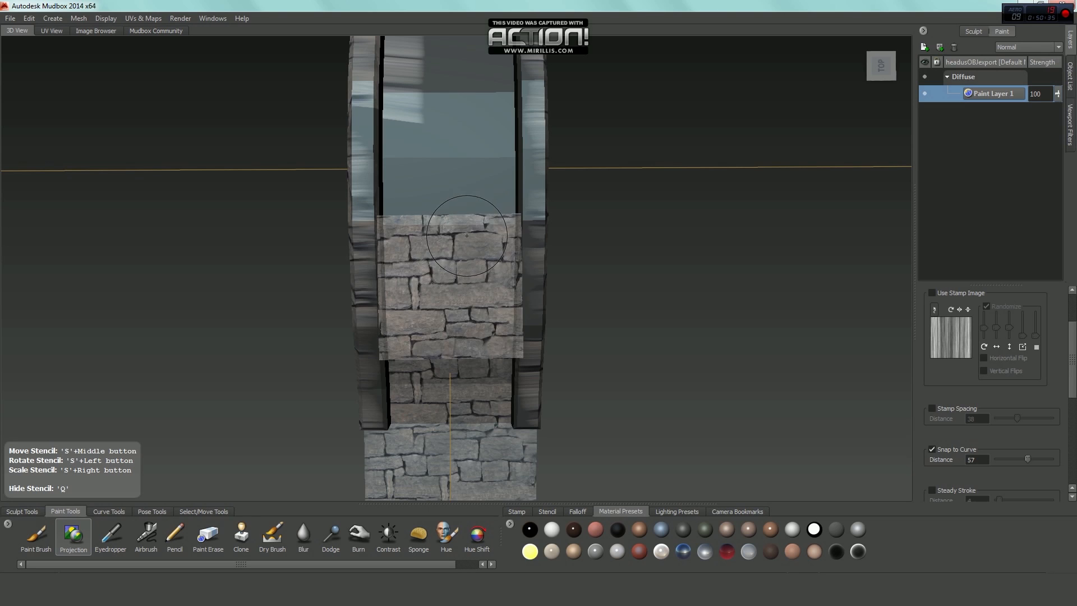
# Continue the stone projection along the walkway up to the crown of the bridge
pyautogui.moveTo(464, 211)
pyautogui.keyDown('alt'); pyautogui.mouseDown(button='middle')
pyautogui.moveTo(450, 250)
pyautogui.moveTo(468, 281)
pyautogui.mouseUp(button='middle'); pyautogui.keyUp('alt')
pyautogui.moveTo(468, 281)
pyautogui.mouseDown()
pyautogui.moveTo(482, 270)
pyautogui.moveTo(449, 263)
pyautogui.moveTo(420, 286)
pyautogui.moveTo(406, 280)
pyautogui.moveTo(487, 287)
pyautogui.moveTo(500, 263)
pyautogui.mouseUp()
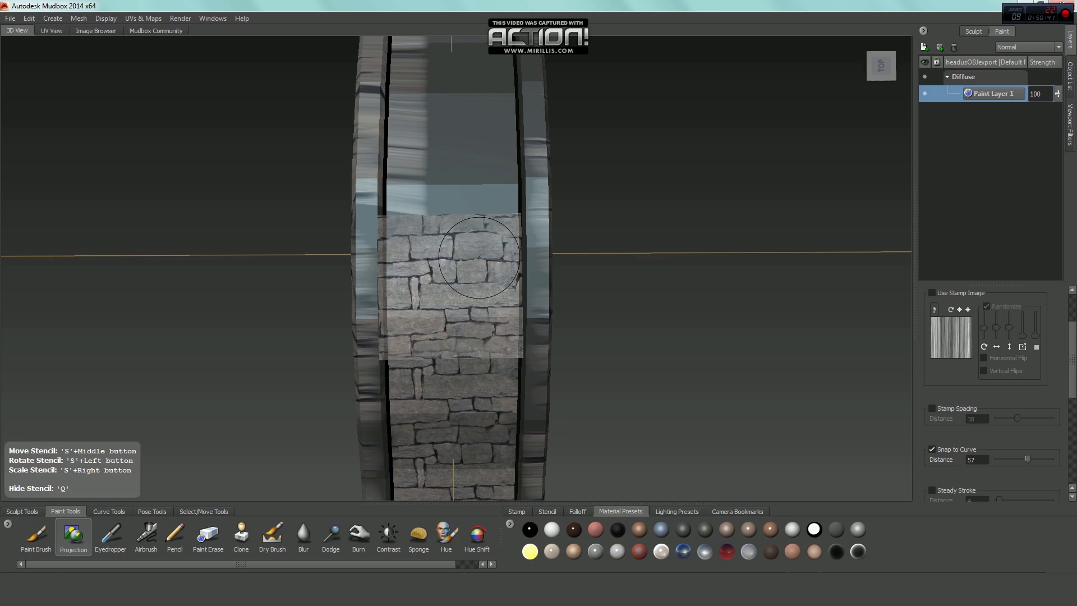
pyautogui.keyDown('alt'); pyautogui.moveTo(478, 265); pyautogui.dragTo(471, 286, button='middle'); pyautogui.keyUp('alt')
pyautogui.keyDown('alt'); pyautogui.moveTo(471, 286); pyautogui.dragTo(470, 293); pyautogui.keyUp('alt')
pyautogui.keyDown('alt'); pyautogui.moveTo(470, 293); pyautogui.dragTo(474, 296, button='middle'); pyautogui.keyUp('alt')
pyautogui.moveTo(451, 284); pyautogui.dragTo(423, 280)
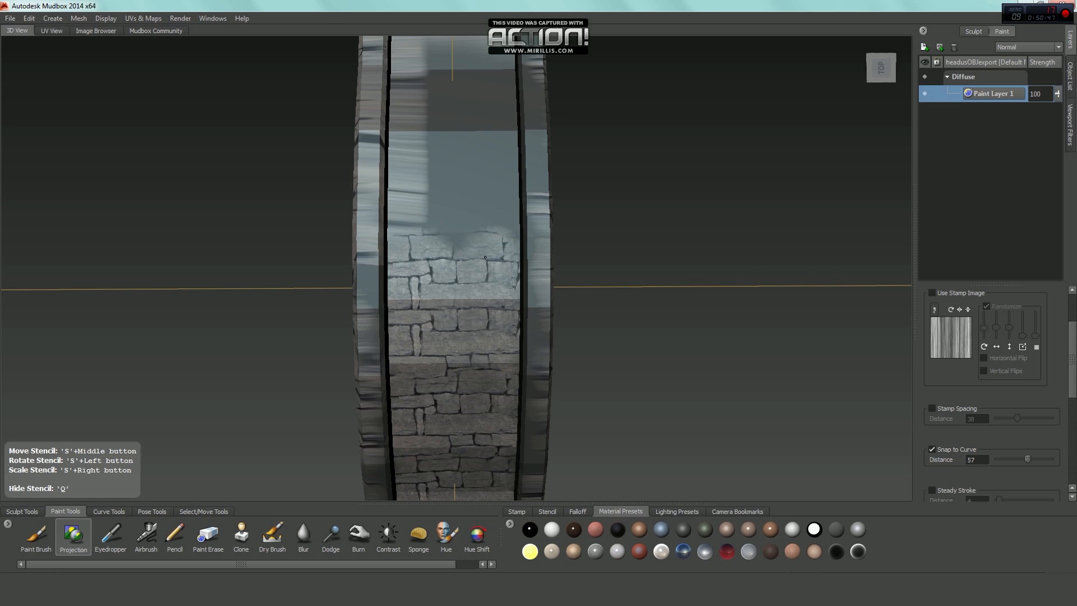
# Project the stones down the walkway from the crown to the far end block, covering the stretched paint
pyautogui.keyDown('alt'); pyautogui.moveTo(485, 258); pyautogui.dragTo(460, 285, button='middle'); pyautogui.keyUp('alt')
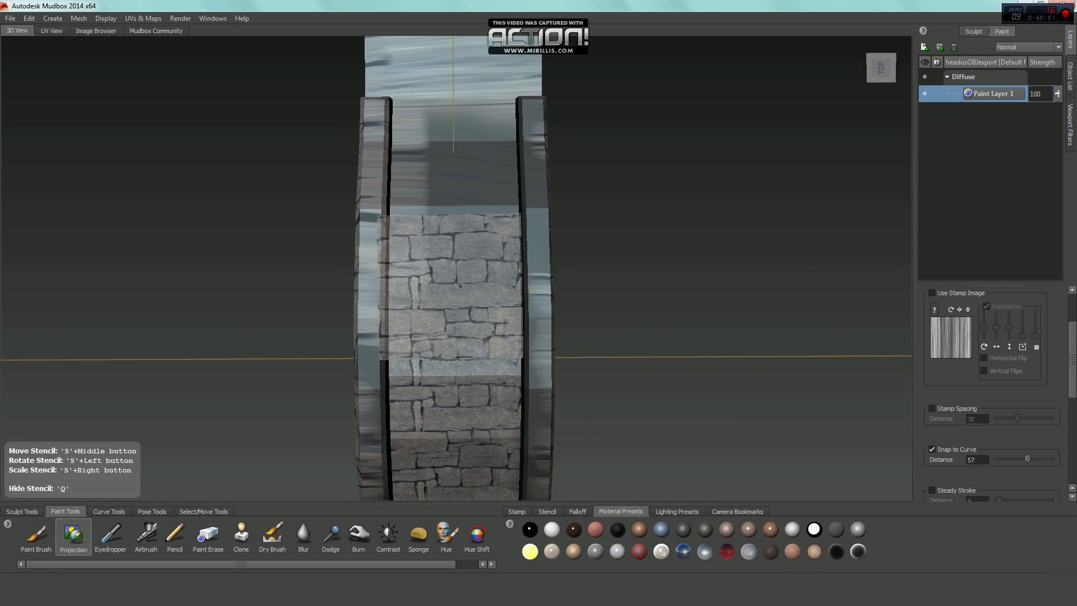
pyautogui.moveTo(456, 283); pyautogui.dragTo(445, 281)
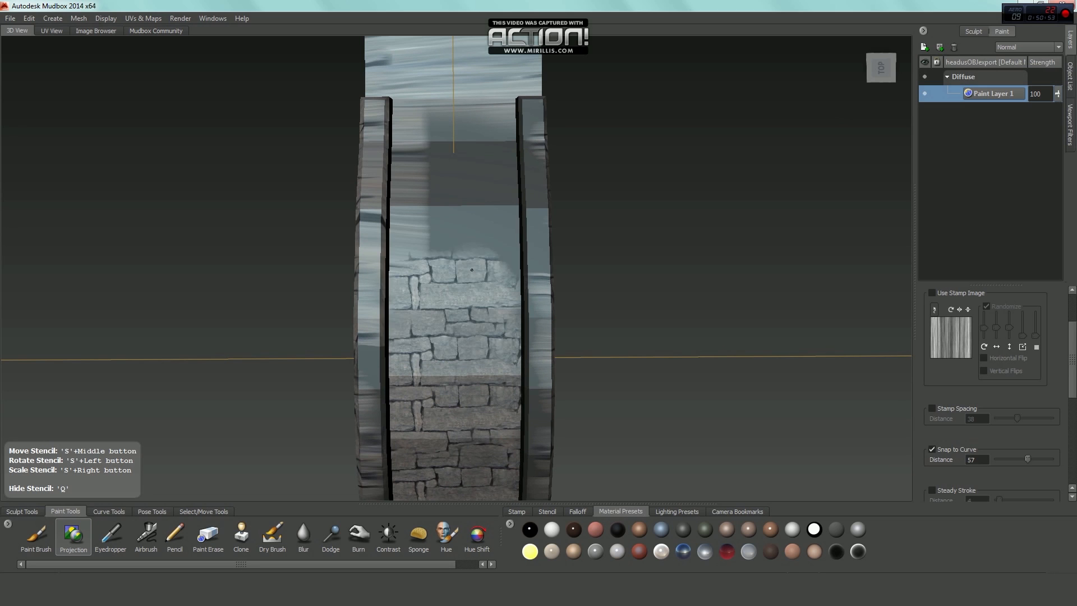
pyautogui.moveTo(472, 270)
pyautogui.keyDown('alt'); pyautogui.mouseDown(button='middle')
pyautogui.moveTo(498, 306)
pyautogui.moveTo(488, 302)
pyautogui.mouseUp(button='middle'); pyautogui.keyUp('alt')
pyautogui.moveTo(491, 302); pyautogui.dragTo(494, 303)
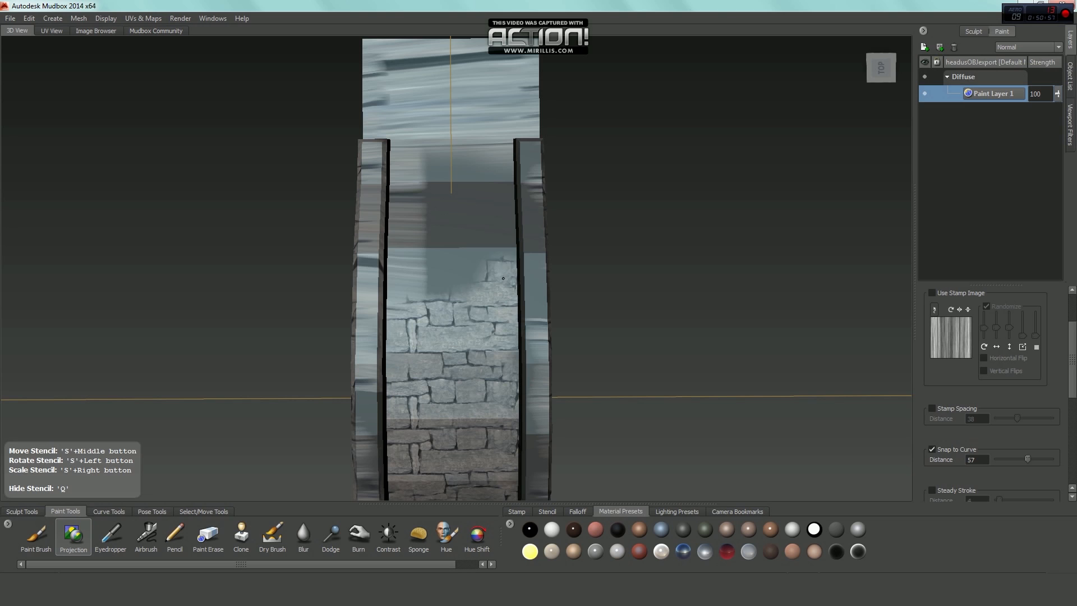
pyautogui.keyDown('alt'); pyautogui.moveTo(403, 266); pyautogui.dragTo(426, 321, button='middle'); pyautogui.keyUp('alt')
pyautogui.moveTo(424, 291)
pyautogui.mouseDown()
pyautogui.moveTo(409, 278)
pyautogui.moveTo(453, 244)
pyautogui.mouseUp()
pyautogui.moveTo(463, 238)
pyautogui.keyDown('alt'); pyautogui.mouseDown(button='middle')
pyautogui.moveTo(455, 275)
pyautogui.moveTo(483, 282)
pyautogui.moveTo(481, 302)
pyautogui.mouseUp(button='middle'); pyautogui.keyUp('alt')
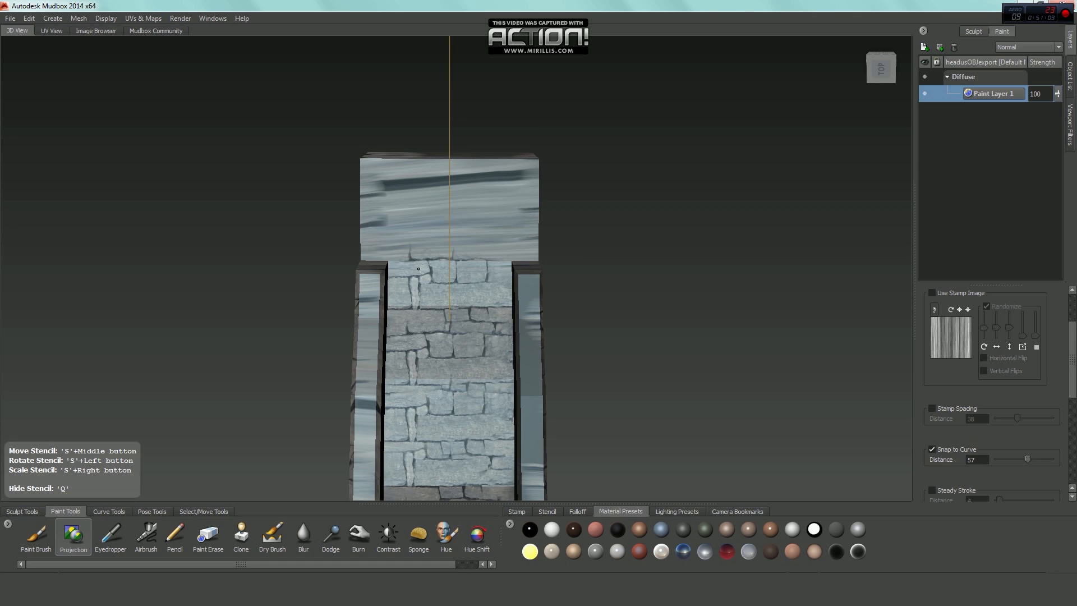
# Cover the top face of the far end block with projected stones, shifting the bridge under the stencil between strokes
pyautogui.moveTo(416, 259); pyautogui.dragTo(422, 256)
pyautogui.keyDown('alt'); pyautogui.moveTo(463, 223); pyautogui.dragTo(452, 269, button='middle'); pyautogui.keyUp('alt')
pyautogui.moveTo(456, 270); pyautogui.dragTo(465, 295)
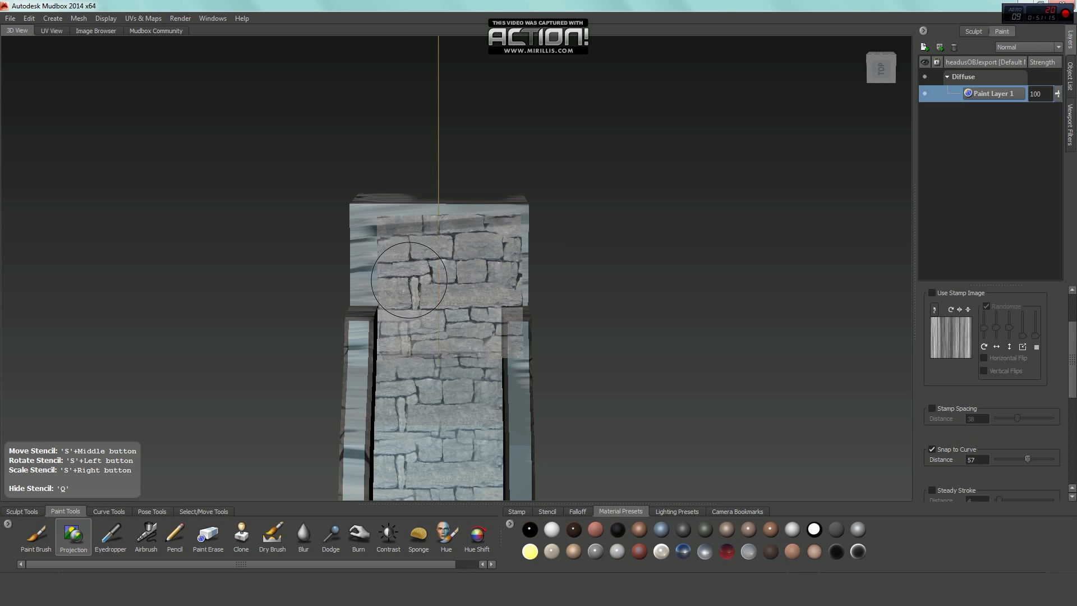
pyautogui.keyDown('alt'); pyautogui.moveTo(398, 286); pyautogui.dragTo(431, 292, button='middle'); pyautogui.keyUp('alt')
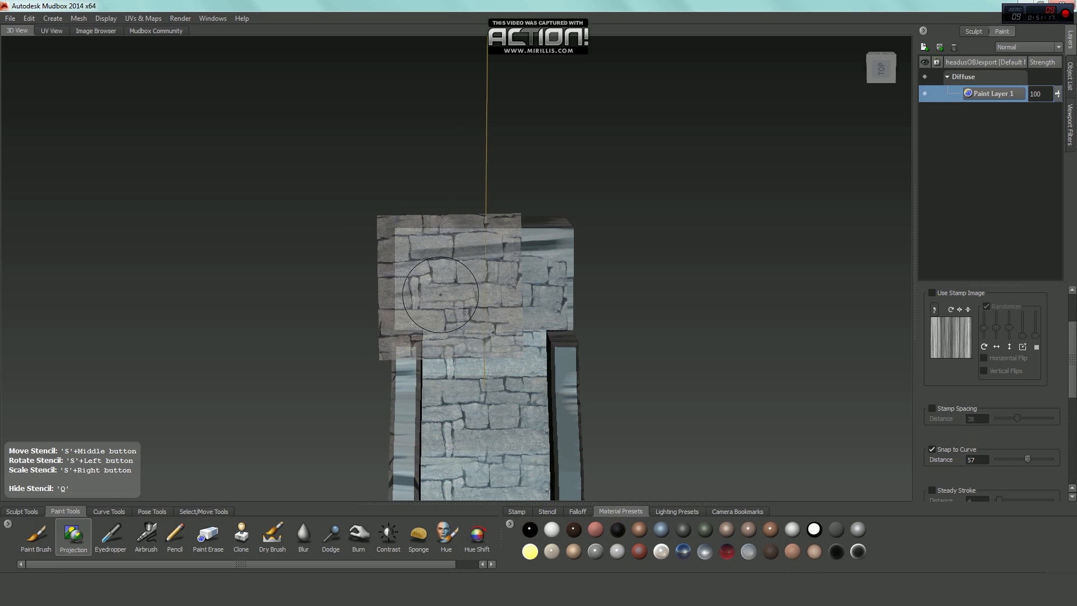
pyautogui.moveTo(440, 294); pyautogui.dragTo(429, 297)
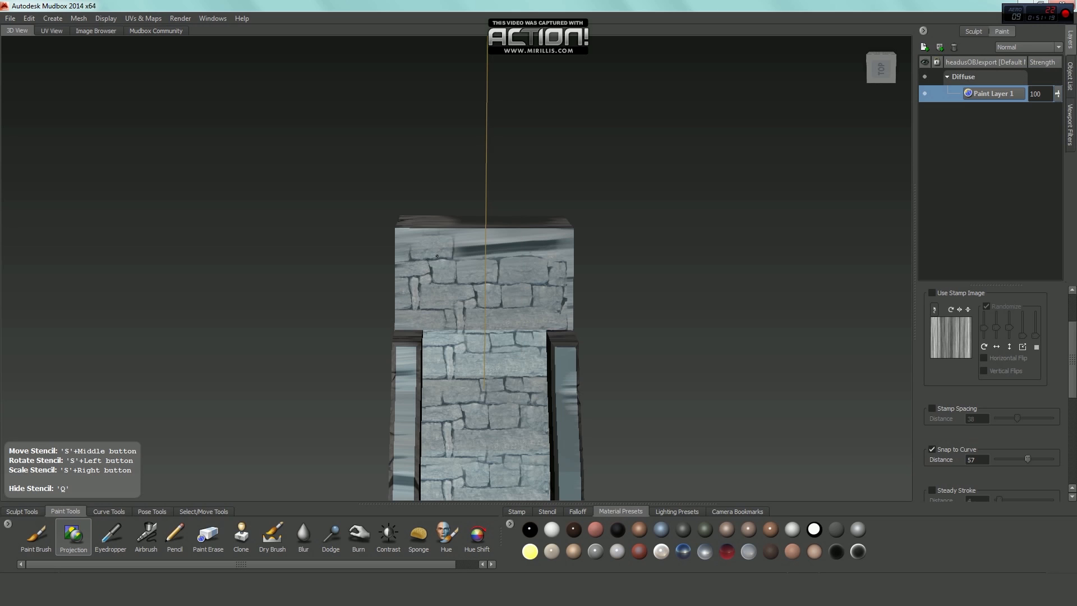
pyautogui.keyDown('alt'); pyautogui.moveTo(521, 260); pyautogui.dragTo(459, 266, button='middle'); pyautogui.keyUp('alt')
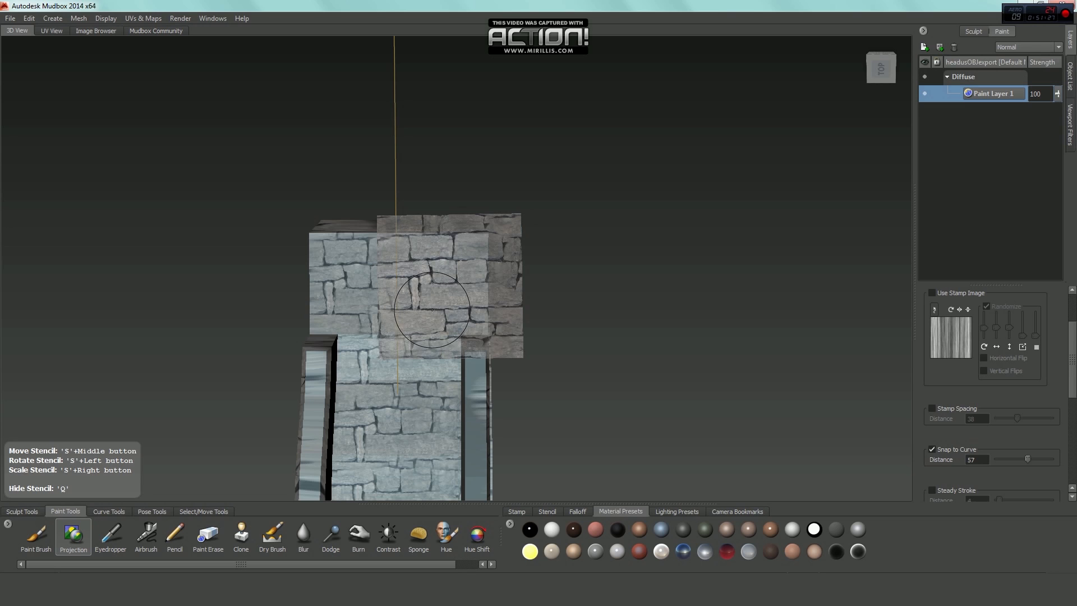
pyautogui.keyDown('alt'); pyautogui.moveTo(433, 309); pyautogui.dragTo(477, 299, button='middle'); pyautogui.keyUp('alt')
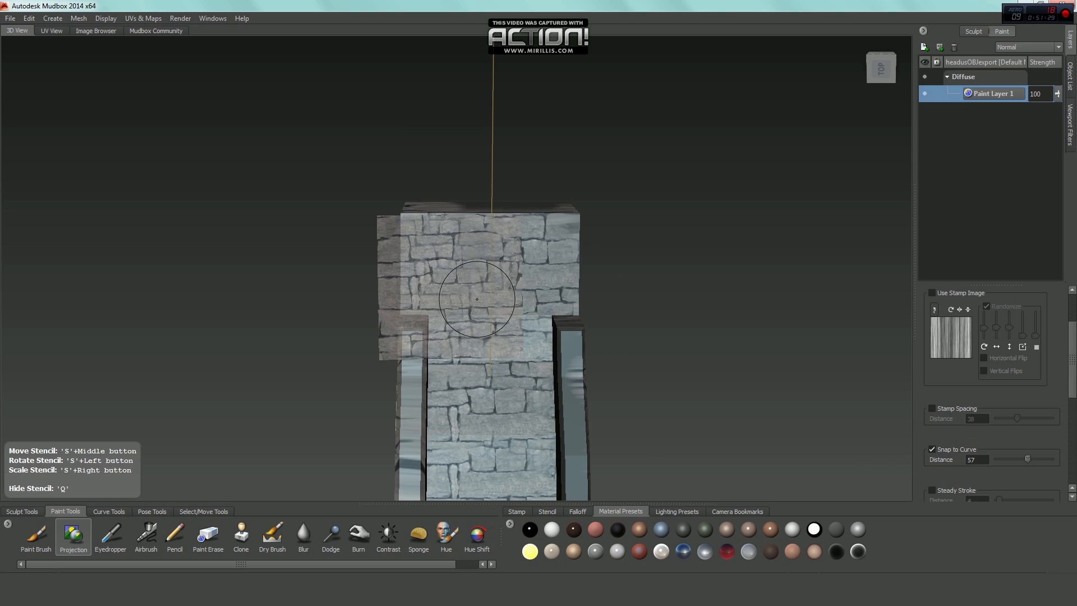
# Face the bridge's right end and project the stones over the whole end face of the block
pyautogui.keyDown('alt'); pyautogui.moveTo(477, 299); pyautogui.dragTo(238, 203); pyautogui.keyUp('alt')
pyautogui.press('q')
pyautogui.moveTo(455, 288)
pyautogui.keyDown('alt'); pyautogui.mouseDown()
pyautogui.moveTo(443, 247)
pyautogui.moveTo(422, 279)
pyautogui.mouseUp(); pyautogui.keyUp('alt')
pyautogui.press('q')
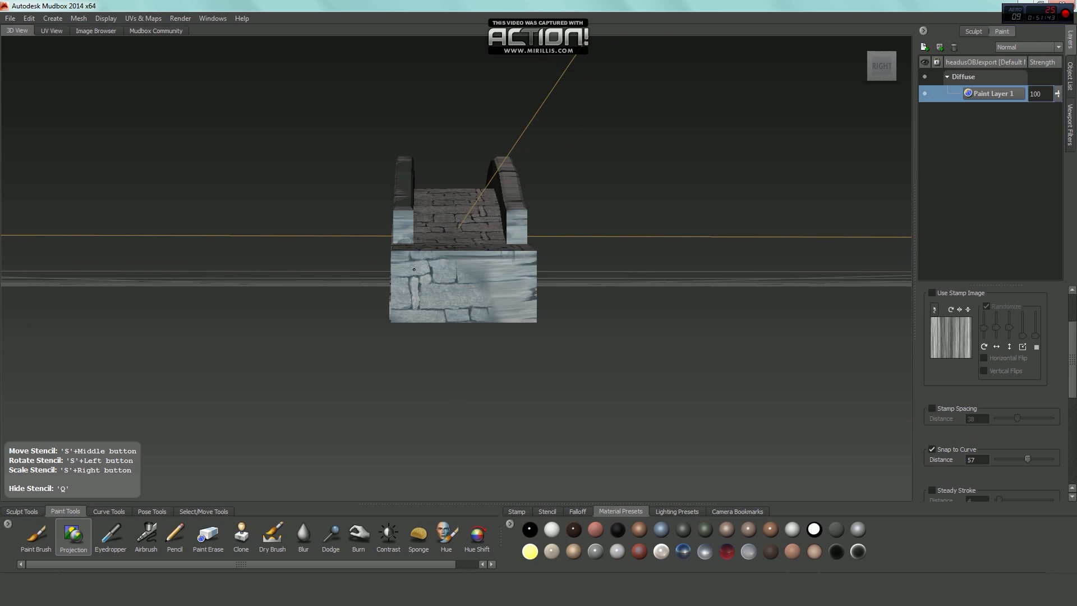
pyautogui.keyDown('alt'); pyautogui.moveTo(476, 276); pyautogui.dragTo(452, 276); pyautogui.keyUp('alt')
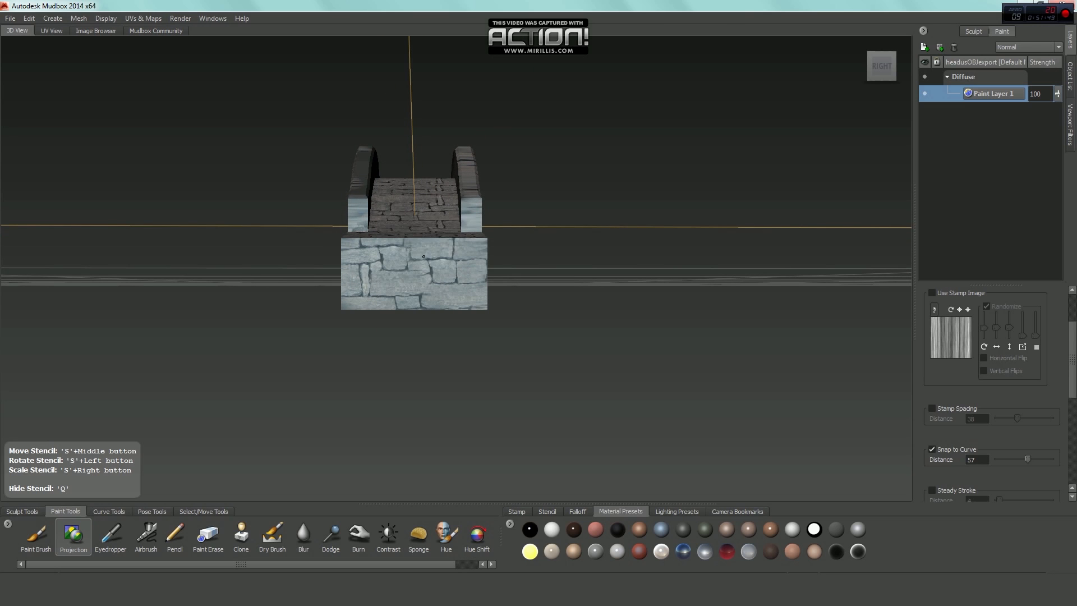
# Project the stones onto the small end faces of both parapets at the bridge's right end
pyautogui.press('q')
pyautogui.keyDown('alt'); pyautogui.moveTo(410, 263); pyautogui.dragTo(459, 301); pyautogui.keyUp('alt')
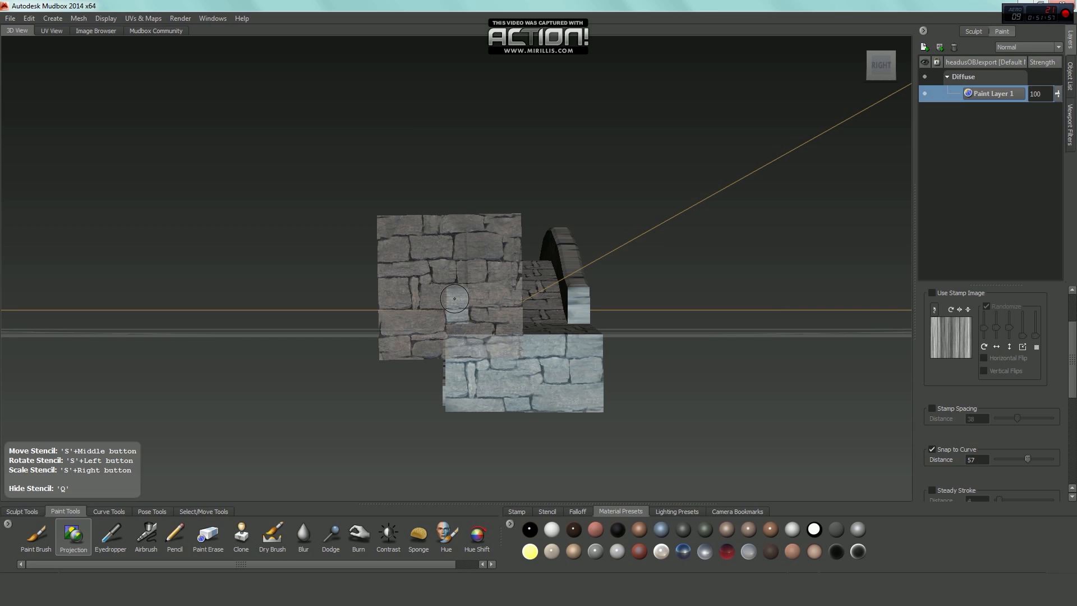
pyautogui.press('q')
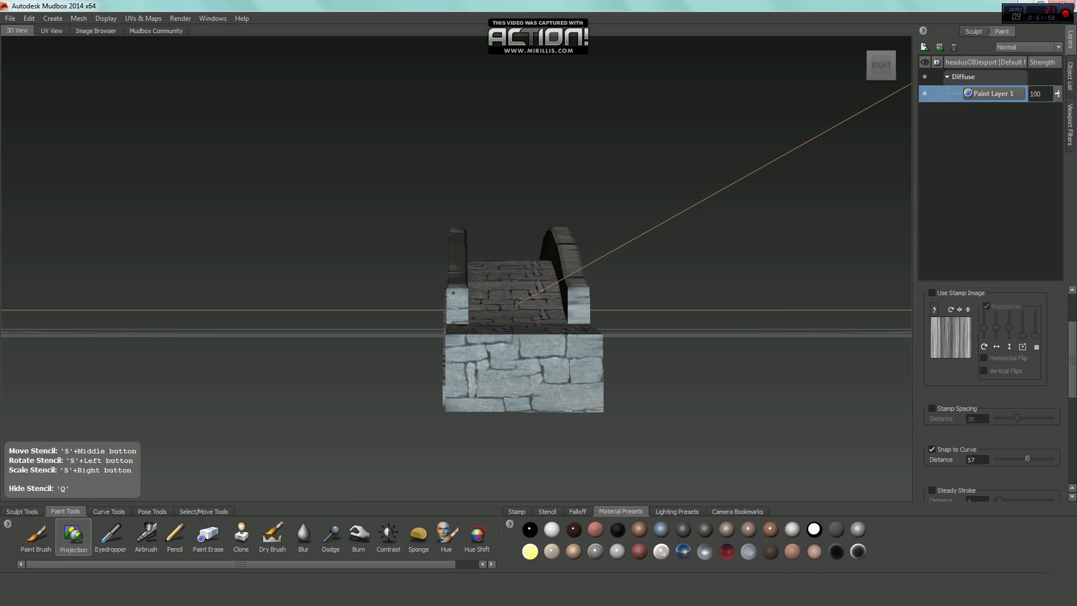
pyautogui.press('q')
pyautogui.keyDown('alt'); pyautogui.moveTo(459, 297); pyautogui.dragTo(406, 302); pyautogui.keyUp('alt')
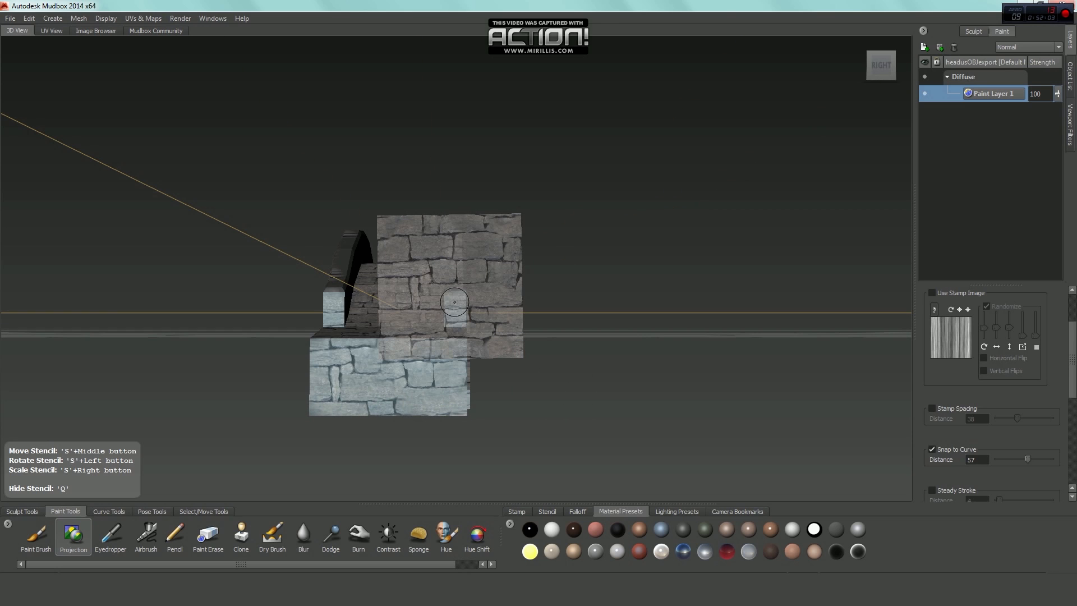
pyautogui.press('q')
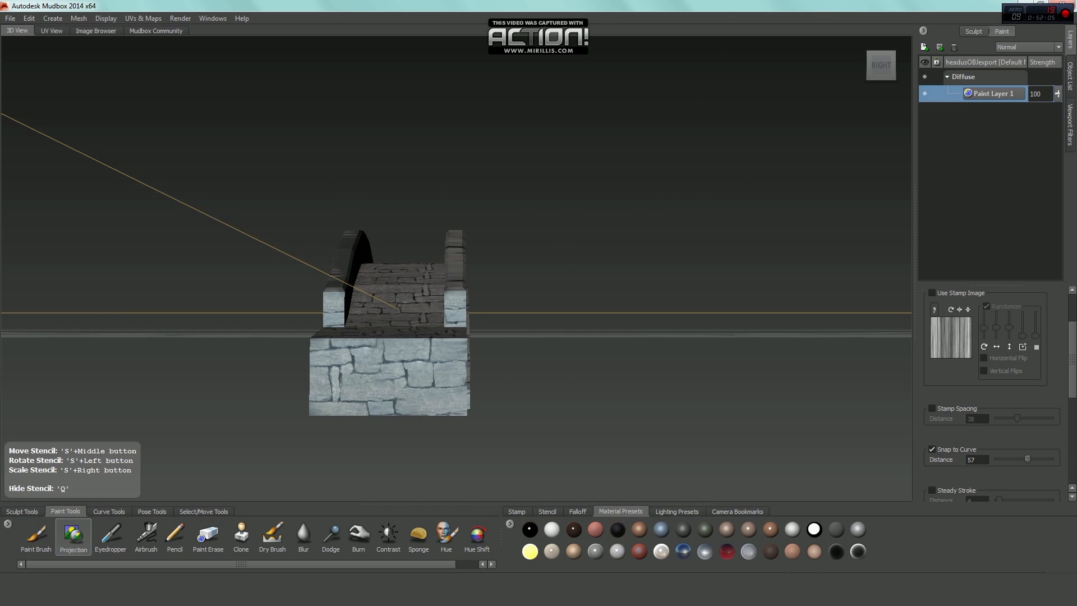
pyautogui.press('q')
pyautogui.press('q')
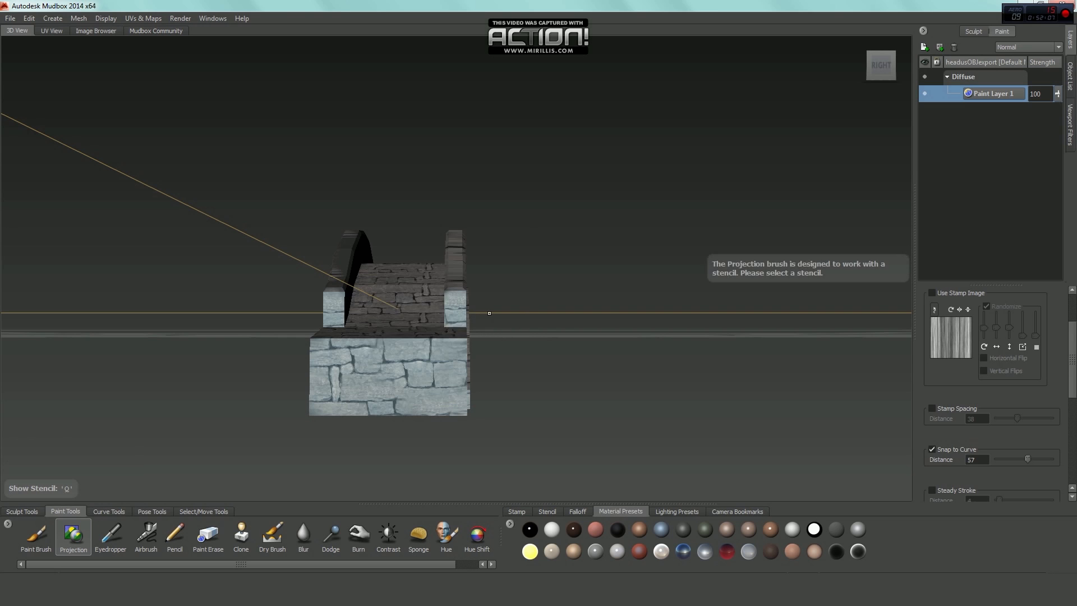
# Project the stones along the top of the front parapet from the bridge's right end up to the crown
pyautogui.moveTo(466, 299)
pyautogui.keyDown('alt'); pyautogui.mouseDown()
pyautogui.moveTo(348, 334)
pyautogui.moveTo(505, 361)
pyautogui.moveTo(584, 353)
pyautogui.moveTo(564, 372)
pyautogui.moveTo(526, 373)
pyautogui.mouseUp(); pyautogui.keyUp('alt')
pyautogui.press('q')
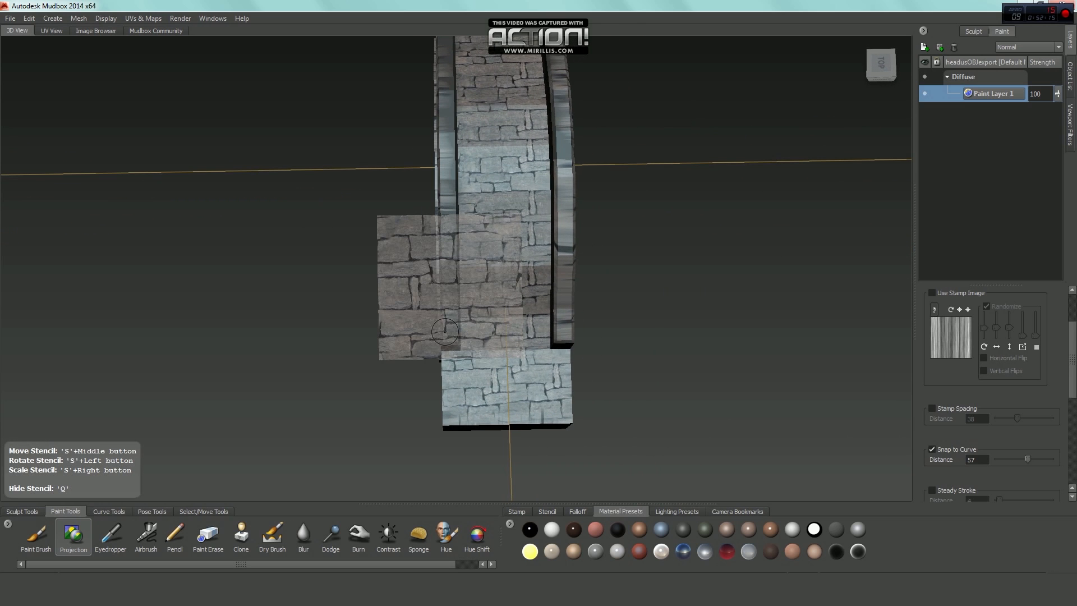
pyautogui.press('q')
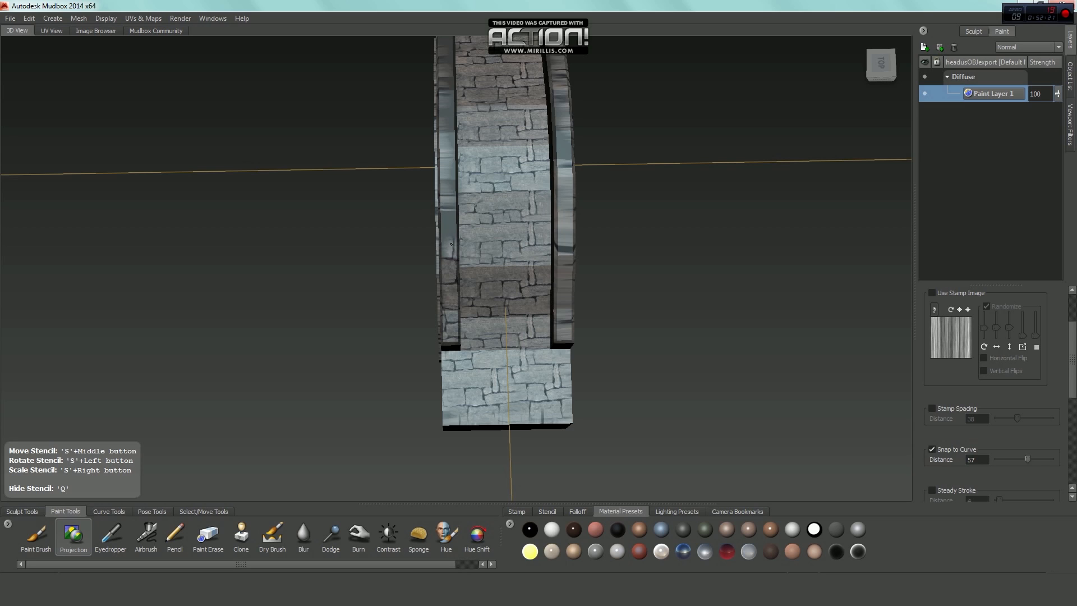
pyautogui.press('q')
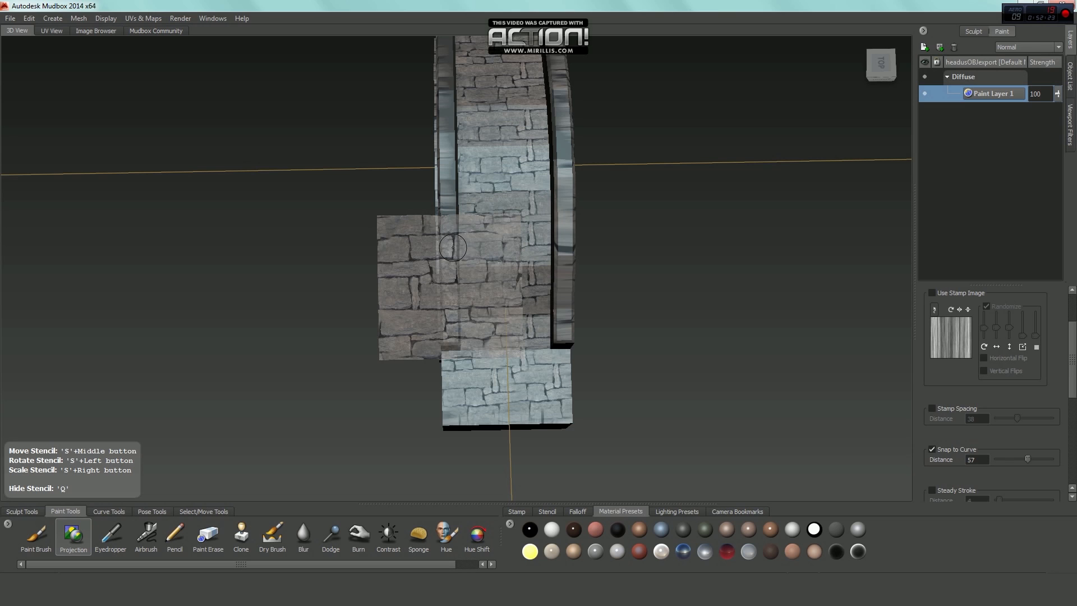
pyautogui.keyDown('alt'); pyautogui.moveTo(463, 258); pyautogui.dragTo(452, 272); pyautogui.keyUp('alt')
pyautogui.press('q')
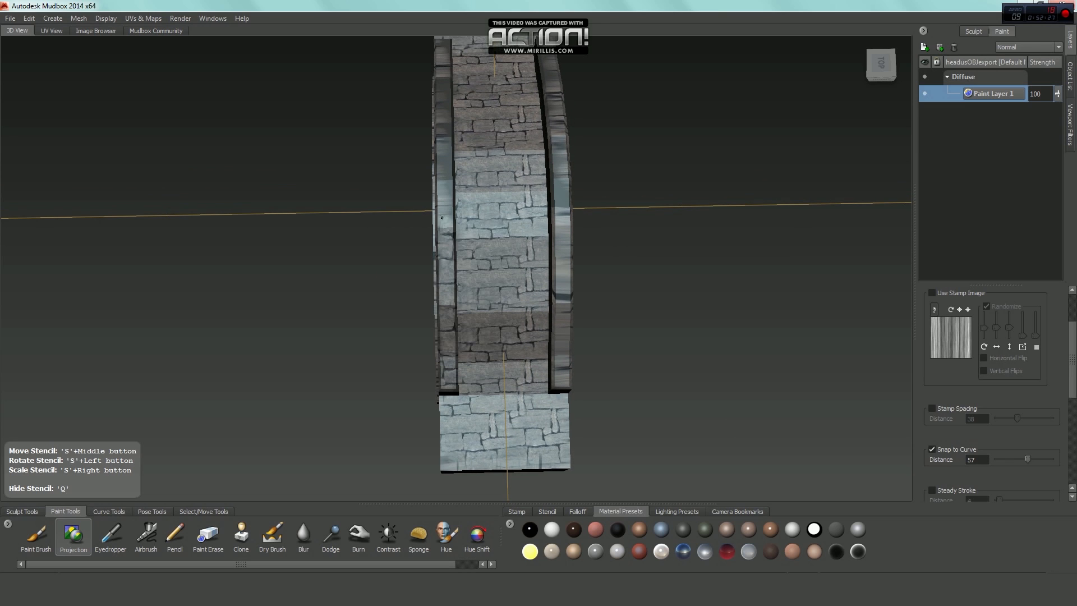
pyautogui.press('q')
pyautogui.keyDown('alt'); pyautogui.moveTo(445, 236); pyautogui.dragTo(441, 294); pyautogui.keyUp('alt')
pyautogui.press('q')
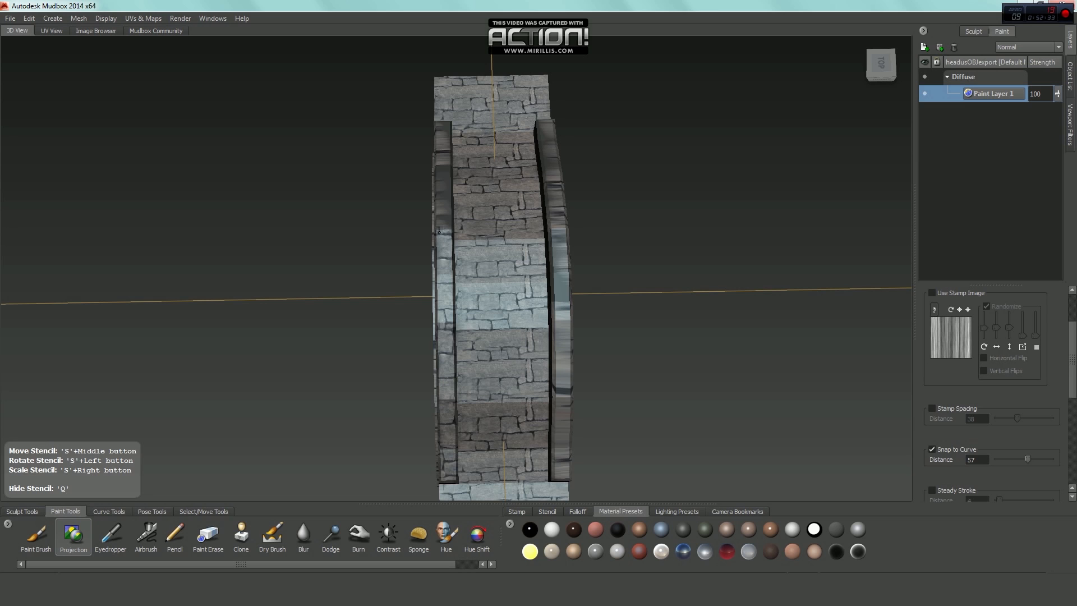
# Continue the stone projection along the front parapet's top from the crown down to the left end
pyautogui.press('q')
pyautogui.keyDown('alt'); pyautogui.moveTo(444, 251); pyautogui.dragTo(447, 308); pyautogui.keyUp('alt')
pyautogui.press('q')
pyautogui.press('q')
pyautogui.keyDown('alt'); pyautogui.moveTo(447, 308); pyautogui.dragTo(461, 313, button='middle'); pyautogui.keyUp('alt')
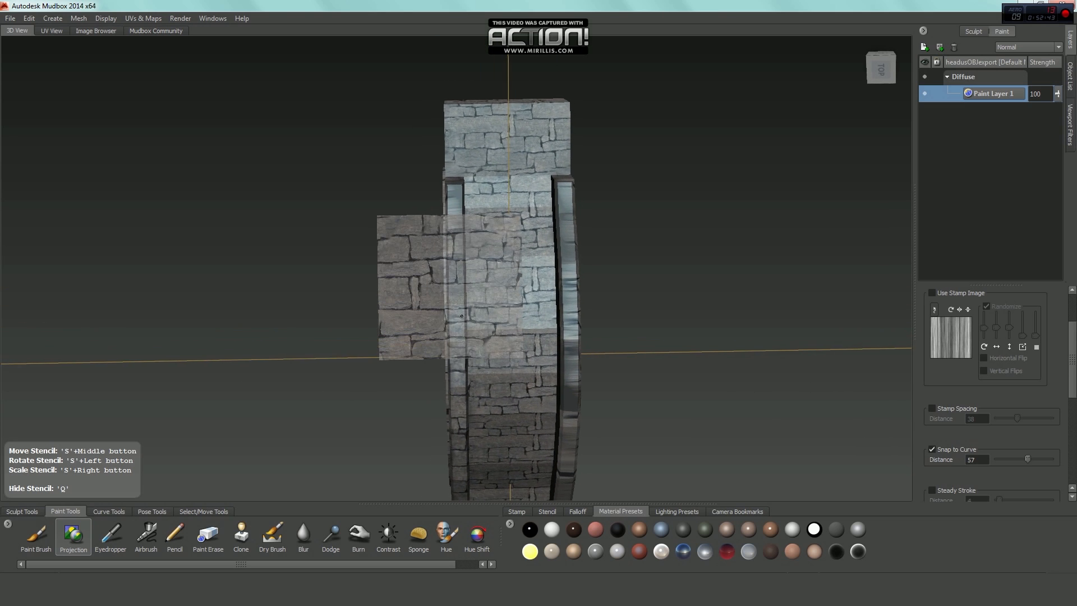
pyautogui.press('q')
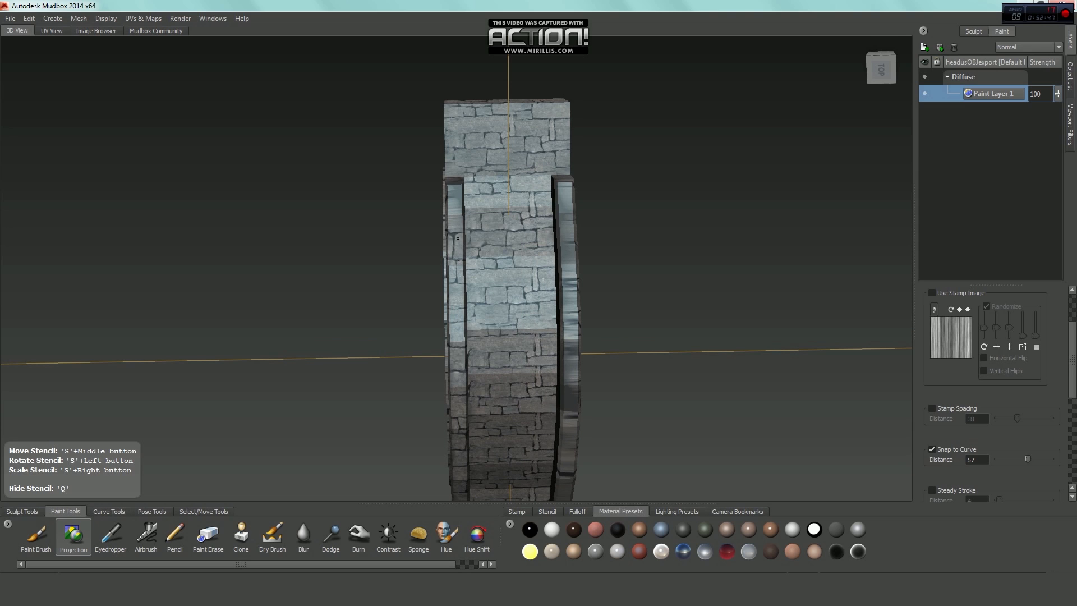
pyautogui.press('q')
pyautogui.keyDown('alt'); pyautogui.moveTo(458, 239); pyautogui.dragTo(463, 269, button='middle'); pyautogui.keyUp('alt')
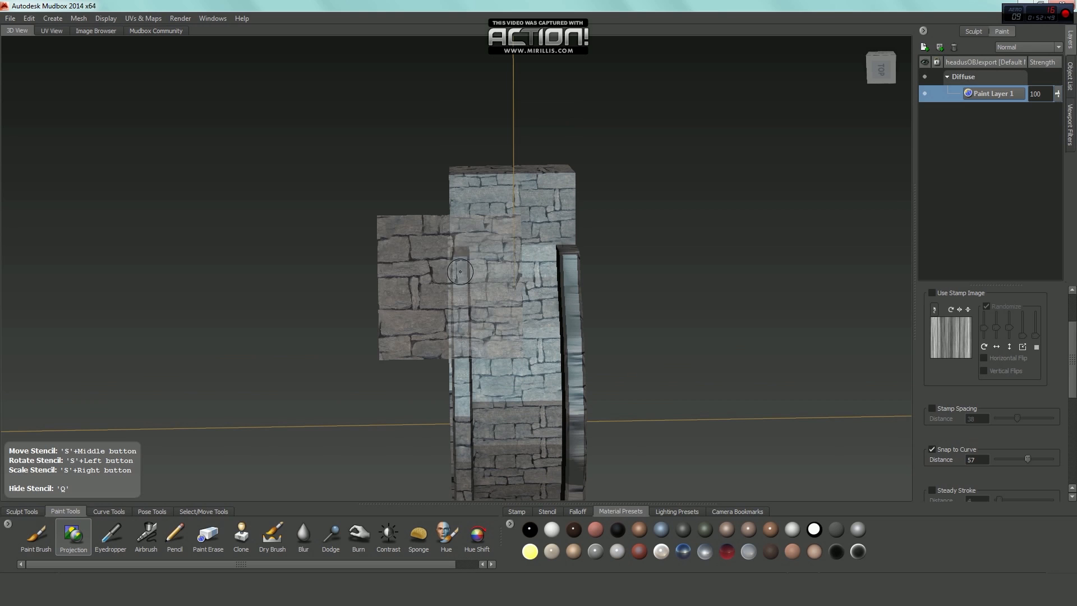
pyautogui.press('q')
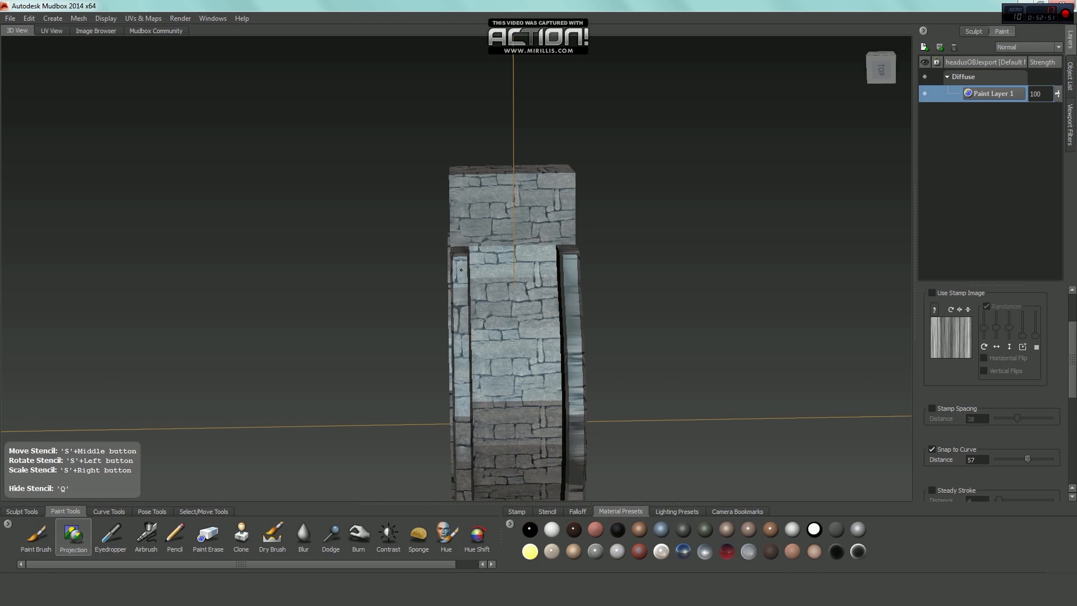
# Project the stones along the top of the back parapet from the left end to the crown
pyautogui.press('q')
pyautogui.keyDown('alt'); pyautogui.moveTo(461, 270); pyautogui.dragTo(455, 287, button='middle'); pyautogui.keyUp('alt')
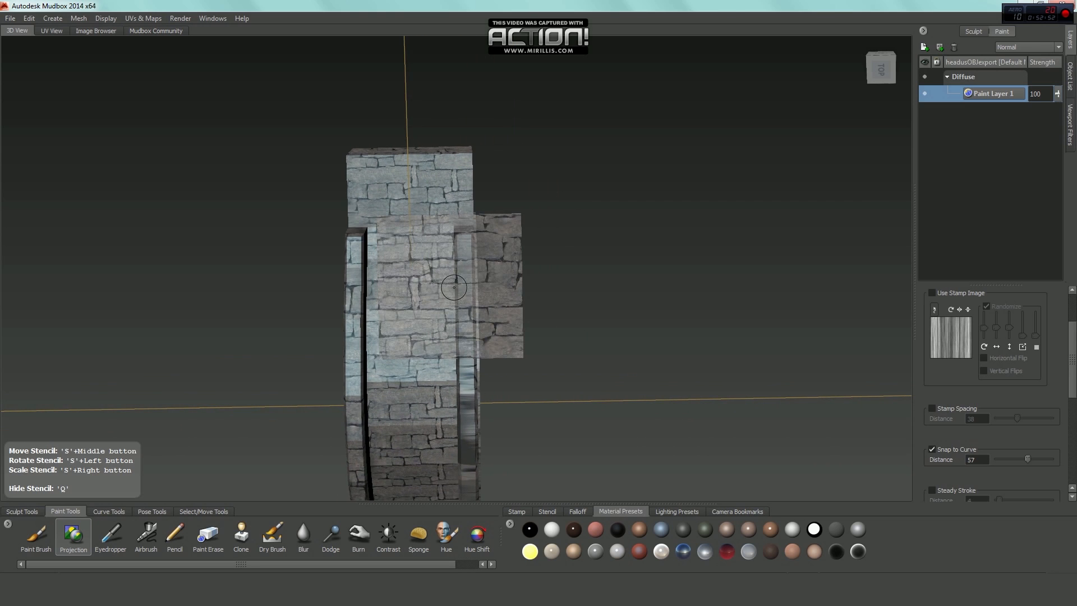
pyautogui.press('q')
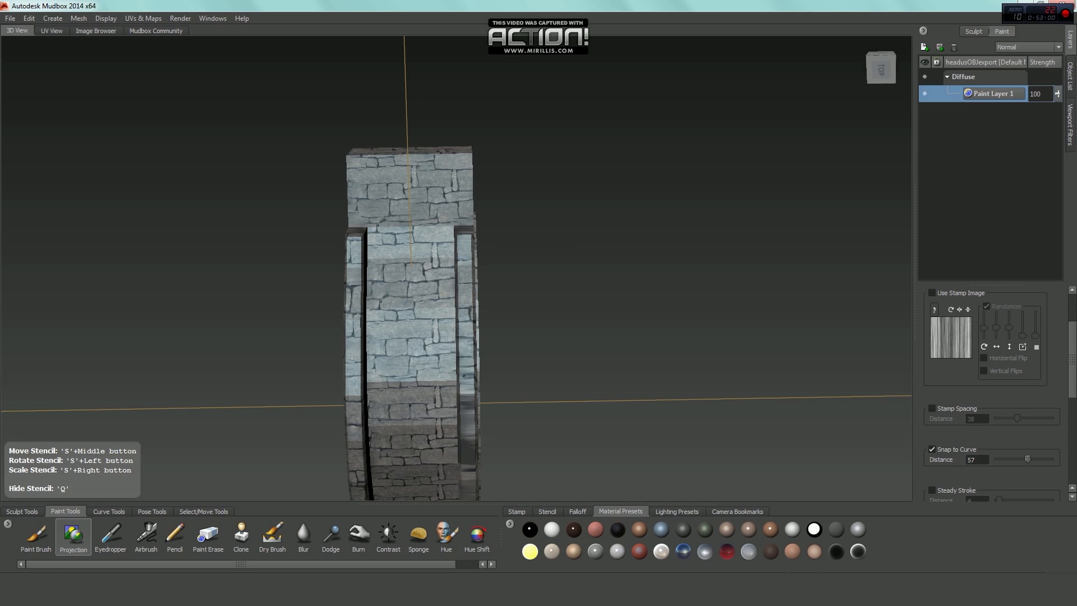
pyautogui.keyDown('alt'); pyautogui.moveTo(464, 375); pyautogui.dragTo(469, 296, button='middle'); pyautogui.keyUp('alt')
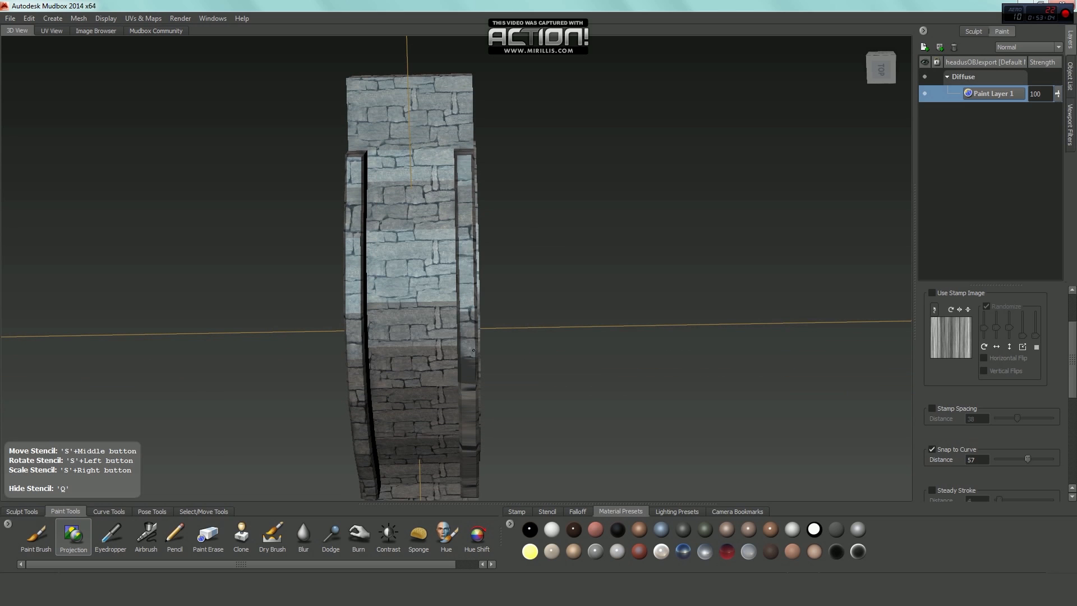
pyautogui.keyDown('alt'); pyautogui.moveTo(473, 351); pyautogui.dragTo(469, 292, button='middle'); pyautogui.keyUp('alt')
pyautogui.keyDown('alt'); pyautogui.moveTo(473, 258); pyautogui.dragTo(460, 275); pyautogui.keyUp('alt')
pyautogui.press('q')
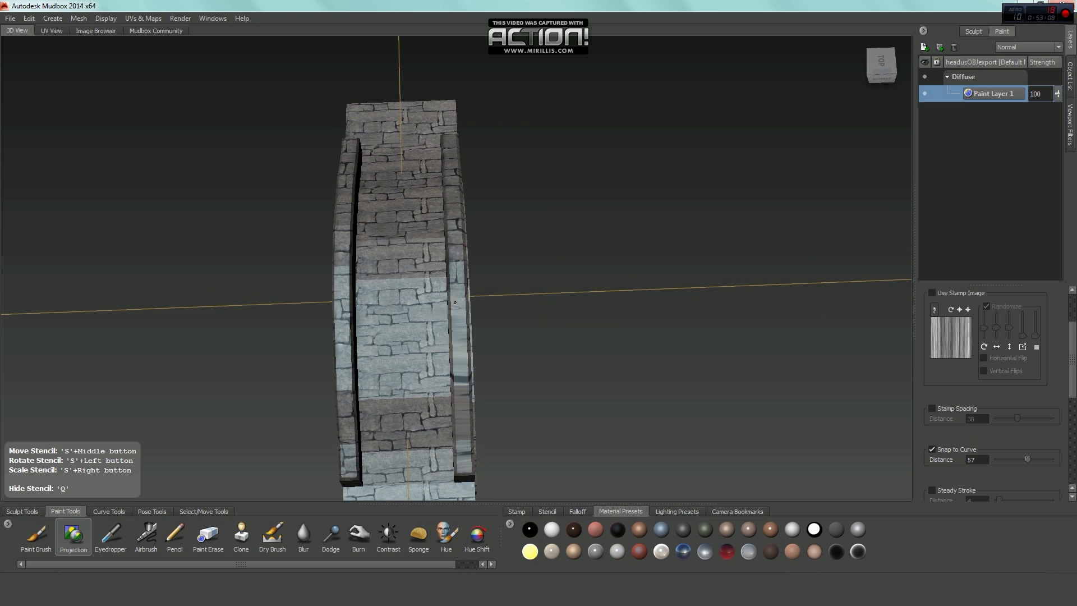
# Cover the rest of the back parapet's top with projected stones, down to the right end of the bridge
pyautogui.press('q')
pyautogui.keyDown('alt'); pyautogui.moveTo(460, 306); pyautogui.dragTo(459, 249); pyautogui.keyUp('alt')
pyautogui.press('q')
pyautogui.press('q')
pyautogui.press('q')
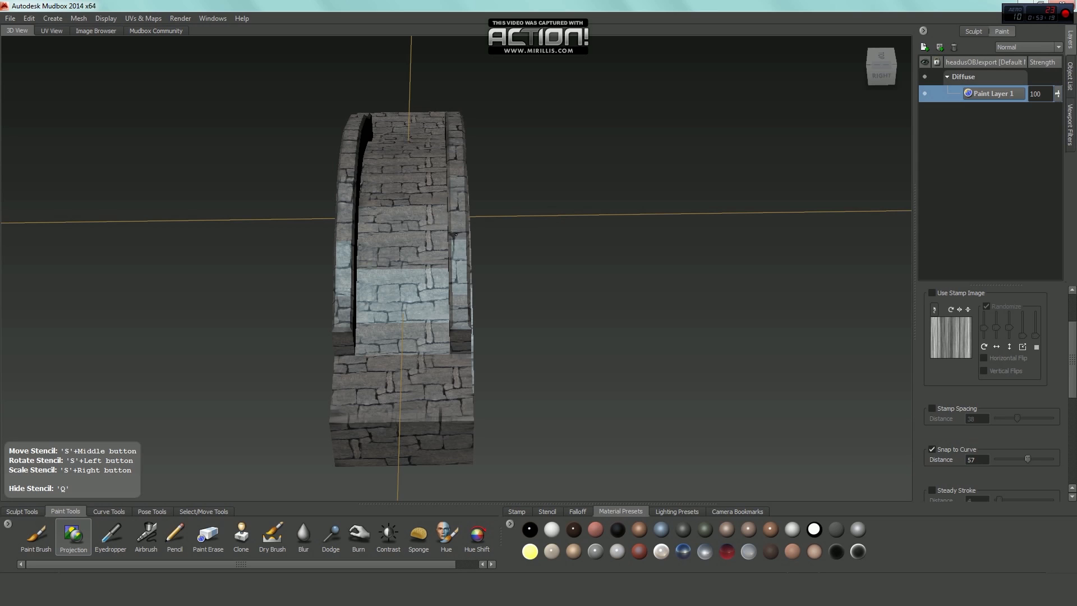
# View the bridge from the front and project the stones onto the back parapet's inner face, from the right end to the crown
pyautogui.press('q')
pyautogui.keyDown('alt'); pyautogui.moveTo(461, 245); pyautogui.dragTo(426, 308); pyautogui.keyUp('alt')
pyautogui.press('q')
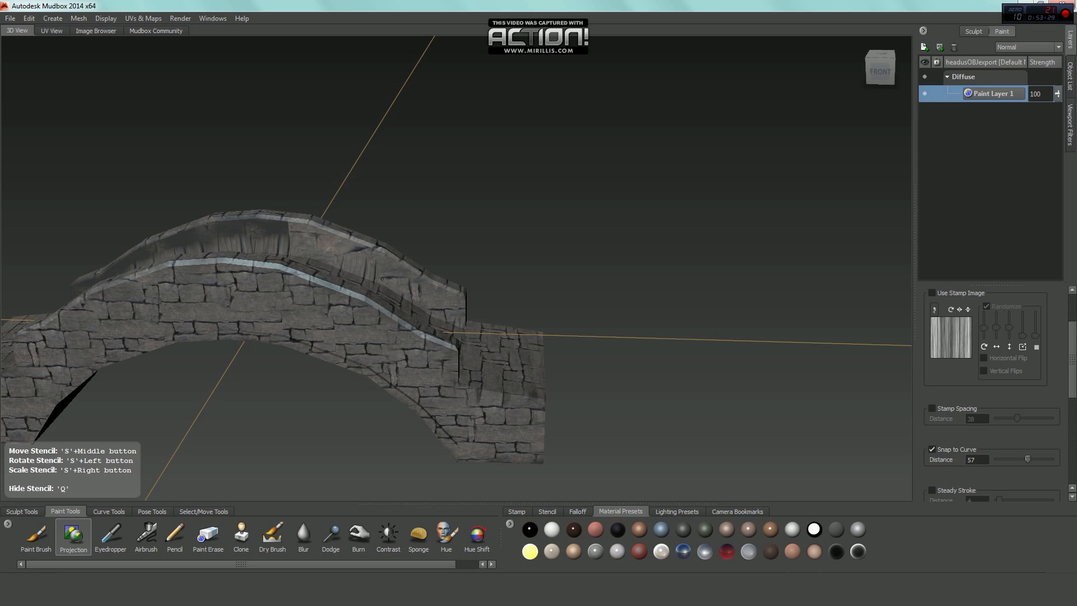
pyautogui.press('q')
pyautogui.press('q')
pyautogui.press('q')
pyautogui.moveTo(446, 300)
pyautogui.keyDown('alt'); pyautogui.mouseDown()
pyautogui.moveTo(466, 294)
pyautogui.moveTo(408, 275)
pyautogui.mouseUp(); pyautogui.keyUp('alt')
pyautogui.press('q')
pyautogui.keyDown('alt'); pyautogui.moveTo(408, 275); pyautogui.dragTo(482, 298, button='middle'); pyautogui.keyUp('alt')
pyautogui.press('q')
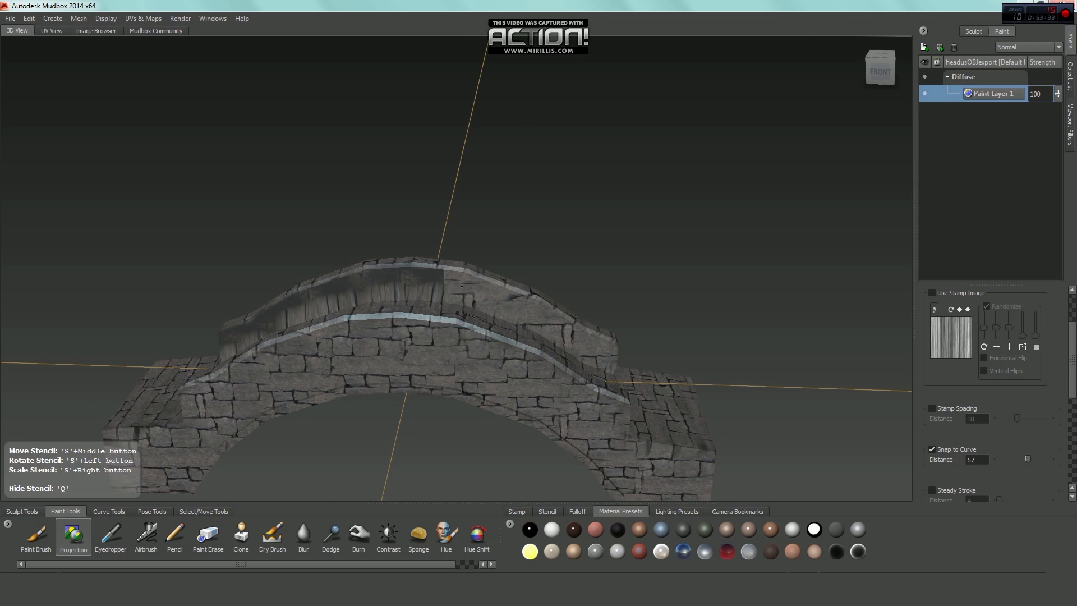
# Project the stones over the stretched paint on the back parapet's inner face, from the crown to the left end
pyautogui.moveTo(412, 274)
pyautogui.mouseDown()
pyautogui.moveTo(437, 271)
pyautogui.moveTo(396, 274)
pyautogui.moveTo(460, 297)
pyautogui.mouseUp()
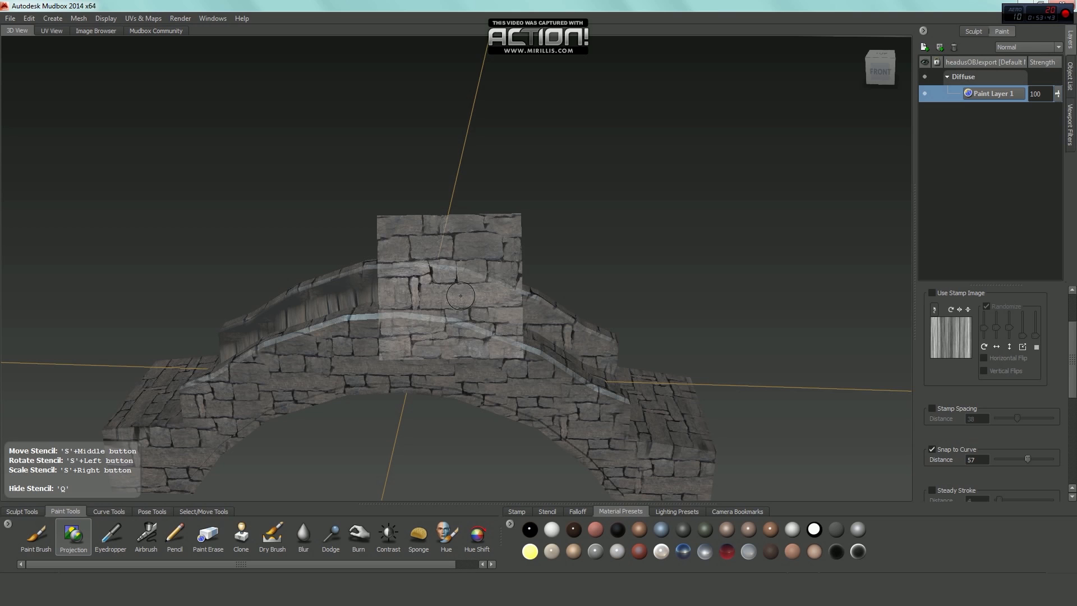
pyautogui.keyDown('alt'); pyautogui.moveTo(460, 298); pyautogui.dragTo(504, 298, button='middle'); pyautogui.keyUp('alt')
pyautogui.moveTo(497, 294); pyautogui.dragTo(484, 294)
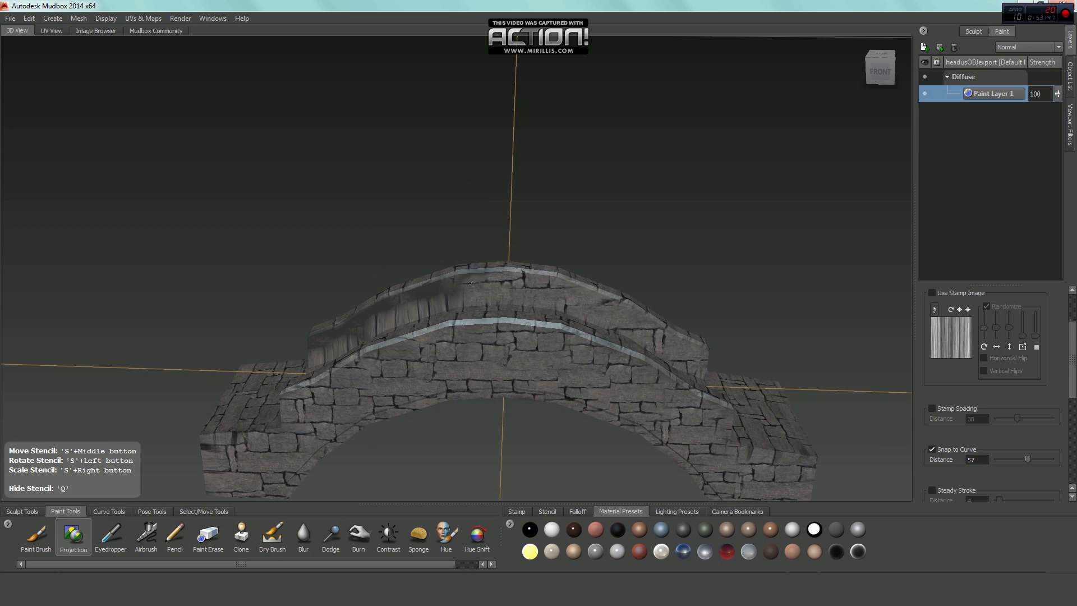
pyautogui.moveTo(471, 283)
pyautogui.mouseDown()
pyautogui.moveTo(444, 286)
pyautogui.moveTo(464, 298)
pyautogui.moveTo(418, 307)
pyautogui.mouseUp()
pyautogui.keyDown('alt'); pyautogui.moveTo(414, 306); pyautogui.dragTo(470, 289, button='middle'); pyautogui.keyUp('alt')
pyautogui.moveTo(479, 287)
pyautogui.mouseDown()
pyautogui.moveTo(486, 279)
pyautogui.moveTo(419, 305)
pyautogui.moveTo(478, 290)
pyautogui.mouseUp()
pyautogui.keyDown('alt'); pyautogui.moveTo(499, 271); pyautogui.dragTo(555, 261, button='middle'); pyautogui.keyUp('alt')
pyautogui.moveTo(485, 299)
pyautogui.mouseDown()
pyautogui.moveTo(447, 319)
pyautogui.moveTo(474, 303)
pyautogui.mouseUp()
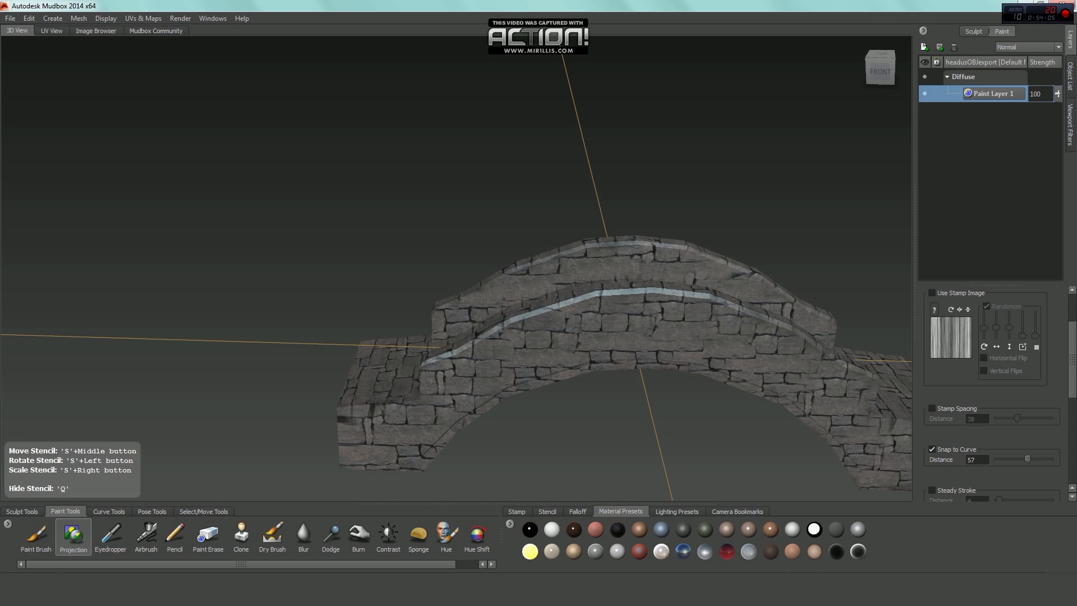
# View the bridge from behind and project the stones onto the front parapet's inner face, from the left end to the crown
pyautogui.press('q')
pyautogui.moveTo(444, 343)
pyautogui.keyDown('alt'); pyautogui.mouseDown()
pyautogui.moveTo(433, 328)
pyautogui.moveTo(497, 316)
pyautogui.moveTo(477, 322)
pyautogui.moveTo(388, 268)
pyautogui.mouseUp(); pyautogui.keyUp('alt')
pyautogui.press('q')
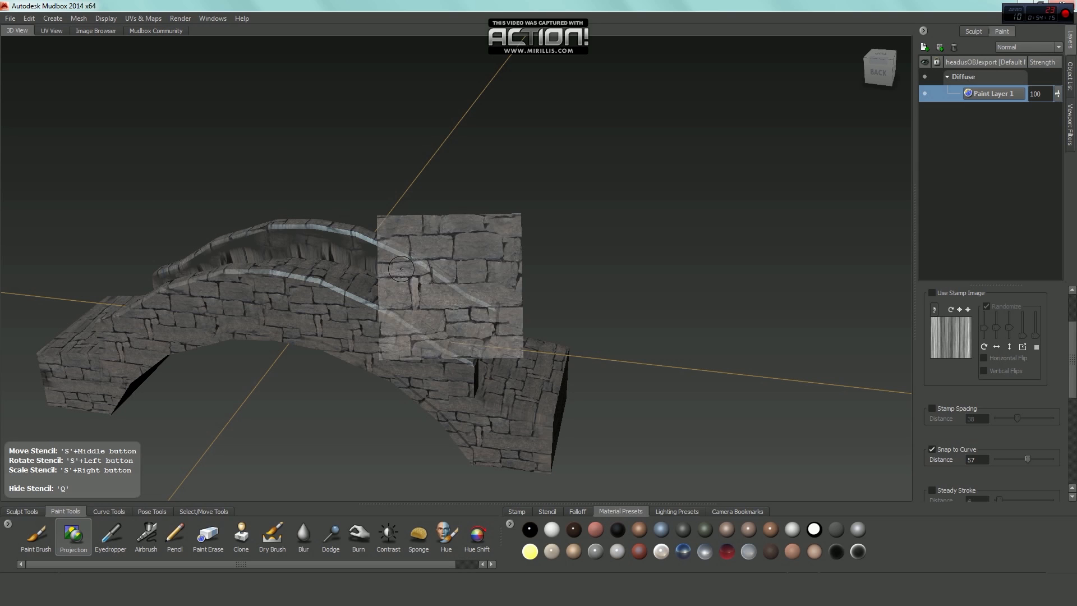
pyautogui.press('q')
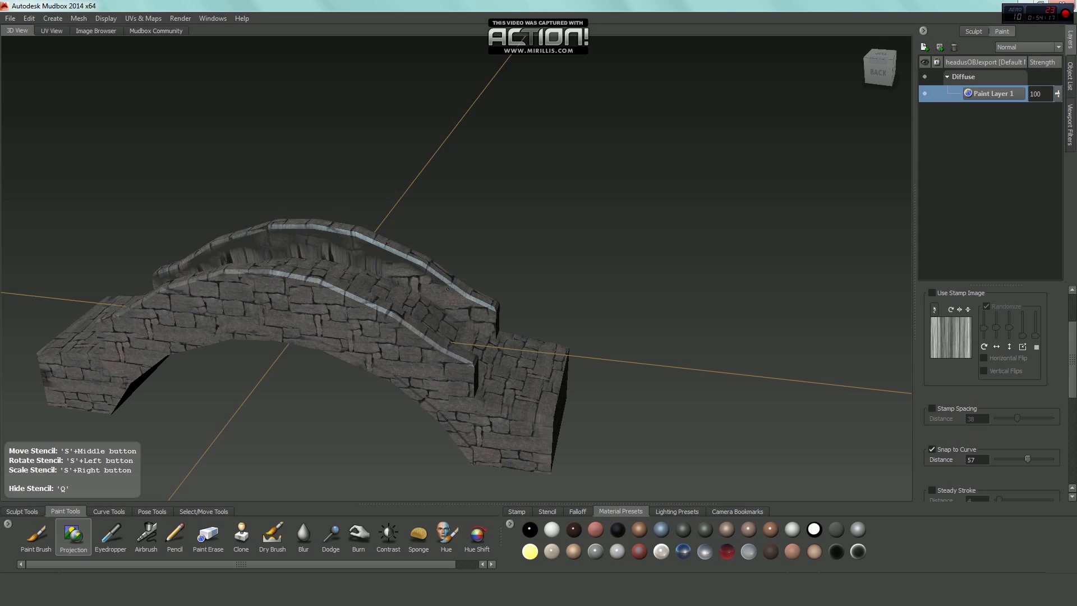
pyautogui.press('q')
pyautogui.keyDown('alt'); pyautogui.moveTo(411, 267); pyautogui.dragTo(483, 282); pyautogui.keyUp('alt')
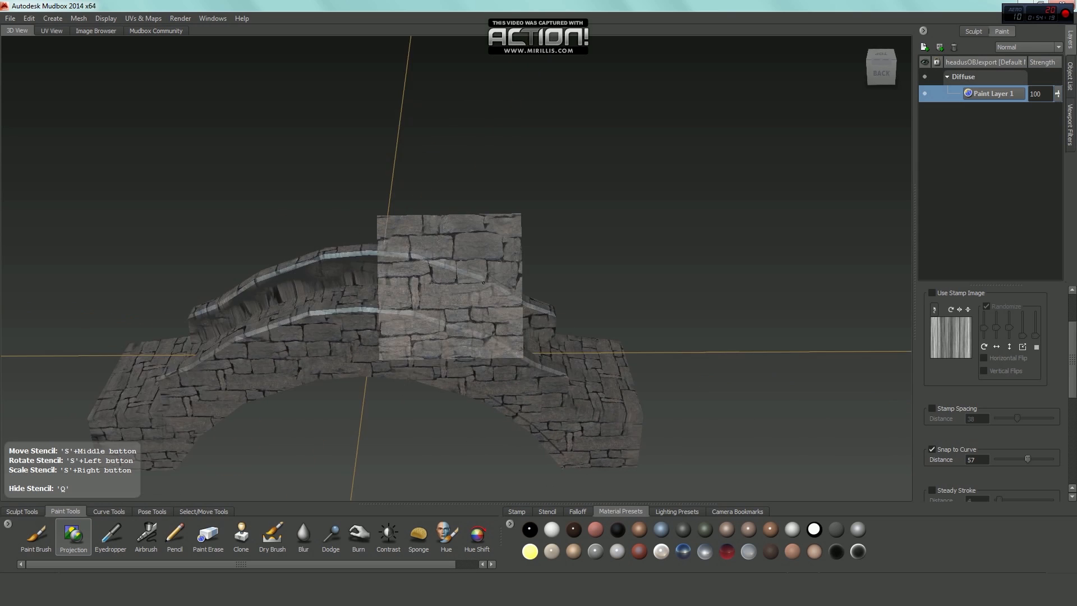
pyautogui.moveTo(403, 288)
pyautogui.keyDown('alt'); pyautogui.mouseDown()
pyautogui.moveTo(439, 281)
pyautogui.moveTo(391, 282)
pyautogui.moveTo(462, 280)
pyautogui.moveTo(385, 272)
pyautogui.mouseUp(); pyautogui.keyUp('alt')
pyautogui.press('q')
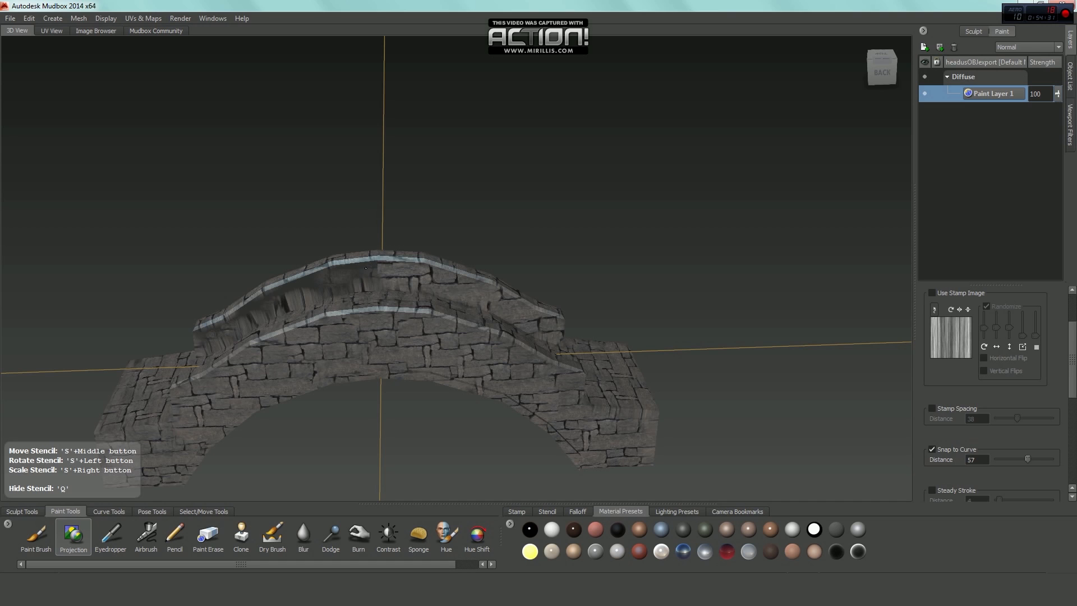
# Cover the remaining stretched paint on the front parapet's inner face with projected stones, from the crown to the right end
pyautogui.moveTo(382, 258)
pyautogui.keyDown('alt'); pyautogui.mouseDown()
pyautogui.moveTo(482, 263)
pyautogui.moveTo(431, 267)
pyautogui.moveTo(424, 274)
pyautogui.moveTo(479, 271)
pyautogui.moveTo(412, 289)
pyautogui.moveTo(408, 280)
pyautogui.moveTo(428, 268)
pyautogui.moveTo(389, 282)
pyautogui.mouseUp(); pyautogui.keyUp('alt')
pyautogui.keyDown('alt'); pyautogui.moveTo(383, 282); pyautogui.dragTo(467, 268, button='middle'); pyautogui.keyUp('alt')
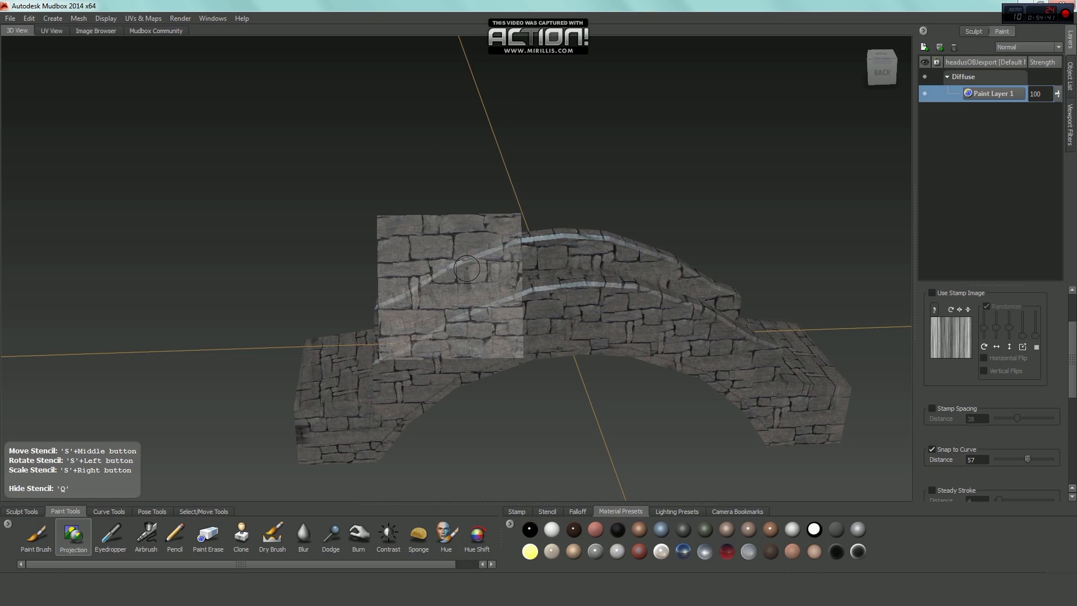
pyautogui.moveTo(467, 268); pyautogui.dragTo(406, 308)
pyautogui.keyDown('alt'); pyautogui.moveTo(406, 306); pyautogui.dragTo(463, 282, button='middle'); pyautogui.keyUp('alt')
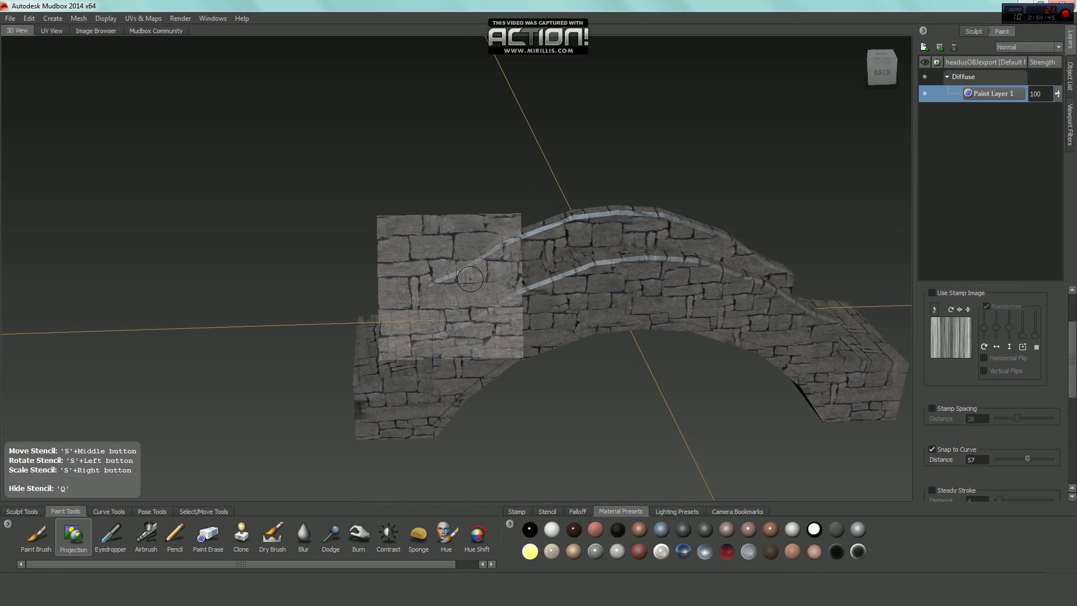
pyautogui.moveTo(500, 283); pyautogui.dragTo(514, 273)
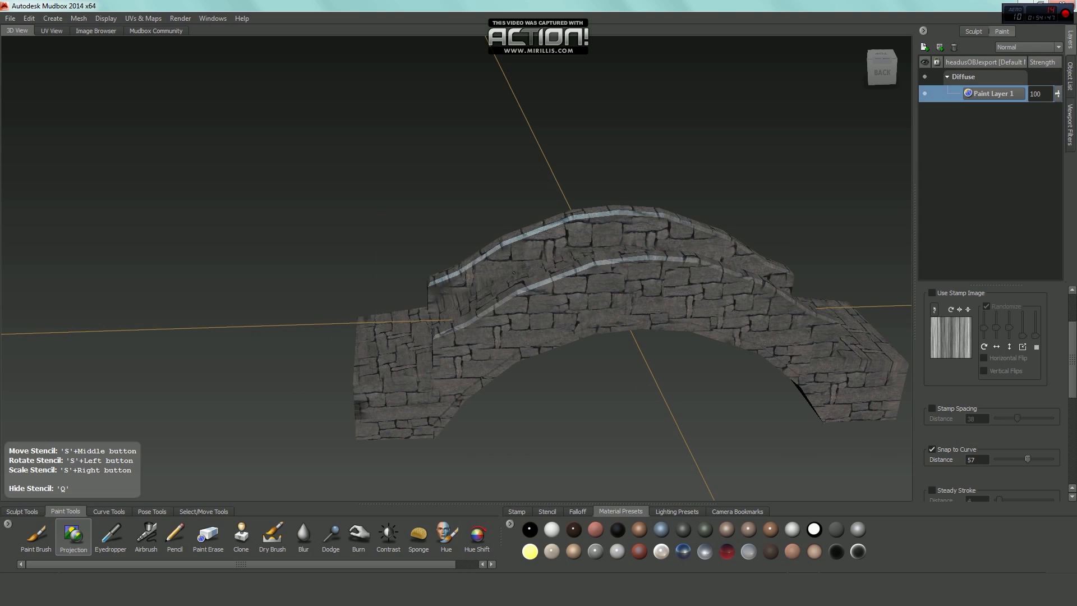
pyautogui.moveTo(452, 299); pyautogui.dragTo(444, 305)
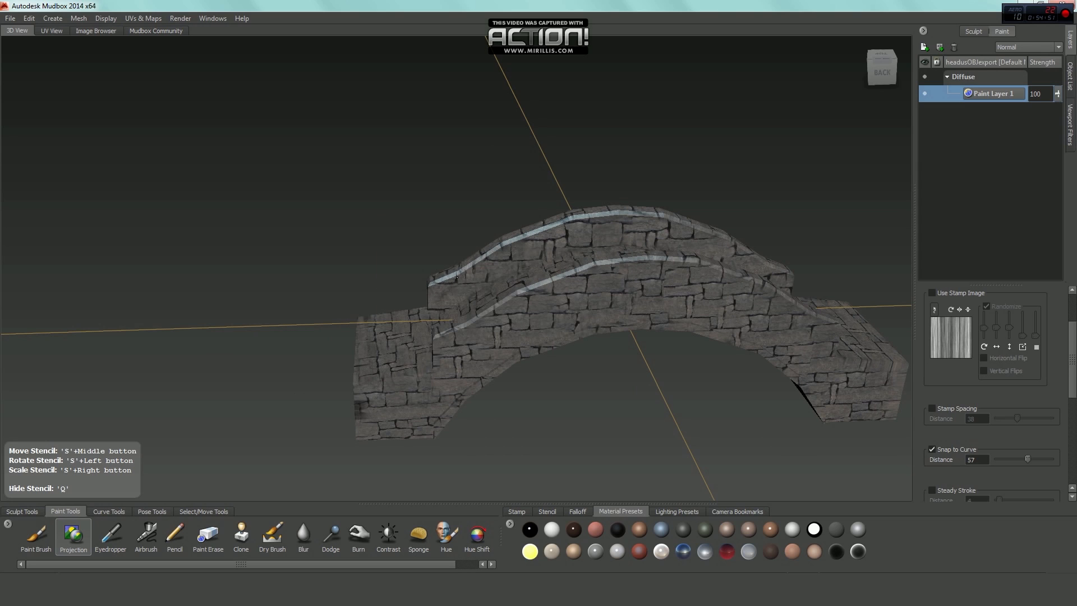
# Project the stones onto the end faces of both parapets, viewing the bridge from its left end
pyautogui.press('q')
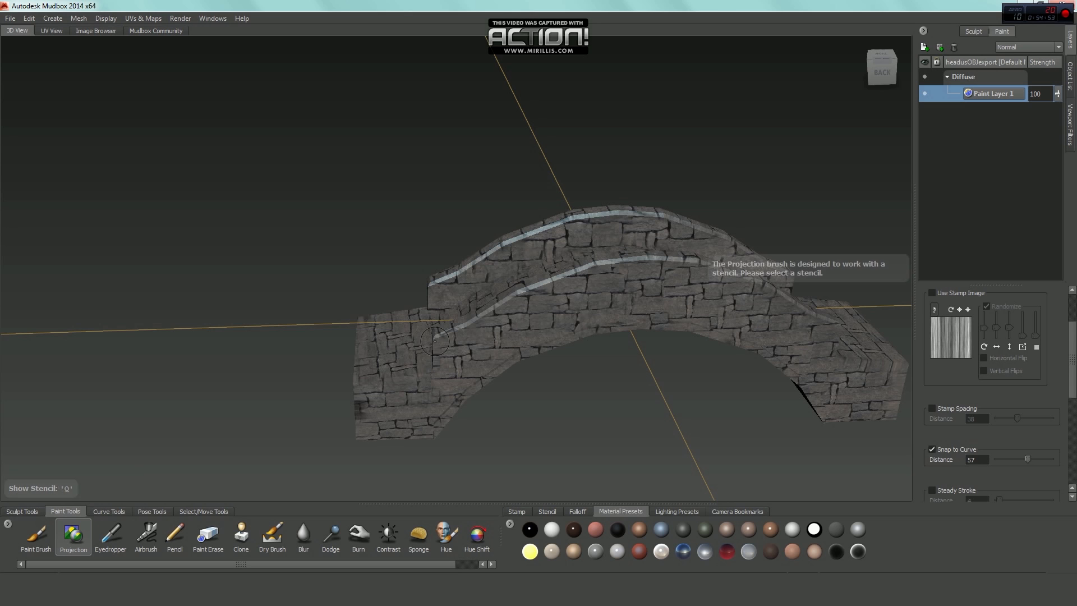
pyautogui.moveTo(450, 296)
pyautogui.keyDown('alt'); pyautogui.mouseDown()
pyautogui.moveTo(527, 366)
pyautogui.moveTo(530, 327)
pyautogui.moveTo(370, 322)
pyautogui.mouseUp(); pyautogui.keyUp('alt')
pyautogui.press('q')
pyautogui.keyDown('alt'); pyautogui.moveTo(367, 322); pyautogui.dragTo(424, 322, button='middle'); pyautogui.keyUp('alt')
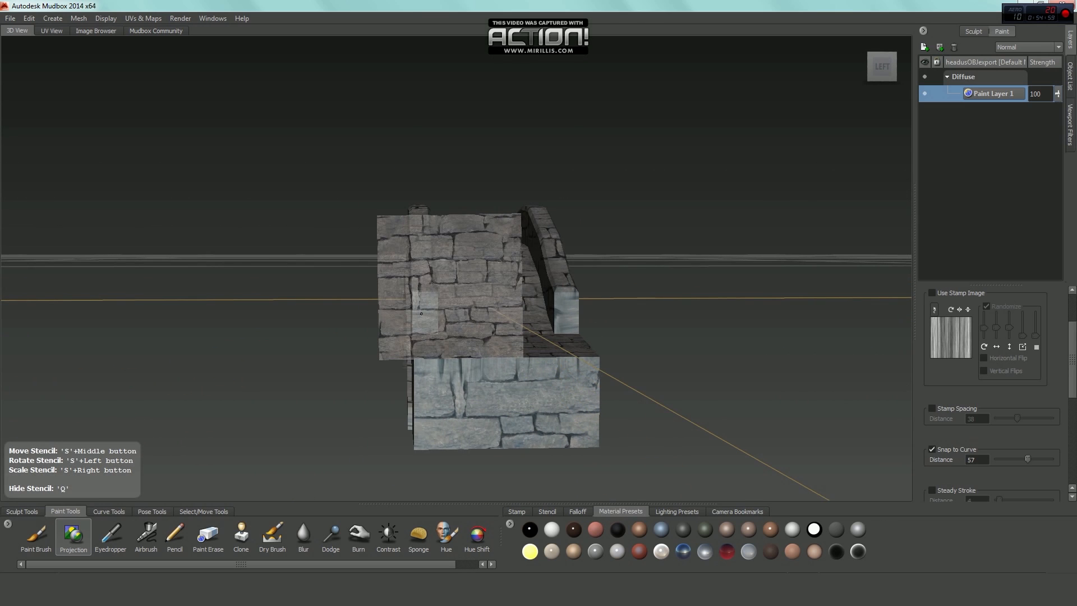
pyautogui.moveTo(415, 306)
pyautogui.mouseDown()
pyautogui.moveTo(424, 326)
pyautogui.moveTo(429, 310)
pyautogui.mouseUp()
pyautogui.moveTo(514, 308)
pyautogui.keyDown('alt'); pyautogui.mouseDown(button='middle')
pyautogui.moveTo(452, 318)
pyautogui.moveTo(379, 297)
pyautogui.mouseUp(button='middle'); pyautogui.keyUp('alt')
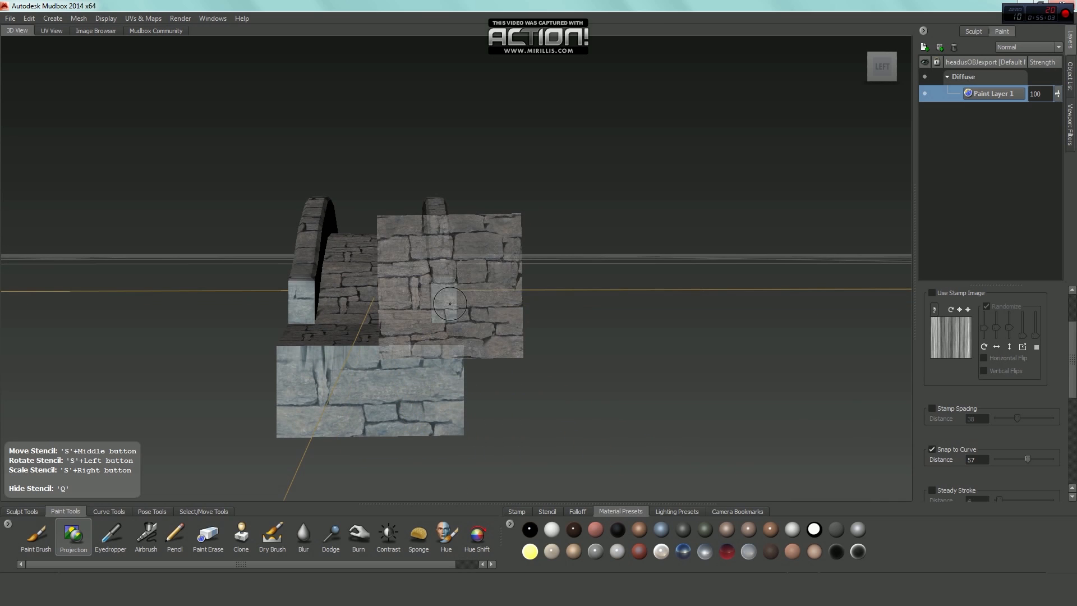
pyautogui.moveTo(442, 295); pyautogui.dragTo(445, 302)
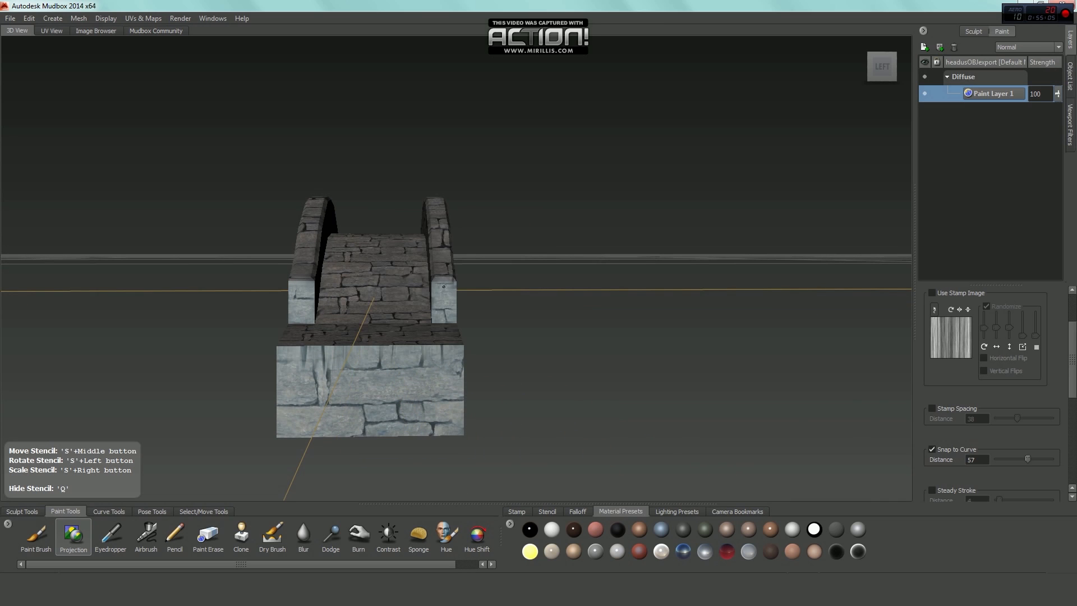
pyautogui.moveTo(440, 288); pyautogui.dragTo(443, 296)
pyautogui.press('q')
pyautogui.keyDown('alt'); pyautogui.moveTo(443, 296); pyautogui.dragTo(543, 234, button='middle'); pyautogui.keyUp('alt')
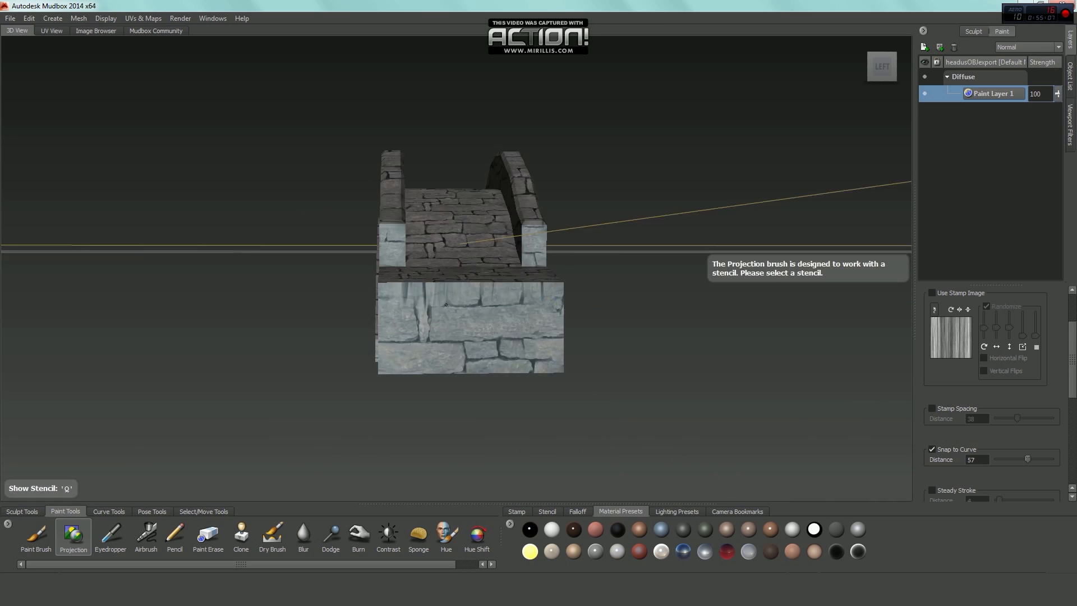
# View the bridge from behind and project the stones onto the side face of the end block on the left of that view
pyautogui.keyDown('alt'); pyautogui.moveTo(543, 233); pyautogui.dragTo(626, 367); pyautogui.keyUp('alt')
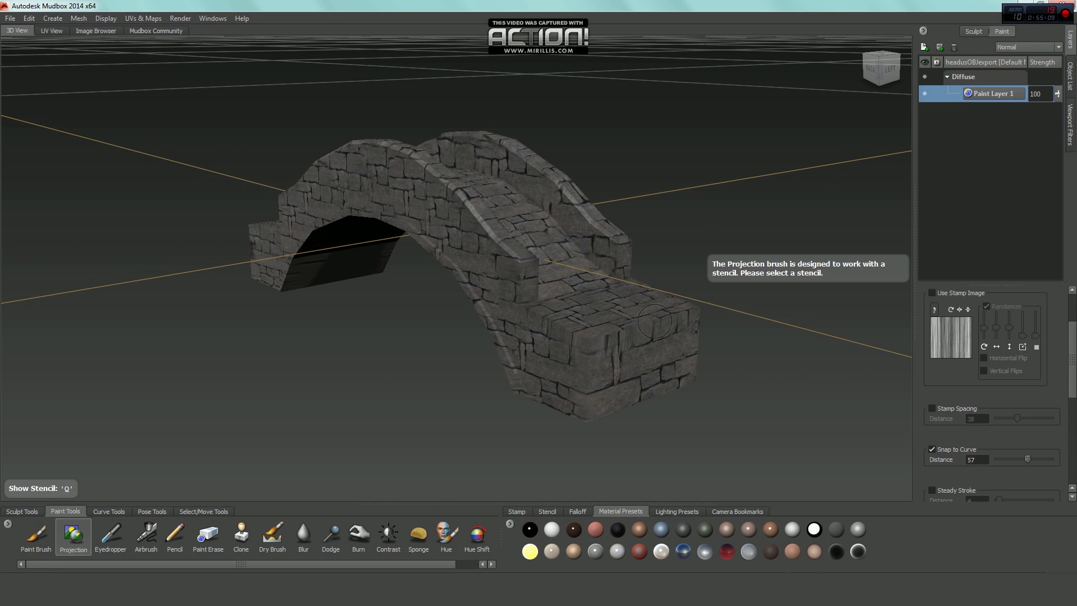
pyautogui.keyDown('alt'); pyautogui.moveTo(655, 321); pyautogui.dragTo(380, 348); pyautogui.keyUp('alt')
pyautogui.press('q')
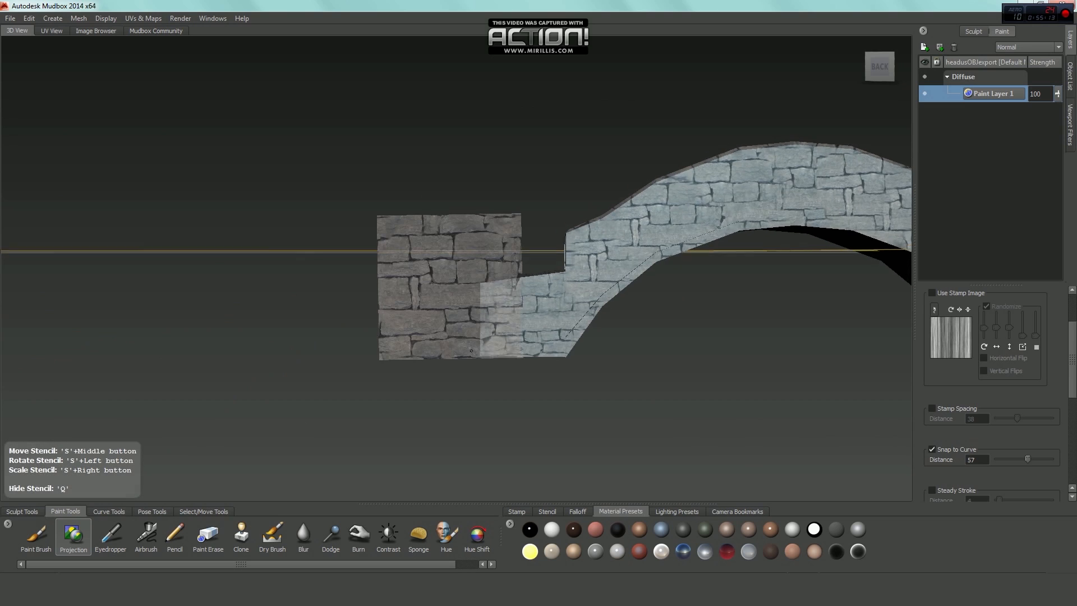
pyautogui.keyDown('alt'); pyautogui.moveTo(471, 351); pyautogui.dragTo(460, 348, button='middle'); pyautogui.keyUp('alt')
pyautogui.moveTo(492, 304); pyautogui.dragTo(480, 315)
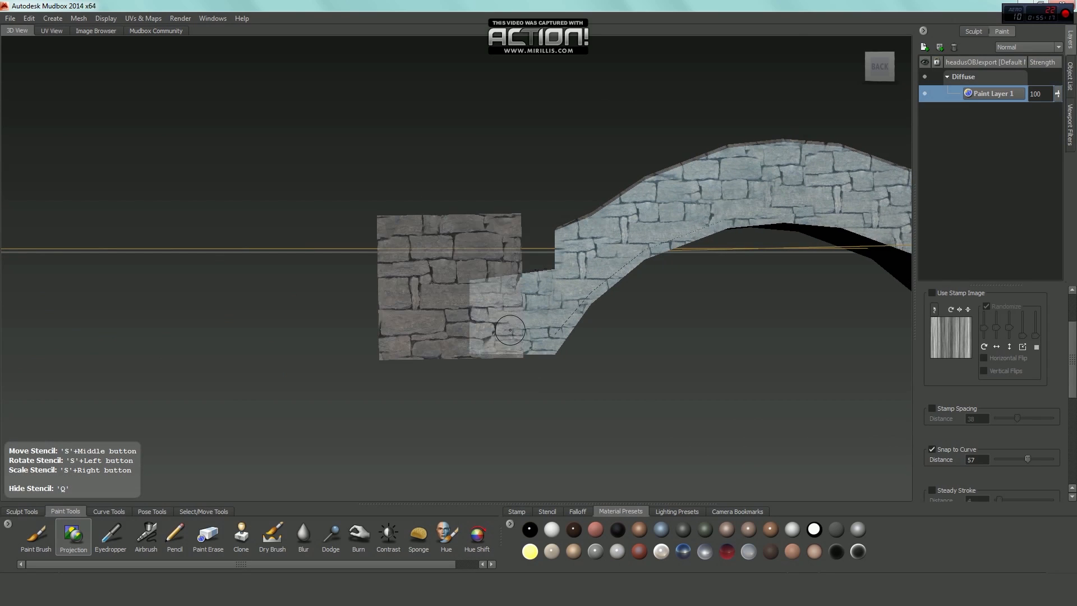
# Set the projection strength to 2.00 and project the stones onto the left end block's side face in the front view
pyautogui.moveTo(1076, 373); pyautogui.dragTo(1069, 324)
pyautogui.doubleClick(1014, 332)
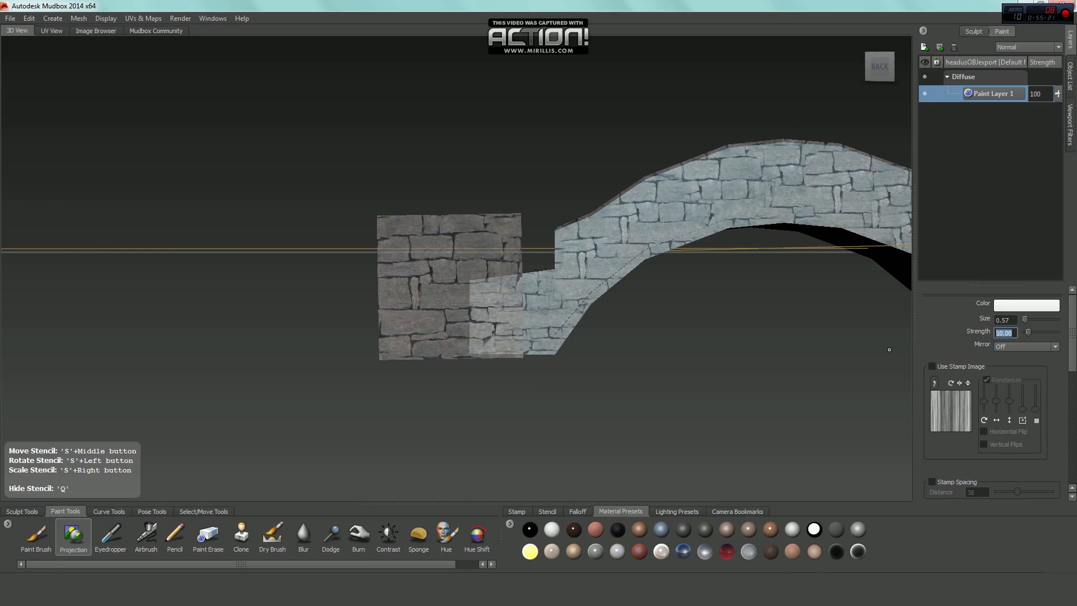
pyautogui.write('2.00')
pyautogui.keyDown('alt'); pyautogui.moveTo(566, 371); pyautogui.dragTo(580, 315); pyautogui.keyUp('alt')
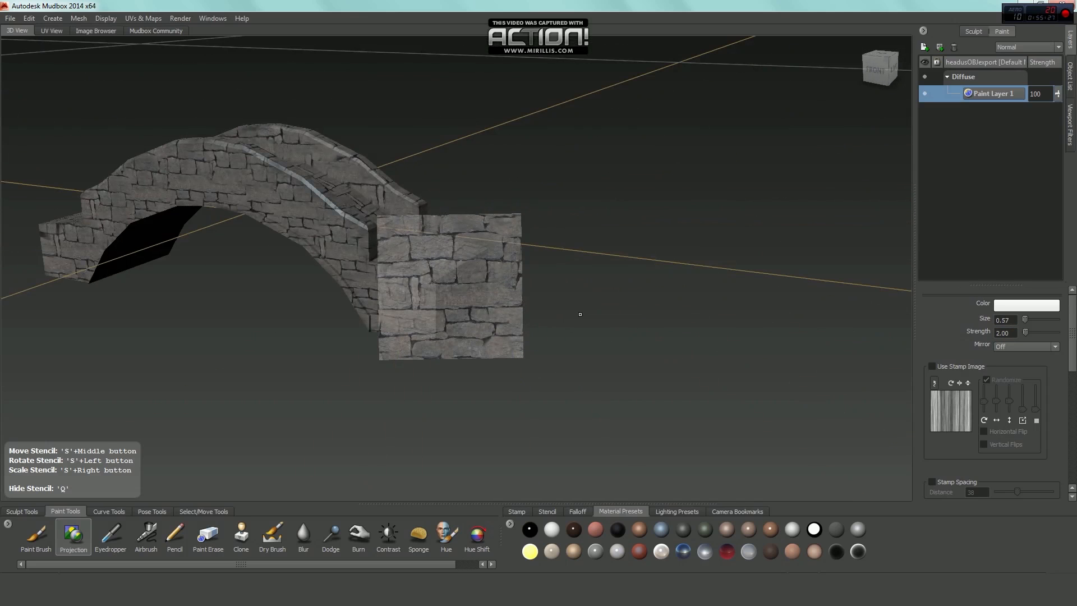
pyautogui.keyDown('alt'); pyautogui.moveTo(821, 263); pyautogui.dragTo(462, 280); pyautogui.keyUp('alt')
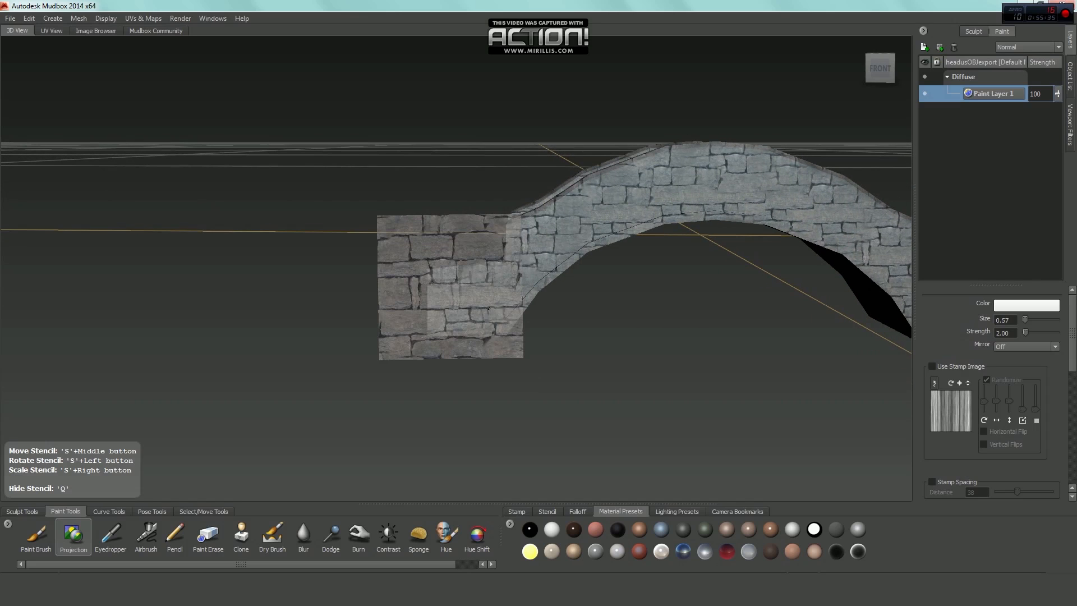
pyautogui.press('q')
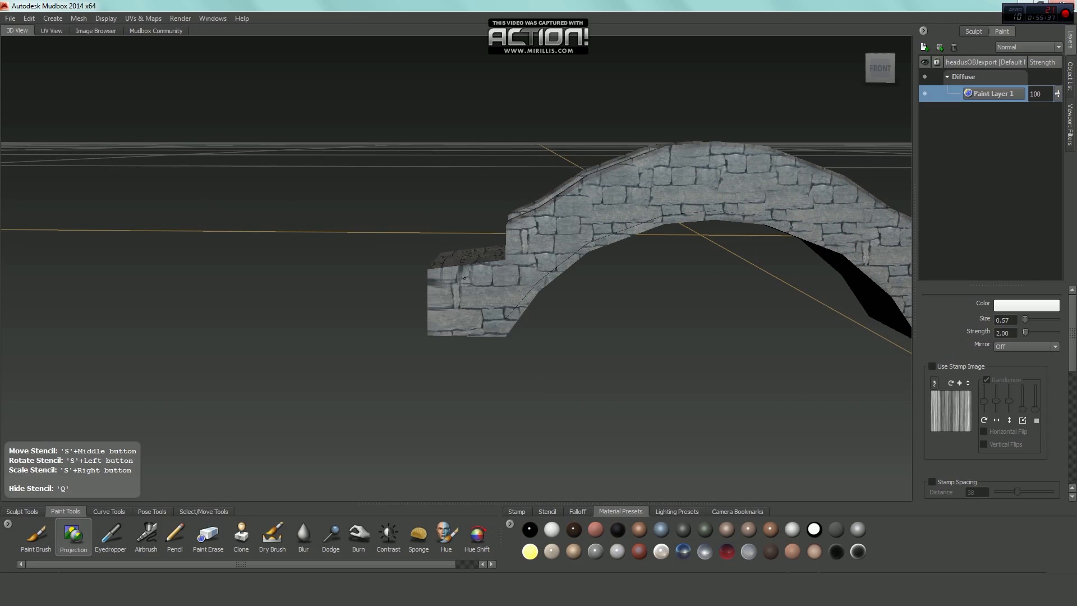
pyautogui.moveTo(479, 278); pyautogui.dragTo(488, 280)
pyautogui.moveTo(439, 288); pyautogui.dragTo(431, 288)
pyautogui.moveTo(455, 286); pyautogui.dragTo(436, 290)
pyautogui.moveTo(437, 289); pyautogui.dragTo(438, 285)
pyautogui.moveTo(439, 283); pyautogui.dragTo(440, 282)
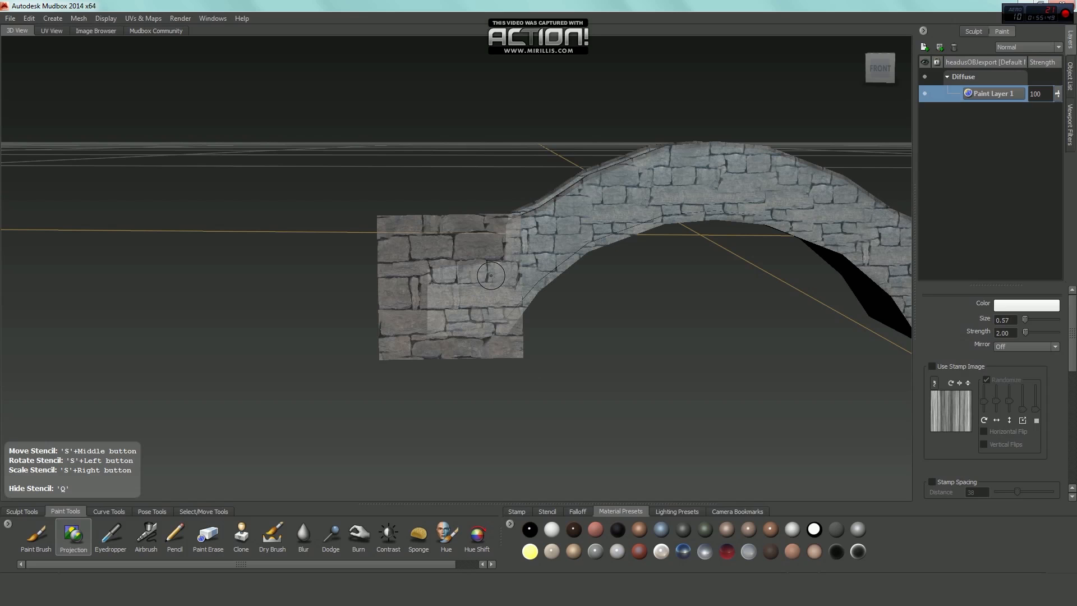
# Set the projection strength to 5.00 and blend more stones over the left end block in the front view
pyautogui.press('q')
pyautogui.moveTo(360, 347)
pyautogui.keyDown('alt'); pyautogui.mouseDown()
pyautogui.moveTo(421, 312)
pyautogui.moveTo(367, 345)
pyautogui.mouseUp(); pyautogui.keyUp('alt')
pyautogui.press('q')
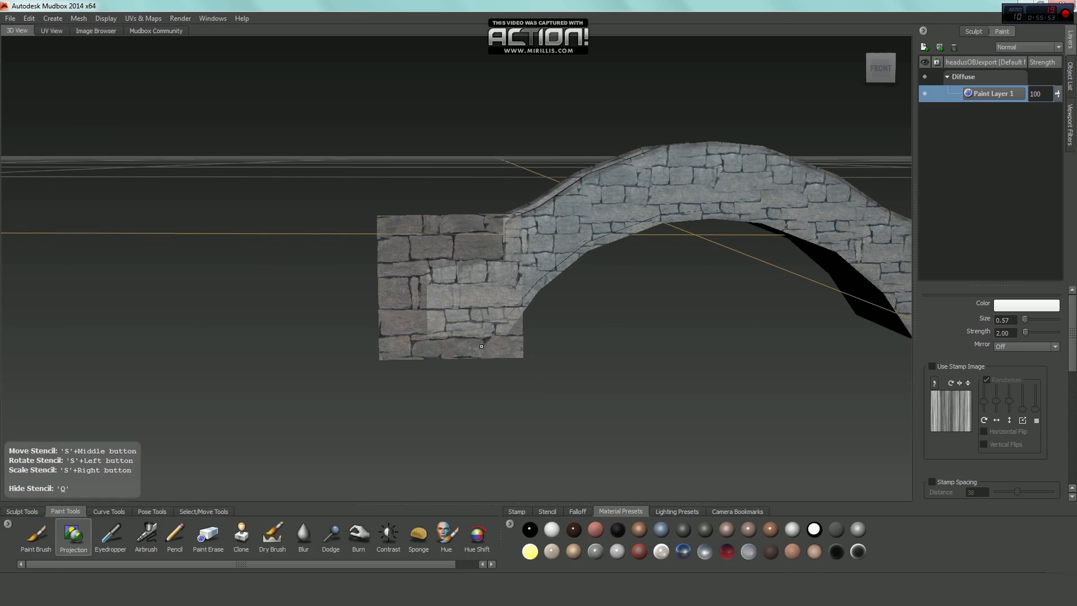
pyautogui.click(1008, 334)
pyautogui.write('5')
pyautogui.keyDown('alt'); pyautogui.moveTo(574, 327); pyautogui.dragTo(546, 324, button='middle'); pyautogui.keyUp('alt')
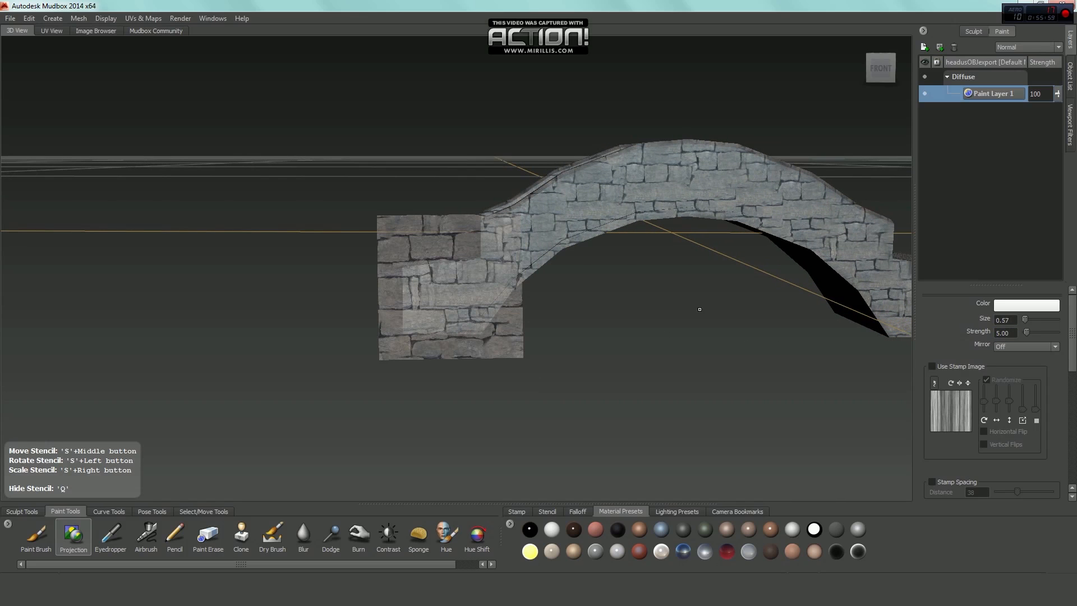
pyautogui.moveTo(406, 272)
pyautogui.mouseDown()
pyautogui.moveTo(465, 290)
pyautogui.moveTo(470, 272)
pyautogui.moveTo(503, 301)
pyautogui.mouseUp()
pyautogui.keyDown('alt'); pyautogui.moveTo(502, 301); pyautogui.dragTo(492, 304, button='middle'); pyautogui.keyUp('alt')
pyautogui.press('q')
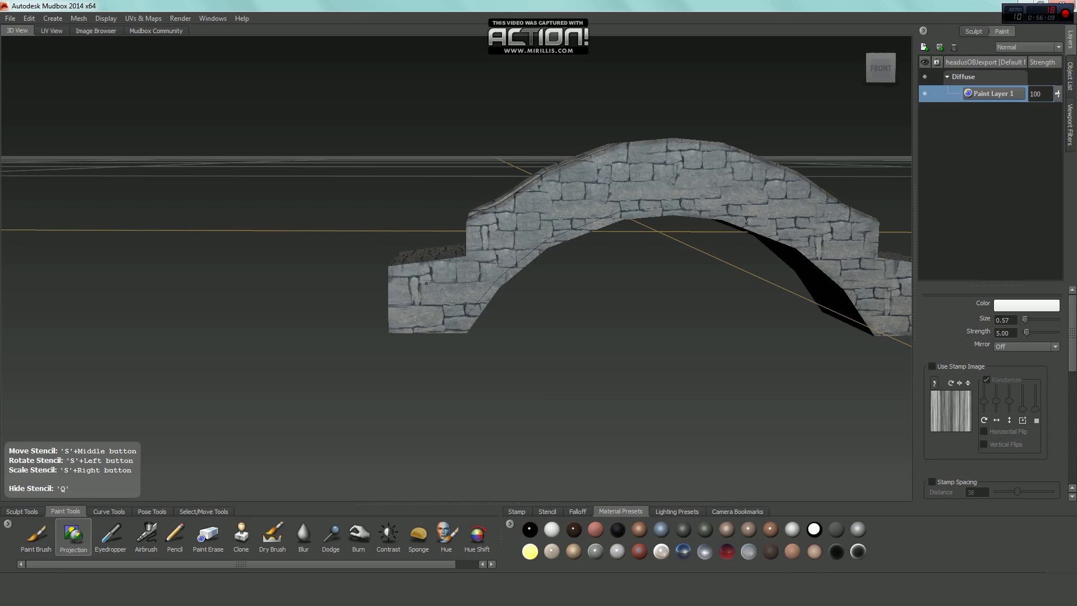
# View the bridge from behind and project the stones onto the side face of the end block on the right of that view
pyautogui.keyDown('alt'); pyautogui.moveTo(417, 298); pyautogui.dragTo(606, 353); pyautogui.keyUp('alt')
pyautogui.keyDown('alt'); pyautogui.moveTo(606, 353); pyautogui.dragTo(472, 322, button='middle'); pyautogui.keyUp('alt')
pyautogui.press('q')
pyautogui.keyDown('alt'); pyautogui.moveTo(472, 322); pyautogui.dragTo(501, 306); pyautogui.keyUp('alt')
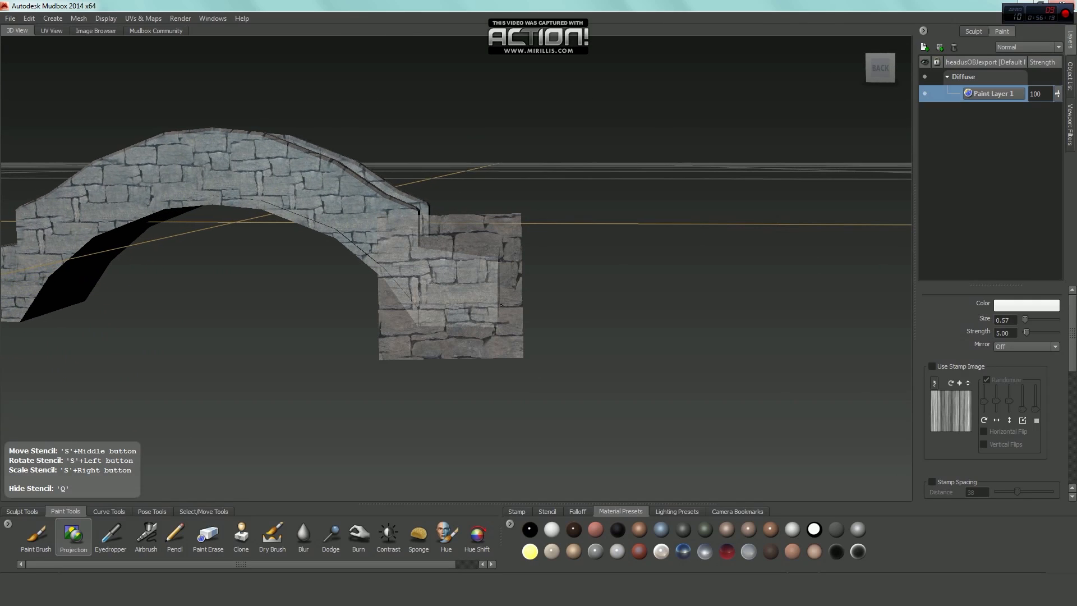
pyautogui.press('q')
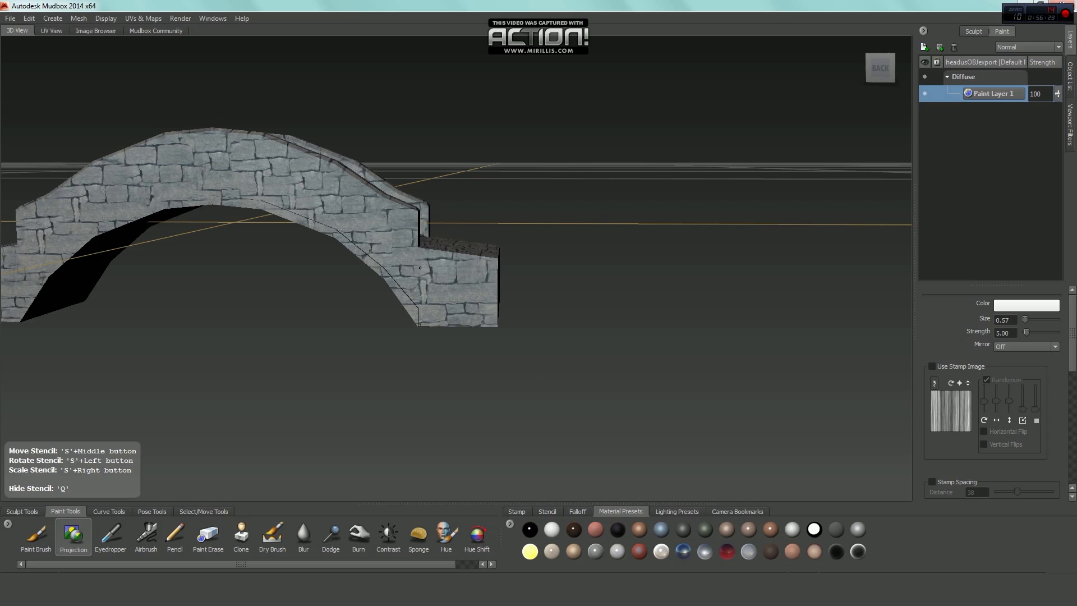
# Project the stones onto the end block's outer face at the bridge's right end, around its back corner
pyautogui.keyDown('alt'); pyautogui.moveTo(432, 282); pyautogui.dragTo(494, 288); pyautogui.keyUp('alt')
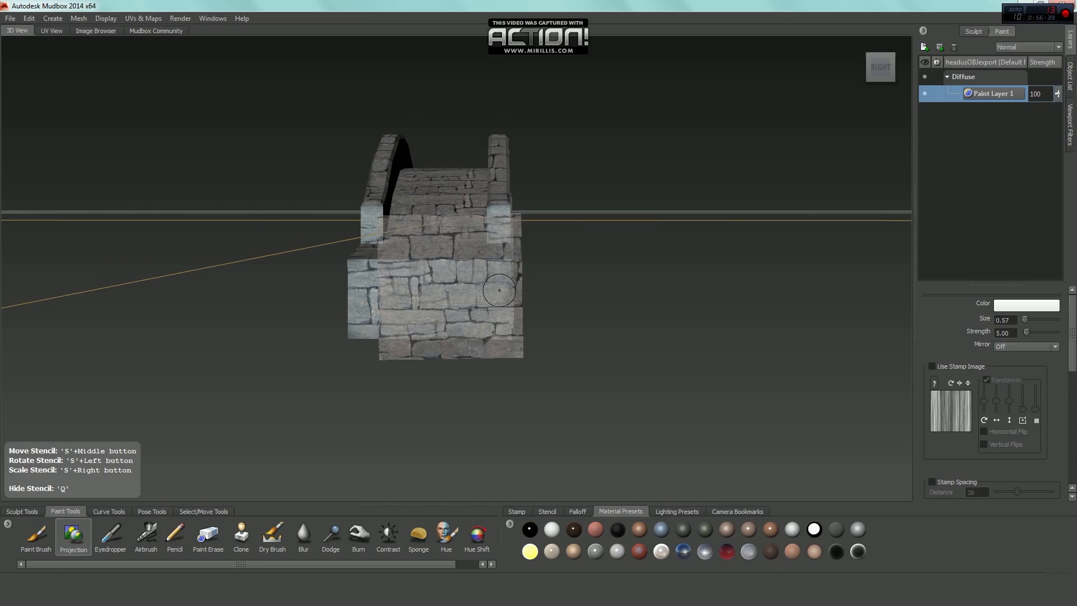
pyautogui.press('q')
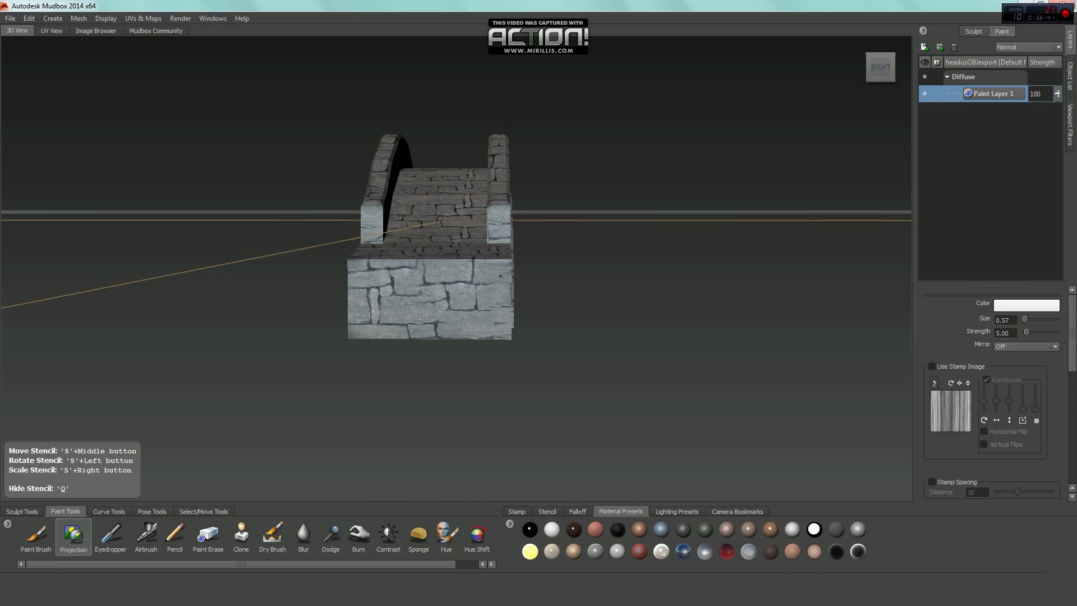
pyautogui.keyDown('alt'); pyautogui.moveTo(500, 276); pyautogui.dragTo(586, 298); pyautogui.keyUp('alt')
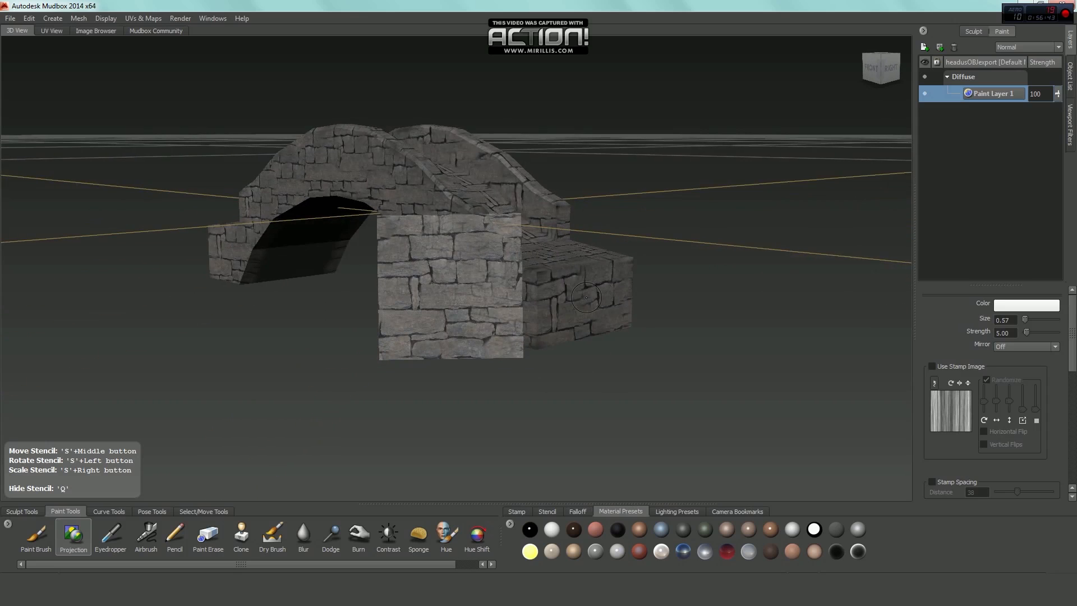
# Enlarge the projection brush to size 2.20 and project the stones onto the first part and middle of the arch's underside
pyautogui.press('q')
pyautogui.keyDown('alt'); pyautogui.moveTo(359, 320); pyautogui.dragTo(402, 302); pyautogui.keyUp('alt')
pyautogui.press('q')
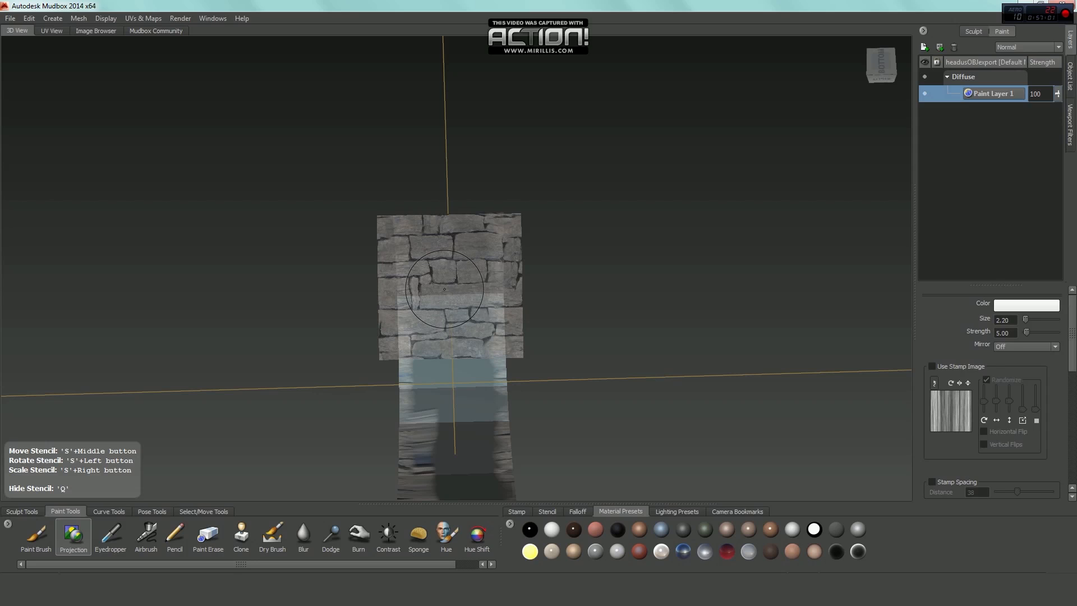
pyautogui.moveTo(453, 286)
pyautogui.mouseDown()
pyautogui.moveTo(441, 288)
pyautogui.moveTo(453, 322)
pyautogui.moveTo(477, 280)
pyautogui.moveTo(465, 231)
pyautogui.mouseUp()
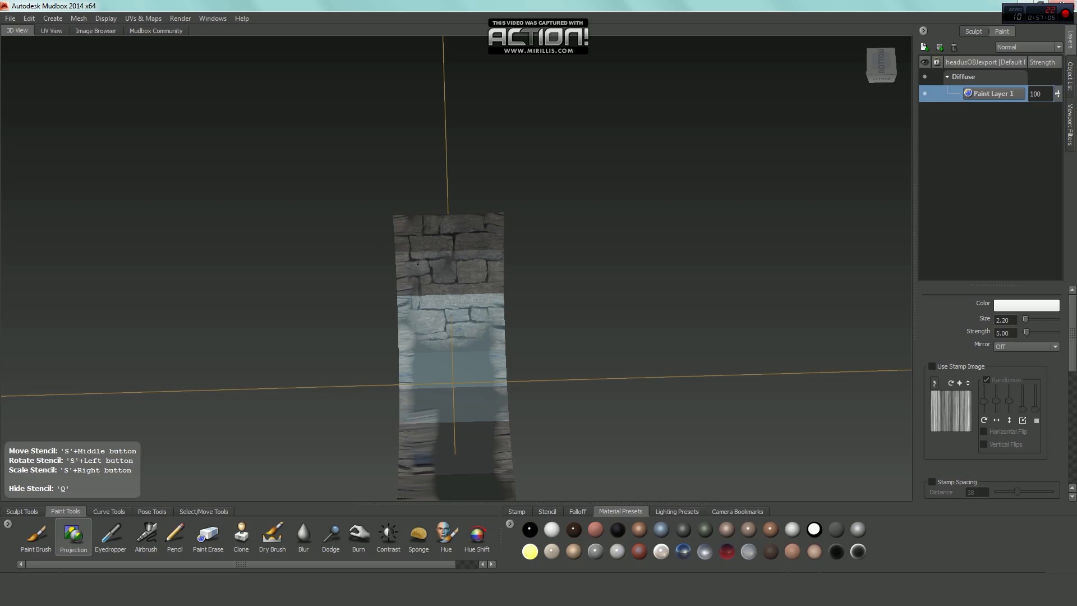
pyautogui.moveTo(437, 288)
pyautogui.mouseDown()
pyautogui.moveTo(416, 341)
pyautogui.moveTo(444, 354)
pyautogui.moveTo(474, 347)
pyautogui.moveTo(486, 328)
pyautogui.moveTo(457, 301)
pyautogui.moveTo(484, 249)
pyautogui.moveTo(487, 332)
pyautogui.mouseUp()
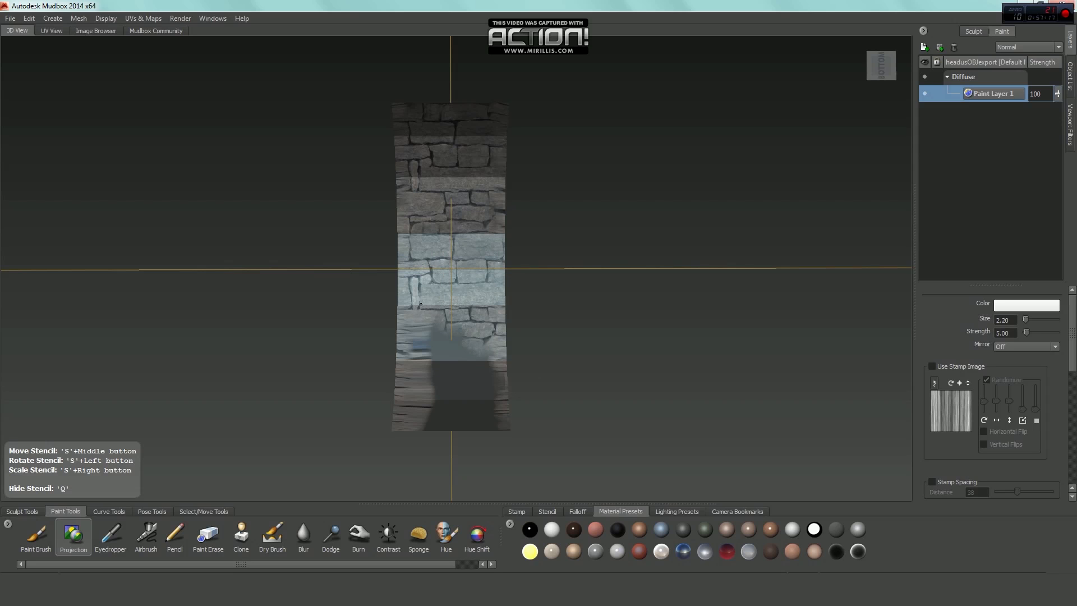
# Cover the remaining stretched and blank areas at the far end of the arch's underside with projected stones
pyautogui.keyDown('alt'); pyautogui.moveTo(442, 291); pyautogui.dragTo(471, 278); pyautogui.keyUp('alt')
pyautogui.press('q')
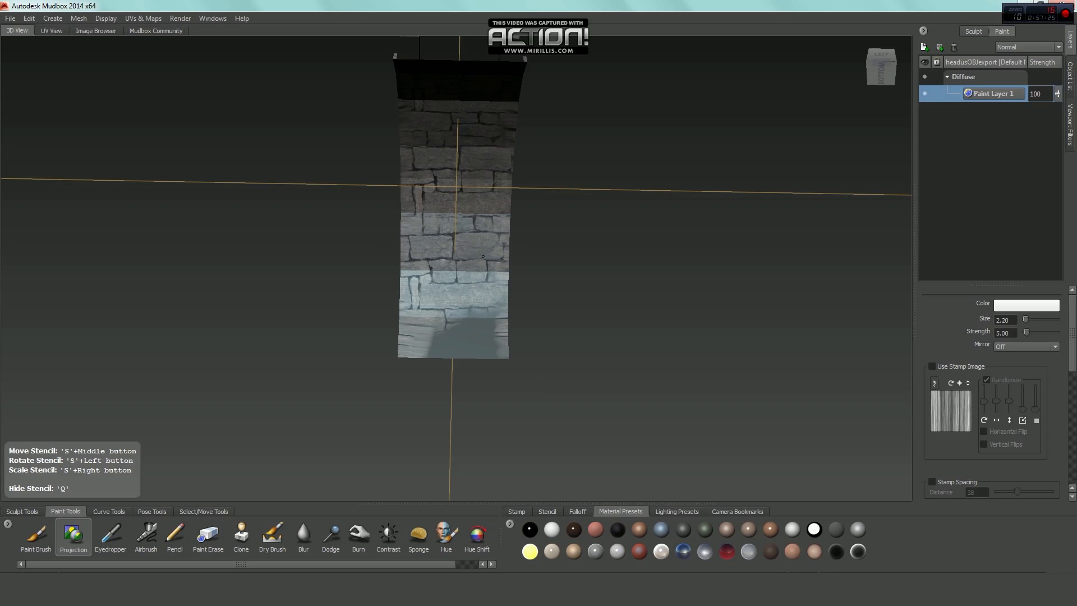
pyautogui.press('q')
pyautogui.keyDown('alt'); pyautogui.moveTo(468, 302); pyautogui.dragTo(468, 271); pyautogui.keyUp('alt')
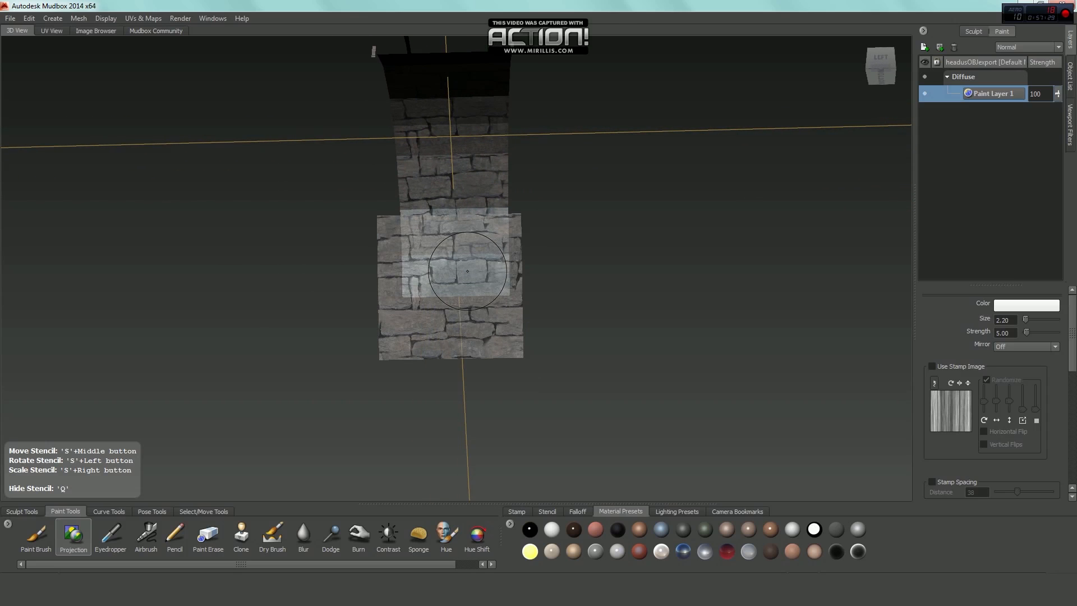
pyautogui.press('q')
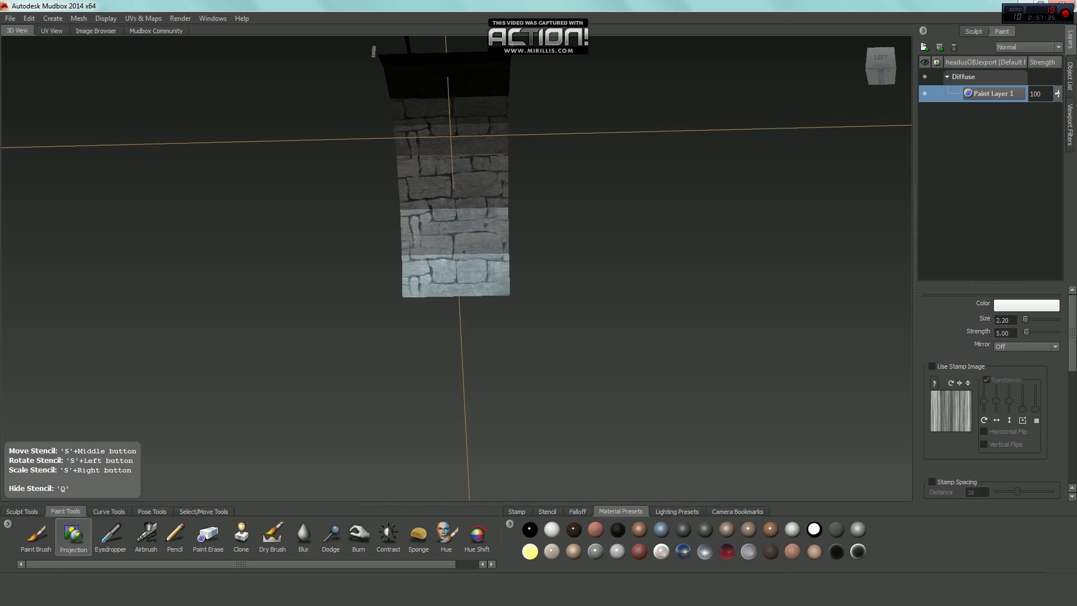
# View the arch from below in the opposite direction and project the stones over the seam at its crown
pyautogui.press('q')
pyautogui.keyDown('alt'); pyautogui.moveTo(464, 252); pyautogui.dragTo(475, 277); pyautogui.keyUp('alt')
pyautogui.press('q')
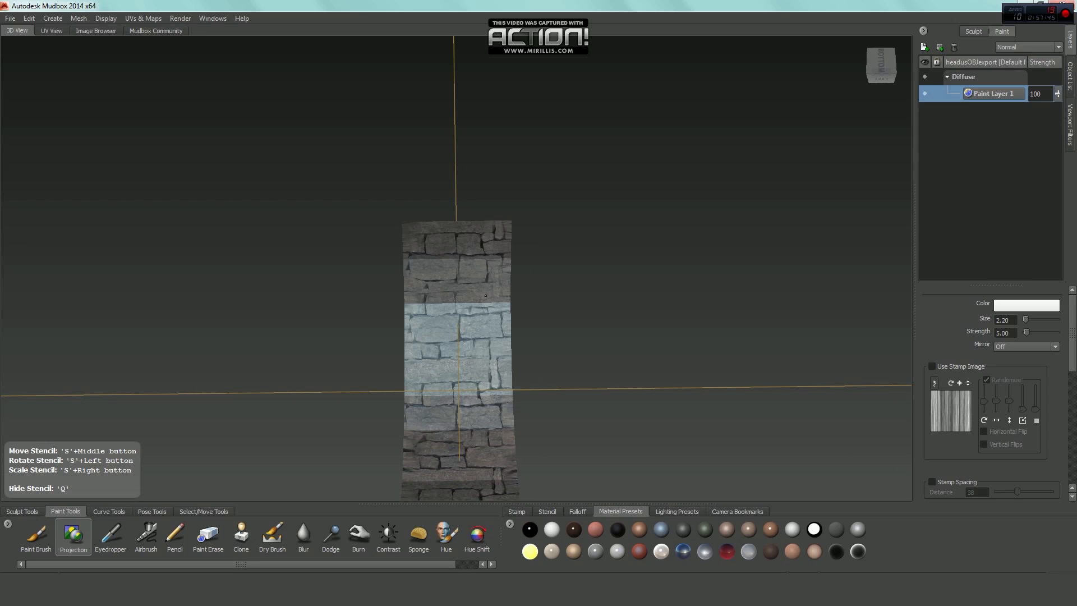
pyautogui.press('q')
pyautogui.moveTo(496, 393)
pyautogui.keyDown('alt'); pyautogui.mouseDown(button='middle')
pyautogui.moveTo(510, 288)
pyautogui.moveTo(481, 288)
pyautogui.mouseUp(button='middle'); pyautogui.keyUp('alt')
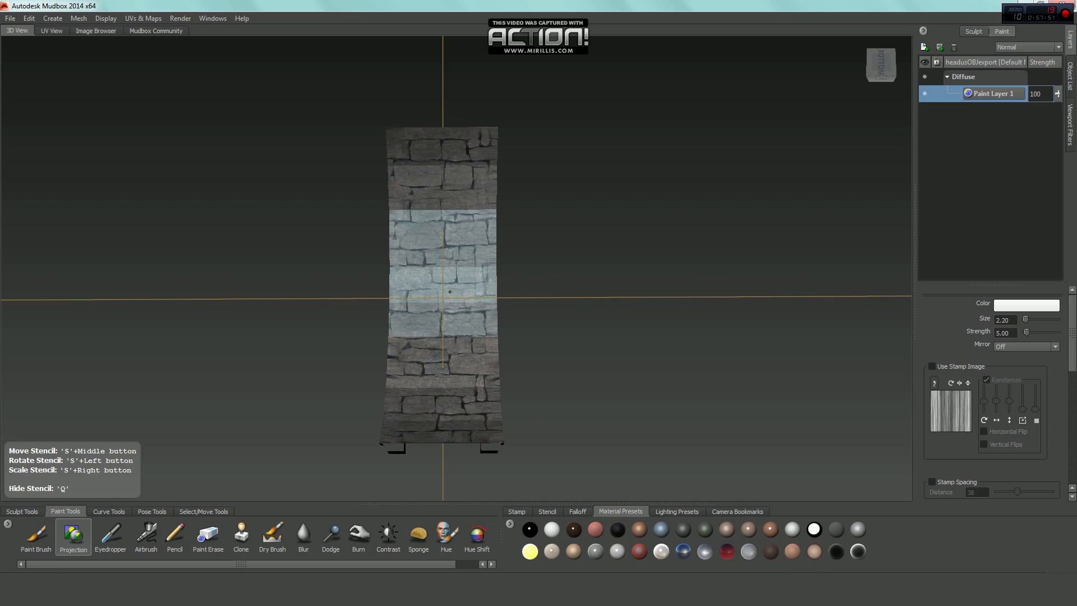
pyautogui.keyDown('alt'); pyautogui.moveTo(468, 295); pyautogui.dragTo(491, 296, button='middle'); pyautogui.keyUp('alt')
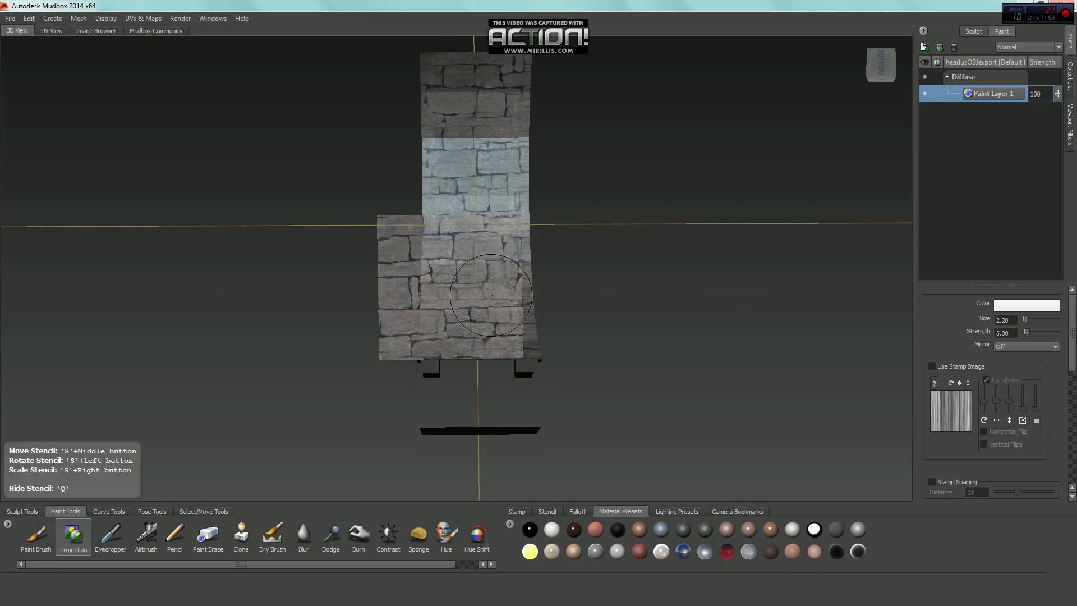
# Inspect the stone texture on the bridge's underside, top and back side
pyautogui.keyDown('alt'); pyautogui.moveTo(442, 321); pyautogui.dragTo(347, 358, button='middle'); pyautogui.keyUp('alt')
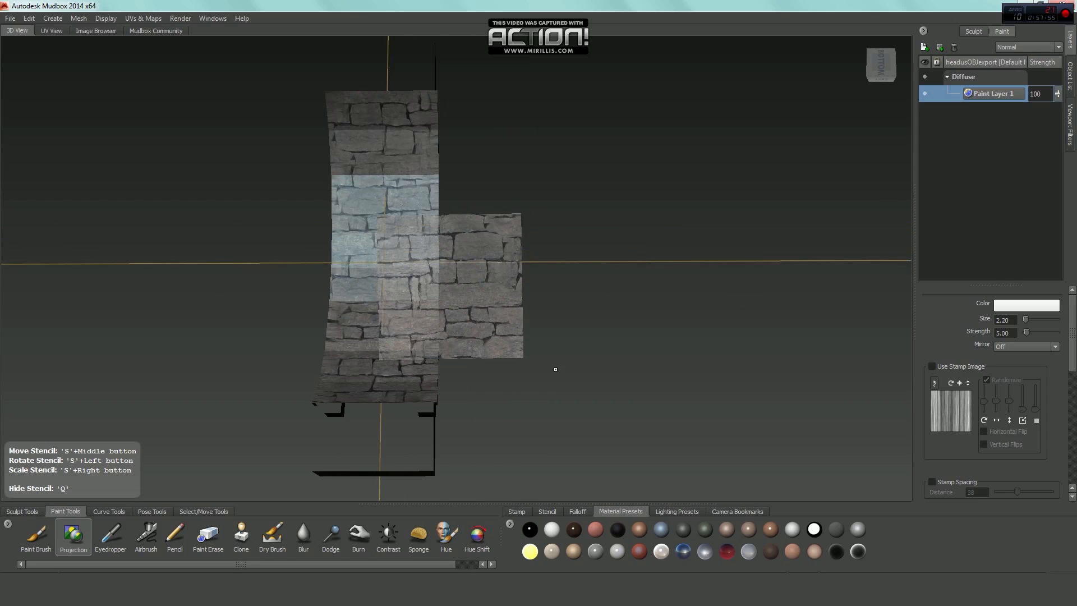
pyautogui.keyDown('alt'); pyautogui.moveTo(556, 370); pyautogui.dragTo(553, 326, button='middle'); pyautogui.keyUp('alt')
pyautogui.keyDown('alt'); pyautogui.moveTo(554, 325); pyautogui.dragTo(479, 363, button='right'); pyautogui.keyUp('alt')
pyautogui.keyDown('alt'); pyautogui.moveTo(543, 368); pyautogui.dragTo(567, 392, button='middle'); pyautogui.keyUp('alt')
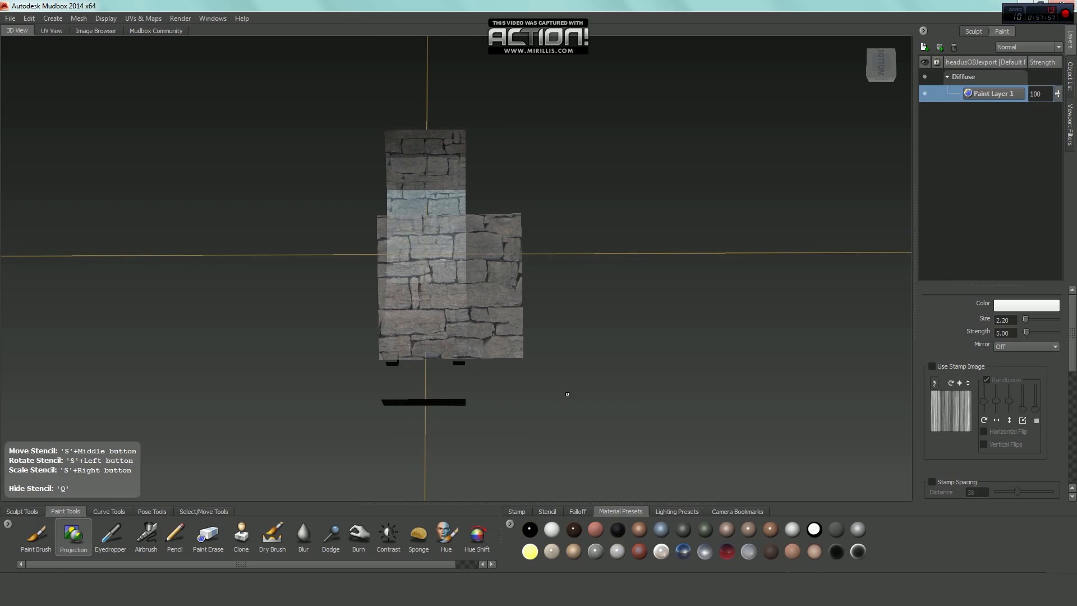
pyautogui.moveTo(567, 392)
pyautogui.keyDown('alt'); pyautogui.mouseDown()
pyautogui.moveTo(330, 207)
pyautogui.moveTo(489, 310)
pyautogui.moveTo(566, 311)
pyautogui.mouseUp(); pyautogui.keyUp('alt')
pyautogui.press('q')
pyautogui.keyDown('alt'); pyautogui.moveTo(415, 264); pyautogui.dragTo(404, 290, button='middle'); pyautogui.keyUp('alt')
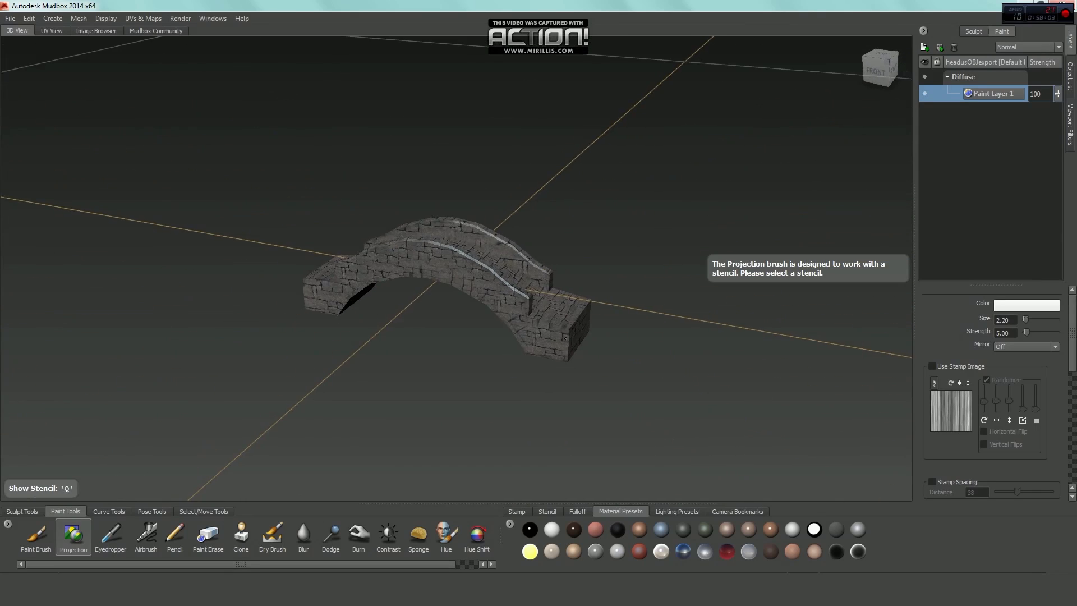
pyautogui.keyDown('alt'); pyautogui.moveTo(404, 290); pyautogui.dragTo(460, 294, button='right'); pyautogui.keyUp('alt')
pyautogui.keyDown('alt'); pyautogui.moveTo(459, 294); pyautogui.dragTo(691, 337); pyautogui.keyUp('alt')
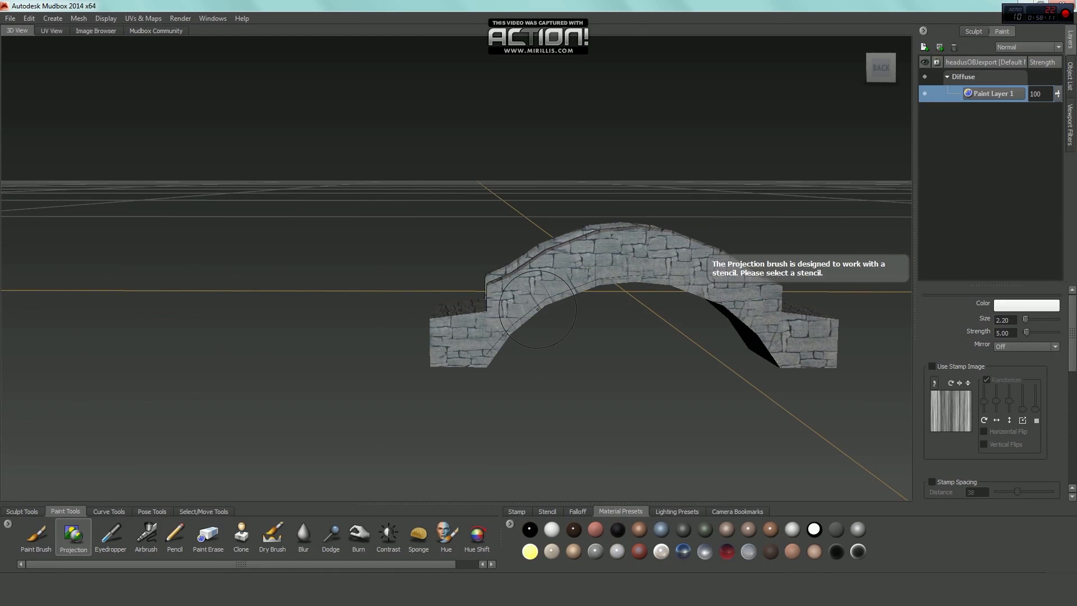
# Reduce the projection brush to size 1.06 and bring up the stone stencil over the arch on the bridge's back side
pyautogui.press('q')
pyautogui.keyDown('alt'); pyautogui.moveTo(544, 317); pyautogui.dragTo(459, 308, button='middle'); pyautogui.keyUp('alt')
pyautogui.keyDown('alt'); pyautogui.moveTo(460, 308); pyautogui.dragTo(580, 351, button='right'); pyautogui.keyUp('alt')
pyautogui.keyDown('alt'); pyautogui.moveTo(581, 351); pyautogui.dragTo(565, 341, button='middle'); pyautogui.keyUp('alt')
pyautogui.keyDown('alt'); pyautogui.moveTo(565, 341); pyautogui.dragTo(578, 347, button='right'); pyautogui.keyUp('alt')
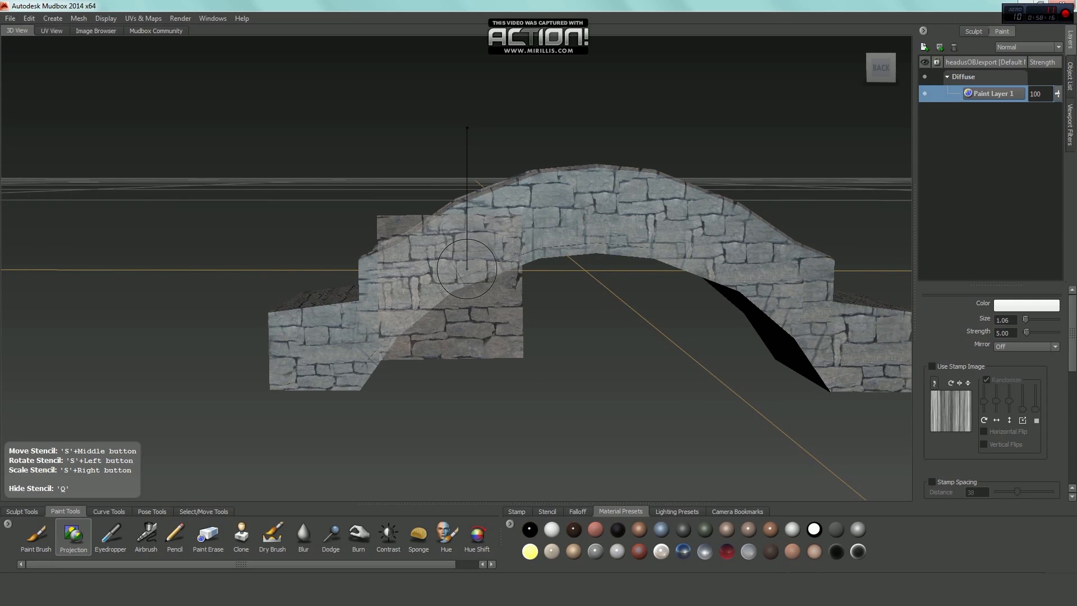
pyautogui.press('q')
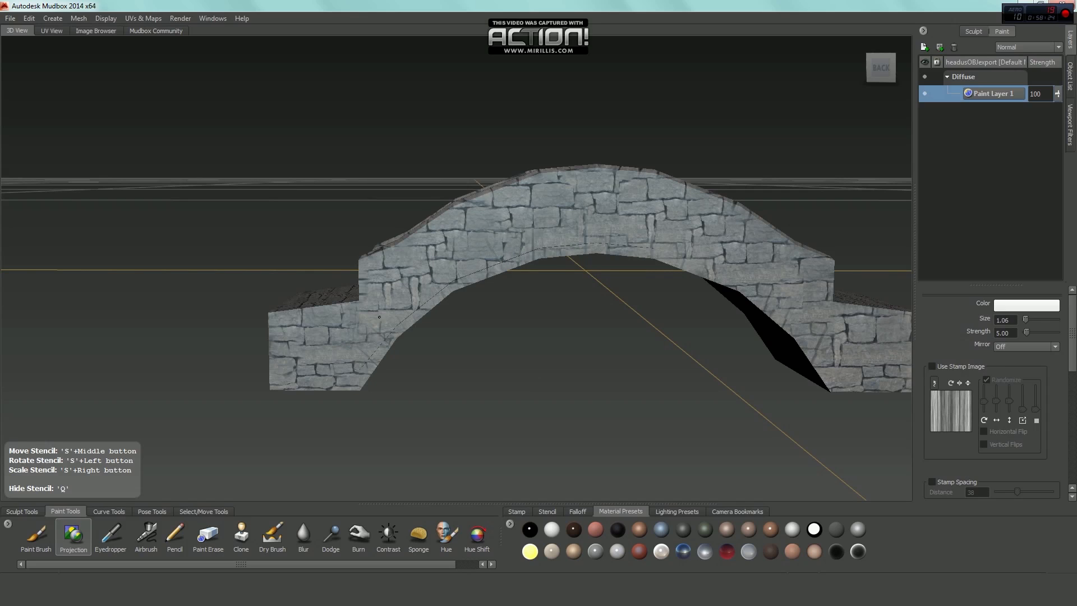
pyautogui.press('q')
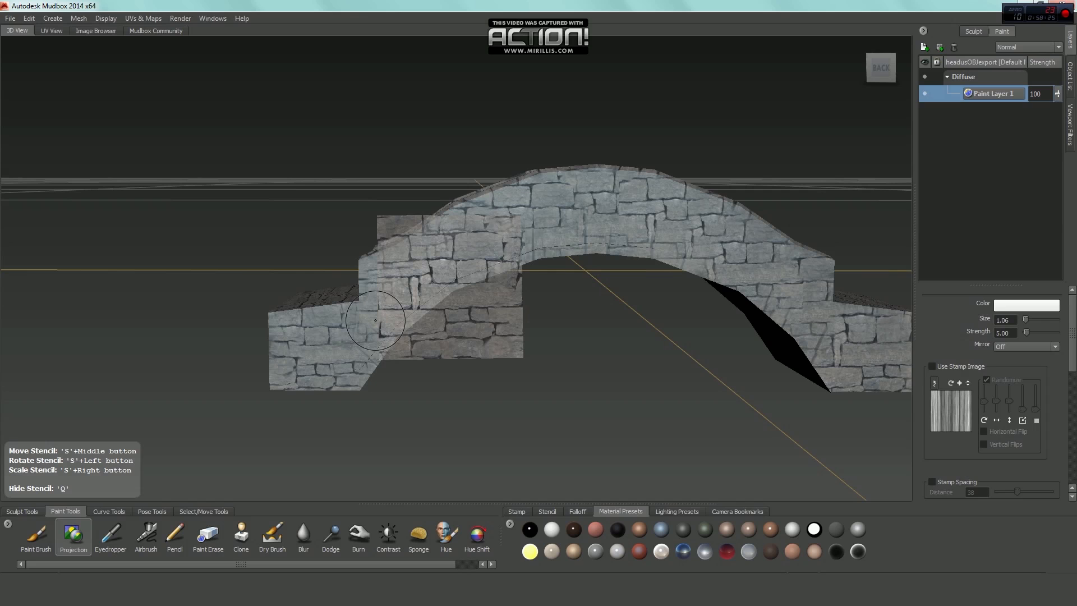
# Reposition the stencil on the back side and project stones onto the joint with the end block and the arch just above it
pyautogui.moveTo(431, 305); pyautogui.dragTo(319, 334, button='middle')
pyautogui.press('q')
pyautogui.press('q')
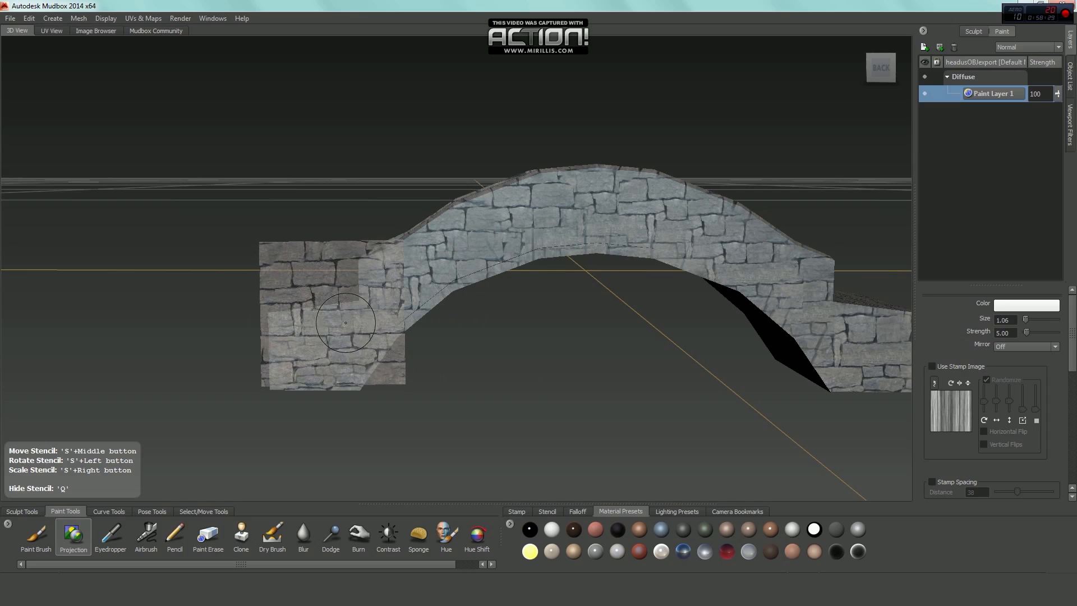
pyautogui.moveTo(354, 322); pyautogui.dragTo(362, 324)
pyautogui.moveTo(368, 317); pyautogui.dragTo(452, 262, button='middle')
pyautogui.moveTo(442, 248)
pyautogui.mouseDown()
pyautogui.moveTo(429, 259)
pyautogui.moveTo(450, 250)
pyautogui.mouseUp()
pyautogui.press('q')
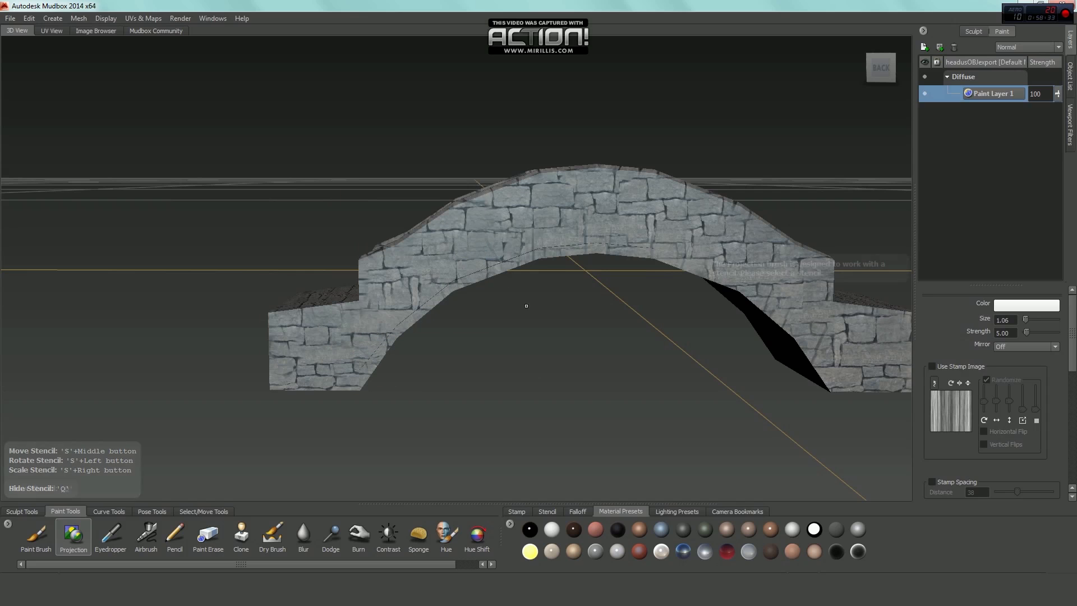
# Switch to the bridge's front side and project the stones over the joint between the arch and its right-hand end block
pyautogui.moveTo(527, 337)
pyautogui.keyDown('alt'); pyautogui.mouseDown(button='right')
pyautogui.moveTo(517, 348)
pyautogui.moveTo(492, 342)
pyautogui.mouseUp(button='right'); pyautogui.keyUp('alt')
pyautogui.moveTo(489, 340)
pyautogui.keyDown('alt'); pyautogui.mouseDown()
pyautogui.moveTo(740, 349)
pyautogui.moveTo(661, 352)
pyautogui.mouseUp(); pyautogui.keyUp('alt')
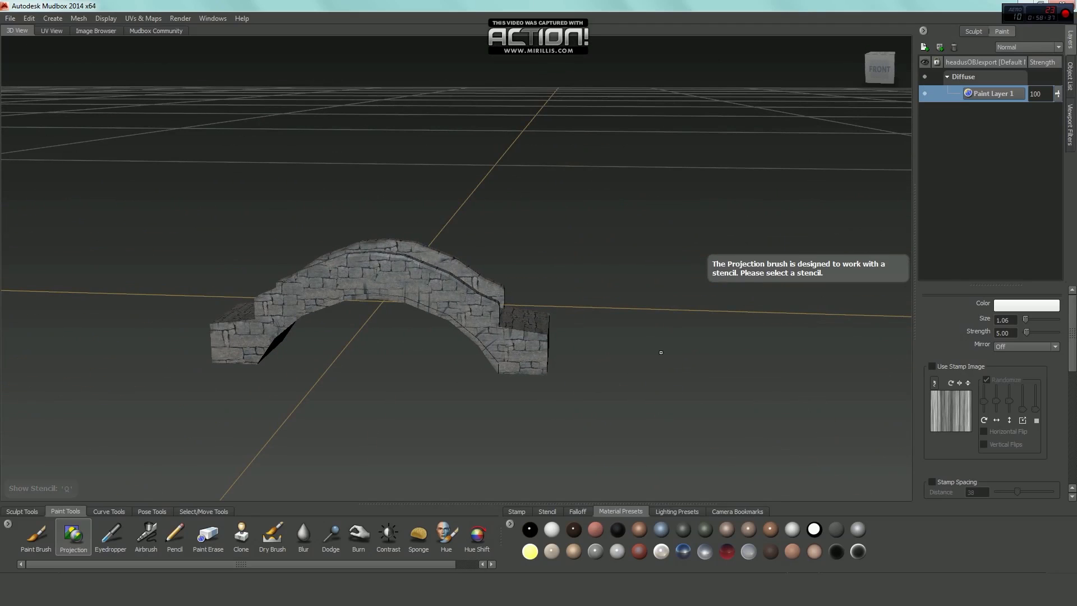
pyautogui.keyDown('alt'); pyautogui.moveTo(597, 360); pyautogui.dragTo(566, 362, button='right'); pyautogui.keyUp('alt')
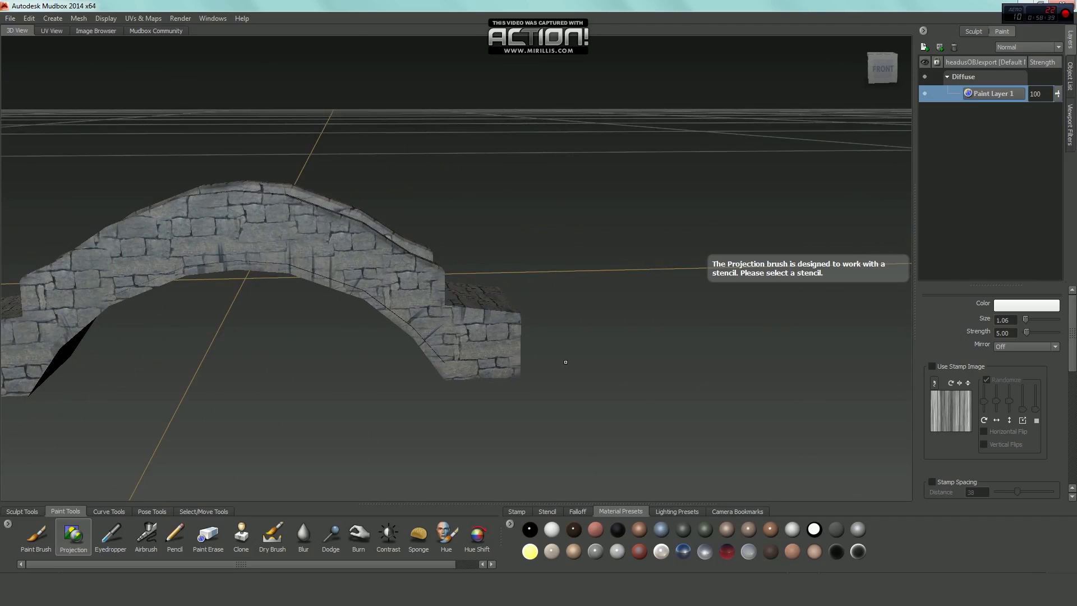
pyautogui.moveTo(470, 350)
pyautogui.keyDown('alt'); pyautogui.mouseDown()
pyautogui.moveTo(414, 348)
pyautogui.moveTo(428, 358)
pyautogui.mouseUp(); pyautogui.keyUp('alt')
pyautogui.press('q')
pyautogui.keyDown('alt'); pyautogui.moveTo(429, 358); pyautogui.dragTo(442, 349, button='middle'); pyautogui.keyUp('alt')
pyautogui.keyDown('alt'); pyautogui.moveTo(442, 349); pyautogui.dragTo(493, 378, button='right'); pyautogui.keyUp('alt')
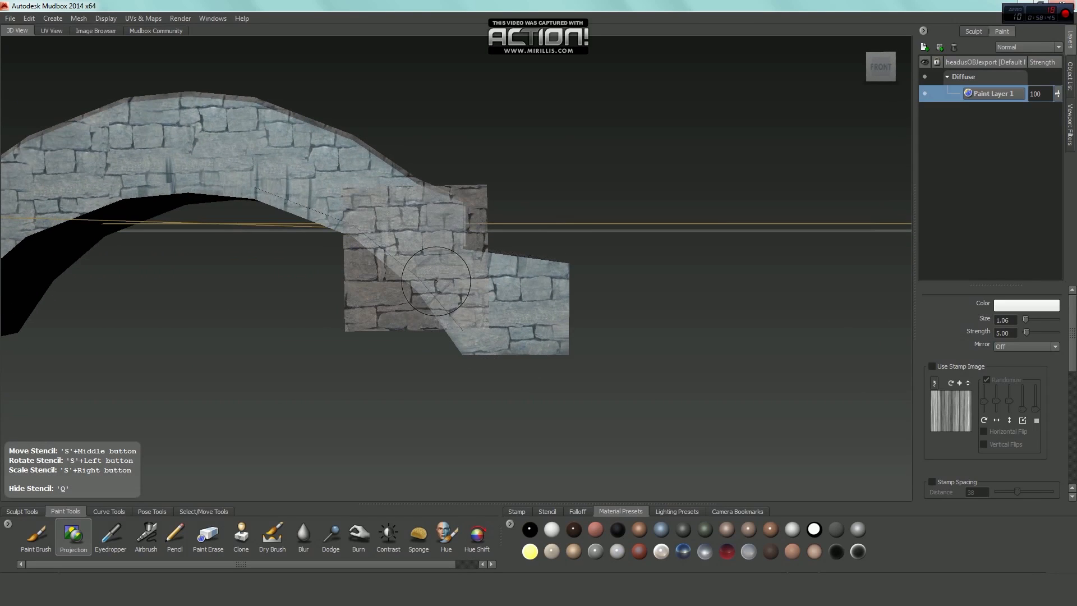
pyautogui.press('q')
pyautogui.moveTo(405, 257); pyautogui.dragTo(419, 255)
# Project the stone stencil over the blurred areas and seams along the middle of the front side, above the arch
pyautogui.keyDown('alt'); pyautogui.moveTo(419, 255); pyautogui.dragTo(501, 298, button='middle'); pyautogui.keyUp('alt')
pyautogui.keyDown('alt'); pyautogui.moveTo(434, 264); pyautogui.dragTo(459, 277); pyautogui.keyUp('alt')
pyautogui.keyDown('alt'); pyautogui.moveTo(451, 264); pyautogui.dragTo(435, 265, button='middle'); pyautogui.keyUp('alt')
pyautogui.press('q')
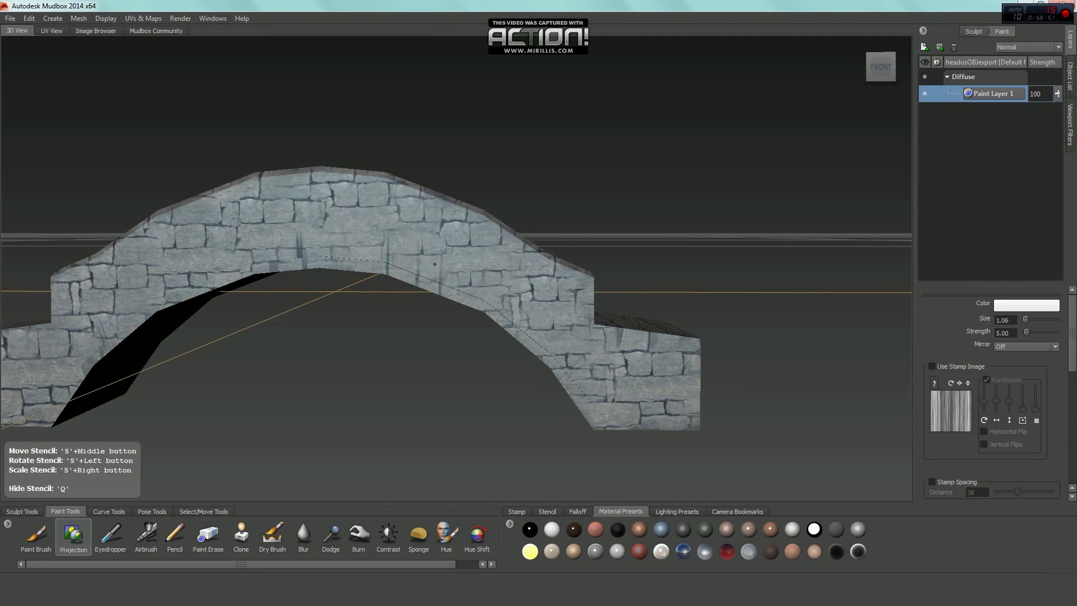
pyautogui.moveTo(445, 275); pyautogui.dragTo(387, 265)
pyautogui.keyDown('alt'); pyautogui.moveTo(387, 265); pyautogui.dragTo(493, 277, button='middle'); pyautogui.keyUp('alt')
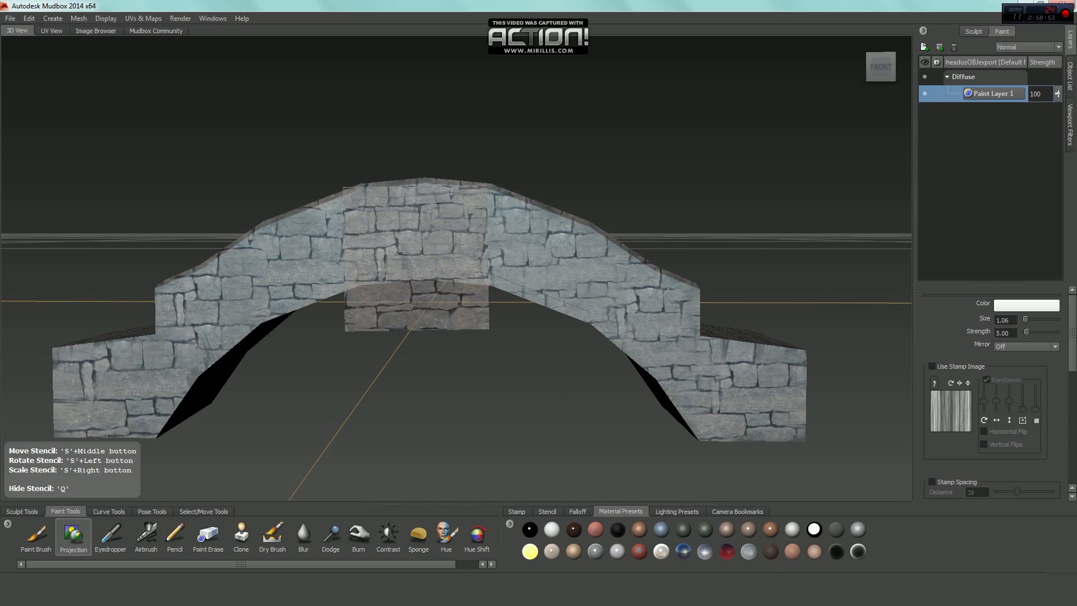
pyautogui.moveTo(408, 257); pyautogui.dragTo(413, 261)
pyautogui.keyDown('alt'); pyautogui.moveTo(385, 262); pyautogui.dragTo(434, 260, button='middle'); pyautogui.keyUp('alt')
pyautogui.moveTo(426, 252)
pyautogui.mouseDown()
pyautogui.moveTo(412, 259)
pyautogui.moveTo(460, 266)
pyautogui.mouseUp()
pyautogui.keyDown('alt'); pyautogui.moveTo(463, 267); pyautogui.dragTo(375, 253, button='middle'); pyautogui.keyUp('alt')
pyautogui.moveTo(448, 251); pyautogui.dragTo(460, 253)
# Cover the joint at the left-hand end block of the front side with projected stones and look over the finished wall
pyautogui.moveTo(460, 253)
pyautogui.keyDown('alt'); pyautogui.mouseDown(button='middle')
pyautogui.moveTo(534, 257)
pyautogui.moveTo(665, 208)
pyautogui.moveTo(695, 182)
pyautogui.mouseUp(button='middle'); pyautogui.keyUp('alt')
pyautogui.keyDown('alt'); pyautogui.moveTo(390, 241); pyautogui.dragTo(417, 242, button='middle'); pyautogui.keyUp('alt')
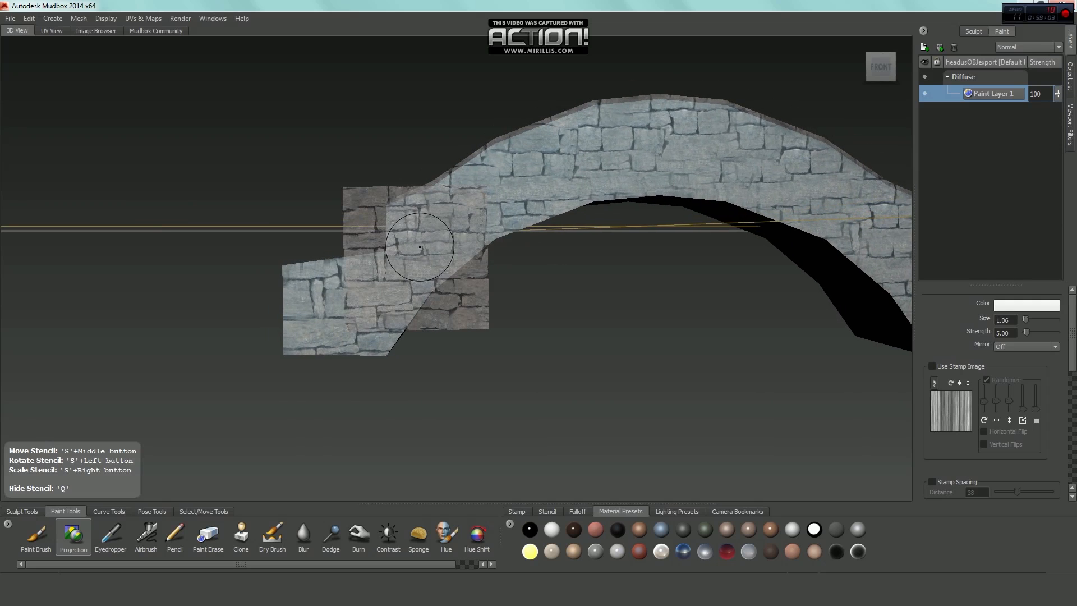
pyautogui.moveTo(433, 261); pyautogui.dragTo(418, 252)
pyautogui.keyDown('alt'); pyautogui.moveTo(542, 210); pyautogui.dragTo(402, 263, button='middle'); pyautogui.keyUp('alt')
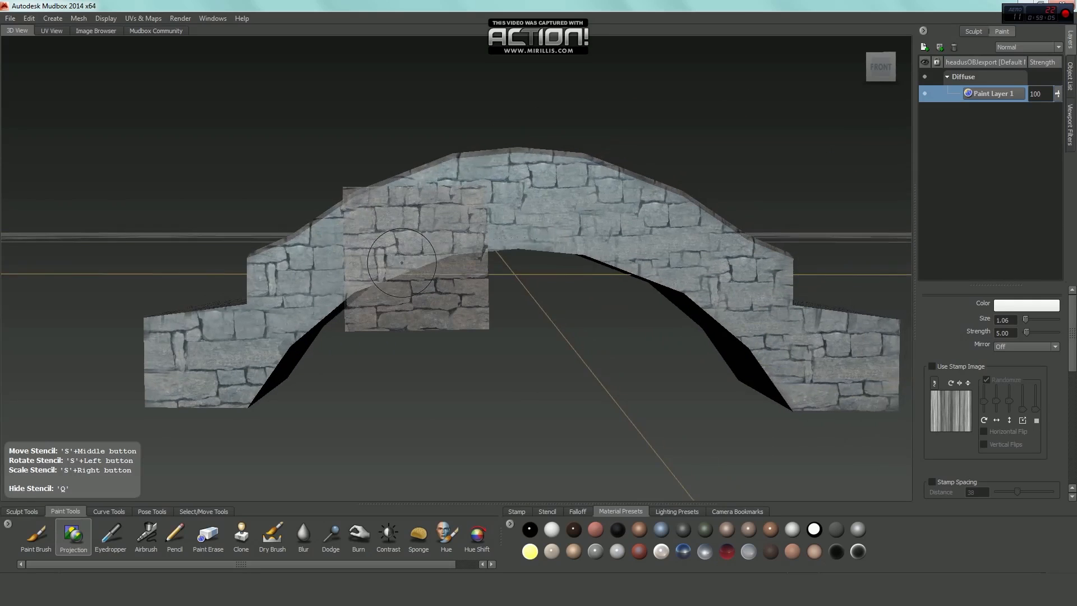
pyautogui.keyDown('alt'); pyautogui.moveTo(504, 269); pyautogui.dragTo(454, 270, button='middle'); pyautogui.keyUp('alt')
pyautogui.keyDown('alt'); pyautogui.moveTo(553, 249); pyautogui.dragTo(494, 270, button='middle'); pyautogui.keyUp('alt')
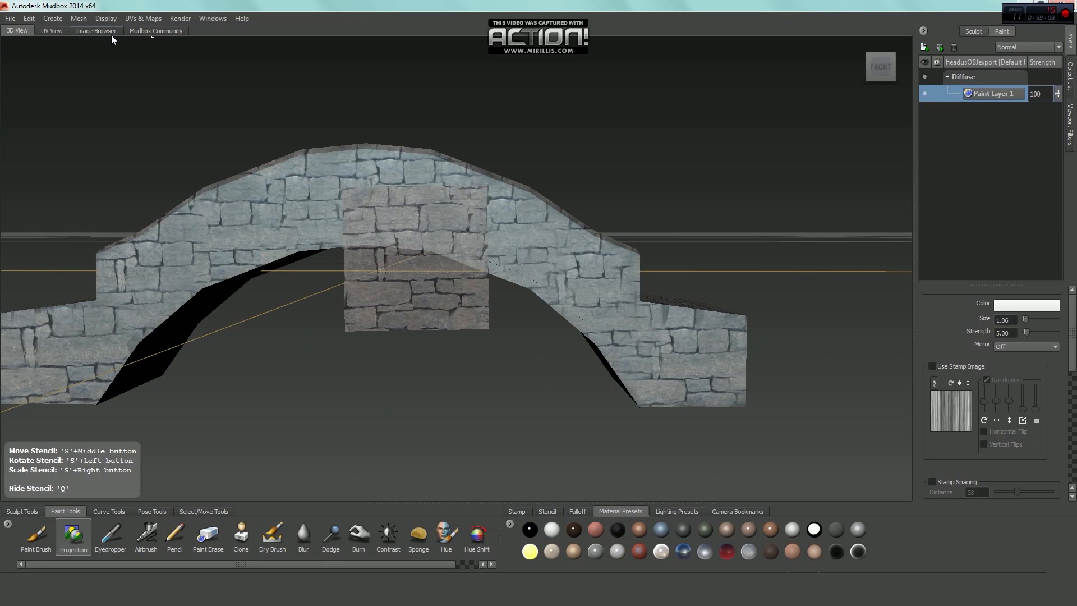
# Load moss.tif from the sourceimages folder as the stencil, return to the bridge and hide the stencil
pyautogui.click(93, 32)
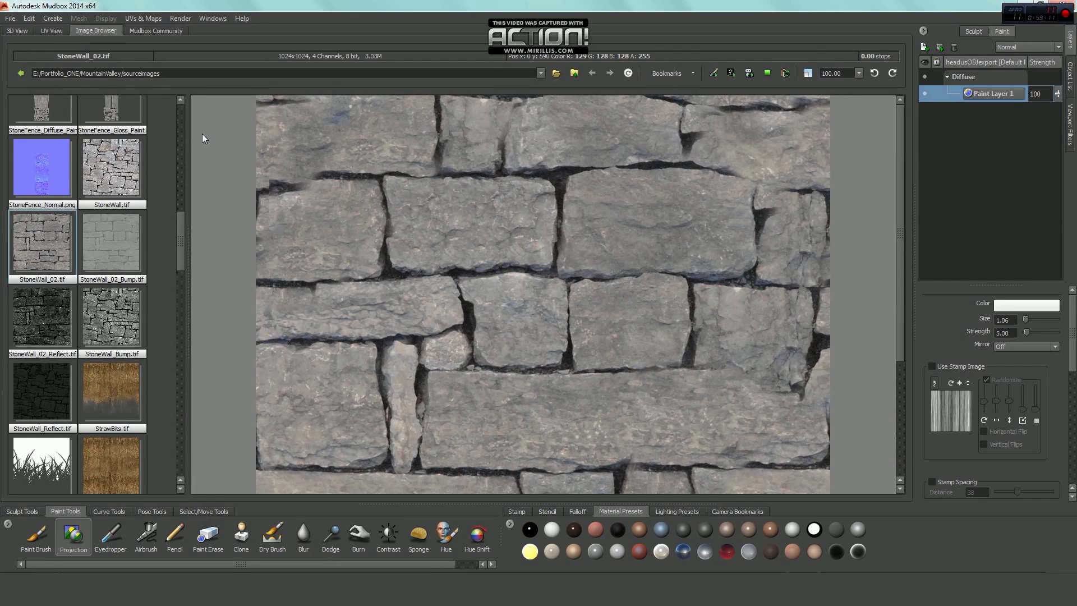
pyautogui.moveTo(183, 260); pyautogui.dragTo(166, 463)
pyautogui.click(56, 375)
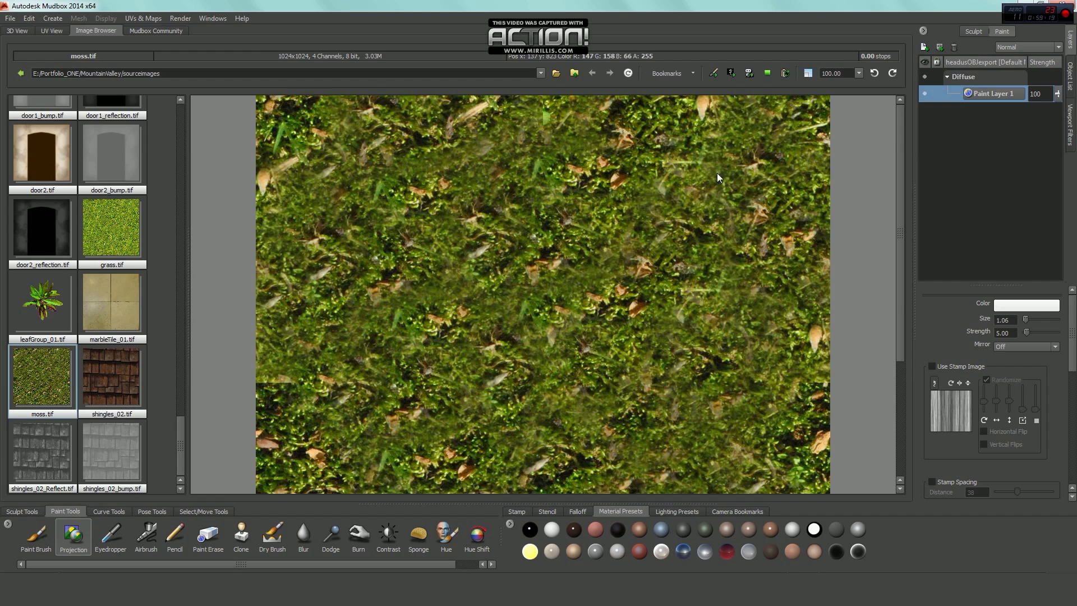
pyautogui.click(732, 73)
pyautogui.click(16, 30)
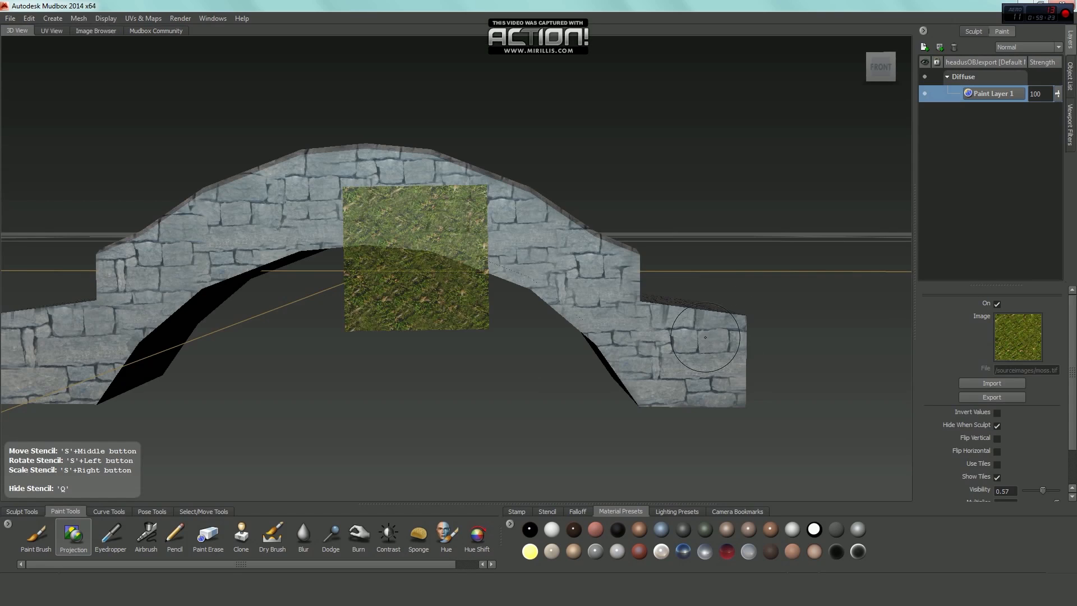
pyautogui.keyDown('alt'); pyautogui.moveTo(533, 278); pyautogui.dragTo(558, 245, button='middle'); pyautogui.keyUp('alt')
pyautogui.moveTo(558, 245)
pyautogui.keyDown('alt'); pyautogui.mouseDown()
pyautogui.moveTo(574, 267)
pyautogui.moveTo(556, 257)
pyautogui.mouseUp(); pyautogui.keyUp('alt')
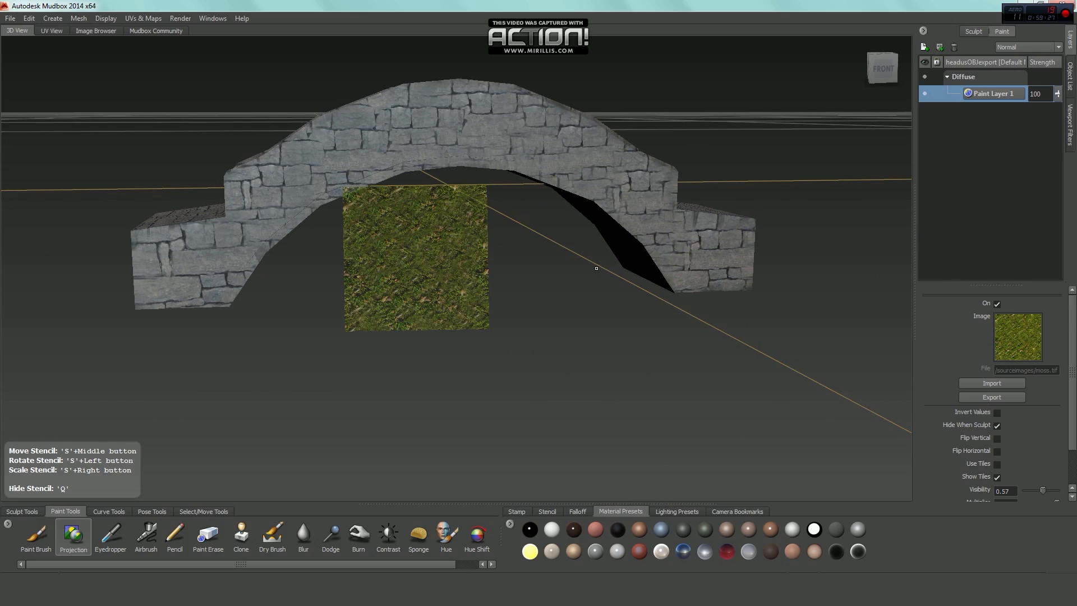
pyautogui.press('q')
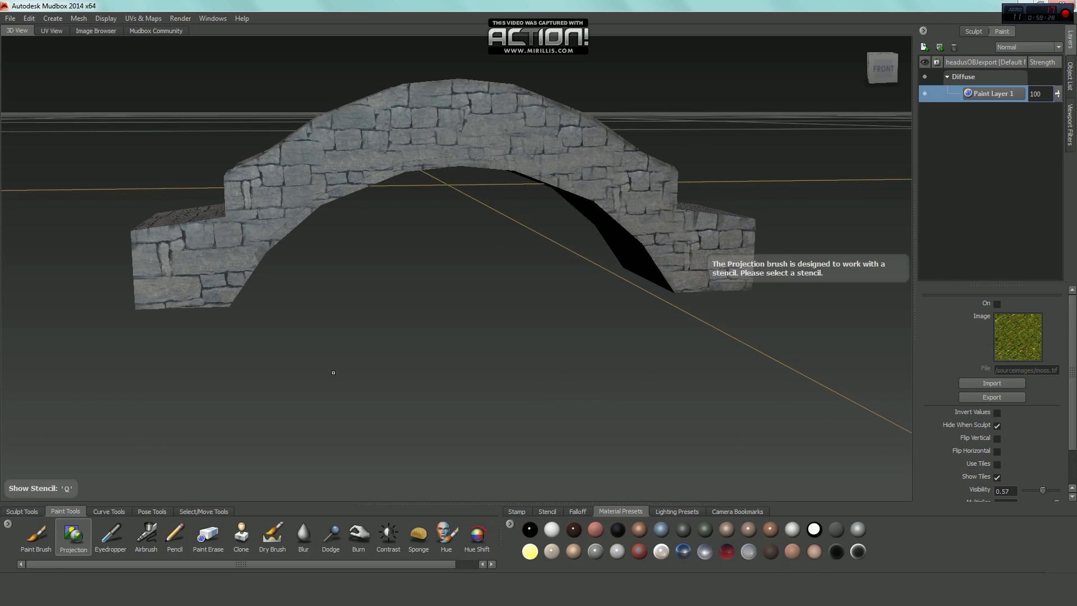
# Choose the Airbrush and give it a dark brown color
pyautogui.click(145, 538)
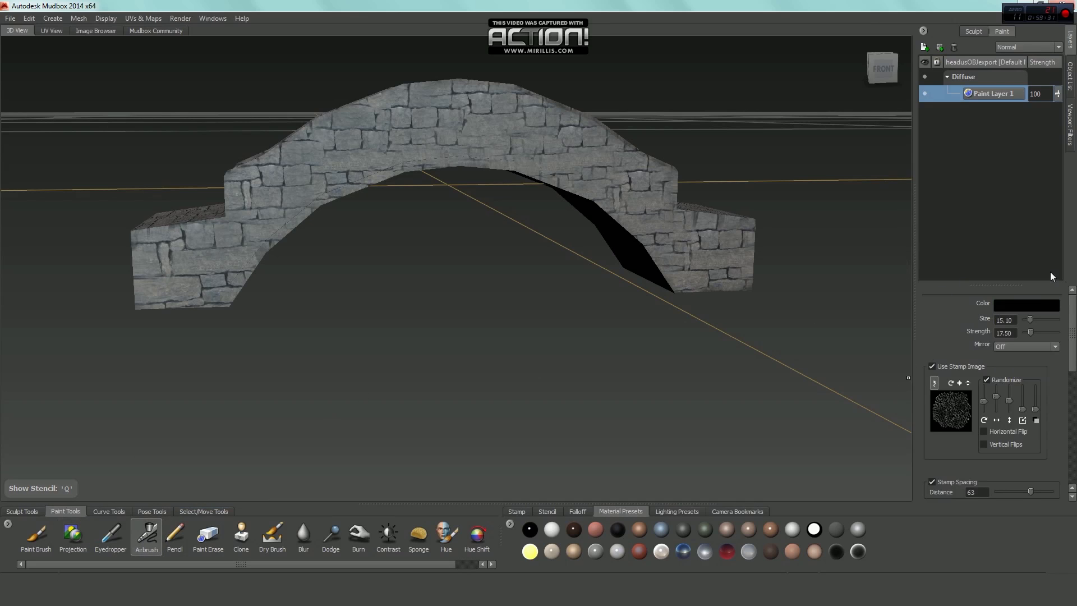
pyautogui.click(1023, 305)
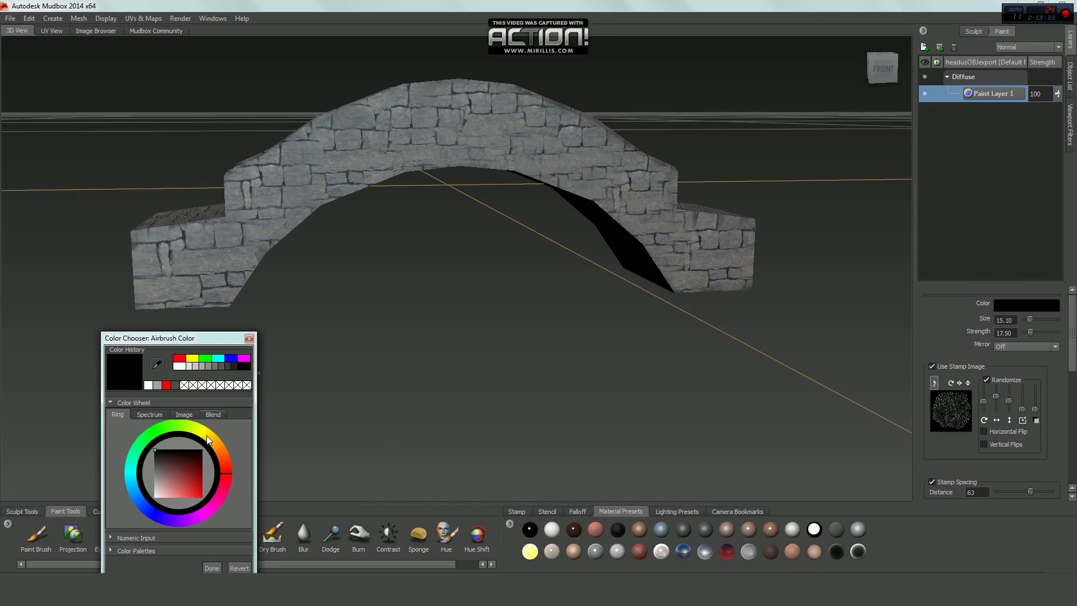
pyautogui.click(222, 454)
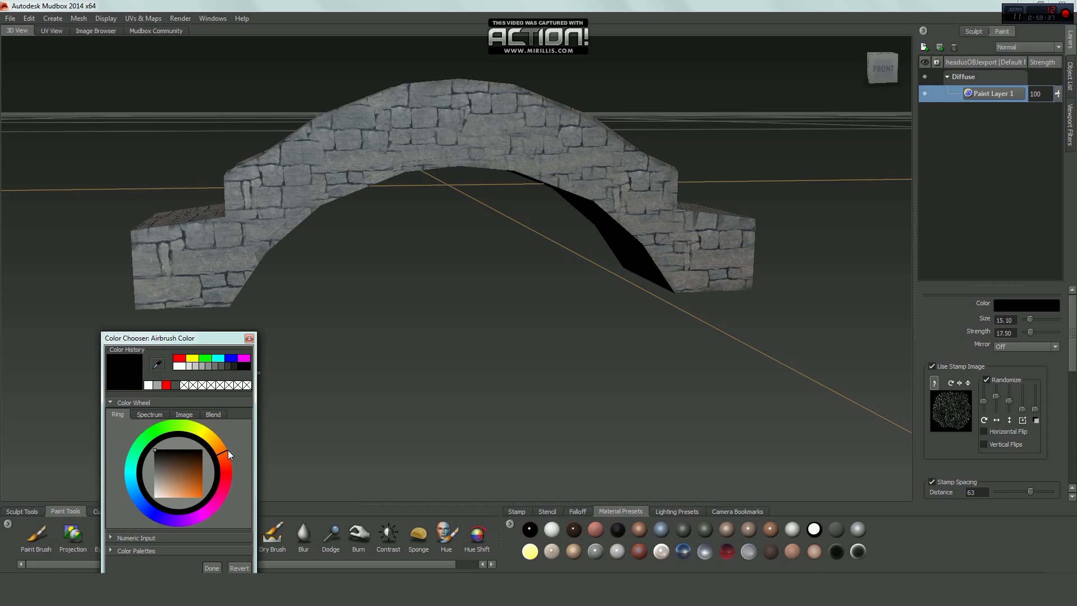
pyautogui.click(192, 463)
pyautogui.click(192, 463)
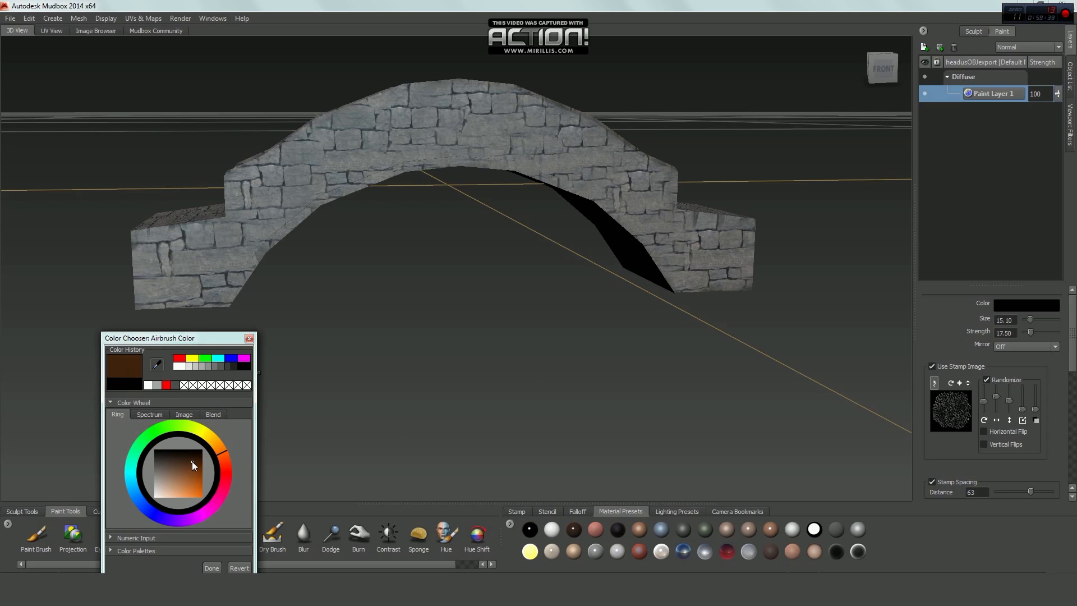
pyautogui.click(187, 463)
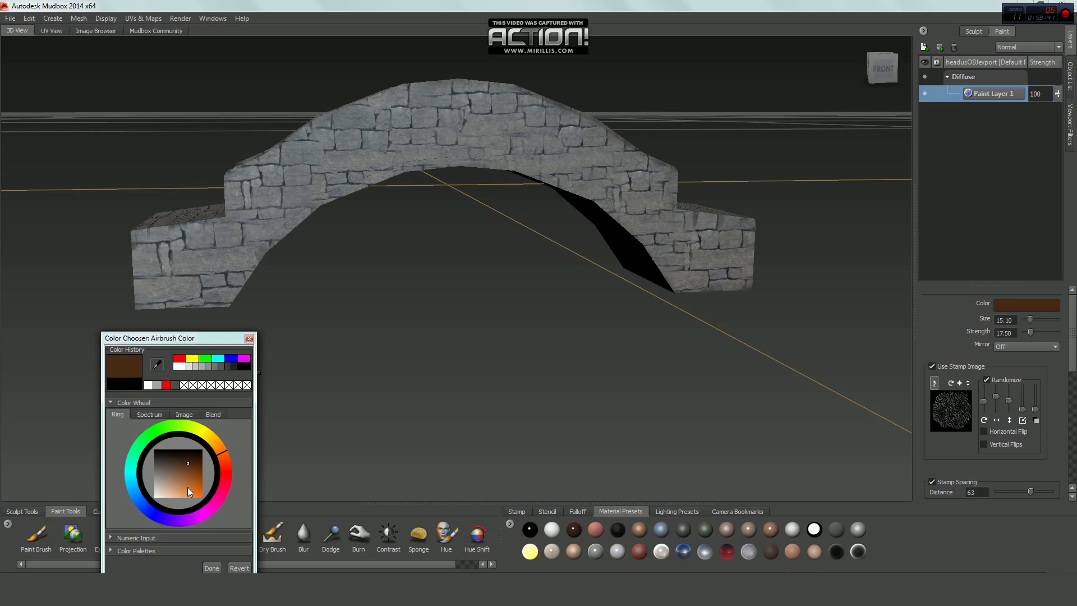
pyautogui.click(211, 568)
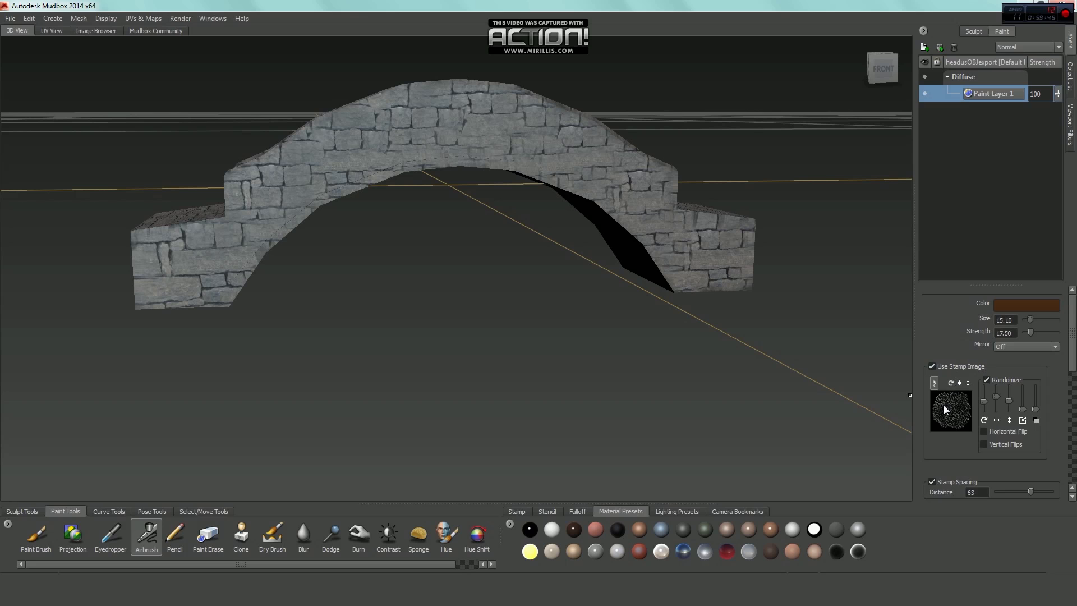
# Give the airbrush an irregular white splatter stamp on black
pyautogui.click(517, 512)
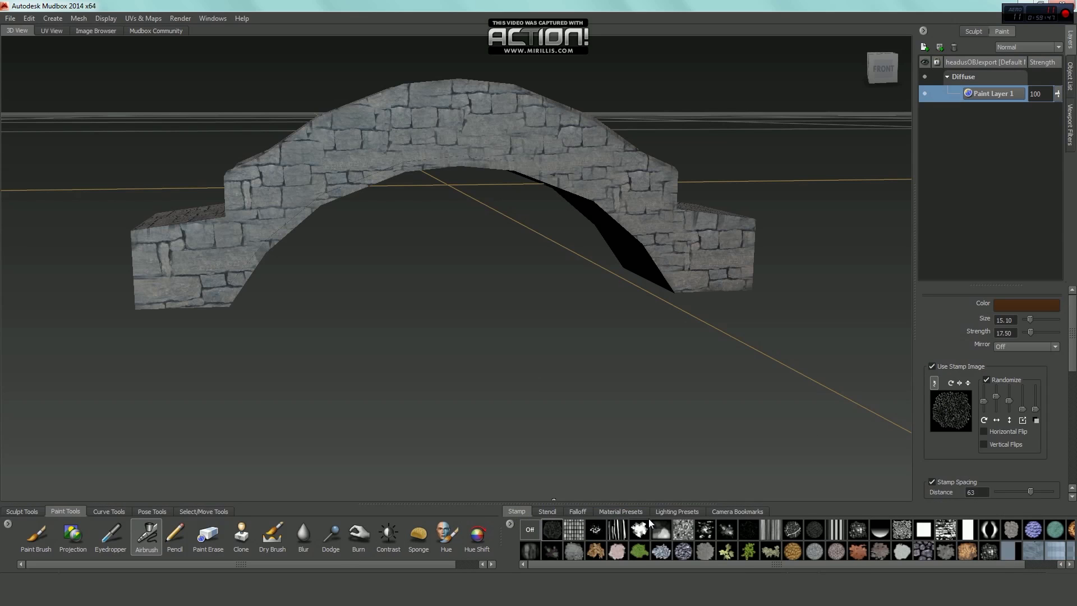
pyautogui.click(736, 534)
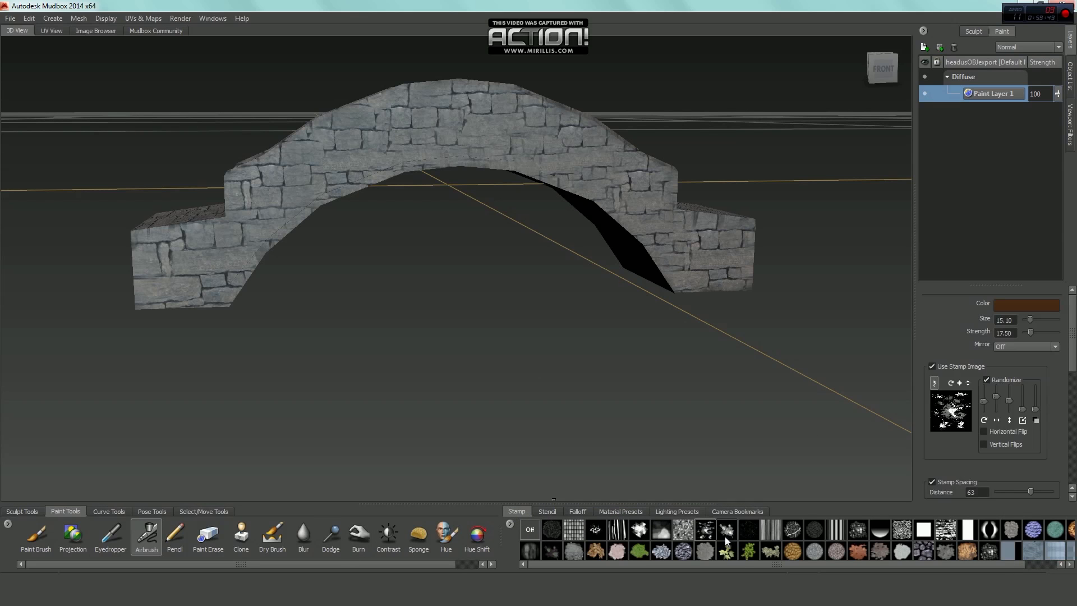
pyautogui.click(729, 536)
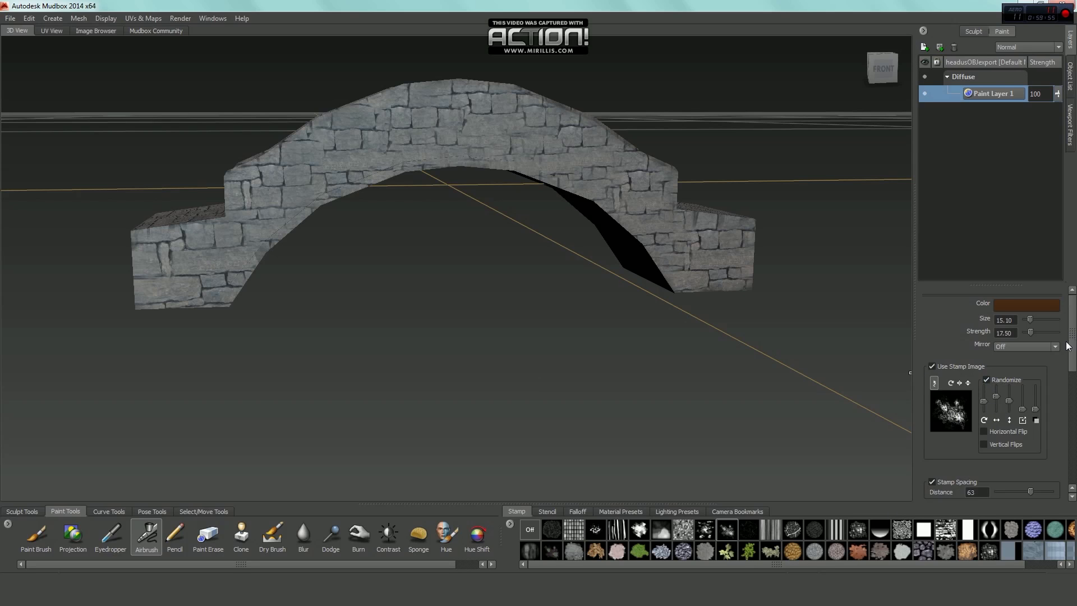
# Reduce the airbrush to size 1.59 and look through its stamp settings
pyautogui.moveTo(1073, 341); pyautogui.dragTo(1075, 350)
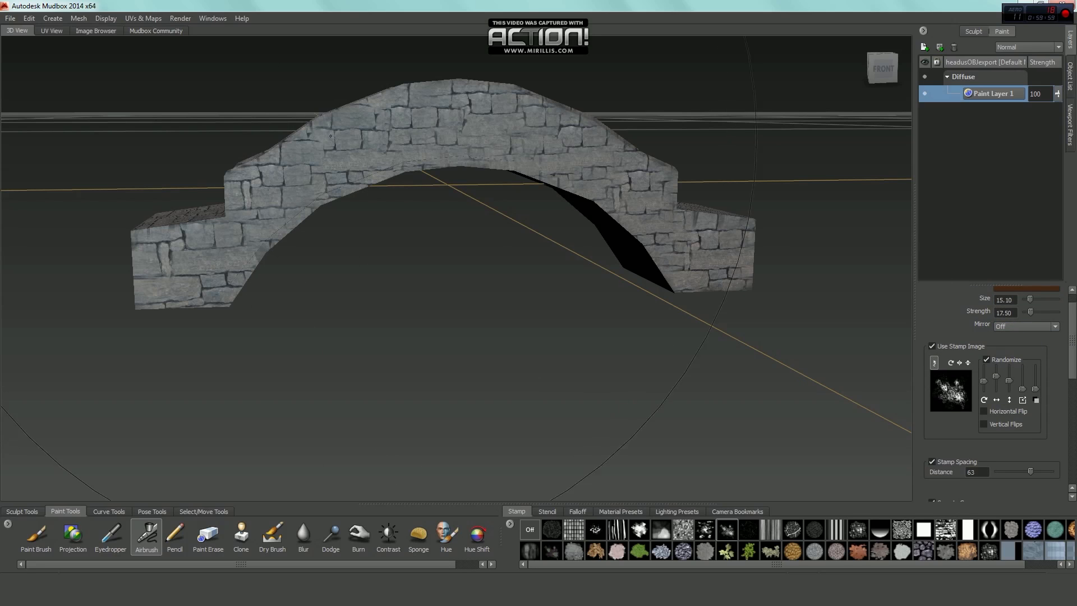
pyautogui.moveTo(361, 131)
pyautogui.mouseDown()
pyautogui.moveTo(185, 132)
pyautogui.moveTo(350, 132)
pyautogui.mouseUp()
pyautogui.moveTo(1073, 362); pyautogui.dragTo(1074, 388)
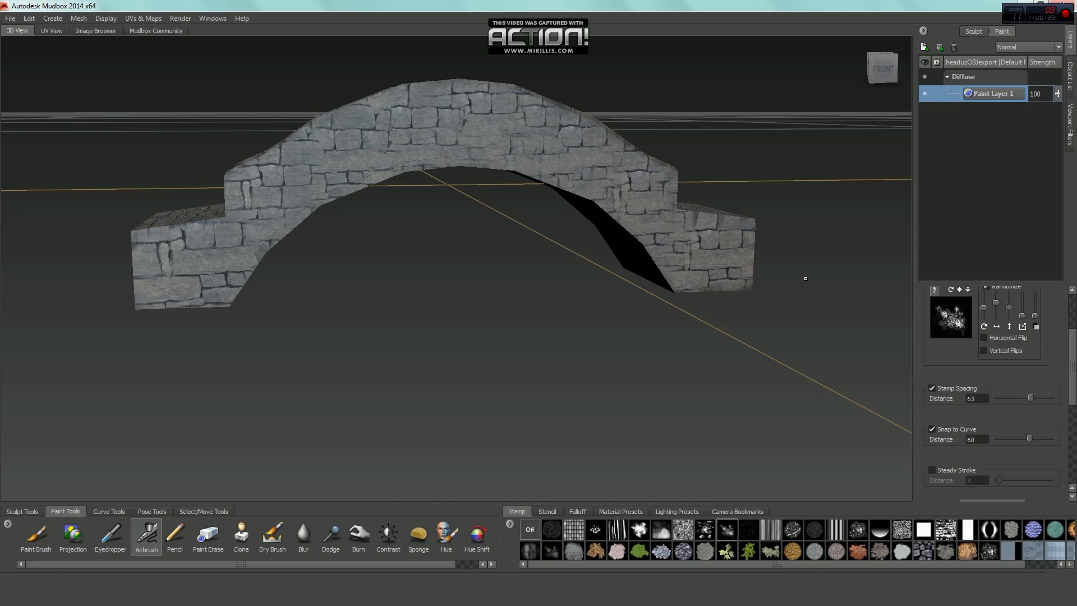
pyautogui.keyDown('alt'); pyautogui.moveTo(665, 264); pyautogui.dragTo(652, 266); pyautogui.keyUp('alt')
pyautogui.keyDown('alt'); pyautogui.moveTo(652, 266); pyautogui.dragTo(598, 300, button='middle'); pyautogui.keyUp('alt')
pyautogui.moveTo(597, 299)
pyautogui.keyDown('alt'); pyautogui.mouseDown()
pyautogui.moveTo(538, 323)
pyautogui.moveTo(604, 295)
pyautogui.mouseUp(); pyautogui.keyUp('alt')
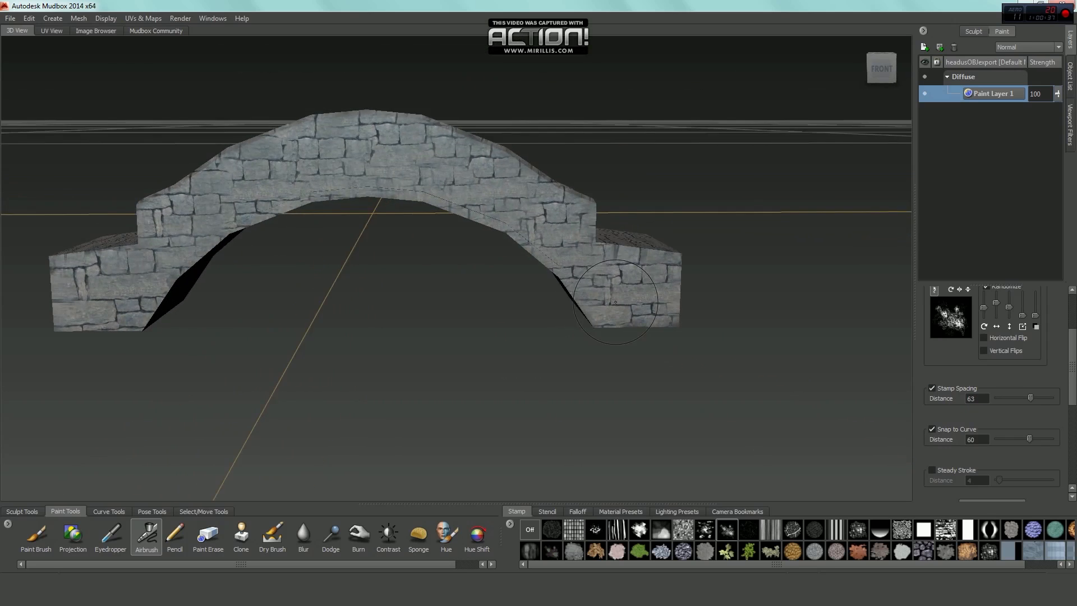
pyautogui.keyDown('alt'); pyautogui.moveTo(324, 260); pyautogui.dragTo(462, 273, button='middle'); pyautogui.keyUp('alt')
pyautogui.keyDown('alt'); pyautogui.moveTo(462, 274); pyautogui.dragTo(505, 297); pyautogui.keyUp('alt')
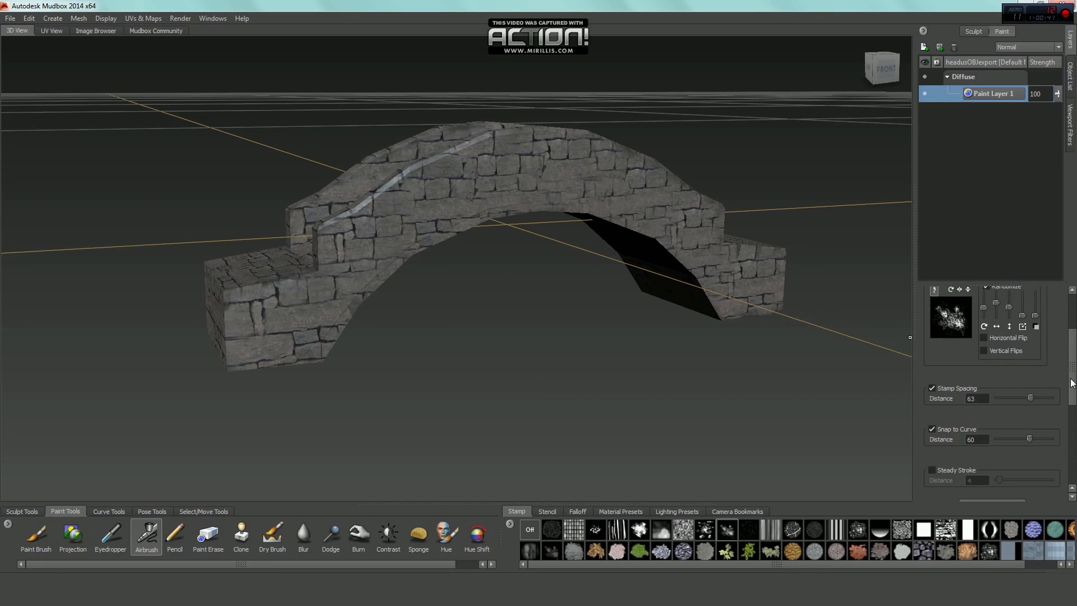
pyautogui.moveTo(1072, 384)
pyautogui.mouseDown()
pyautogui.moveTo(1076, 456)
pyautogui.moveTo(1076, 342)
pyautogui.mouseUp()
pyautogui.keyDown('alt'); pyautogui.moveTo(401, 233); pyautogui.dragTo(368, 216); pyautogui.keyUp('alt')
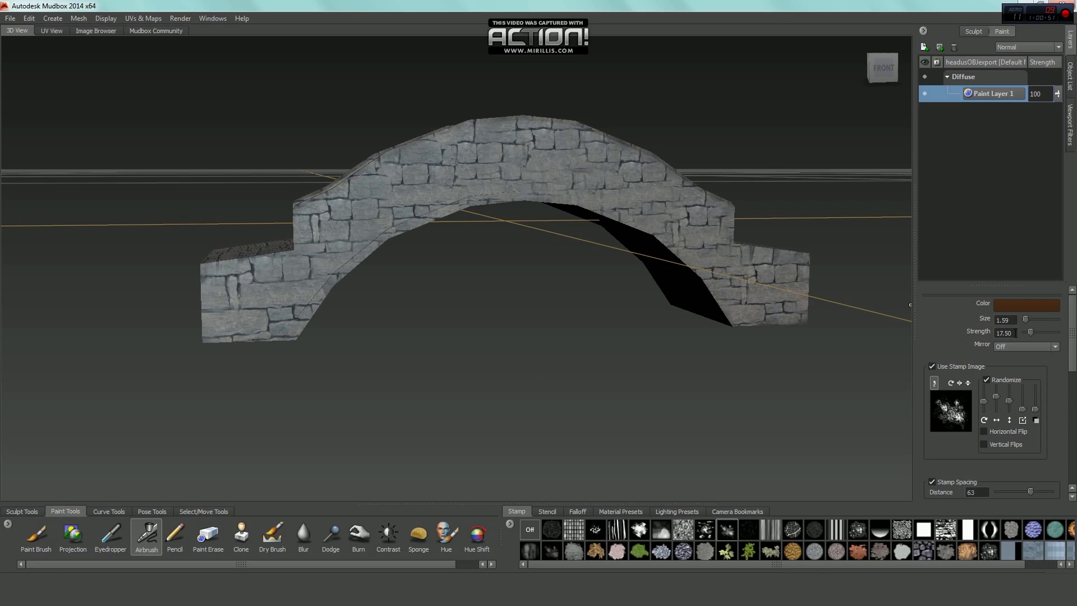
# Set the airbrush strength to 12
pyautogui.doubleClick(1016, 335)
pyautogui.write('12')
pyautogui.press('Return')
# Airbrush brown dirt onto the lower faces of the bridge's left-hand end block
pyautogui.keyDown('alt'); pyautogui.moveTo(355, 265); pyautogui.dragTo(318, 242); pyautogui.keyUp('alt')
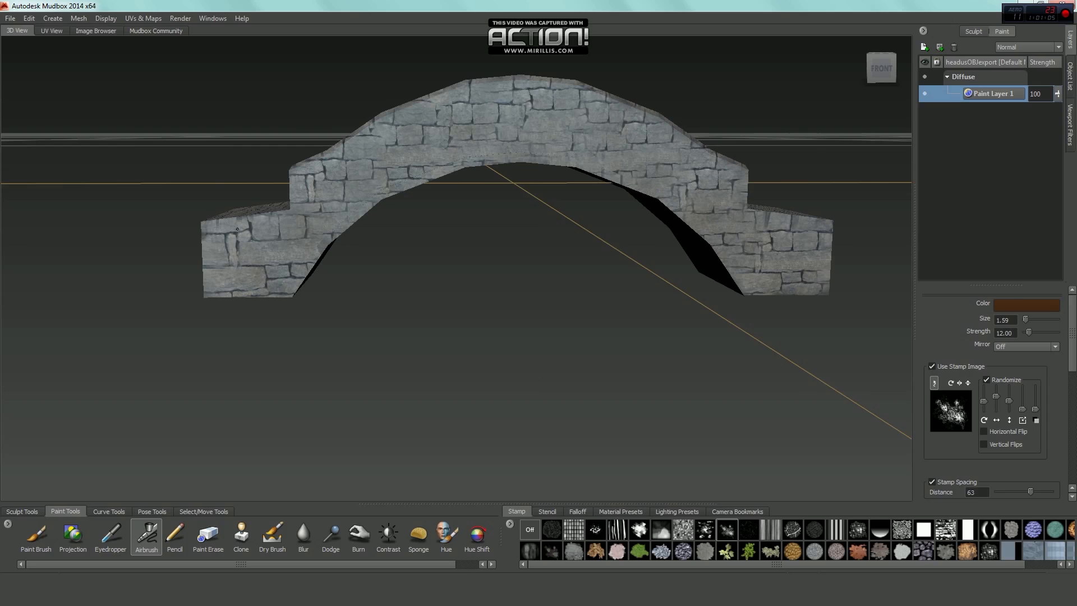
pyautogui.keyDown('alt'); pyautogui.moveTo(237, 272); pyautogui.dragTo(632, 274); pyautogui.keyUp('alt')
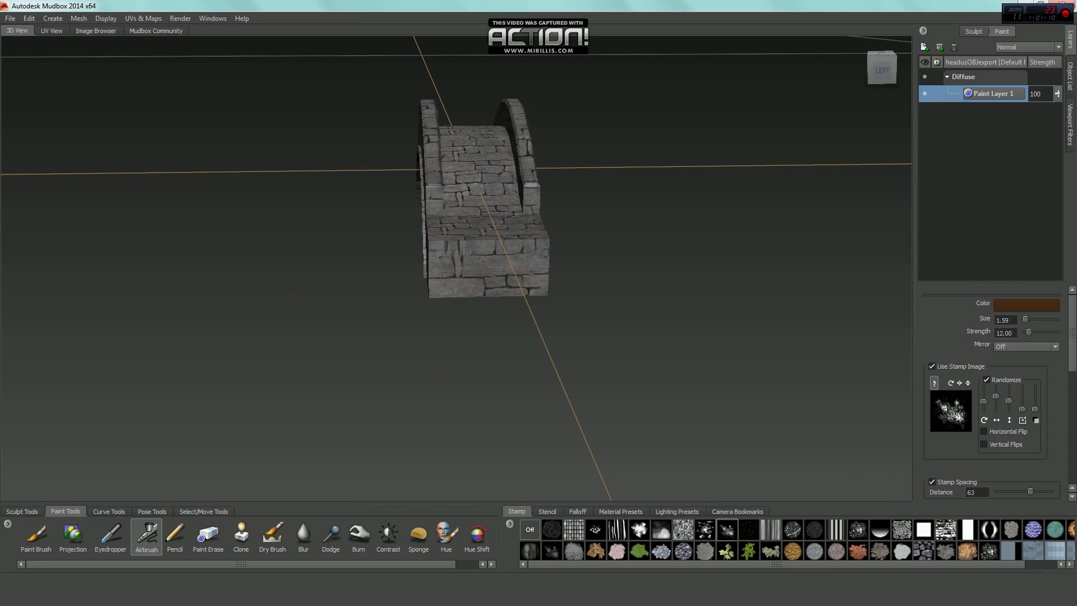
pyautogui.keyDown('alt'); pyautogui.moveTo(523, 260); pyautogui.dragTo(386, 251); pyautogui.keyUp('alt')
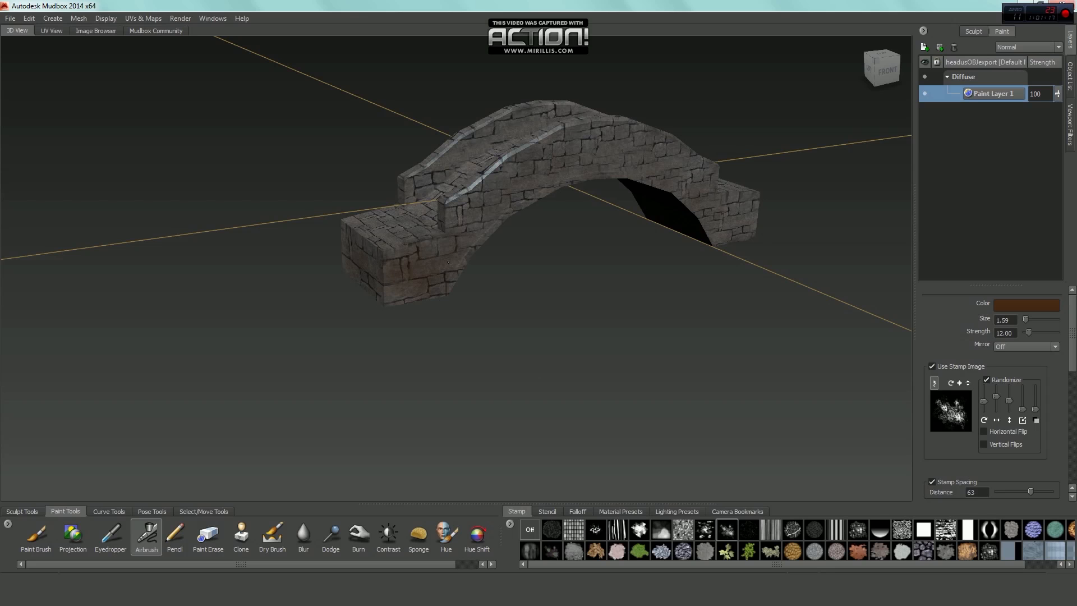
# Airbrush brown dirt onto the back side of the left-hand end block, around its lower stones
pyautogui.keyDown('alt'); pyautogui.moveTo(448, 262); pyautogui.dragTo(515, 256); pyautogui.keyUp('alt')
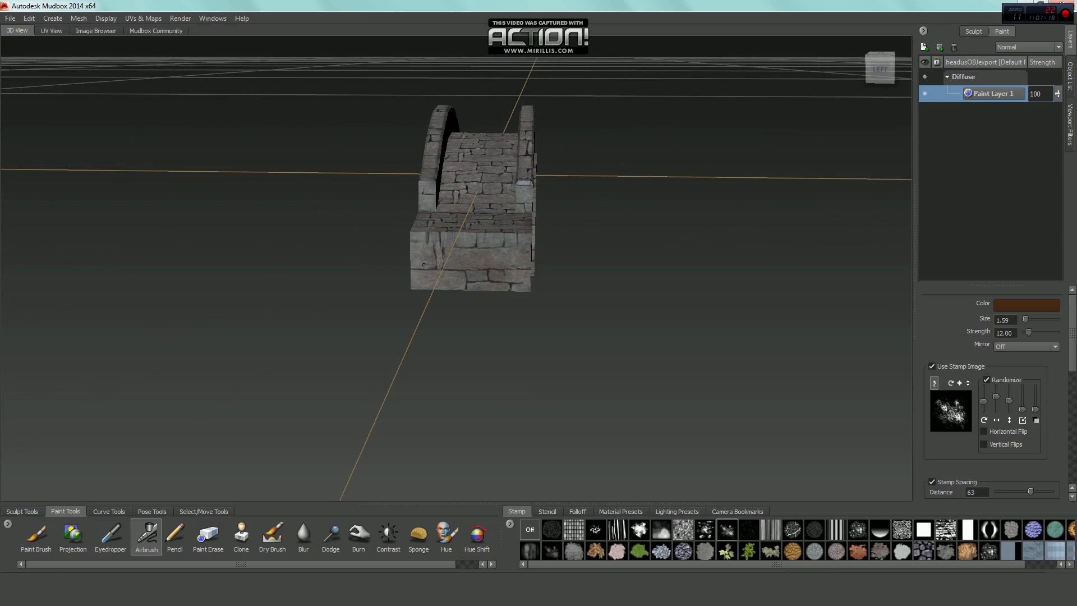
pyautogui.keyDown('alt'); pyautogui.moveTo(437, 256); pyautogui.dragTo(515, 257); pyautogui.keyUp('alt')
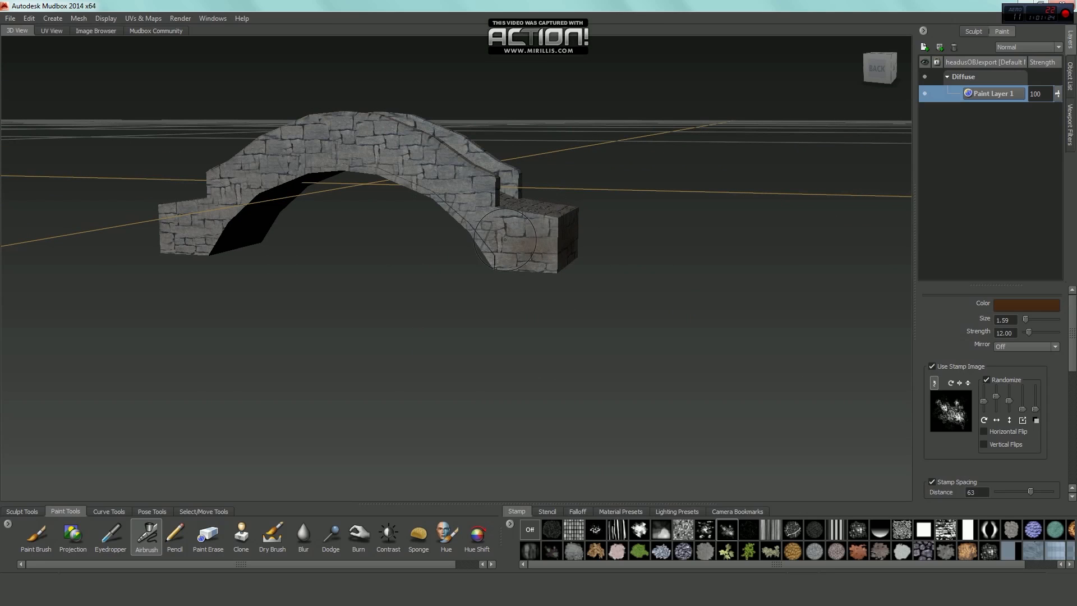
pyautogui.keyDown('alt'); pyautogui.moveTo(481, 213); pyautogui.dragTo(511, 250, button='middle'); pyautogui.keyUp('alt')
pyautogui.moveTo(542, 287); pyautogui.dragTo(566, 272)
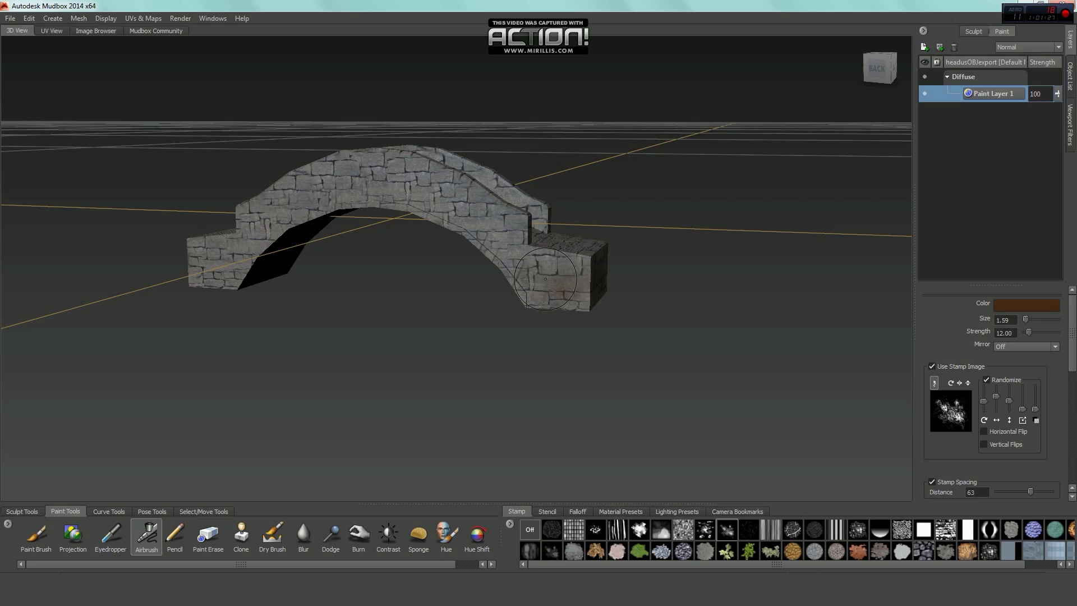
pyautogui.keyDown('alt'); pyautogui.moveTo(566, 272); pyautogui.dragTo(696, 357, button='right'); pyautogui.keyUp('alt')
pyautogui.moveTo(696, 356)
pyautogui.keyDown('alt'); pyautogui.mouseDown()
pyautogui.moveTo(724, 392)
pyautogui.moveTo(716, 449)
pyautogui.moveTo(634, 320)
pyautogui.moveTo(686, 352)
pyautogui.mouseUp(); pyautogui.keyUp('alt')
pyautogui.keyDown('alt'); pyautogui.moveTo(686, 352); pyautogui.dragTo(449, 314, button='right'); pyautogui.keyUp('alt')
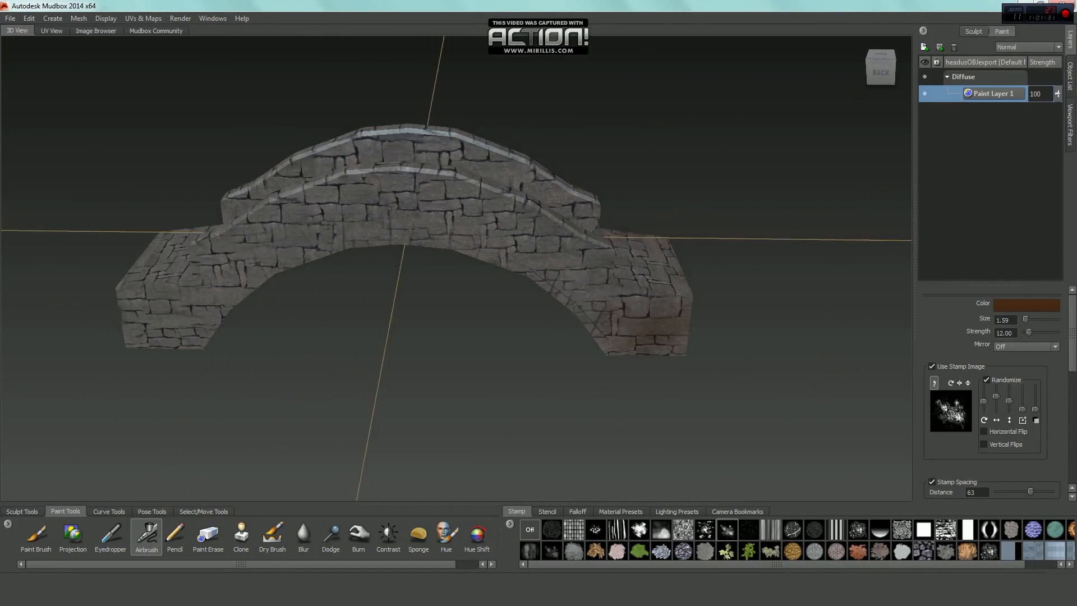
# Airbrush brown dirt along the lower edge of the bridge's back arch and onto the opposite end block
pyautogui.keyDown('alt'); pyautogui.moveTo(314, 364); pyautogui.dragTo(387, 317); pyautogui.keyUp('alt')
pyautogui.keyDown('alt'); pyautogui.moveTo(315, 331); pyautogui.dragTo(559, 343, button='middle'); pyautogui.keyUp('alt')
pyautogui.keyDown('alt'); pyautogui.moveTo(522, 349); pyautogui.dragTo(474, 368); pyautogui.keyUp('alt')
pyautogui.keyDown('alt'); pyautogui.moveTo(474, 369); pyautogui.dragTo(365, 344, button='right'); pyautogui.keyUp('alt')
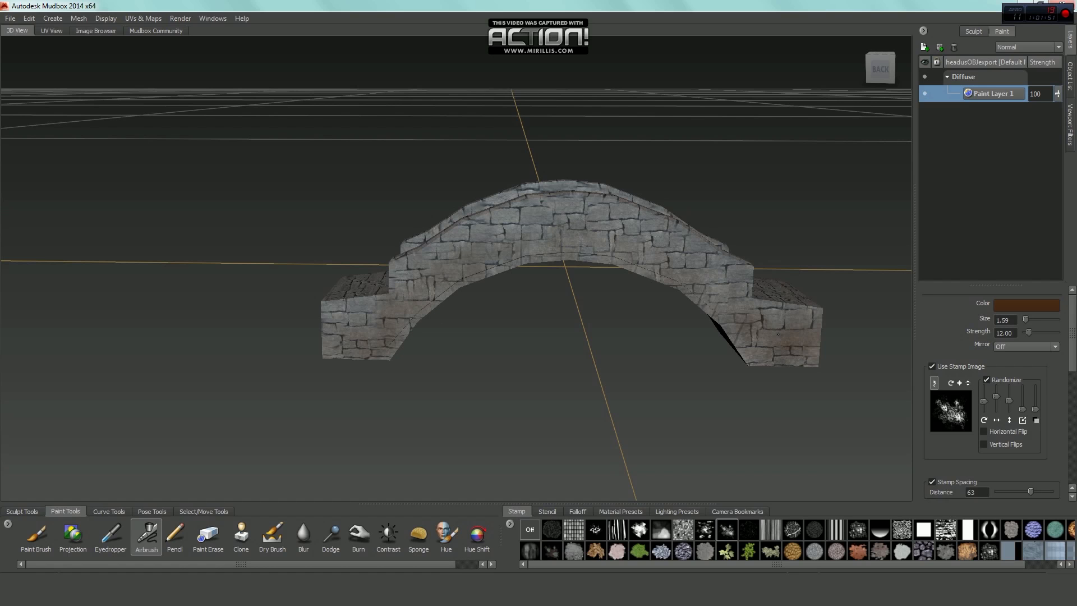
# Airbrush brown dirt onto the end face of the right-hand block and along the bridge's front wall
pyautogui.keyDown('alt'); pyautogui.moveTo(778, 333); pyautogui.dragTo(686, 268); pyautogui.keyUp('alt')
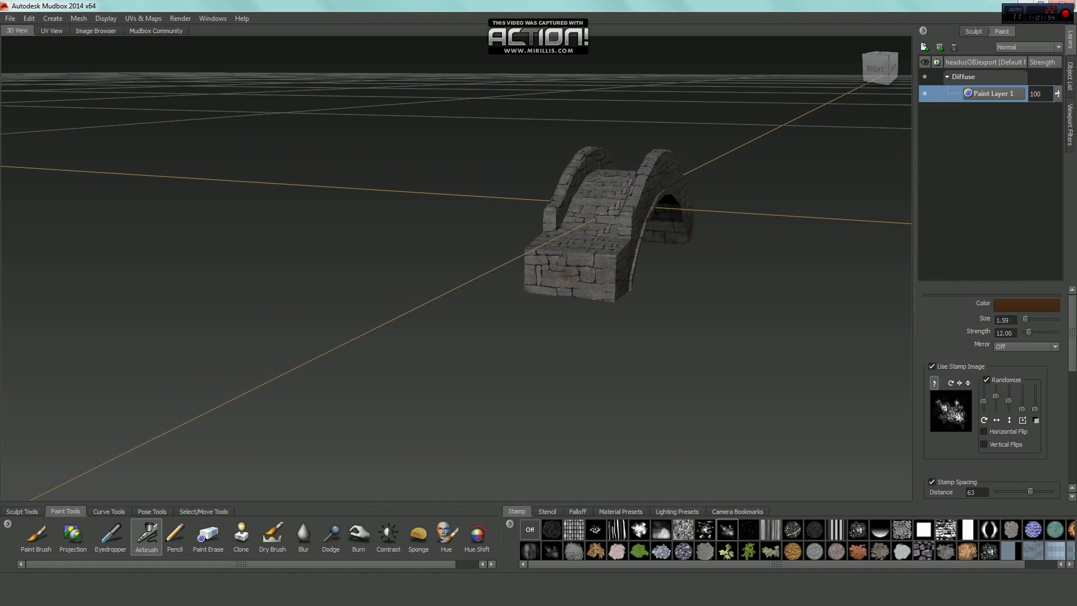
pyautogui.keyDown('alt'); pyautogui.moveTo(599, 278); pyautogui.dragTo(684, 263); pyautogui.keyUp('alt')
pyautogui.keyDown('alt'); pyautogui.moveTo(685, 263); pyautogui.dragTo(599, 269, button='middle'); pyautogui.keyUp('alt')
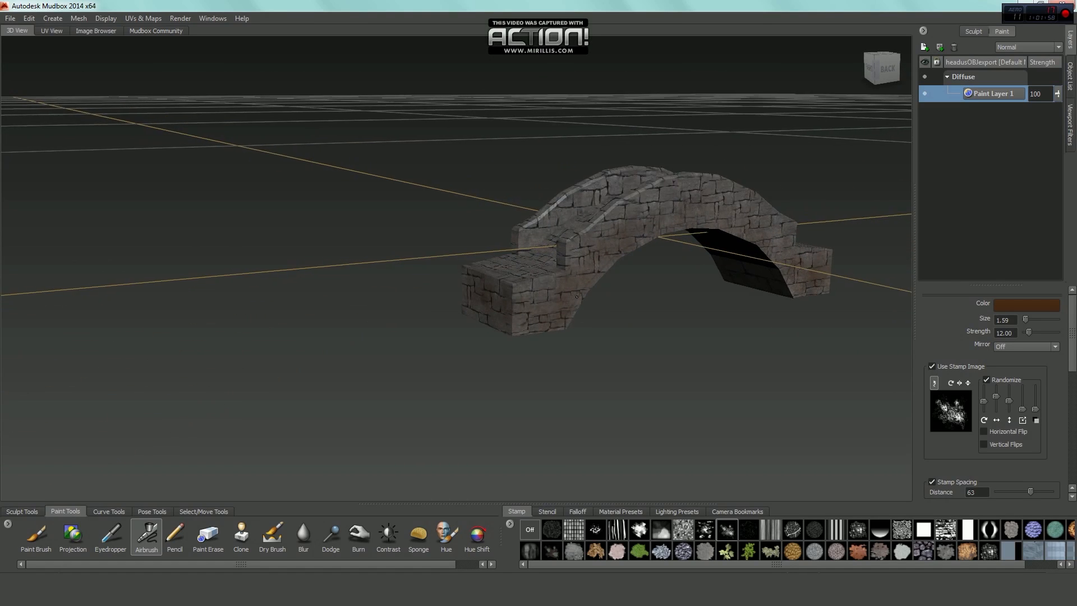
pyautogui.keyDown('alt'); pyautogui.moveTo(599, 268); pyautogui.dragTo(617, 397, button='right'); pyautogui.keyUp('alt')
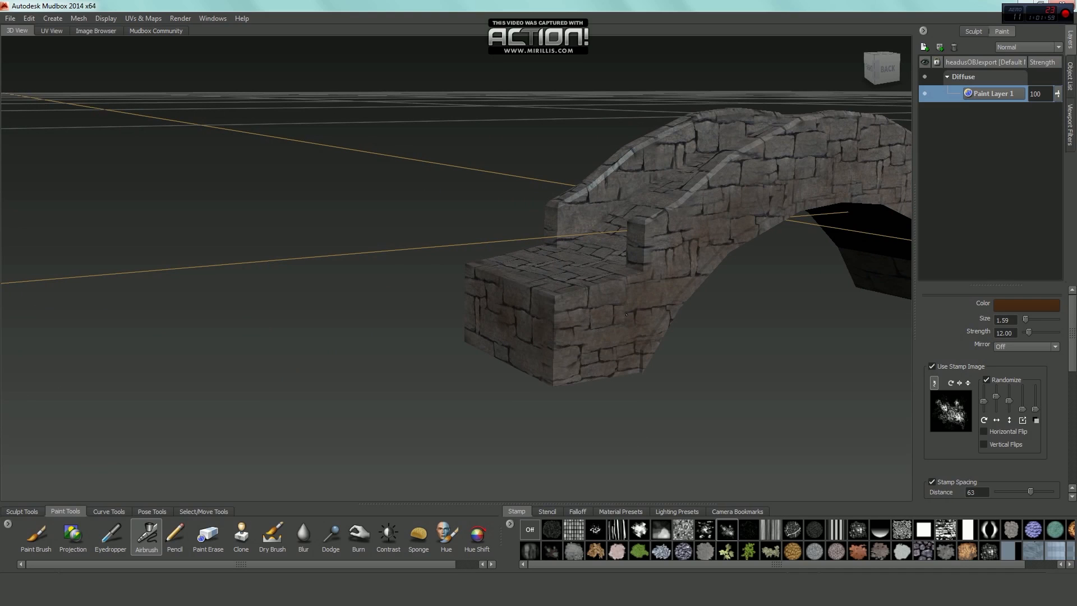
pyautogui.keyDown('alt'); pyautogui.moveTo(558, 294); pyautogui.dragTo(369, 329); pyautogui.keyUp('alt')
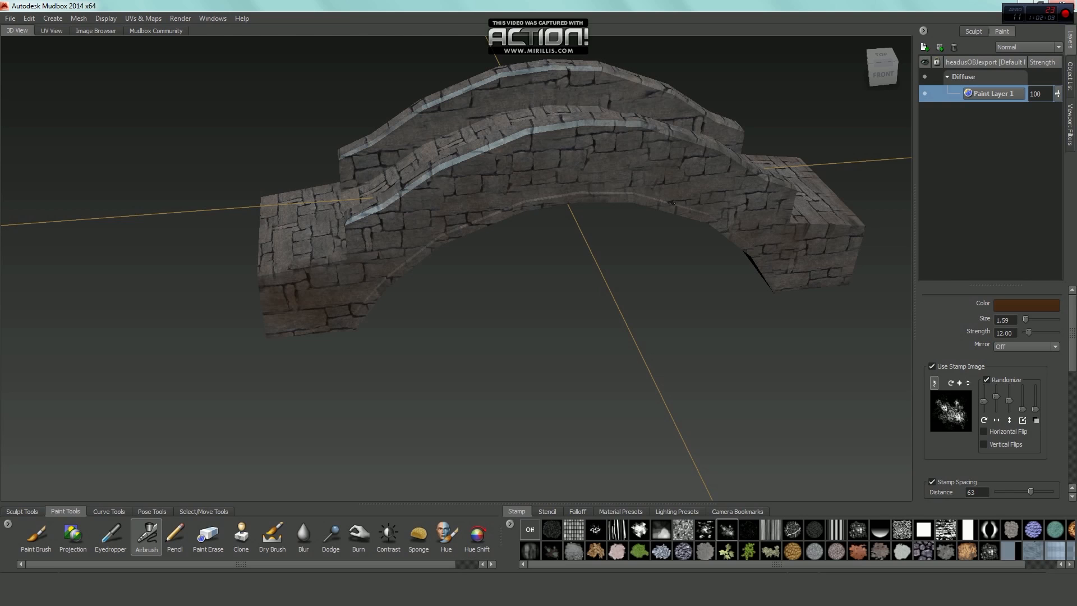
pyautogui.keyDown('alt'); pyautogui.moveTo(800, 262); pyautogui.dragTo(684, 275); pyautogui.keyUp('alt')
# Lighten the airbrush color to a medium brown and dust it over the front and back walls and both end blocks
pyautogui.click(1027, 305)
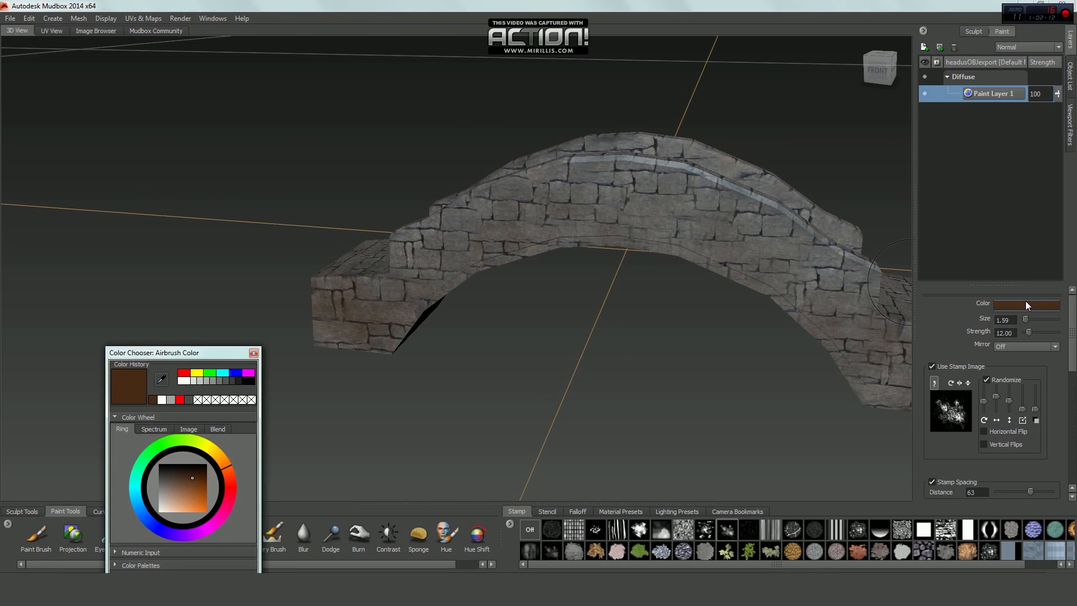
pyautogui.moveTo(188, 481); pyautogui.dragTo(185, 485)
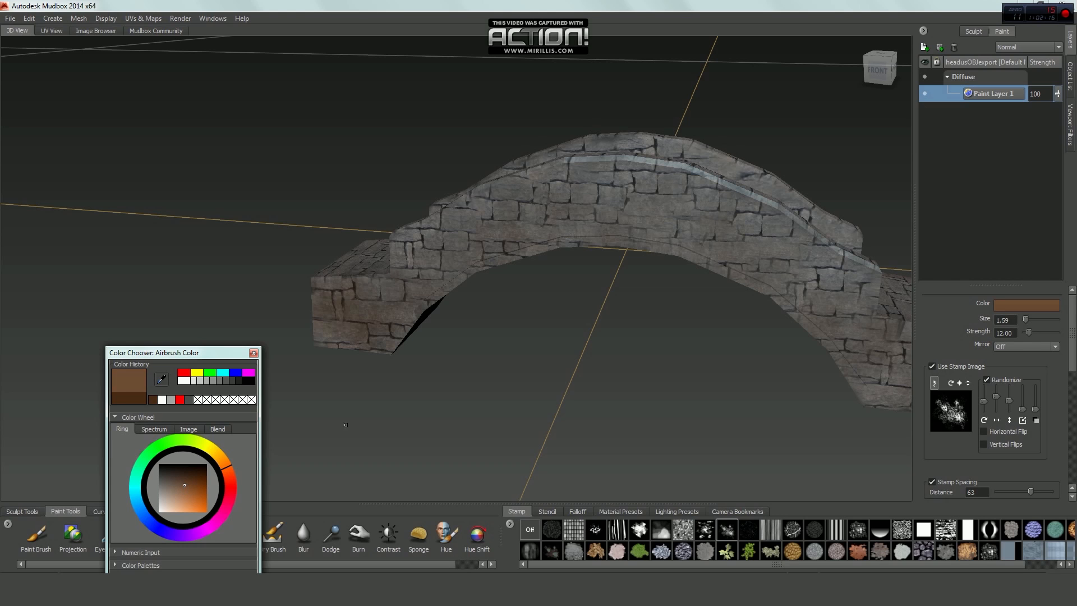
pyautogui.moveTo(343, 306)
pyautogui.keyDown('alt'); pyautogui.mouseDown()
pyautogui.moveTo(328, 311)
pyautogui.moveTo(388, 322)
pyautogui.mouseUp(); pyautogui.keyUp('alt')
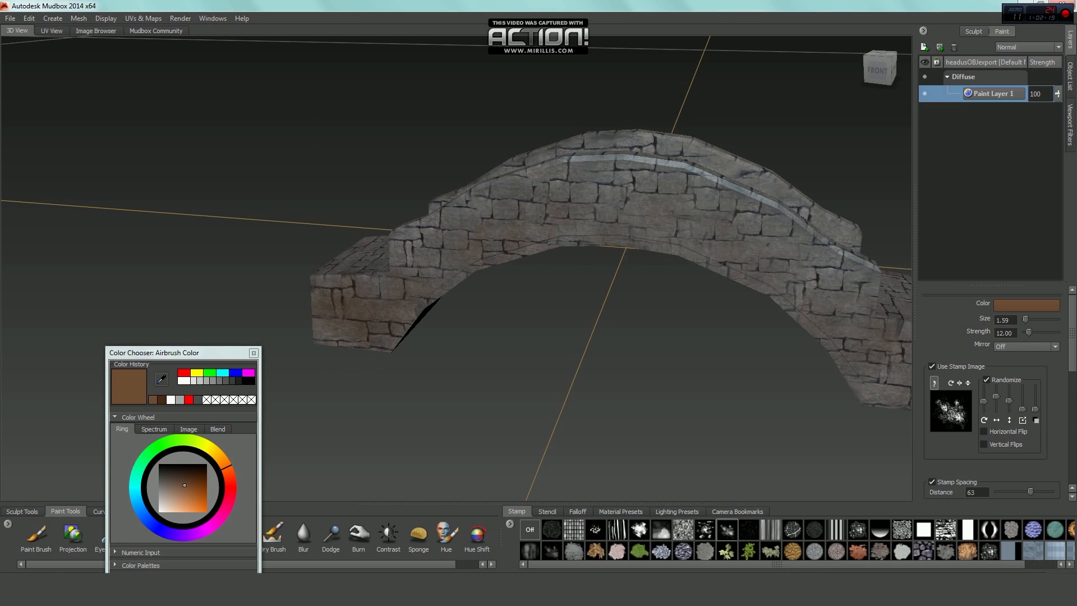
pyautogui.keyDown('alt'); pyautogui.moveTo(768, 245); pyautogui.dragTo(574, 185); pyautogui.keyUp('alt')
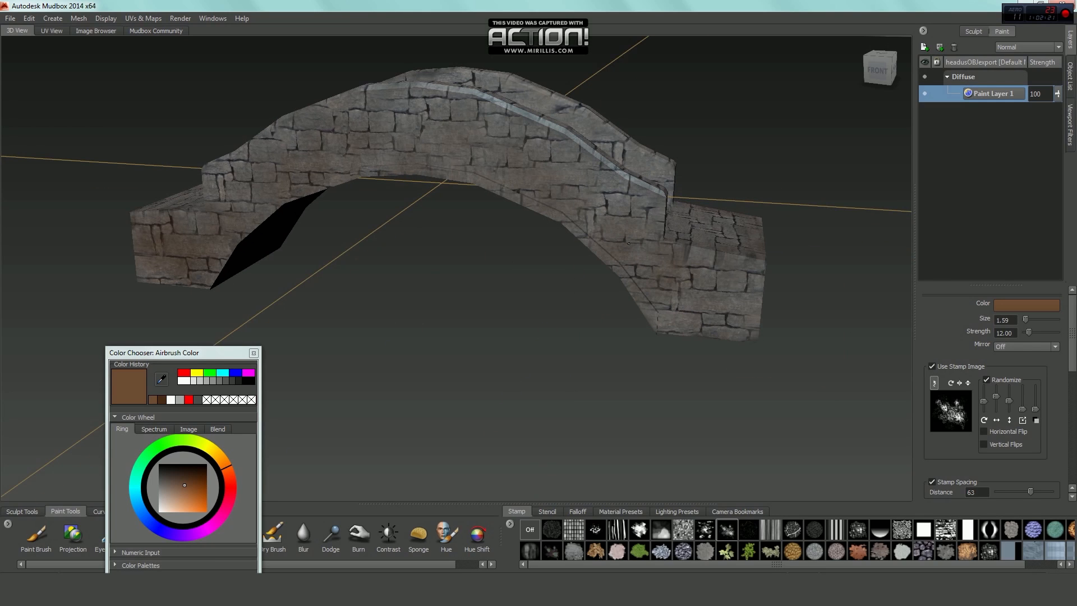
pyautogui.moveTo(737, 318)
pyautogui.keyDown('alt'); pyautogui.mouseDown()
pyautogui.moveTo(662, 321)
pyautogui.moveTo(572, 255)
pyautogui.mouseUp(); pyautogui.keyUp('alt')
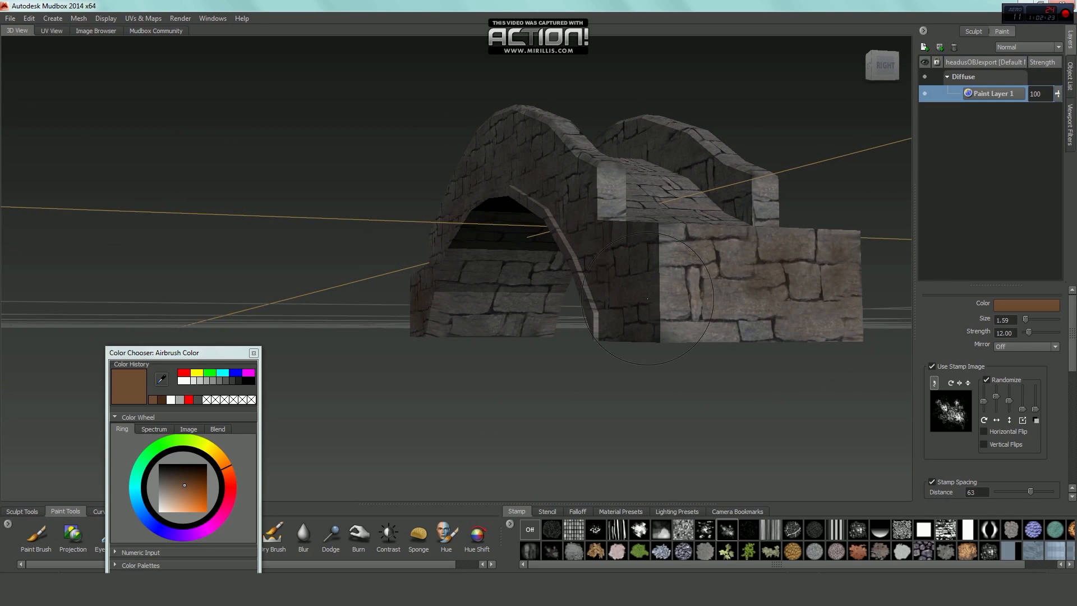
pyautogui.moveTo(840, 257)
pyautogui.keyDown('alt'); pyautogui.mouseDown()
pyautogui.moveTo(588, 343)
pyautogui.moveTo(552, 329)
pyautogui.mouseUp(); pyautogui.keyUp('alt')
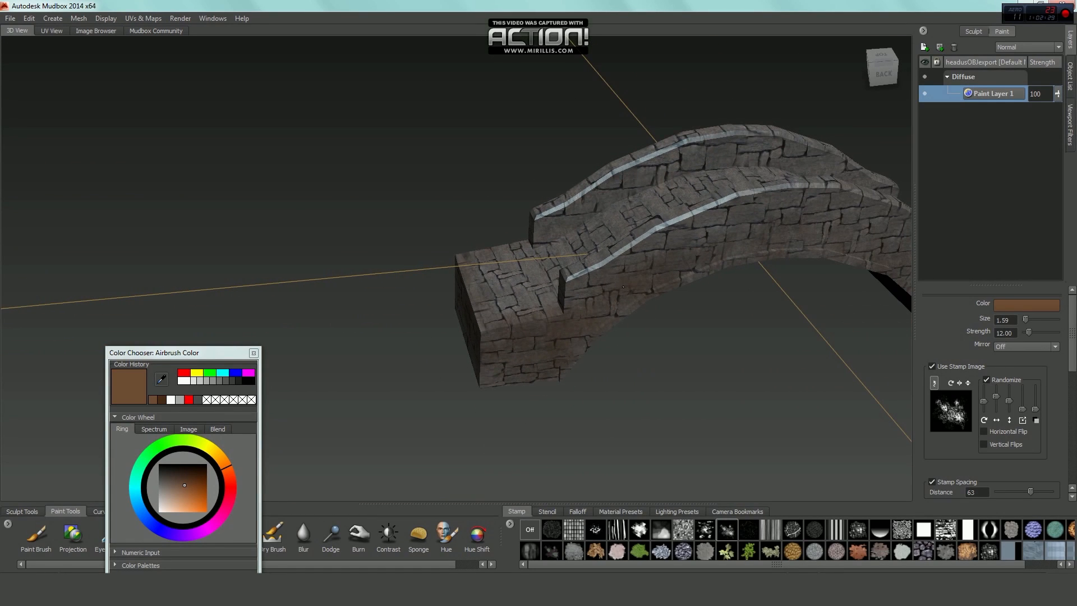
pyautogui.keyDown('alt'); pyautogui.moveTo(623, 287); pyautogui.dragTo(426, 202); pyautogui.keyUp('alt')
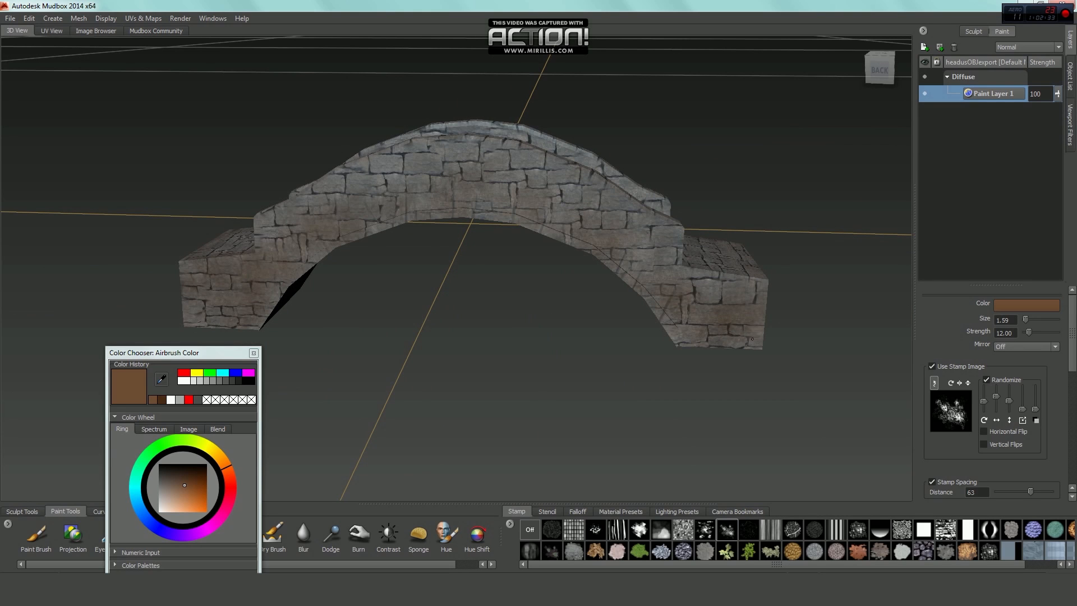
pyautogui.keyDown('alt'); pyautogui.moveTo(705, 345); pyautogui.dragTo(437, 325); pyautogui.keyUp('alt')
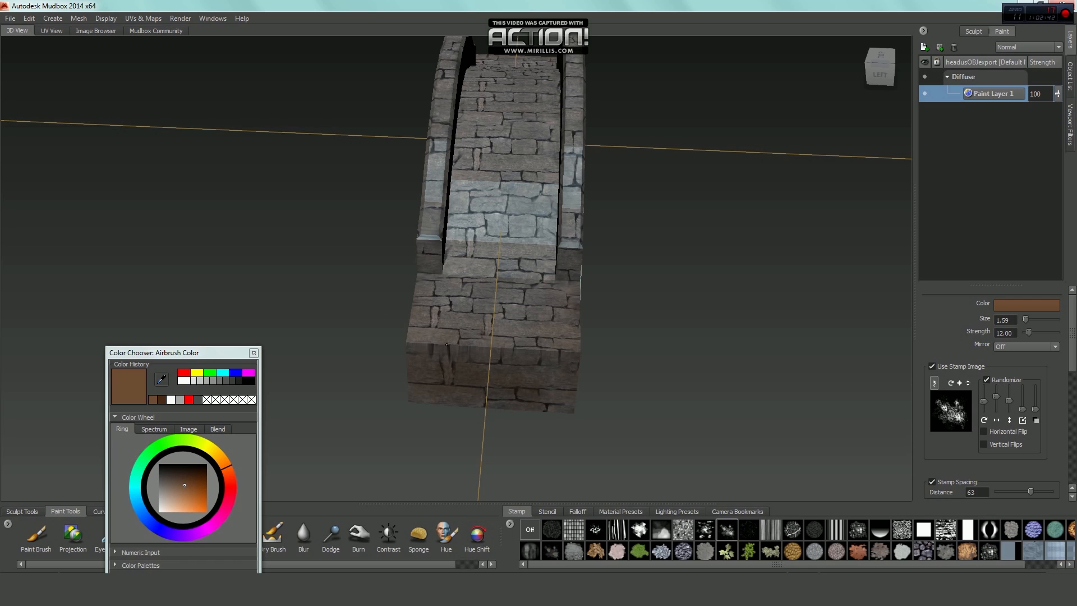
# Airbrush the medium brown over the walkway stones and the tops of the parapets
pyautogui.keyDown('alt'); pyautogui.moveTo(505, 334); pyautogui.dragTo(527, 297); pyautogui.keyUp('alt')
pyautogui.keyDown('alt'); pyautogui.moveTo(527, 297); pyautogui.dragTo(528, 367, button='right'); pyautogui.keyUp('alt')
pyautogui.keyDown('alt'); pyautogui.moveTo(529, 368); pyautogui.dragTo(399, 321, button='middle'); pyautogui.keyUp('alt')
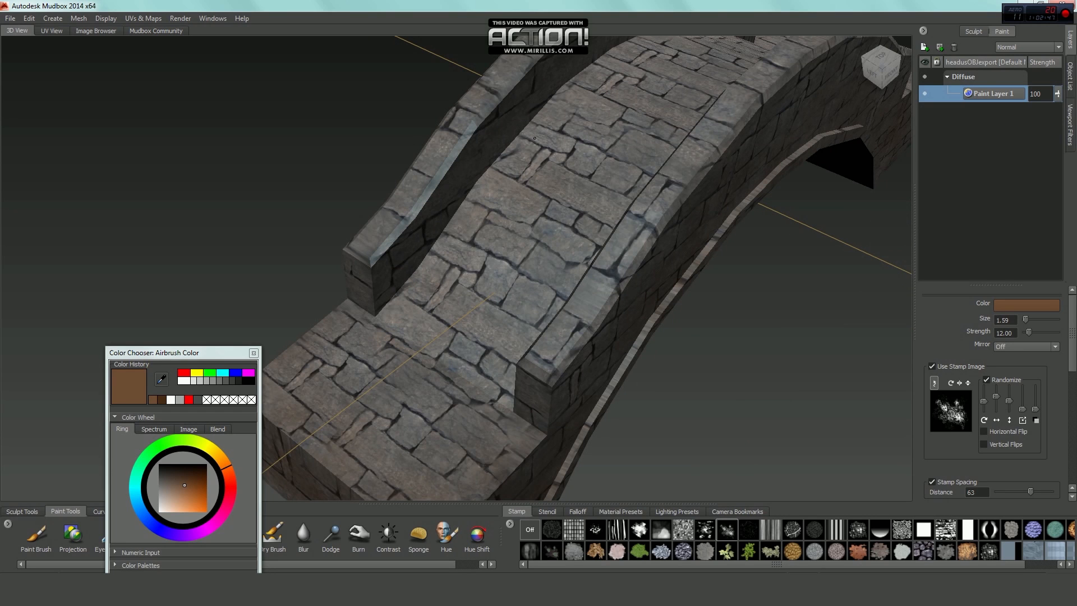
pyautogui.keyDown('alt'); pyautogui.moveTo(470, 270); pyautogui.dragTo(609, 234); pyautogui.keyUp('alt')
pyautogui.keyDown('alt'); pyautogui.moveTo(608, 233); pyautogui.dragTo(467, 300, button='right'); pyautogui.keyUp('alt')
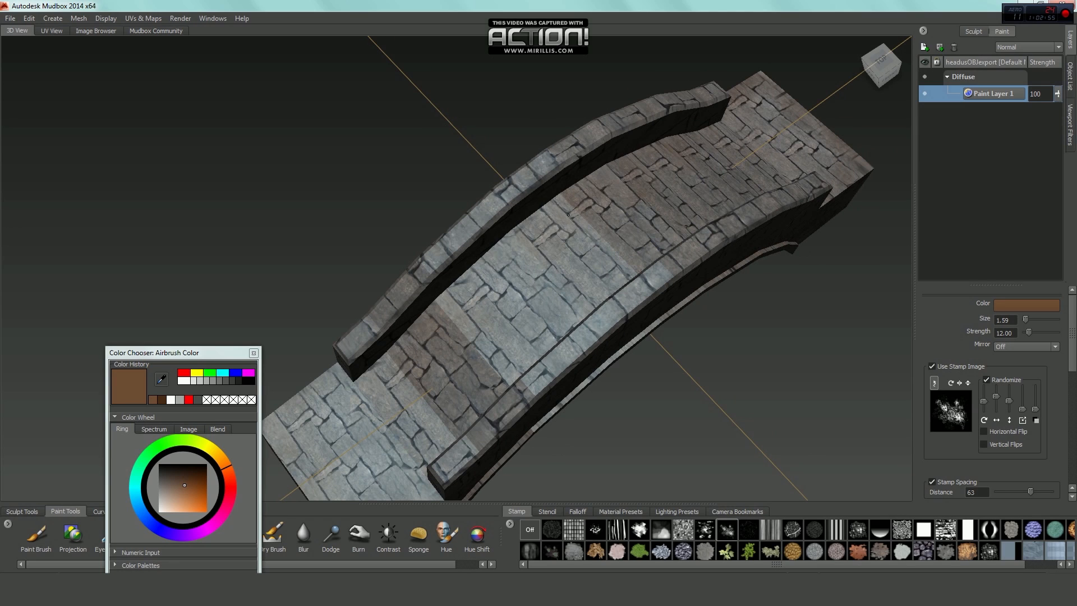
pyautogui.keyDown('alt'); pyautogui.moveTo(461, 295); pyautogui.dragTo(617, 281); pyautogui.keyUp('alt')
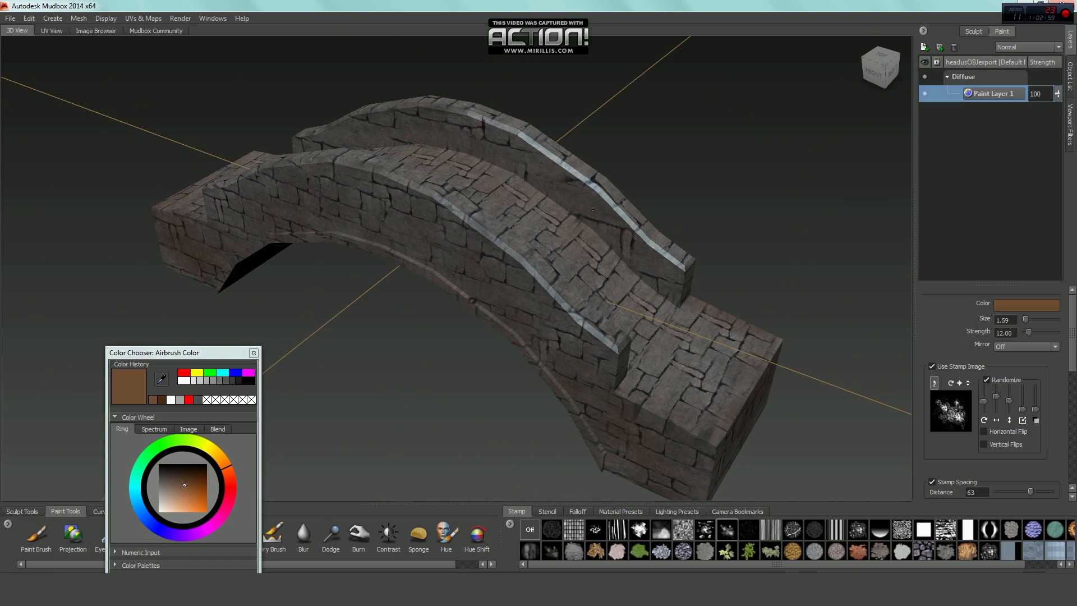
# Work more medium brown dirt into the inner sides of the parapets and the remaining clean parts of the walkway
pyautogui.keyDown('alt'); pyautogui.moveTo(395, 129); pyautogui.dragTo(641, 296); pyautogui.keyUp('alt')
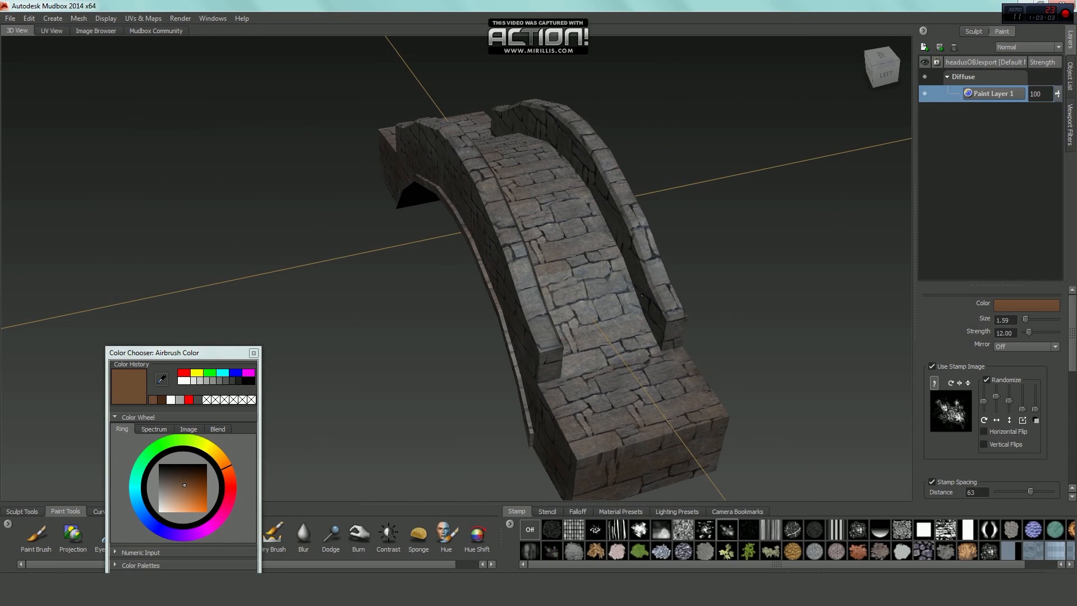
pyautogui.keyDown('alt'); pyautogui.moveTo(648, 337); pyautogui.dragTo(655, 325); pyautogui.keyUp('alt')
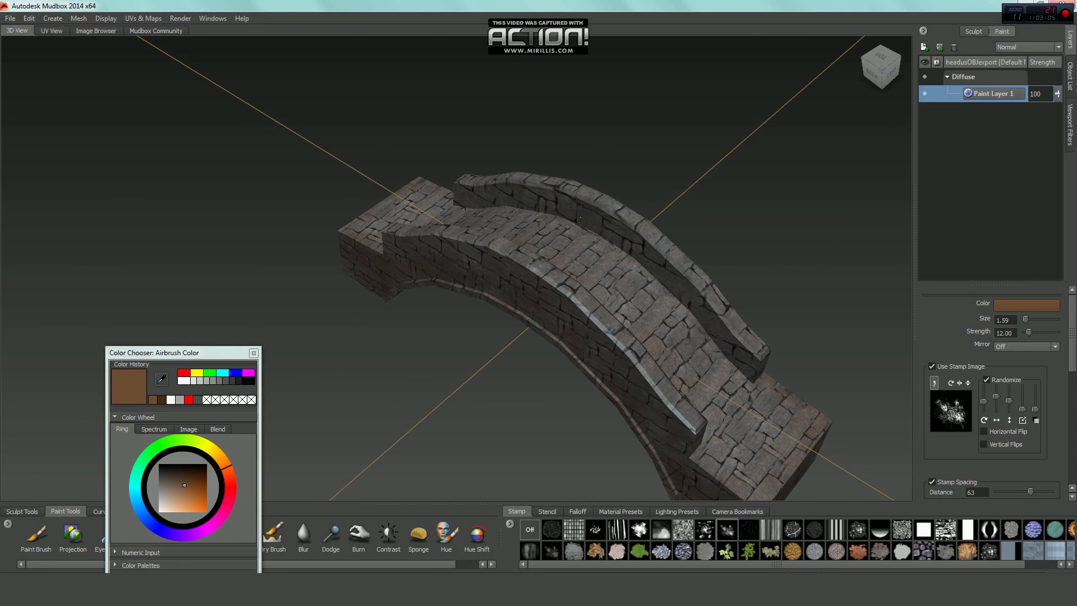
pyautogui.keyDown('alt'); pyautogui.moveTo(580, 217); pyautogui.dragTo(465, 232); pyautogui.keyUp('alt')
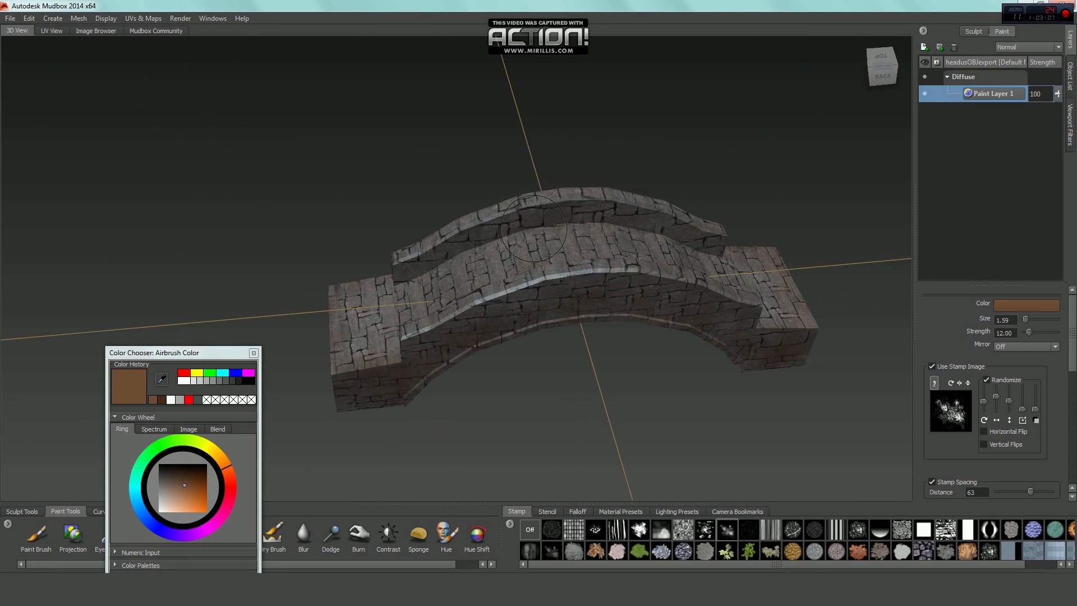
pyautogui.keyDown('alt'); pyautogui.moveTo(424, 281); pyautogui.dragTo(392, 309); pyautogui.keyUp('alt')
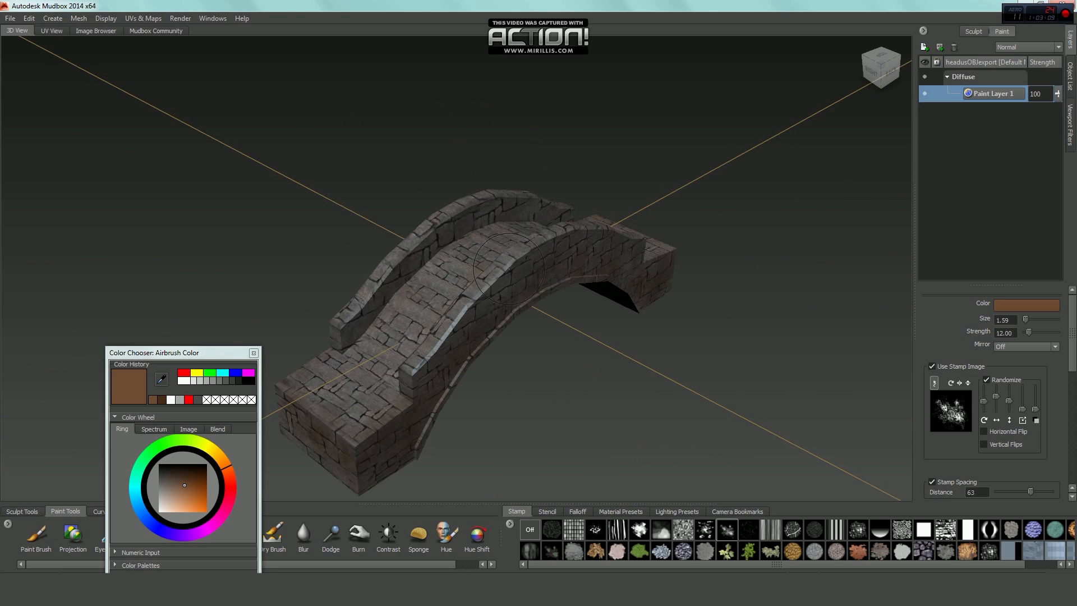
pyautogui.keyDown('alt'); pyautogui.moveTo(343, 340); pyautogui.dragTo(586, 313); pyautogui.keyUp('alt')
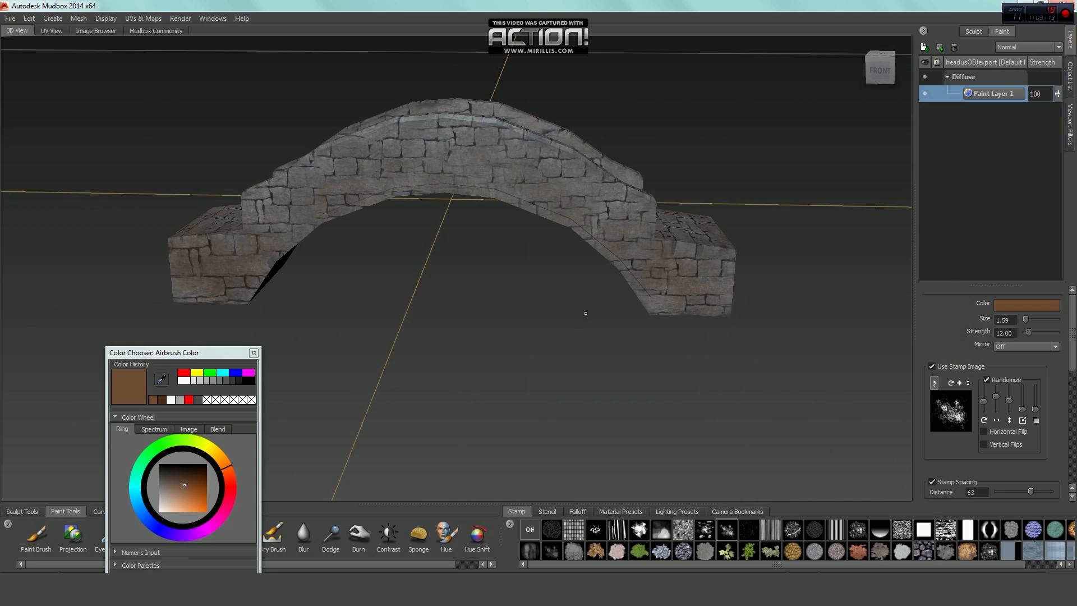
# Show the stencil and change the airbrush color to a dark green
pyautogui.press('q')
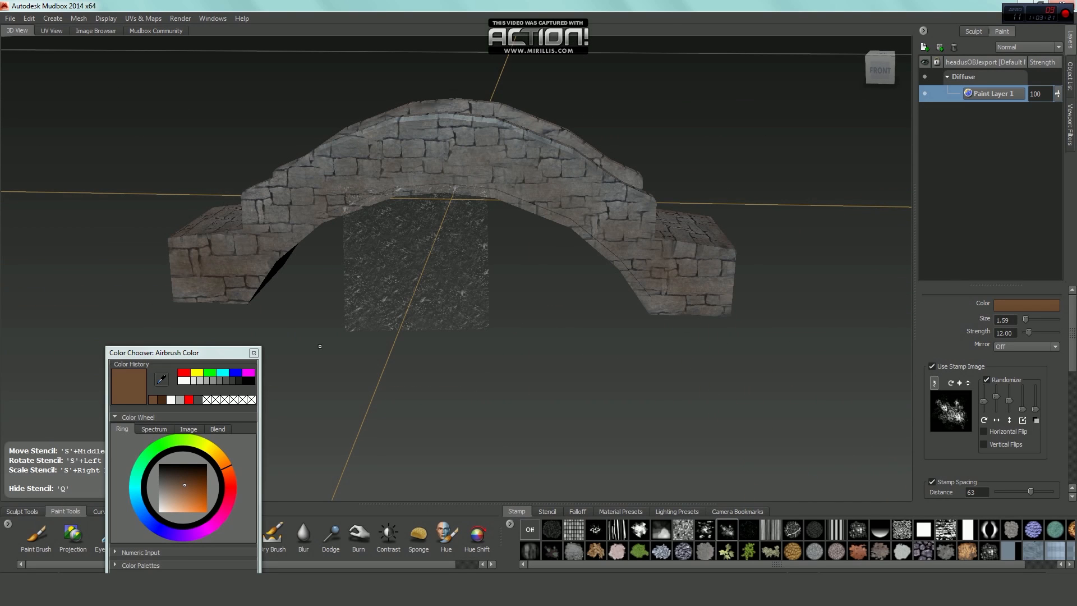
pyautogui.click(256, 352)
pyautogui.keyDown('alt'); pyautogui.moveTo(265, 442); pyautogui.dragTo(216, 454); pyautogui.keyUp('alt')
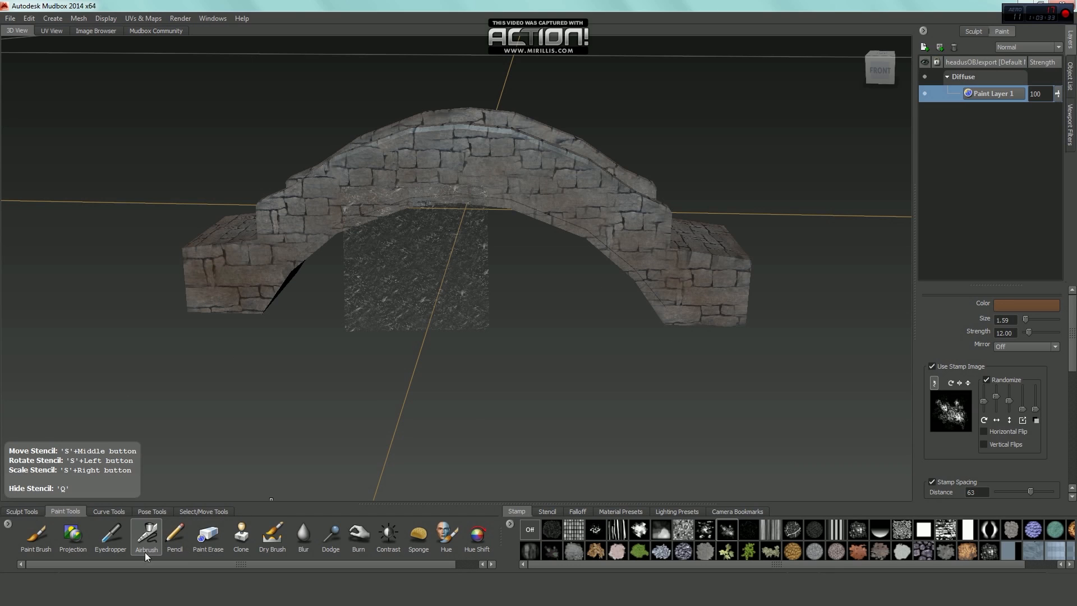
pyautogui.click(1013, 304)
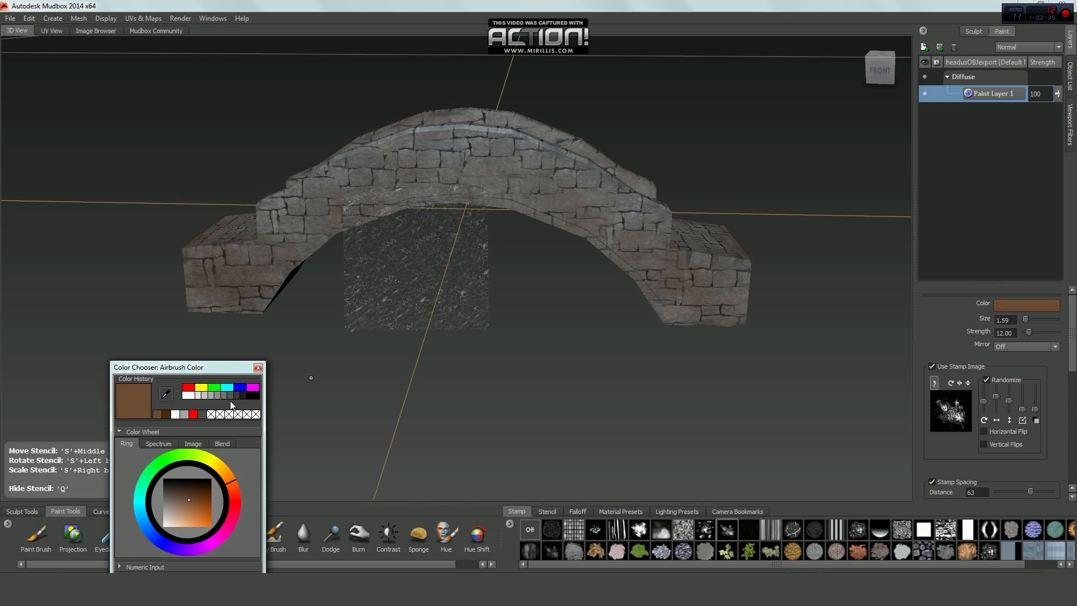
pyautogui.moveTo(183, 464); pyautogui.dragTo(166, 462)
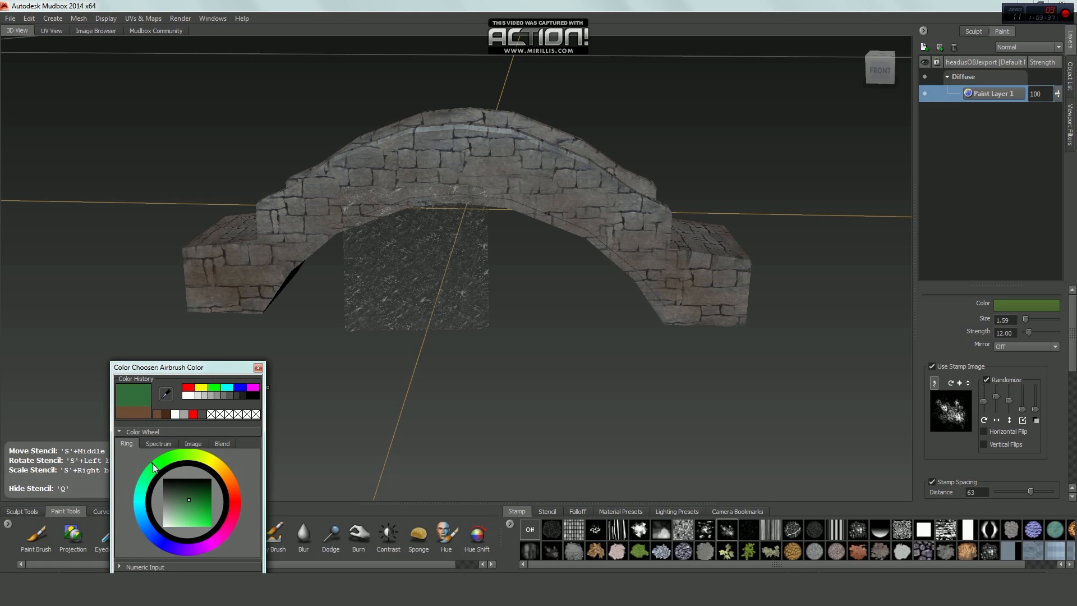
pyautogui.click(160, 444)
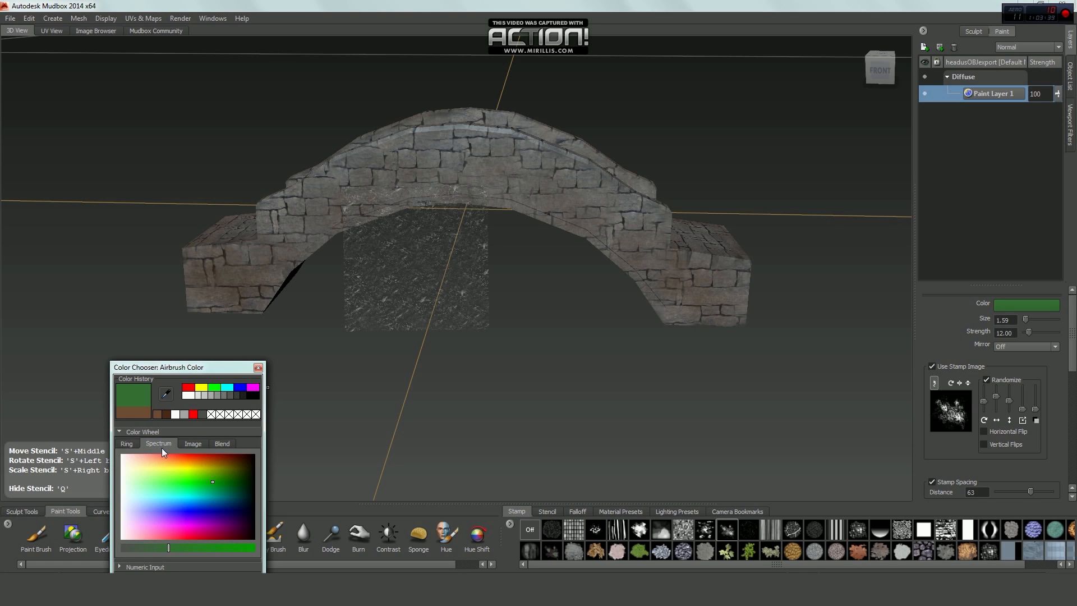
pyautogui.moveTo(181, 369); pyautogui.dragTo(155, 269)
pyautogui.click(231, 270)
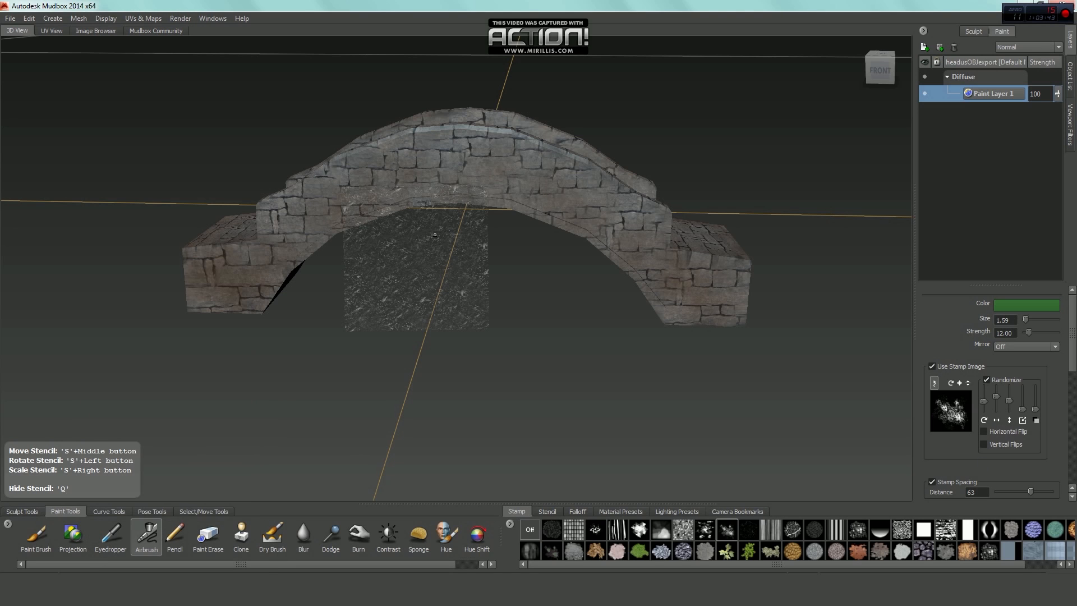
# Try airbrushing green onto the front arch wall, turn off the stamp image, and undo the green strokes
pyautogui.keyDown('alt'); pyautogui.moveTo(432, 230); pyautogui.dragTo(422, 257); pyautogui.keyUp('alt')
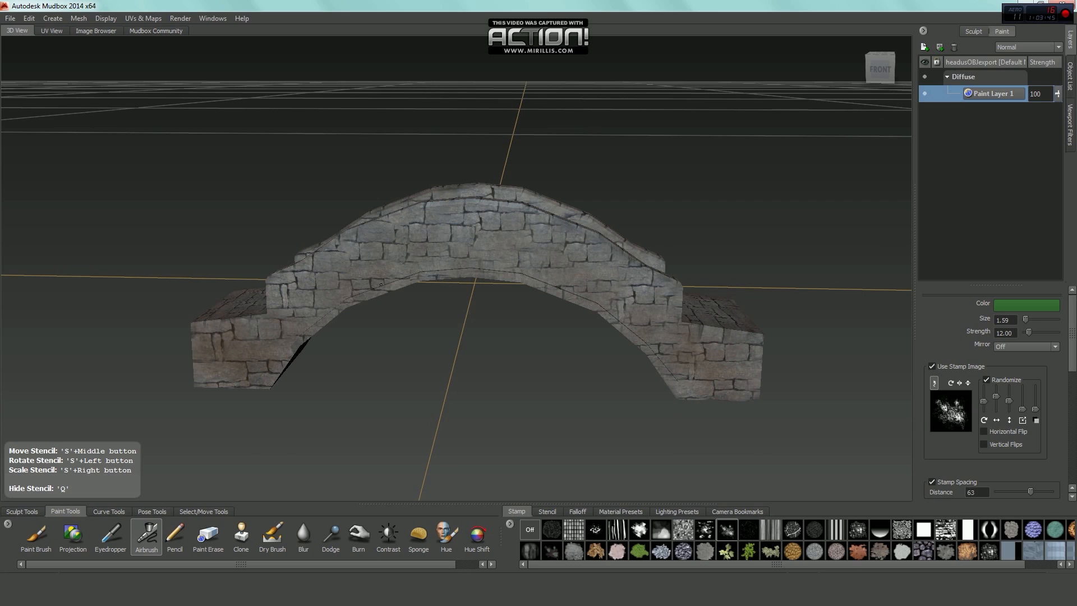
pyautogui.click(933, 367)
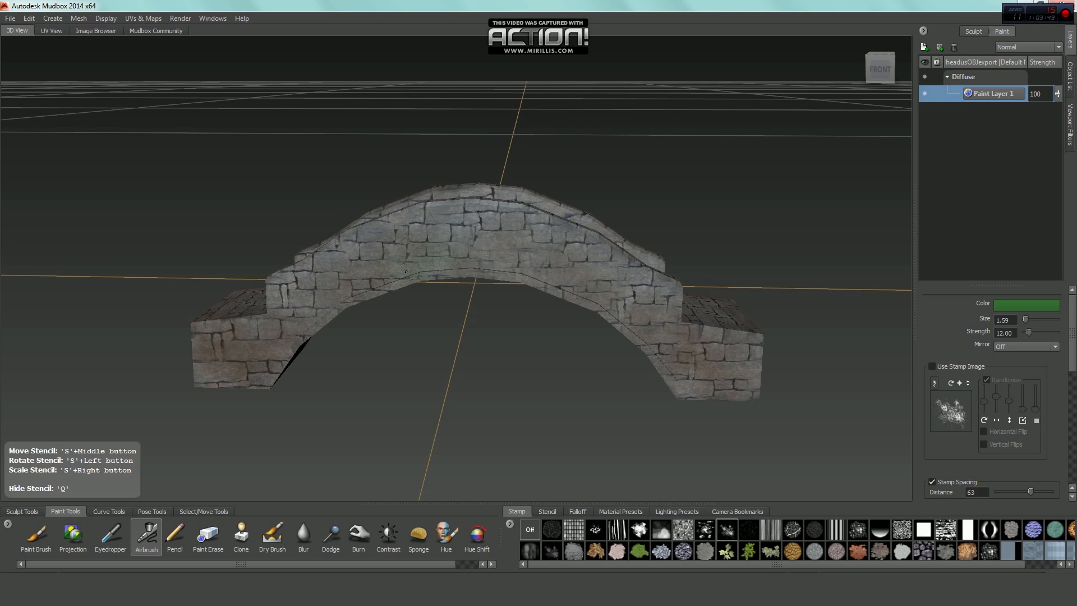
pyautogui.hotkey('ctrl', 'z')
pyautogui.hotkey('ctrl', 'z')
pyautogui.hotkey('ctrl', 'z')
pyautogui.hotkey('ctrl', 'z')
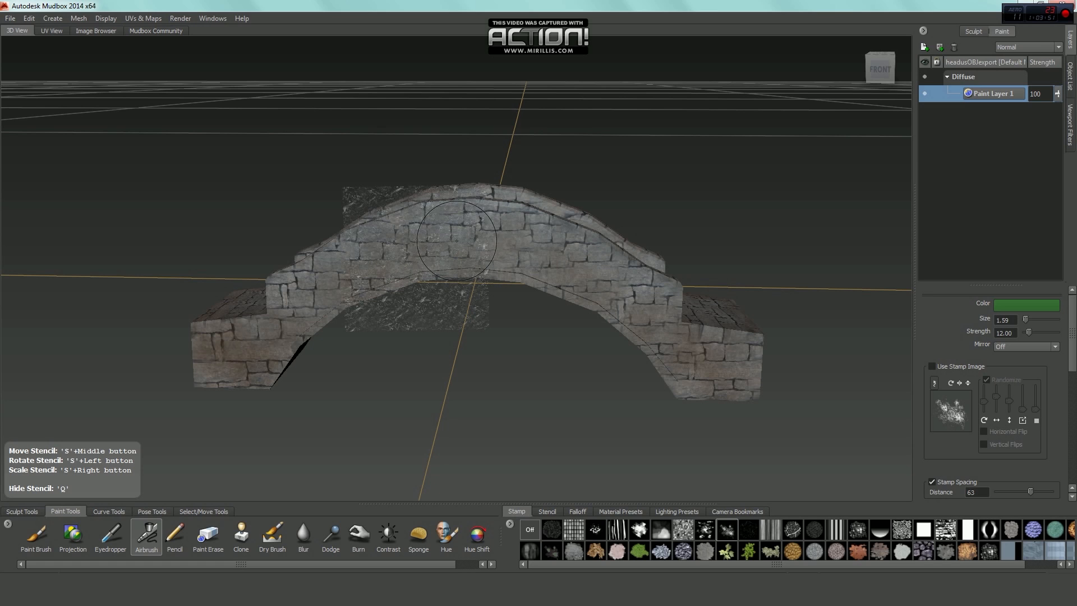
# Switch to the Projection tool and try projecting the grass stencil onto the left part of the front arch wall
pyautogui.click(73, 537)
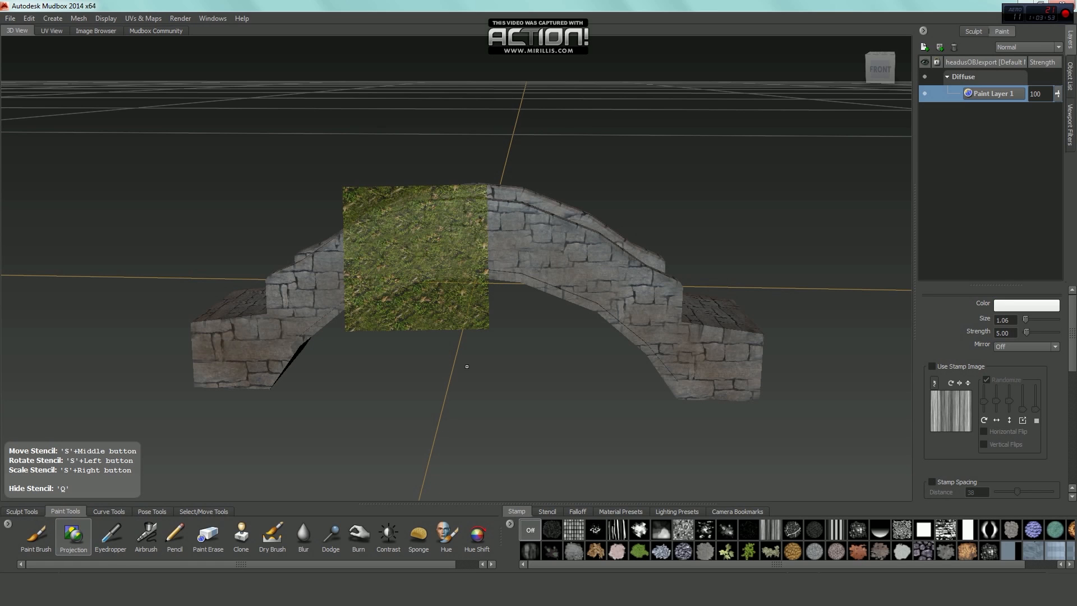
pyautogui.keyDown('alt'); pyautogui.moveTo(470, 283); pyautogui.dragTo(424, 259); pyautogui.keyUp('alt')
pyautogui.press('q')
pyautogui.press('q')
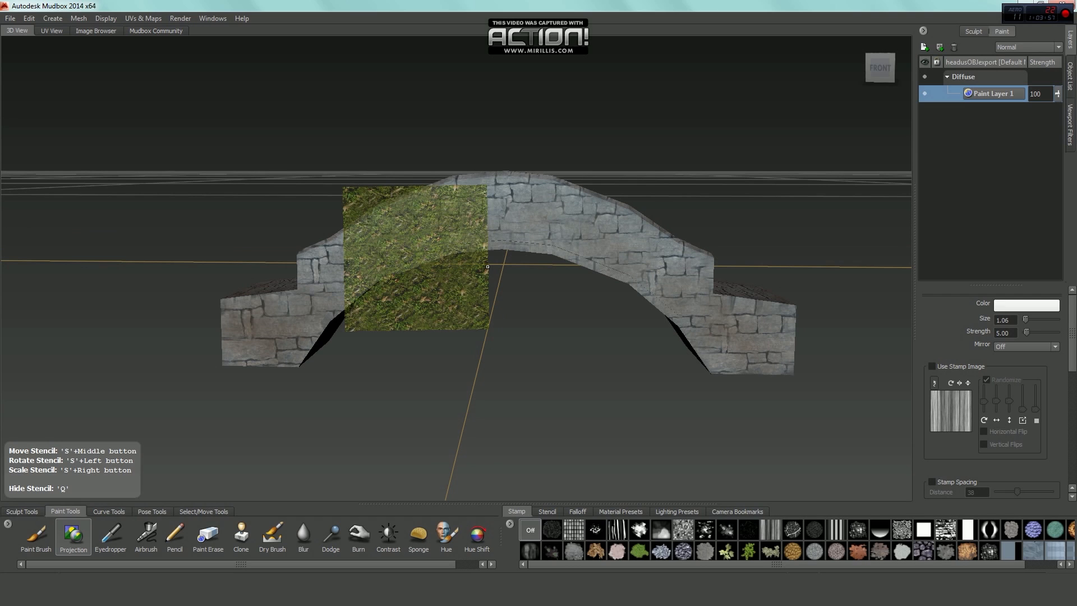
# Try projecting the grass stencil onto the front wall at strength 0.5 and again at strength 1
pyautogui.doubleClick(1013, 334)
pyautogui.write('0.5')
pyautogui.press('Return')
pyautogui.press('q')
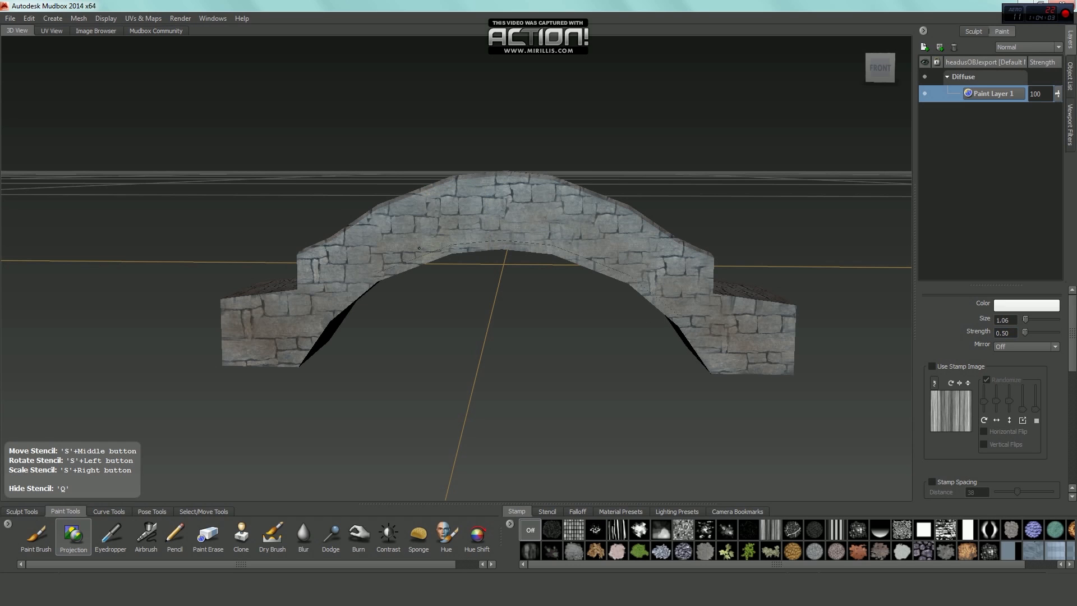
pyautogui.press('q')
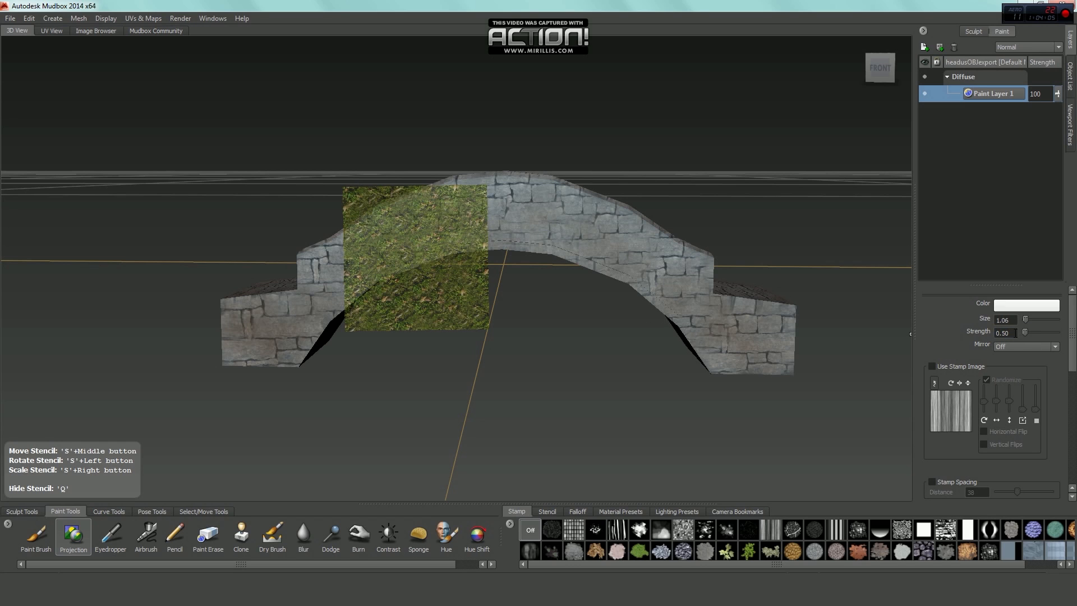
pyautogui.doubleClick(1010, 333)
pyautogui.write('1.')
pyautogui.press('Return')
pyautogui.press('q')
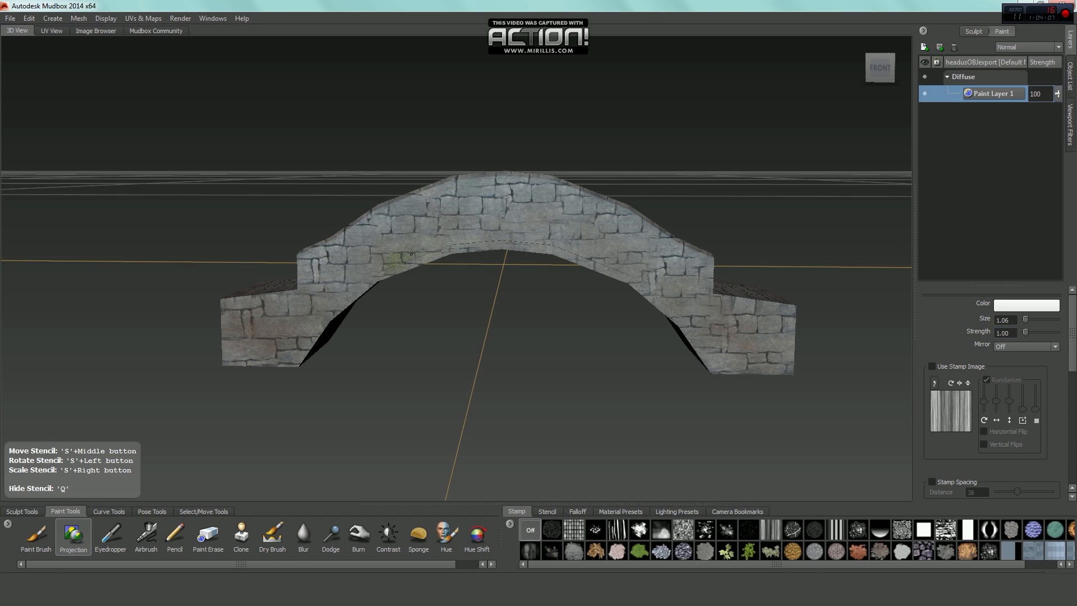
pyautogui.press('q')
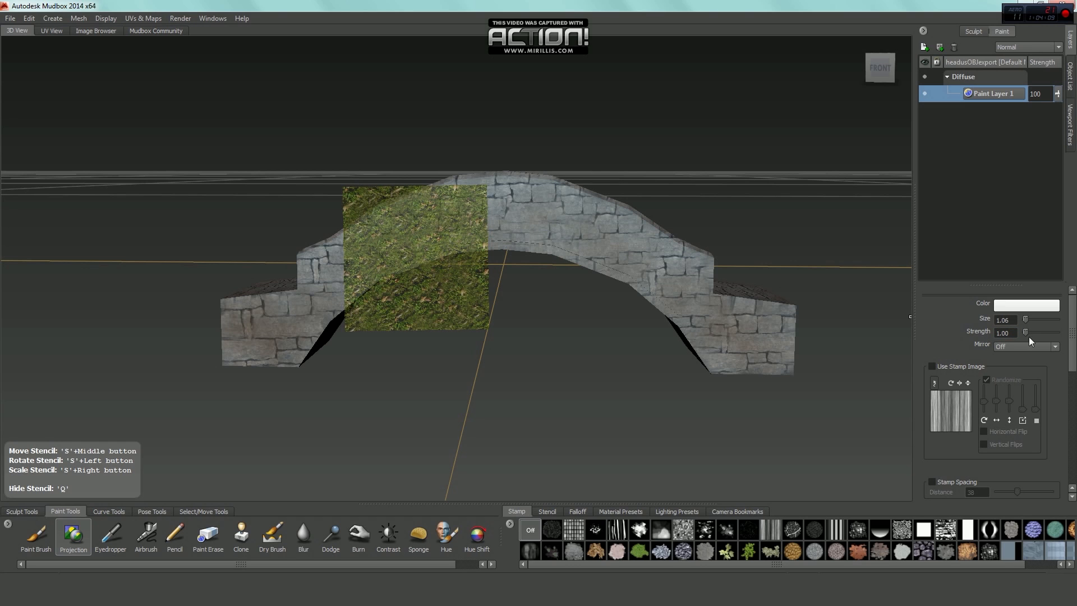
# Set the projection strength to 0.8 and project a patch of grass onto the front arch wall
pyautogui.doubleClick(1009, 333)
pyautogui.write('0.8')
pyautogui.press('Return')
pyautogui.press('q')
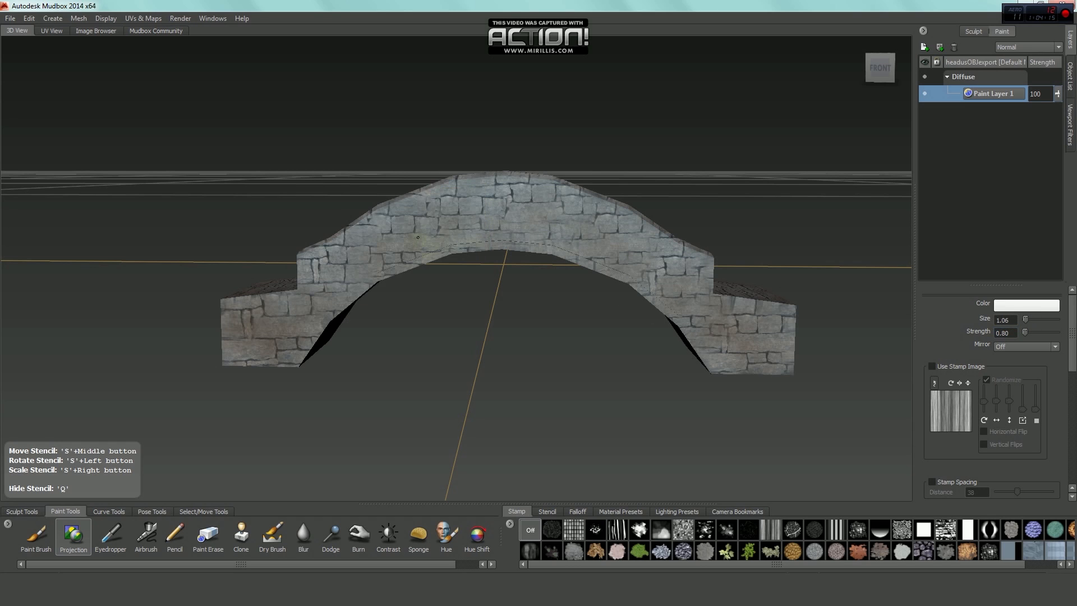
pyautogui.press('q')
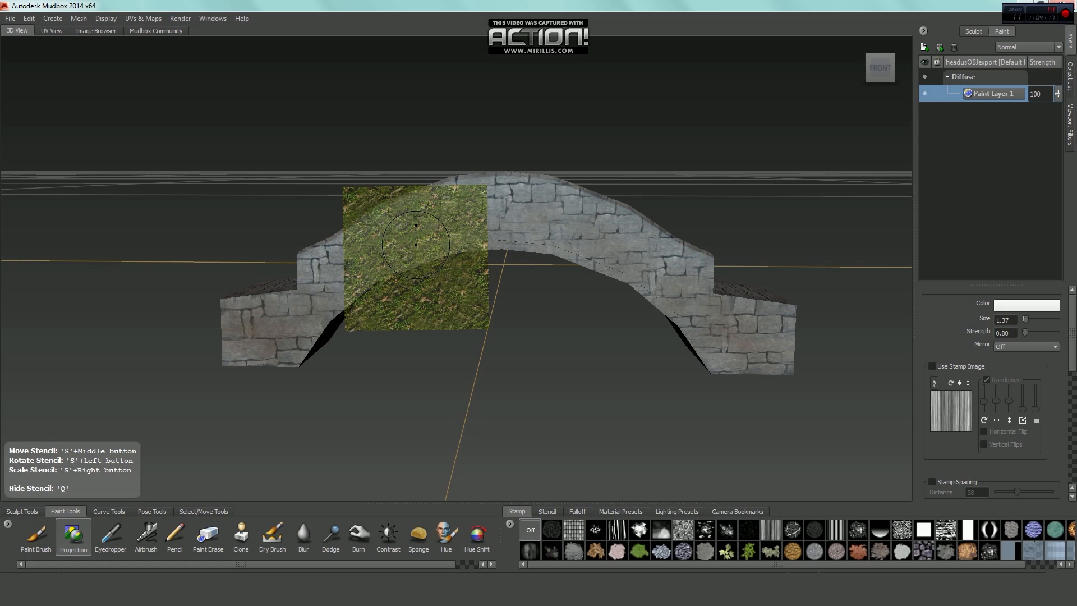
# Enlarge the brush to 1.59 and project faint grass along the lower left curve of the front arch
pyautogui.scroll(2, 443, 230)
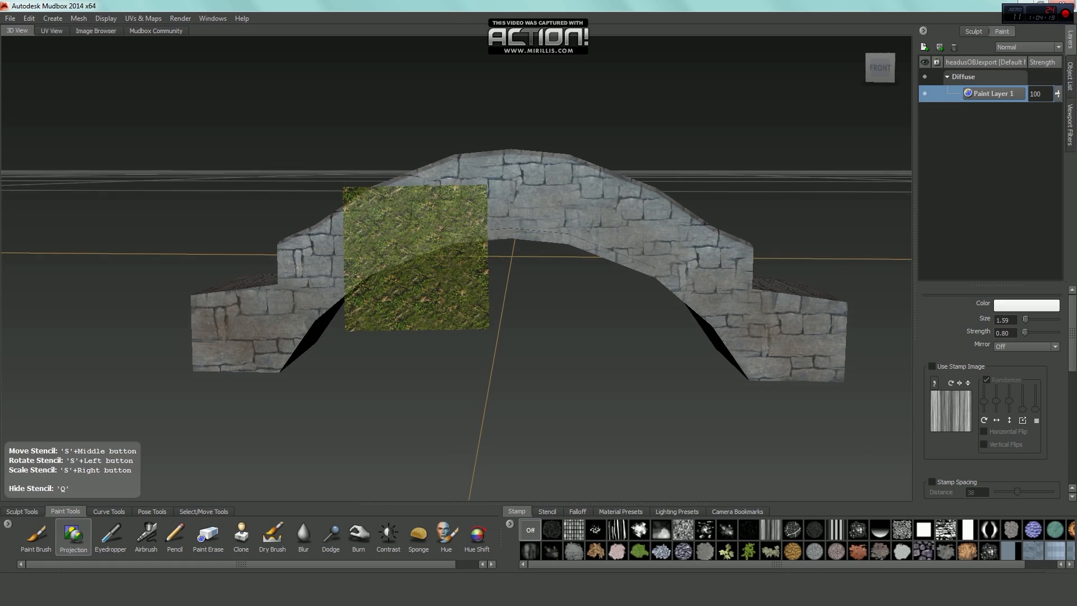
pyautogui.keyDown('alt'); pyautogui.moveTo(442, 231); pyautogui.dragTo(477, 194); pyautogui.keyUp('alt')
pyautogui.press('q')
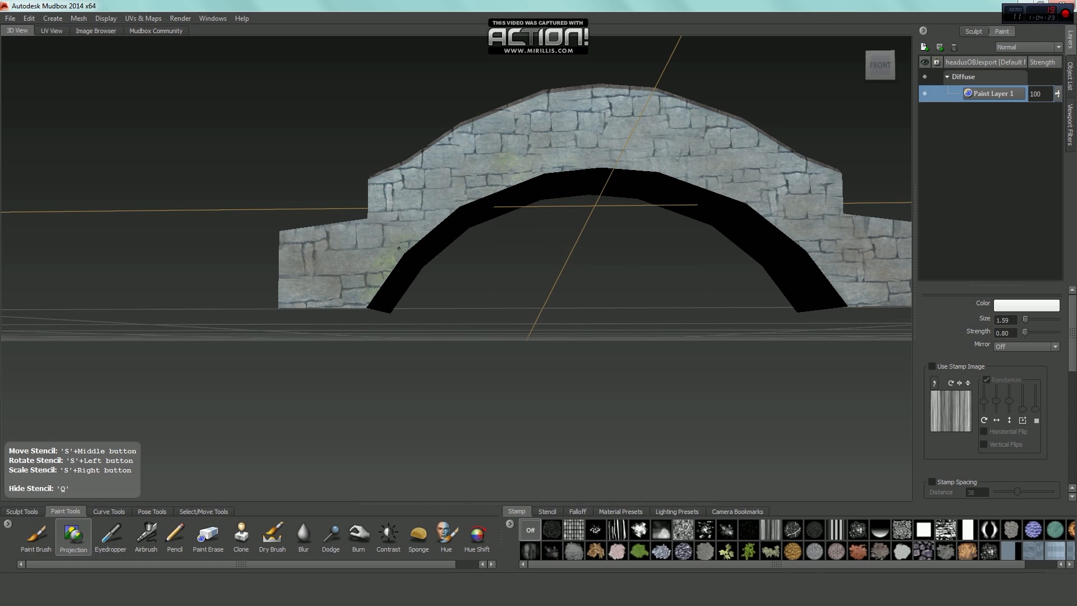
pyautogui.press('q')
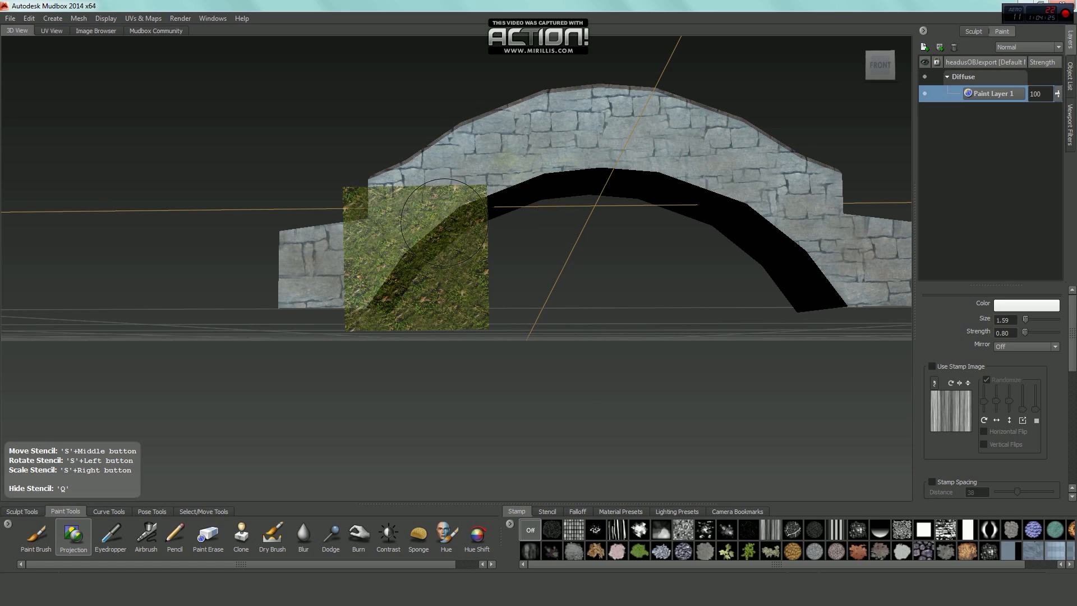
pyautogui.keyDown('alt'); pyautogui.moveTo(412, 266); pyautogui.dragTo(412, 243); pyautogui.keyUp('alt')
pyautogui.press('q')
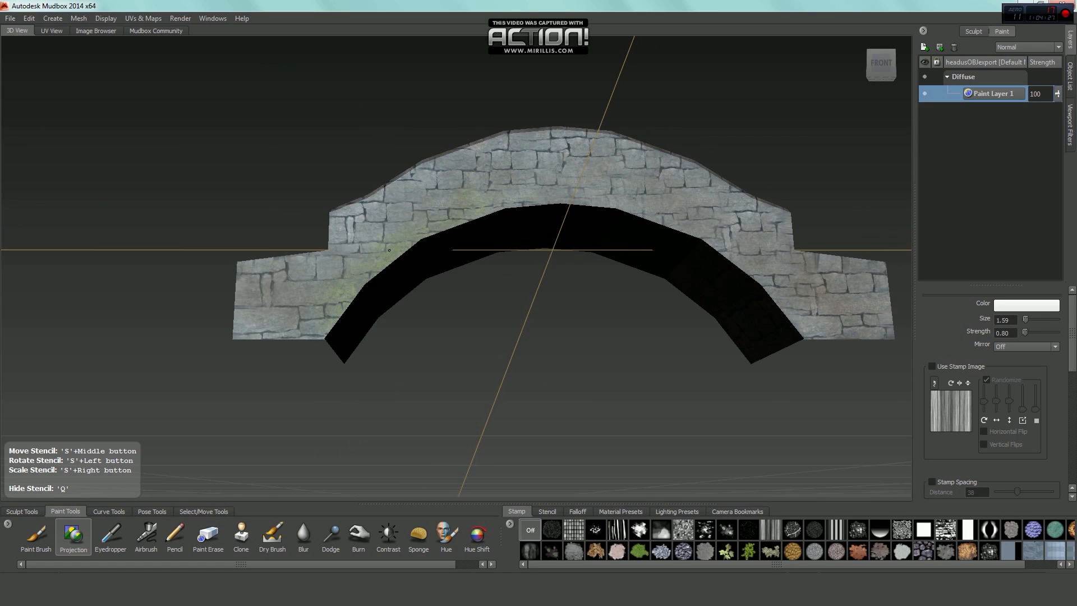
# Project more grass along the front wall's arch edge from the left side up to the crown
pyautogui.press('q')
pyautogui.moveTo(432, 239)
pyautogui.keyDown('alt'); pyautogui.mouseDown(button='middle')
pyautogui.moveTo(394, 257)
pyautogui.moveTo(450, 235)
pyautogui.moveTo(421, 241)
pyautogui.mouseUp(button='middle'); pyautogui.keyUp('alt')
pyautogui.press('q')
pyautogui.press('q')
pyautogui.press('q')
pyautogui.press('q')
pyautogui.press('q')
pyautogui.press('q')
pyautogui.press('q')
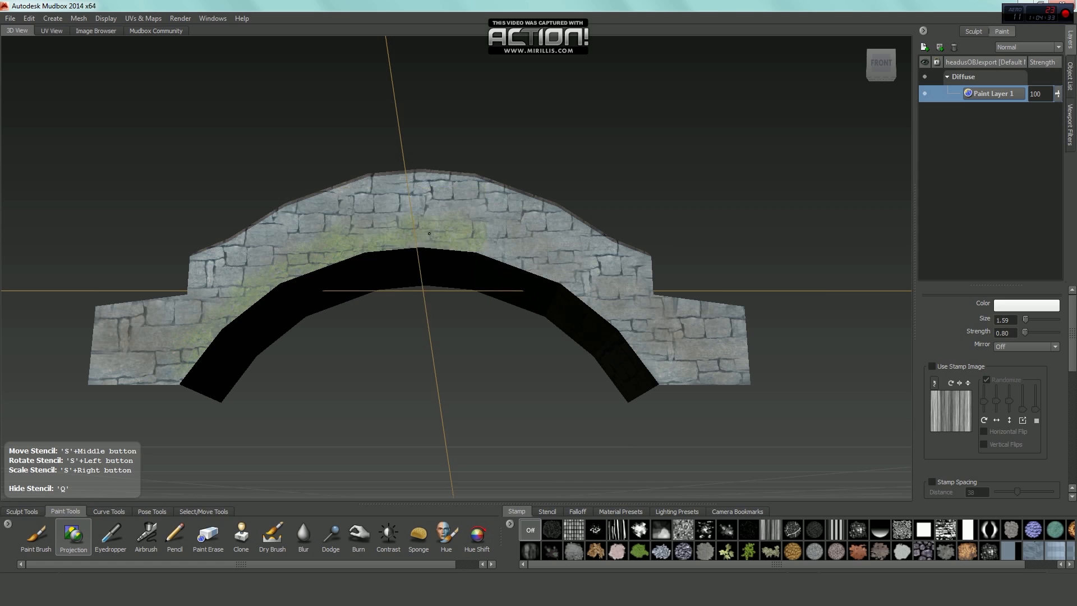
# Project grass along the right half of the front arch edge down to the foot of the arch
pyautogui.press('q')
pyautogui.keyDown('alt'); pyautogui.moveTo(484, 258); pyautogui.dragTo(377, 217, button='middle'); pyautogui.keyUp('alt')
pyautogui.press('q')
pyautogui.press('q')
pyautogui.moveTo(412, 209); pyautogui.dragTo(486, 282)
pyautogui.press('q')
pyautogui.press('q')
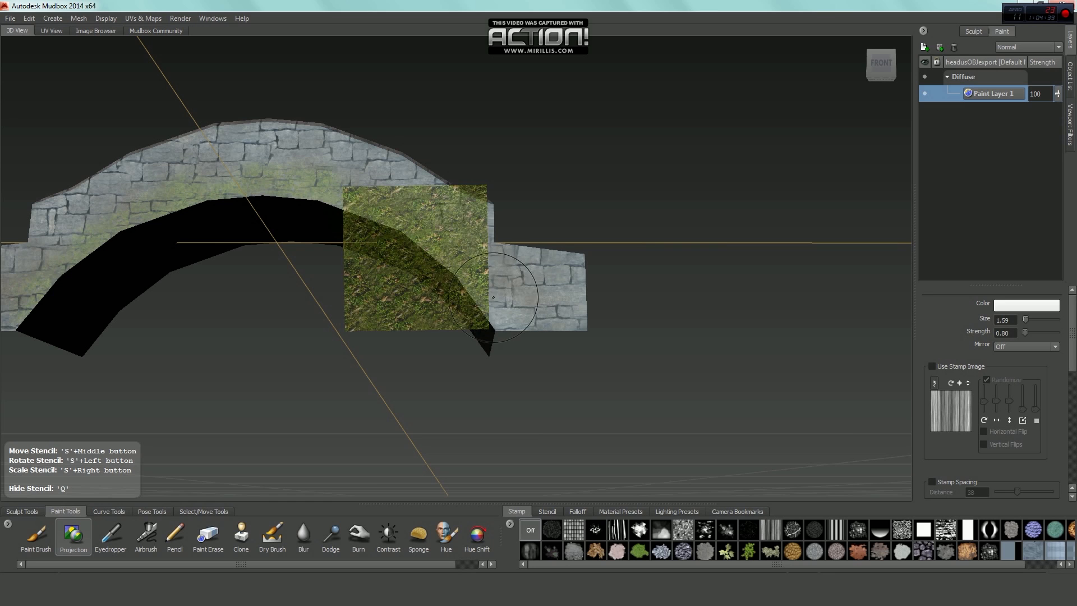
pyautogui.keyDown('alt'); pyautogui.moveTo(493, 306); pyautogui.dragTo(472, 287, button='middle'); pyautogui.keyUp('alt')
pyautogui.press('q')
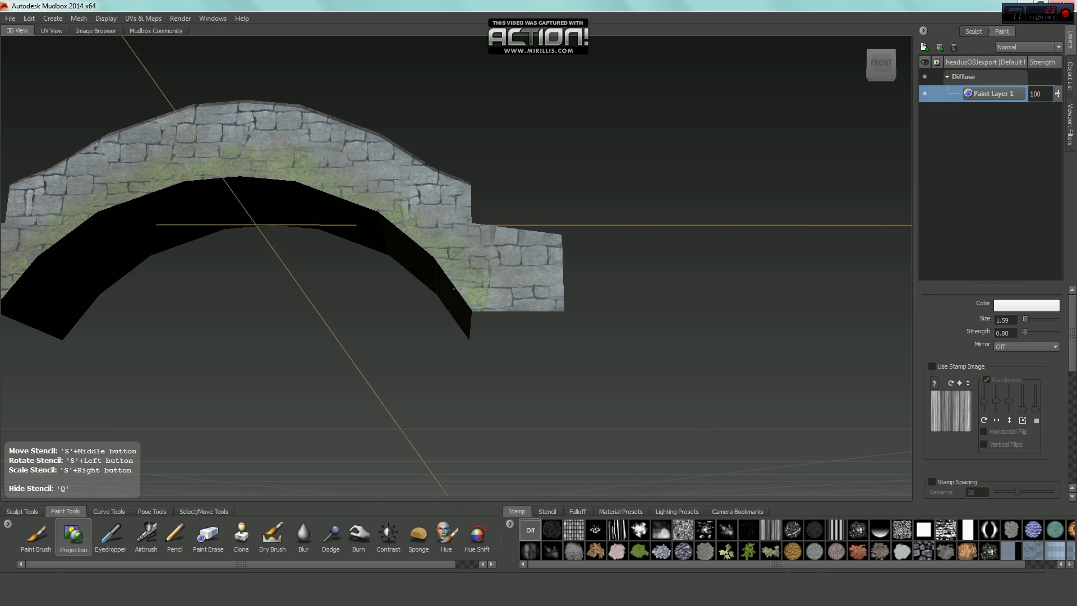
# Project grass onto the front face of the right end block, including its upper edge
pyautogui.press('q')
pyautogui.keyDown('alt'); pyautogui.moveTo(494, 243); pyautogui.dragTo(468, 248, button='middle'); pyautogui.keyUp('alt')
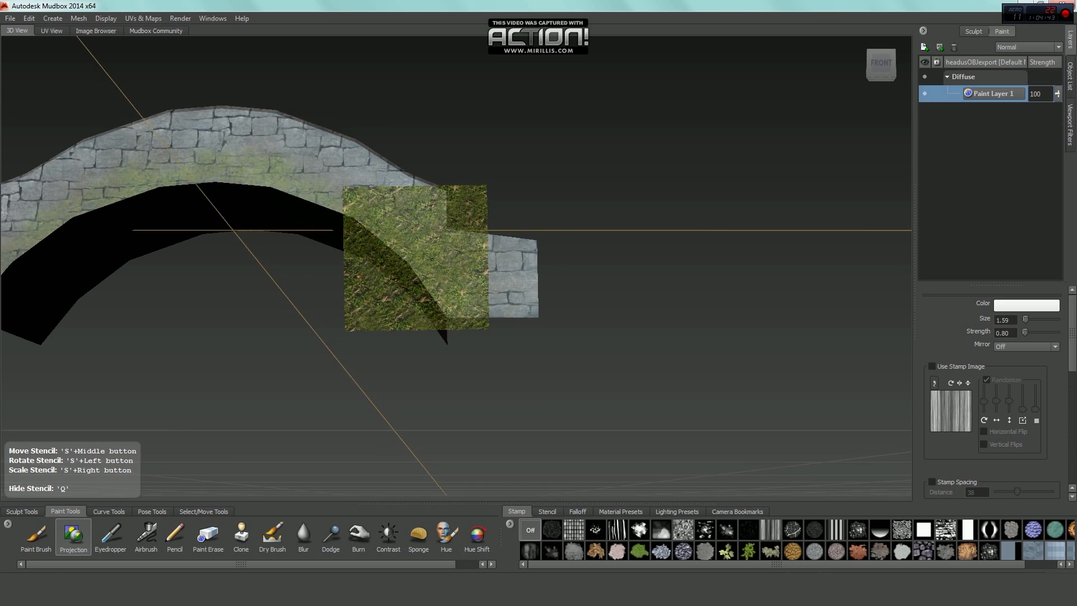
pyautogui.keyDown('alt'); pyautogui.moveTo(468, 247); pyautogui.dragTo(460, 281); pyautogui.keyUp('alt')
pyautogui.press('q')
pyautogui.press('q')
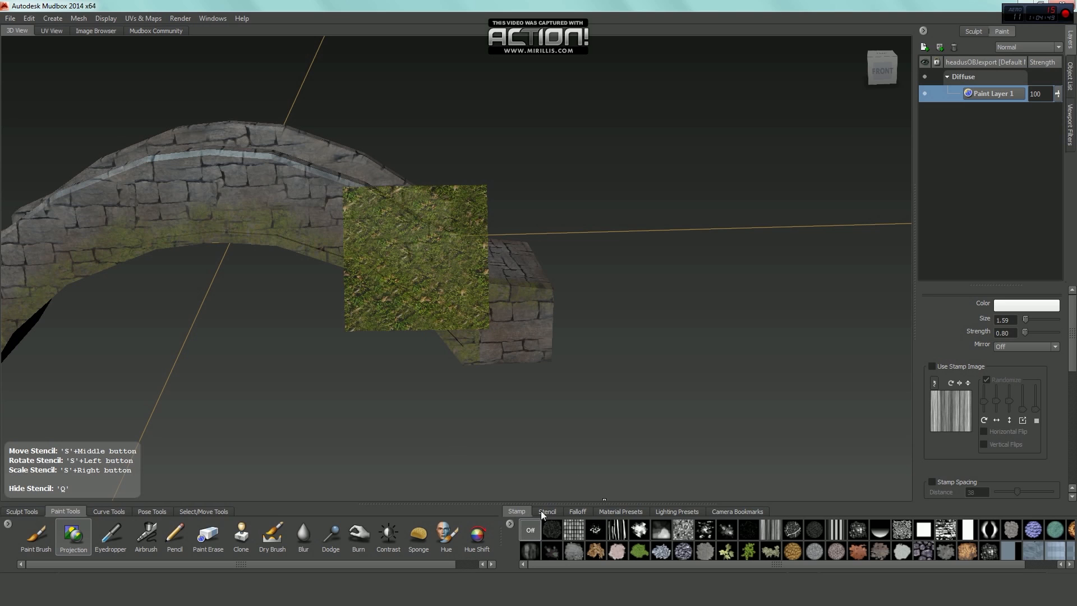
# Choose the blotchy black-and-white stamp image for the projection brush and turn off its randomization
pyautogui.click(952, 535)
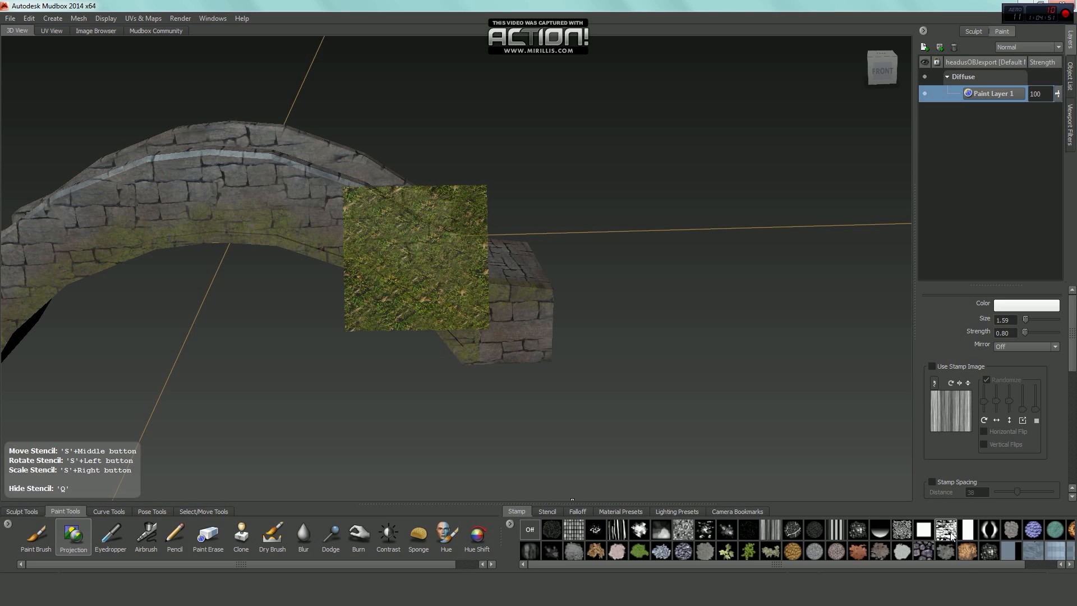
pyautogui.keyDown('alt'); pyautogui.moveTo(629, 337); pyautogui.dragTo(660, 298); pyautogui.keyUp('alt')
pyautogui.click(990, 378)
pyautogui.keyDown('alt'); pyautogui.moveTo(400, 287); pyautogui.dragTo(468, 324, button='middle'); pyautogui.keyUp('alt')
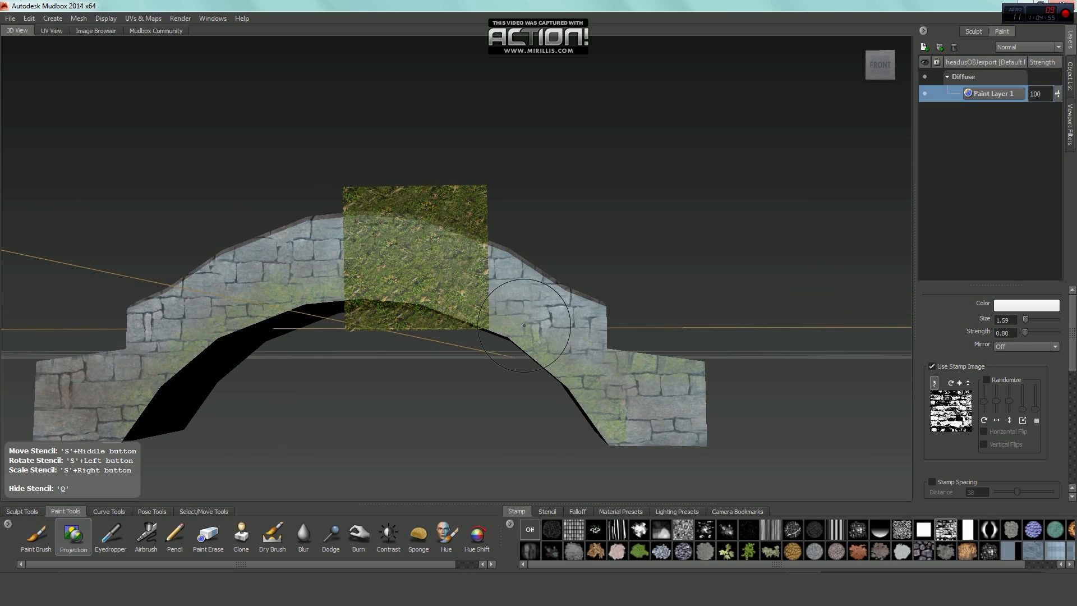
# Project stamped grass patches over the upper front wall, the right side of the arch and its left end
pyautogui.keyDown('alt'); pyautogui.moveTo(421, 274); pyautogui.dragTo(444, 251); pyautogui.keyUp('alt')
pyautogui.press('q')
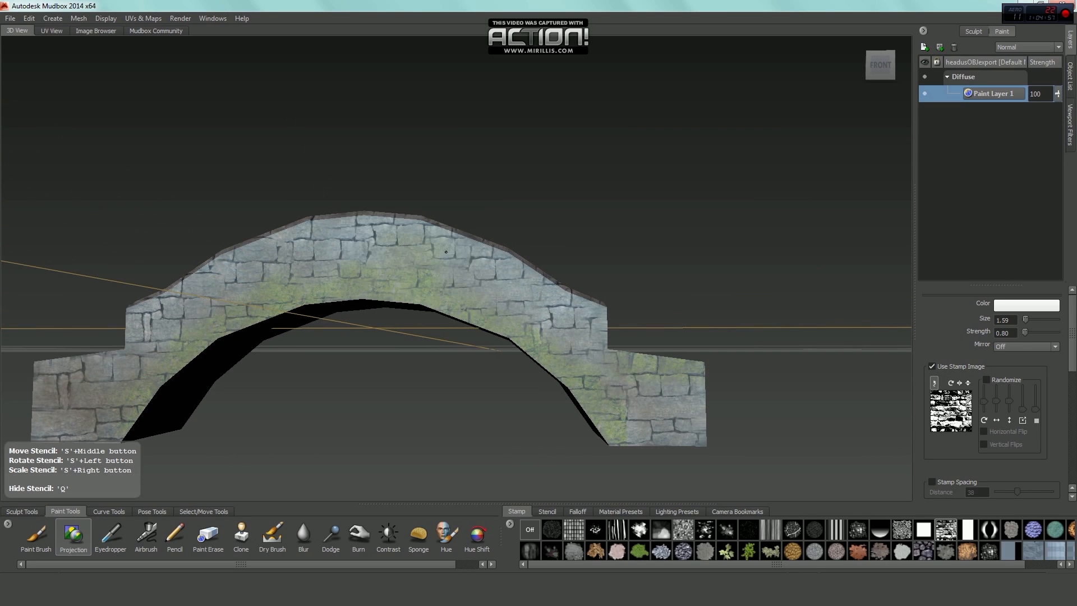
pyautogui.keyDown('alt'); pyautogui.moveTo(492, 288); pyautogui.dragTo(358, 269, button='middle'); pyautogui.keyUp('alt')
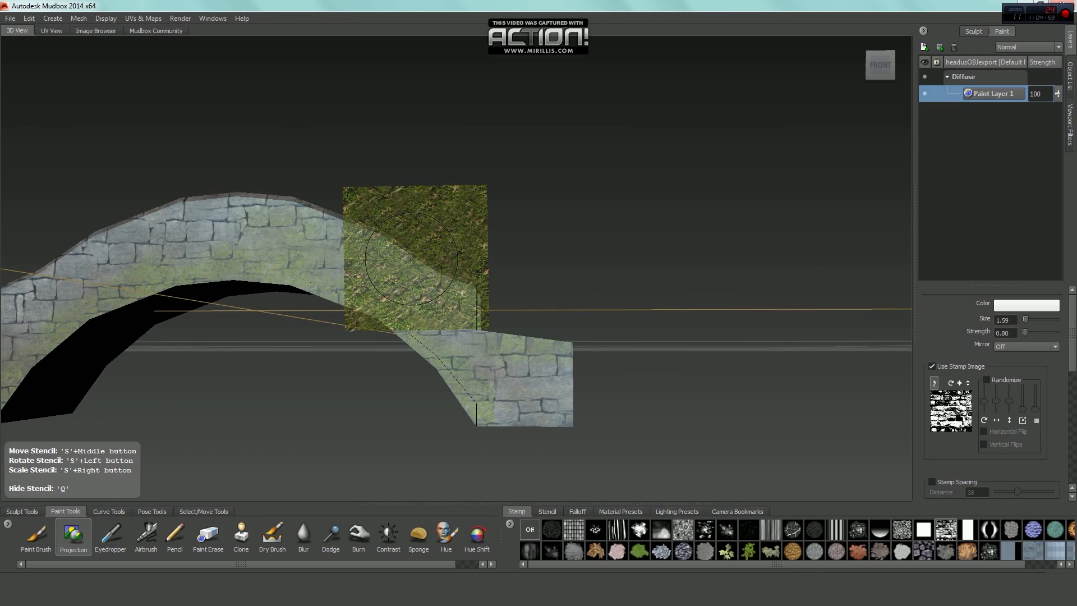
pyautogui.keyDown('alt'); pyautogui.moveTo(453, 281); pyautogui.dragTo(396, 262); pyautogui.keyUp('alt')
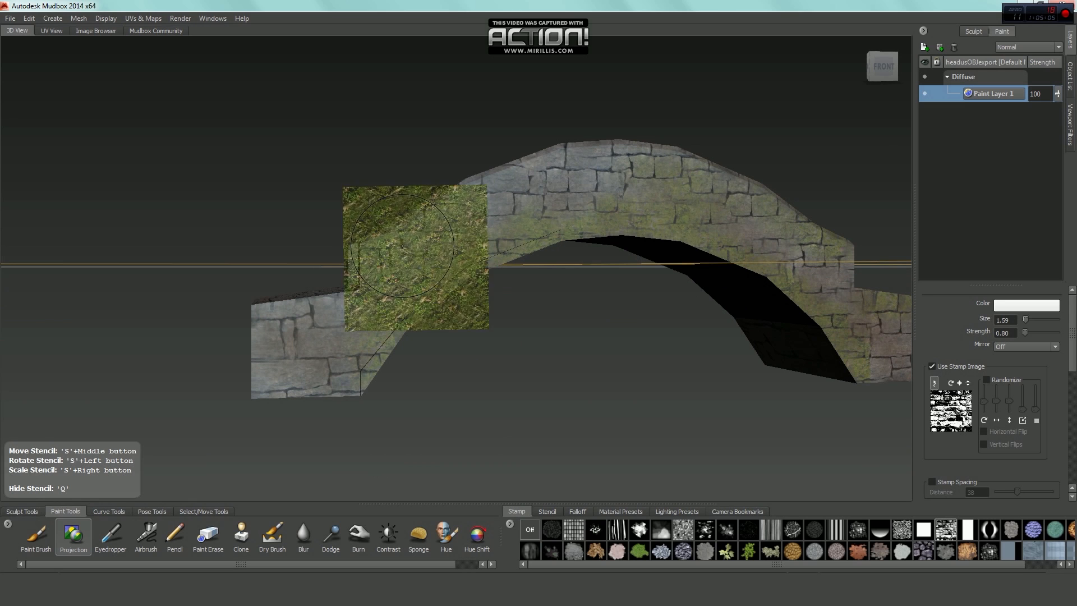
pyautogui.press('q')
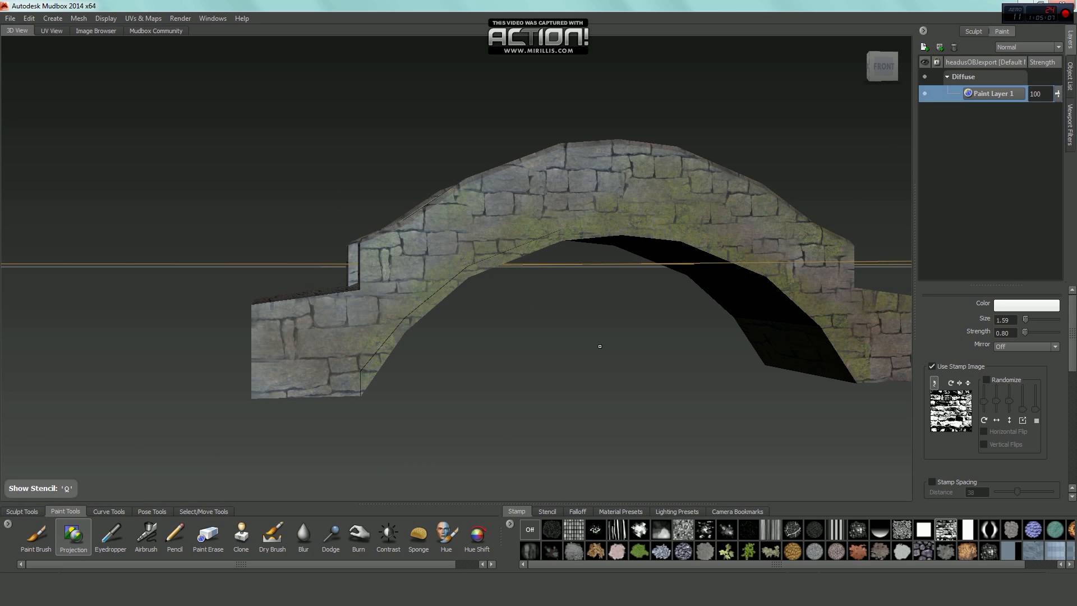
# Project grass patches onto the top of the left end block and along the walkway to the crown
pyautogui.keyDown('alt'); pyautogui.moveTo(600, 346); pyautogui.dragTo(535, 387); pyautogui.keyUp('alt')
pyautogui.press('q')
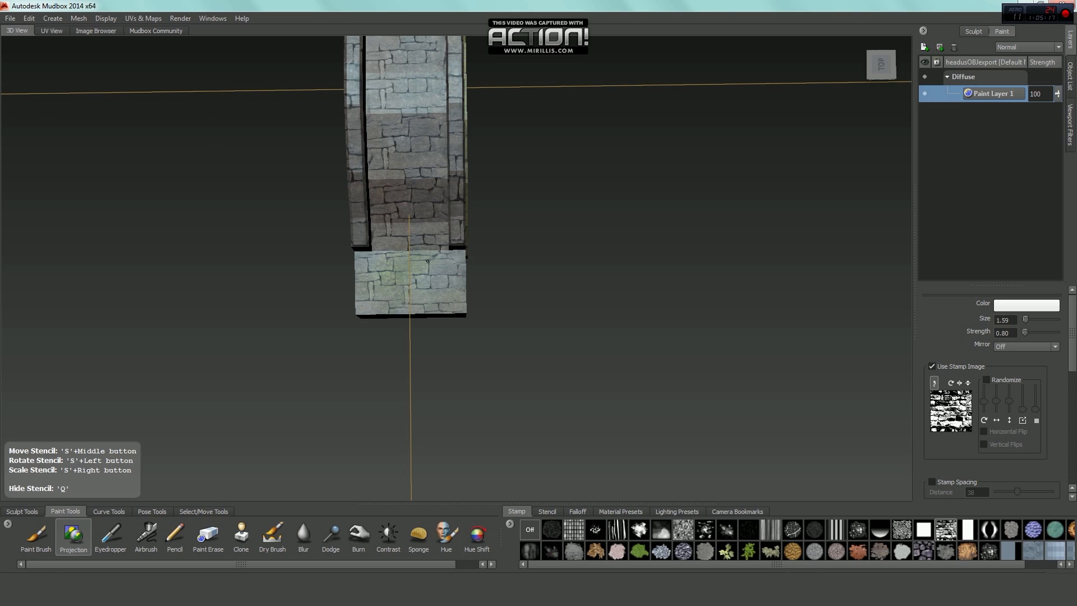
pyautogui.keyDown('alt'); pyautogui.moveTo(399, 210); pyautogui.dragTo(427, 282); pyautogui.keyUp('alt')
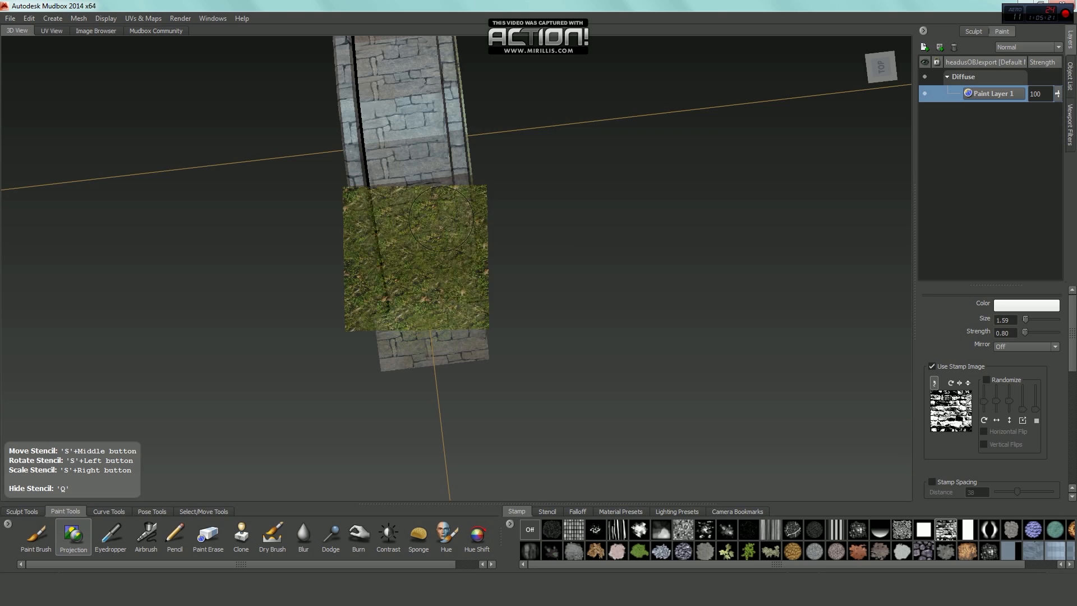
pyautogui.moveTo(441, 219)
pyautogui.keyDown('alt'); pyautogui.mouseDown()
pyautogui.moveTo(442, 253)
pyautogui.moveTo(423, 286)
pyautogui.moveTo(399, 248)
pyautogui.mouseUp(); pyautogui.keyUp('alt')
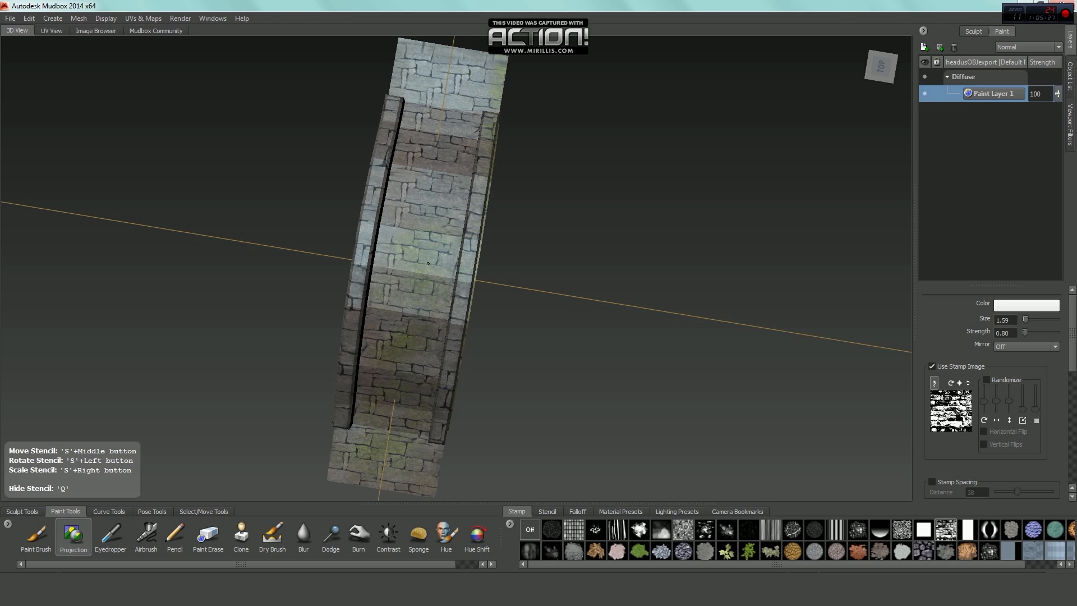
# Project grass onto the rest of the walkway and over the top and edges of the right end block
pyautogui.keyDown('alt'); pyautogui.moveTo(428, 264); pyautogui.dragTo(368, 233); pyautogui.keyUp('alt')
pyautogui.keyDown('alt'); pyautogui.moveTo(368, 233); pyautogui.dragTo(196, 180, button='middle'); pyautogui.keyUp('alt')
pyautogui.keyDown('alt'); pyautogui.moveTo(365, 253); pyautogui.dragTo(404, 259, button='right'); pyautogui.keyUp('alt')
pyautogui.keyDown('alt'); pyautogui.moveTo(412, 261); pyautogui.dragTo(429, 280); pyautogui.keyUp('alt')
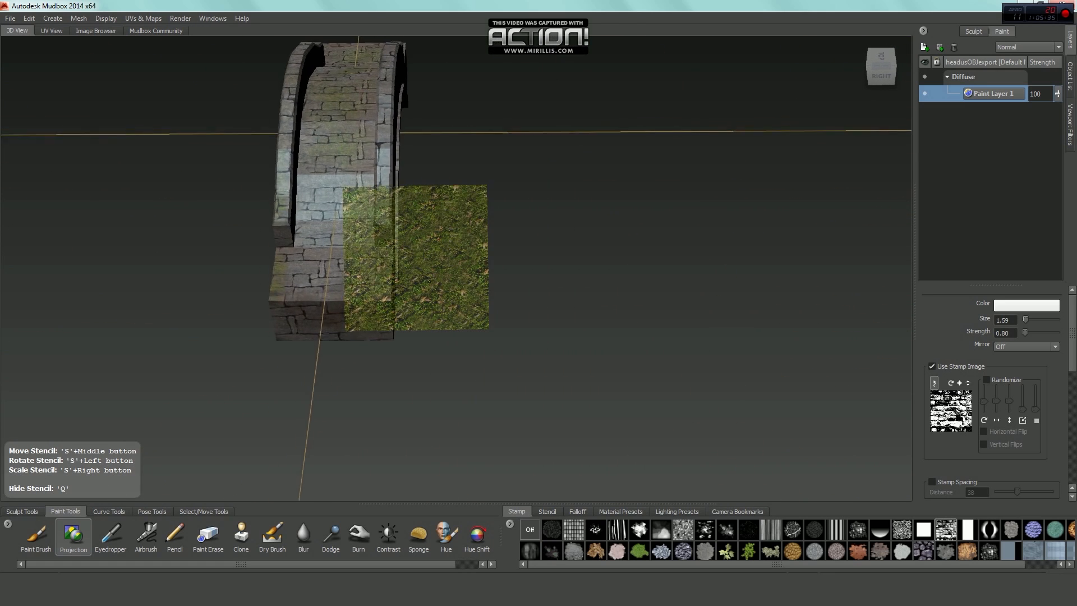
pyautogui.moveTo(429, 280)
pyautogui.keyDown('alt'); pyautogui.mouseDown(button='middle')
pyautogui.moveTo(533, 286)
pyautogui.moveTo(509, 281)
pyautogui.moveTo(520, 285)
pyautogui.mouseUp(button='middle'); pyautogui.keyUp('alt')
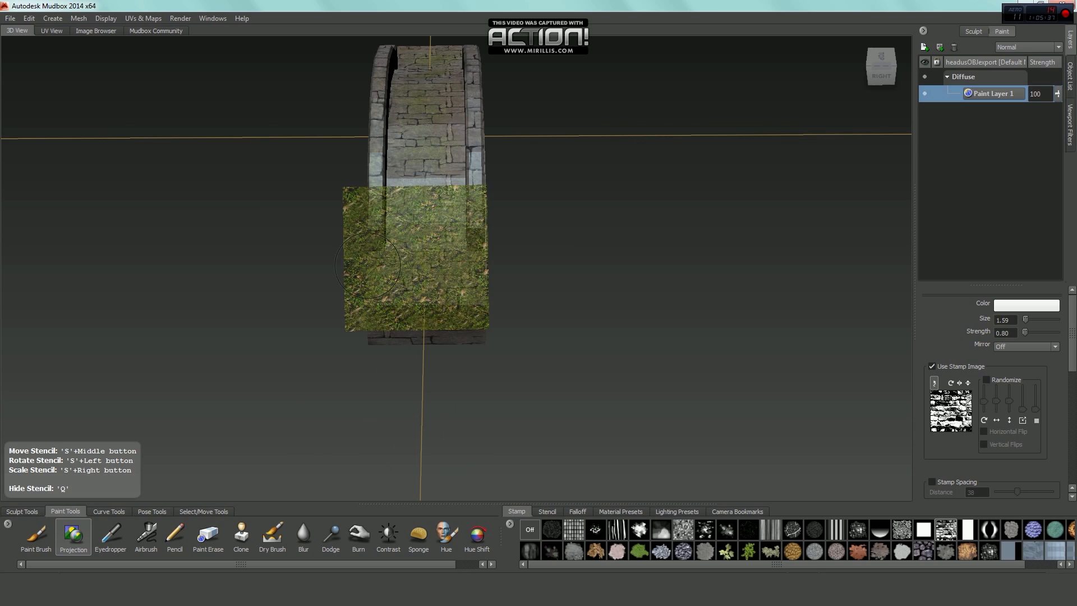
pyautogui.press('q')
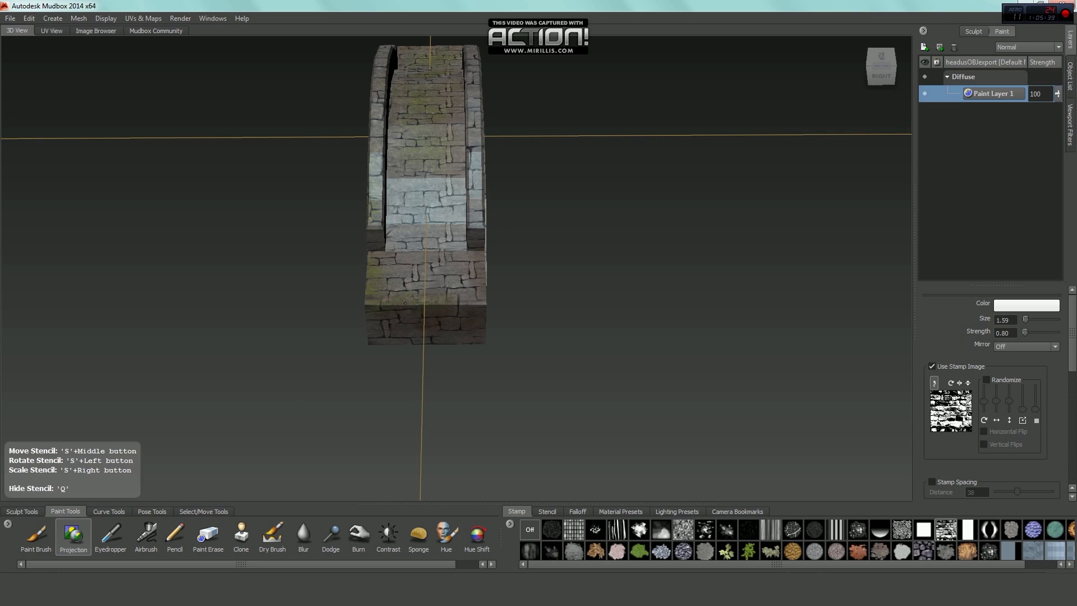
pyautogui.press('q')
pyautogui.press('q')
pyautogui.press('q')
pyautogui.keyDown('alt'); pyautogui.moveTo(482, 258); pyautogui.dragTo(475, 255, button='middle'); pyautogui.keyUp('alt')
pyautogui.press('q')
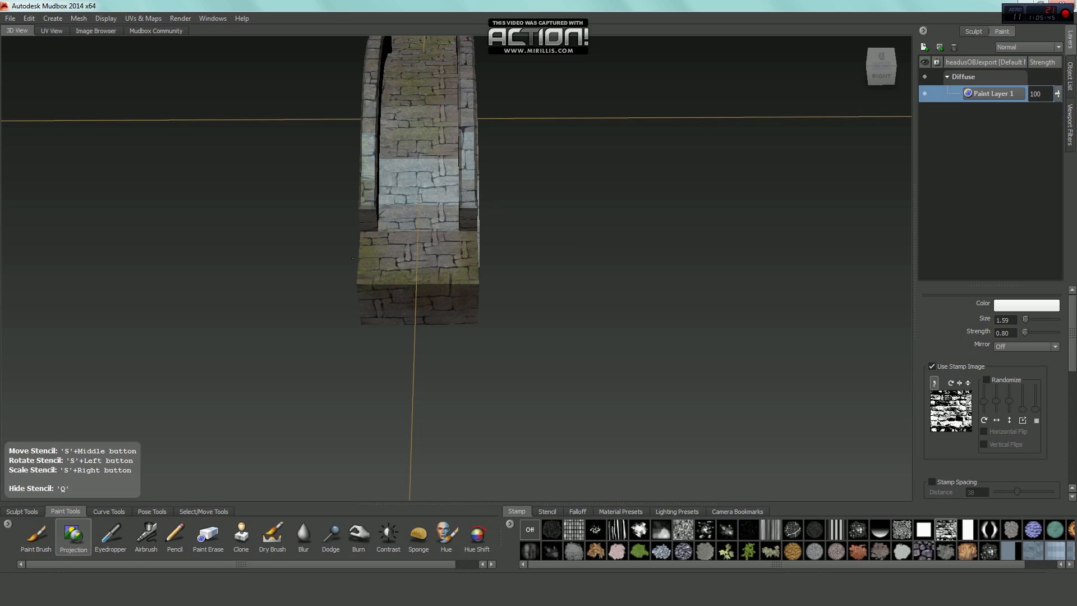
# Project more grass around the front corner and upper edge of the right end block
pyautogui.keyDown('alt'); pyautogui.moveTo(371, 276); pyautogui.dragTo(435, 231); pyautogui.keyUp('alt')
pyautogui.press('q')
pyautogui.keyDown('alt'); pyautogui.moveTo(371, 256); pyautogui.dragTo(558, 268); pyautogui.keyUp('alt')
pyautogui.press('q')
pyautogui.press('q')
pyautogui.press('q')
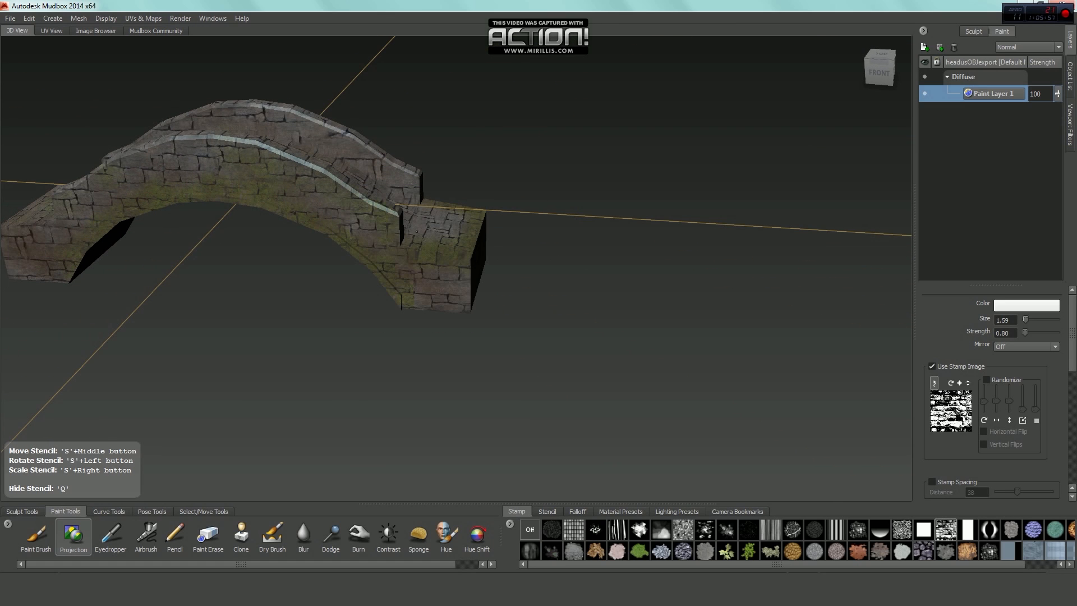
# Project grass along the walkway and front parapet from the right end block across to the left end block
pyautogui.press('q')
pyautogui.moveTo(417, 232)
pyautogui.keyDown('alt'); pyautogui.mouseDown()
pyautogui.moveTo(468, 281)
pyautogui.moveTo(421, 252)
pyautogui.mouseUp(); pyautogui.keyUp('alt')
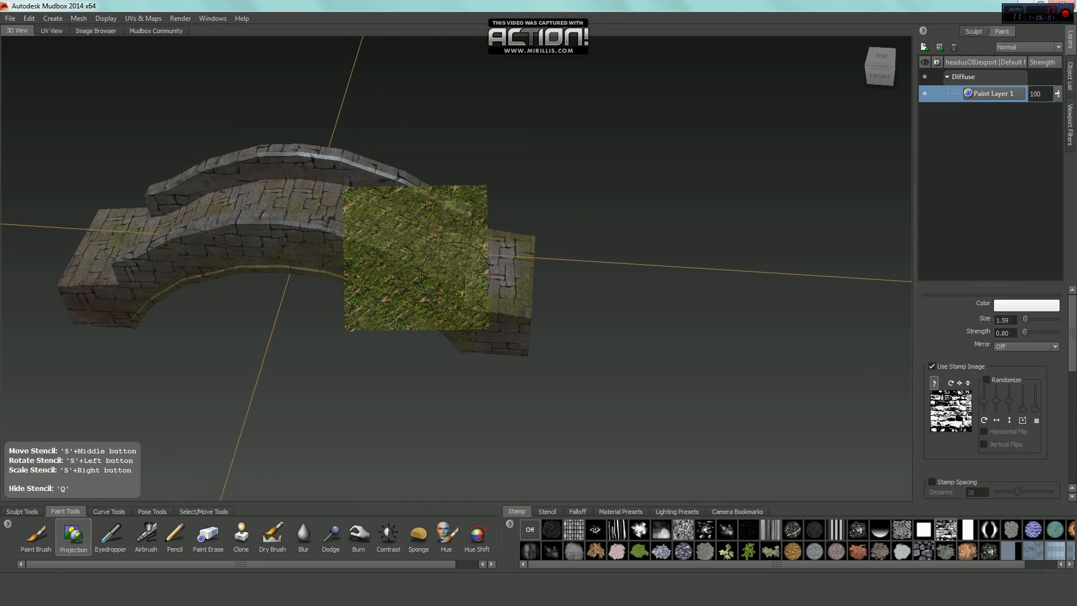
pyautogui.press('q')
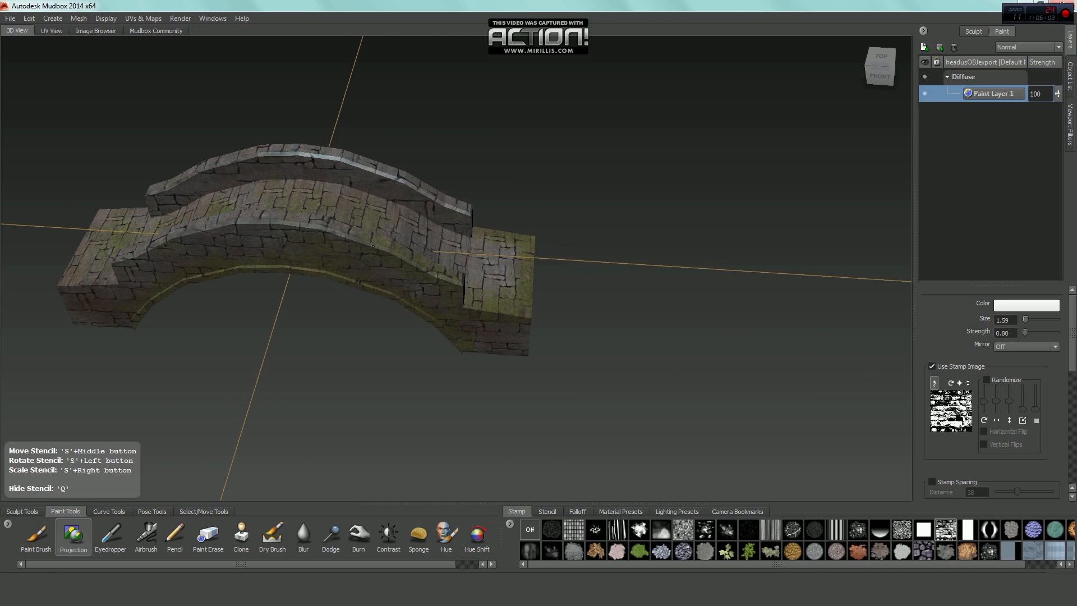
pyautogui.keyDown('alt'); pyautogui.moveTo(373, 246); pyautogui.dragTo(470, 261, button='middle'); pyautogui.keyUp('alt')
pyautogui.moveTo(469, 260); pyautogui.dragTo(449, 245)
pyautogui.keyDown('alt'); pyautogui.moveTo(449, 246); pyautogui.dragTo(547, 256, button='middle'); pyautogui.keyUp('alt')
pyautogui.moveTo(418, 254); pyautogui.dragTo(450, 250)
pyautogui.moveTo(449, 250)
pyautogui.keyDown('alt'); pyautogui.mouseDown(button='middle')
pyautogui.moveTo(599, 234)
pyautogui.moveTo(561, 233)
pyautogui.mouseUp(button='middle'); pyautogui.keyUp('alt')
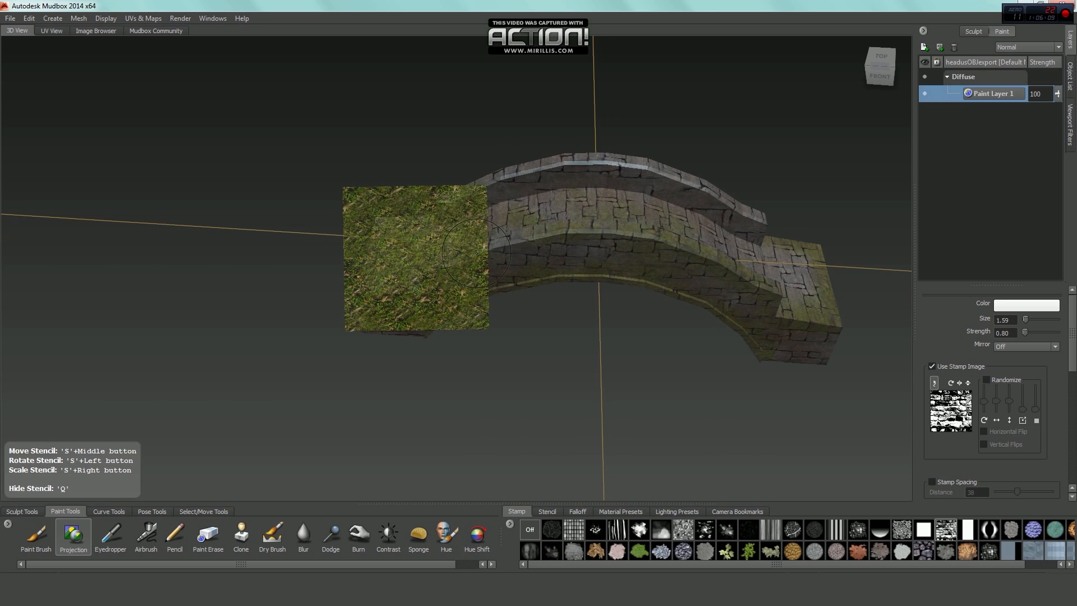
pyautogui.moveTo(443, 252); pyautogui.dragTo(460, 268)
pyautogui.press('q')
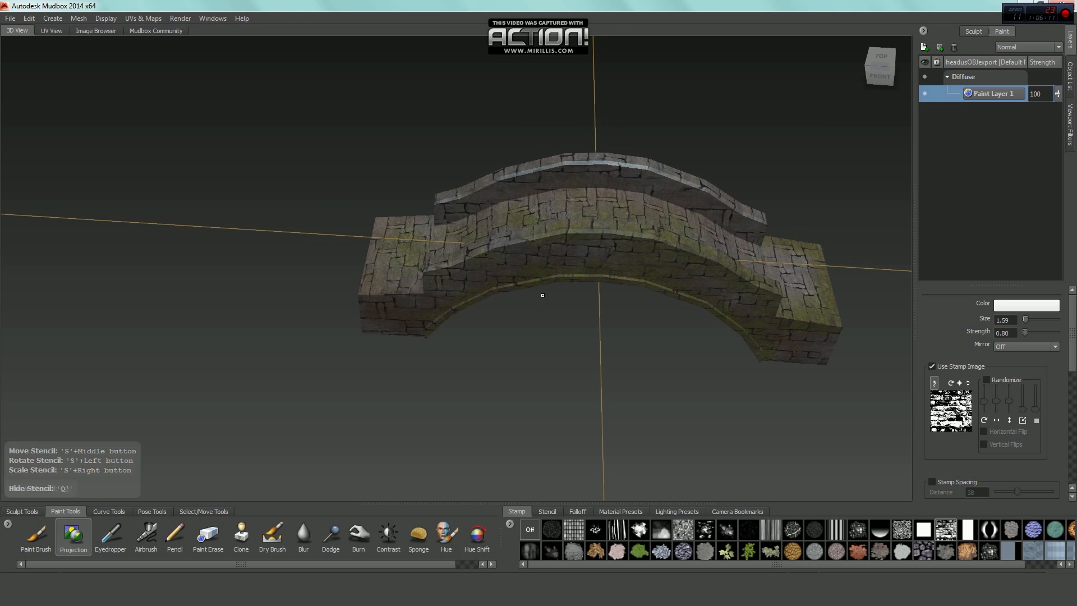
# Project grass with the stencil along the back parapet, from its left end over the crown to the right end
pyautogui.keyDown('alt'); pyautogui.moveTo(541, 293); pyautogui.dragTo(605, 326); pyautogui.keyUp('alt')
pyautogui.press('q')
pyautogui.moveTo(605, 326)
pyautogui.keyDown('alt'); pyautogui.mouseDown(button='middle')
pyautogui.moveTo(631, 292)
pyautogui.moveTo(634, 262)
pyautogui.moveTo(753, 259)
pyautogui.mouseUp(button='middle'); pyautogui.keyUp('alt')
pyautogui.moveTo(463, 258); pyautogui.dragTo(543, 242)
pyautogui.keyDown('alt'); pyautogui.moveTo(544, 242); pyautogui.dragTo(463, 259, button='middle'); pyautogui.keyUp('alt')
pyautogui.moveTo(463, 259); pyautogui.dragTo(406, 272)
pyautogui.keyDown('alt'); pyautogui.moveTo(559, 259); pyautogui.dragTo(473, 252, button='middle'); pyautogui.keyUp('alt')
pyautogui.moveTo(473, 251); pyautogui.dragTo(477, 261)
pyautogui.keyDown('alt'); pyautogui.moveTo(484, 251); pyautogui.dragTo(412, 223, button='middle'); pyautogui.keyUp('alt')
pyautogui.moveTo(411, 224); pyautogui.dragTo(412, 223)
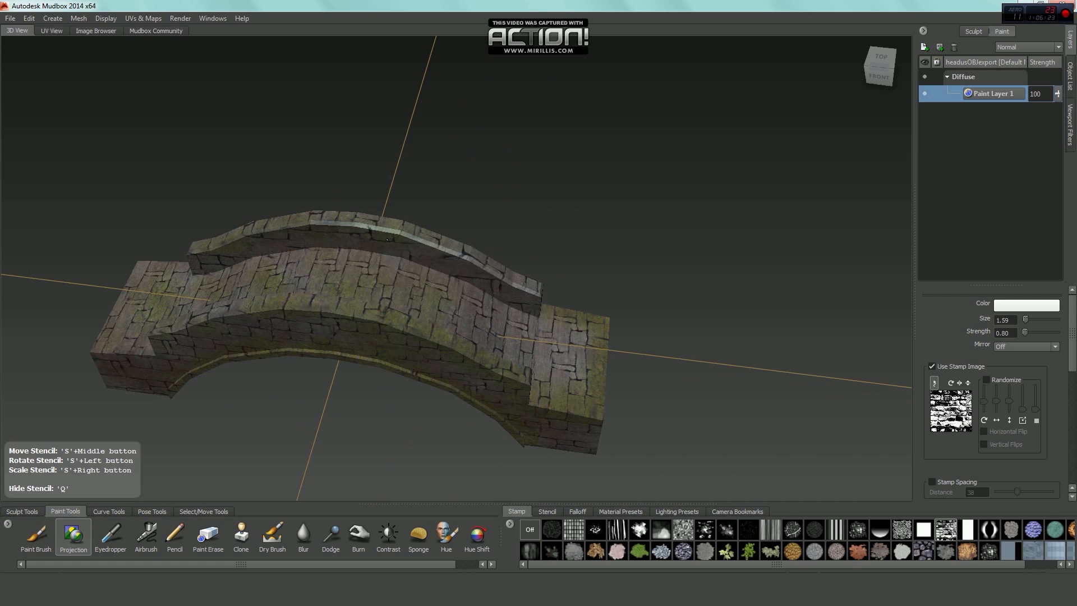
pyautogui.moveTo(464, 271); pyautogui.dragTo(464, 271)
pyautogui.keyDown('alt'); pyautogui.moveTo(464, 271); pyautogui.dragTo(440, 258, button='middle'); pyautogui.keyUp('alt')
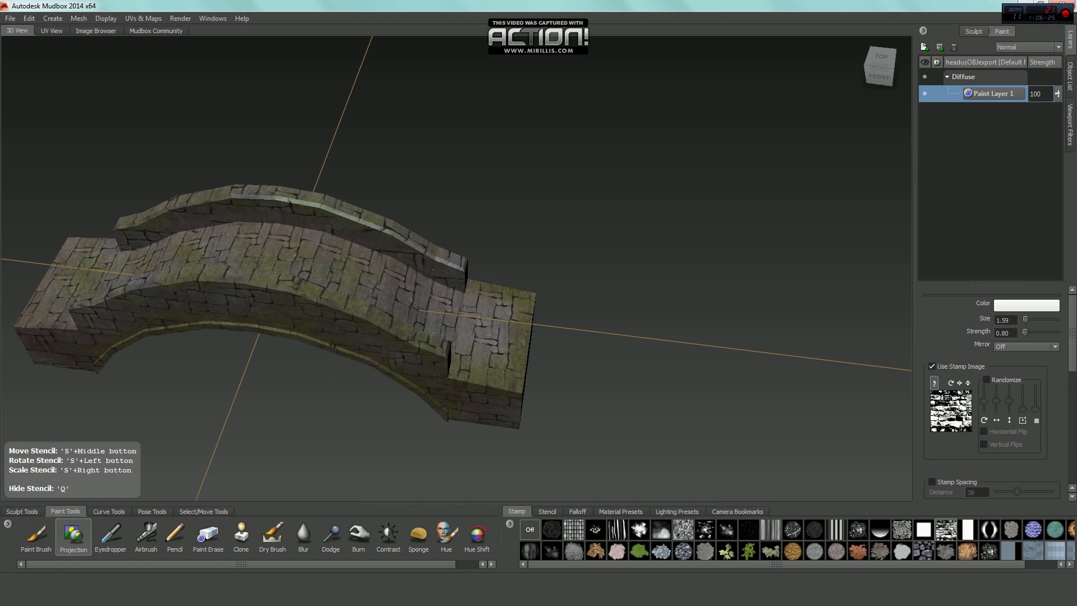
pyautogui.keyDown('alt'); pyautogui.moveTo(454, 285); pyautogui.dragTo(387, 291); pyautogui.keyUp('alt')
pyautogui.press('q')
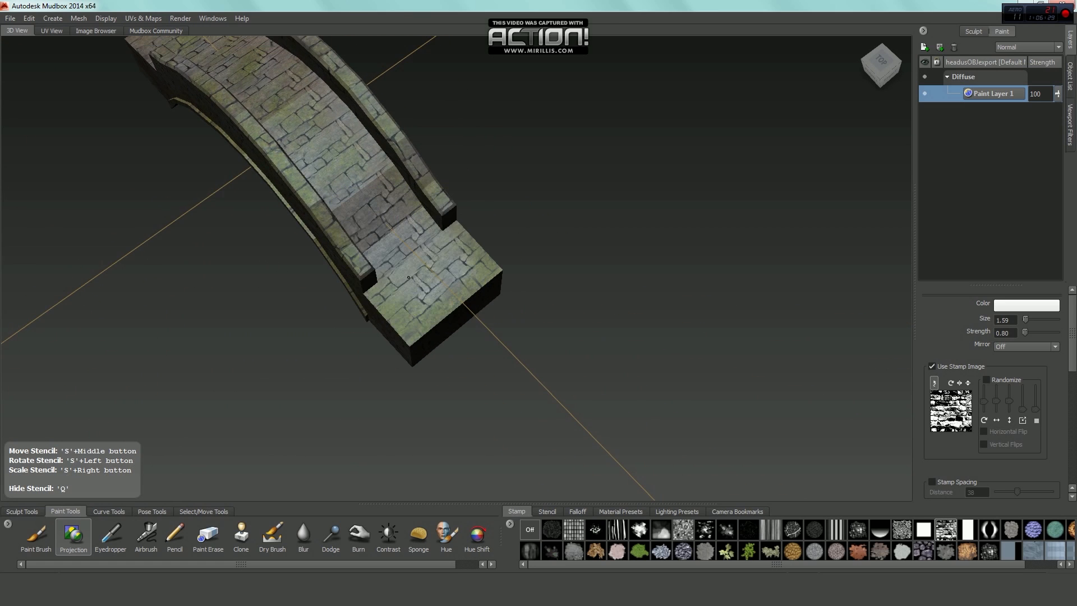
# Create a new 2048 paint layer on the Bump Map channel, saved as TIFF 8 bit RGBA, and make it active
pyautogui.keyDown('alt'); pyautogui.moveTo(391, 241); pyautogui.dragTo(466, 363); pyautogui.keyUp('alt')
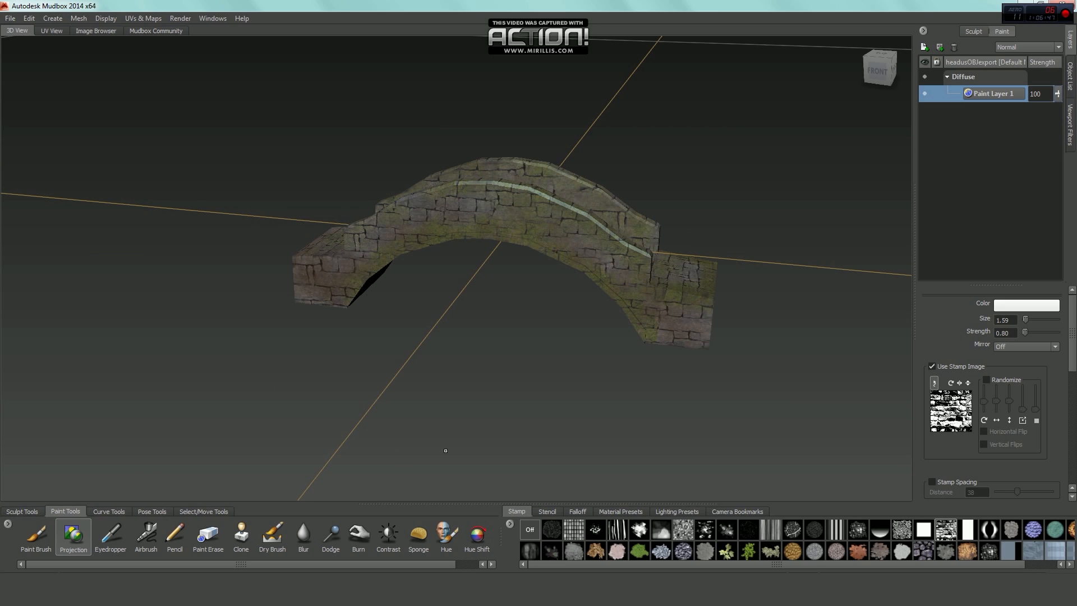
pyautogui.keyDown('alt'); pyautogui.moveTo(593, 310); pyautogui.dragTo(554, 357); pyautogui.keyUp('alt')
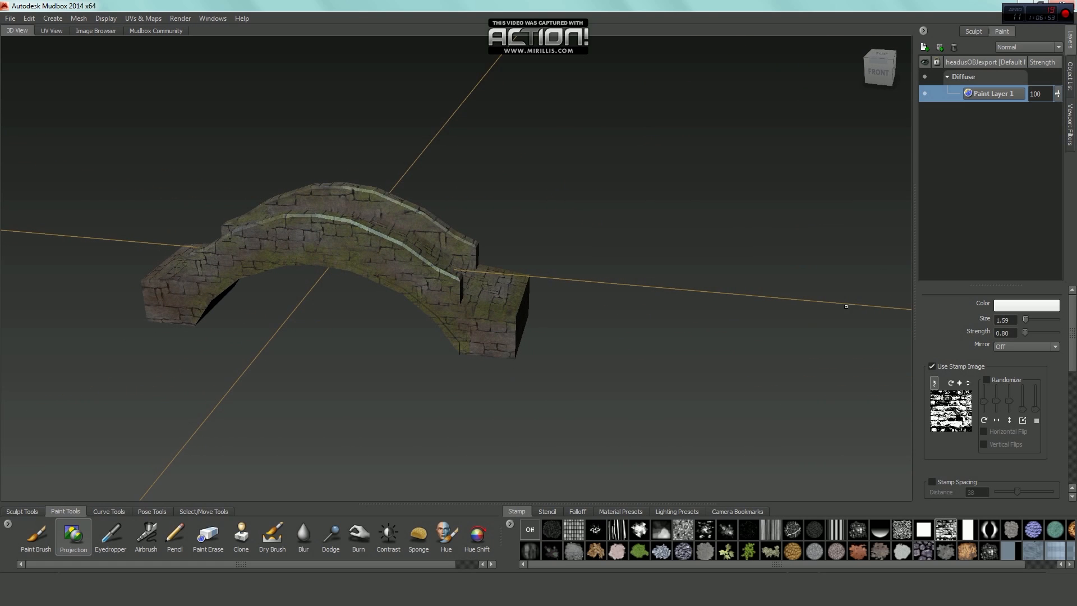
pyautogui.click(926, 45)
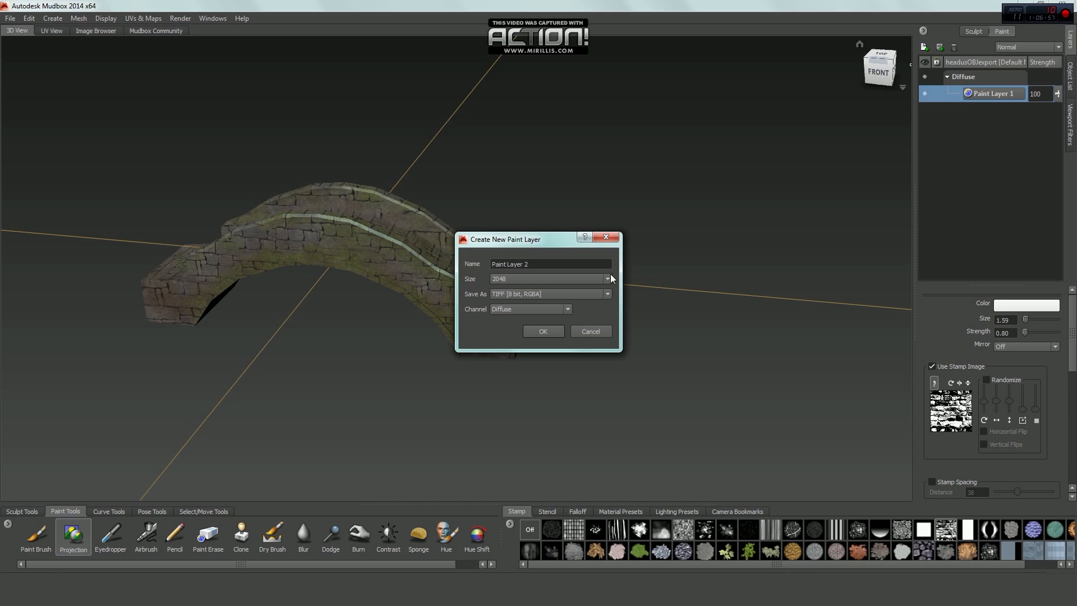
pyautogui.click(533, 313)
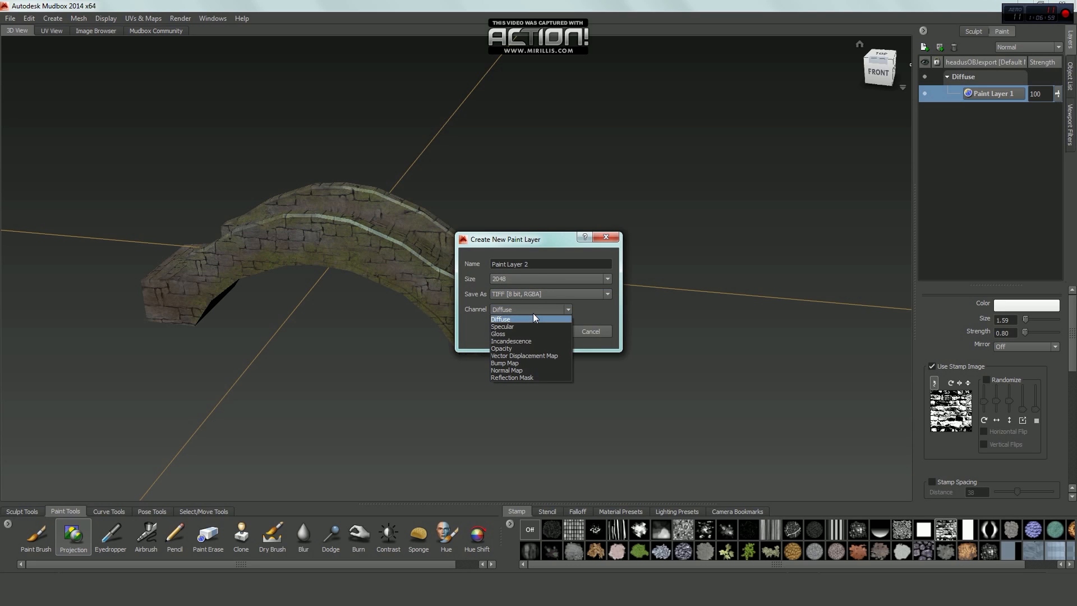
pyautogui.click(523, 363)
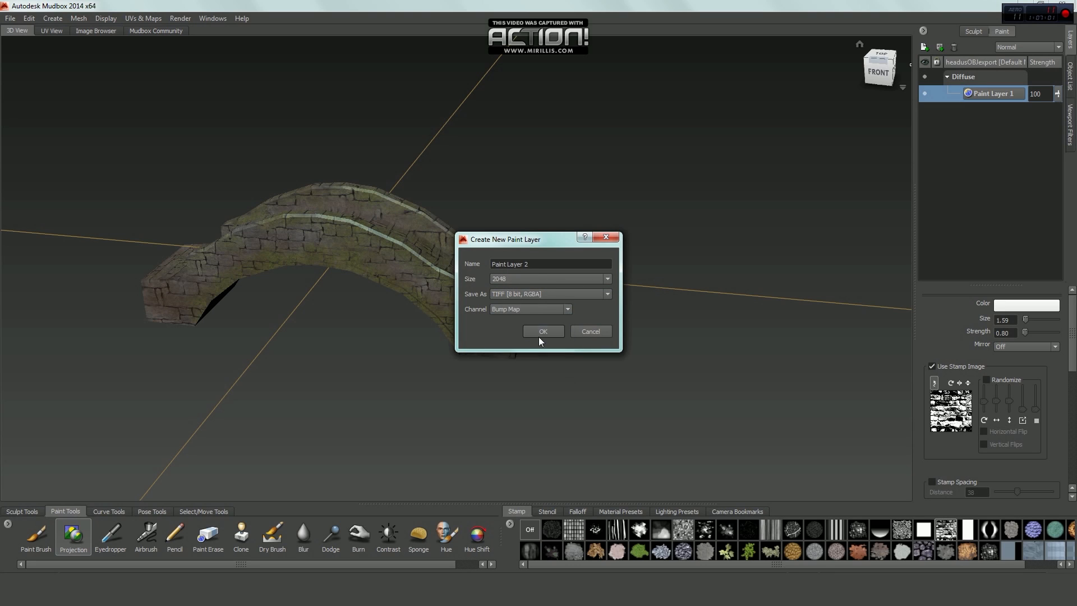
pyautogui.click(542, 330)
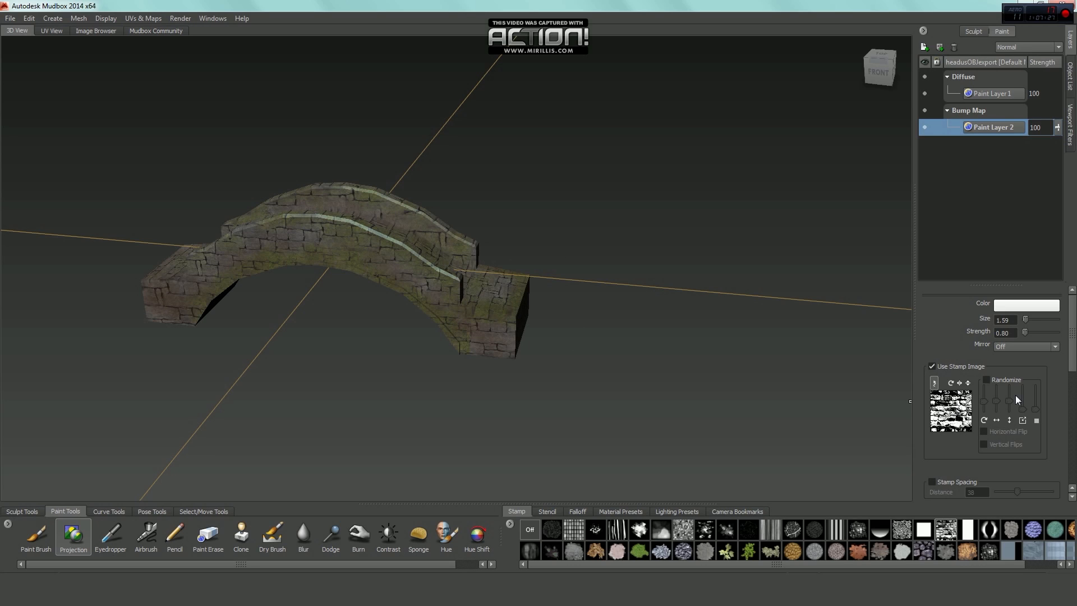
pyautogui.keyDown('alt'); pyautogui.moveTo(406, 345); pyautogui.dragTo(529, 376, button='middle'); pyautogui.keyUp('alt')
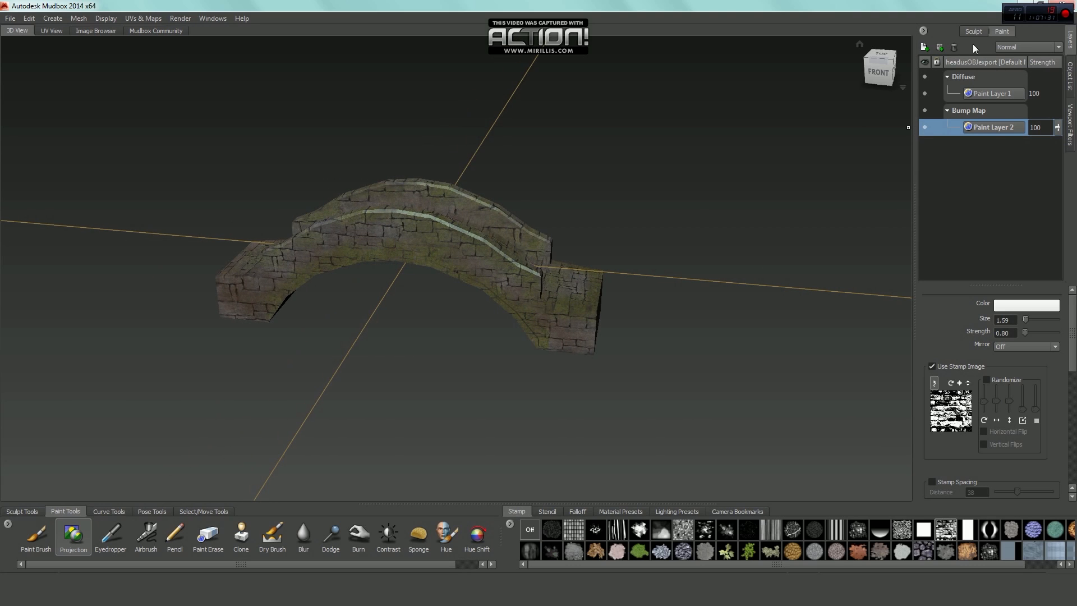
pyautogui.click(996, 93)
pyautogui.click(994, 130)
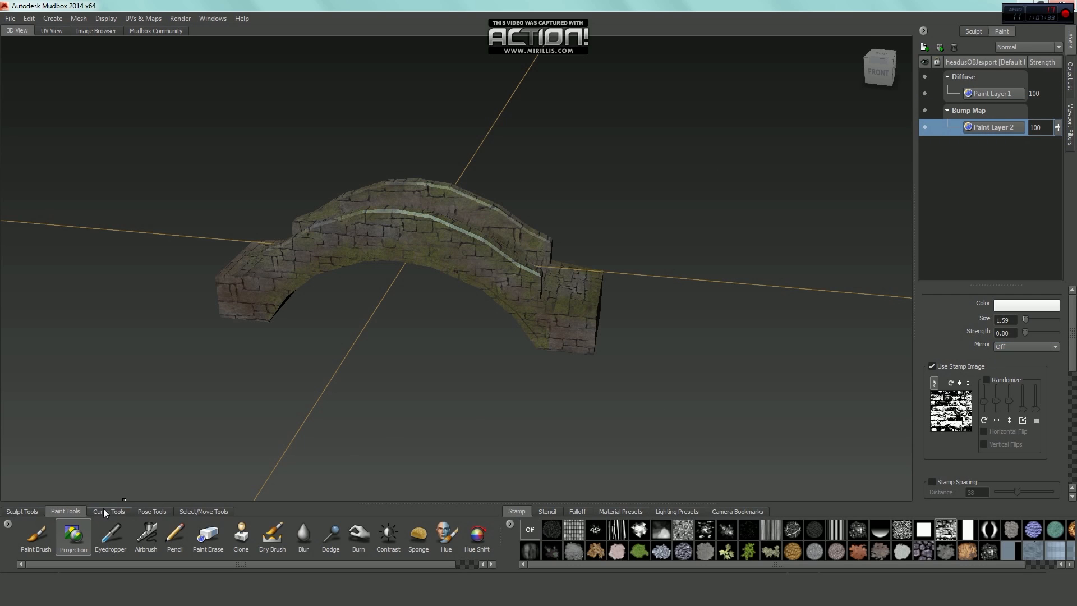
# Set StoneWall_Bump.tif from the sourceimages folder as the stencil and return to the 3D view of the bridge
pyautogui.click(96, 31)
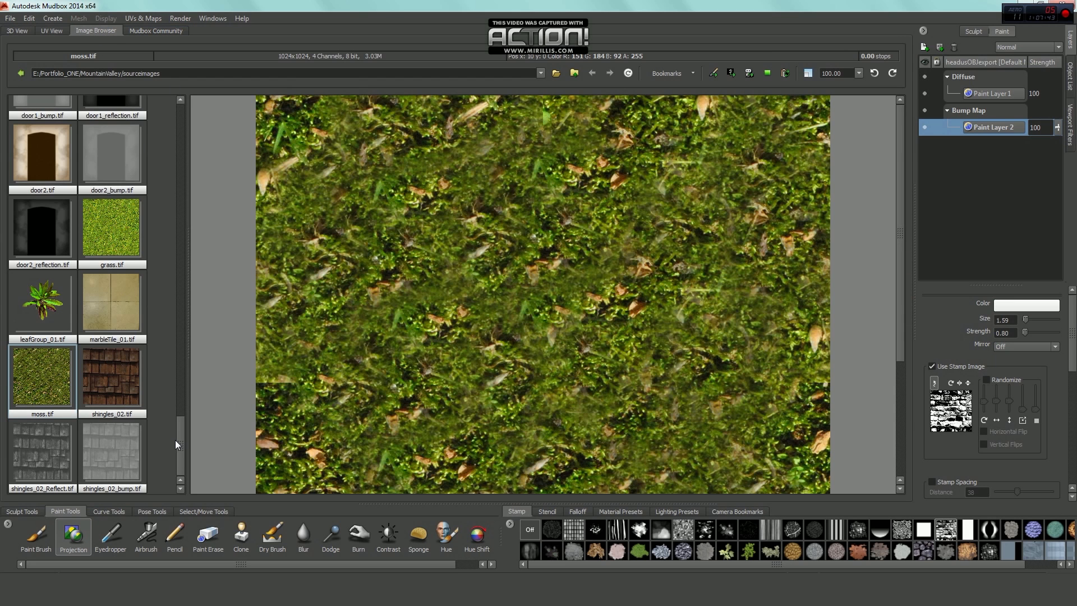
pyautogui.moveTo(176, 440); pyautogui.dragTo(205, 228)
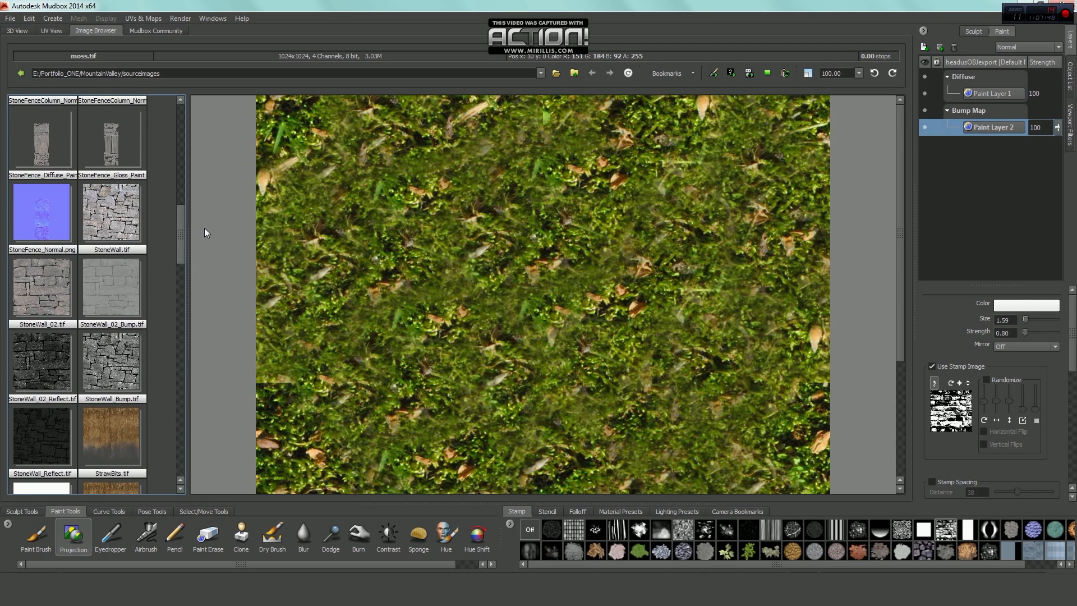
pyautogui.click(50, 308)
pyautogui.click(133, 360)
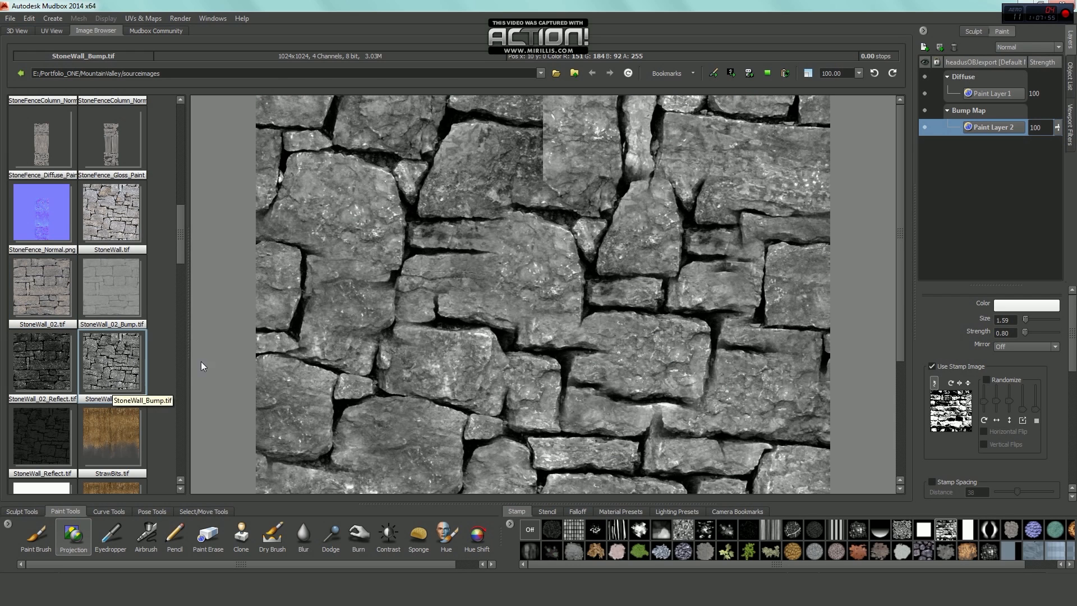
pyautogui.click(732, 74)
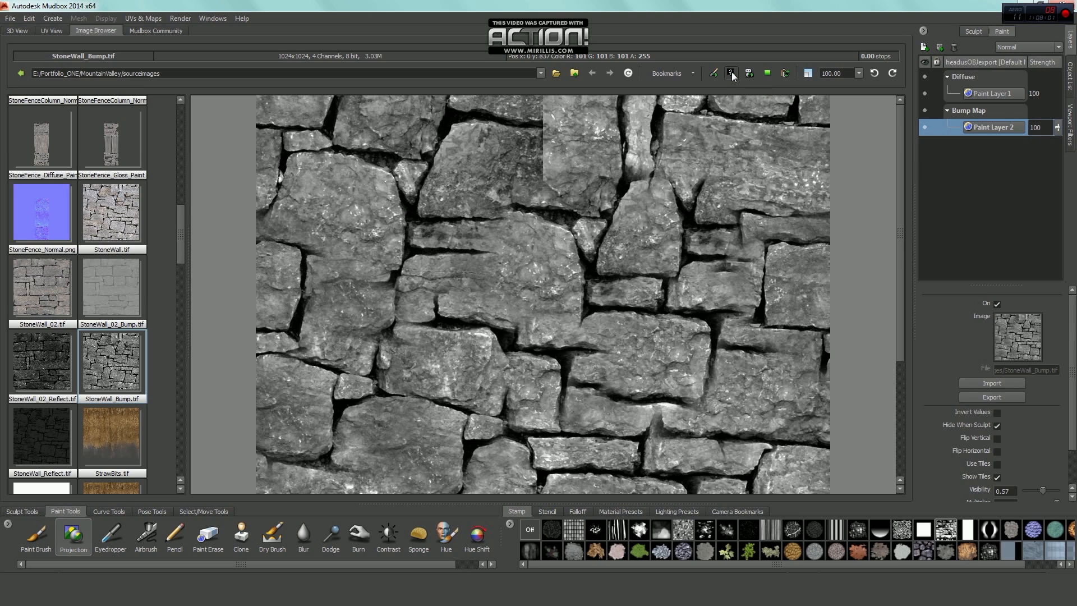
pyautogui.click(17, 30)
pyautogui.moveTo(529, 288)
pyautogui.keyDown('alt'); pyautogui.mouseDown()
pyautogui.moveTo(485, 301)
pyautogui.moveTo(473, 274)
pyautogui.mouseUp(); pyautogui.keyUp('alt')
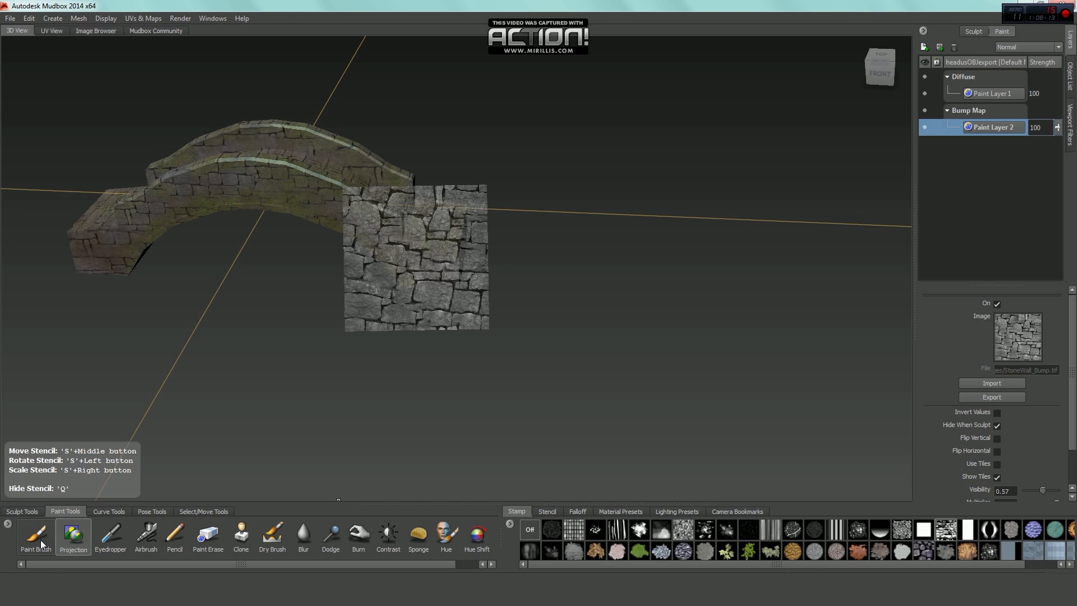
# Turn off the stamp image for the Projection tool and set its color to medium grey
pyautogui.click(68, 547)
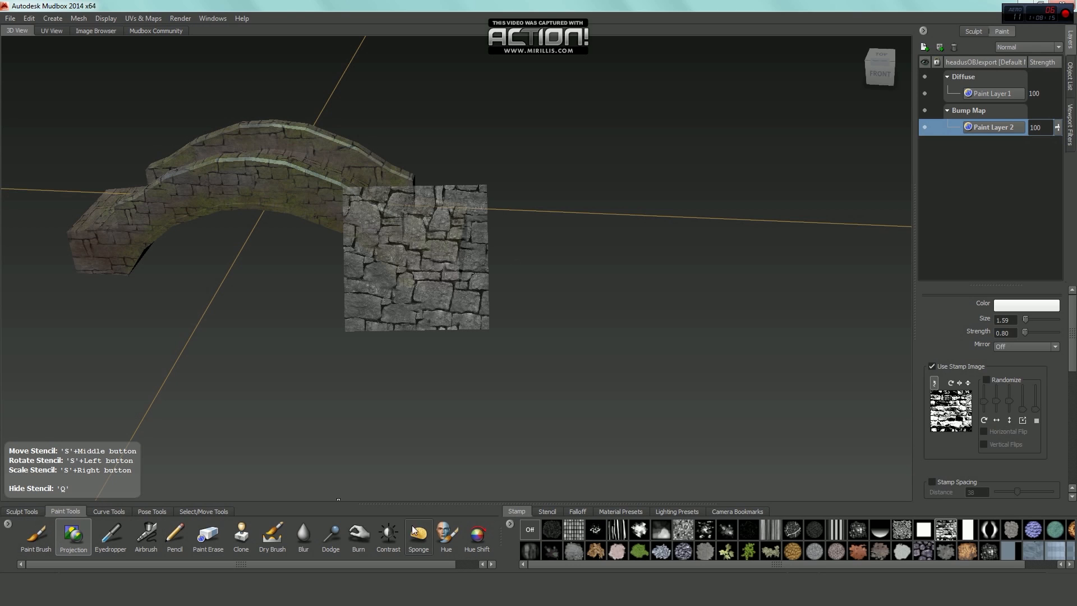
pyautogui.keyDown('alt'); pyautogui.moveTo(348, 353); pyautogui.dragTo(491, 328); pyautogui.keyUp('alt')
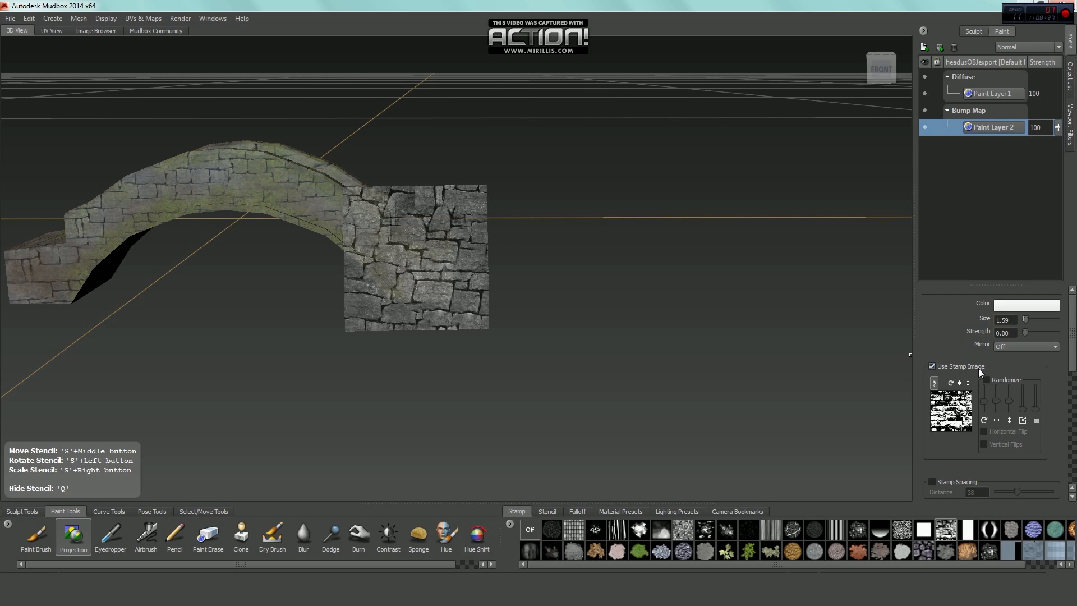
pyautogui.click(933, 366)
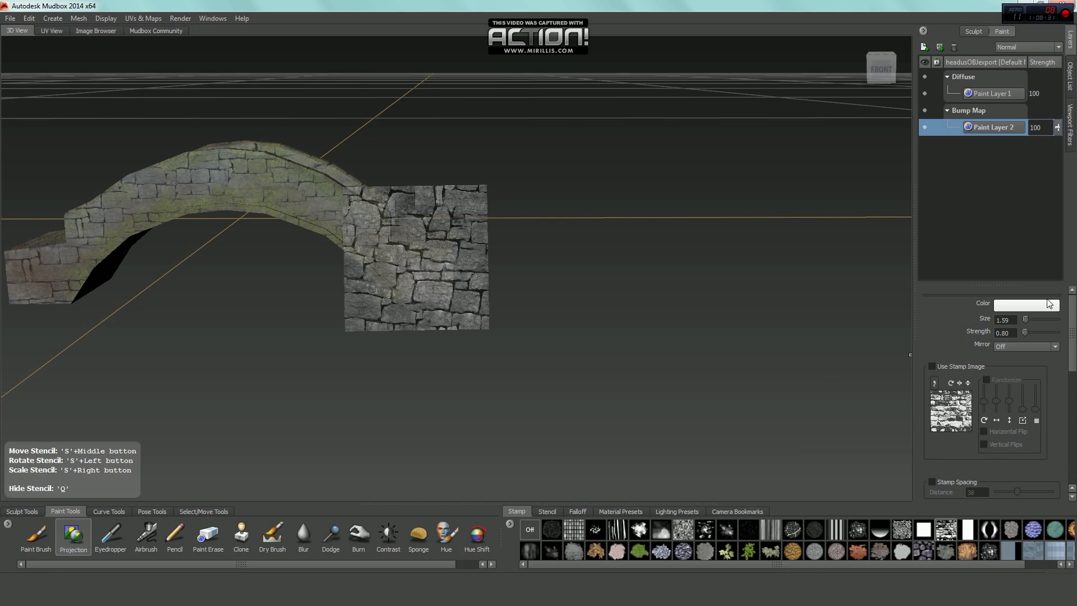
pyautogui.click(1026, 308)
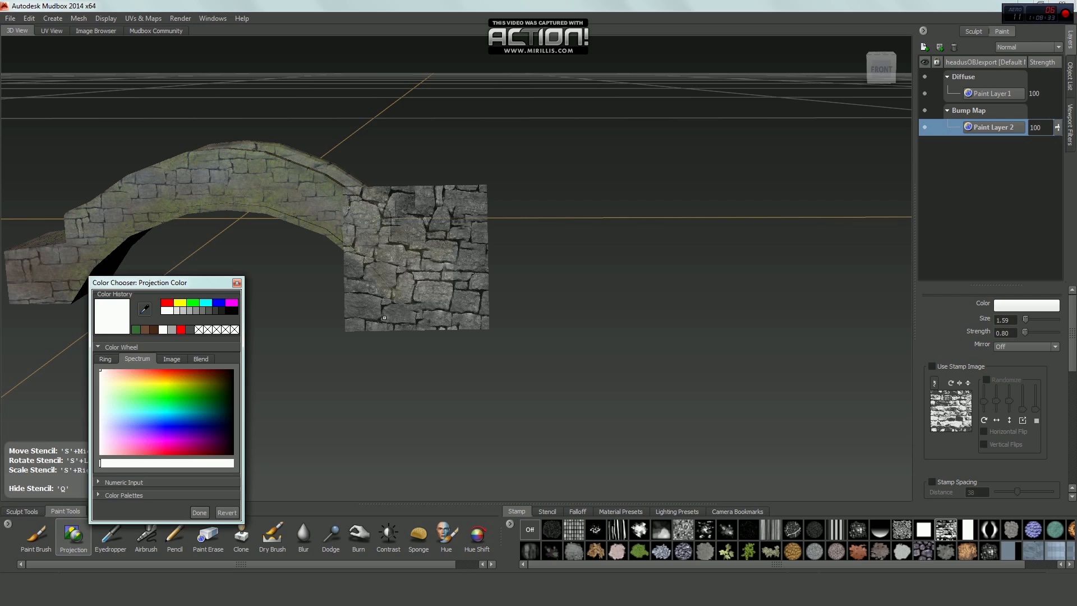
pyautogui.click(105, 359)
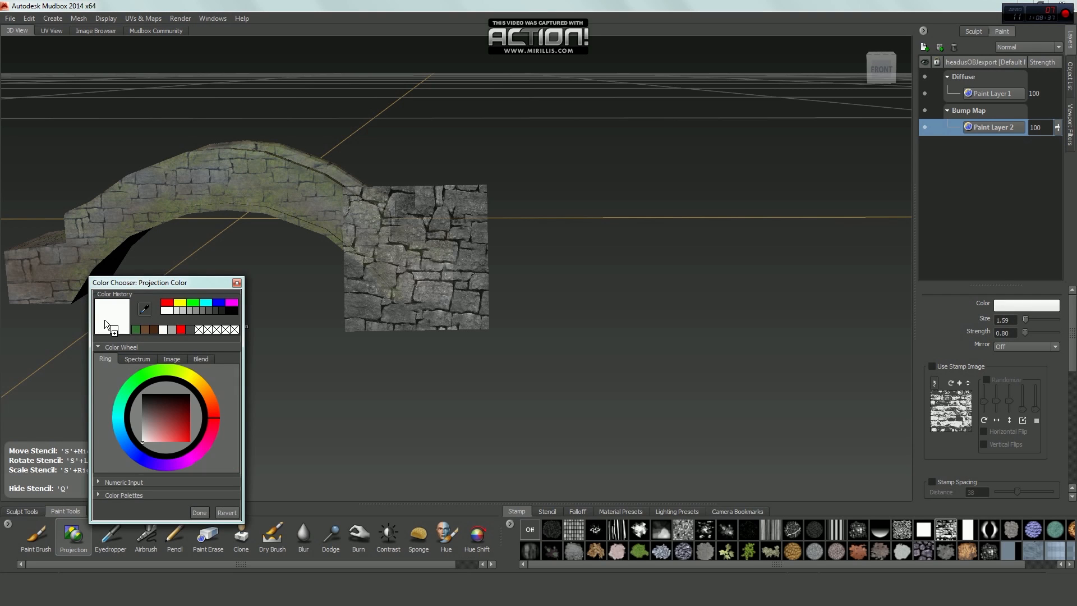
pyautogui.moveTo(143, 408)
pyautogui.mouseDown()
pyautogui.moveTo(142, 429)
pyautogui.moveTo(131, 433)
pyautogui.moveTo(127, 420)
pyautogui.mouseUp()
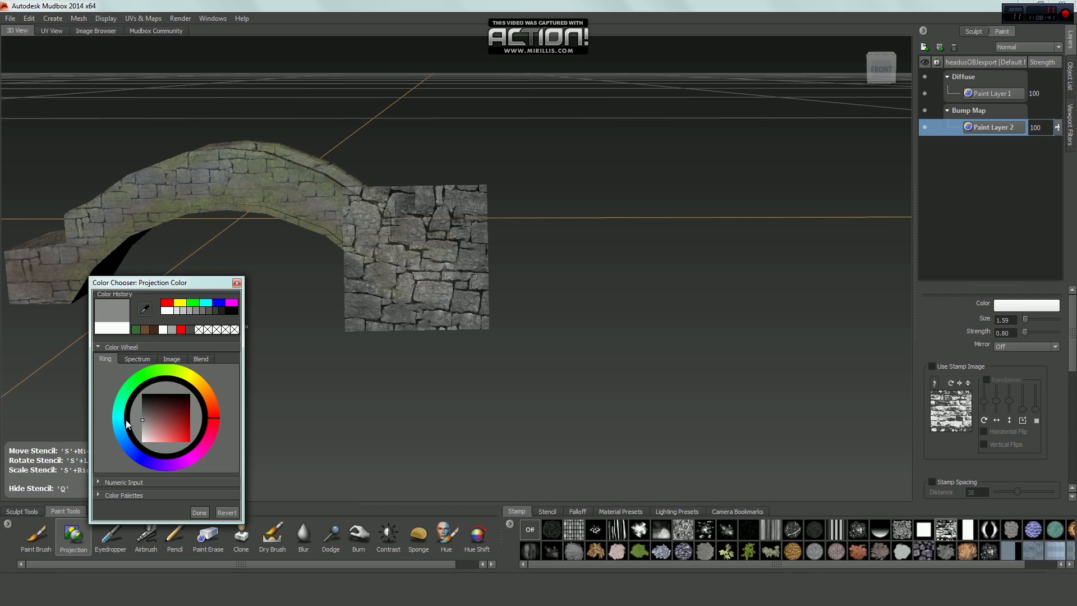
pyautogui.click(200, 513)
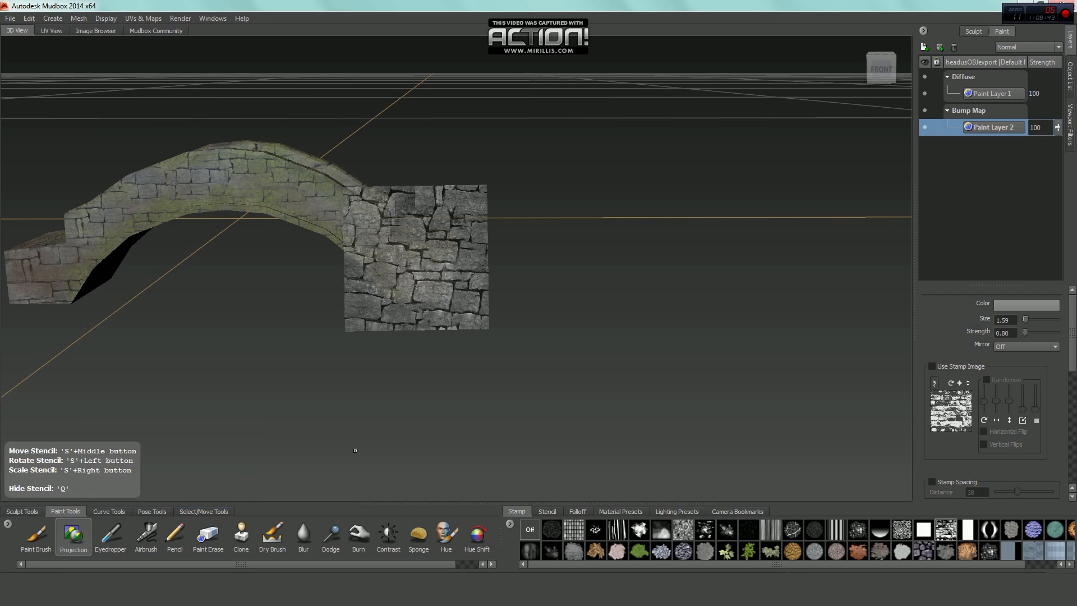
# Try projecting the stone bump stencil onto the front of the right end block and adjoining arch, and undo the strokes
pyautogui.moveTo(454, 292)
pyautogui.keyDown('alt'); pyautogui.mouseDown()
pyautogui.moveTo(438, 288)
pyautogui.moveTo(443, 303)
pyautogui.moveTo(427, 302)
pyautogui.moveTo(415, 288)
pyautogui.moveTo(422, 300)
pyautogui.moveTo(446, 261)
pyautogui.moveTo(425, 289)
pyautogui.moveTo(443, 281)
pyautogui.moveTo(462, 290)
pyautogui.mouseUp(); pyautogui.keyUp('alt')
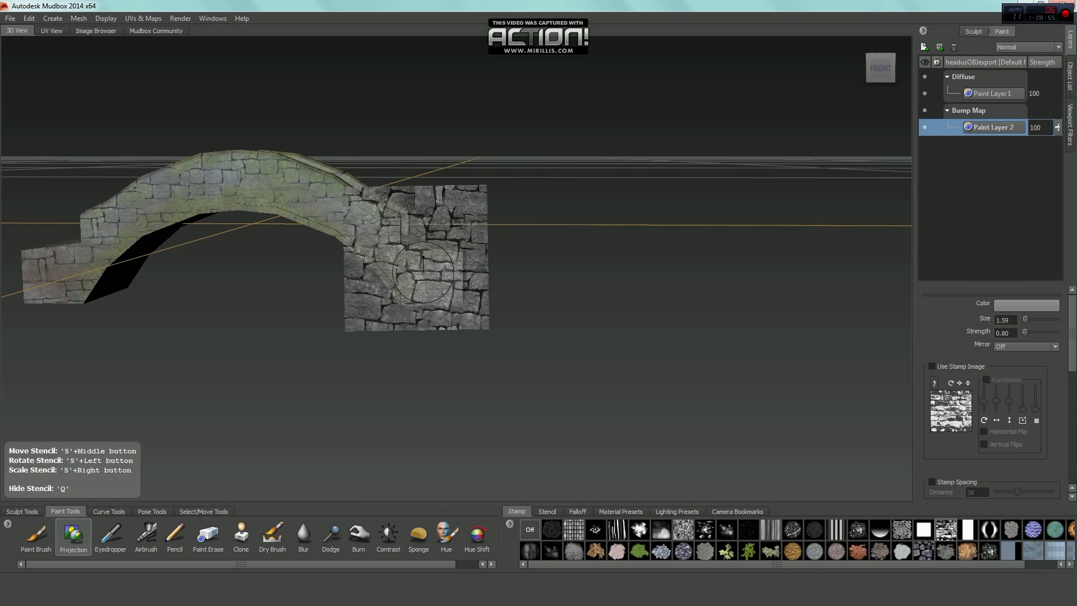
pyautogui.moveTo(422, 275); pyautogui.dragTo(452, 275)
pyautogui.press('q')
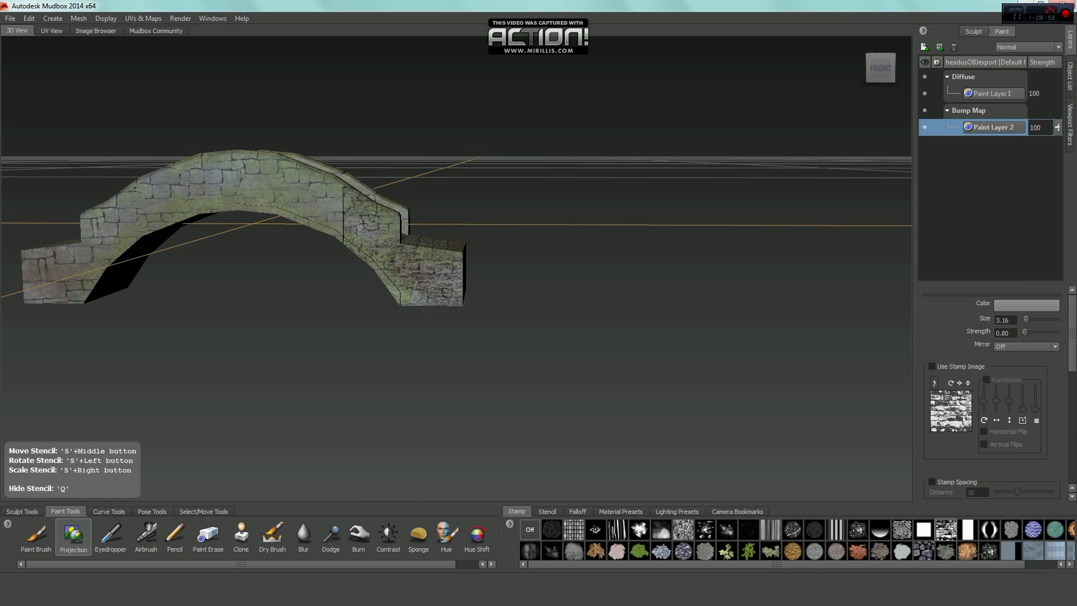
pyautogui.press('q')
pyautogui.hotkey('ctrl', 'z')
pyautogui.hotkey('ctrl', 'z')
pyautogui.press('q')
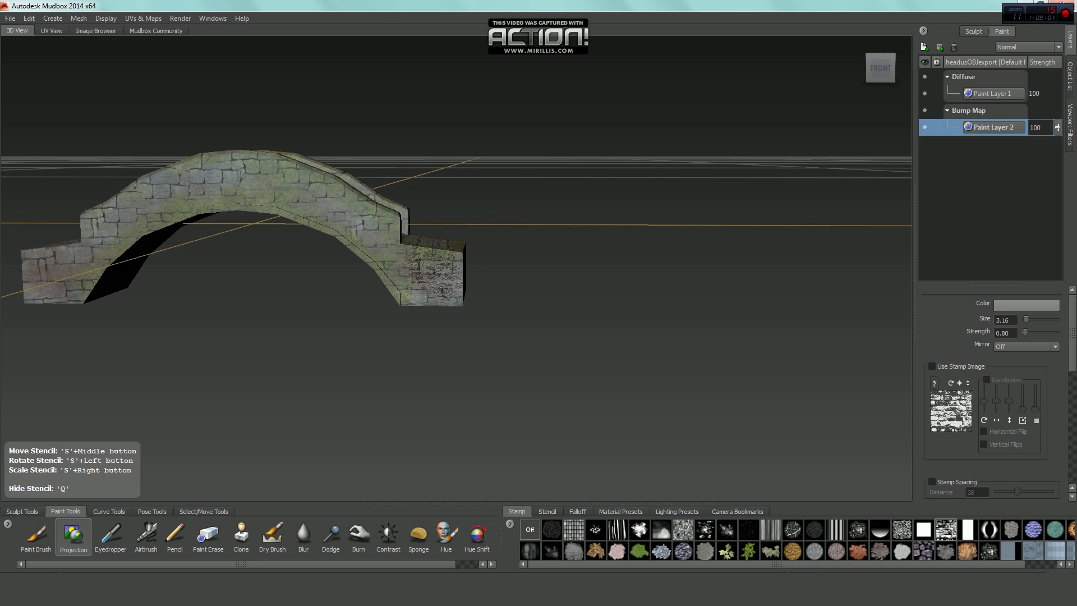
# Try another bump stroke on the right end block and examine the relief up close
pyautogui.moveTo(418, 262)
pyautogui.mouseDown()
pyautogui.moveTo(418, 285)
pyautogui.moveTo(394, 251)
pyautogui.mouseUp()
pyautogui.moveTo(393, 240)
pyautogui.keyDown('alt'); pyautogui.mouseDown(button='right')
pyautogui.moveTo(474, 291)
pyautogui.moveTo(577, 453)
pyautogui.moveTo(612, 421)
pyautogui.mouseUp(button='right'); pyautogui.keyUp('alt')
pyautogui.press('q')
pyautogui.keyDown('alt'); pyautogui.moveTo(612, 422); pyautogui.dragTo(603, 425, button='middle'); pyautogui.keyUp('alt')
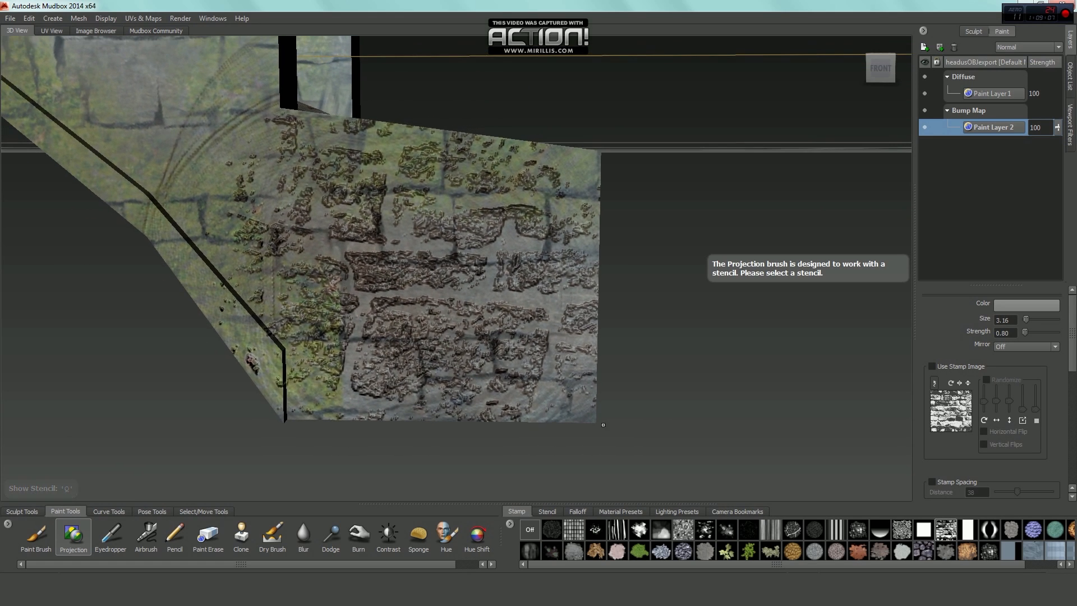
pyautogui.keyDown('alt'); pyautogui.moveTo(603, 425); pyautogui.dragTo(557, 373, button='right'); pyautogui.keyUp('alt')
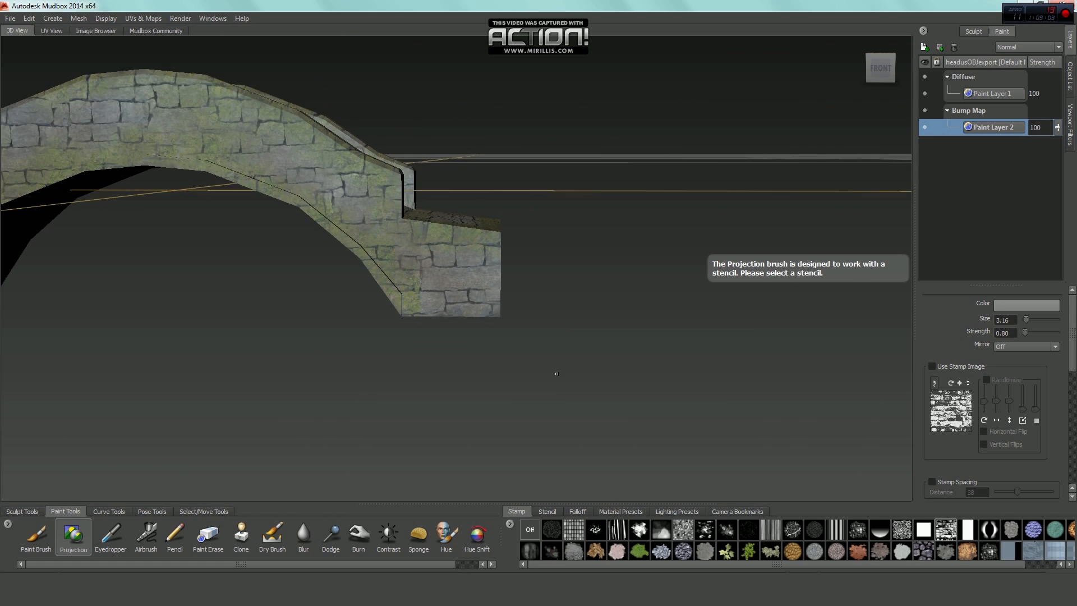
pyautogui.keyDown('alt'); pyautogui.moveTo(557, 374); pyautogui.dragTo(549, 390, button='middle'); pyautogui.keyUp('alt')
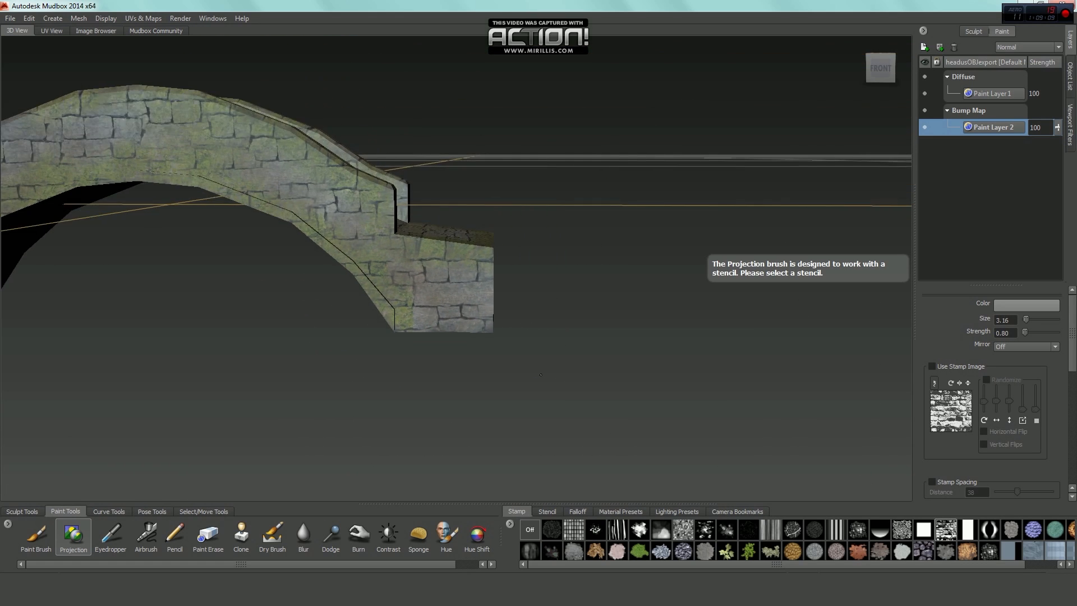
# Set the bump map paint layer's strength to 10
pyautogui.click(1044, 127)
pyautogui.write('10')
pyautogui.moveTo(530, 254)
pyautogui.keyDown('alt'); pyautogui.mouseDown()
pyautogui.moveTo(398, 314)
pyautogui.moveTo(529, 320)
pyautogui.mouseUp(); pyautogui.keyUp('alt')
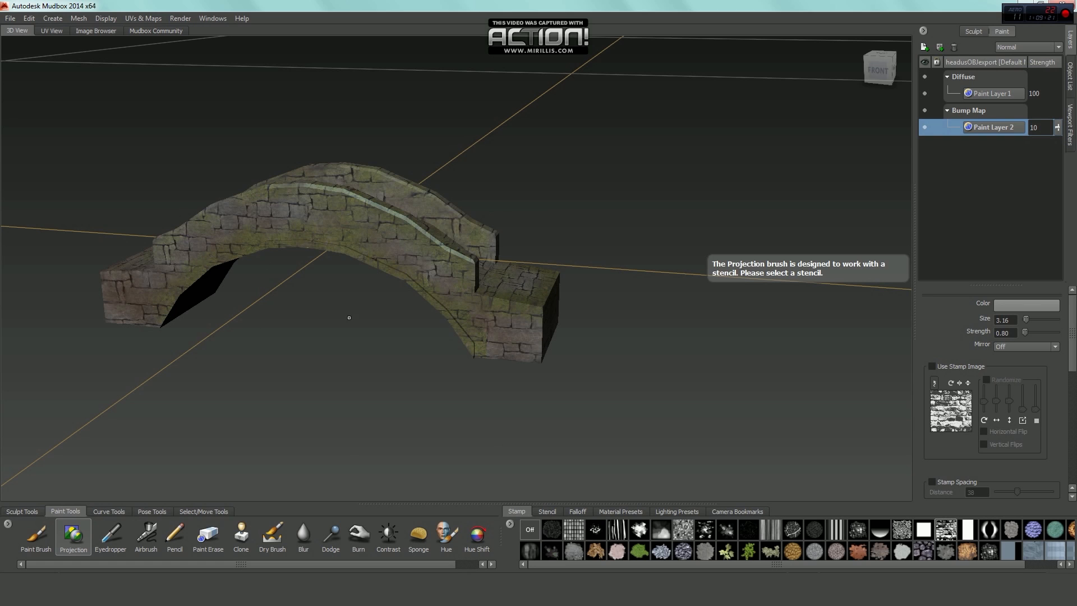
# Scale the stone bump stencil down slightly and project it onto the front of the bridge's right end
pyautogui.press('q')
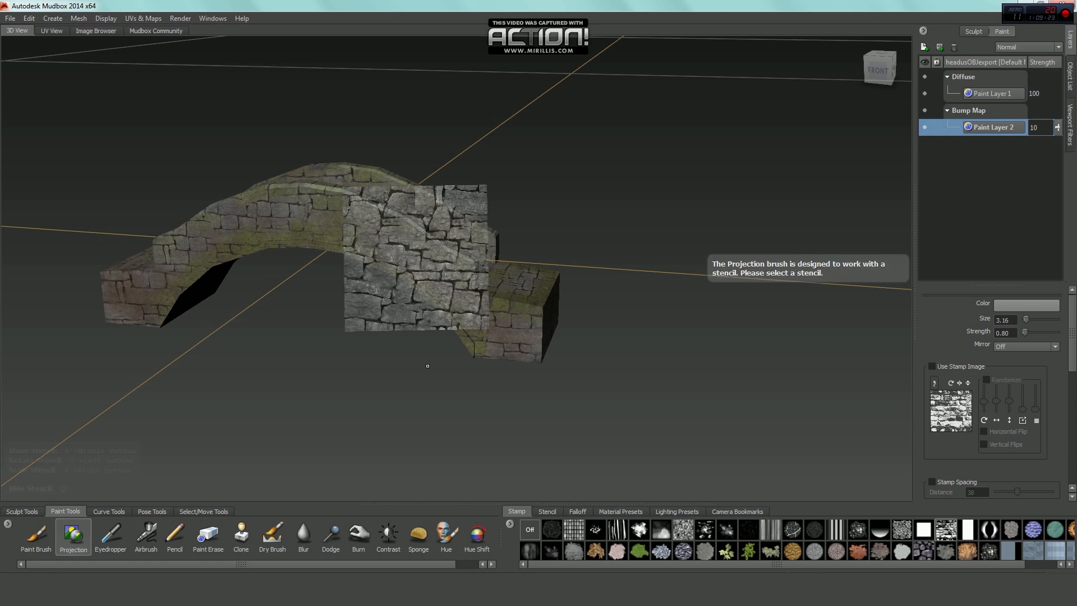
pyautogui.keyDown('alt'); pyautogui.moveTo(444, 359); pyautogui.dragTo(550, 340); pyautogui.keyUp('alt')
pyautogui.keyDown('alt'); pyautogui.moveTo(578, 337); pyautogui.dragTo(465, 295, button='middle'); pyautogui.keyUp('alt')
pyautogui.keyDown('alt'); pyautogui.moveTo(466, 296); pyautogui.dragTo(429, 271); pyautogui.keyUp('alt')
pyautogui.keyDown('alt'); pyautogui.moveTo(429, 271); pyautogui.dragTo(464, 290, button='middle'); pyautogui.keyUp('alt')
pyautogui.moveTo(464, 290); pyautogui.dragTo(400, 267, button='right')
pyautogui.keyDown('alt'); pyautogui.moveTo(398, 267); pyautogui.dragTo(422, 277, button='middle'); pyautogui.keyUp('alt')
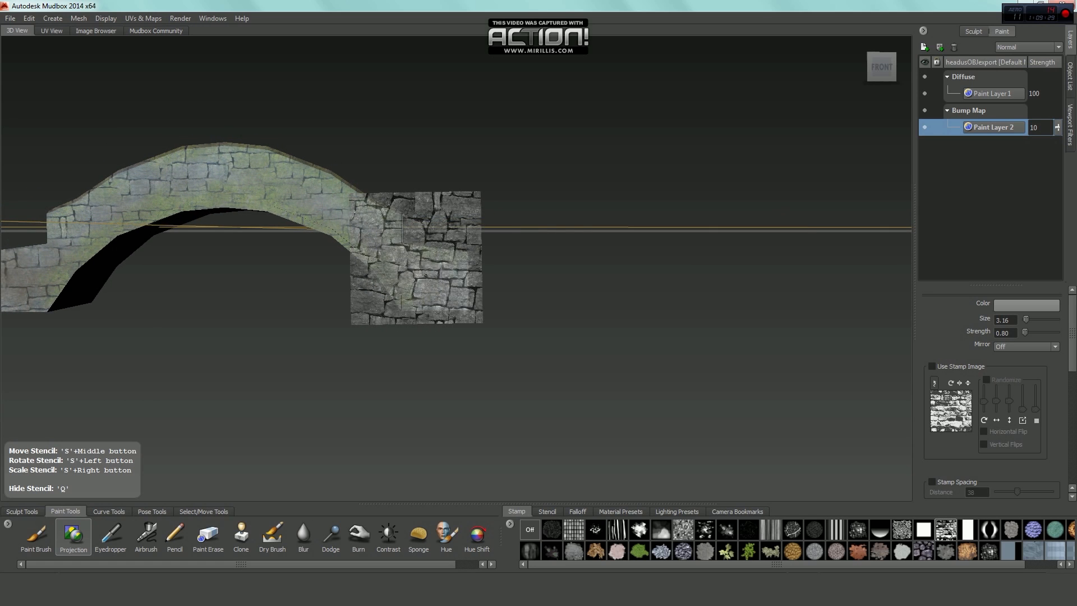
pyautogui.moveTo(420, 269); pyautogui.dragTo(422, 271)
# Project the stone bump stencil across the front face of the arch, working from the right side toward the left
pyautogui.keyDown('alt'); pyautogui.moveTo(384, 255); pyautogui.dragTo(450, 291, button='middle'); pyautogui.keyUp('alt')
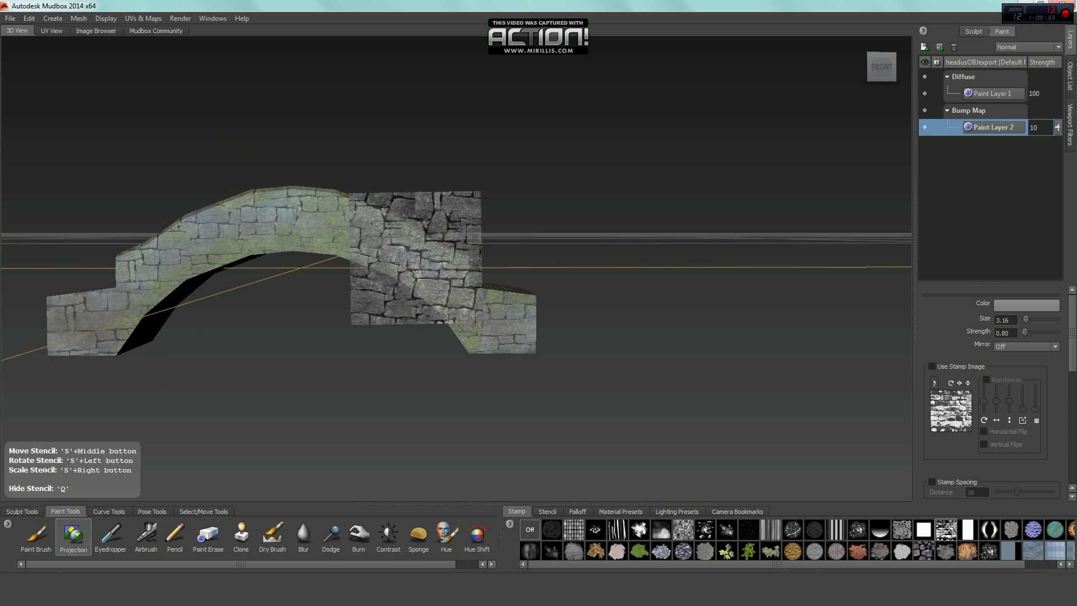
pyautogui.moveTo(444, 282)
pyautogui.mouseDown()
pyautogui.moveTo(403, 281)
pyautogui.moveTo(413, 266)
pyautogui.mouseUp()
pyautogui.keyDown('alt'); pyautogui.moveTo(389, 256); pyautogui.dragTo(442, 273, button='middle'); pyautogui.keyUp('alt')
pyautogui.moveTo(443, 272); pyautogui.dragTo(394, 249)
pyautogui.moveTo(396, 251)
pyautogui.keyDown('alt'); pyautogui.mouseDown(button='middle')
pyautogui.moveTo(440, 264)
pyautogui.moveTo(470, 247)
pyautogui.mouseUp(button='middle'); pyautogui.keyUp('alt')
pyautogui.moveTo(387, 257)
pyautogui.mouseDown()
pyautogui.moveTo(379, 257)
pyautogui.moveTo(400, 258)
pyautogui.mouseUp()
pyautogui.keyDown('alt'); pyautogui.moveTo(399, 258); pyautogui.dragTo(476, 246, button='middle'); pyautogui.keyUp('alt')
pyautogui.moveTo(415, 258); pyautogui.dragTo(414, 277)
pyautogui.keyDown('alt'); pyautogui.moveTo(414, 277); pyautogui.dragTo(418, 251, button='middle'); pyautogui.keyUp('alt')
pyautogui.moveTo(394, 251); pyautogui.dragTo(387, 250)
pyautogui.moveTo(422, 256)
pyautogui.keyDown('alt'); pyautogui.mouseDown()
pyautogui.moveTo(425, 269)
pyautogui.moveTo(412, 255)
pyautogui.moveTo(533, 292)
pyautogui.moveTo(618, 341)
pyautogui.moveTo(571, 305)
pyautogui.moveTo(511, 320)
pyautogui.moveTo(420, 266)
pyautogui.moveTo(444, 316)
pyautogui.mouseUp(); pyautogui.keyUp('alt')
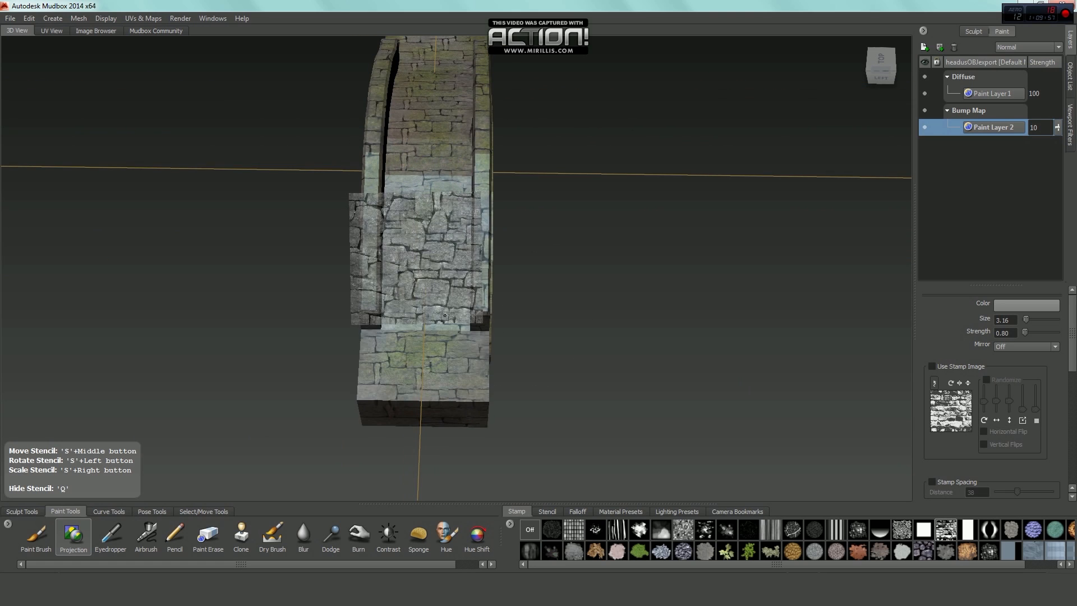
# Project the stone stencil onto the bridge's end block, walkway and parapets on the bump map layer, and hide the stencil
pyautogui.moveTo(445, 276)
pyautogui.keyDown('alt'); pyautogui.mouseDown()
pyautogui.moveTo(441, 254)
pyautogui.moveTo(421, 265)
pyautogui.moveTo(443, 293)
pyautogui.moveTo(431, 253)
pyautogui.mouseUp(); pyautogui.keyUp('alt')
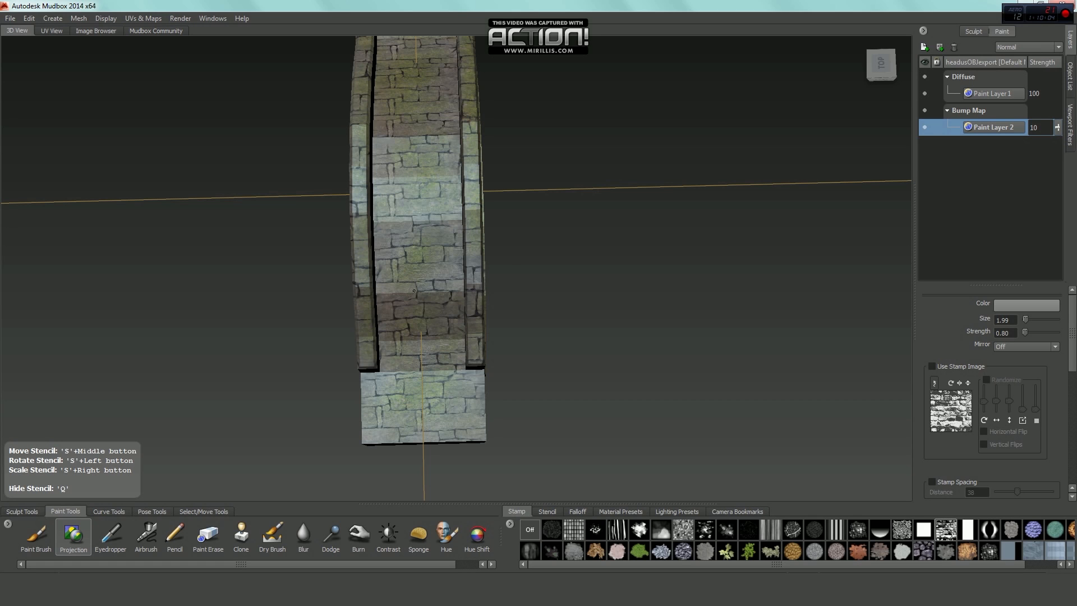
pyautogui.moveTo(386, 244)
pyautogui.keyDown('alt'); pyautogui.mouseDown()
pyautogui.moveTo(432, 275)
pyautogui.moveTo(434, 250)
pyautogui.mouseUp(); pyautogui.keyUp('alt')
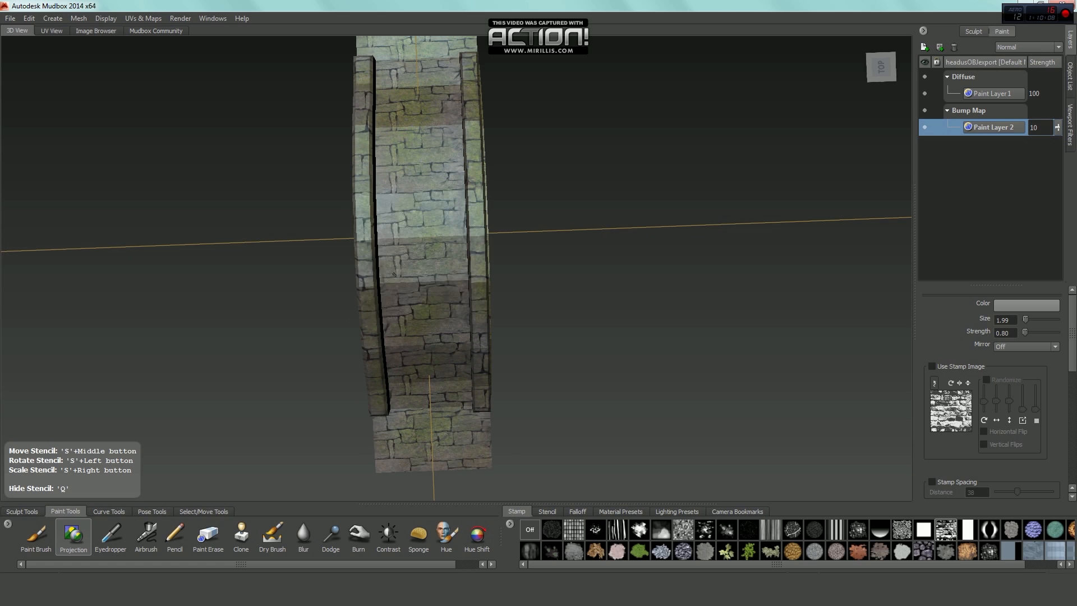
pyautogui.moveTo(436, 207)
pyautogui.keyDown('alt'); pyautogui.mouseDown()
pyautogui.moveTo(426, 270)
pyautogui.moveTo(406, 250)
pyautogui.moveTo(437, 191)
pyautogui.moveTo(409, 126)
pyautogui.mouseUp(); pyautogui.keyUp('alt')
pyautogui.press('q')
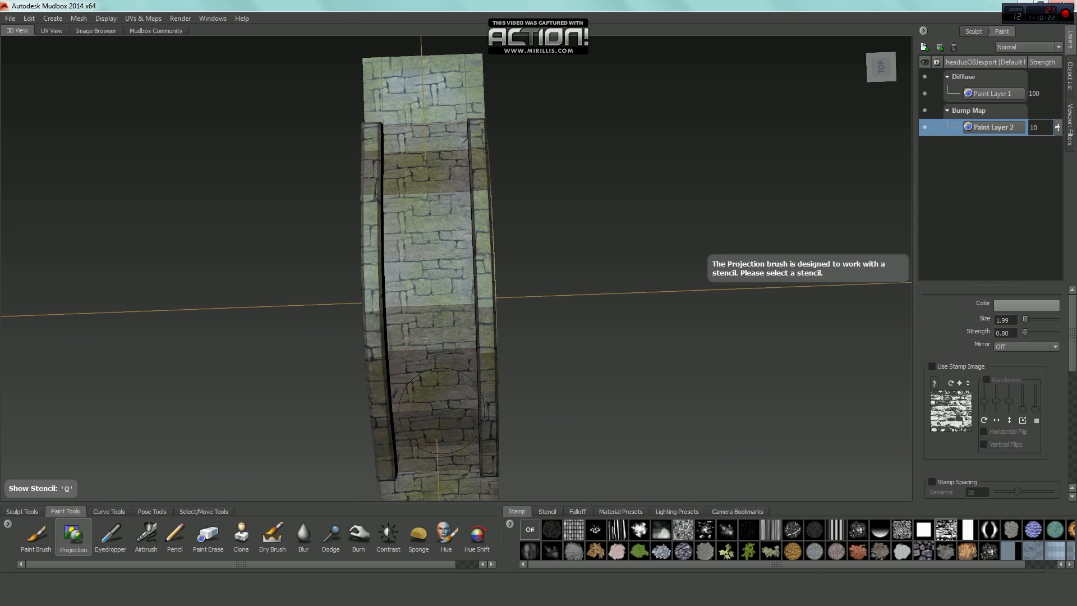
# Show the stone stencil again and project it across the bridge's front face on the bump map layer
pyautogui.keyDown('alt'); pyautogui.moveTo(405, 394); pyautogui.dragTo(418, 282); pyautogui.keyUp('alt')
pyautogui.keyDown('alt'); pyautogui.moveTo(418, 282); pyautogui.dragTo(319, 285, button='right'); pyautogui.keyUp('alt')
pyautogui.keyDown('alt'); pyautogui.moveTo(319, 285); pyautogui.dragTo(429, 254); pyautogui.keyUp('alt')
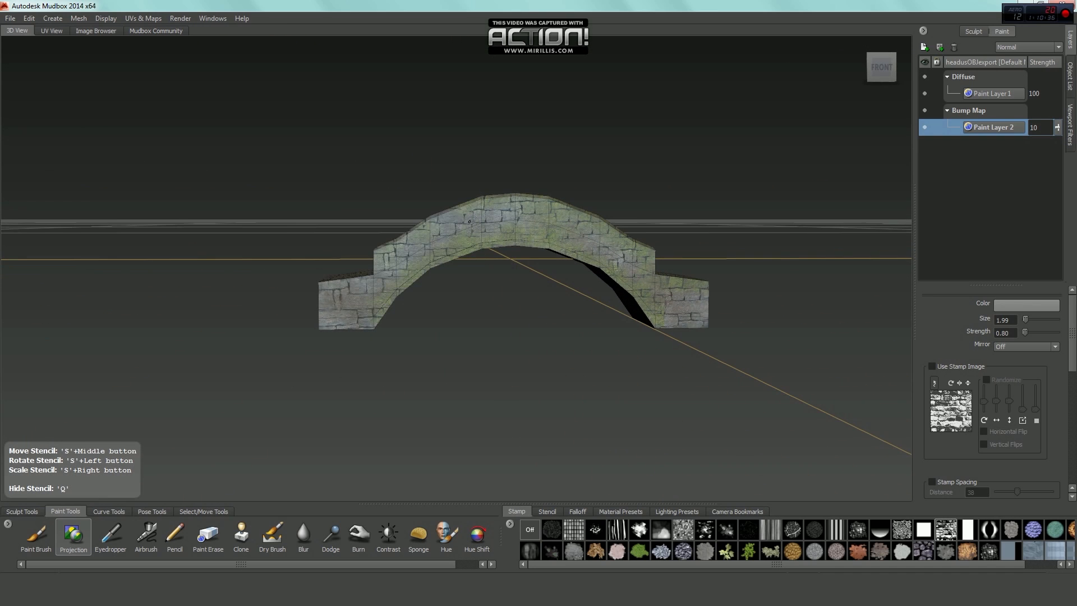
pyautogui.keyDown('alt'); pyautogui.moveTo(547, 218); pyautogui.dragTo(449, 228, button='middle'); pyautogui.keyUp('alt')
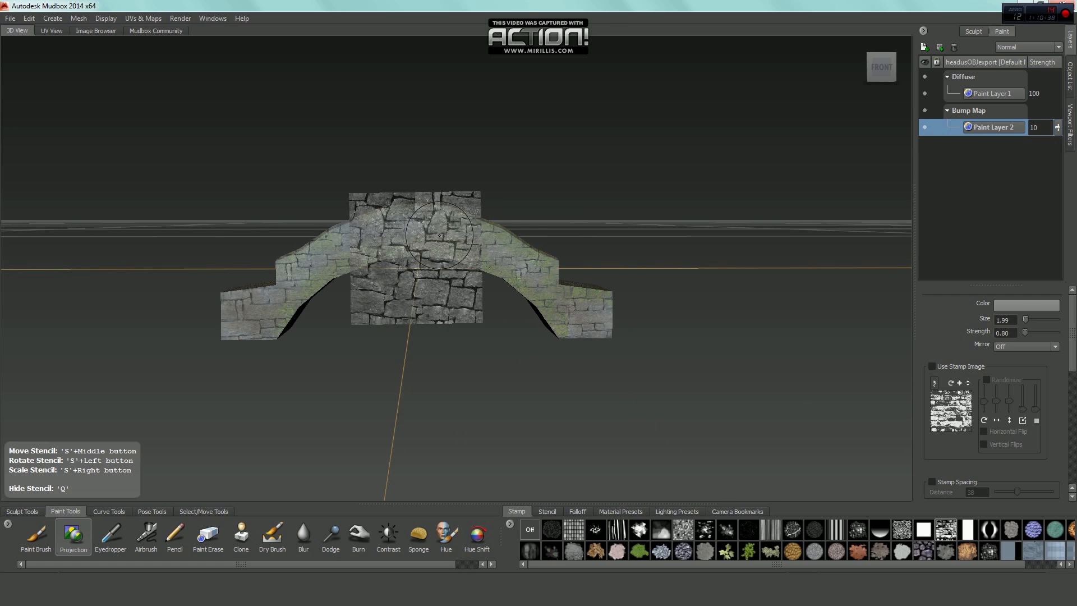
pyautogui.moveTo(440, 235)
pyautogui.mouseDown()
pyautogui.moveTo(422, 227)
pyautogui.moveTo(443, 247)
pyautogui.mouseUp()
pyautogui.keyDown('alt'); pyautogui.moveTo(554, 268); pyautogui.dragTo(439, 247, button='middle'); pyautogui.keyUp('alt')
pyautogui.moveTo(439, 247); pyautogui.dragTo(442, 228)
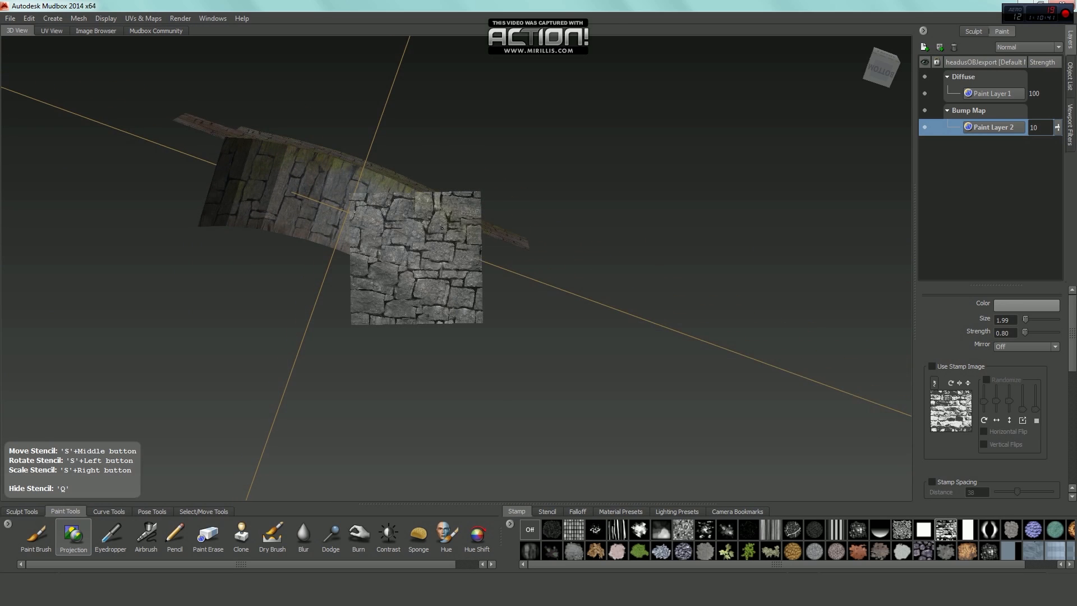
# Project the stone stencil across the underside of the arch on the bump map layer, and hide the stencil
pyautogui.keyDown('alt'); pyautogui.moveTo(442, 228); pyautogui.dragTo(439, 249, button='middle'); pyautogui.keyUp('alt')
pyautogui.moveTo(440, 248); pyautogui.dragTo(406, 233)
pyautogui.keyDown('alt'); pyautogui.moveTo(371, 219); pyautogui.dragTo(428, 262, button='middle'); pyautogui.keyUp('alt')
pyautogui.moveTo(424, 258); pyautogui.dragTo(398, 241)
pyautogui.keyDown('alt'); pyautogui.moveTo(352, 221); pyautogui.dragTo(408, 238, button='middle'); pyautogui.keyUp('alt')
pyautogui.keyDown('alt'); pyautogui.moveTo(408, 238); pyautogui.dragTo(434, 316); pyautogui.keyUp('alt')
pyautogui.press('q')
pyautogui.keyDown('alt'); pyautogui.moveTo(434, 316); pyautogui.dragTo(322, 275, button='middle'); pyautogui.keyUp('alt')
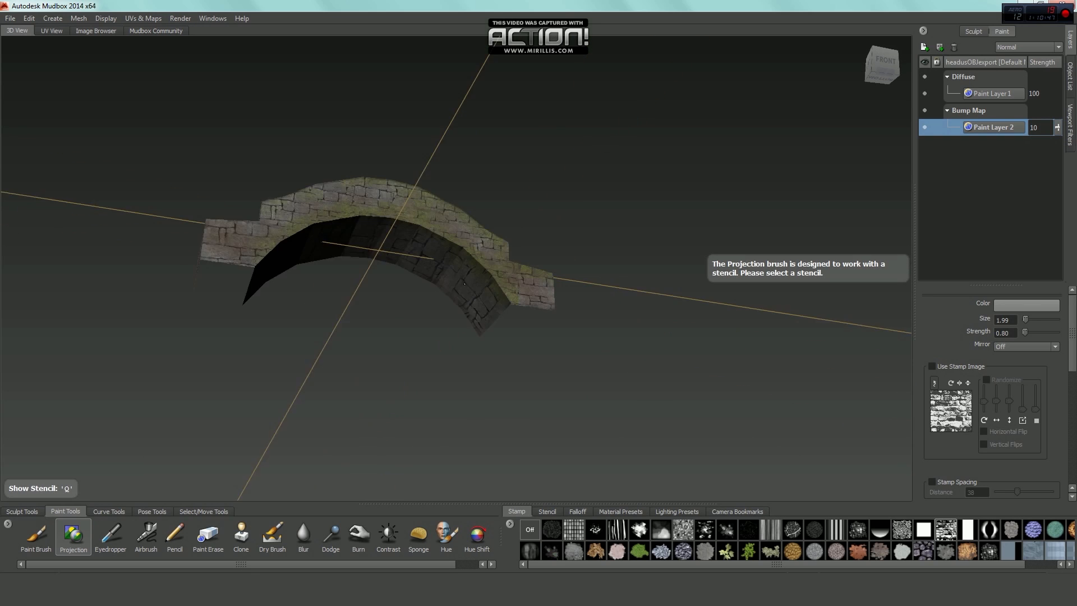
# Set the strength of the bump map's Paint Layer 2 to 20
pyautogui.keyDown('alt'); pyautogui.moveTo(322, 275); pyautogui.dragTo(343, 348); pyautogui.keyUp('alt')
pyautogui.keyDown('alt'); pyautogui.moveTo(343, 348); pyautogui.dragTo(549, 365, button='right'); pyautogui.keyUp('alt')
pyautogui.keyDown('alt'); pyautogui.moveTo(550, 365); pyautogui.dragTo(463, 346); pyautogui.keyUp('alt')
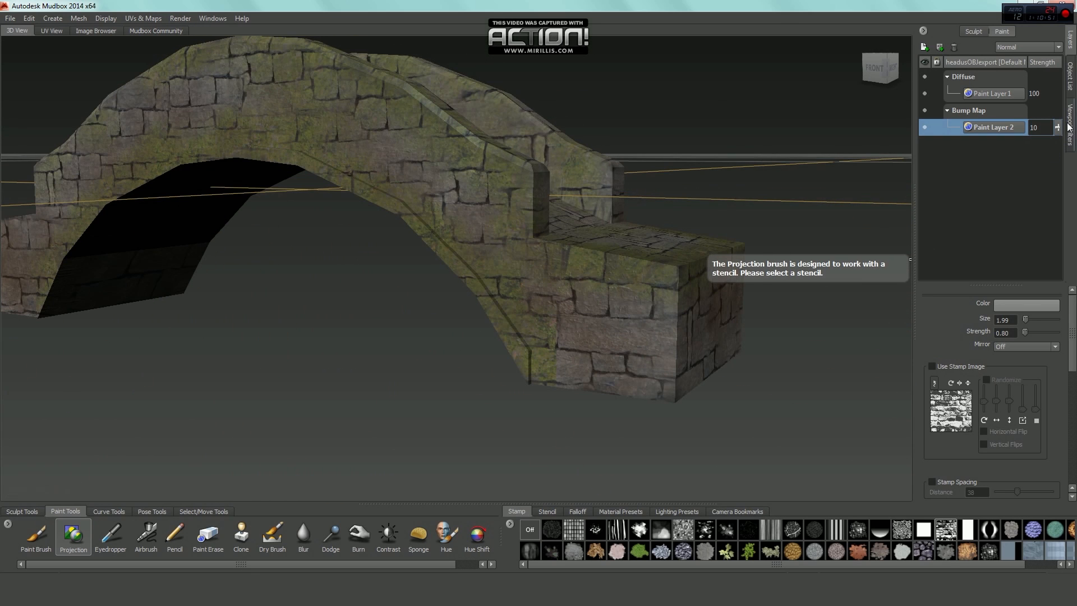
pyautogui.click(1043, 126)
pyautogui.keyDown('alt'); pyautogui.moveTo(496, 233); pyautogui.dragTo(485, 328); pyautogui.keyUp('alt')
# Blur the bump map around the bridge's edges with the Blur tool at a blur strength of 0.5
pyautogui.click(304, 536)
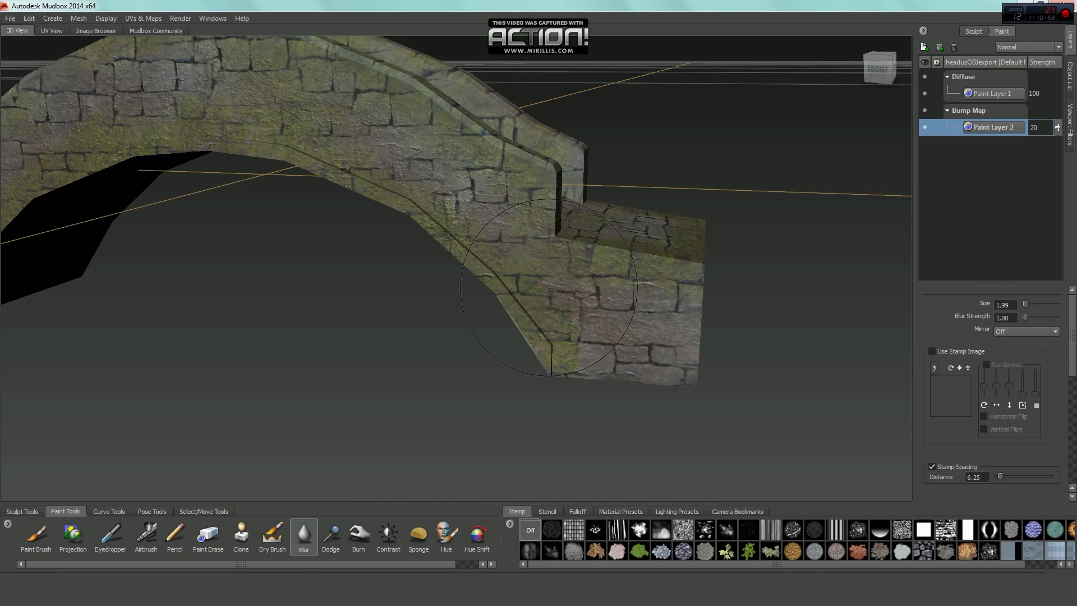
pyautogui.doubleClick(1005, 317)
pyautogui.write('0.5')
pyautogui.press('Return')
pyautogui.keyDown('alt'); pyautogui.moveTo(333, 74); pyautogui.dragTo(565, 183); pyautogui.keyUp('alt')
pyautogui.keyDown('alt'); pyautogui.moveTo(256, 293); pyautogui.dragTo(302, 320); pyautogui.keyUp('alt')
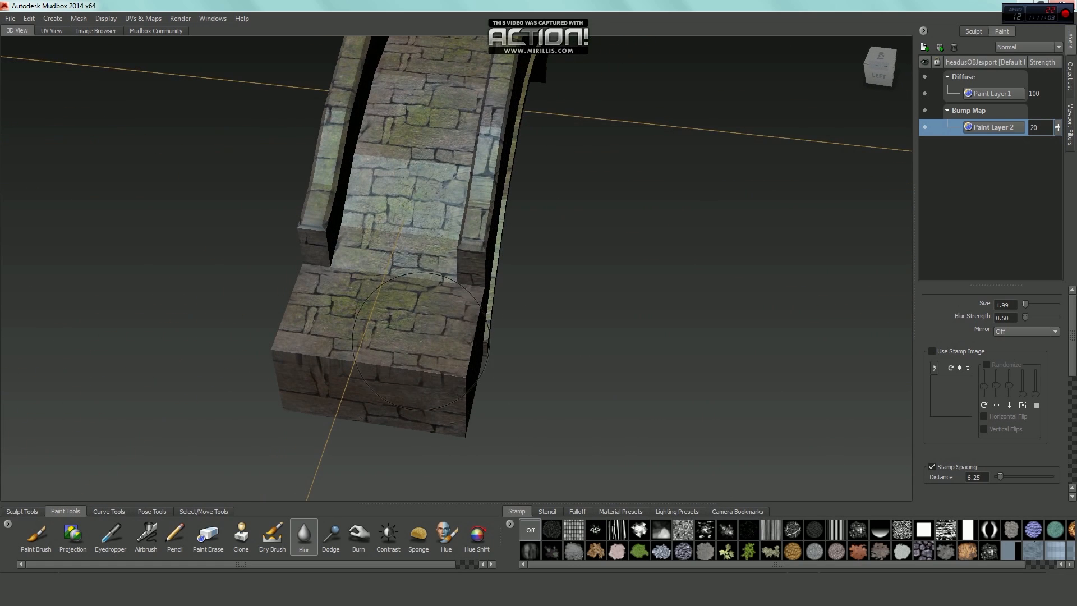
pyautogui.keyDown('alt'); pyautogui.moveTo(424, 156); pyautogui.dragTo(310, 167); pyautogui.keyUp('alt')
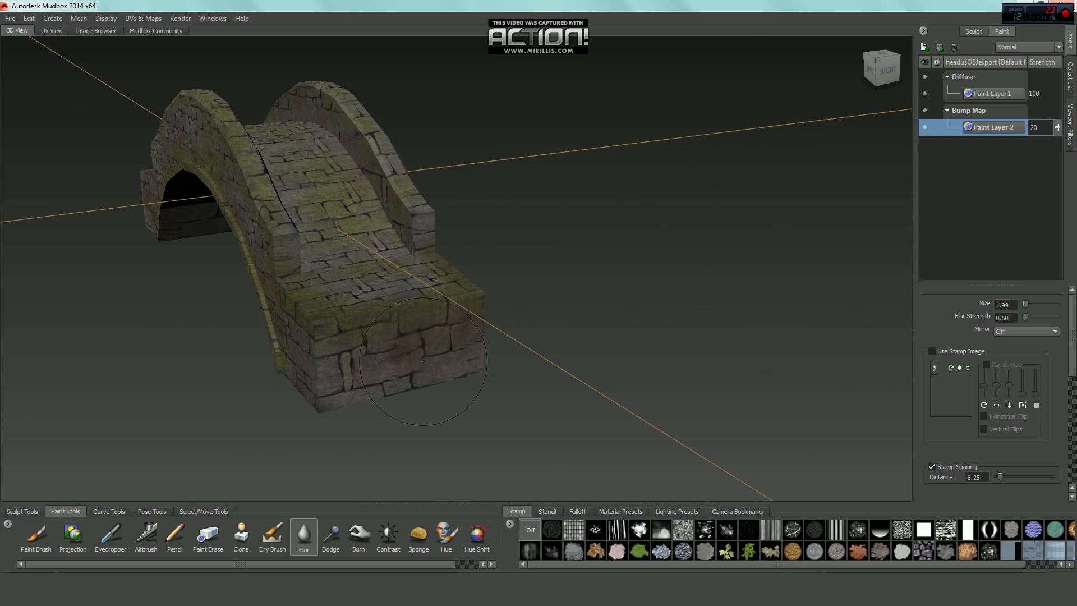
pyautogui.keyDown('alt'); pyautogui.moveTo(423, 362); pyautogui.dragTo(498, 313); pyautogui.keyUp('alt')
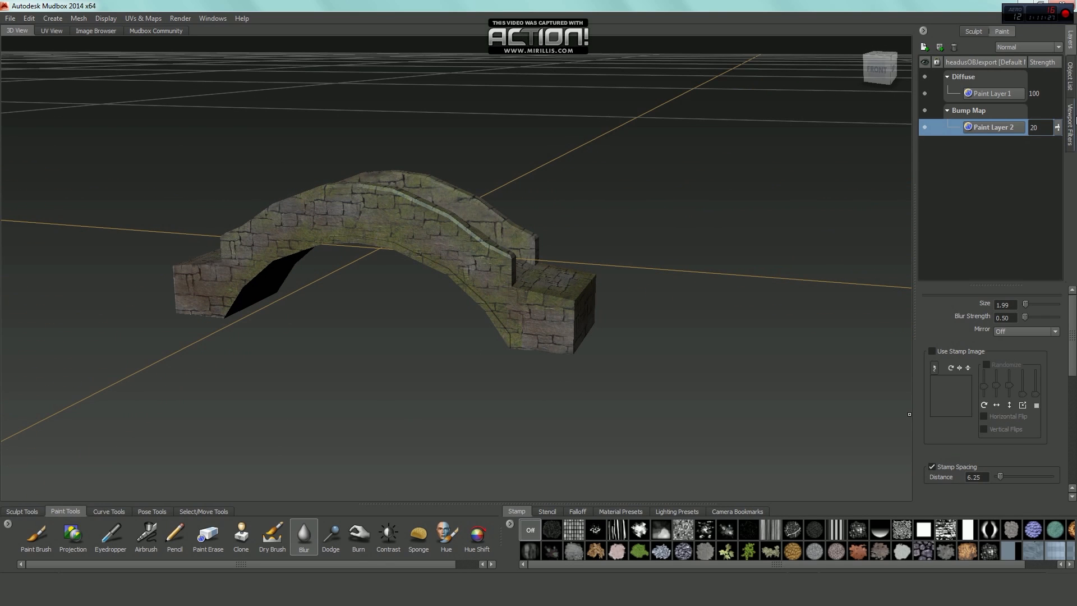
# Select the diffuse Paint Layer 1 and set up the Burn tool with its stamp image enabled
pyautogui.click(1005, 89)
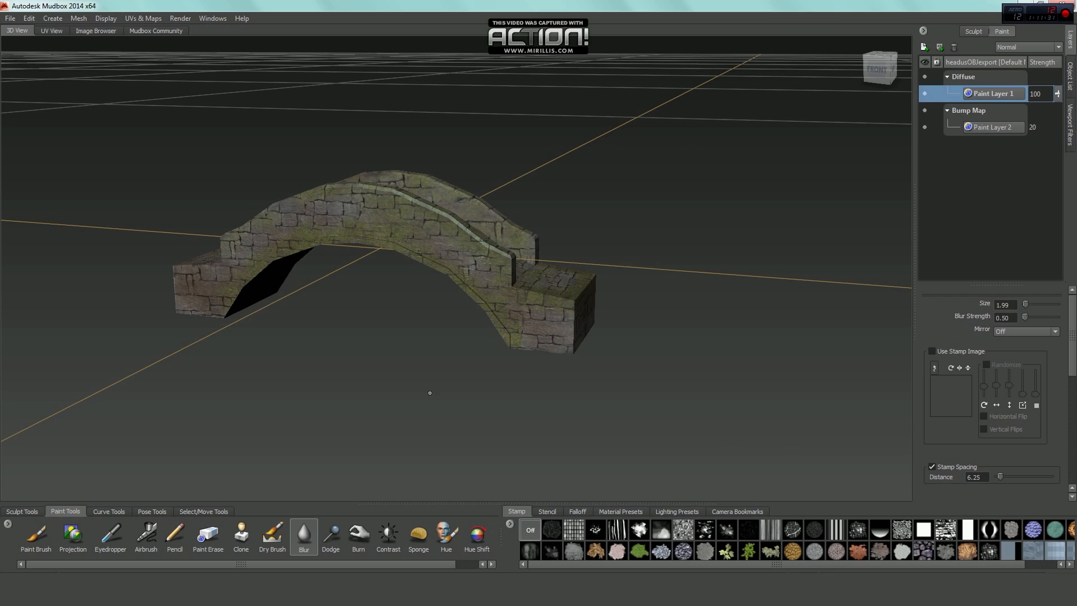
pyautogui.click(359, 534)
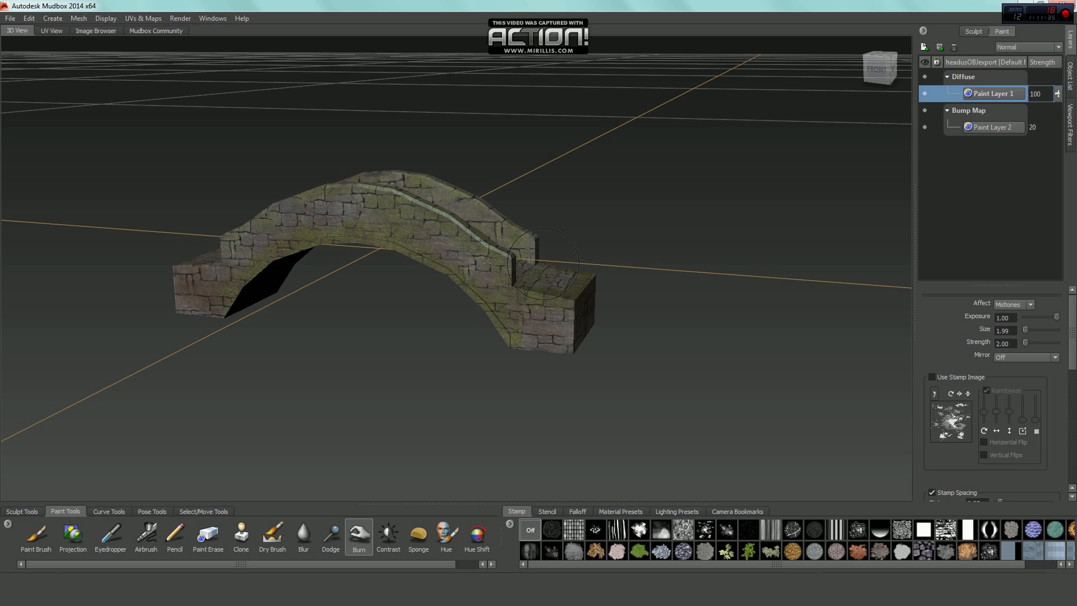
pyautogui.keyDown('alt'); pyautogui.moveTo(612, 281); pyautogui.dragTo(594, 269, button='middle'); pyautogui.keyUp('alt')
pyautogui.keyDown('alt'); pyautogui.moveTo(595, 270); pyautogui.dragTo(672, 310, button='right'); pyautogui.keyUp('alt')
pyautogui.keyDown('alt'); pyautogui.moveTo(672, 310); pyautogui.dragTo(609, 354); pyautogui.keyUp('alt')
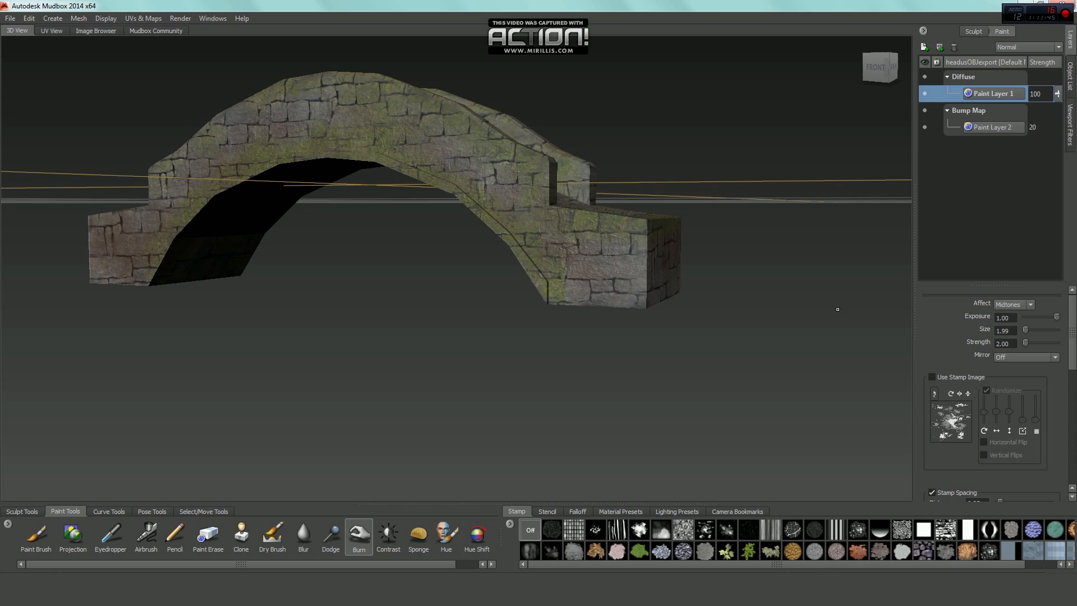
pyautogui.click(1003, 344)
pyautogui.click(946, 375)
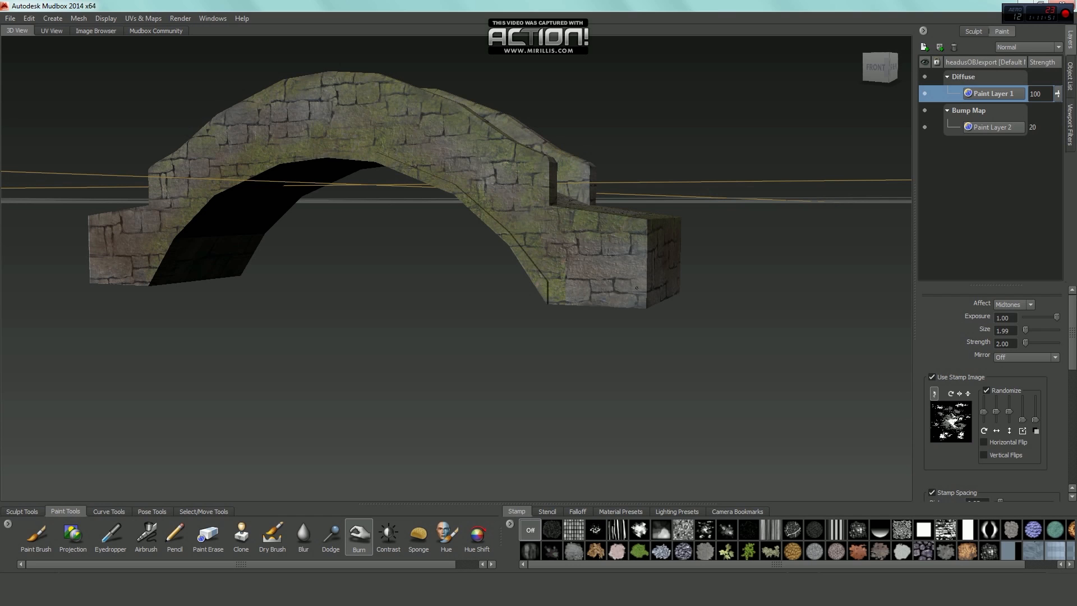
# Set the Burn tool's strength to 4 and darken the end block on the bridge's front side
pyautogui.keyDown('alt'); pyautogui.moveTo(637, 288); pyautogui.dragTo(795, 362); pyautogui.keyUp('alt')
pyautogui.click(1007, 344)
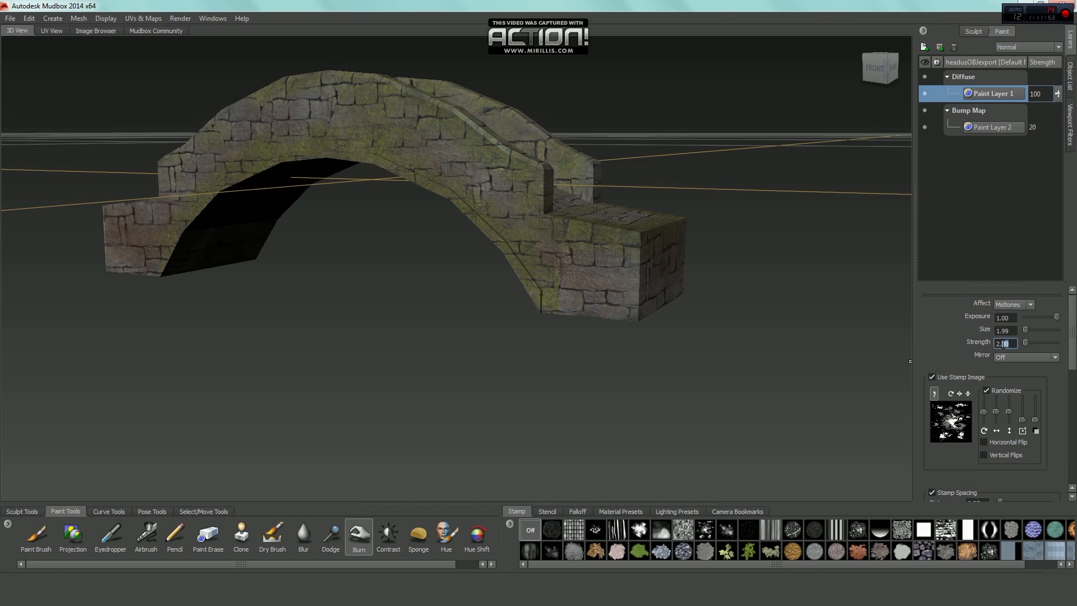
pyautogui.write('3')
pyautogui.moveTo(641, 272)
pyautogui.mouseDown()
pyautogui.moveTo(641, 289)
pyautogui.moveTo(685, 296)
pyautogui.mouseUp()
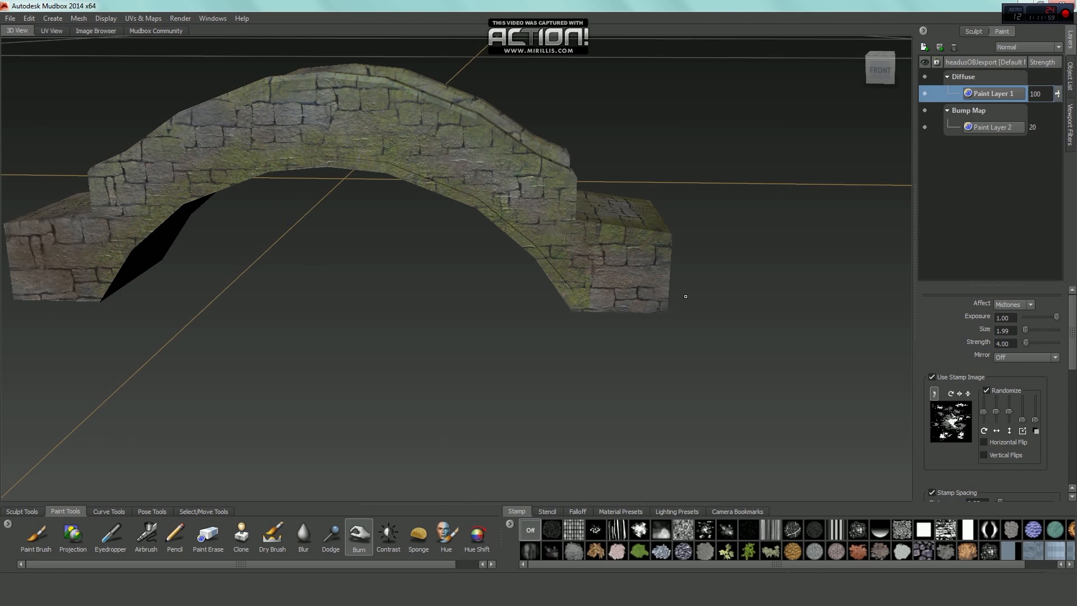
# Darken the stones along the front face and underside of the arch with the Burn tool
pyautogui.keyDown('alt'); pyautogui.moveTo(511, 278); pyautogui.dragTo(664, 277); pyautogui.keyUp('alt')
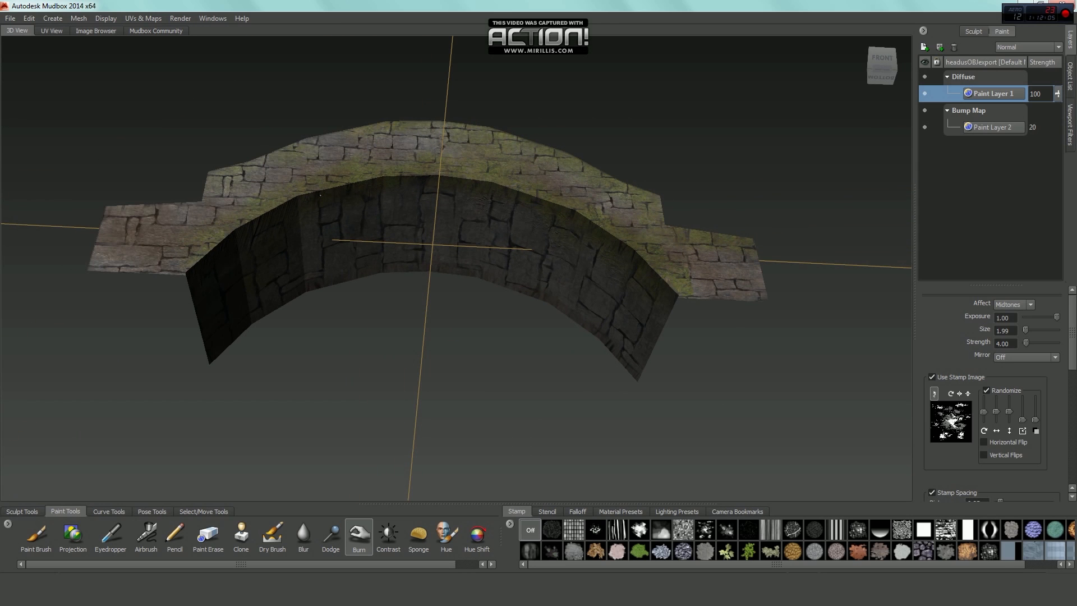
pyautogui.keyDown('alt'); pyautogui.moveTo(320, 196); pyautogui.dragTo(293, 246); pyautogui.keyUp('alt')
pyautogui.keyDown('alt'); pyautogui.moveTo(293, 245); pyautogui.dragTo(419, 203, button='middle'); pyautogui.keyUp('alt')
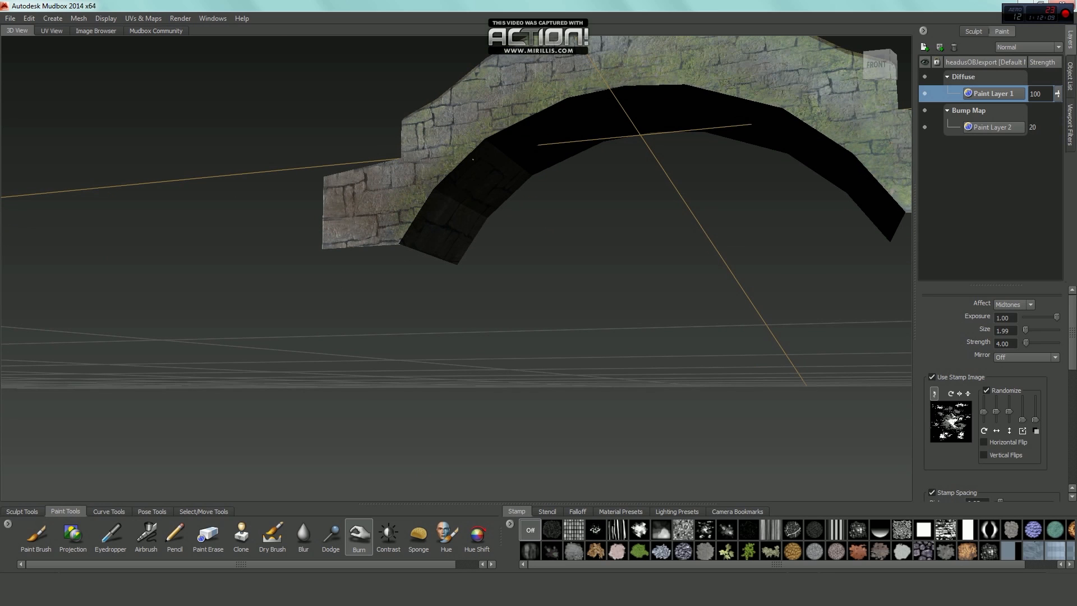
pyautogui.keyDown('alt'); pyautogui.moveTo(472, 158); pyautogui.dragTo(474, 292); pyautogui.keyUp('alt')
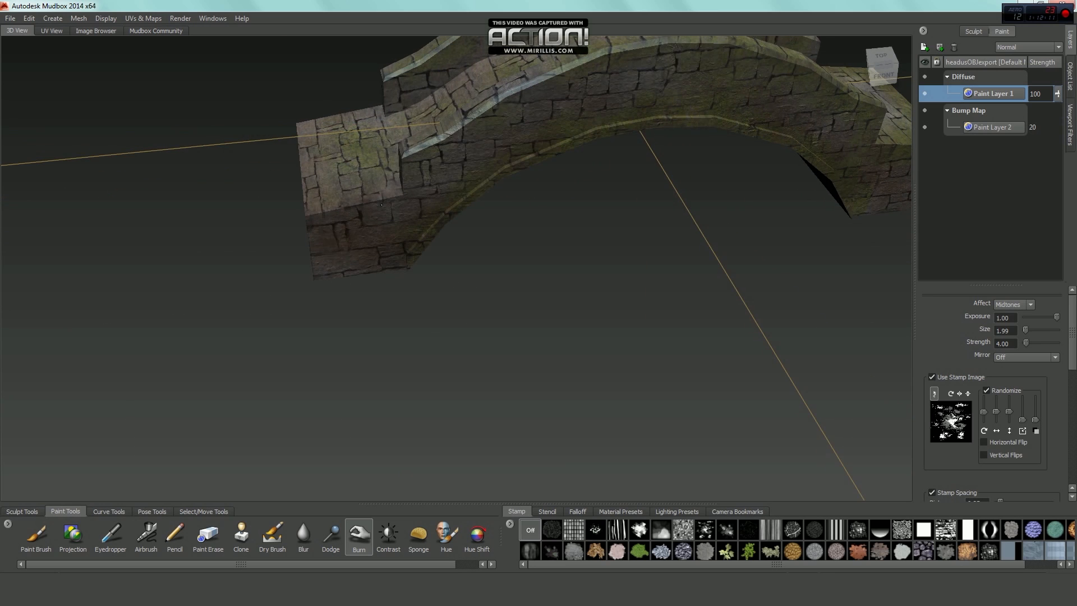
# Darken the walkway, parapets and end blocks from all sides of the bridge with the Burn tool
pyautogui.keyDown('alt'); pyautogui.moveTo(308, 289); pyautogui.dragTo(402, 261); pyautogui.keyUp('alt')
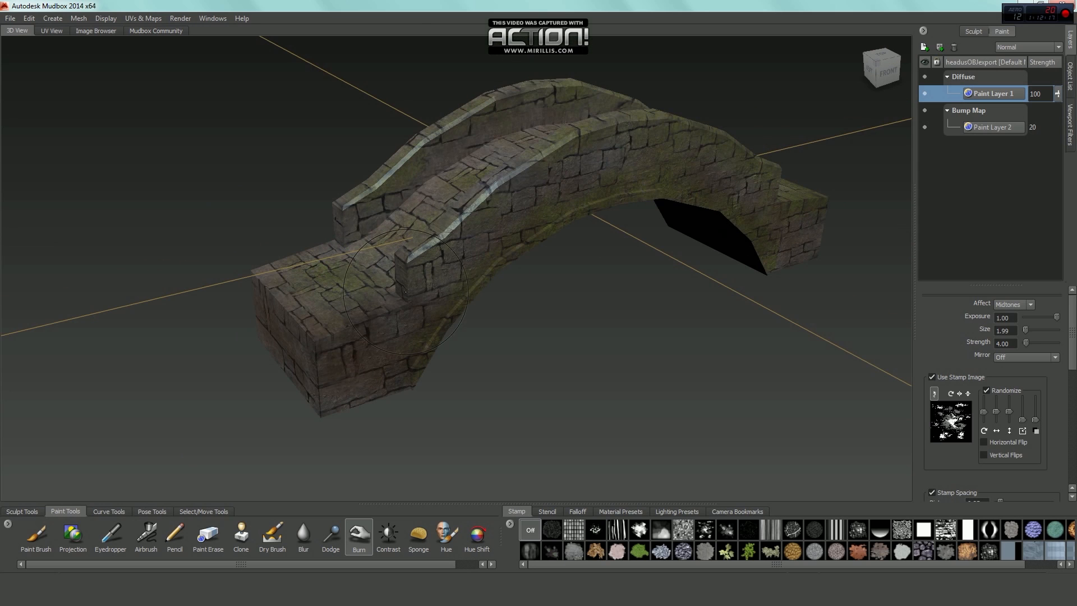
pyautogui.keyDown('alt'); pyautogui.moveTo(500, 195); pyautogui.dragTo(456, 216); pyautogui.keyUp('alt')
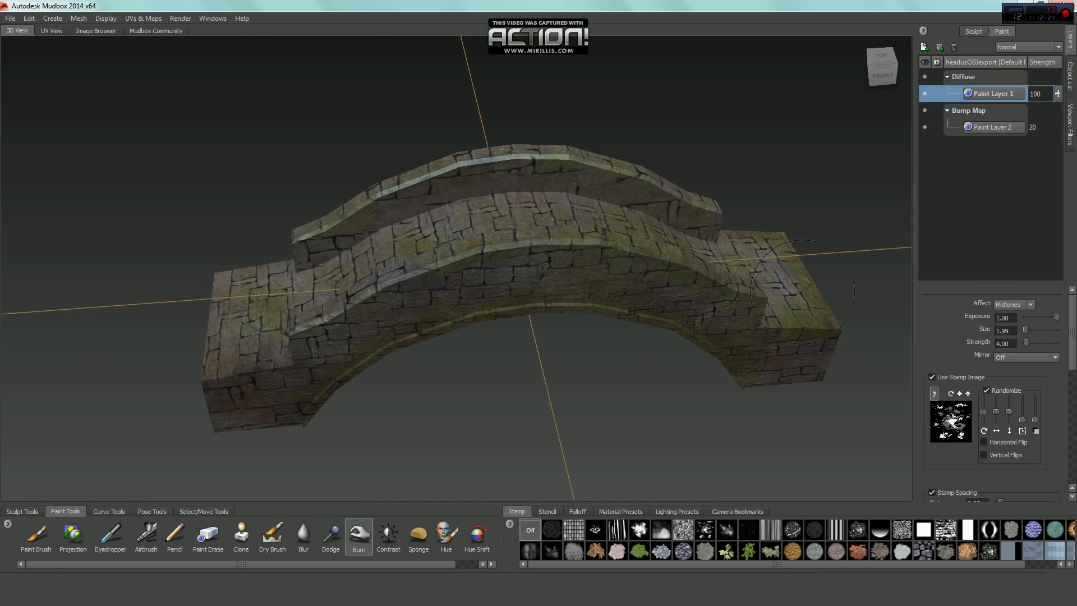
pyautogui.keyDown('alt'); pyautogui.moveTo(803, 292); pyautogui.dragTo(690, 371); pyautogui.keyUp('alt')
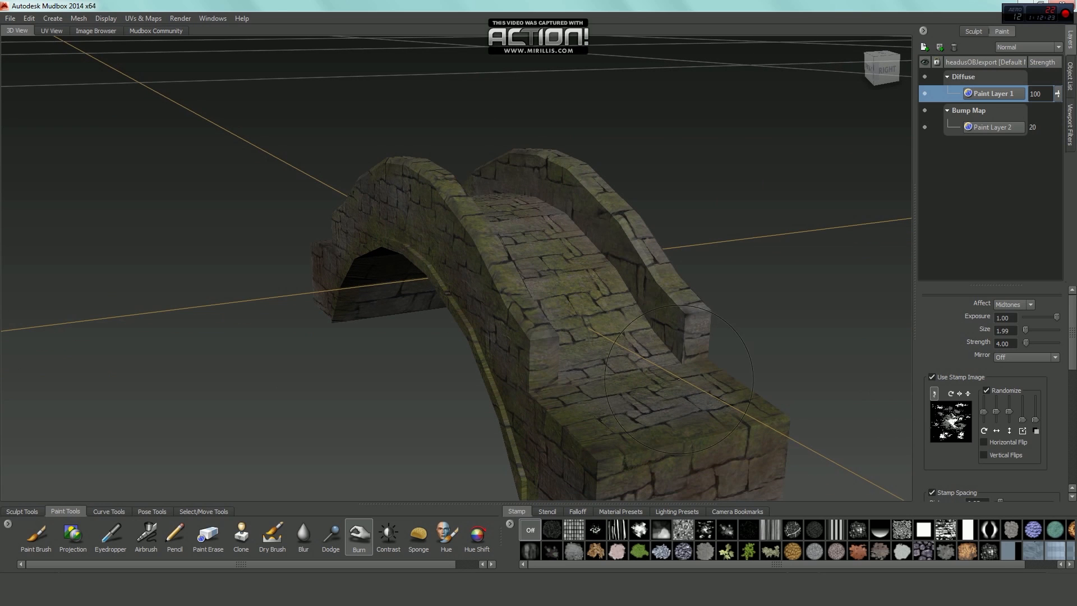
pyautogui.keyDown('alt'); pyautogui.moveTo(567, 209); pyautogui.dragTo(694, 254); pyautogui.keyUp('alt')
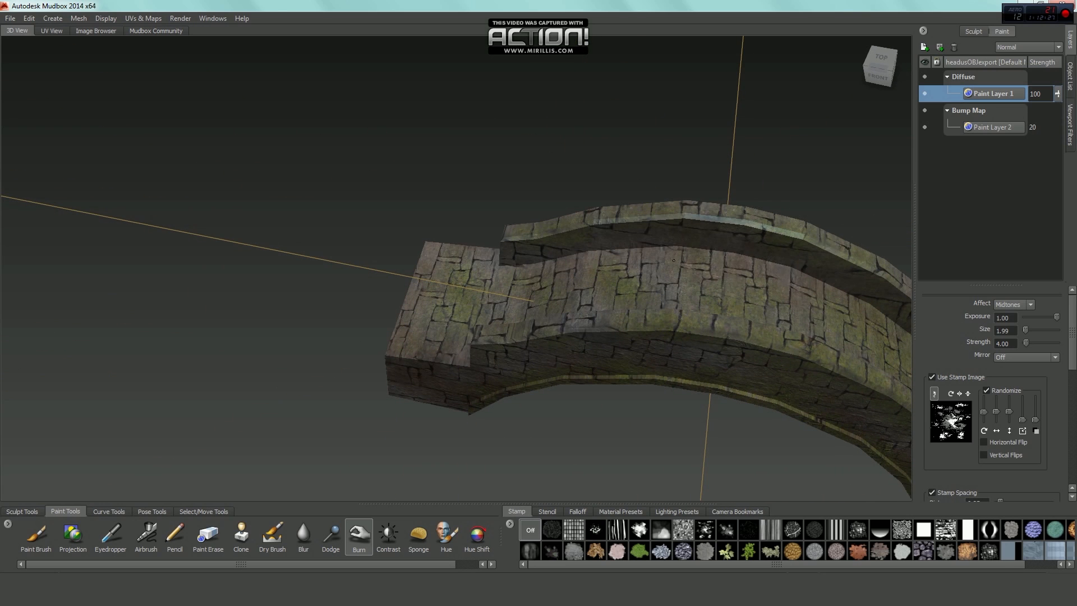
pyautogui.moveTo(518, 263)
pyautogui.keyDown('alt'); pyautogui.mouseDown()
pyautogui.moveTo(483, 292)
pyautogui.moveTo(533, 267)
pyautogui.moveTo(704, 302)
pyautogui.mouseUp(); pyautogui.keyUp('alt')
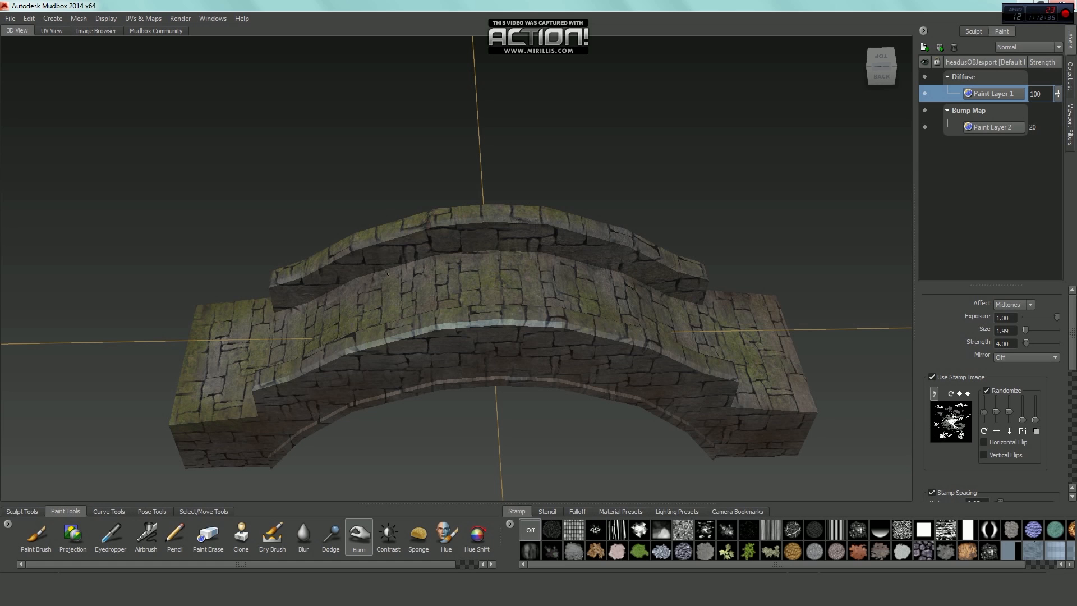
pyautogui.keyDown('alt'); pyautogui.moveTo(291, 312); pyautogui.dragTo(491, 270); pyautogui.keyUp('alt')
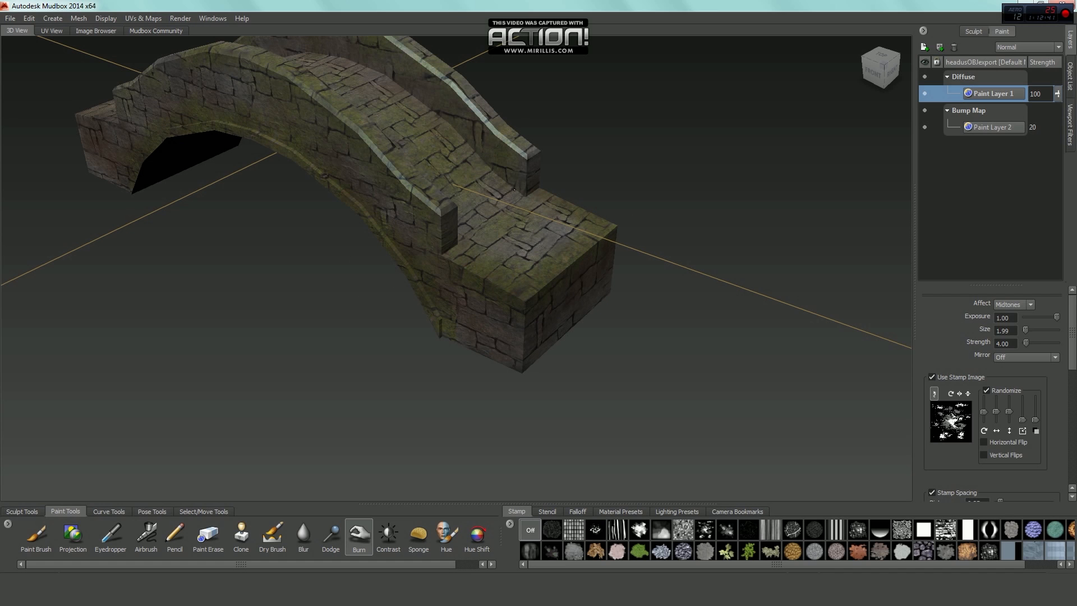
pyautogui.keyDown('alt'); pyautogui.moveTo(514, 188); pyautogui.dragTo(485, 307); pyautogui.keyUp('alt')
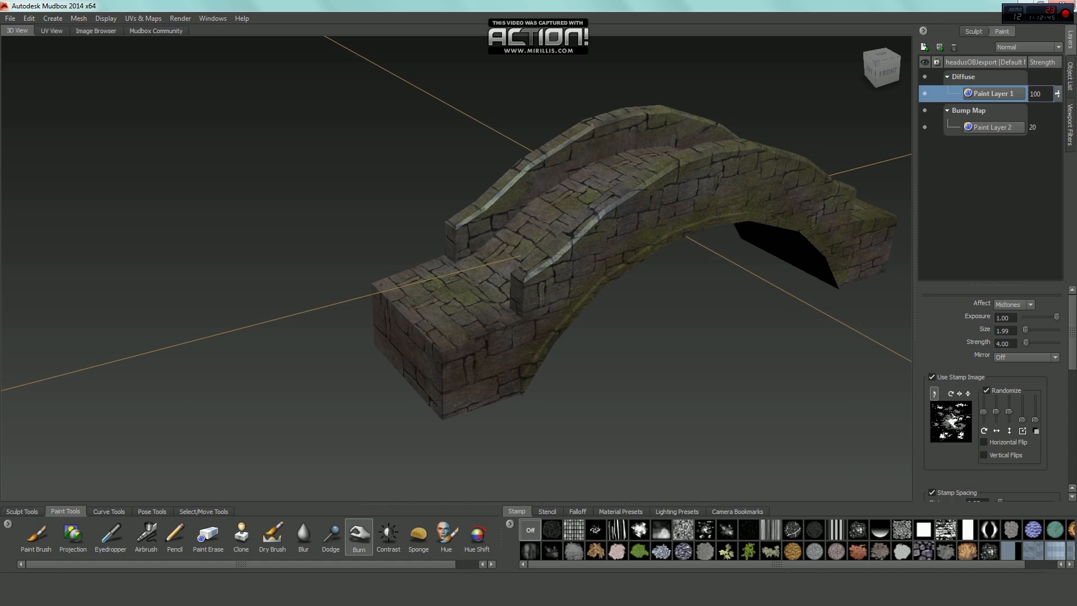
pyautogui.keyDown('alt'); pyautogui.moveTo(471, 268); pyautogui.dragTo(354, 283); pyautogui.keyUp('alt')
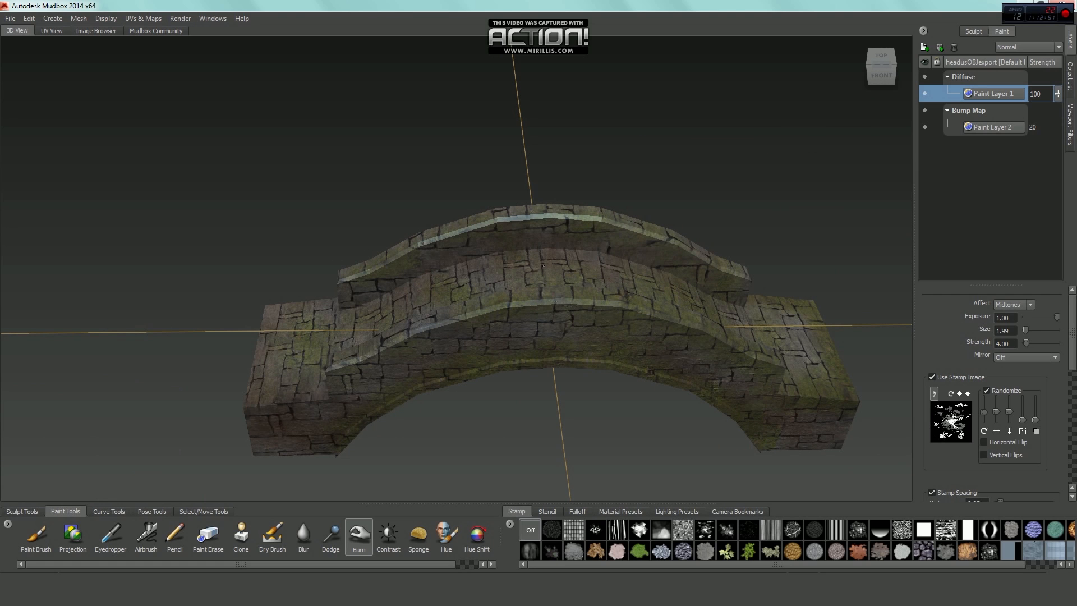
pyautogui.keyDown('alt'); pyautogui.moveTo(704, 275); pyautogui.dragTo(360, 294); pyautogui.keyUp('alt')
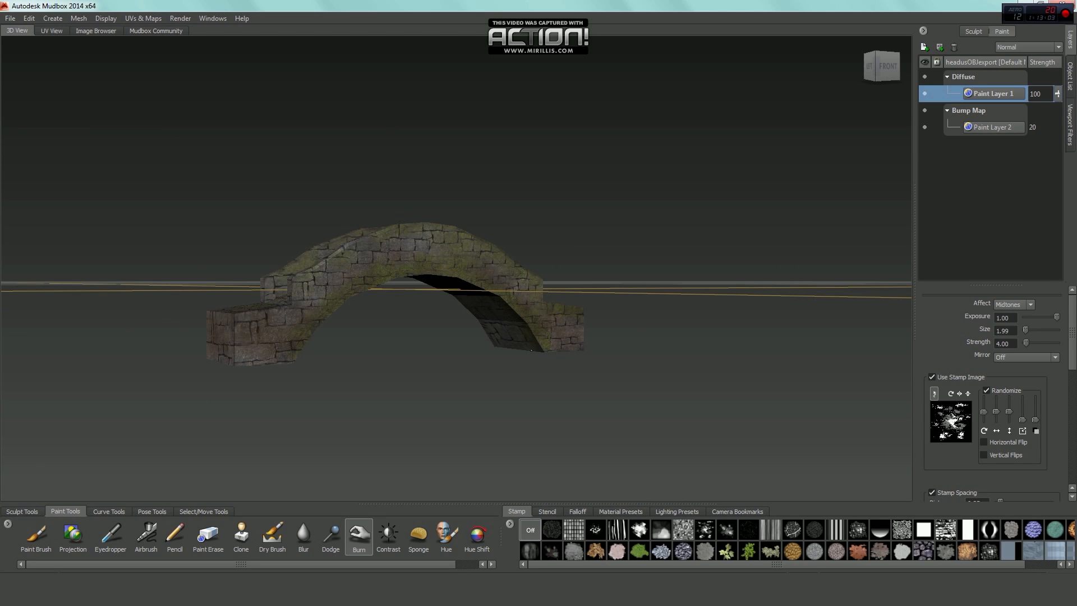
# Set up the Dodge tool for the diffuse layer with the stamp image enabled and a white splatter stamp
pyautogui.keyDown('alt'); pyautogui.moveTo(531, 351); pyautogui.dragTo(408, 333); pyautogui.keyUp('alt')
pyautogui.keyDown('alt'); pyautogui.moveTo(528, 358); pyautogui.dragTo(504, 324); pyautogui.keyUp('alt')
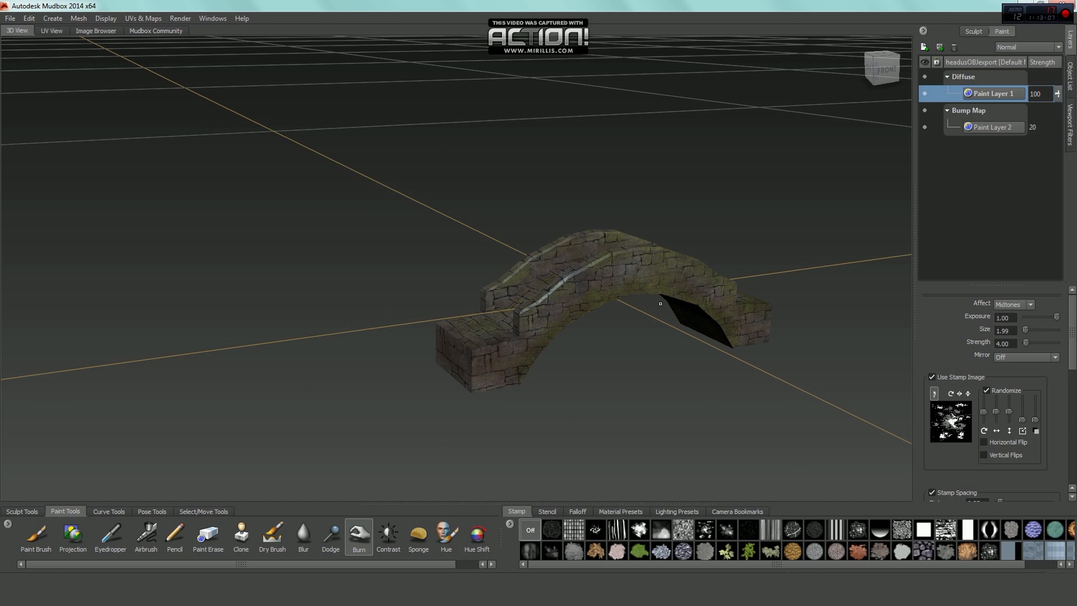
pyautogui.keyDown('alt'); pyautogui.moveTo(661, 303); pyautogui.dragTo(458, 230); pyautogui.keyUp('alt')
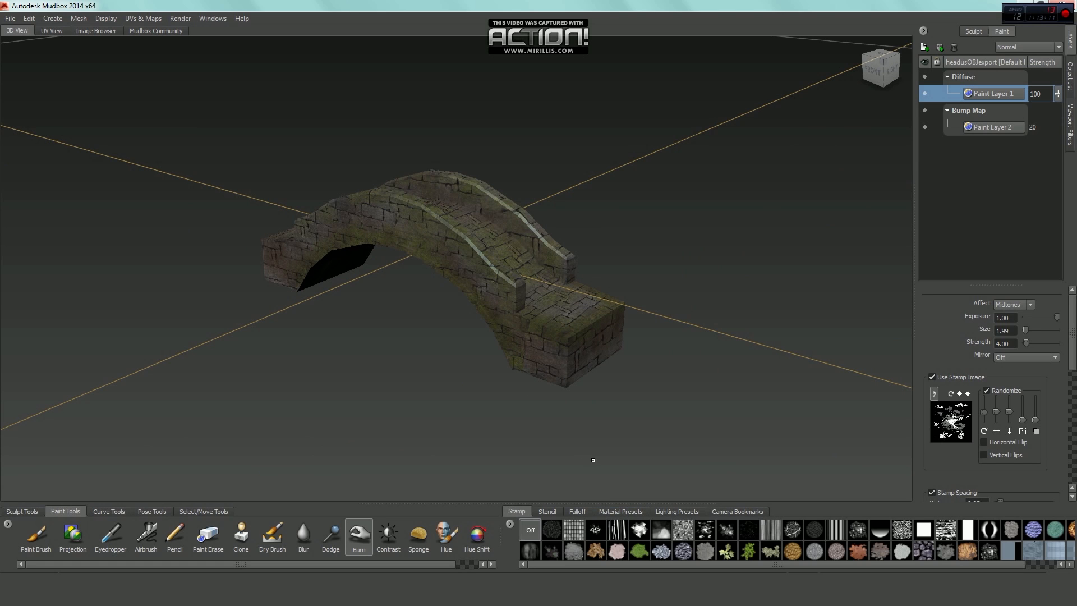
pyautogui.moveTo(534, 381)
pyautogui.keyDown('alt'); pyautogui.mouseDown()
pyautogui.moveTo(494, 367)
pyautogui.moveTo(528, 359)
pyautogui.mouseUp(); pyautogui.keyUp('alt')
pyautogui.click(330, 537)
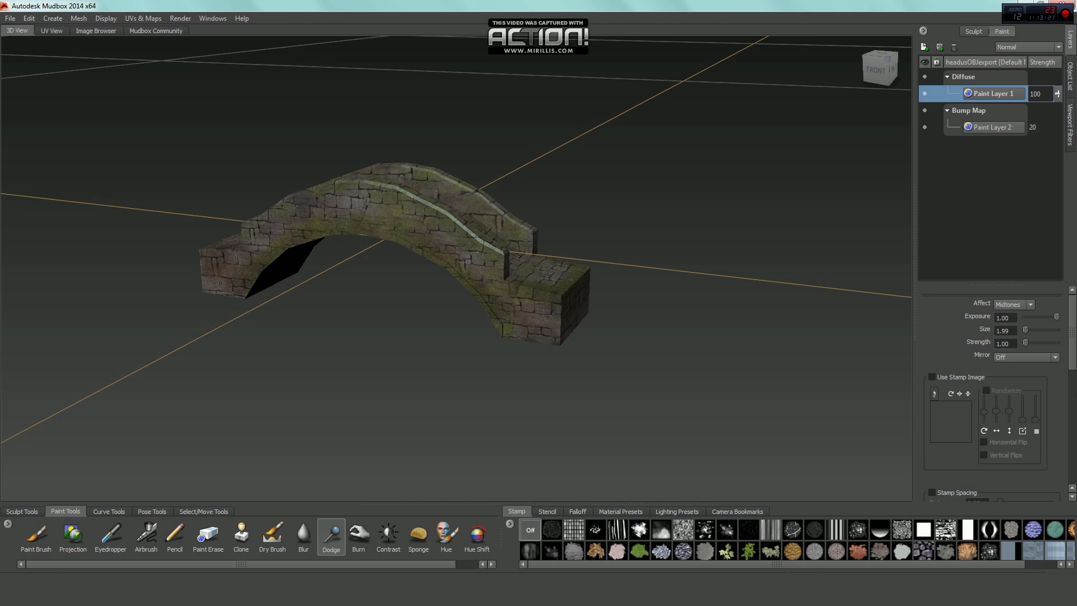
pyautogui.keyDown('alt'); pyautogui.moveTo(221, 282); pyautogui.dragTo(390, 358); pyautogui.keyUp('alt')
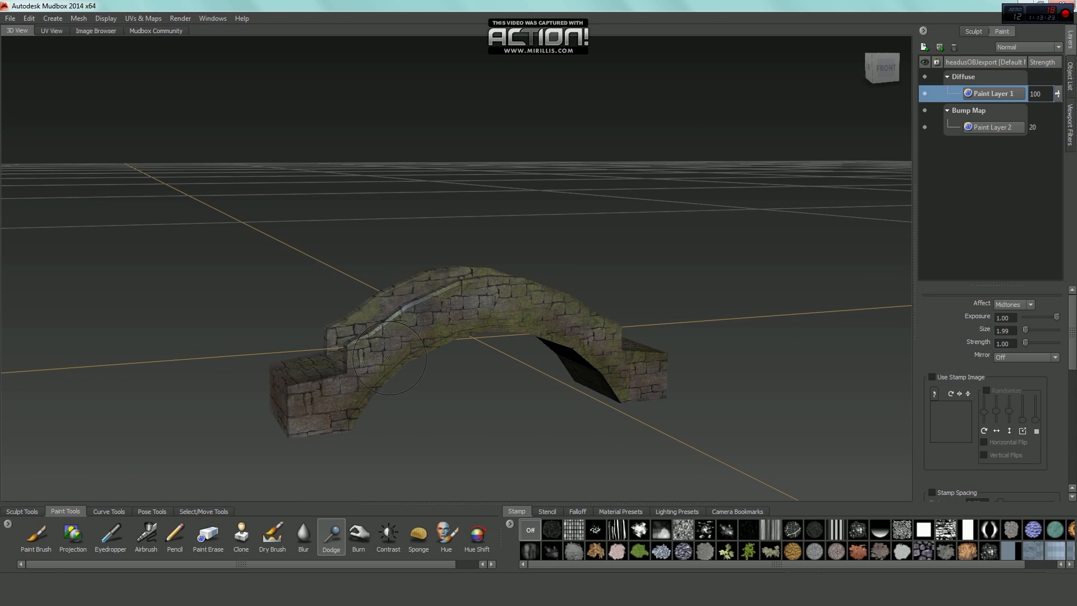
pyautogui.click(932, 377)
pyautogui.click(640, 530)
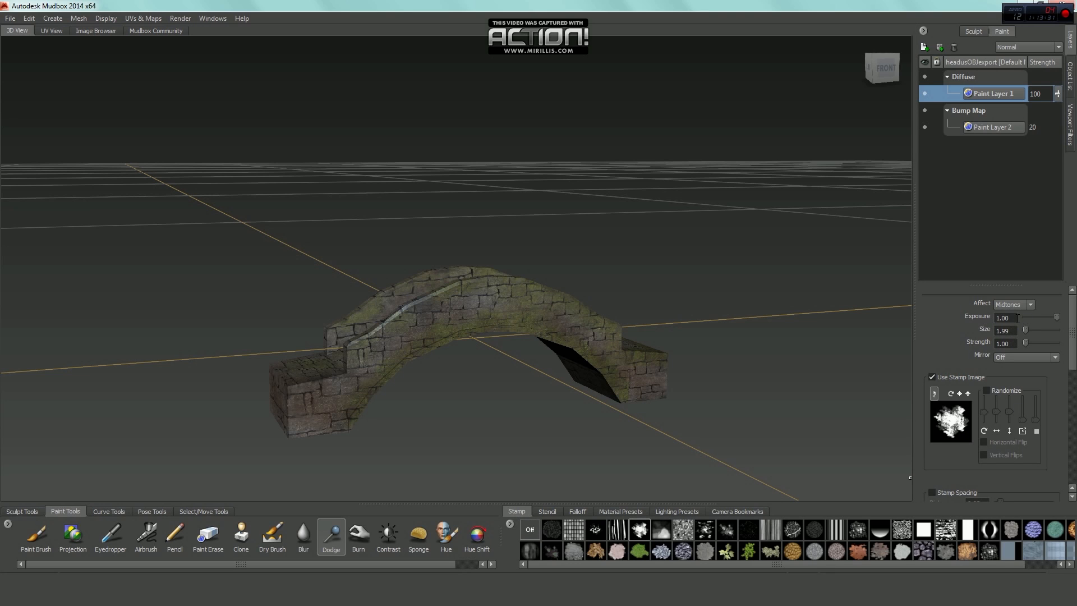
# Set the Dodge tool's strength to 0.75 for the bridge's end block and walkway
pyautogui.doubleClick(1012, 342)
pyautogui.write('.75')
pyautogui.press('Return')
pyautogui.keyDown('alt'); pyautogui.moveTo(474, 309); pyautogui.dragTo(365, 424); pyautogui.keyUp('alt')
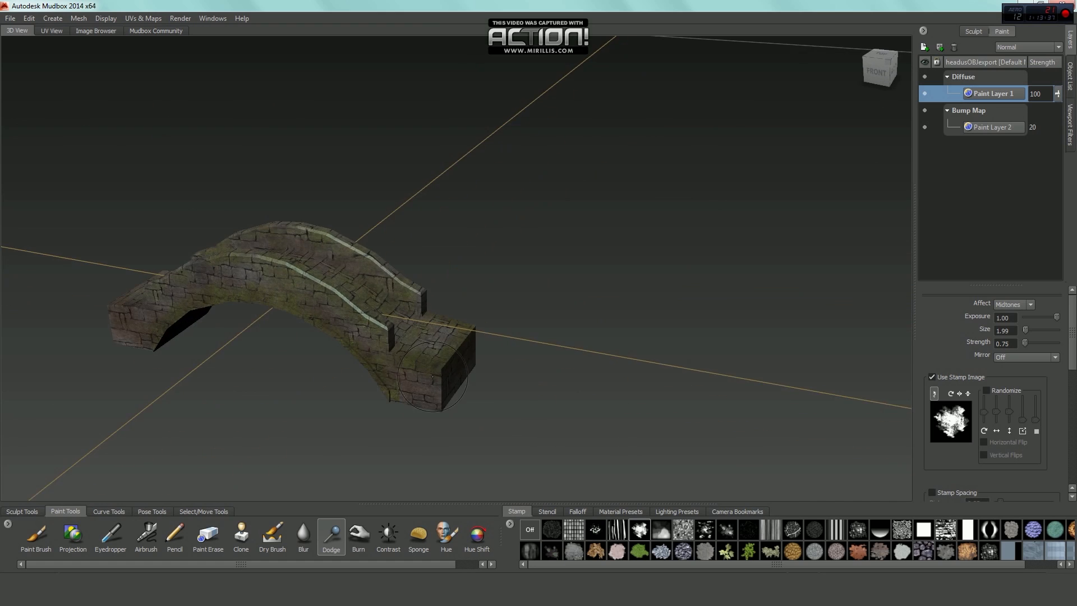
pyautogui.keyDown('alt'); pyautogui.moveTo(364, 424); pyautogui.dragTo(538, 446, button='right'); pyautogui.keyUp('alt')
pyautogui.keyDown('alt'); pyautogui.moveTo(539, 446); pyautogui.dragTo(583, 369, button='middle'); pyautogui.keyUp('alt')
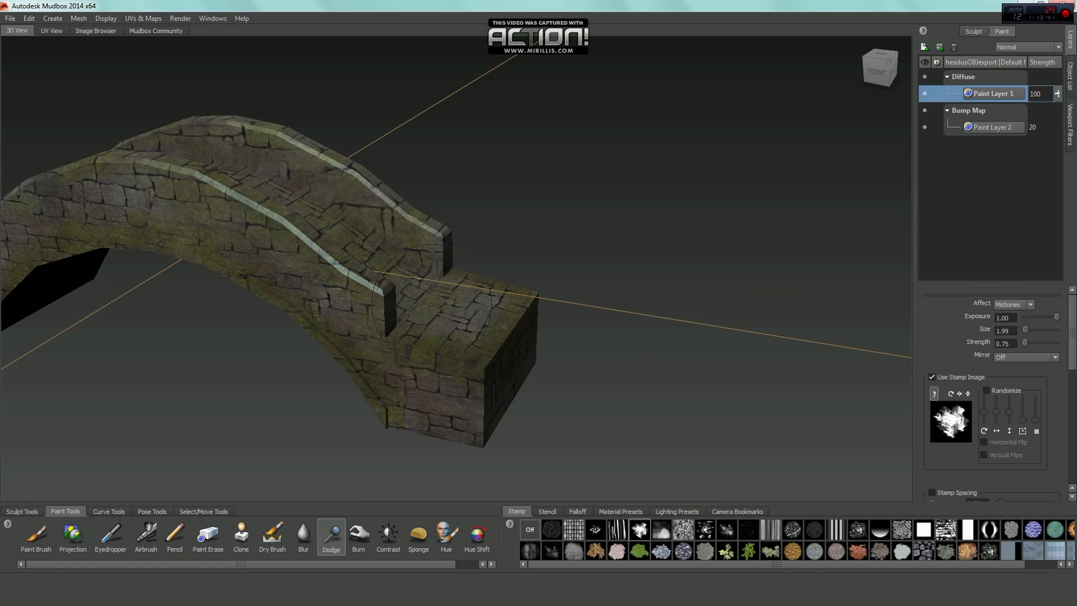
# Try a Dodge stroke at strength 2.00 on top of the end block and undo it
pyautogui.doubleClick(1013, 342)
pyautogui.write('2.00')
pyautogui.moveTo(434, 311)
pyautogui.mouseDown()
pyautogui.moveTo(483, 316)
pyautogui.moveTo(441, 306)
pyautogui.mouseUp()
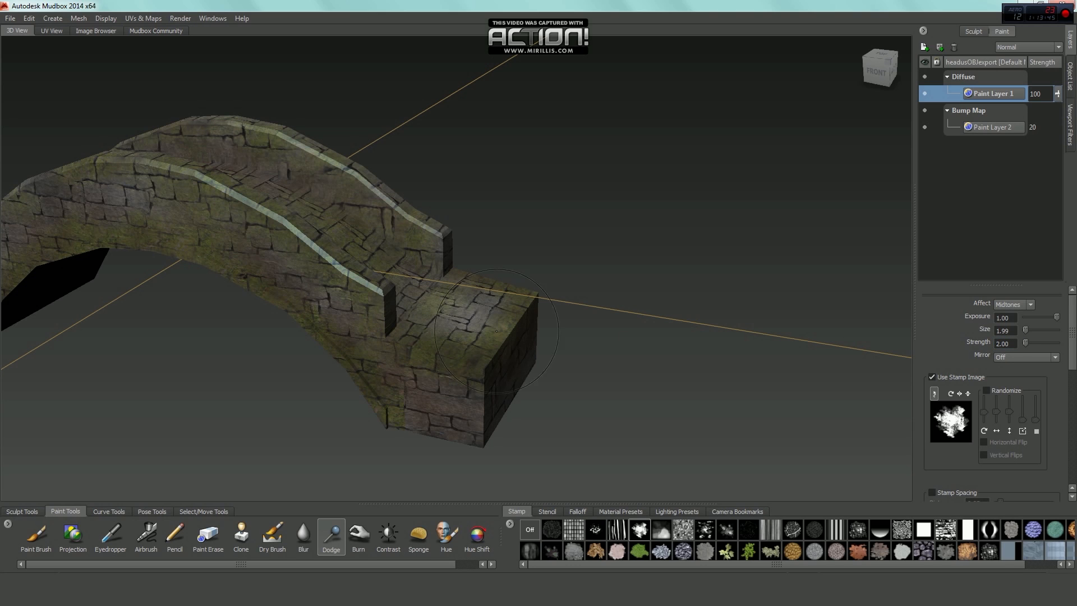
pyautogui.hotkey('ctrl', 'z')
# Set the Dodge strength to 1.00, enlarge the brush to size 3.64, and lighten the stones across the bridge's walkway and sides
pyautogui.doubleClick(1013, 343)
pyautogui.write('1.00')
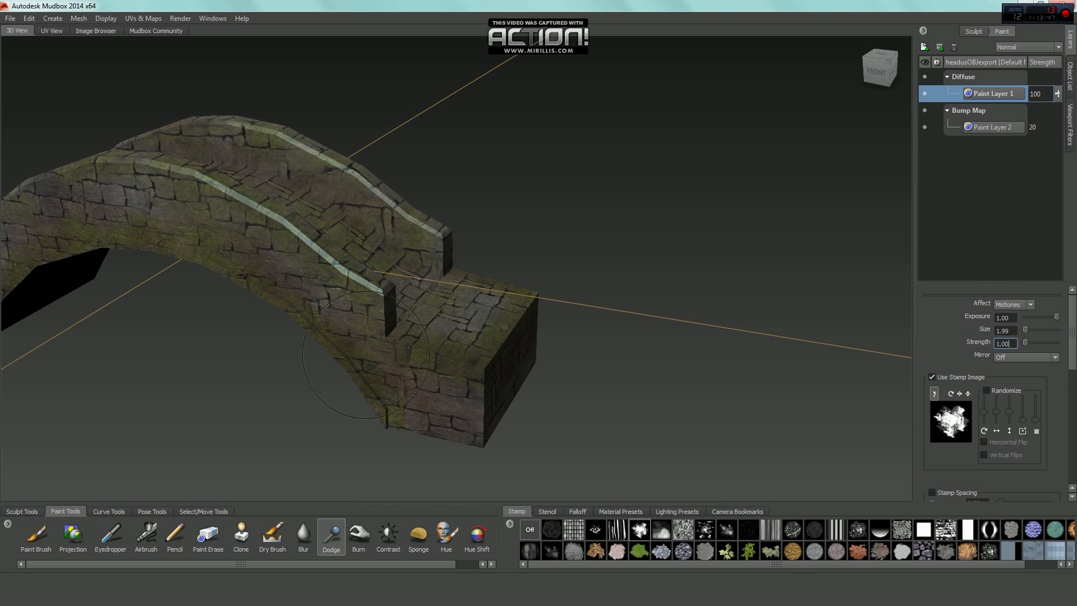
pyautogui.moveTo(443, 317)
pyautogui.keyDown('alt'); pyautogui.mouseDown()
pyautogui.moveTo(662, 287)
pyautogui.moveTo(561, 298)
pyautogui.mouseUp(); pyautogui.keyUp('alt')
pyautogui.press('b')
pyautogui.scroll(-4, 609, 287)
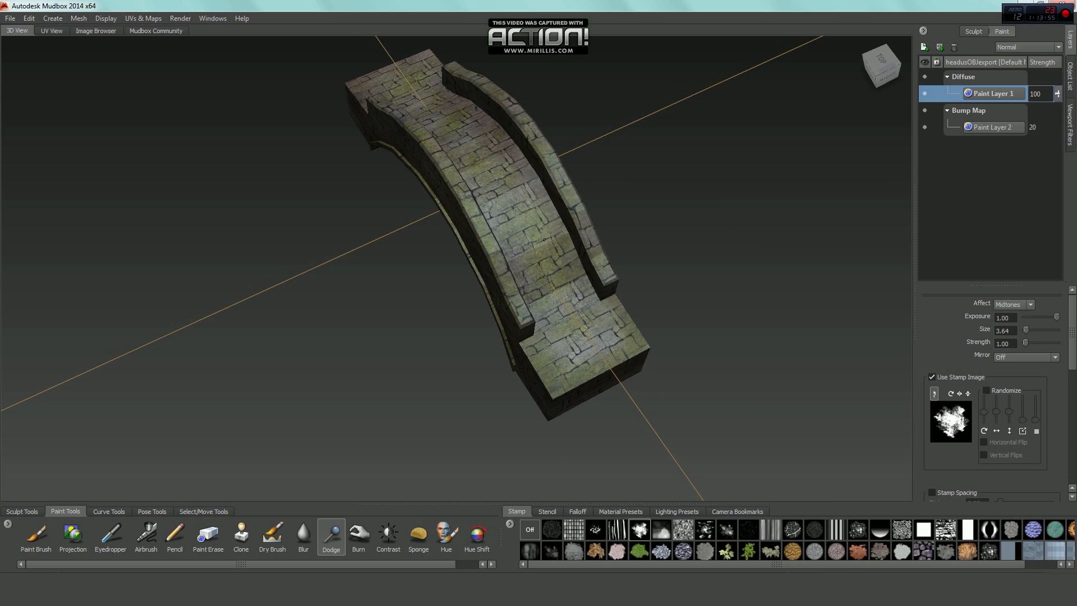
pyautogui.keyDown('alt'); pyautogui.moveTo(544, 240); pyautogui.dragTo(494, 184); pyautogui.keyUp('alt')
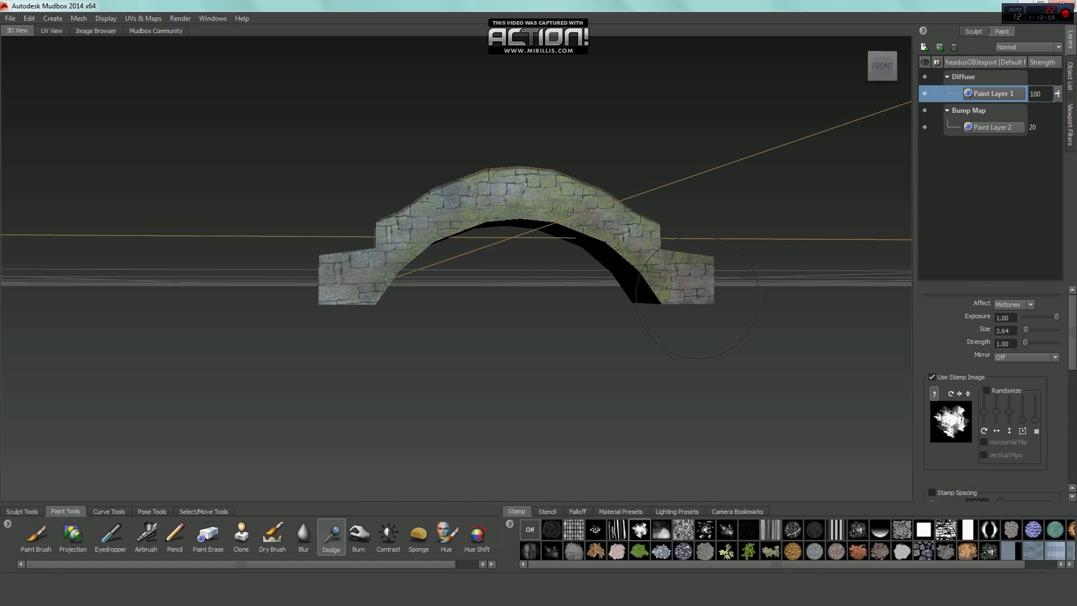
pyautogui.keyDown('alt'); pyautogui.moveTo(744, 334); pyautogui.dragTo(755, 325); pyautogui.keyUp('alt')
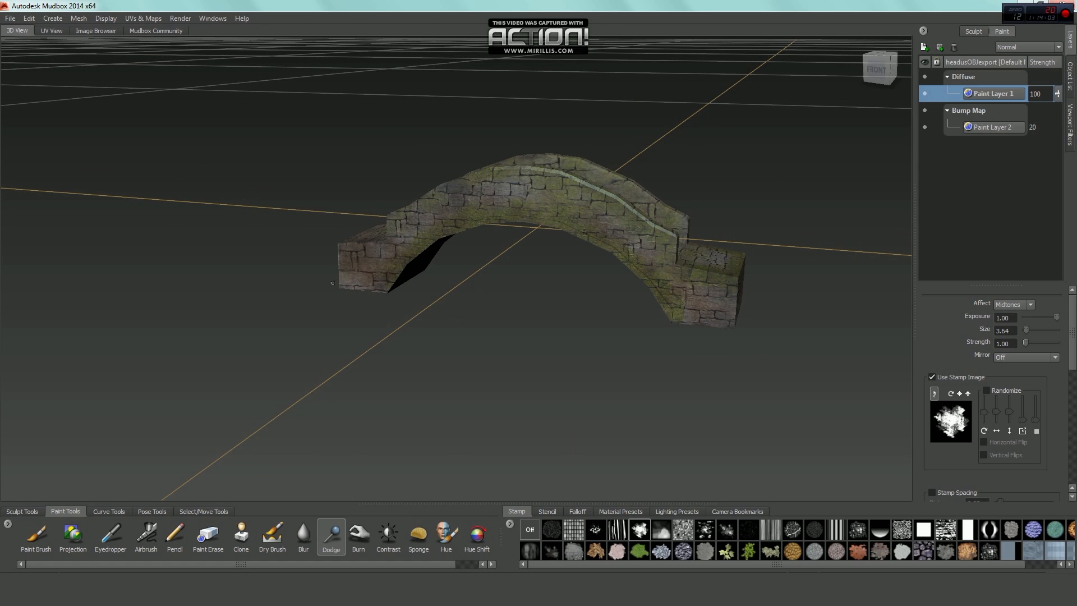
pyautogui.moveTo(336, 260)
pyautogui.keyDown('alt'); pyautogui.mouseDown()
pyautogui.moveTo(584, 287)
pyautogui.moveTo(555, 251)
pyautogui.moveTo(385, 204)
pyautogui.moveTo(623, 314)
pyautogui.mouseUp(); pyautogui.keyUp('alt')
pyautogui.moveTo(582, 317)
pyautogui.mouseDown(button='right')
pyautogui.moveTo(643, 308)
pyautogui.moveTo(582, 316)
pyautogui.mouseUp(button='right')
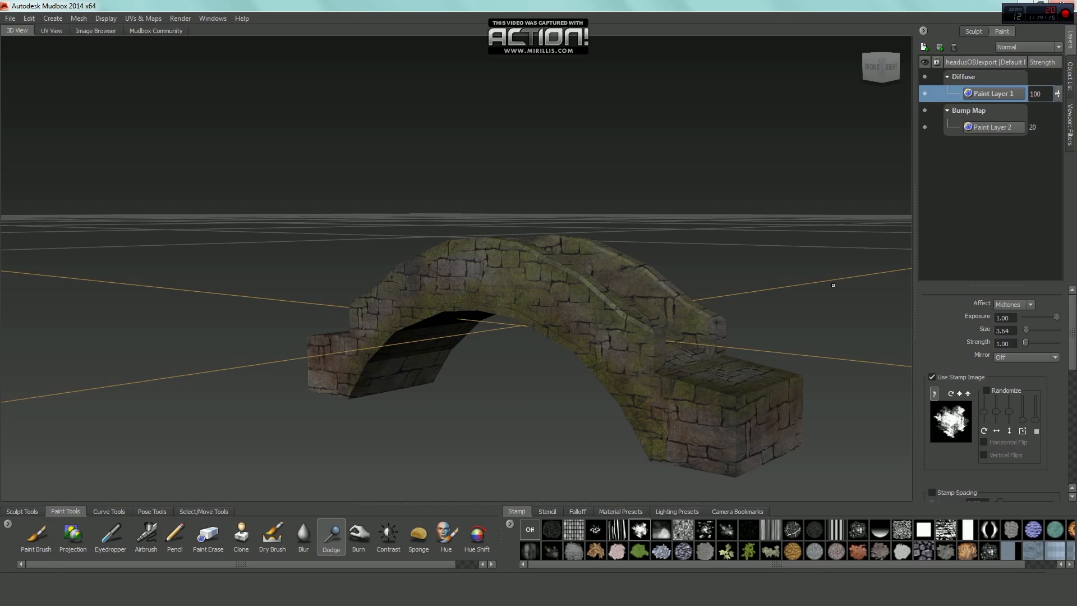
pyautogui.click(1007, 317)
pyautogui.keyDown('alt'); pyautogui.moveTo(743, 273); pyautogui.dragTo(676, 256); pyautogui.keyUp('alt')
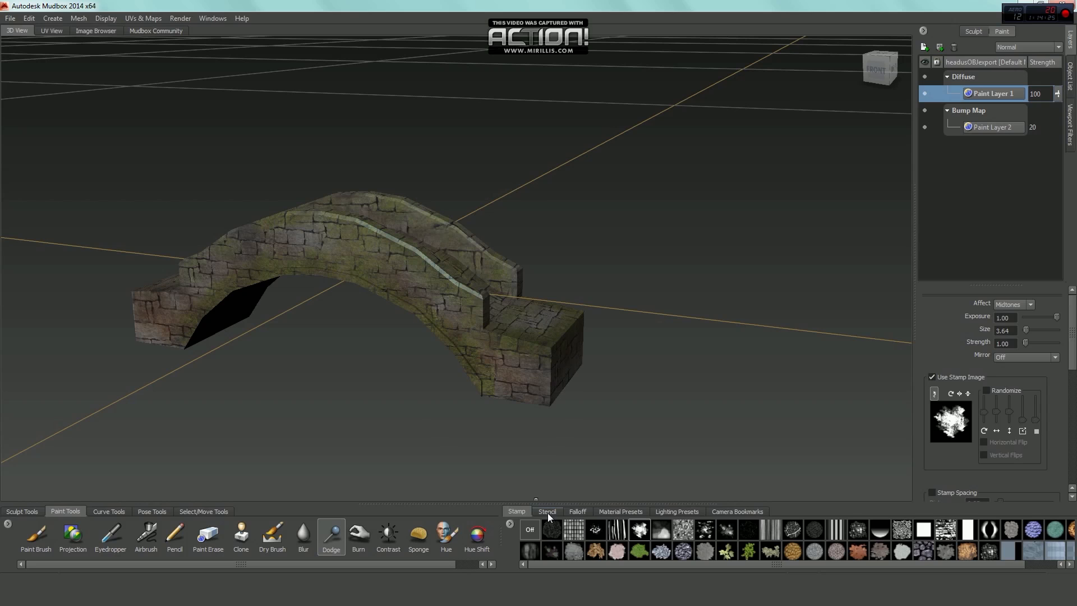
# Export all paint layers for all models, using Bridge_01 as the prefix in the file name template
pyautogui.click(12, 19)
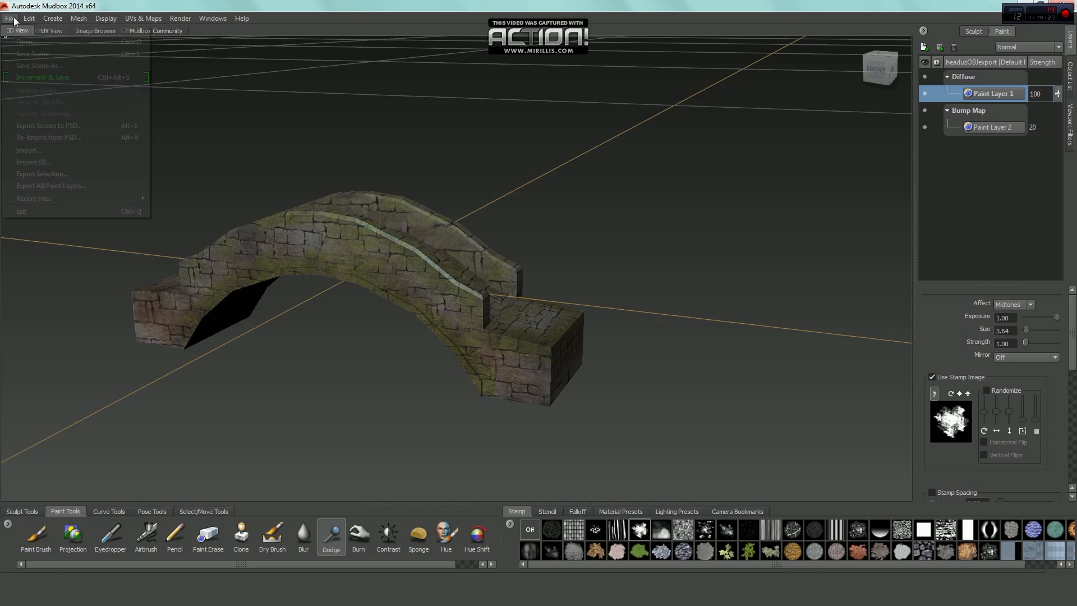
pyautogui.click(89, 185)
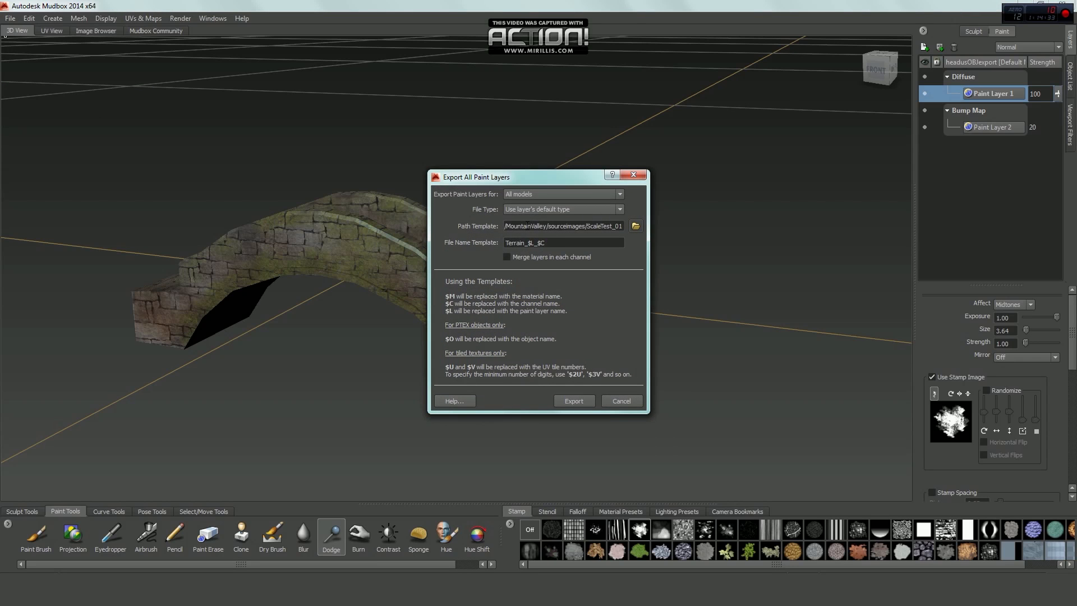
pyautogui.doubleClick(526, 242)
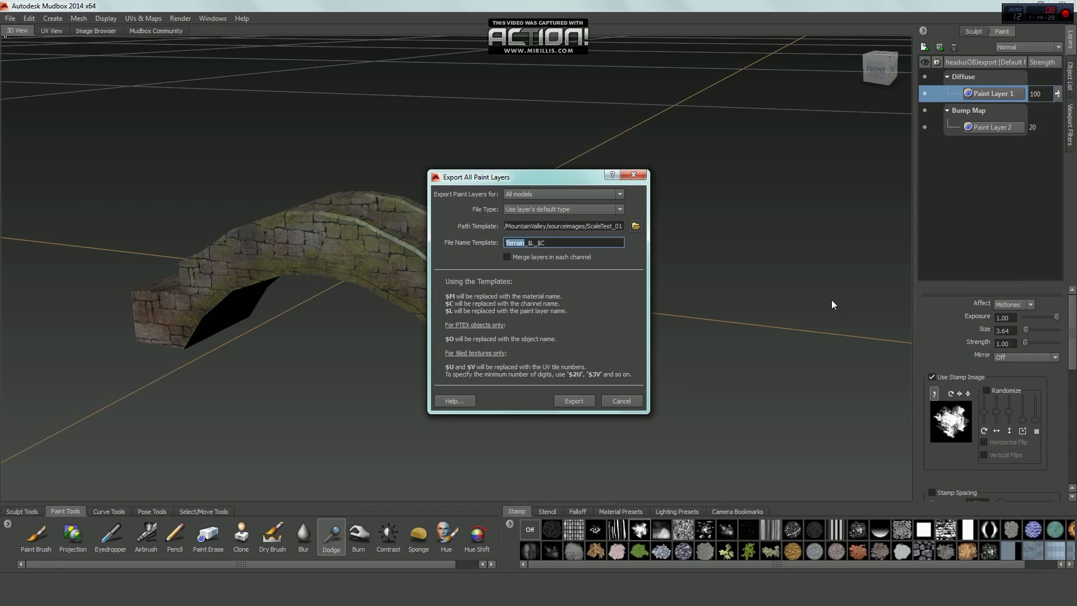
pyautogui.write('Bridge_01')
pyautogui.click(569, 401)
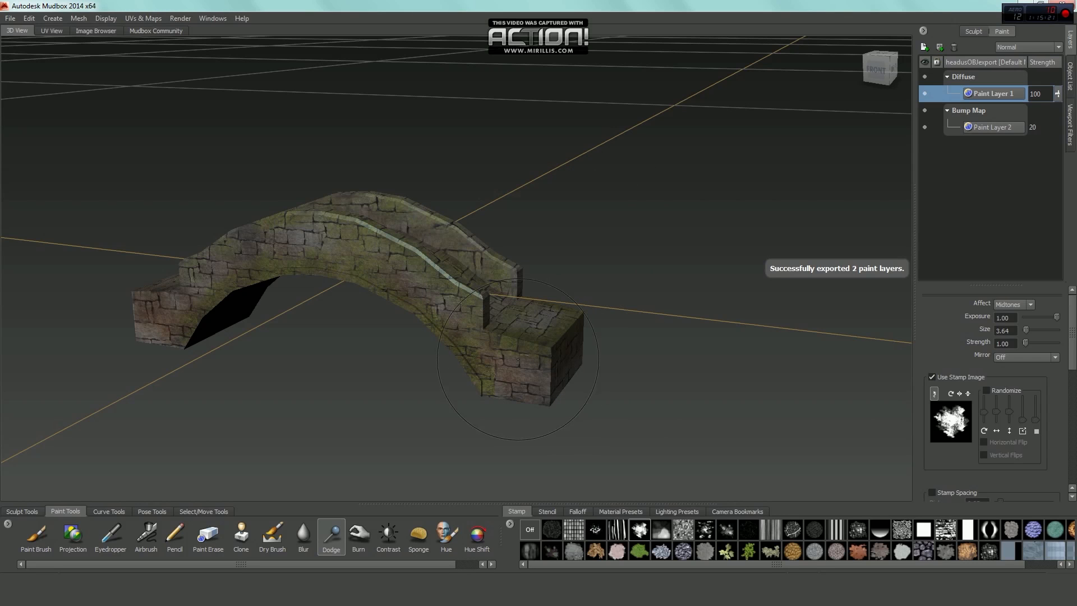
# Switch to Maya and close the UV Texture Editor over the bridge scene
pyautogui.click(365, 589)
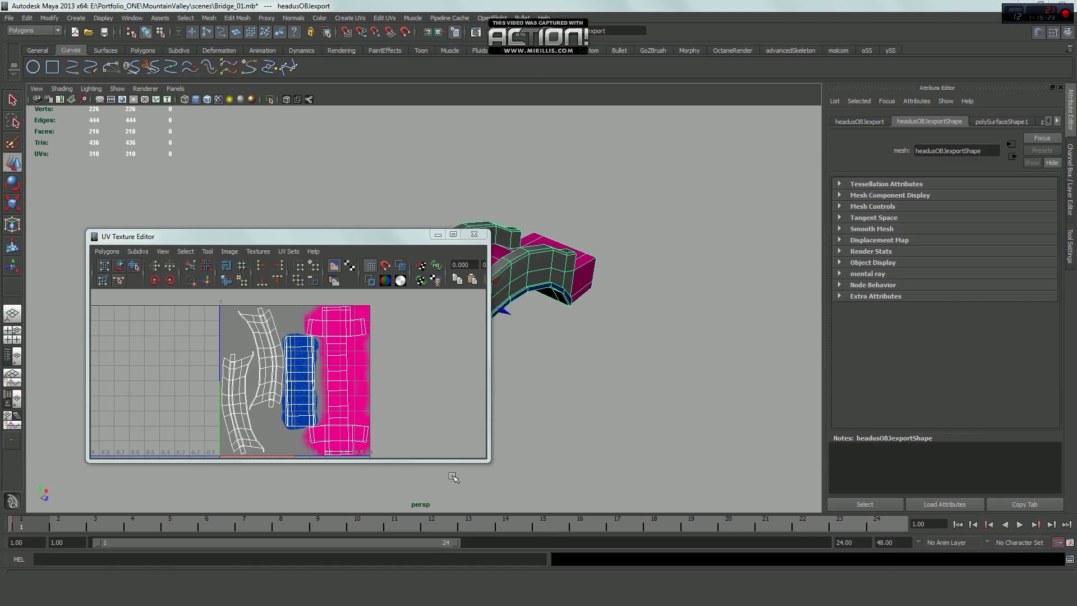
pyautogui.click(474, 234)
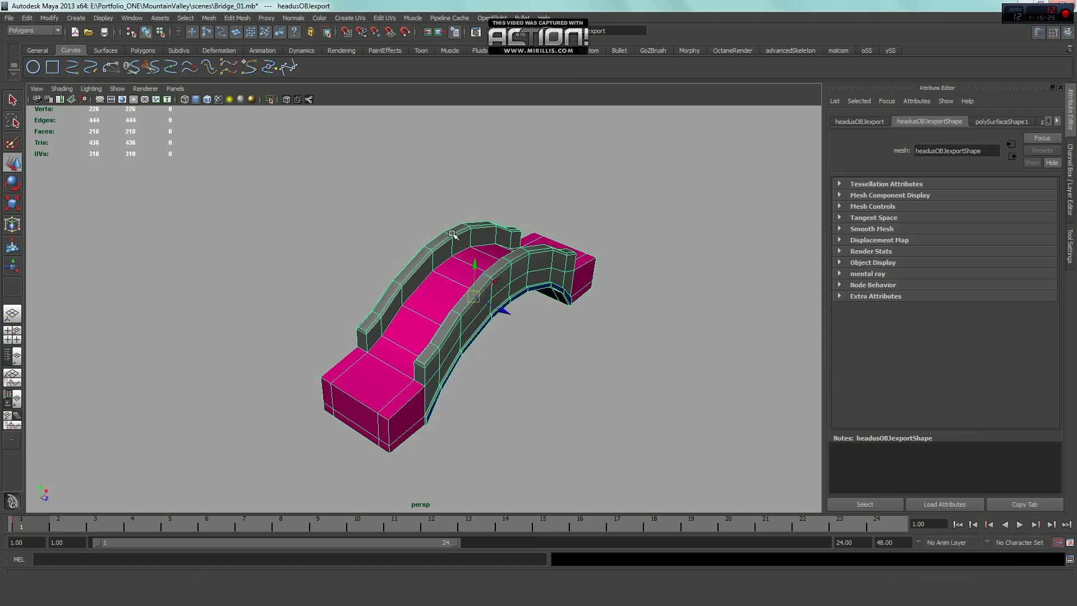
pyautogui.scroll(-2, 426, 213)
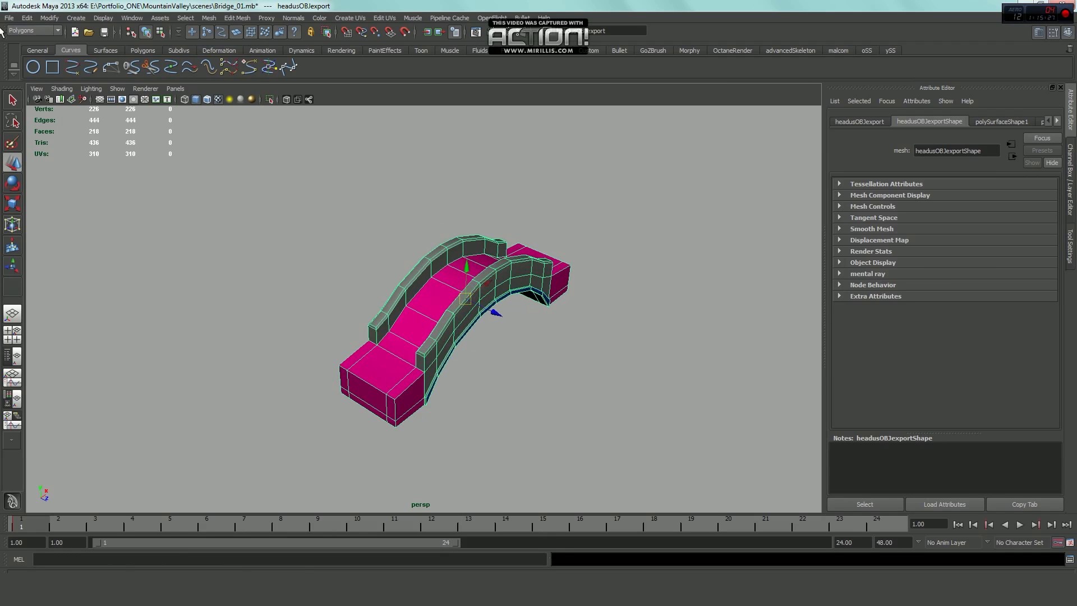
# Open the scene ModularBuildingPieces_12.mb without saving the changes to Bridge_01.mb, and close the Output Window
pyautogui.click(9, 17)
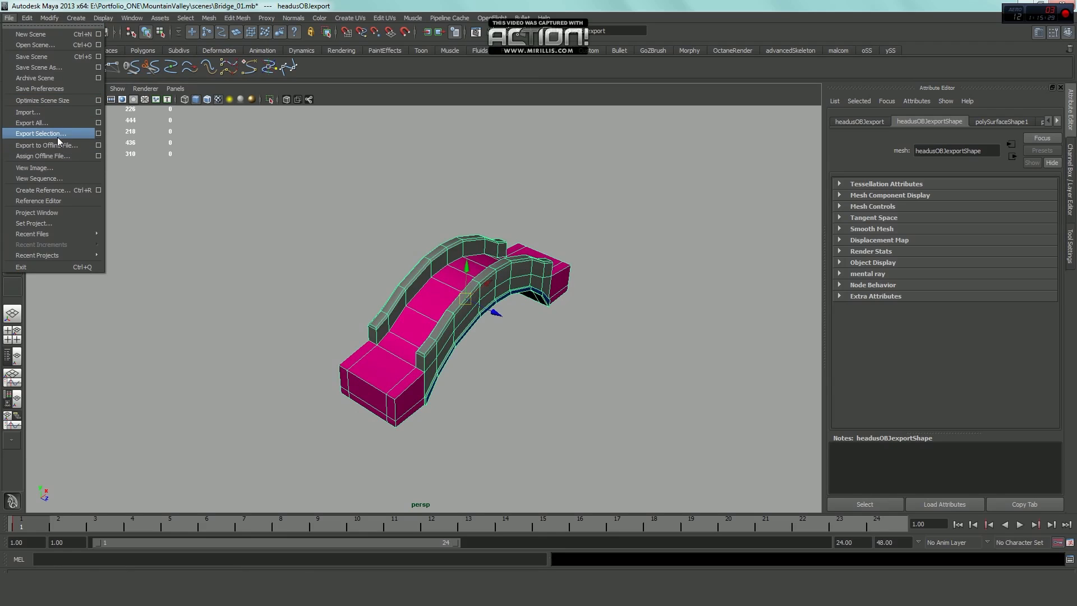
pyautogui.click(51, 45)
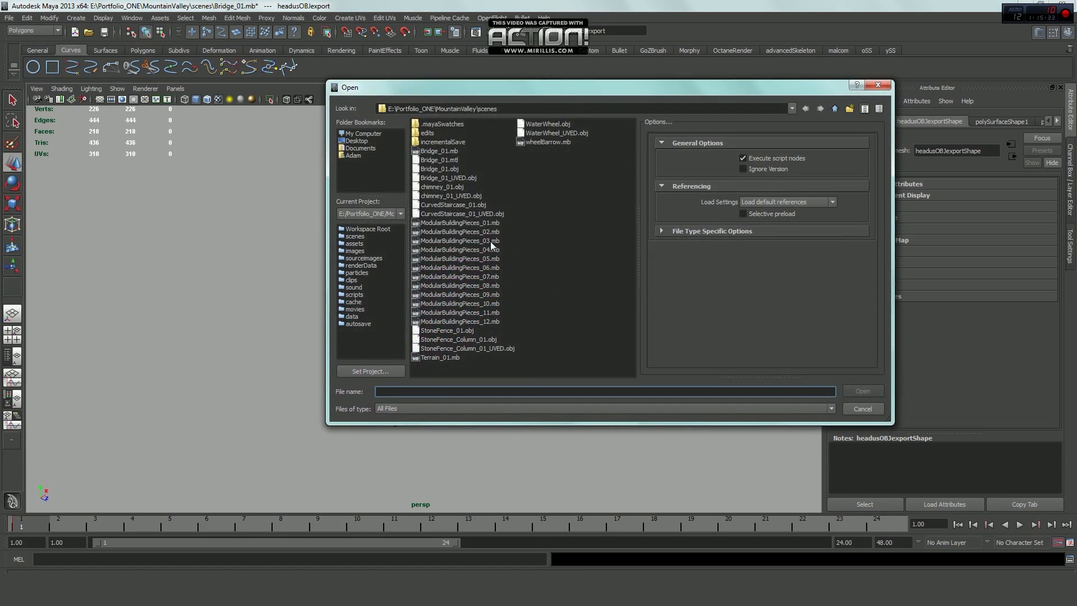
pyautogui.click(477, 321)
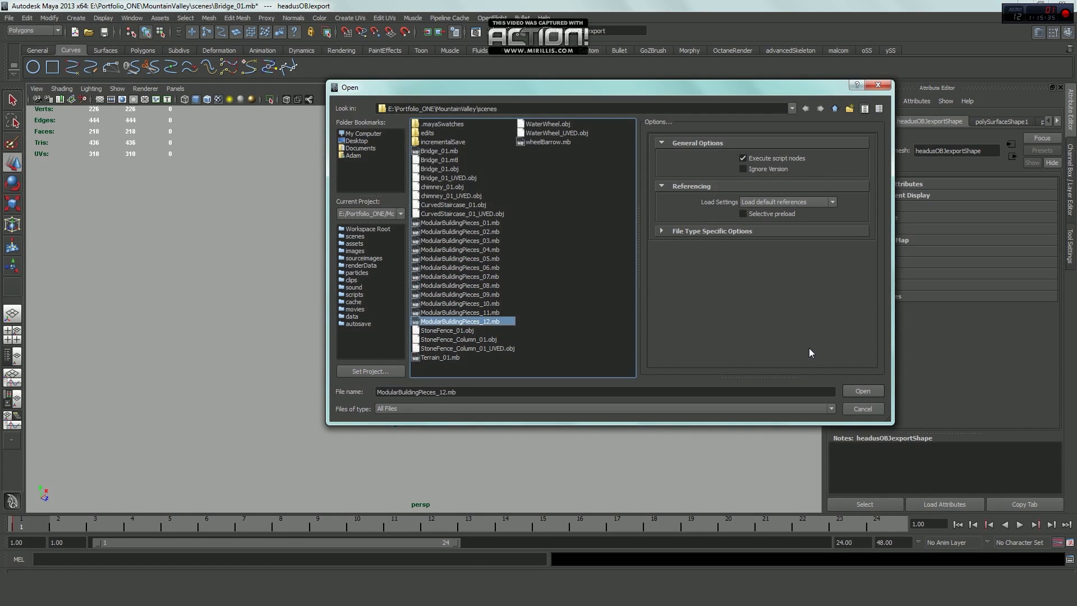
pyautogui.click(868, 390)
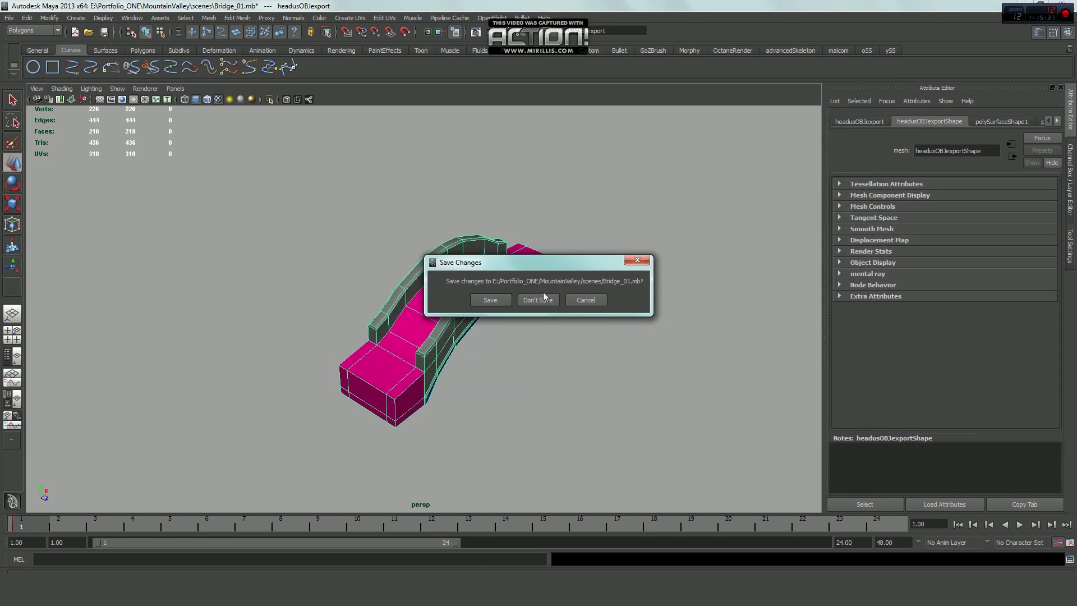
pyautogui.click(535, 300)
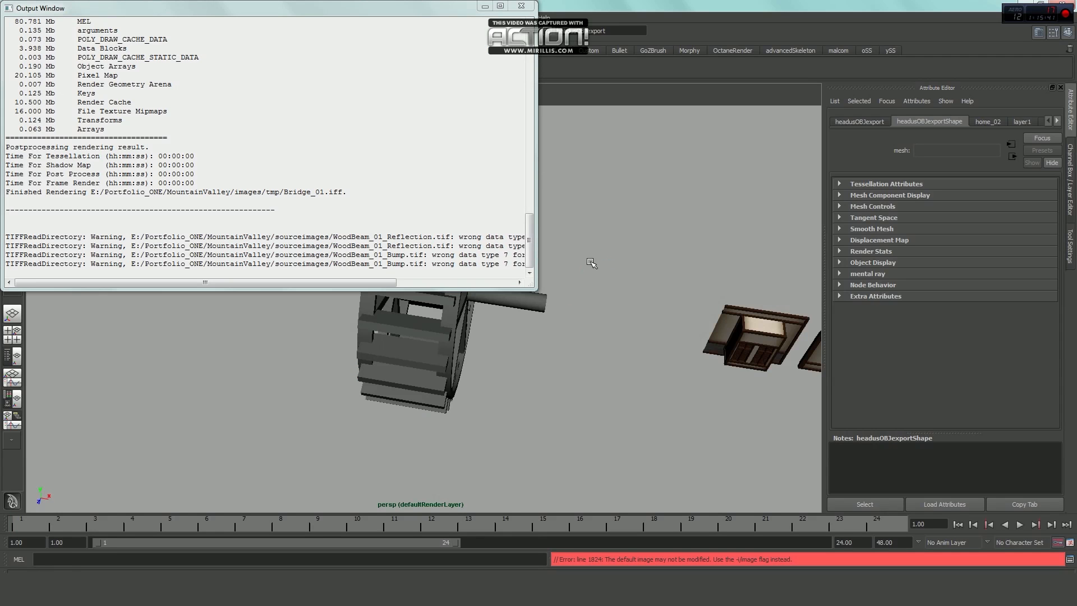
pyautogui.click(521, 5)
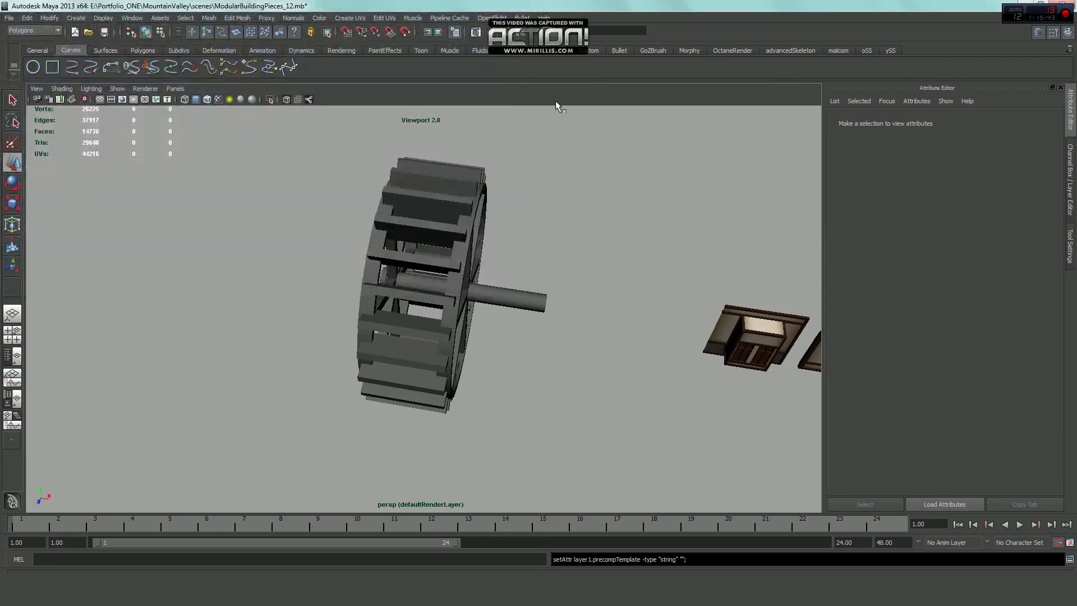
# Import Bridge_01_UVED.obj into the modular building pieces scene
pyautogui.keyDown('alt'); pyautogui.moveTo(682, 288); pyautogui.dragTo(453, 236, button='right'); pyautogui.keyUp('alt')
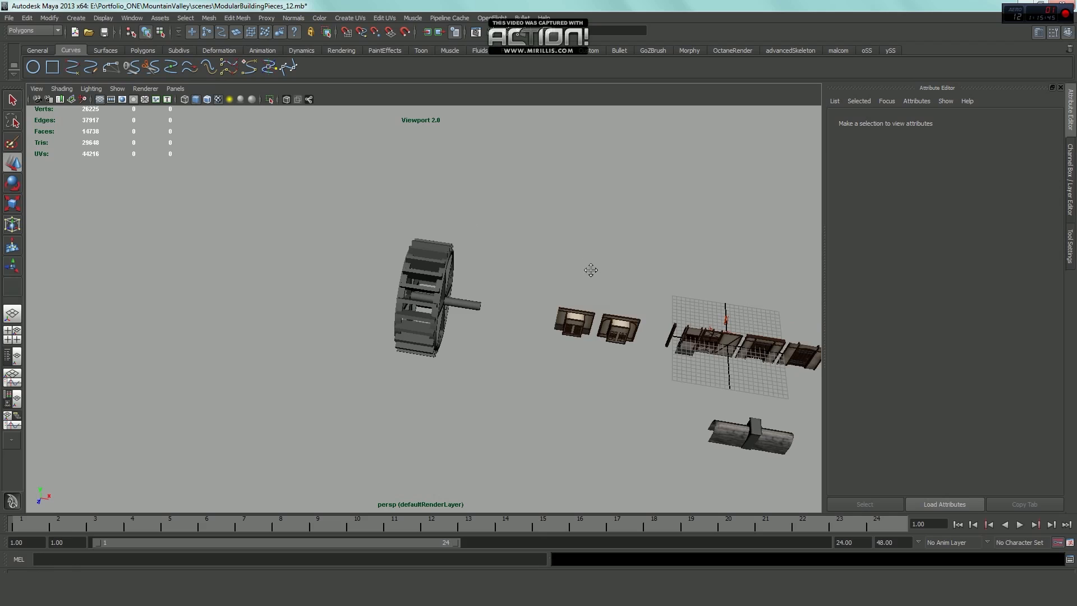
pyautogui.keyDown('alt'); pyautogui.moveTo(602, 269); pyautogui.dragTo(275, 193, button='middle'); pyautogui.keyUp('alt')
pyautogui.keyDown('alt'); pyautogui.moveTo(642, 301); pyautogui.dragTo(342, 274, button='middle'); pyautogui.keyUp('alt')
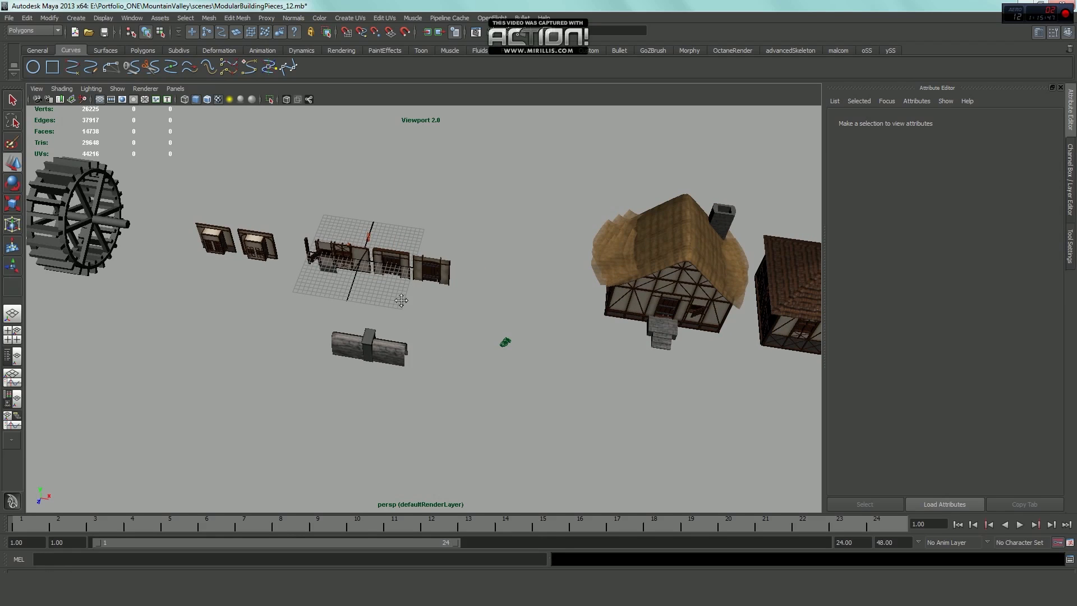
pyautogui.keyDown('alt'); pyautogui.moveTo(566, 343); pyautogui.dragTo(275, 264, button='middle'); pyautogui.keyUp('alt')
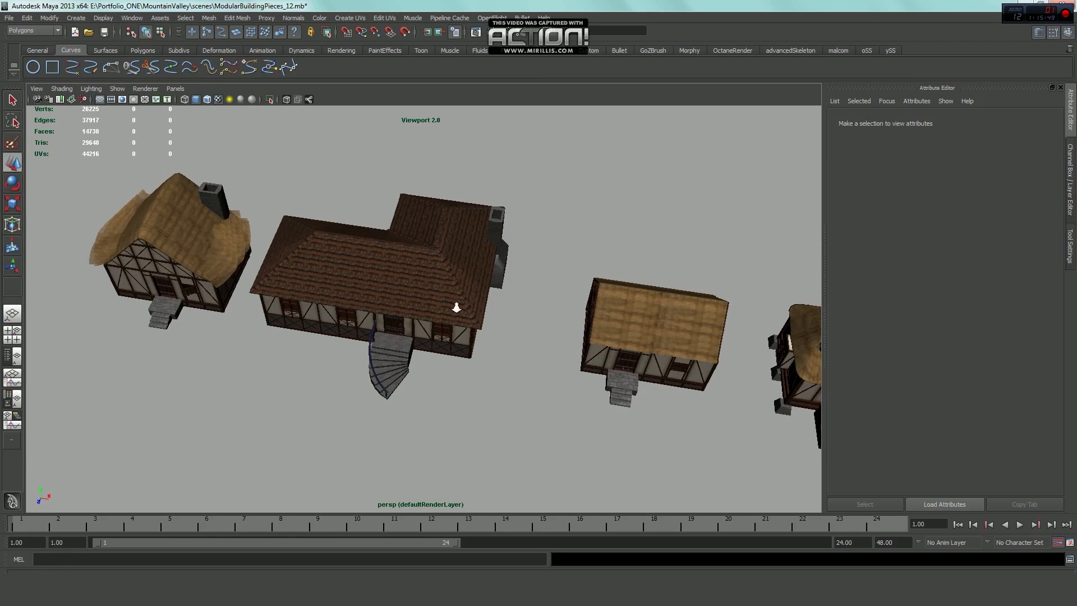
pyautogui.keyDown('alt'); pyautogui.moveTo(452, 306); pyautogui.dragTo(209, 275, button='right'); pyautogui.keyUp('alt')
pyautogui.keyDown('alt'); pyautogui.moveTo(207, 273); pyautogui.dragTo(515, 293, button='middle'); pyautogui.keyUp('alt')
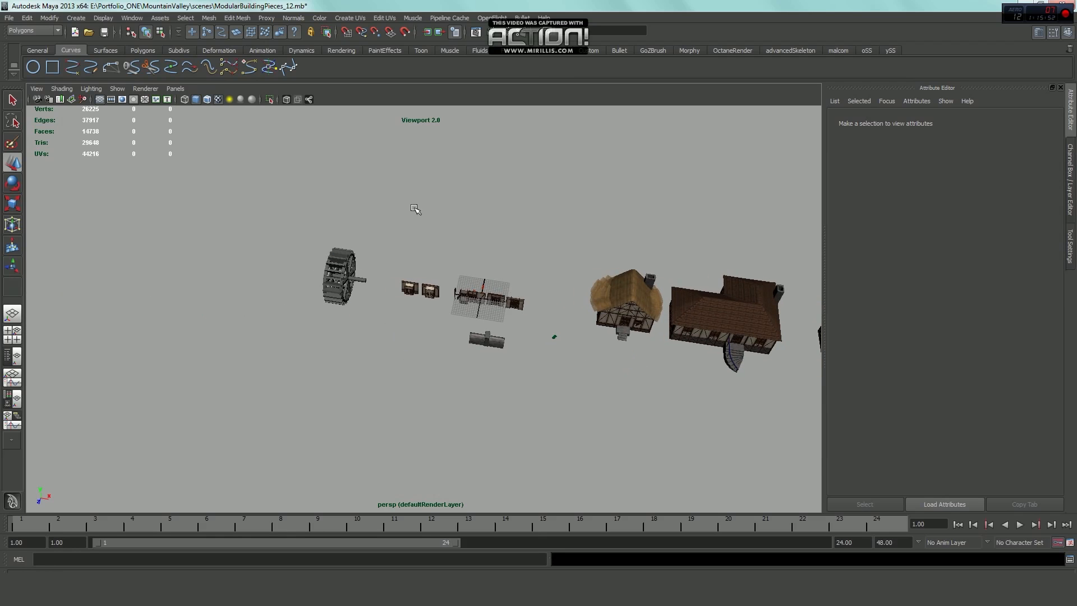
pyautogui.click(9, 18)
pyautogui.click(38, 112)
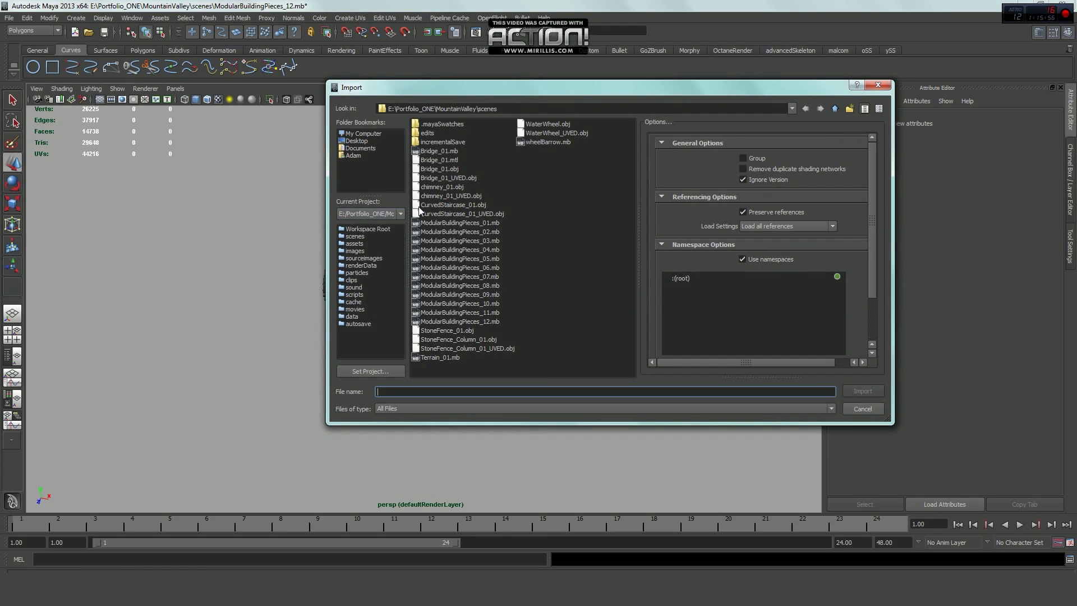
pyautogui.click(446, 177)
pyautogui.click(872, 389)
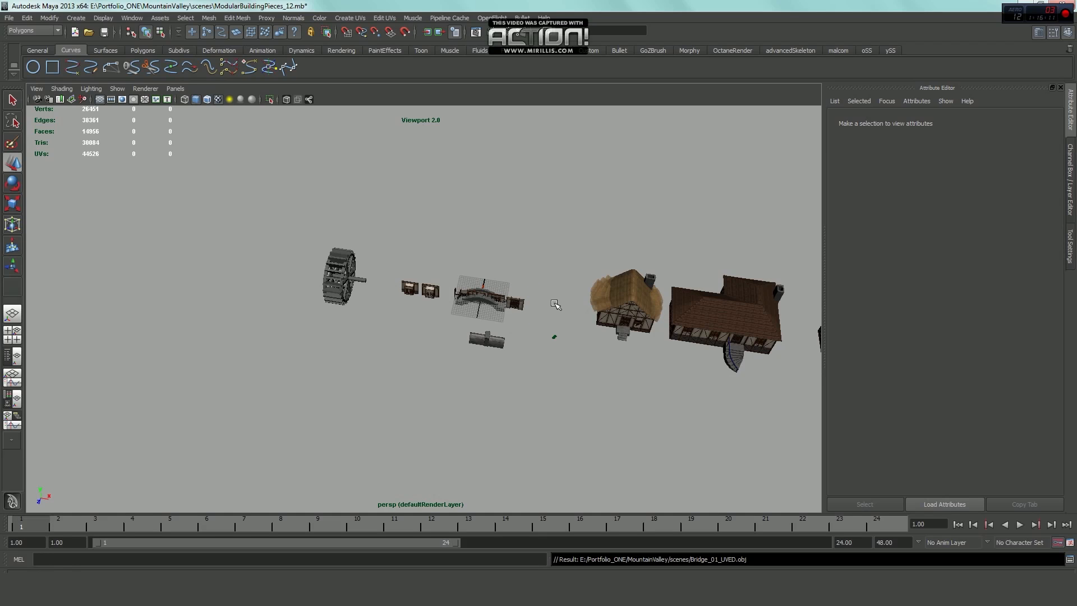
# Move the imported bridge along the X axis away from the other building pieces and frame it
pyautogui.click(498, 307)
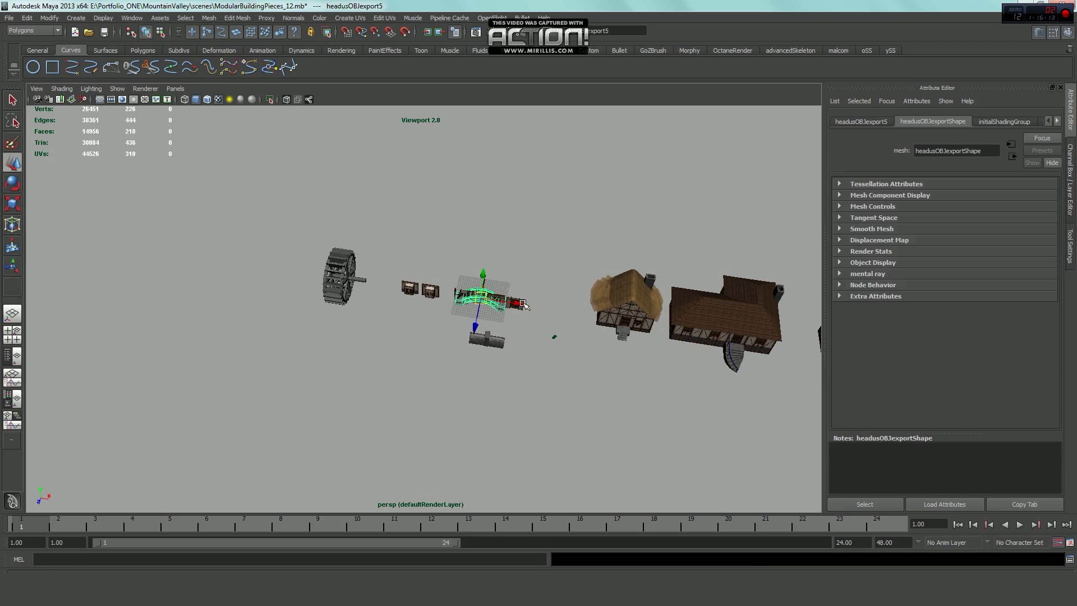
pyautogui.moveTo(503, 308); pyautogui.dragTo(205, 229)
pyautogui.press('f')
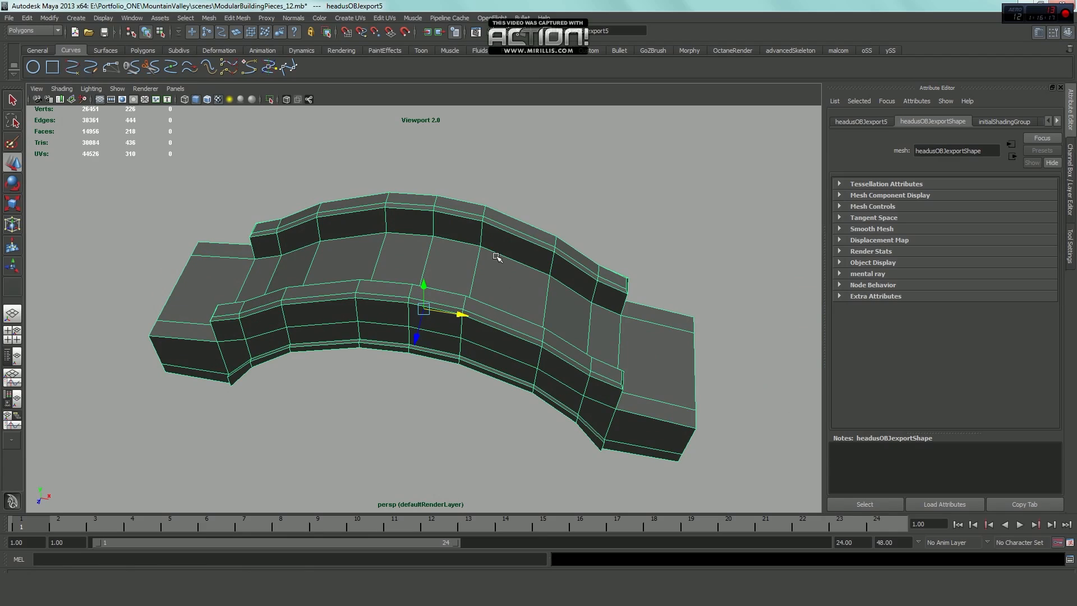
# Assign a new mental ray mia_material_x material to the bridge
pyautogui.moveTo(449, 261); pyautogui.dragTo(459, 421, button='right')
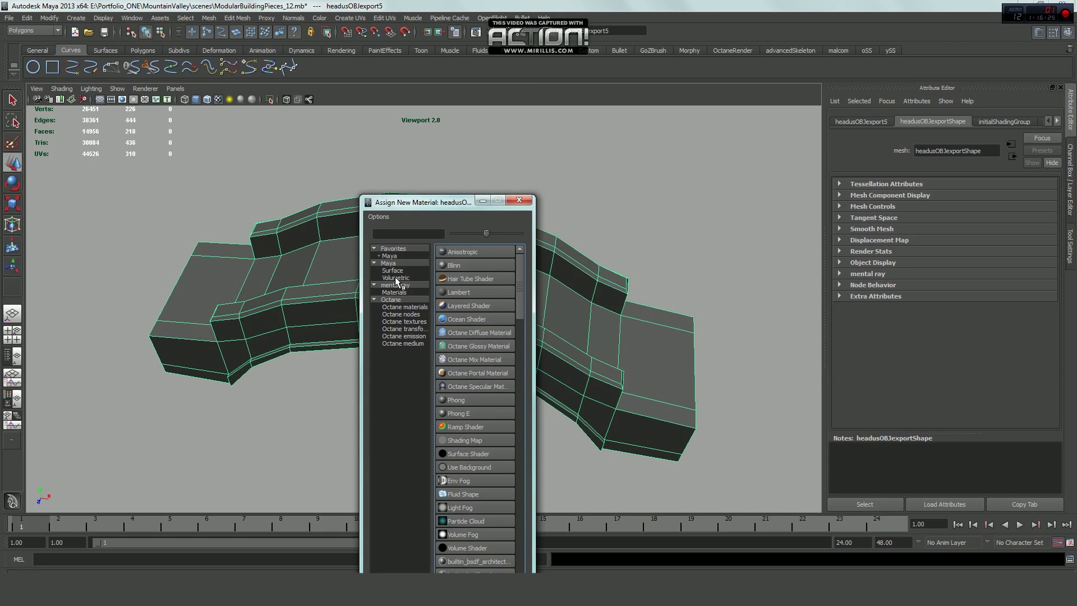
pyautogui.click(423, 293)
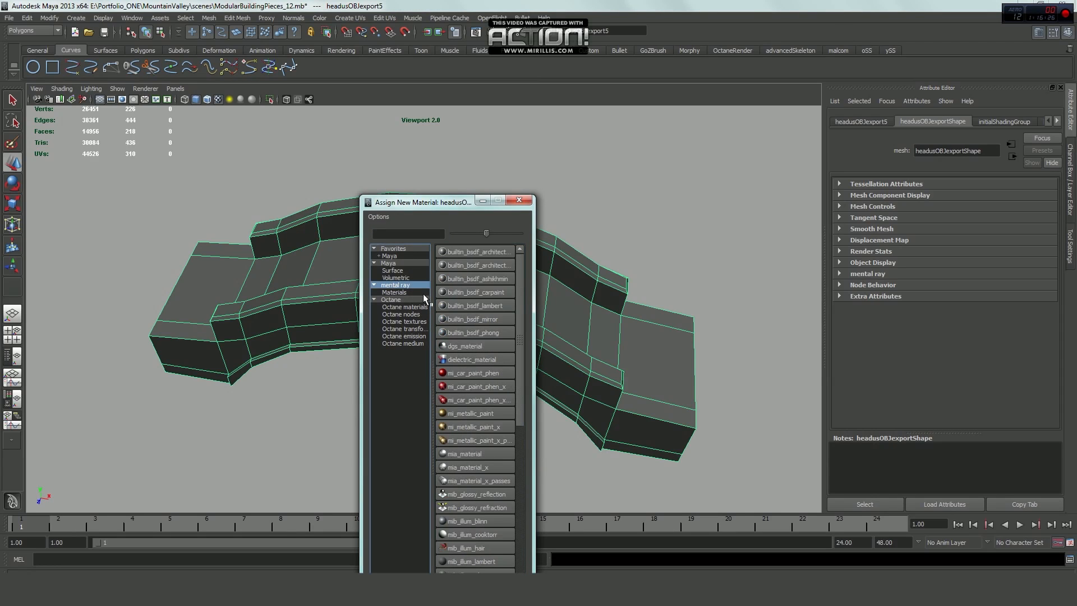
pyautogui.click(466, 467)
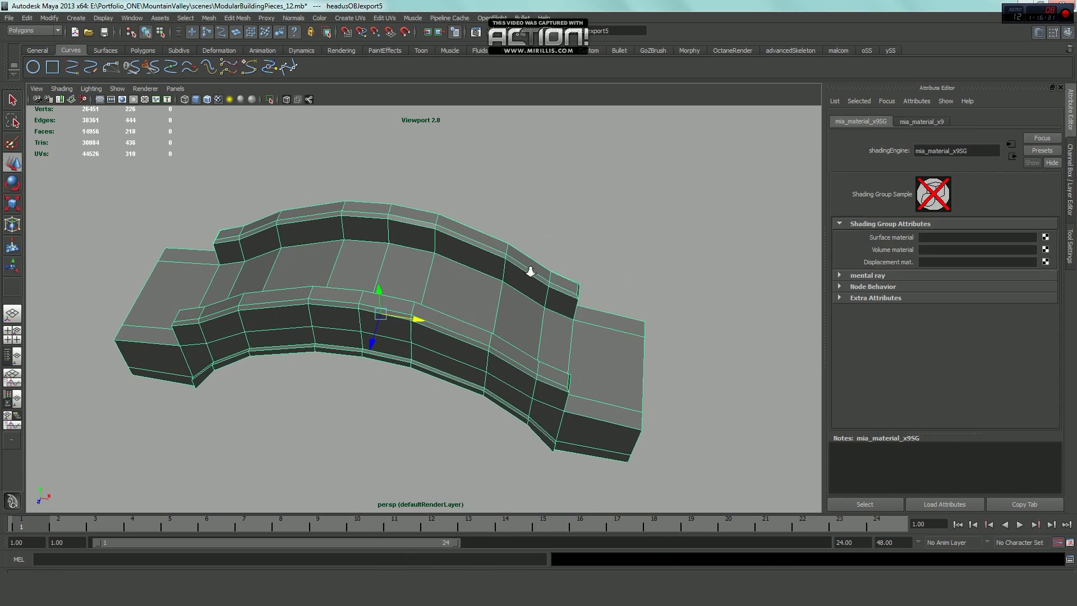
pyautogui.keyDown('alt'); pyautogui.moveTo(531, 272); pyautogui.dragTo(441, 259, button='right'); pyautogui.keyUp('alt')
pyautogui.keyDown('alt'); pyautogui.moveTo(450, 283); pyautogui.dragTo(438, 275); pyautogui.keyUp('alt')
pyautogui.keyDown('alt'); pyautogui.moveTo(561, 329); pyautogui.dragTo(565, 341, button='middle'); pyautogui.keyUp('alt')
pyautogui.keyDown('alt'); pyautogui.moveTo(565, 341); pyautogui.dragTo(562, 337, button='right'); pyautogui.keyUp('alt')
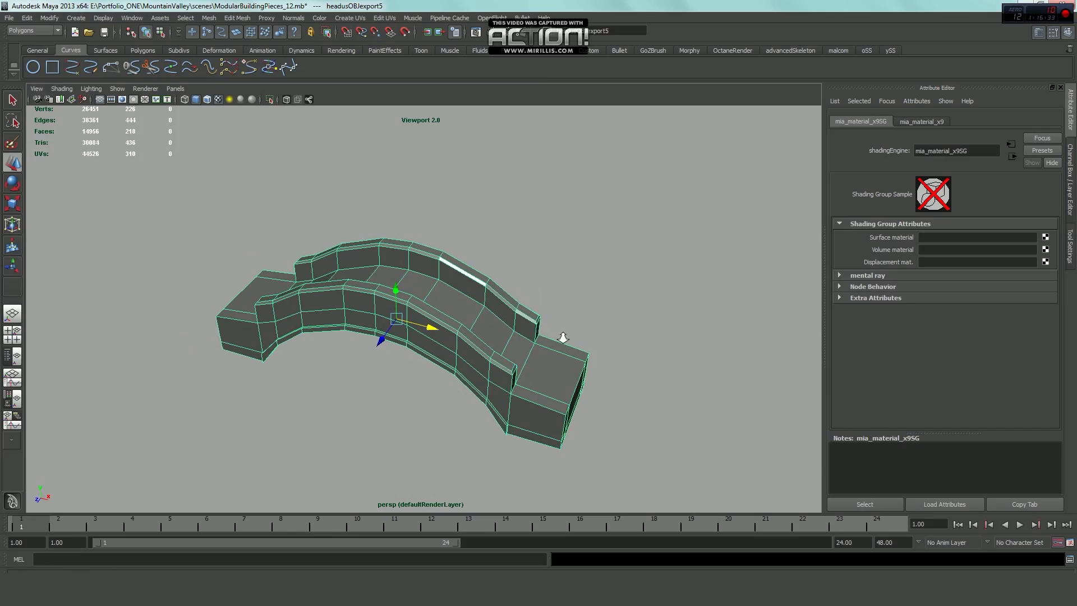
pyautogui.keyDown('alt'); pyautogui.moveTo(563, 337); pyautogui.dragTo(694, 307); pyautogui.keyUp('alt')
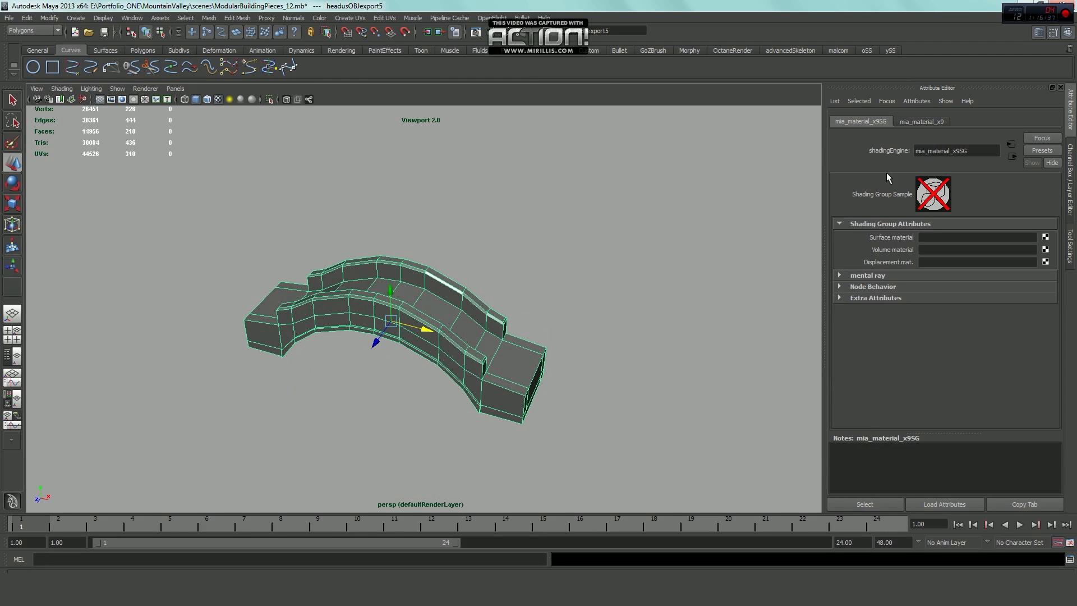
# Apply the MatteFinish preset to the bridge's mia_material_x and raise its reflectivity to about 0.709
pyautogui.click(917, 123)
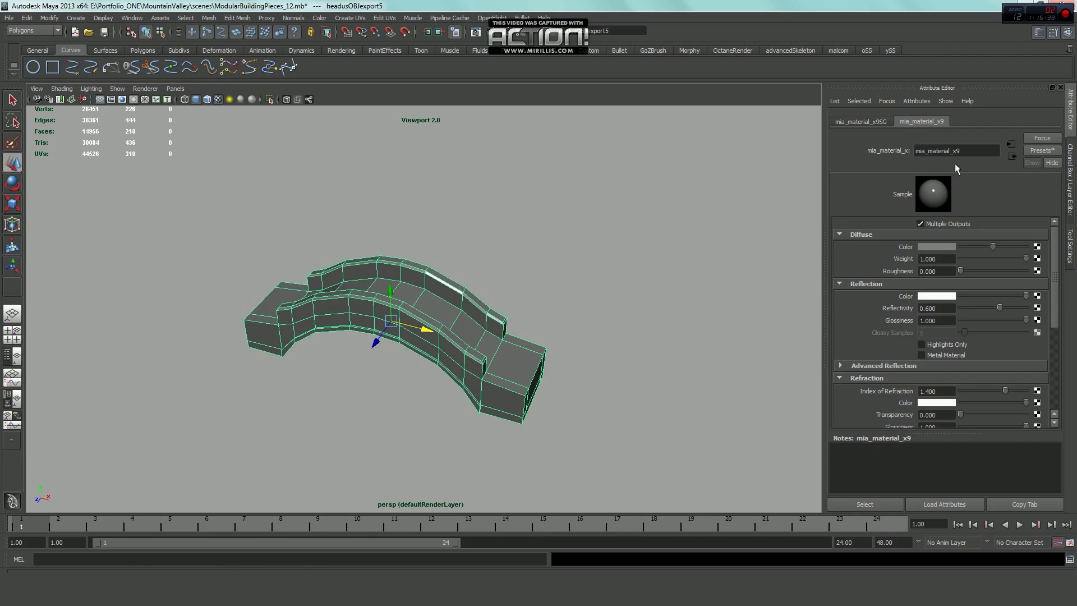
pyautogui.click(1034, 149)
pyautogui.moveTo(1013, 285)
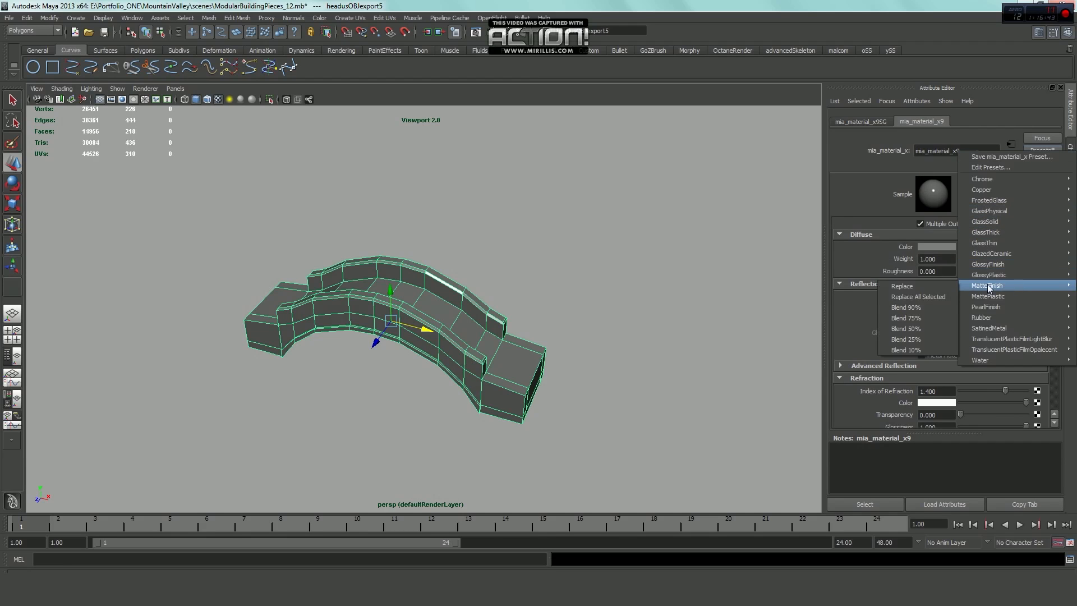
pyautogui.click(933, 282)
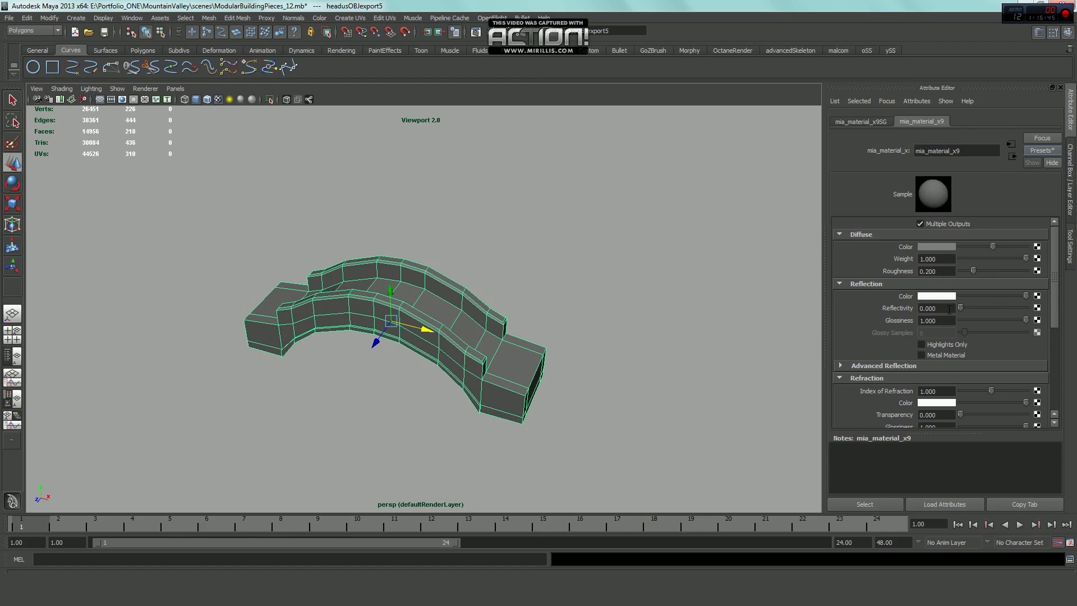
pyautogui.moveTo(962, 307); pyautogui.dragTo(1008, 310)
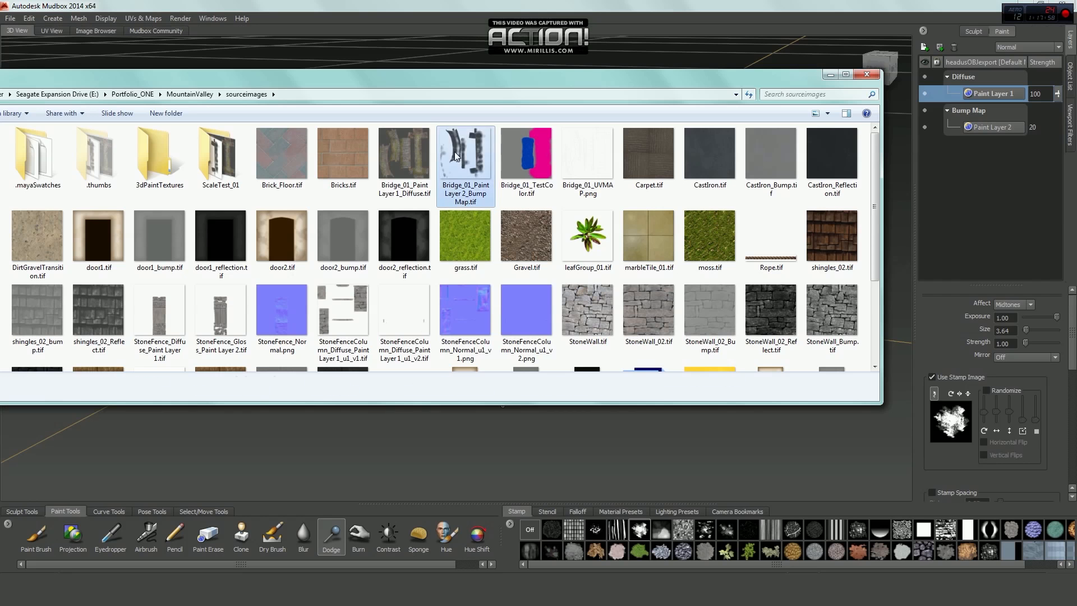
# Open Bridge_01_Paint Layer 2_Bump Map.tif from the sourceimages folder in Adobe Photoshop CS6
pyautogui.click(408, 160)
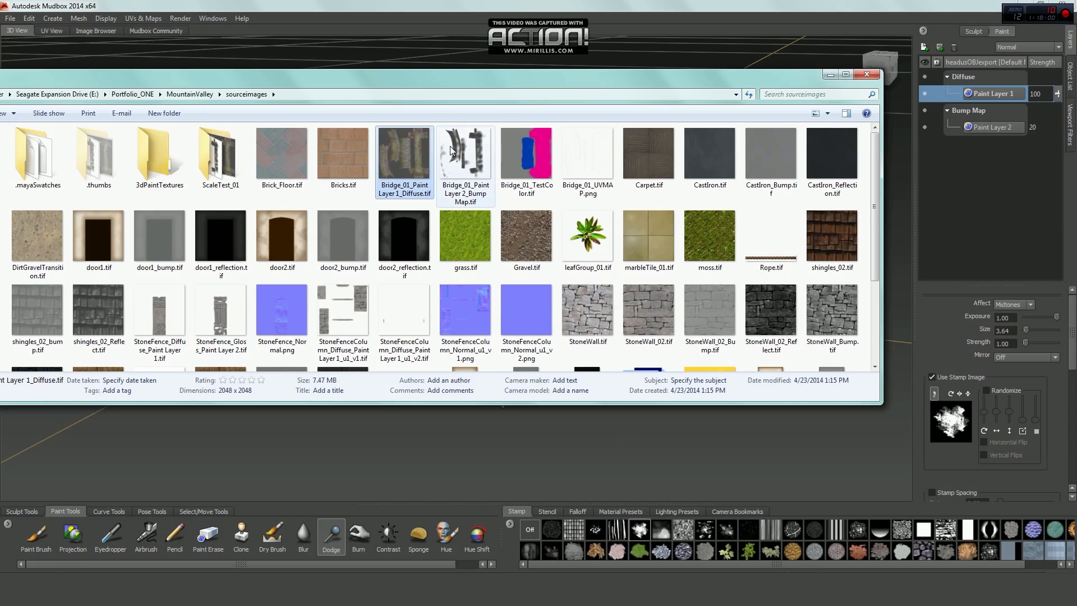
pyautogui.click(451, 147)
pyautogui.click(417, 158)
pyautogui.rightClick(459, 149)
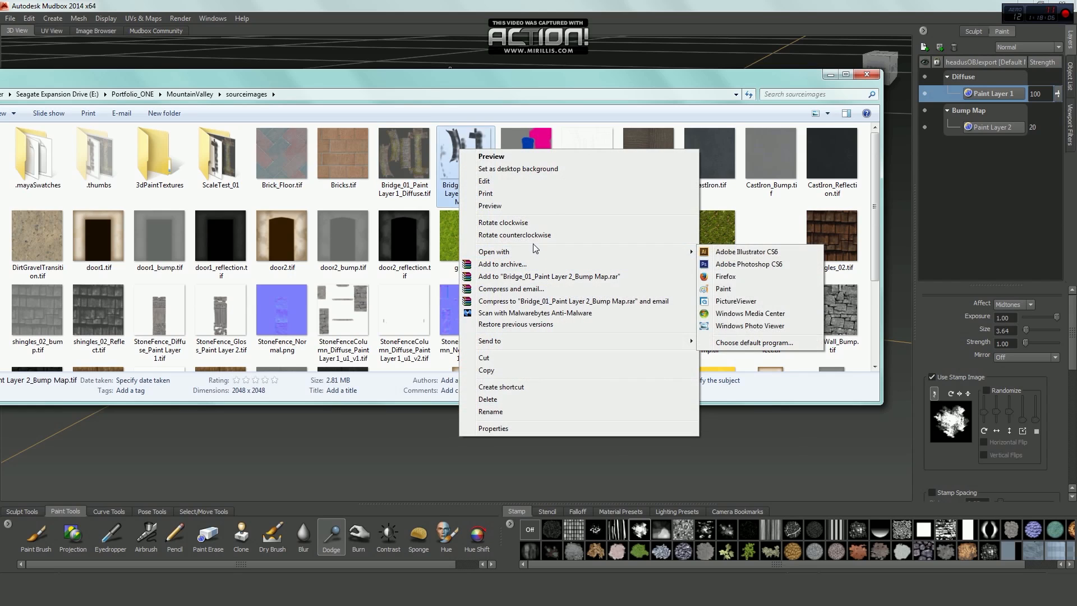
pyautogui.moveTo(640, 248)
pyautogui.click(767, 270)
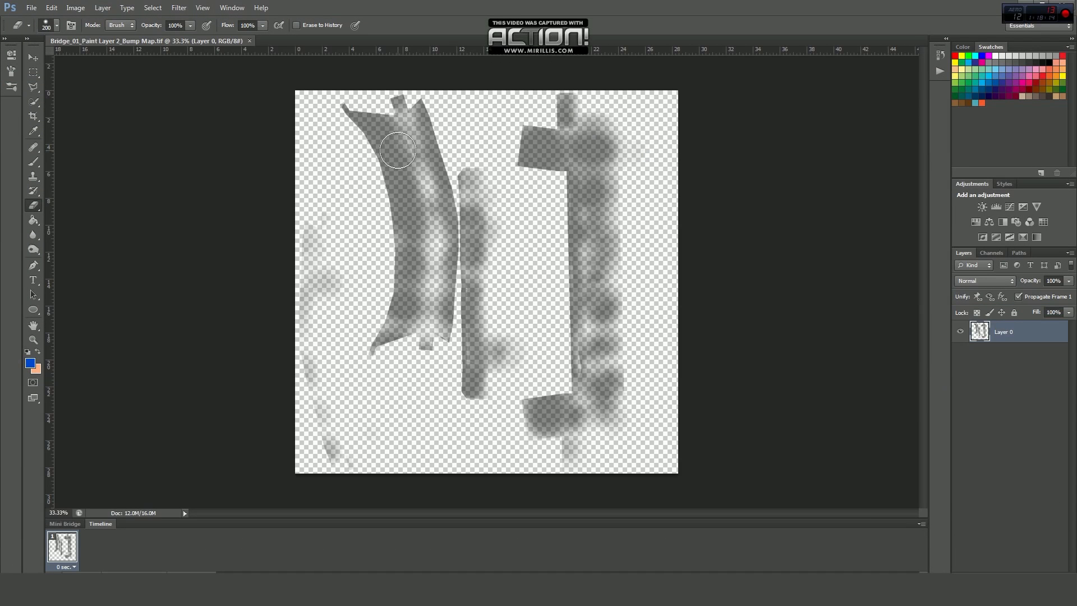
# Add a new layer beneath the bump paint layer and fill it with neutral grey at 50% brightness
pyautogui.click(1044, 578)
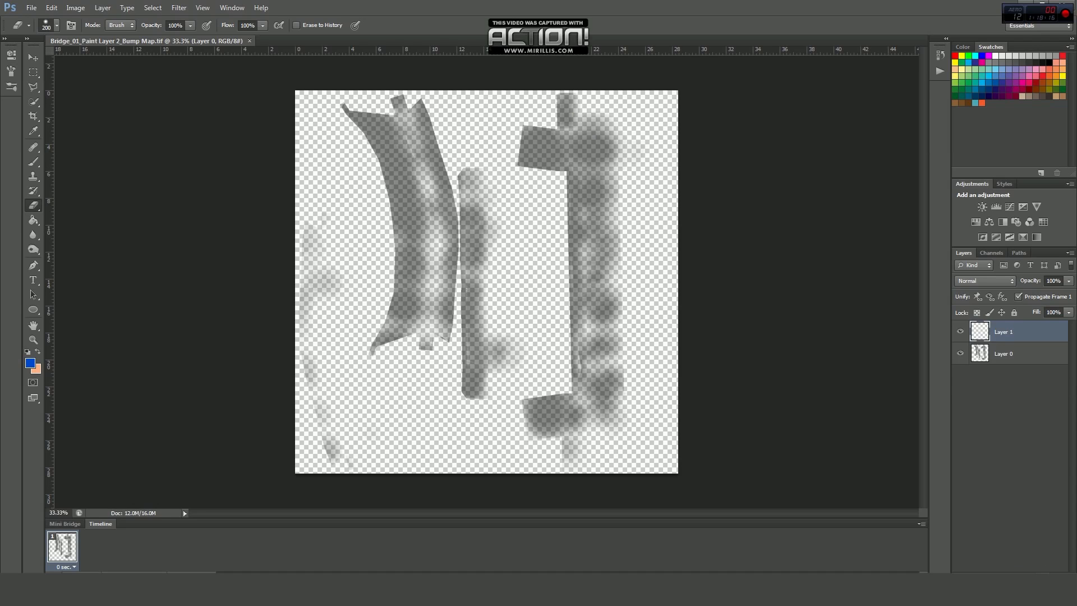
pyautogui.moveTo(1003, 330); pyautogui.dragTo(984, 427)
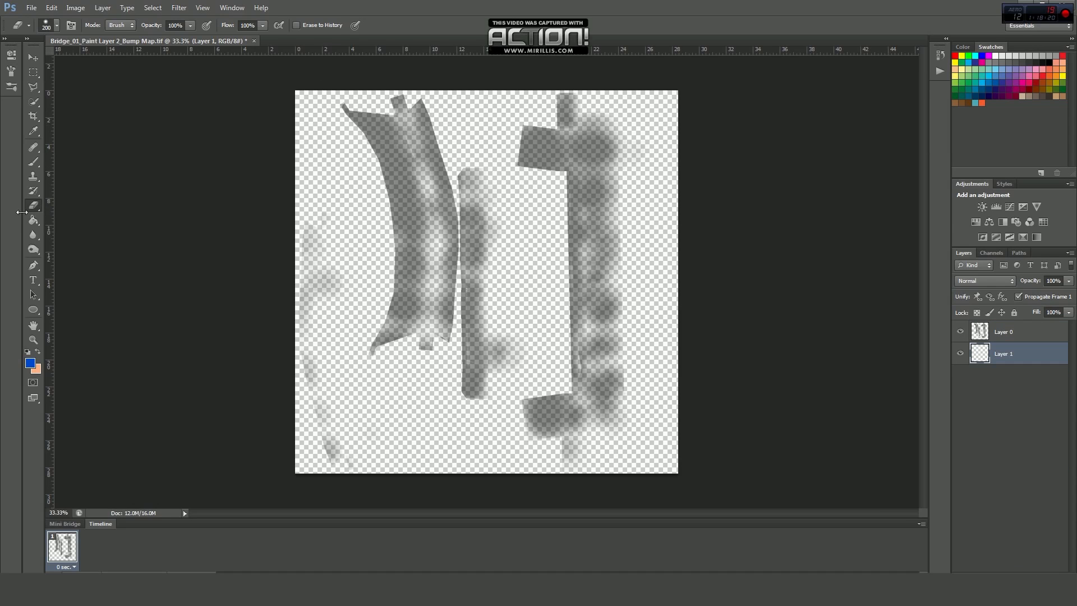
pyautogui.click(30, 363)
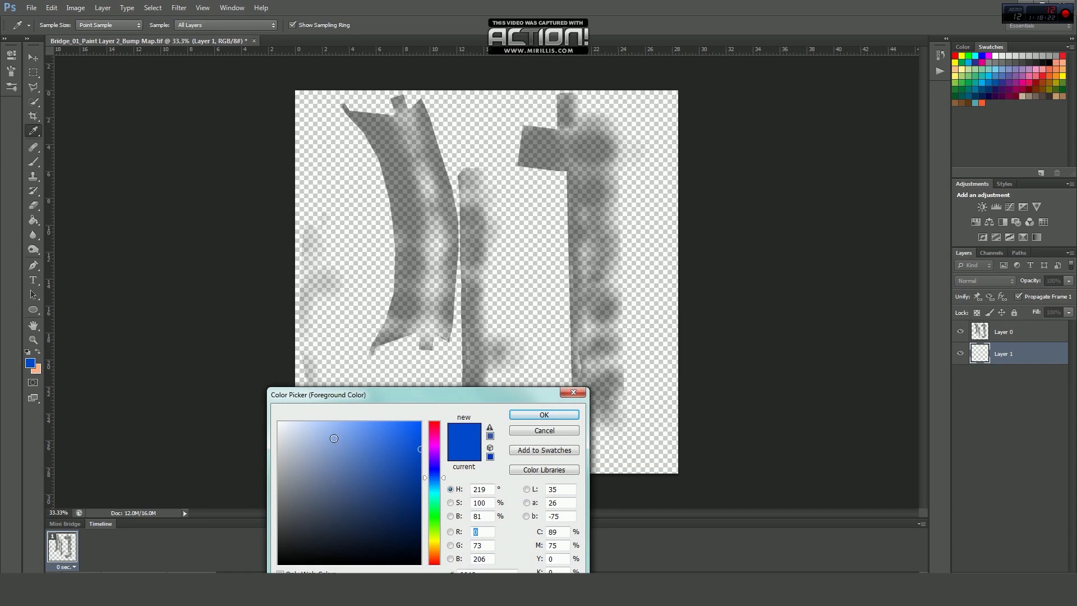
pyautogui.moveTo(334, 438); pyautogui.dragTo(196, 491)
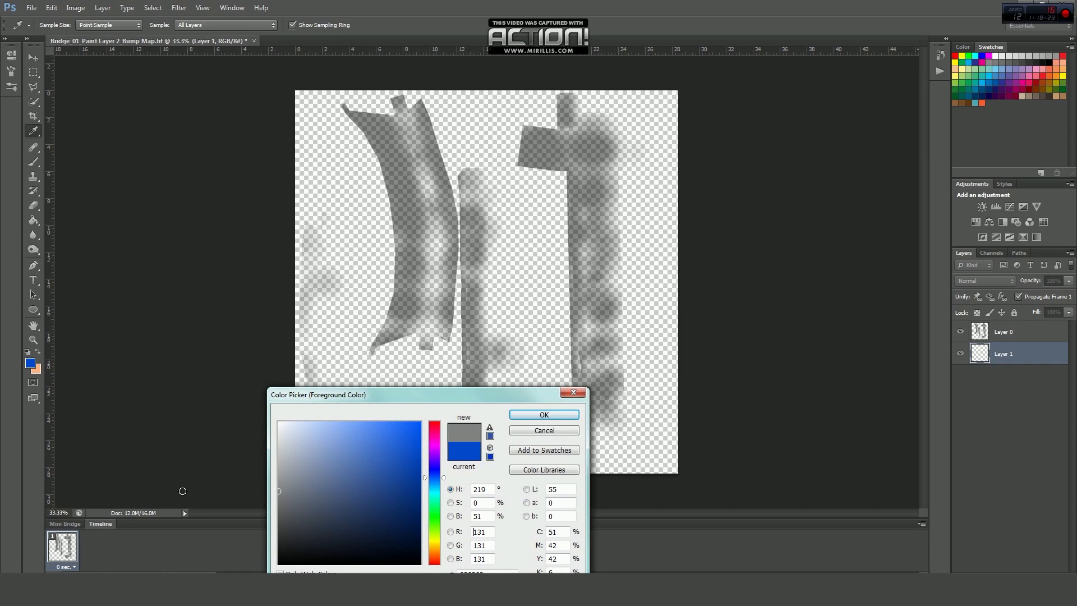
pyautogui.doubleClick(492, 520)
pyautogui.write('50')
pyautogui.click(551, 416)
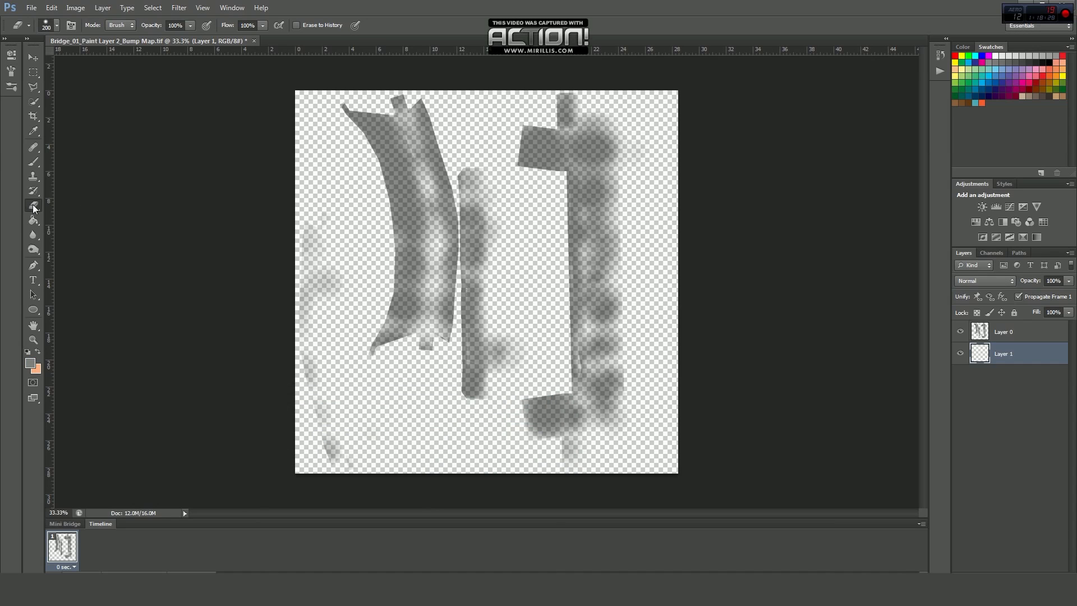
pyautogui.click(33, 220)
pyautogui.click(417, 323)
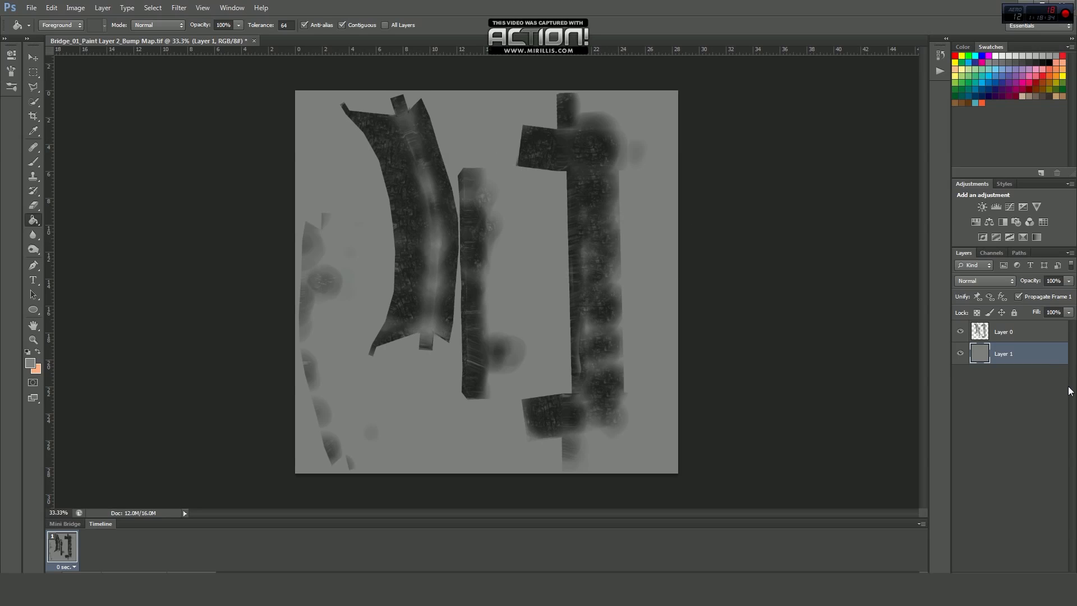
# Merge the bump paint layer and the grey background layer into a single layer
pyautogui.click(1026, 337)
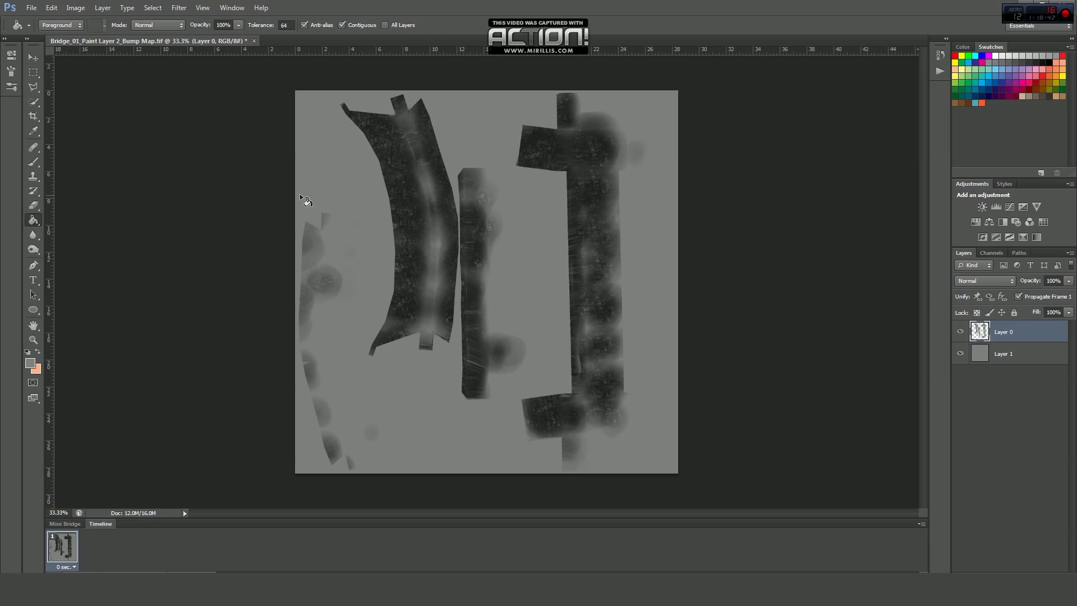
pyautogui.click(1008, 352)
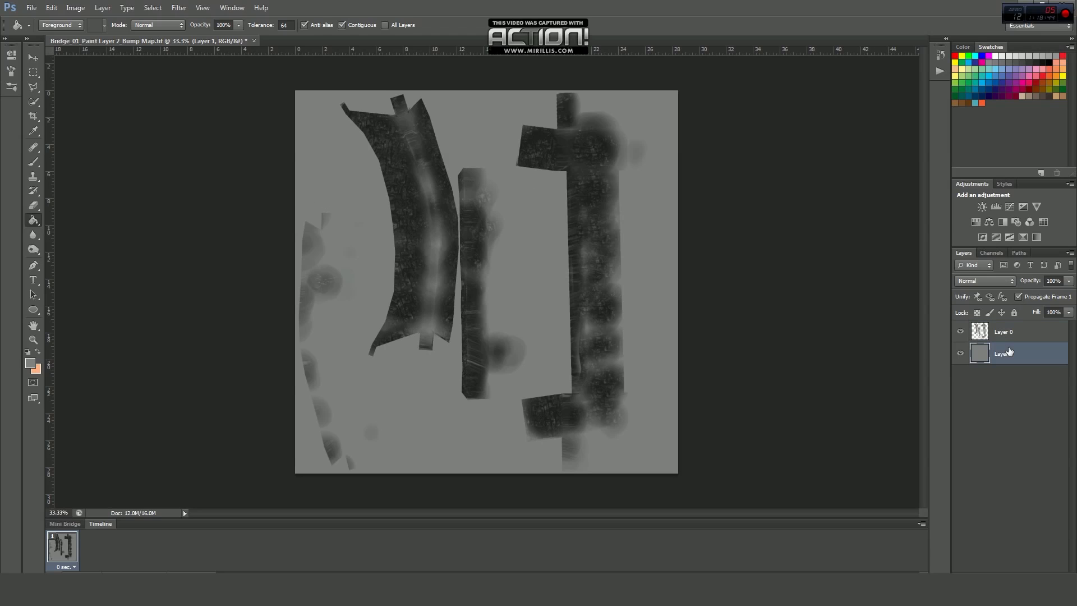
pyautogui.click(76, 8)
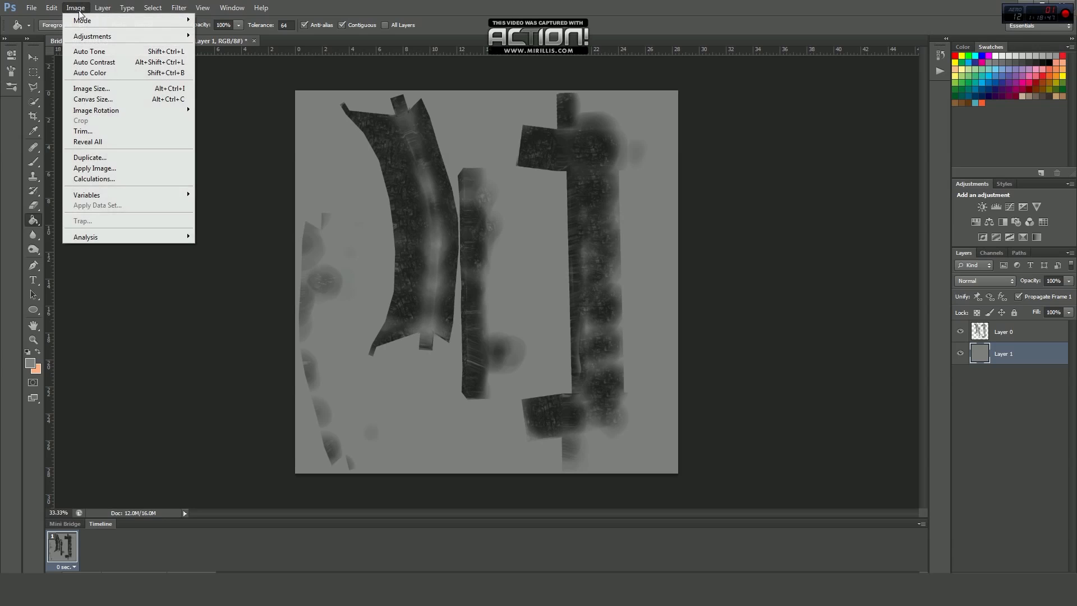
pyautogui.moveTo(93, 36)
pyautogui.click(1004, 332)
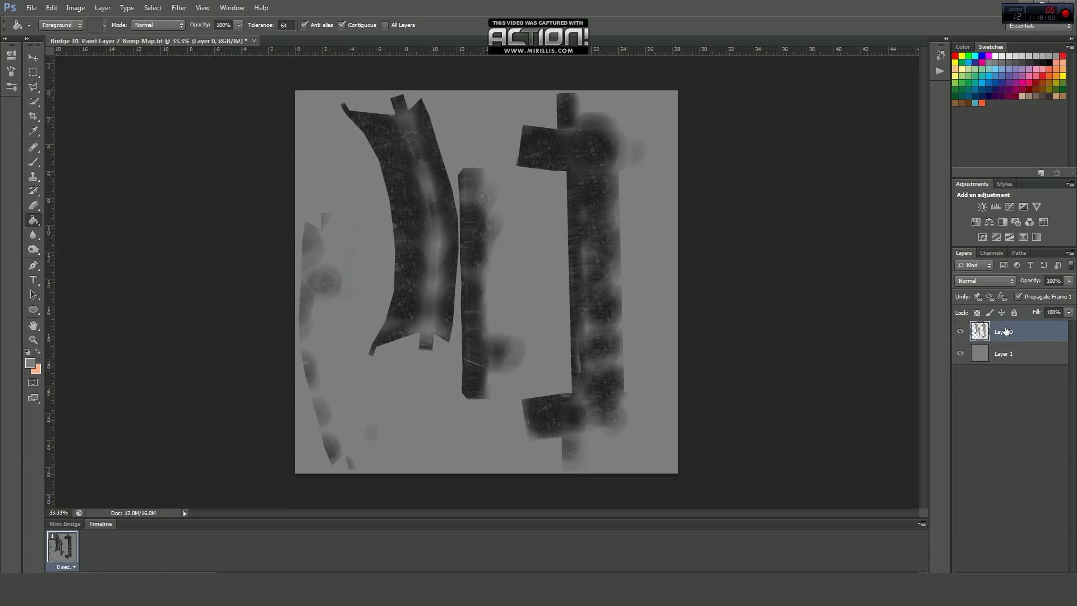
pyautogui.keyDown('shift'); pyautogui.click(1008, 353); pyautogui.keyUp('shift')
pyautogui.rightClick(1008, 354)
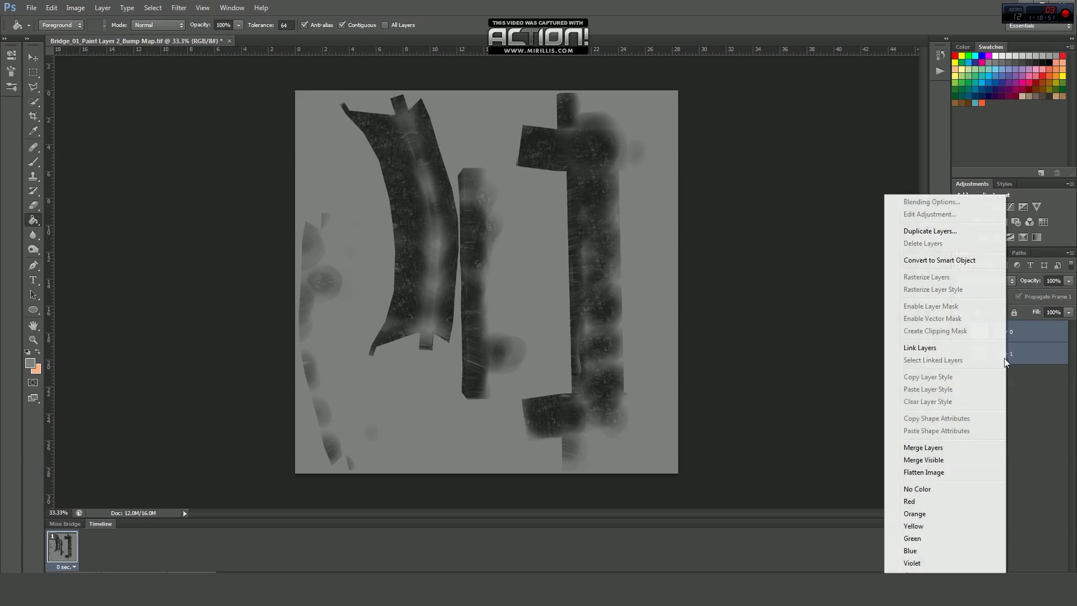
pyautogui.click(938, 448)
# Adjust the merged layer's Levels with input values 10, 0.86 and 138, and output values 17 and 127
pyautogui.click(75, 8)
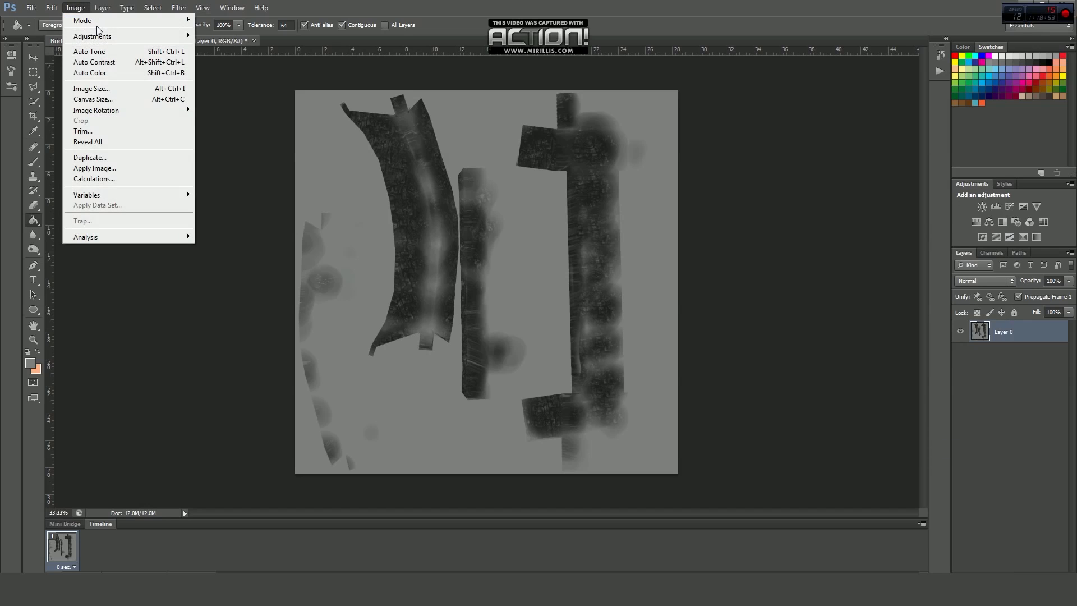
pyautogui.moveTo(114, 42)
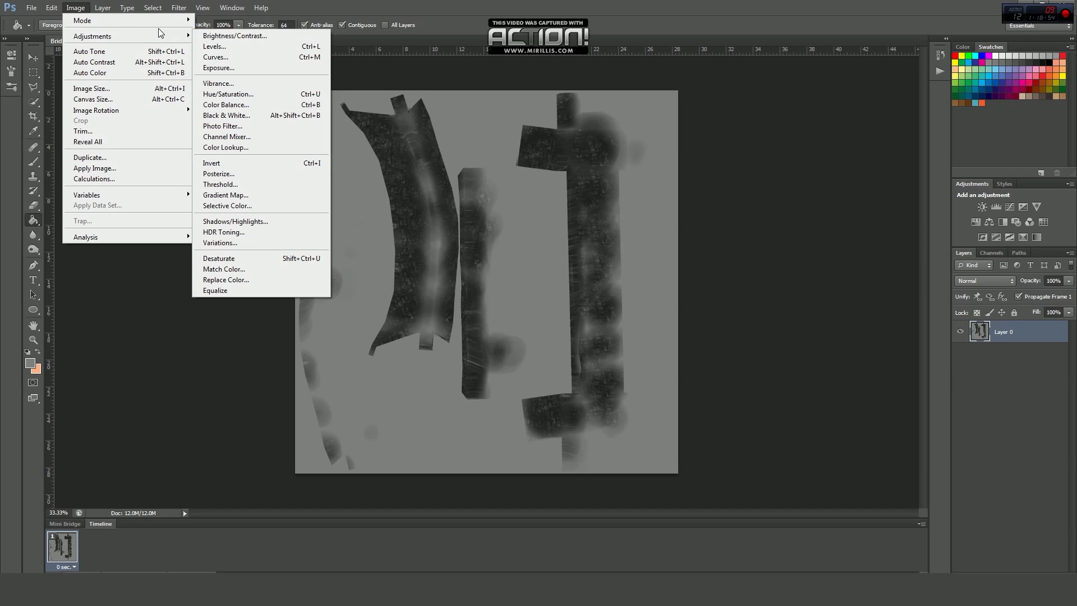
pyautogui.click(229, 49)
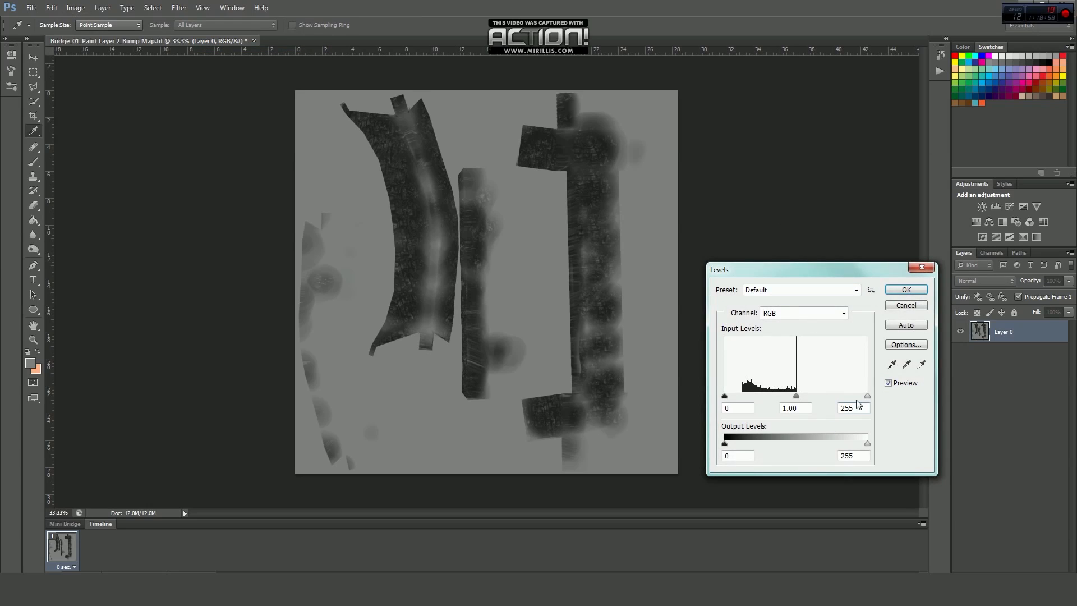
pyautogui.moveTo(867, 395); pyautogui.dragTo(730, 397)
pyautogui.click(730, 396)
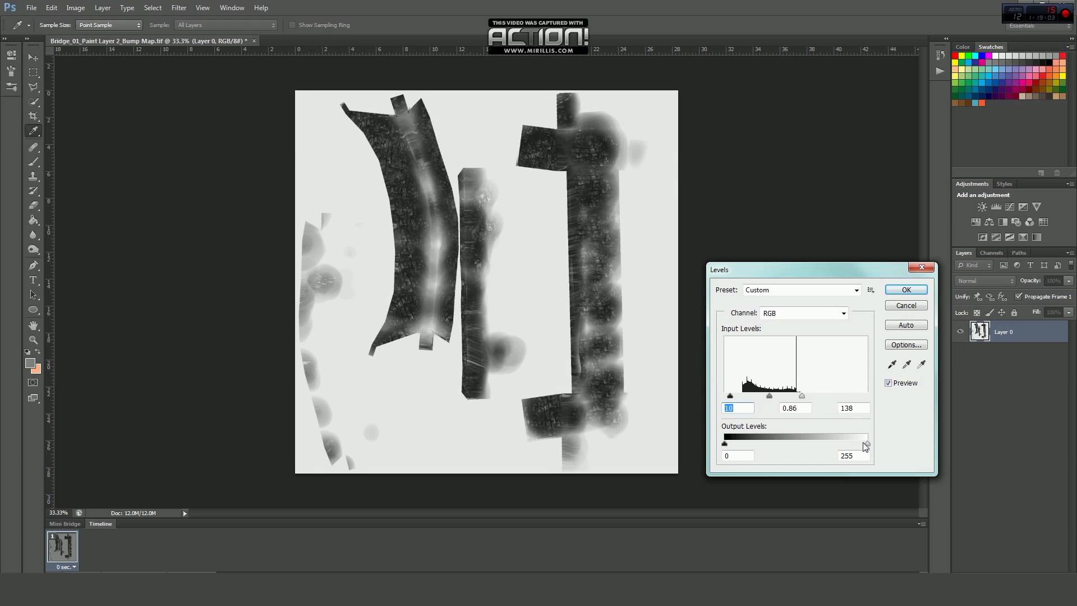
pyautogui.moveTo(866, 445); pyautogui.dragTo(804, 443)
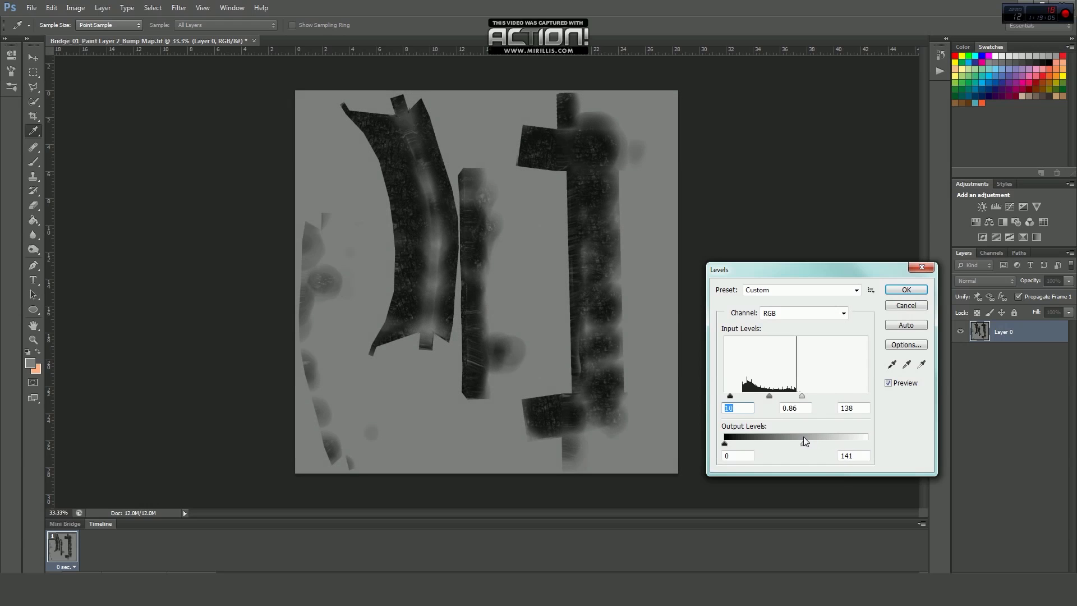
pyautogui.moveTo(724, 443); pyautogui.dragTo(736, 444)
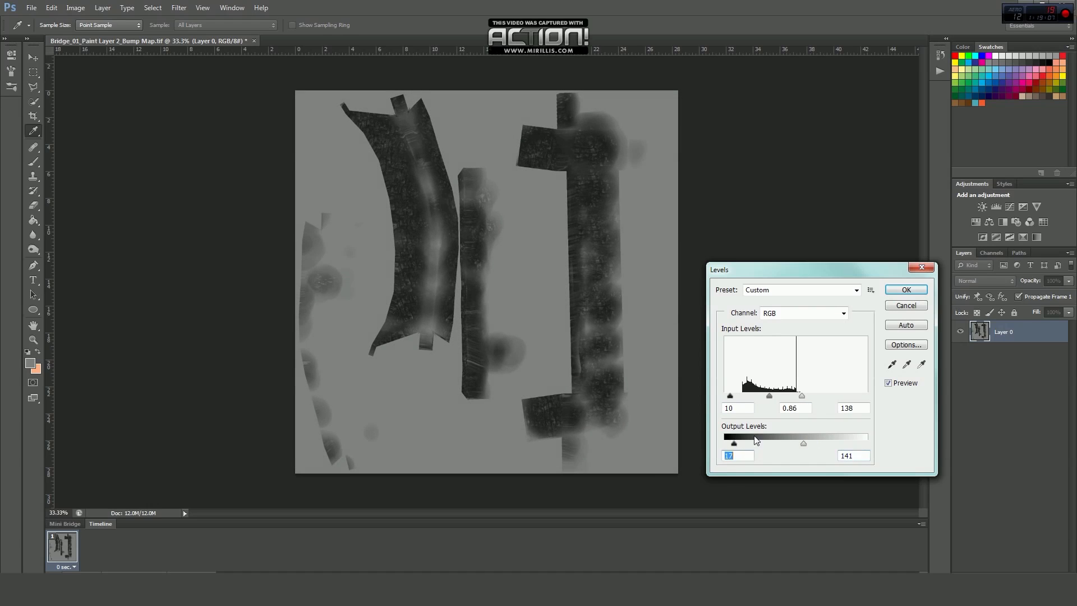
pyautogui.moveTo(803, 444); pyautogui.dragTo(797, 444)
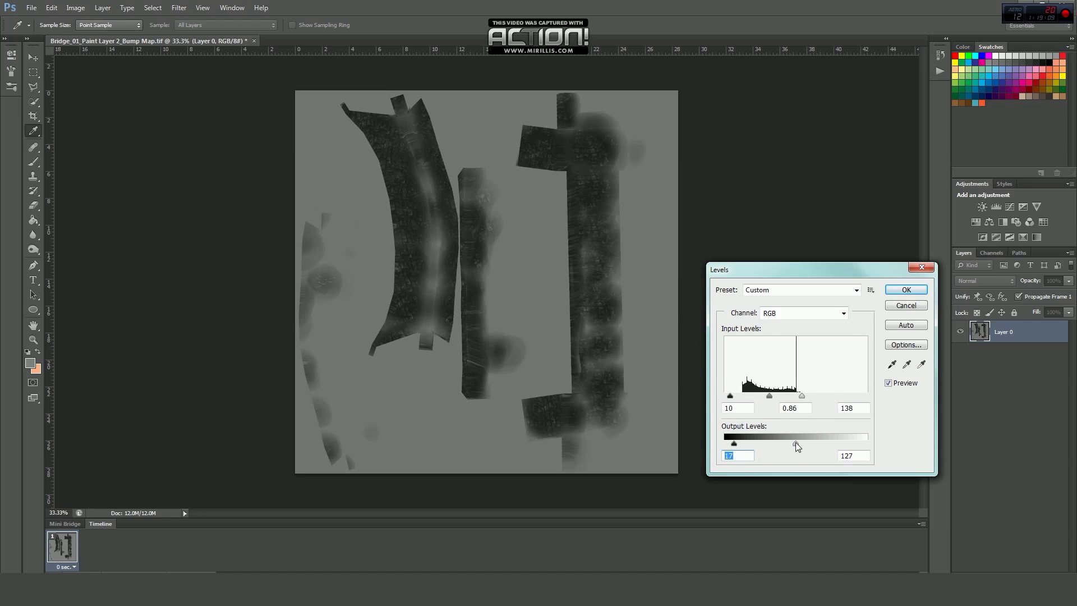
pyautogui.click(906, 289)
pyautogui.press('g')
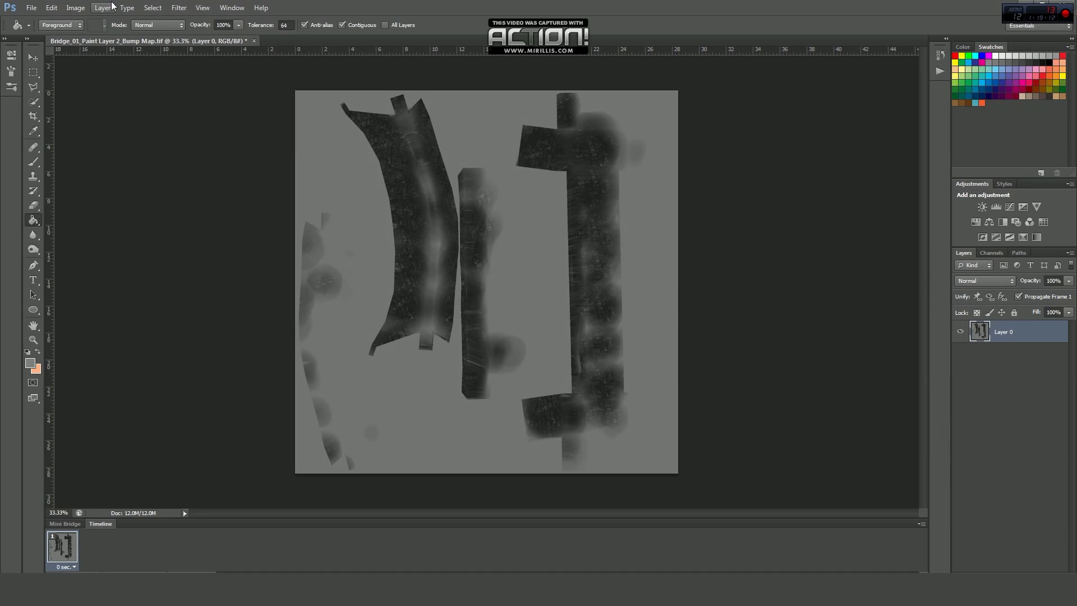
# Save the image in sourceimages as a TIFF copy without layers, named Bridge_01_Reflect.tif, and switch back to Maya
pyautogui.click(31, 7)
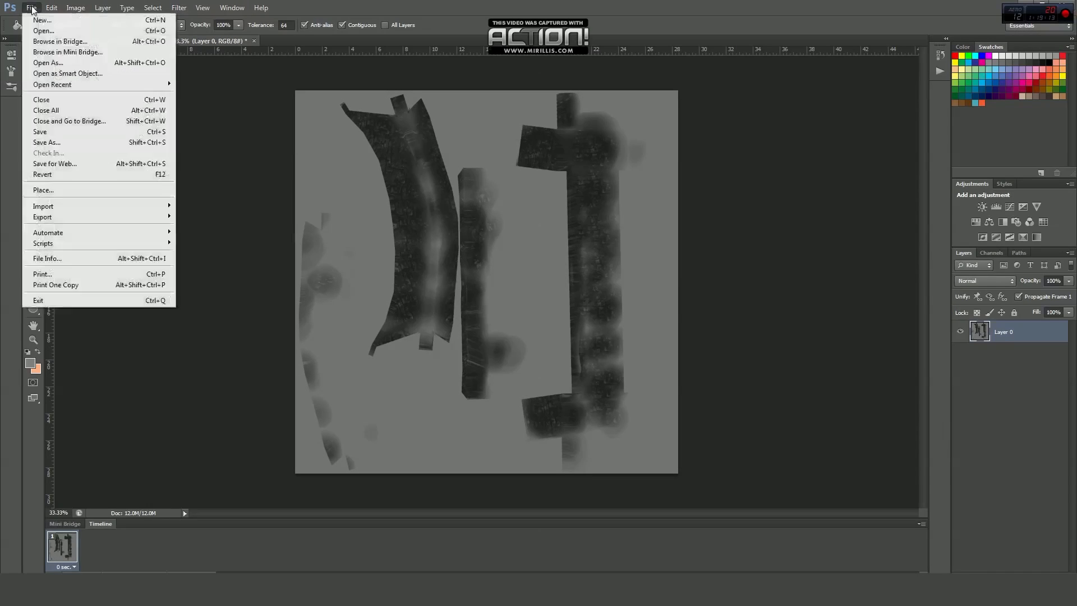
pyautogui.click(82, 143)
pyautogui.click(645, 203)
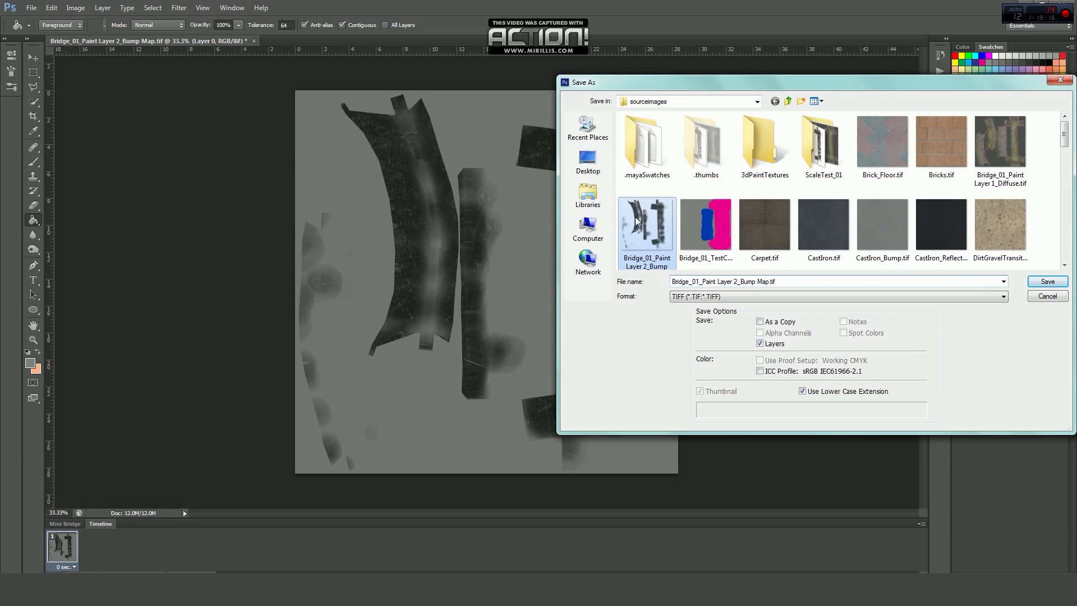
pyautogui.click(767, 282)
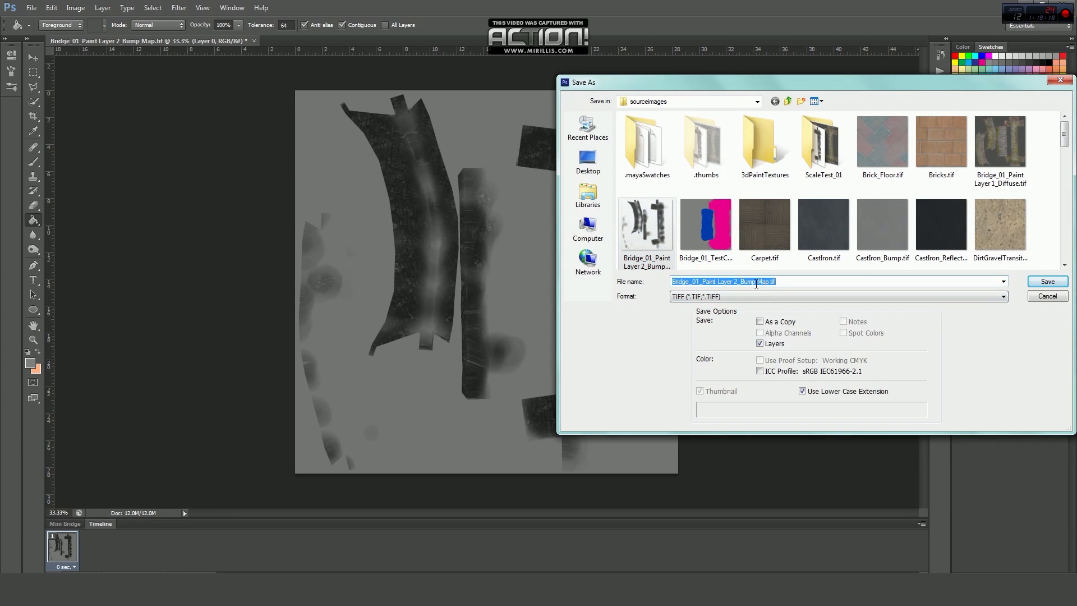
pyautogui.click(756, 282)
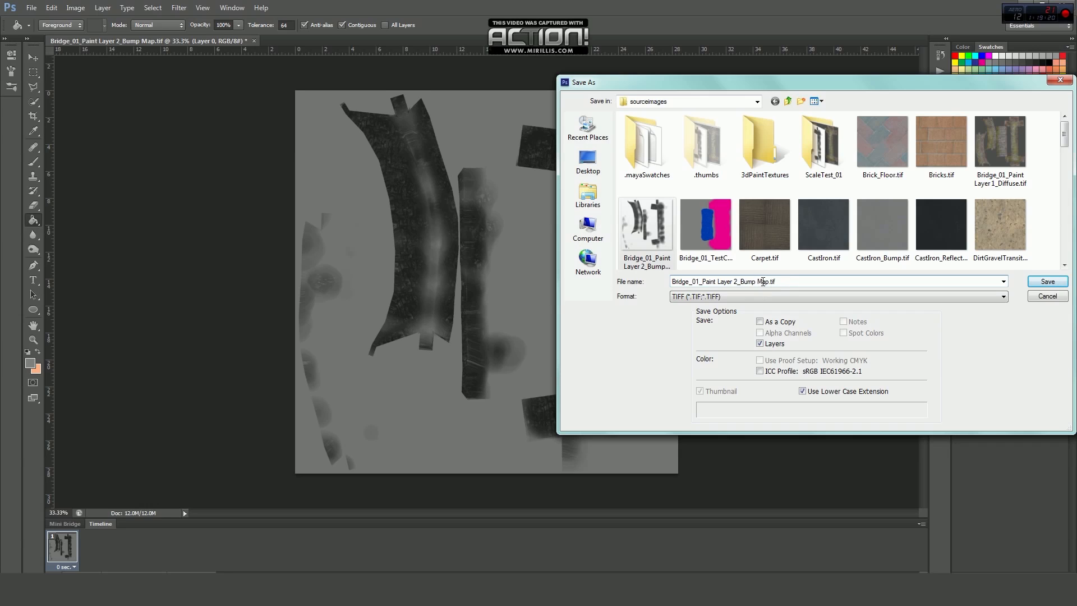
pyautogui.moveTo(703, 282); pyautogui.dragTo(772, 282)
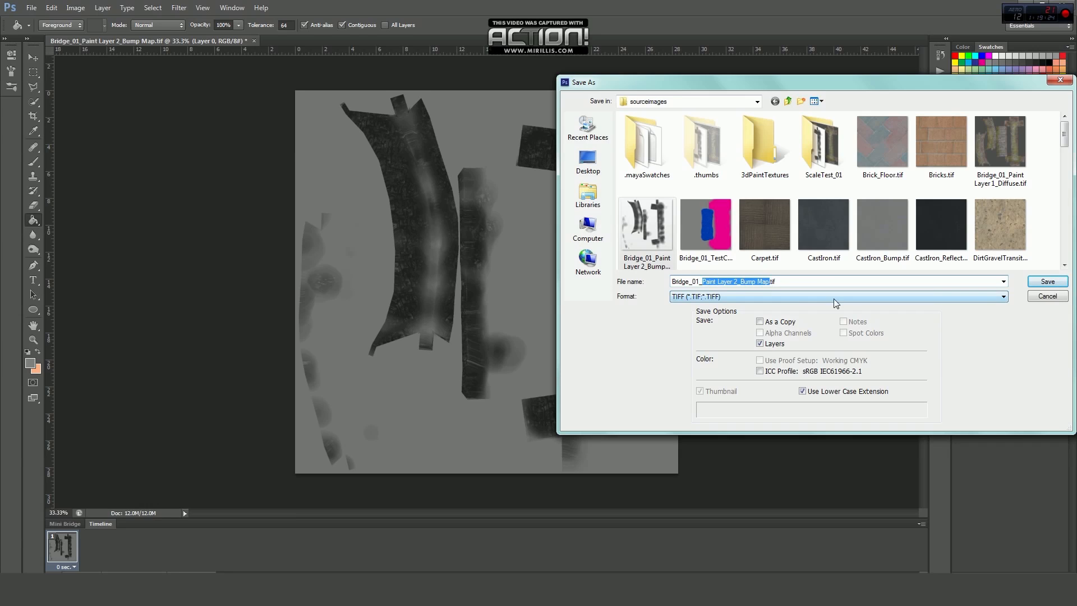
pyautogui.write('Reflect')
pyautogui.click(761, 344)
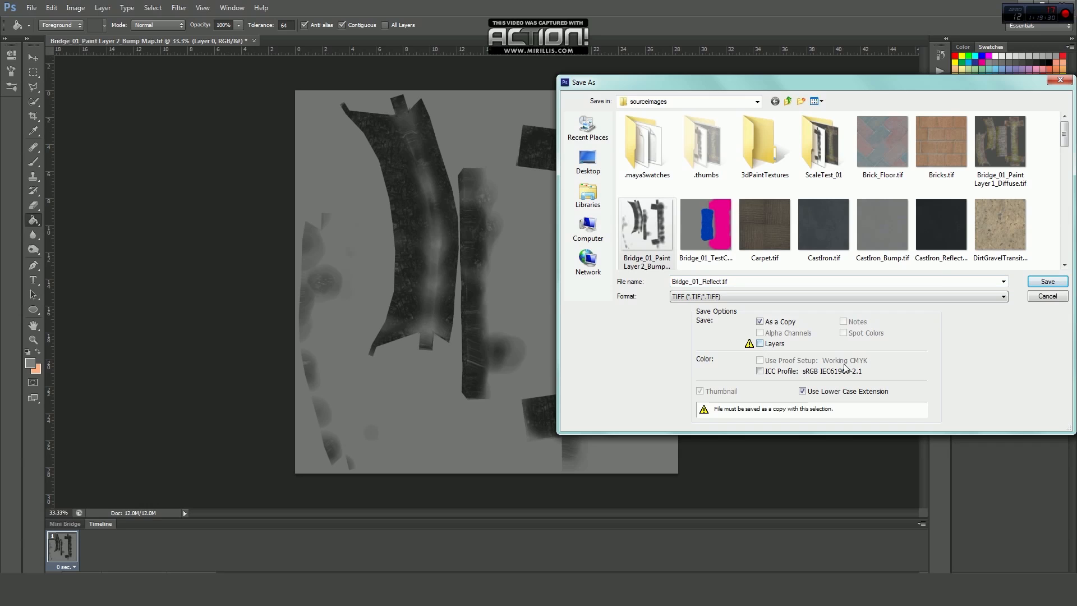
pyautogui.click(1047, 281)
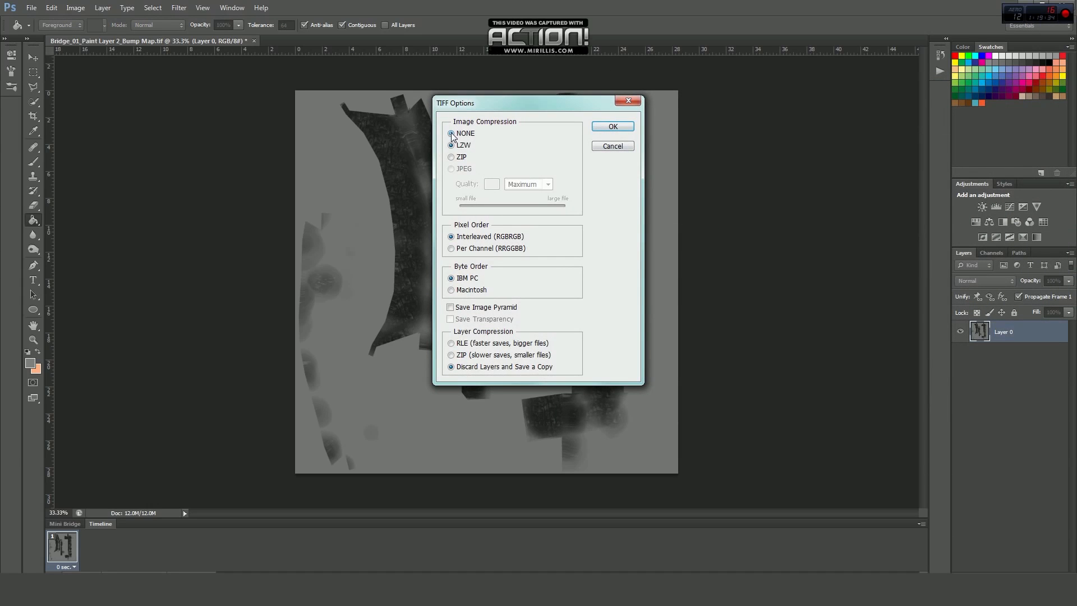
pyautogui.click(618, 128)
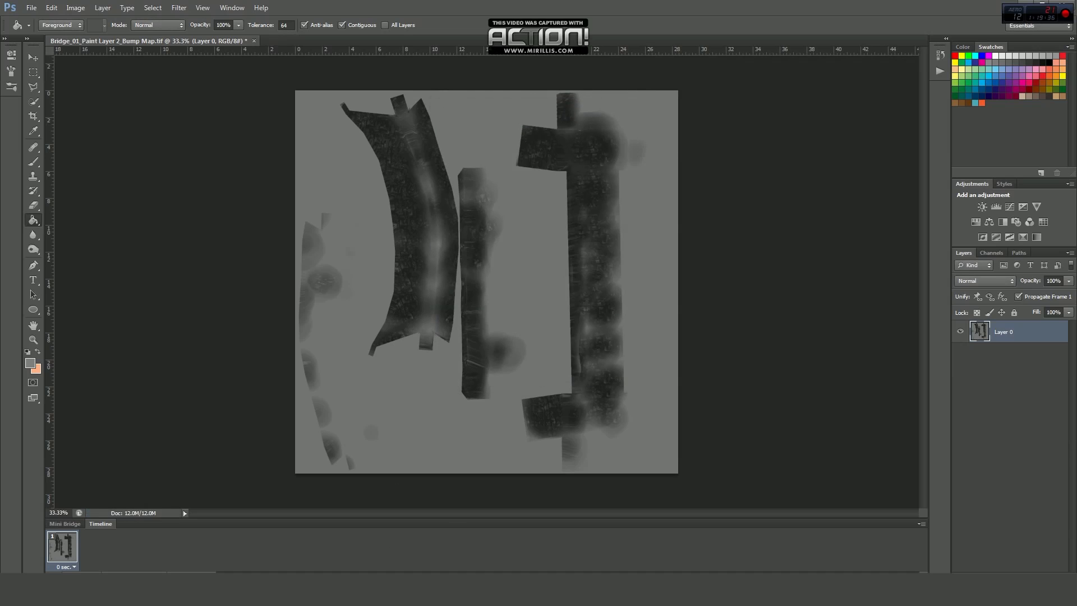
pyautogui.hotkey('alt', 'Tab')
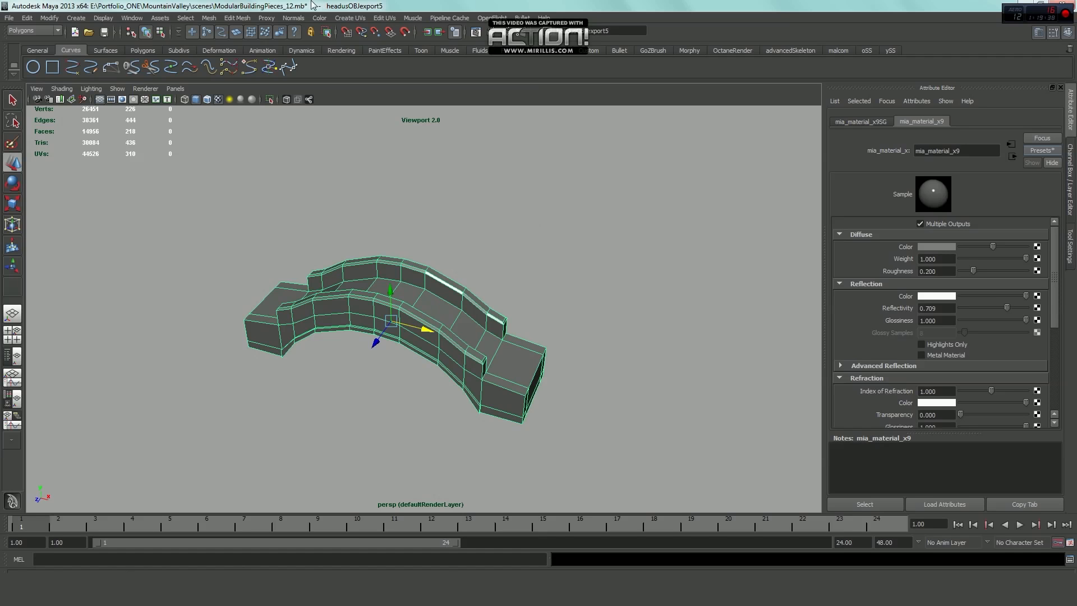
# Open the Hypershade and place its window so the material's attributes stay accessible
pyautogui.click(135, 18)
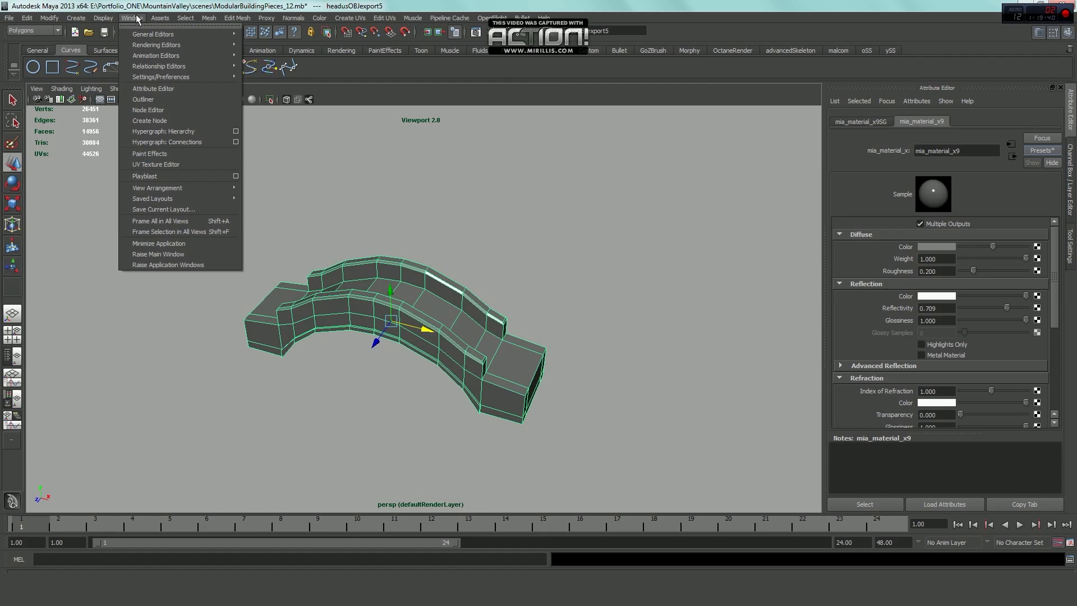
pyautogui.moveTo(214, 49)
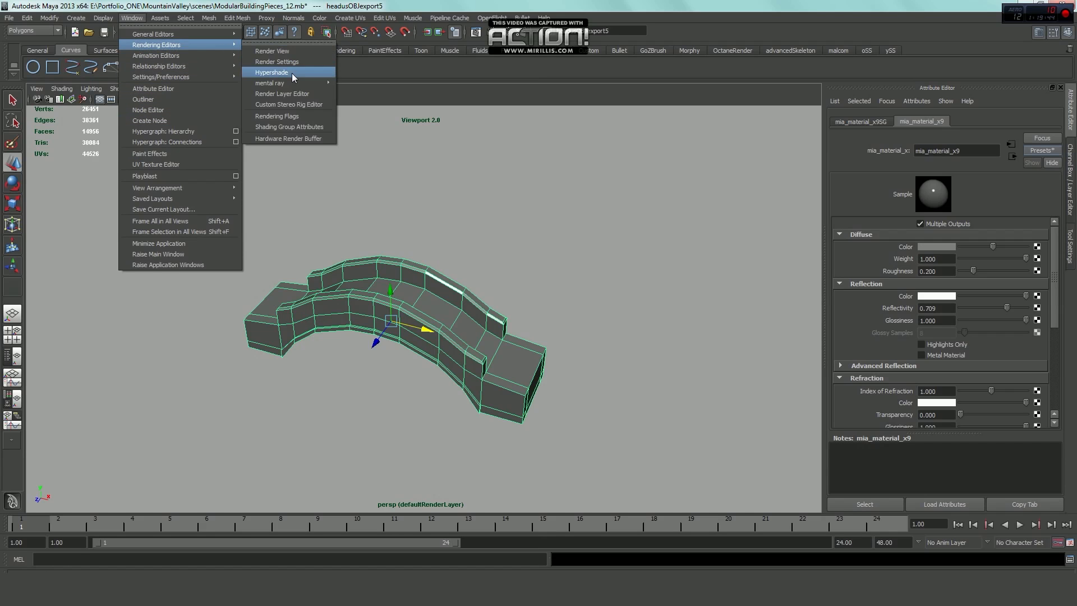
pyautogui.click(292, 73)
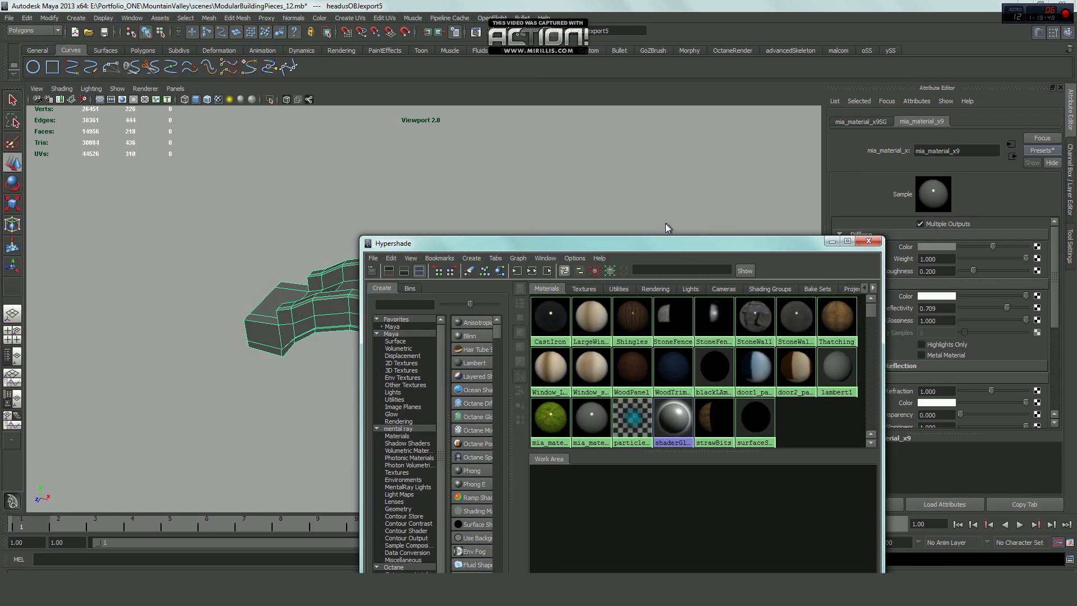
pyautogui.moveTo(730, 250); pyautogui.dragTo(666, 238)
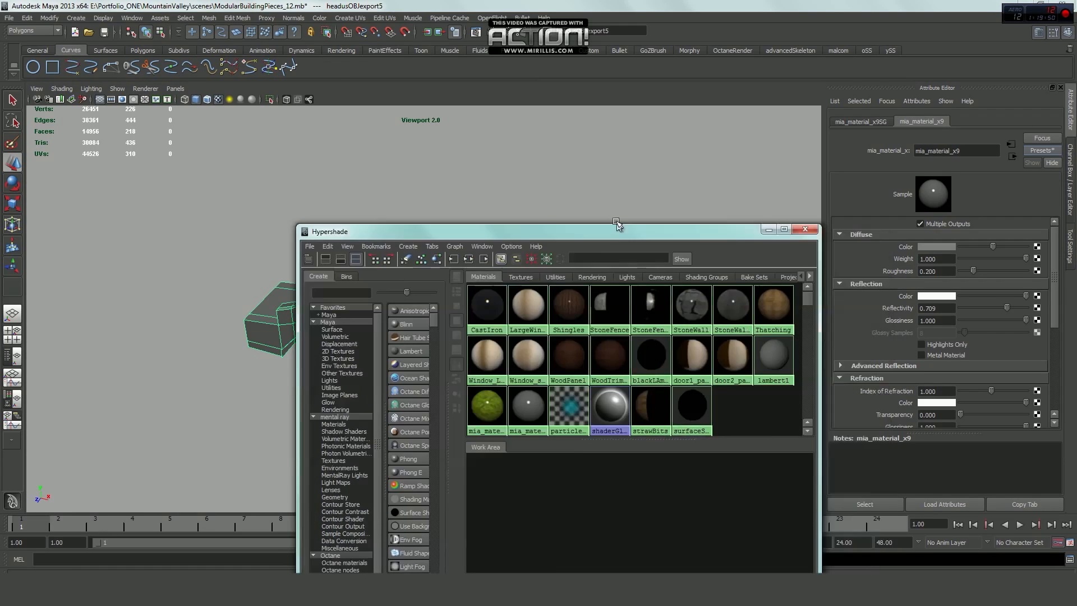
# Rename the bridge's mia_material_x9 as Bridge_01_mat and minimize the Hypershade
pyautogui.click(973, 153)
pyautogui.doubleClick(973, 153)
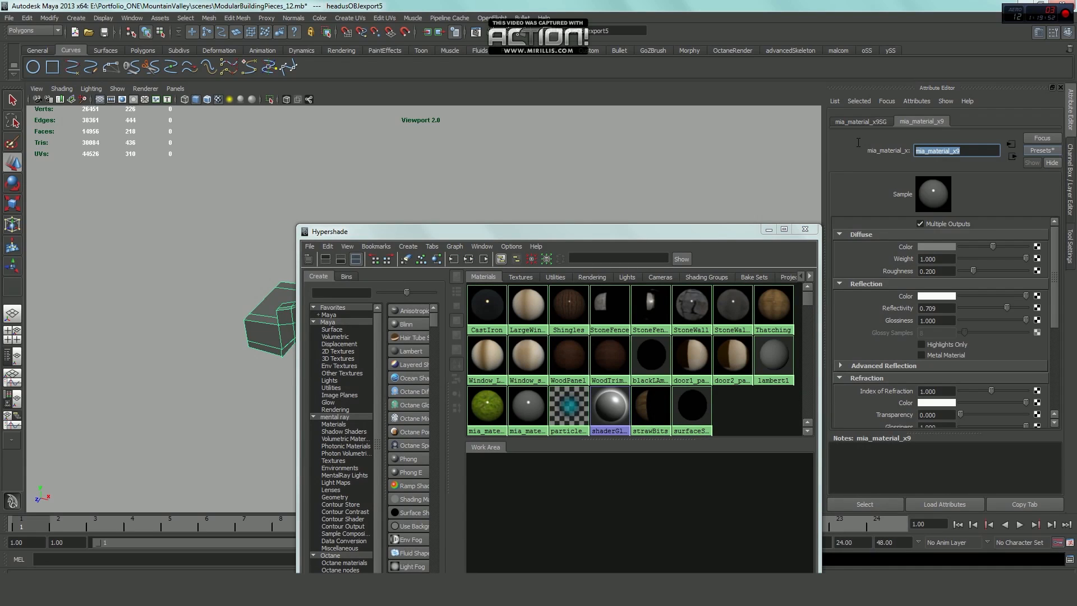
pyautogui.write('Bridge_01_mat')
pyautogui.press('Return')
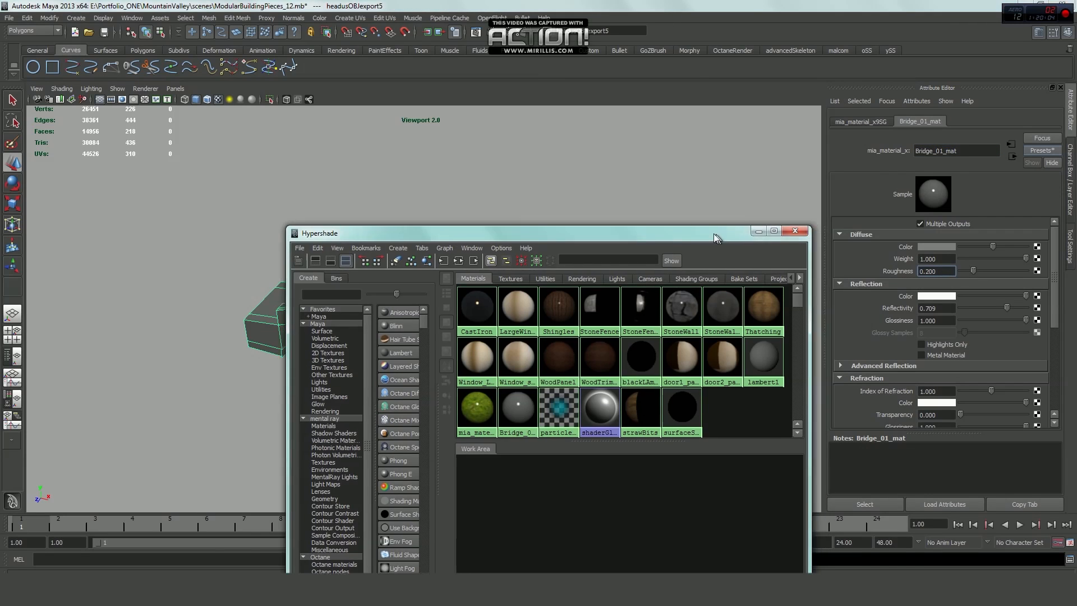
pyautogui.moveTo(714, 234); pyautogui.dragTo(478, 158)
pyautogui.click(532, 155)
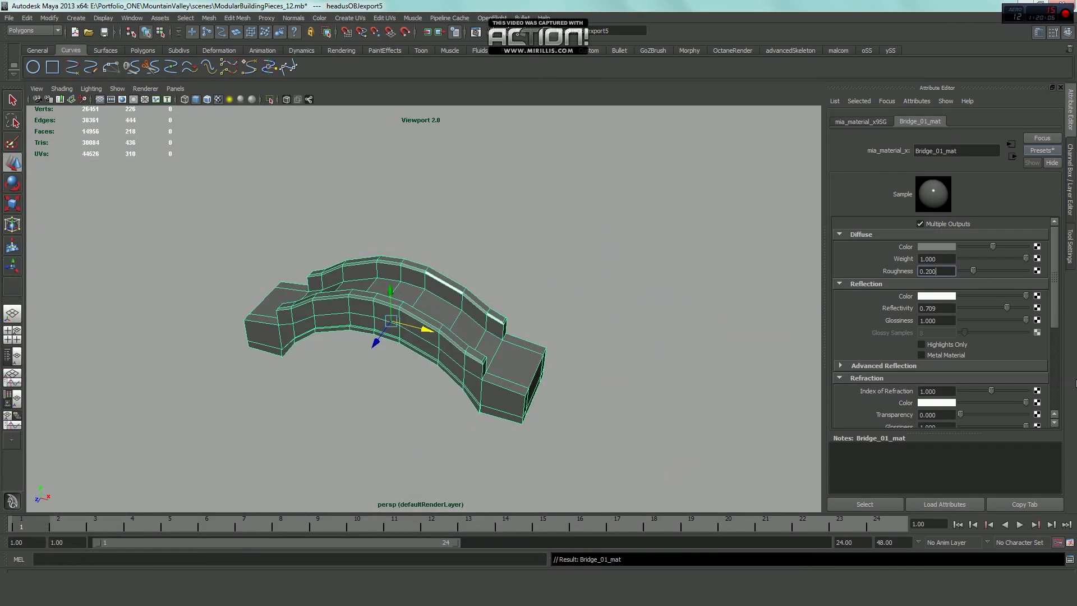
# Map a file texture using Bridge_01_Reflect.tif from sourceimages to the reflection glossiness of Bridge_01_mat
pyautogui.scroll(-3, 882, 323)
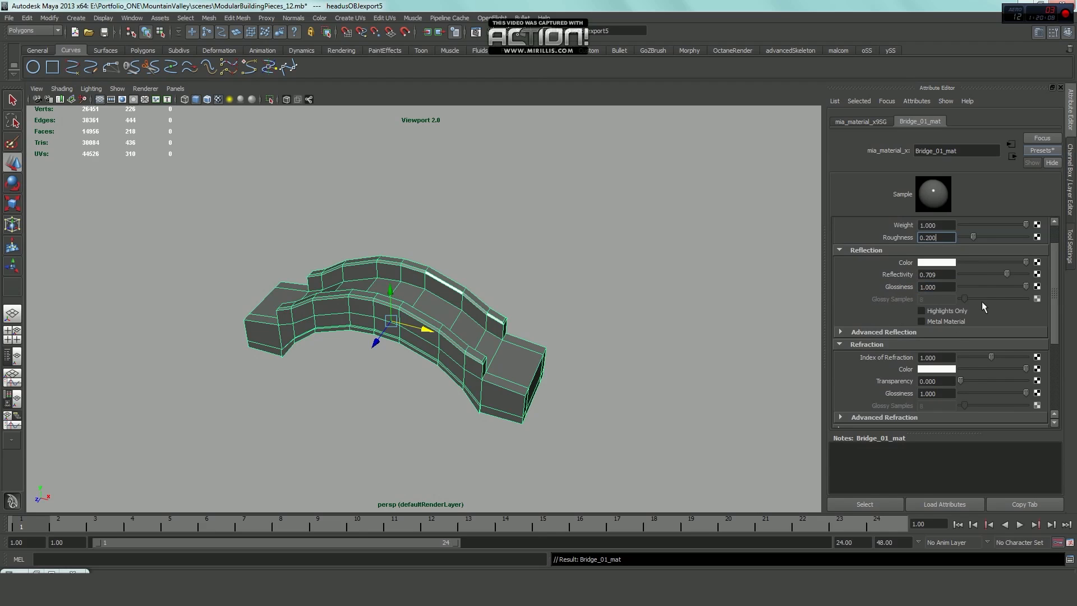
pyautogui.click(1038, 263)
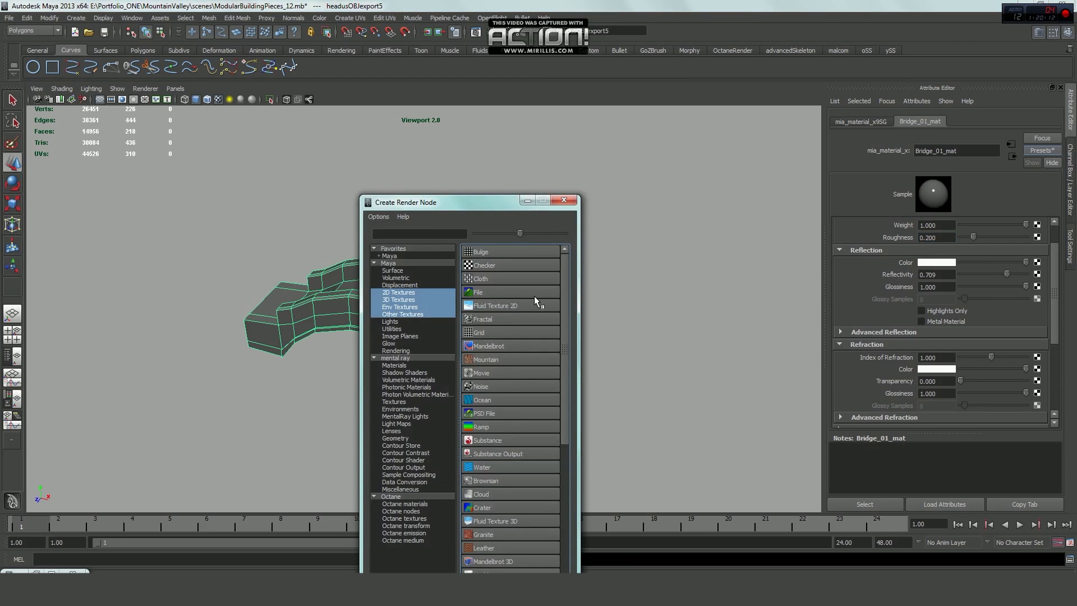
pyautogui.click(564, 201)
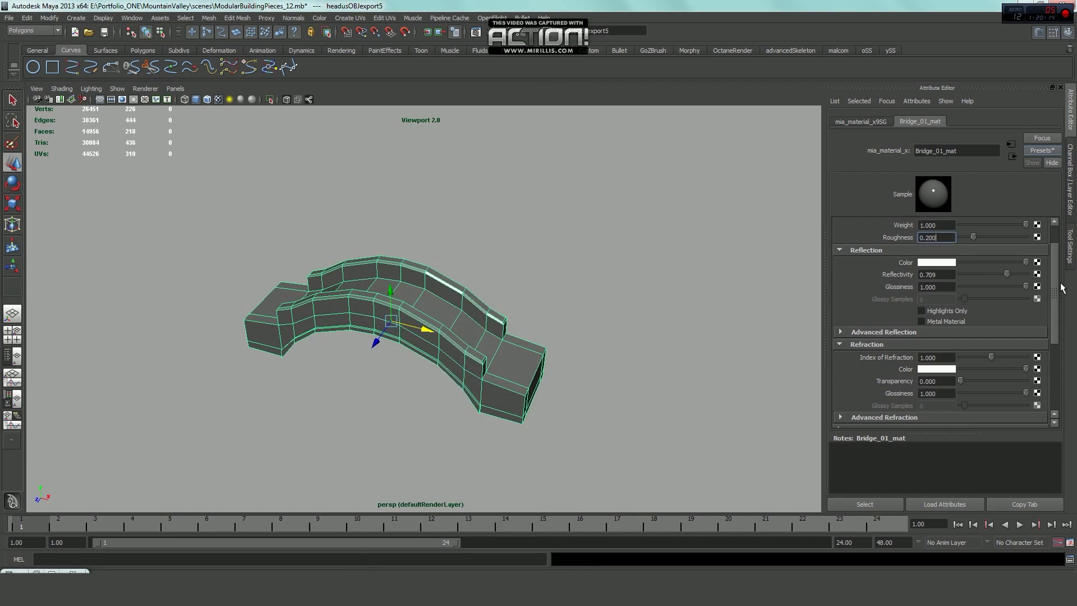
pyautogui.click(1036, 286)
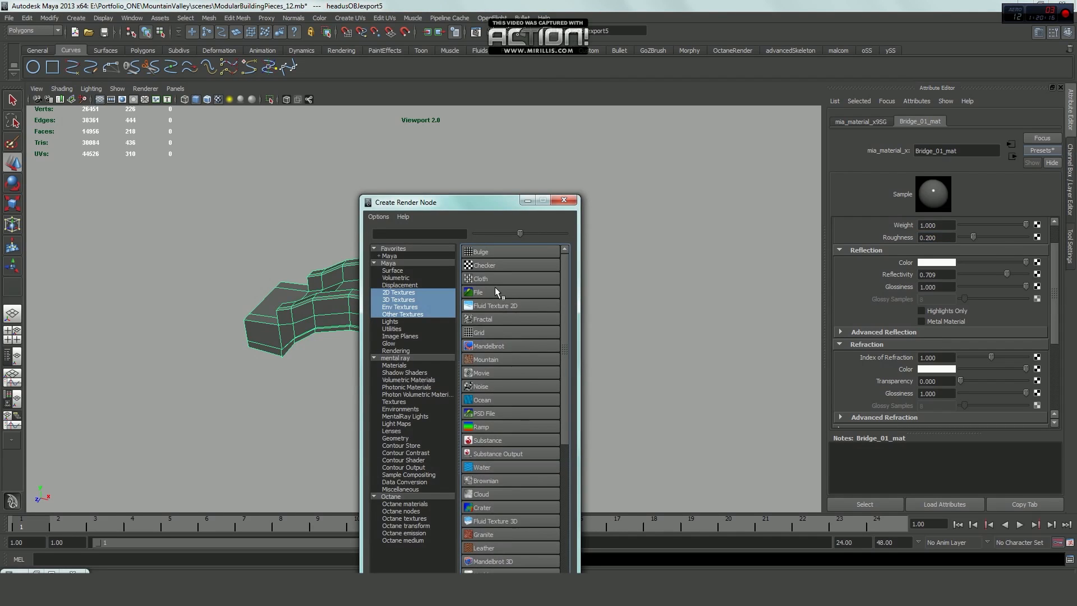
pyautogui.click(494, 289)
pyautogui.click(1042, 280)
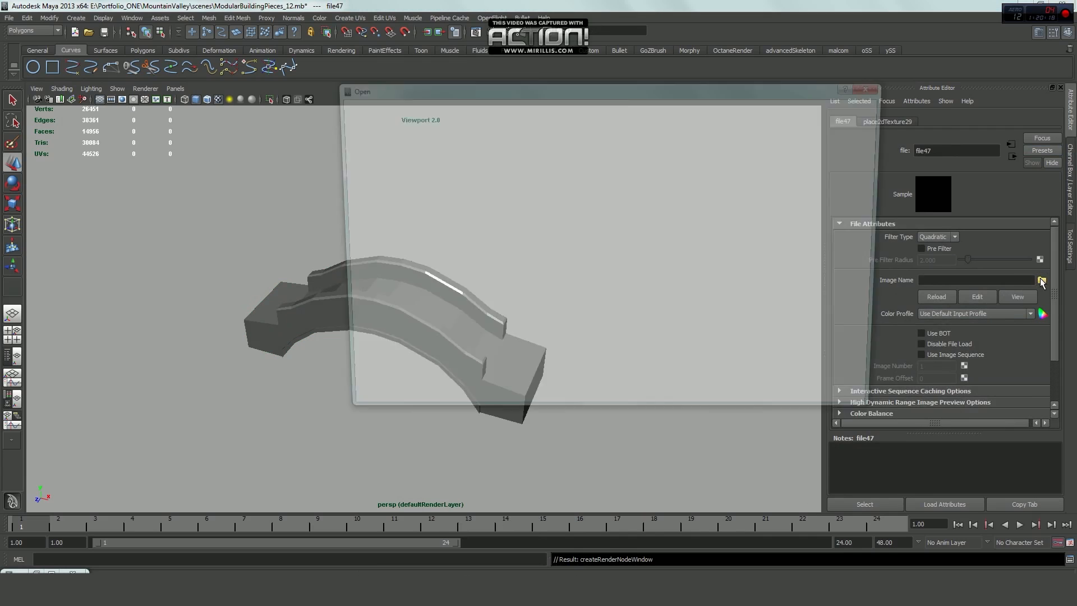
pyautogui.click(452, 185)
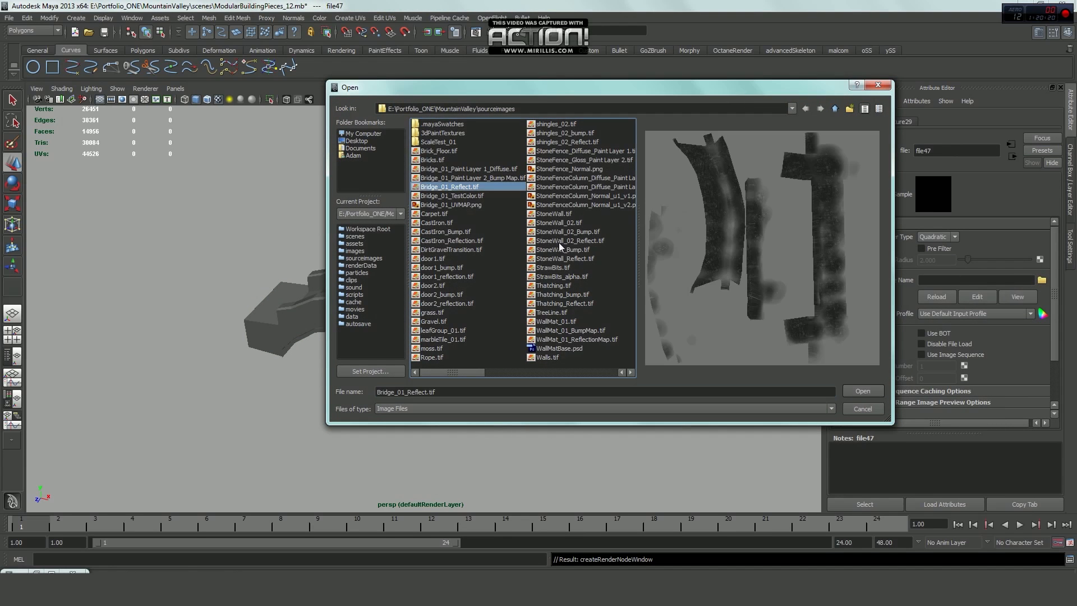
pyautogui.click(863, 391)
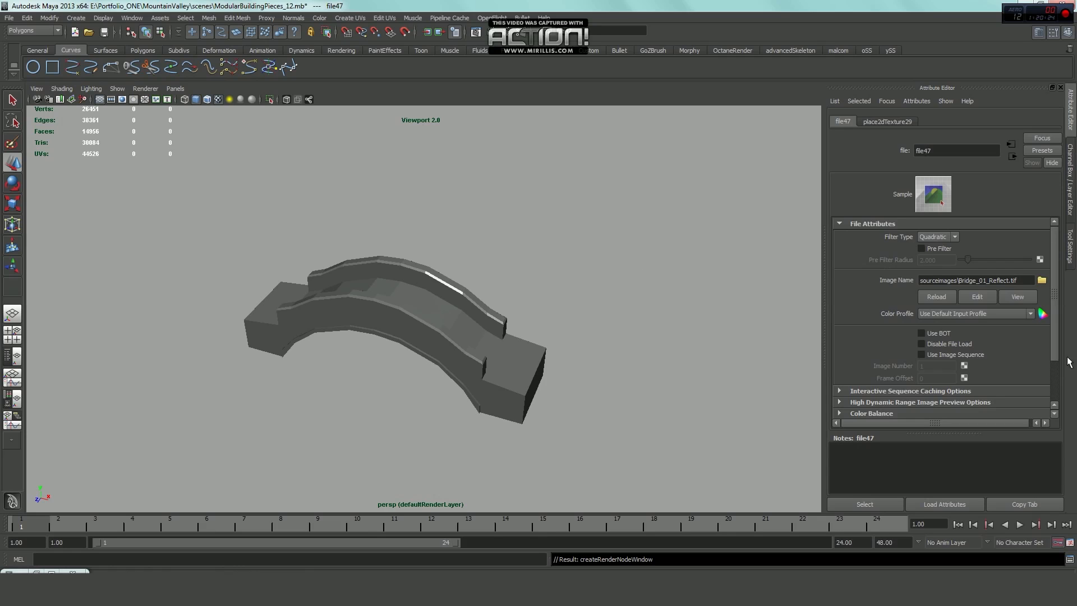
# Show the resolution gate in the perspective view and frame the bridge inside it
pyautogui.keyDown('alt'); pyautogui.moveTo(397, 271); pyautogui.dragTo(449, 245); pyautogui.keyUp('alt')
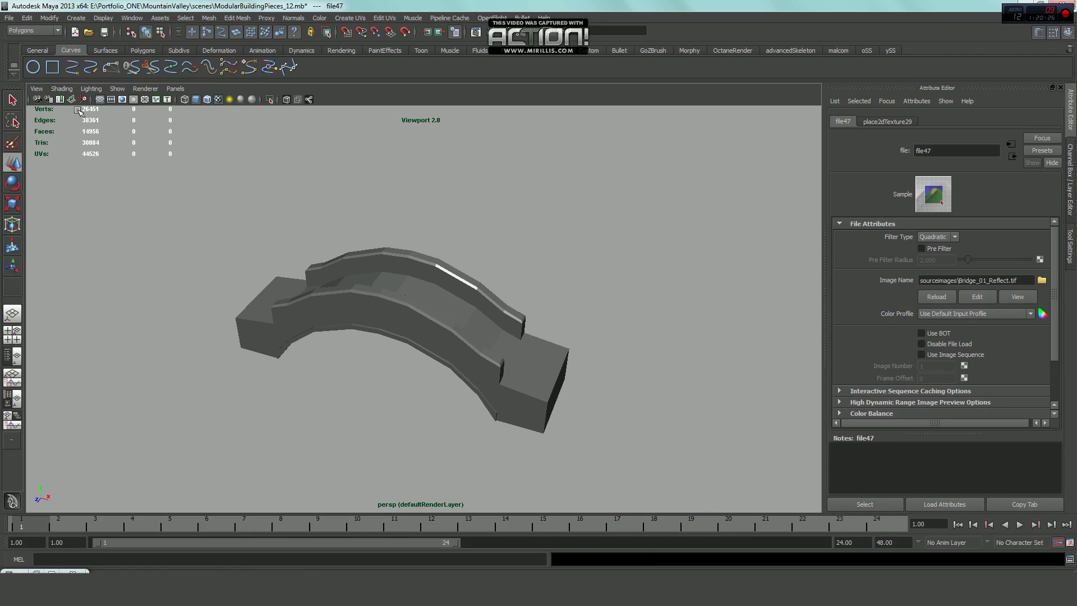
pyautogui.click(123, 100)
pyautogui.keyDown('alt'); pyautogui.moveTo(425, 229); pyautogui.dragTo(433, 224, button='middle'); pyautogui.keyUp('alt')
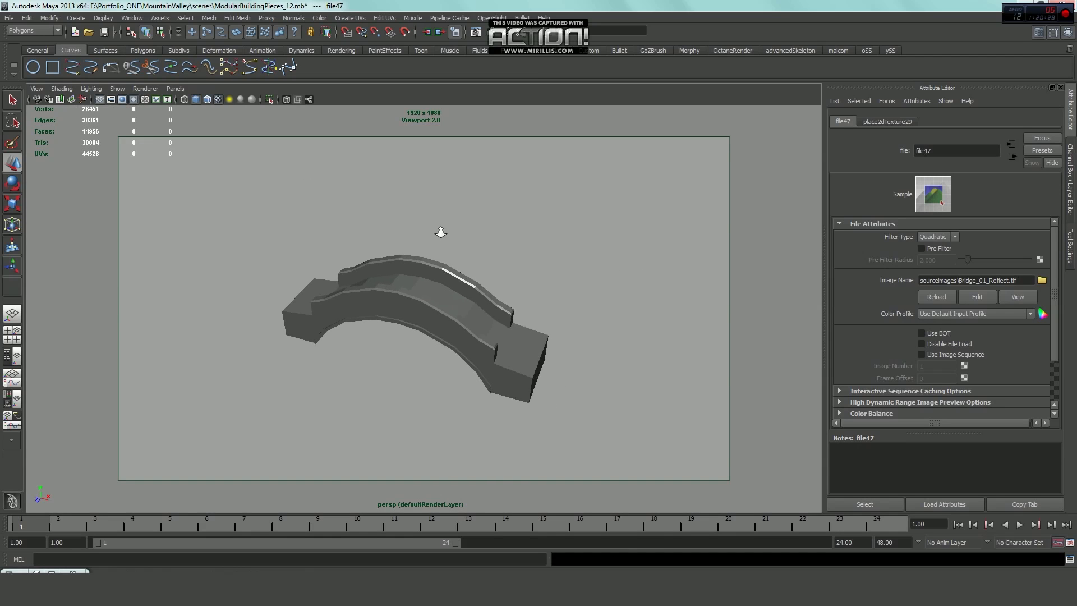
pyautogui.keyDown('alt'); pyautogui.moveTo(441, 232); pyautogui.dragTo(477, 267, button='right'); pyautogui.keyUp('alt')
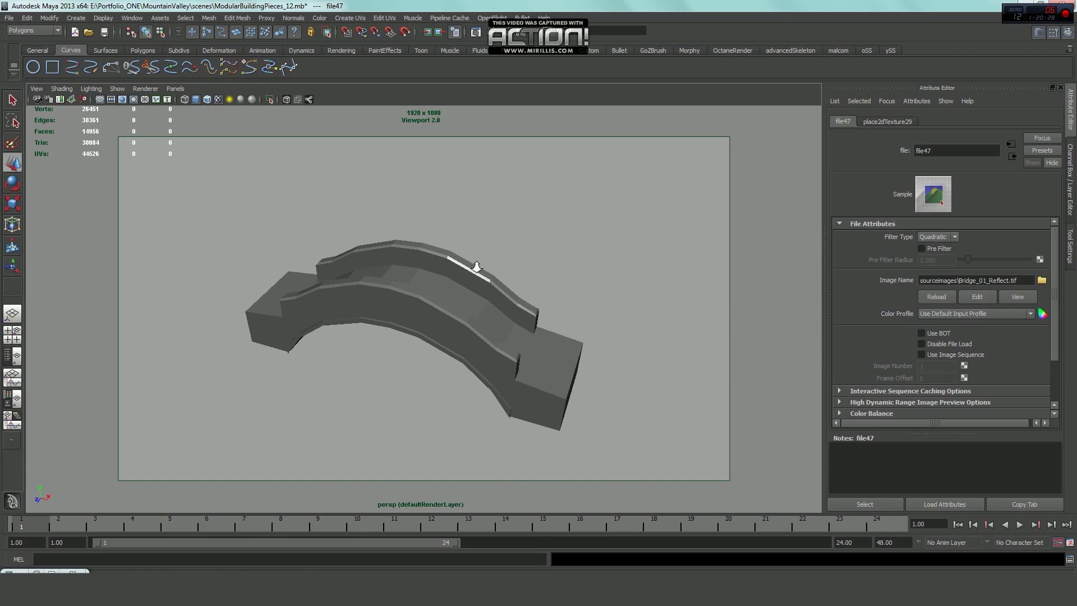
# Graph the input and output connections of Bridge_01_mat in the Hypershade work area
pyautogui.click(440, 292)
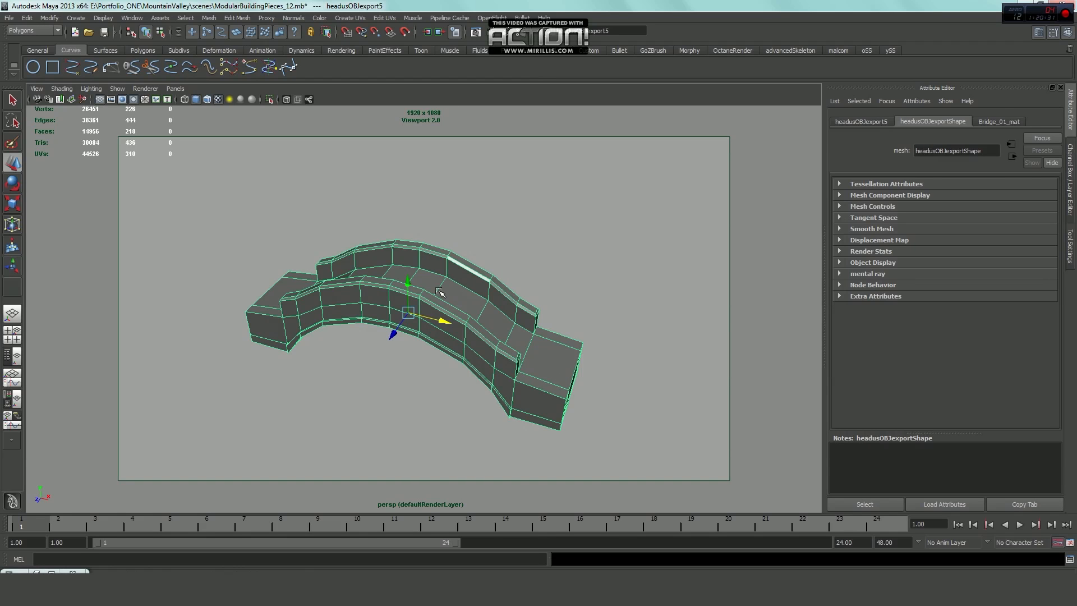
pyautogui.click(1002, 121)
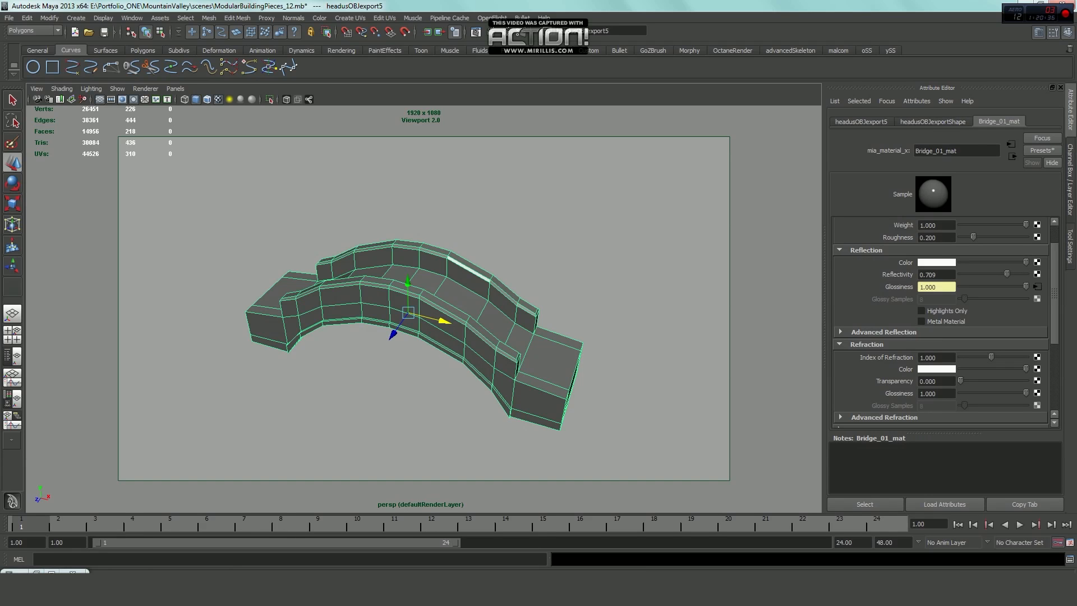
pyautogui.click(37, 573)
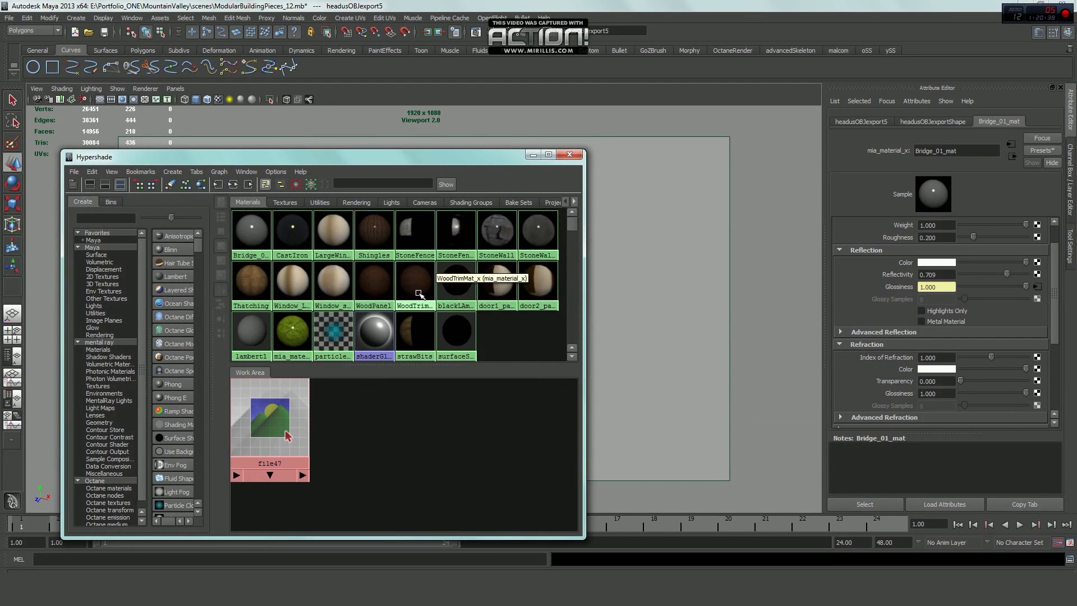
pyautogui.click(245, 188)
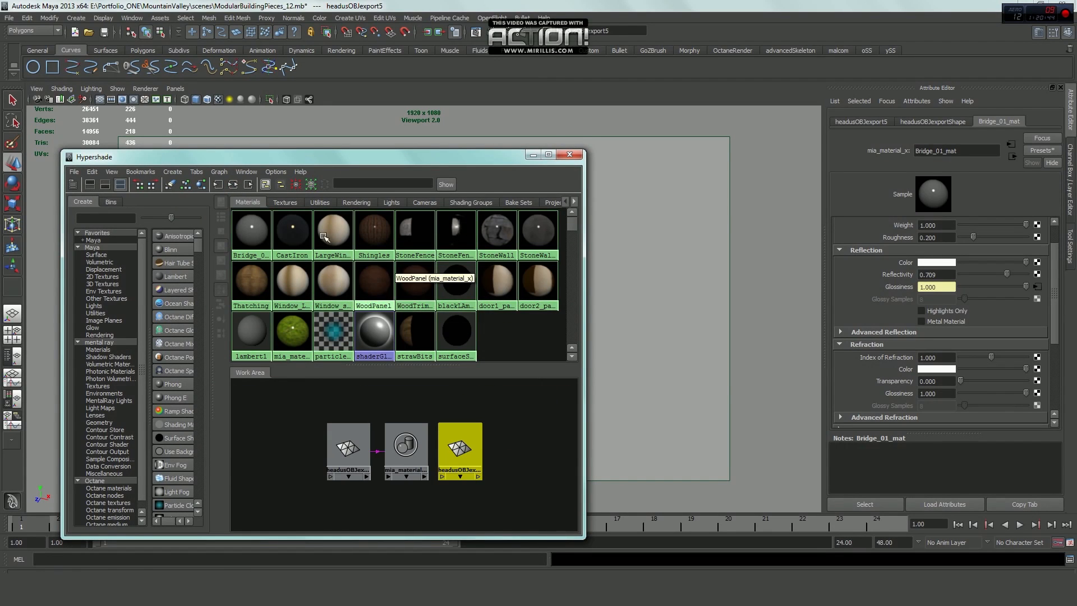
pyautogui.click(252, 231)
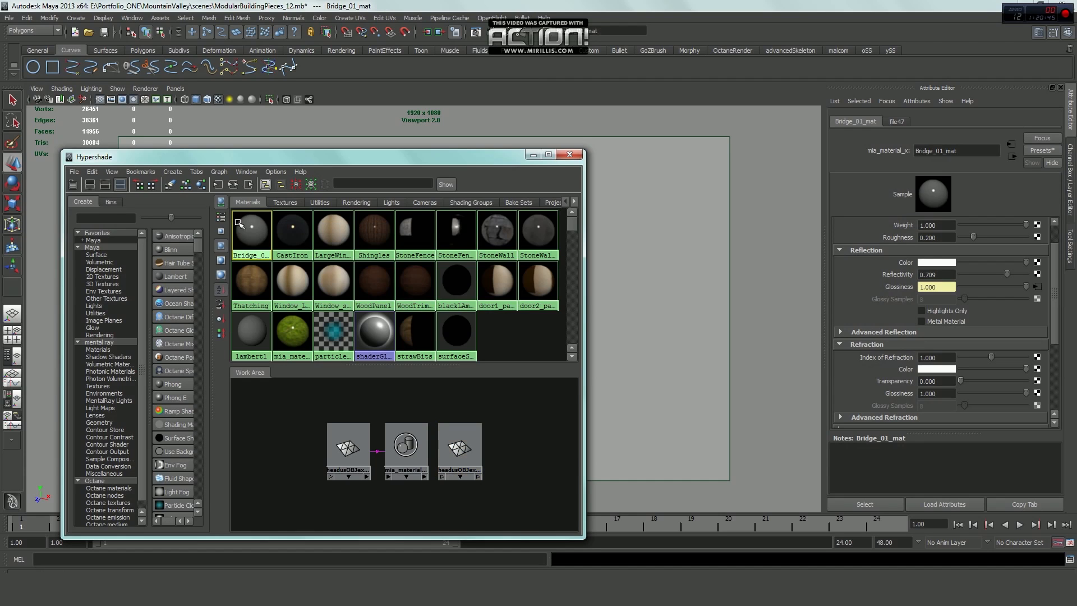
pyautogui.click(233, 185)
pyautogui.scroll(-3, 499, 438)
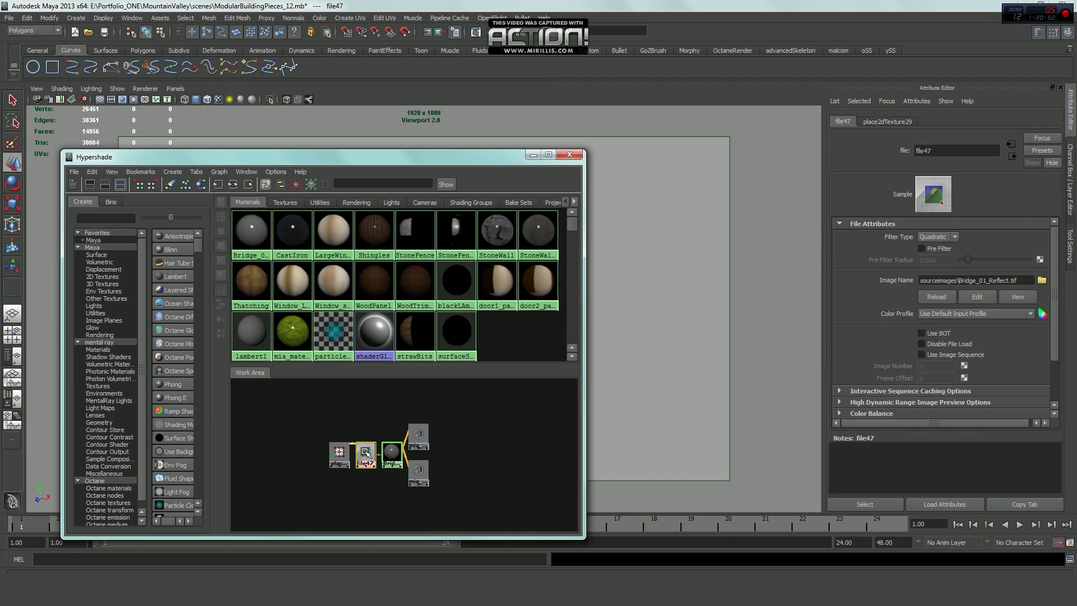
# Connect the existing Bridge_01_Reflect.tif file node to the reflection color of Bridge_01_mat as well, and minimize the Hypershade
pyautogui.click(391, 453)
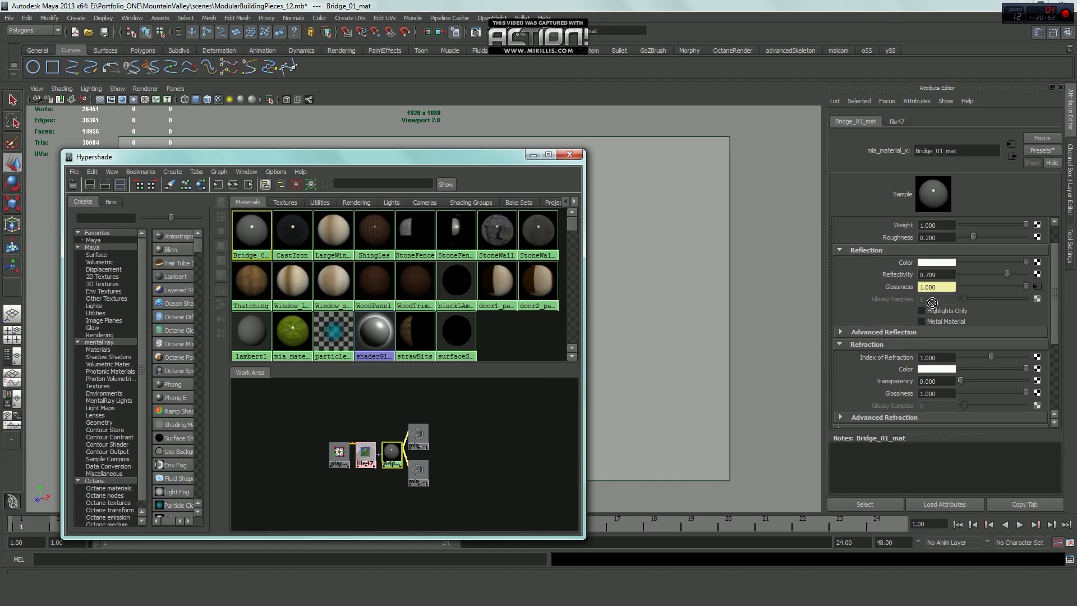
pyautogui.moveTo(903, 263); pyautogui.dragTo(903, 263, button='middle')
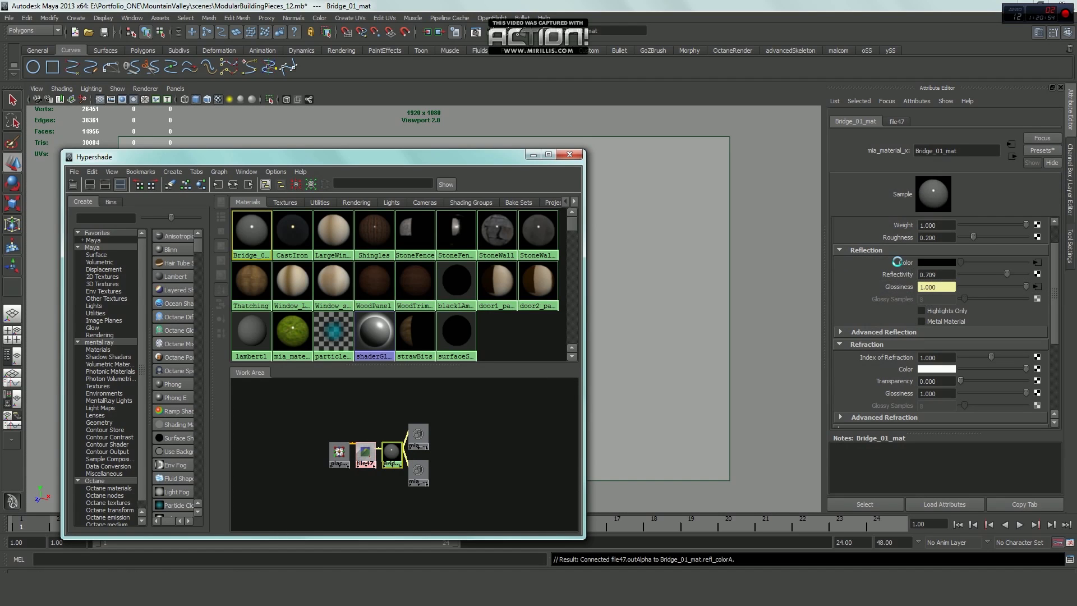
pyautogui.click(533, 155)
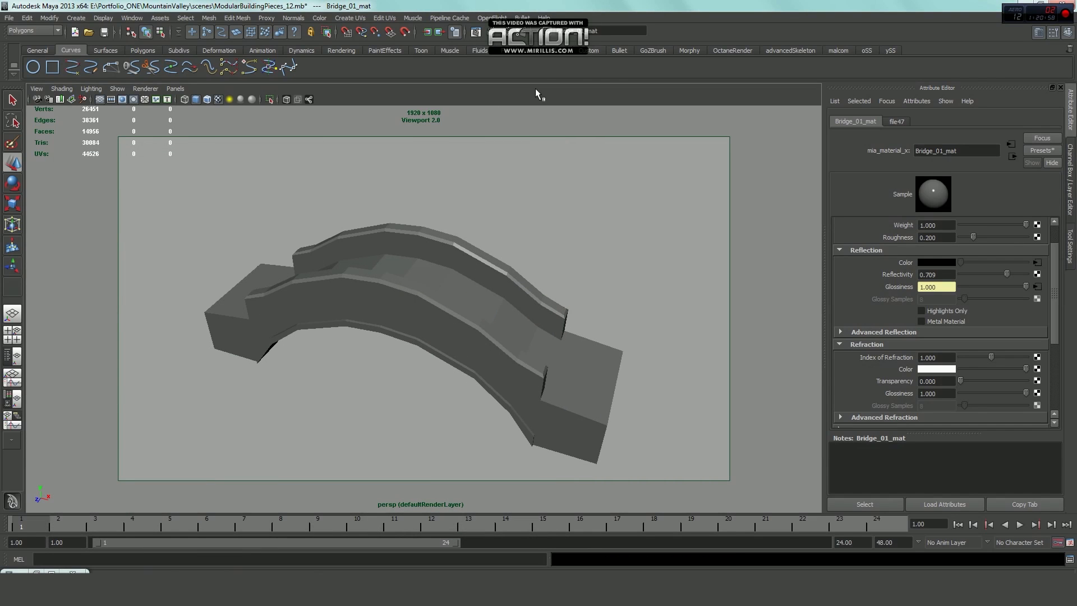
# Render the framed bridge with mental ray and examine the reflections and surface shading at both ends of the bridge
pyautogui.click(493, 32)
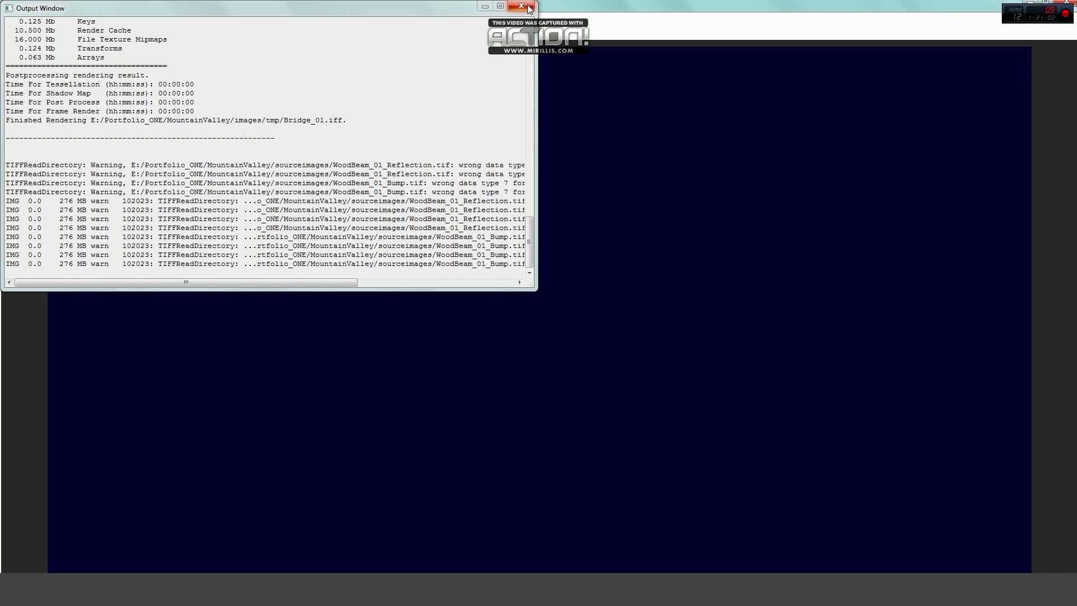
pyautogui.click(528, 5)
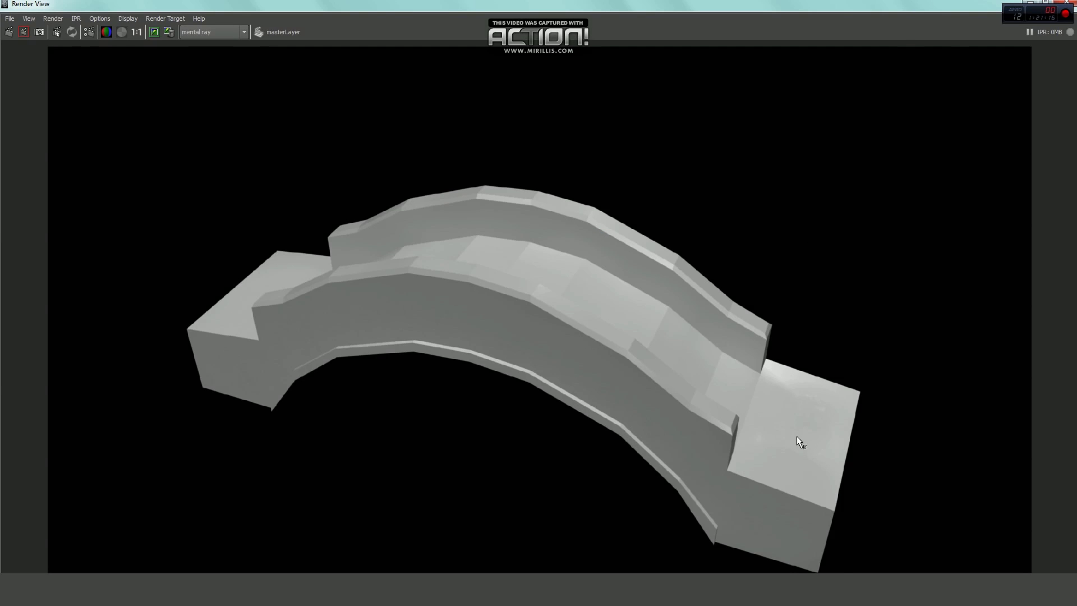
pyautogui.scroll(2, 795, 433)
pyautogui.keyDown('alt'); pyautogui.moveTo(793, 432); pyautogui.dragTo(567, 298, button='middle'); pyautogui.keyUp('alt')
pyautogui.scroll(2, 569, 303)
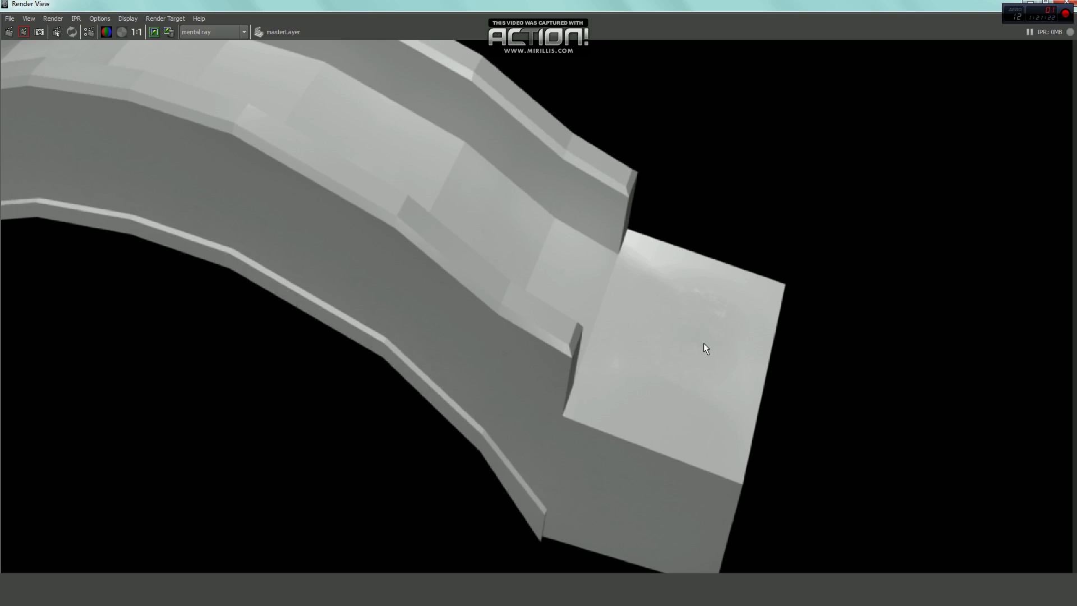
pyautogui.keyDown('alt'); pyautogui.moveTo(401, 266); pyautogui.dragTo(743, 339, button='middle'); pyautogui.keyUp('alt')
pyautogui.keyDown('alt'); pyautogui.moveTo(382, 227); pyautogui.dragTo(567, 293, button='middle'); pyautogui.keyUp('alt')
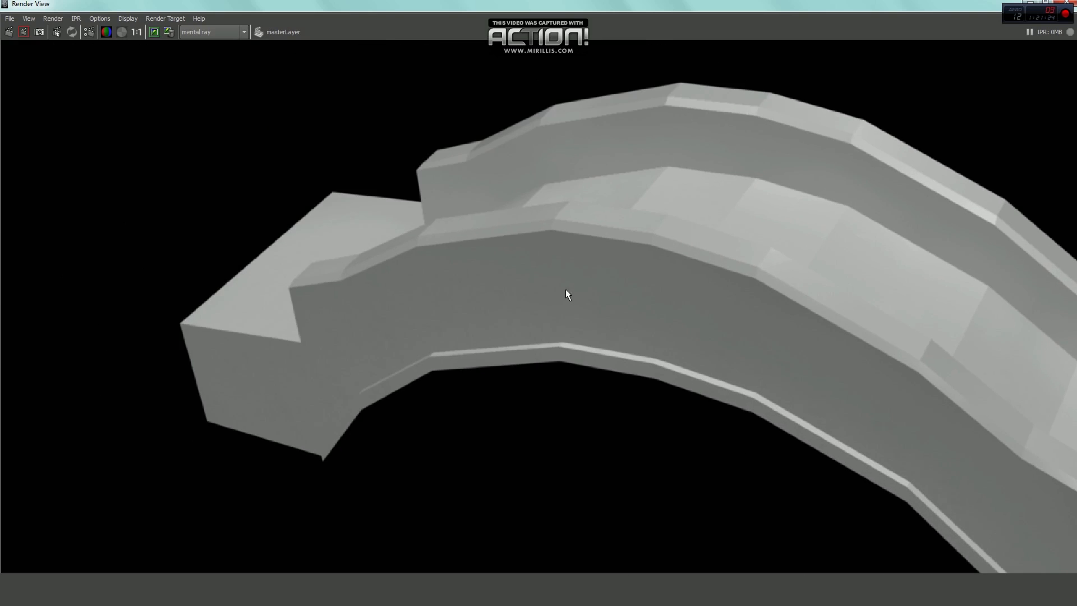
pyautogui.keyDown('alt'); pyautogui.moveTo(380, 245); pyautogui.dragTo(416, 282, button='middle'); pyautogui.keyUp('alt')
pyautogui.scroll(-4, 416, 282)
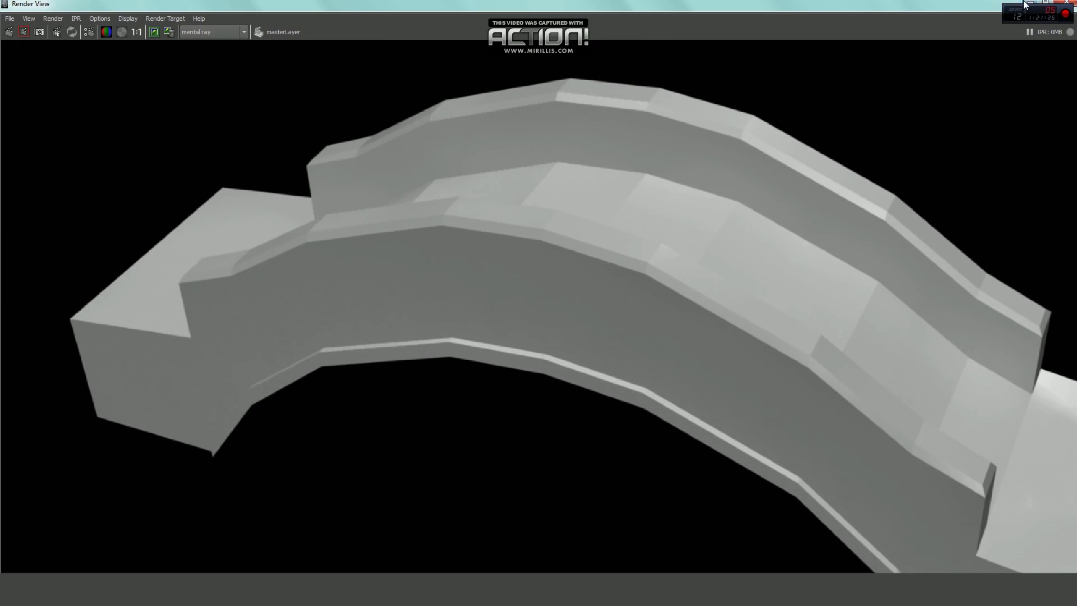
pyautogui.click(1030, 4)
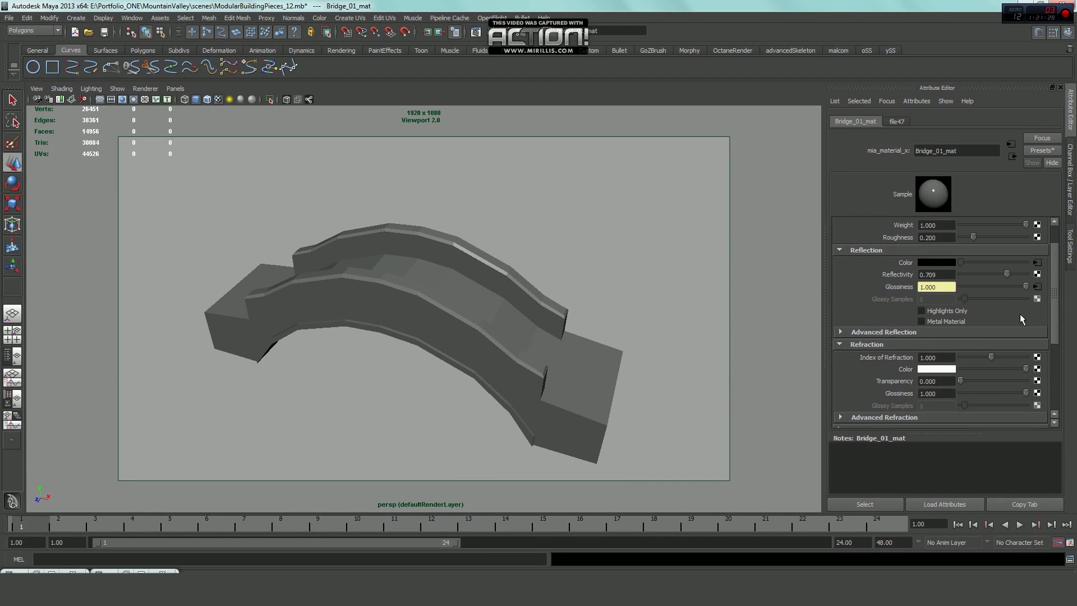
# Set the reflectivity of Bridge_01_mat to 1.000
pyautogui.scroll(2, 1053, 322)
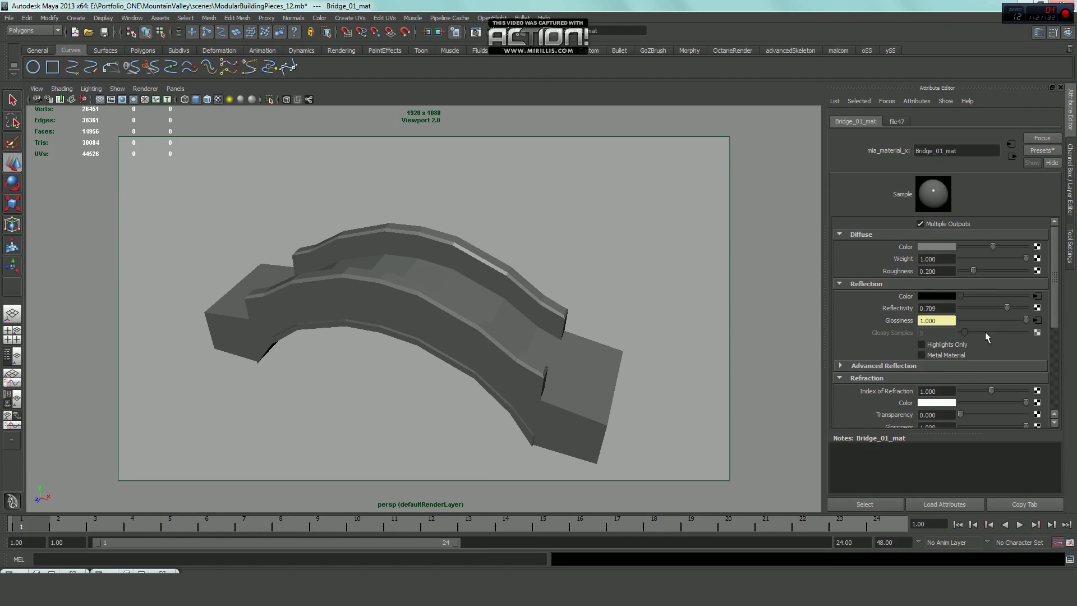
pyautogui.moveTo(1013, 307); pyautogui.dragTo(1039, 311)
# Set the normal angle of the whole bridge mesh to 45 degrees and keep the bridge selected
pyautogui.click(452, 301)
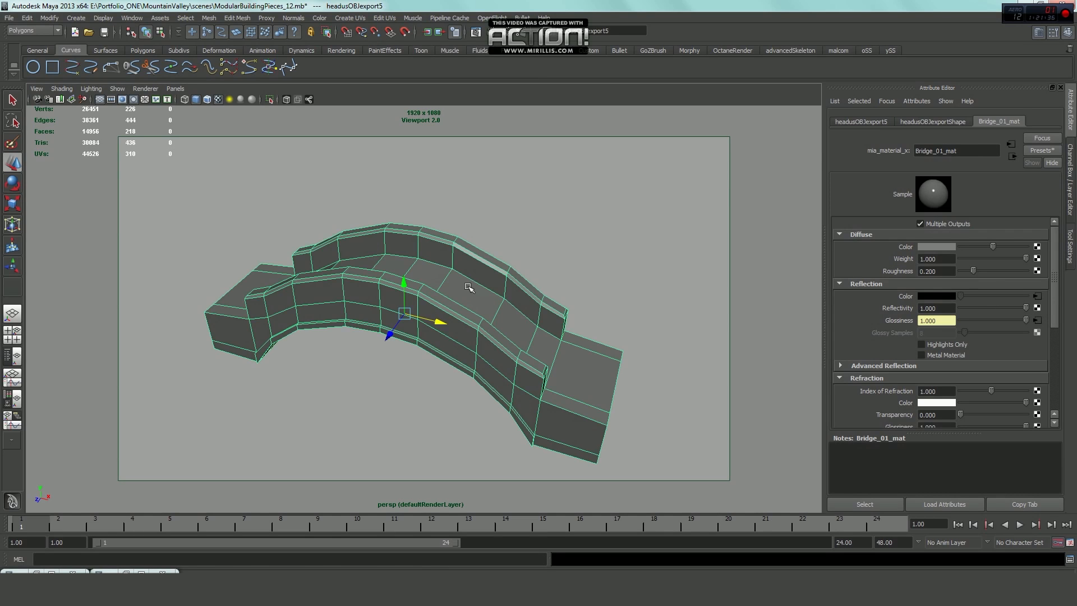
pyautogui.click(288, 18)
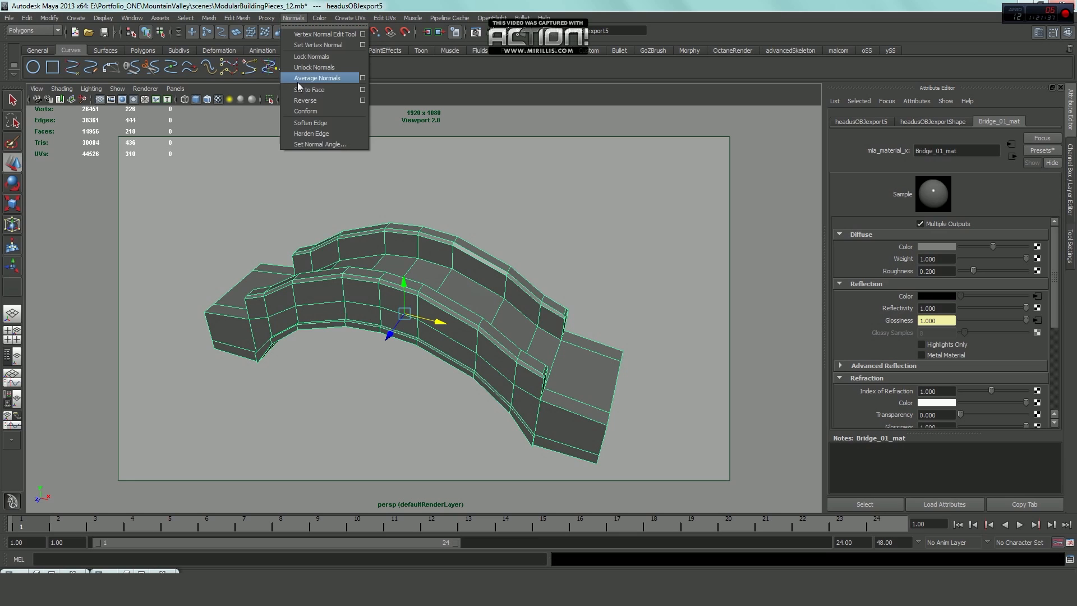
pyautogui.click(321, 147)
pyautogui.click(569, 472)
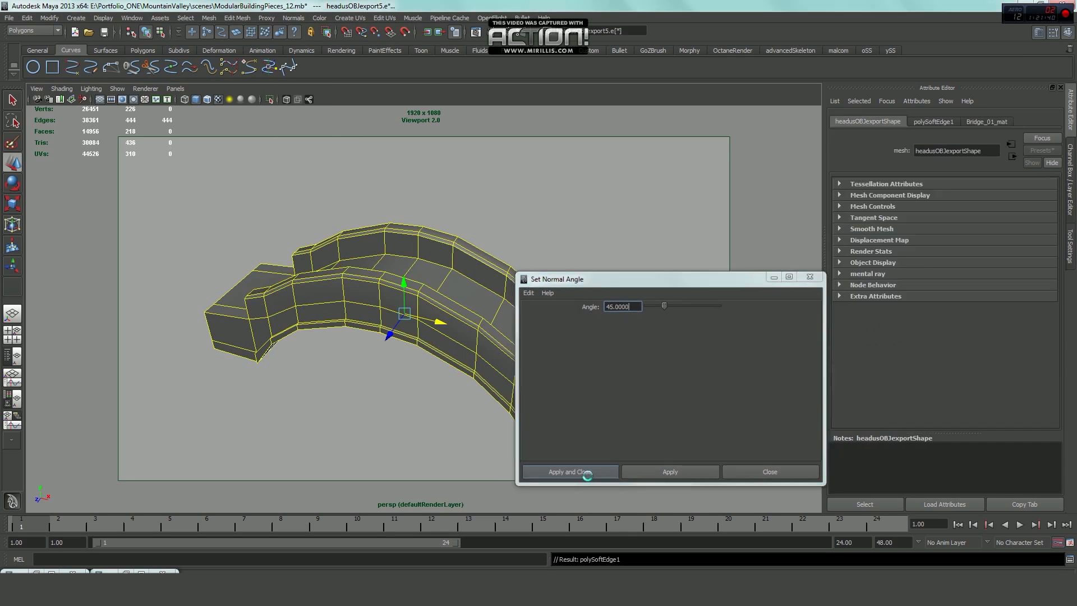
pyautogui.click(581, 256)
pyautogui.click(475, 290)
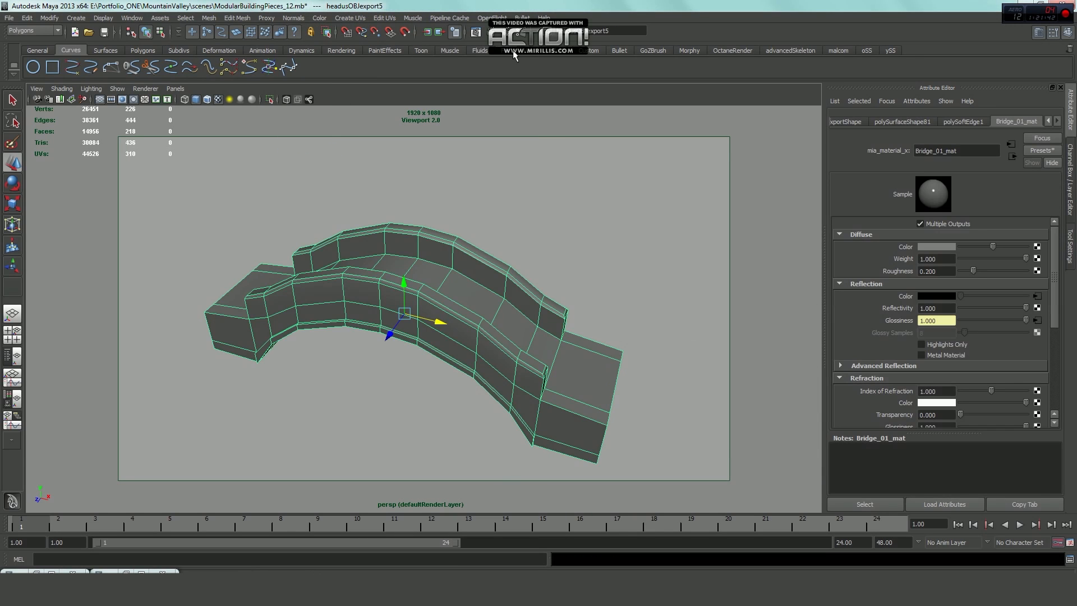
# Render the bridge with mental ray and examine how the softened edges and reflections shade along the arch and parapets
pyautogui.click(494, 31)
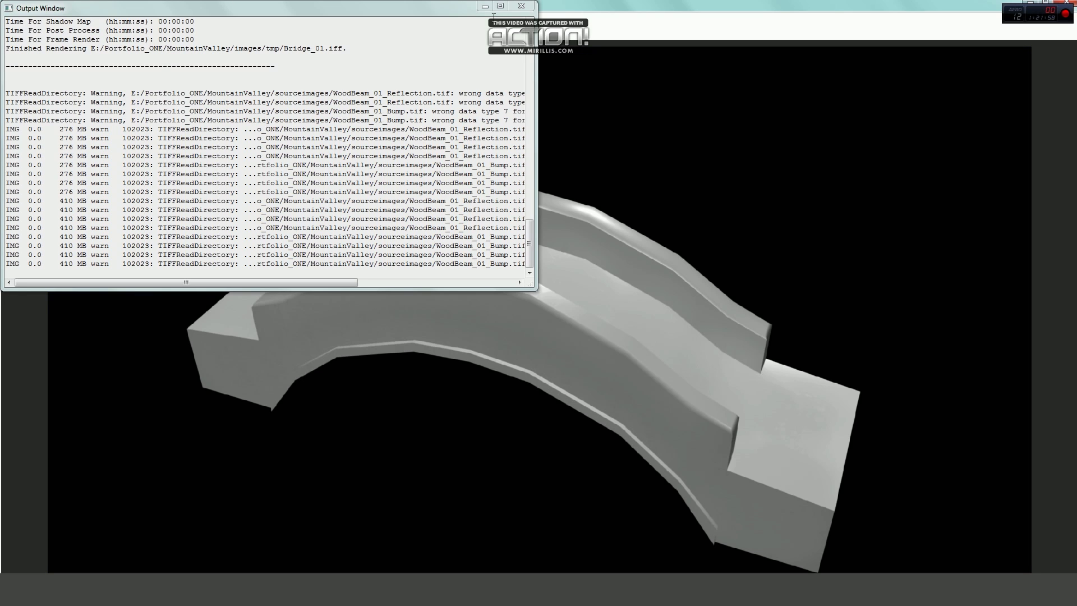
pyautogui.click(521, 6)
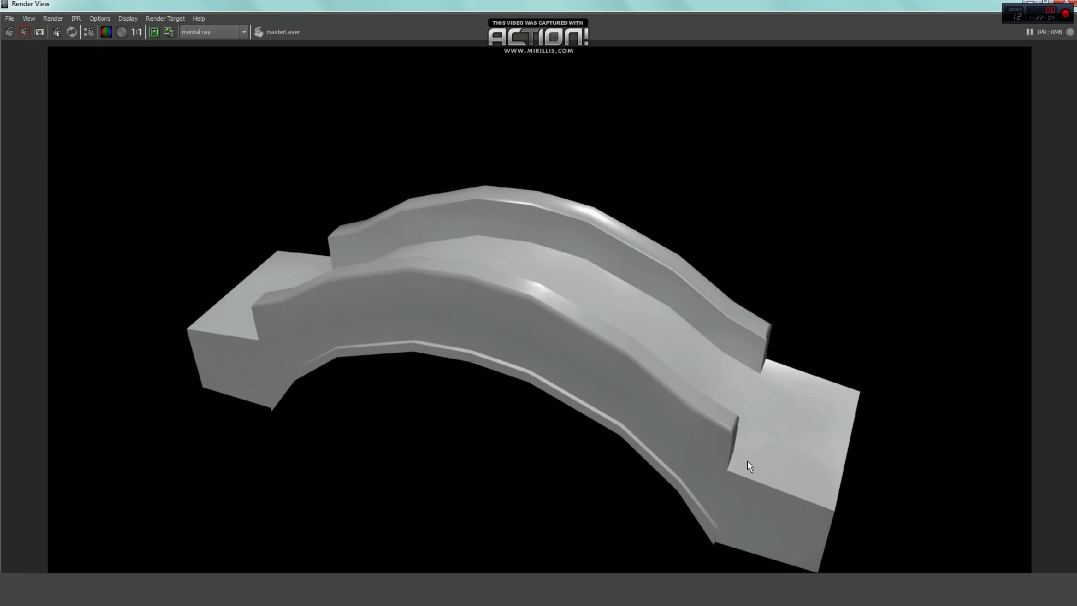
pyautogui.scroll(8, 410, 315)
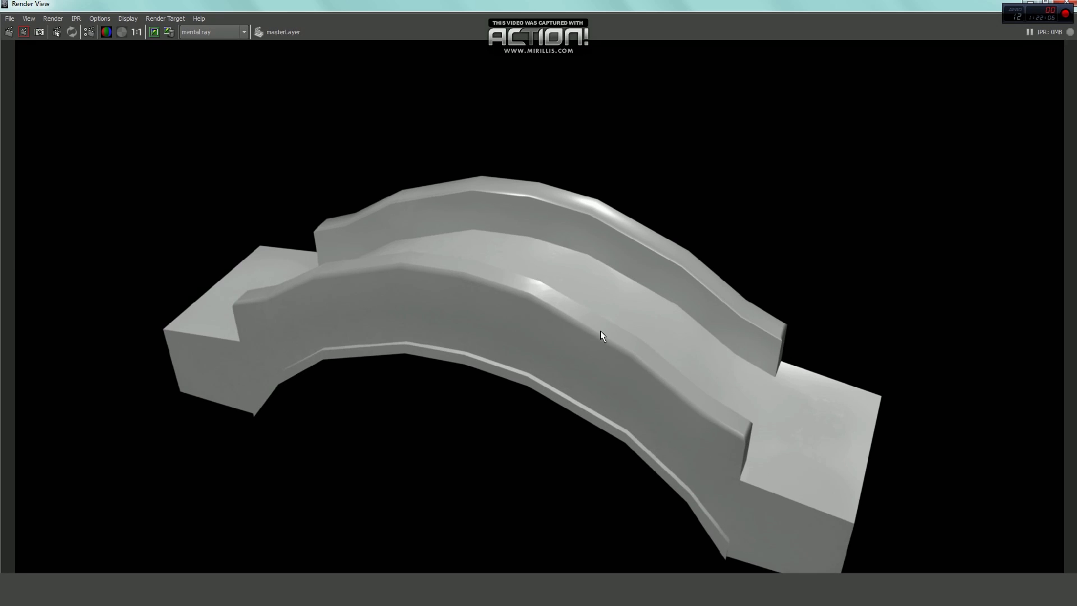
pyautogui.scroll(3, 782, 409)
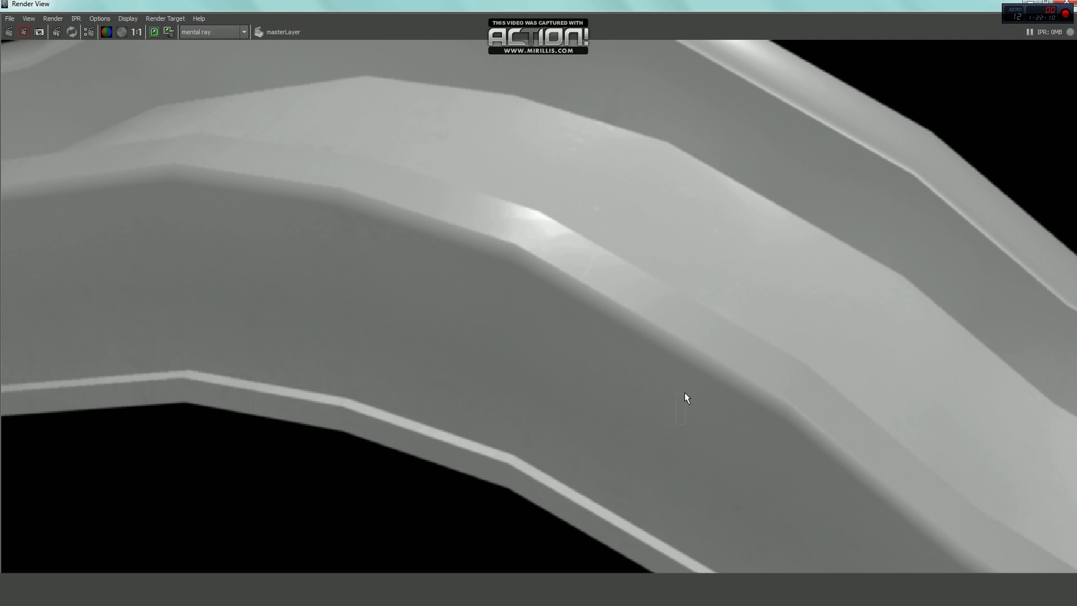
pyautogui.moveTo(505, 371); pyautogui.dragTo(619, 421)
pyautogui.scroll(-8, 913, 231)
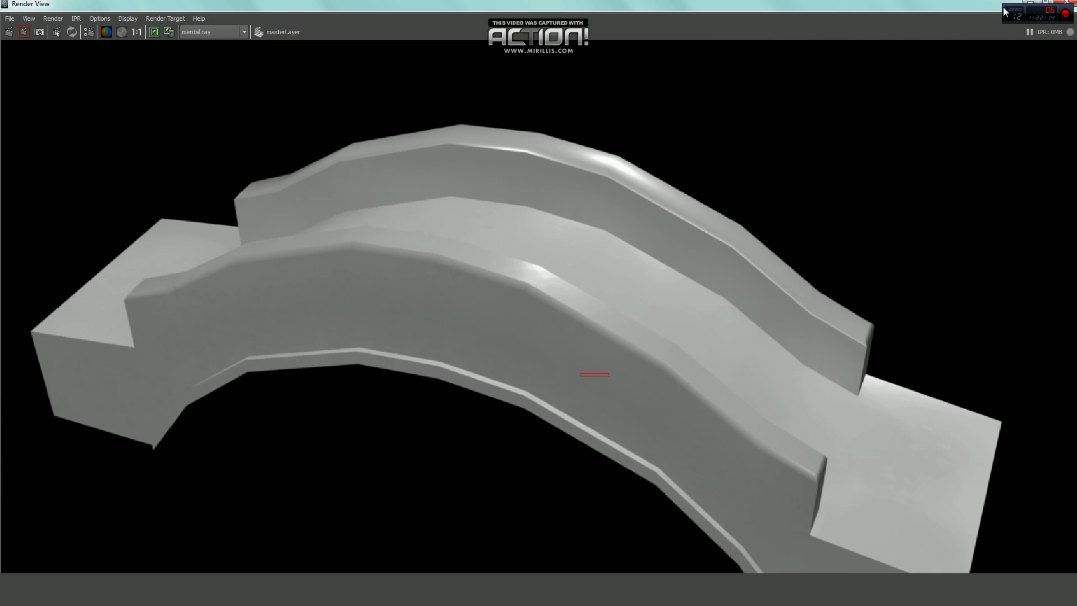
pyautogui.moveTo(969, 3); pyautogui.dragTo(812, 46)
pyautogui.click(869, 46)
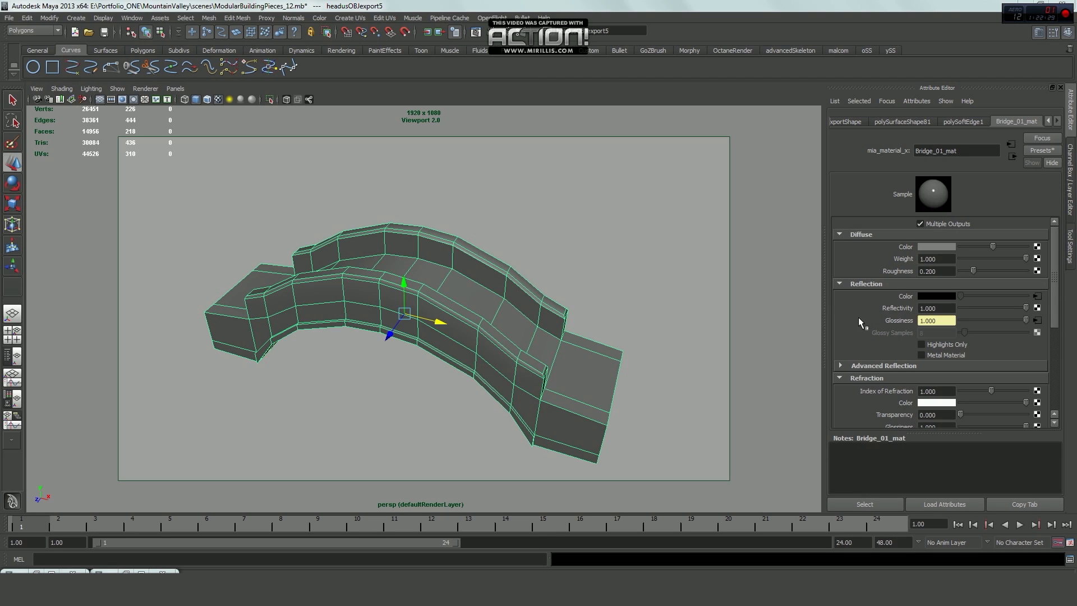
# Connect a file texture to the Standard Bump of Bridge_01_mat and set its bump depth to 0.1
pyautogui.scroll(-5, 953, 336)
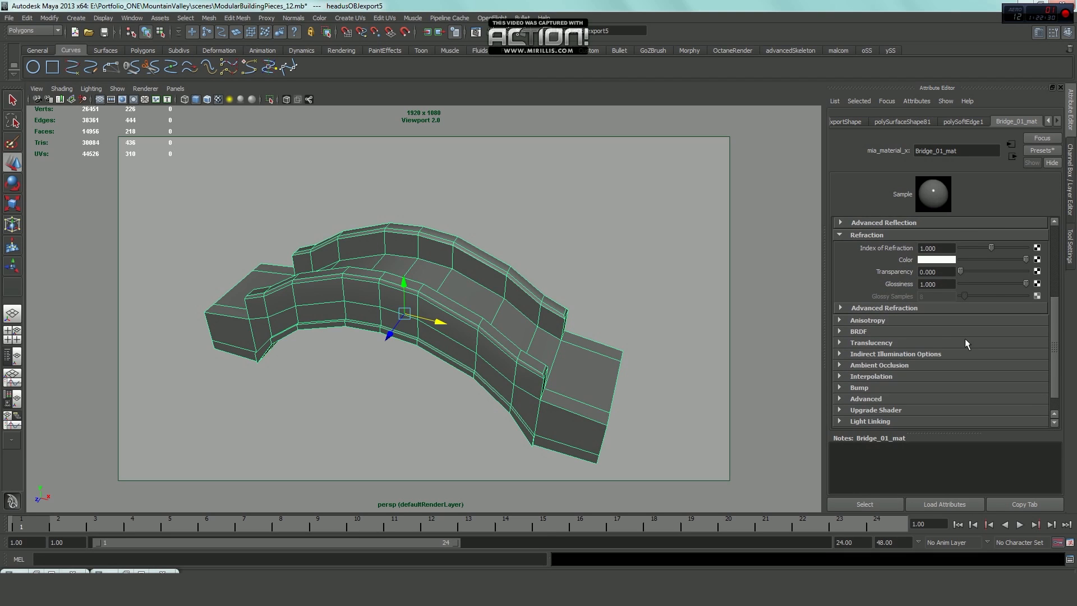
pyautogui.click(855, 388)
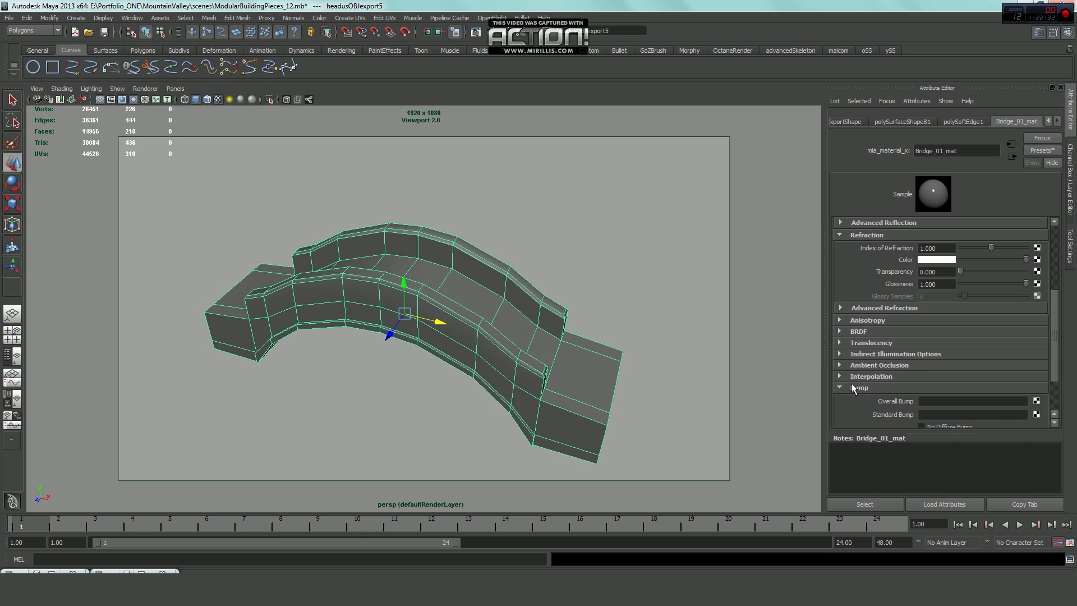
pyautogui.scroll(-2, 943, 359)
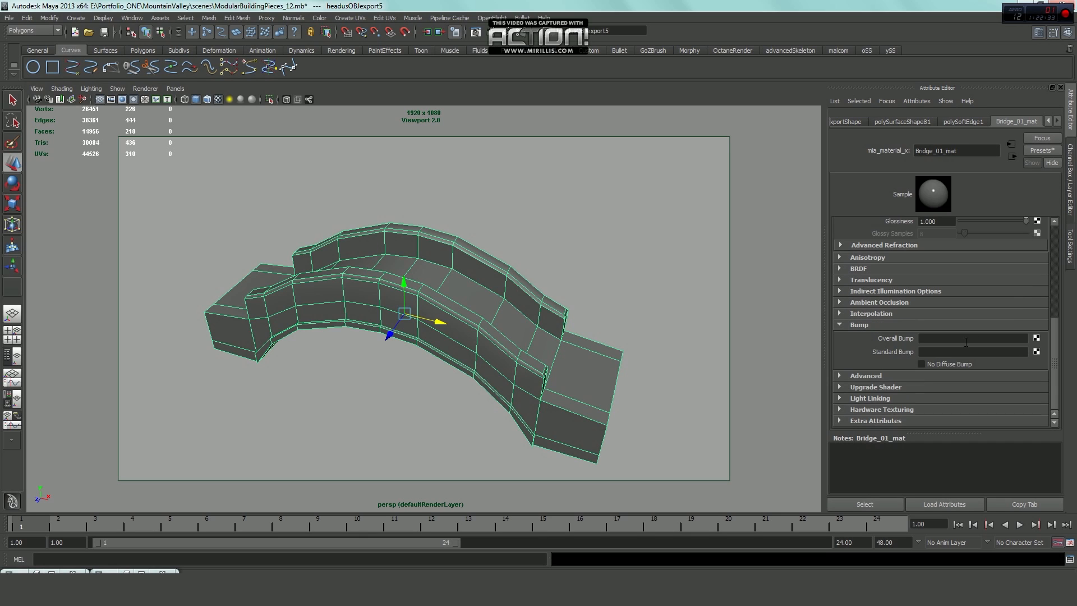
pyautogui.click(1036, 351)
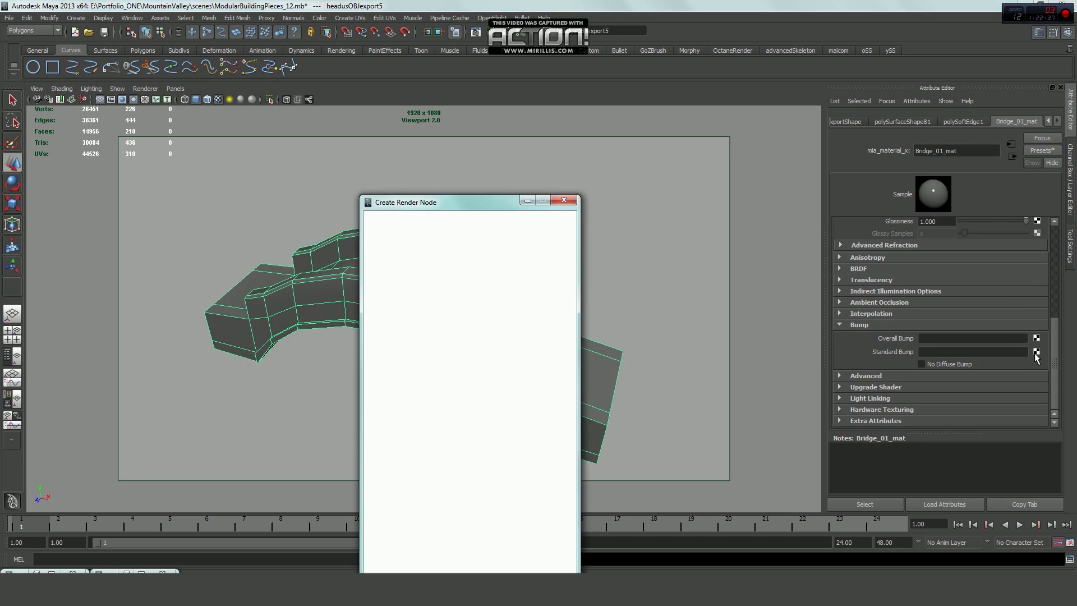
pyautogui.click(497, 288)
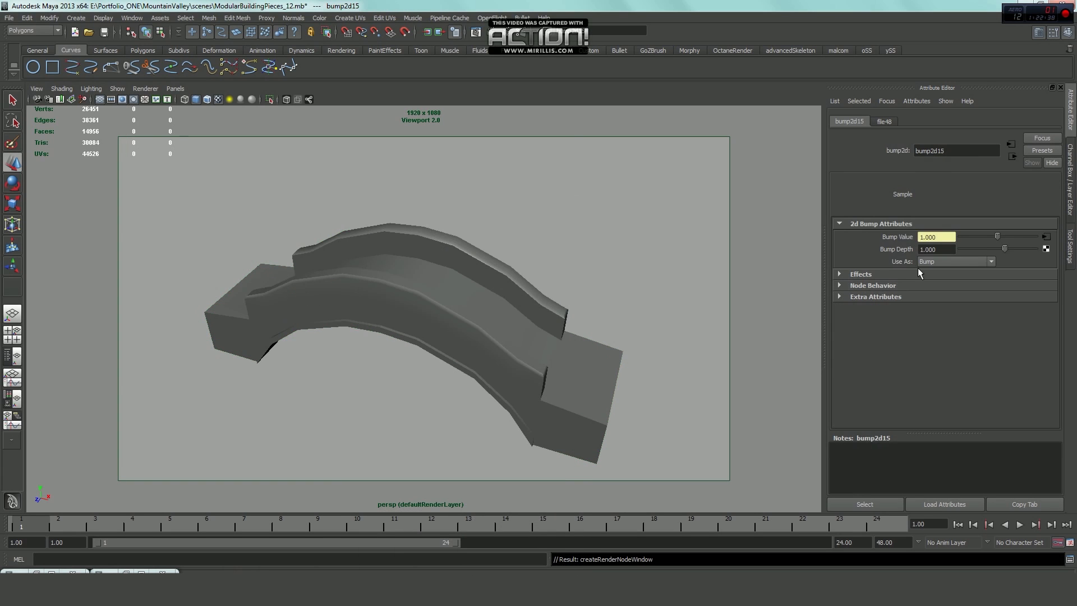
pyautogui.moveTo(942, 249); pyautogui.dragTo(912, 254)
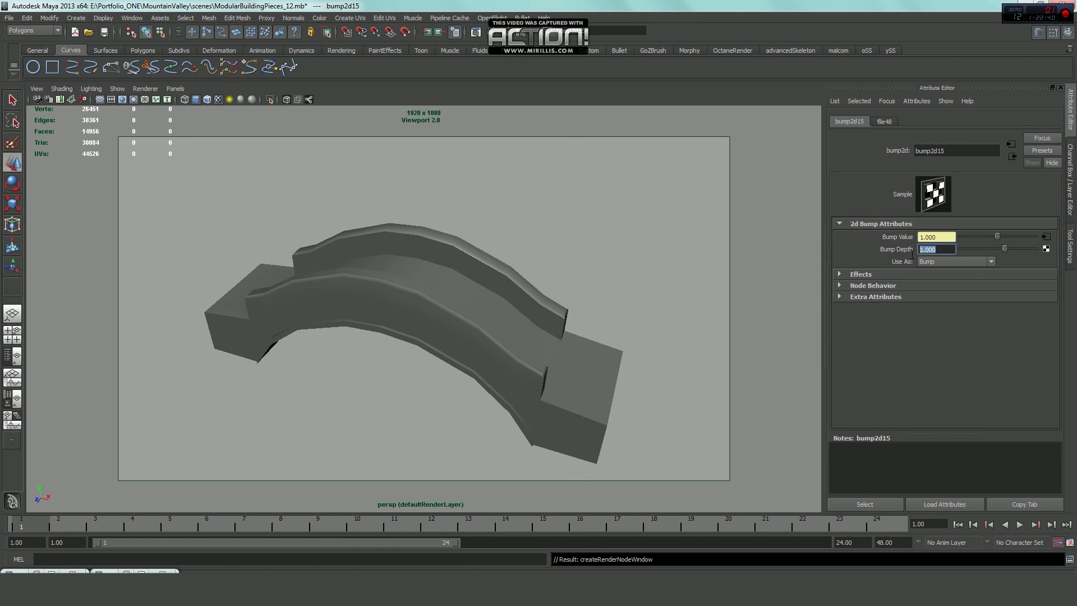
pyautogui.write('.1')
# Load Bridge_01_Paint Layer 2_Bump Map.tif from the sourceimages folder into the new bump file node
pyautogui.click(885, 121)
pyautogui.click(1042, 279)
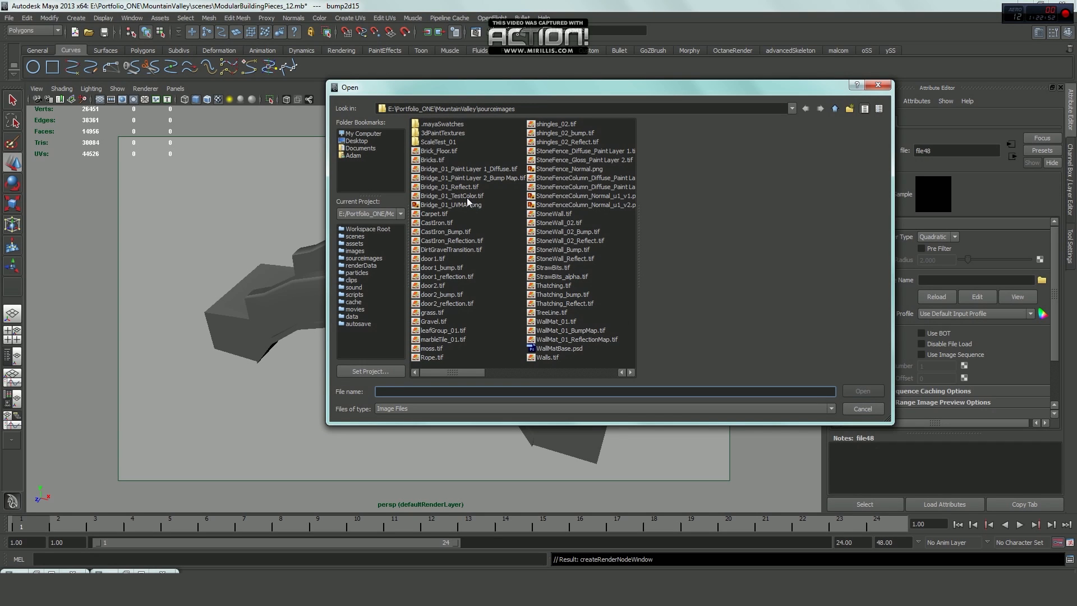
pyautogui.click(468, 178)
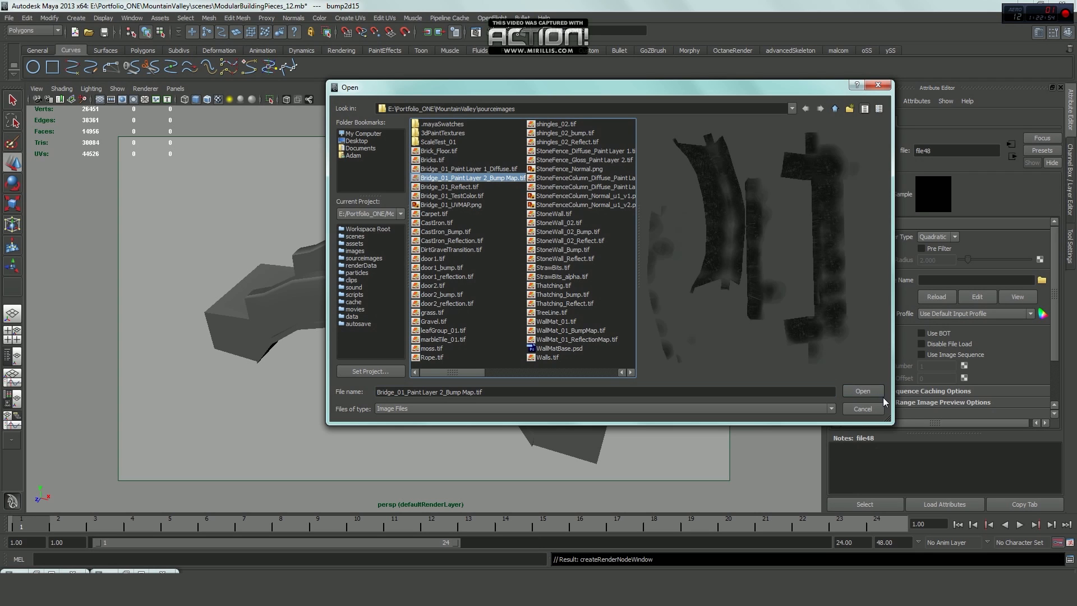
pyautogui.click(863, 391)
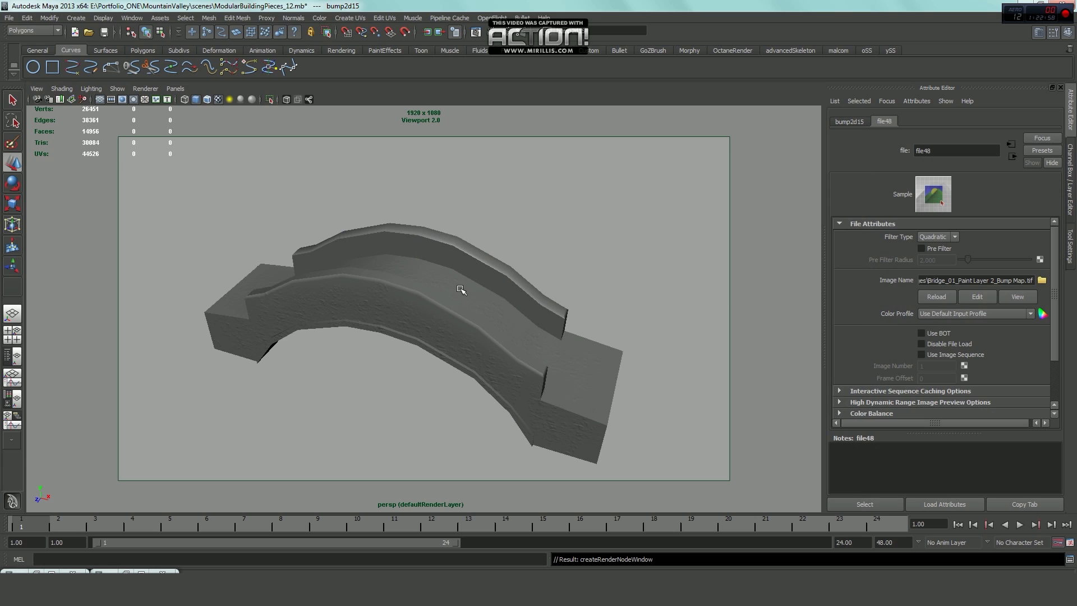
# Frame the bridge closer, render it with mental ray and examine the bump detail on its surfaces
pyautogui.scroll(3, 483, 316)
pyautogui.scroll(-2, 483, 316)
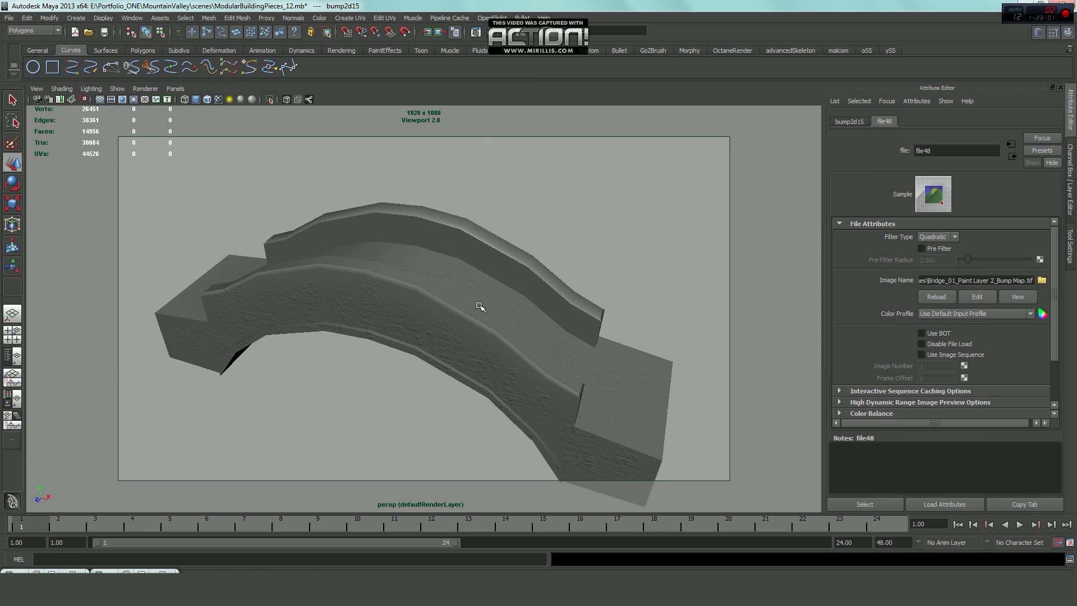
pyautogui.keyDown('alt'); pyautogui.moveTo(480, 306); pyautogui.dragTo(455, 267); pyautogui.keyUp('alt')
pyautogui.click(498, 32)
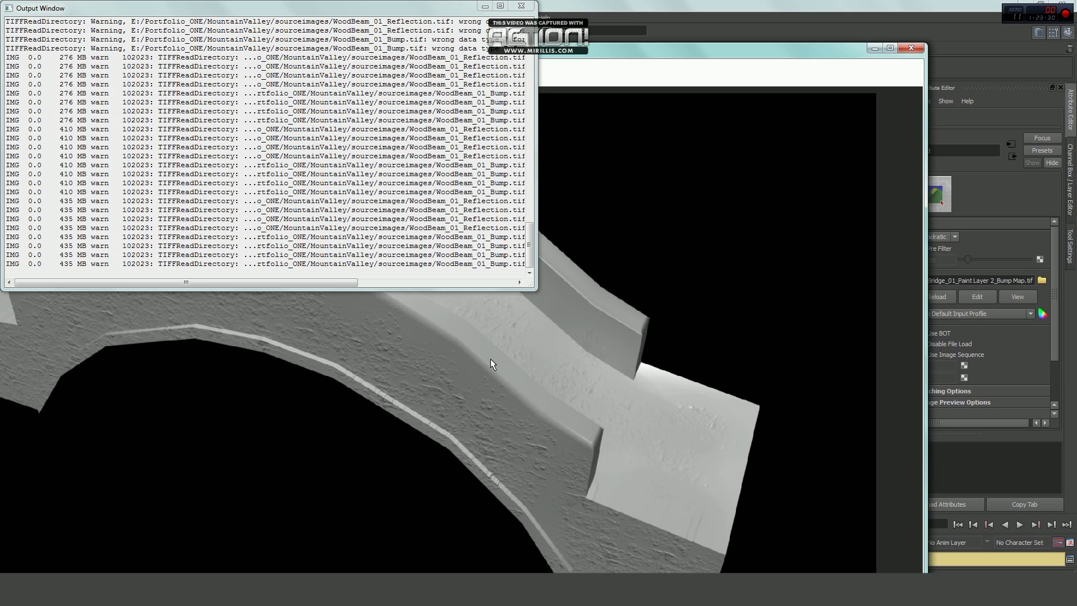
pyautogui.click(523, 10)
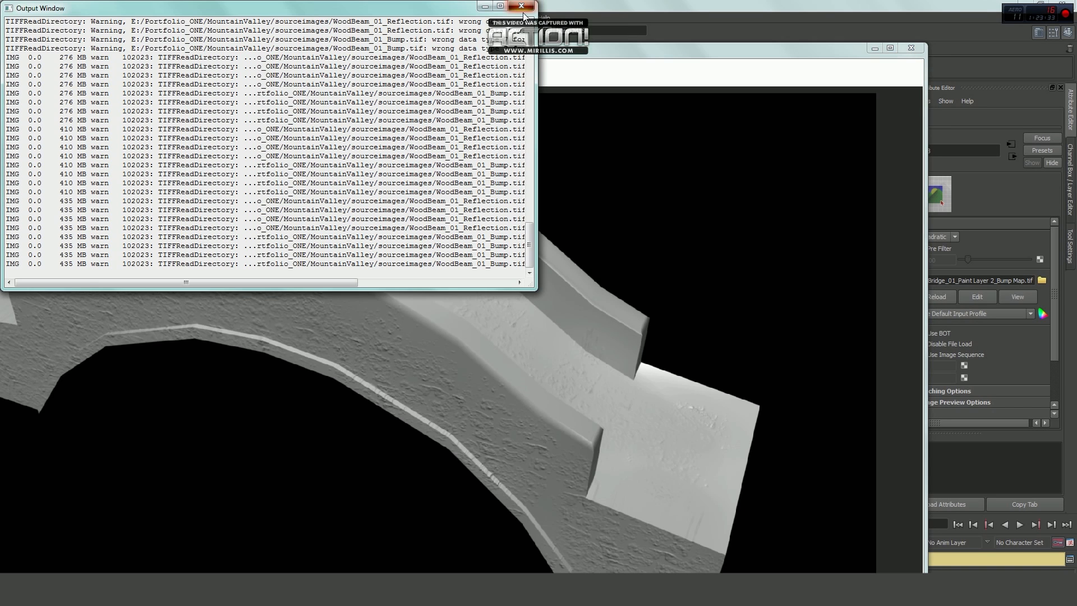
pyautogui.click(522, 7)
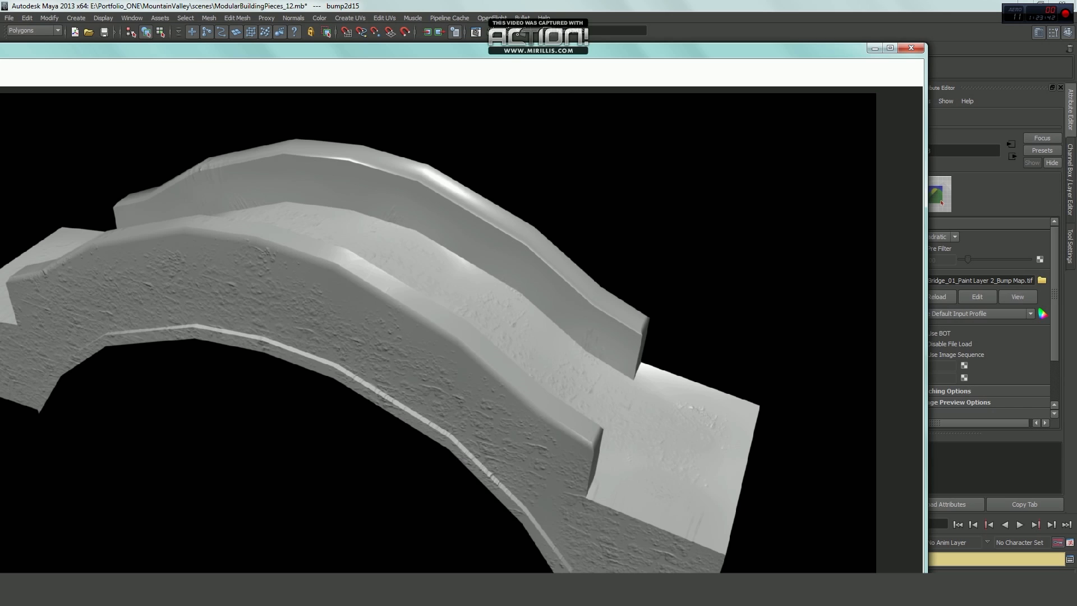
# Switch to Photoshop and open Bridge_01_Paint Layer 1_Diffuse.tif from the sourceimages folder
pyautogui.hotkey('alt', 'Tab')
pyautogui.click(31, 8)
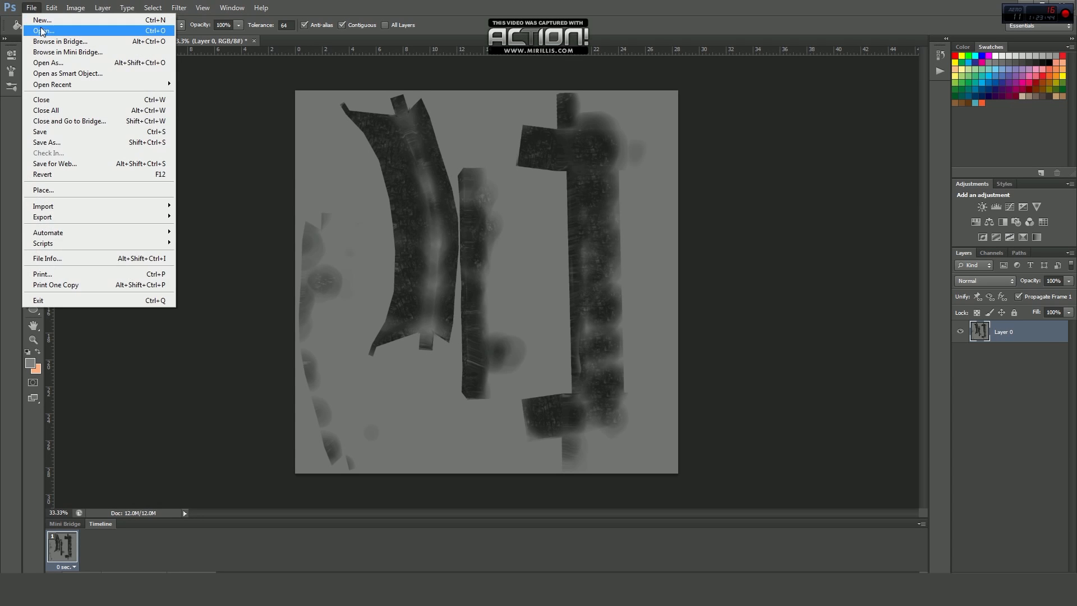
pyautogui.click(42, 32)
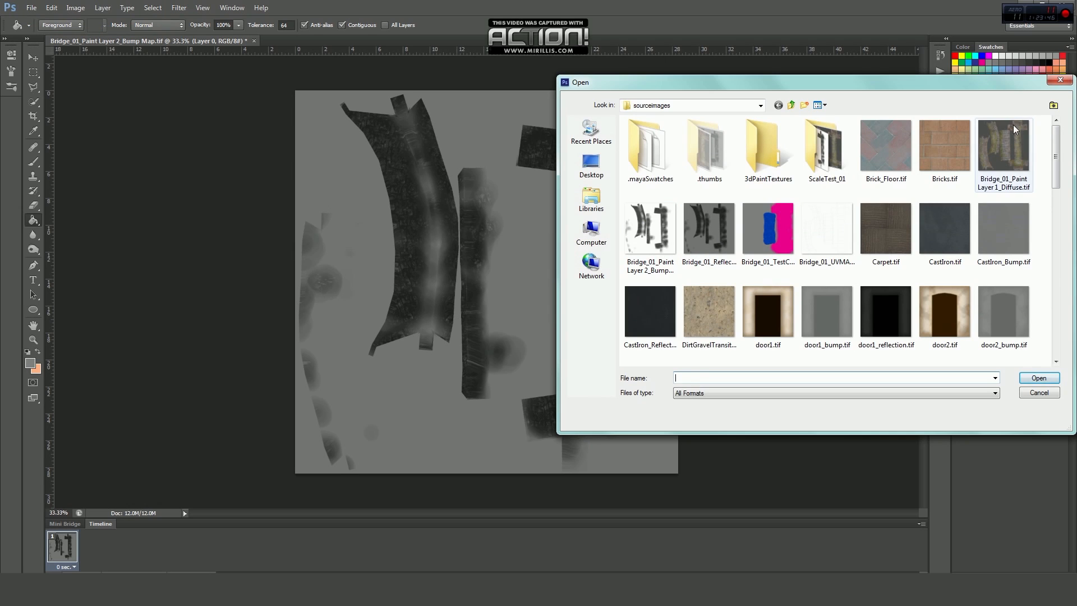
pyautogui.click(1015, 129)
pyautogui.click(1044, 379)
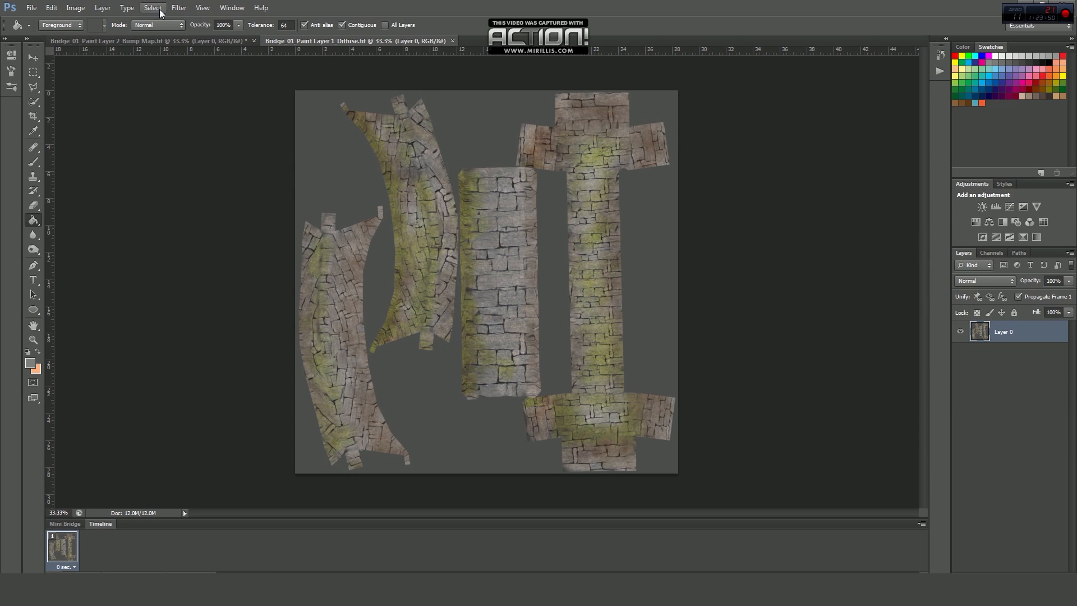
# Convert the bridge diffuse texture to grayscale with a Black & White adjustment using the Default preset
pyautogui.click(76, 8)
pyautogui.moveTo(185, 39)
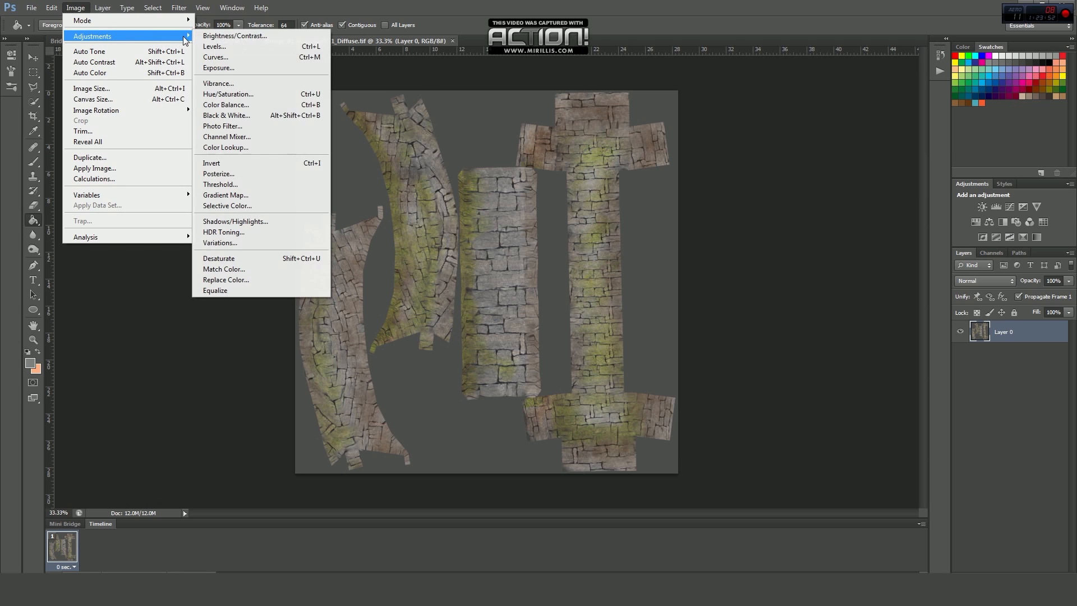
pyautogui.click(226, 115)
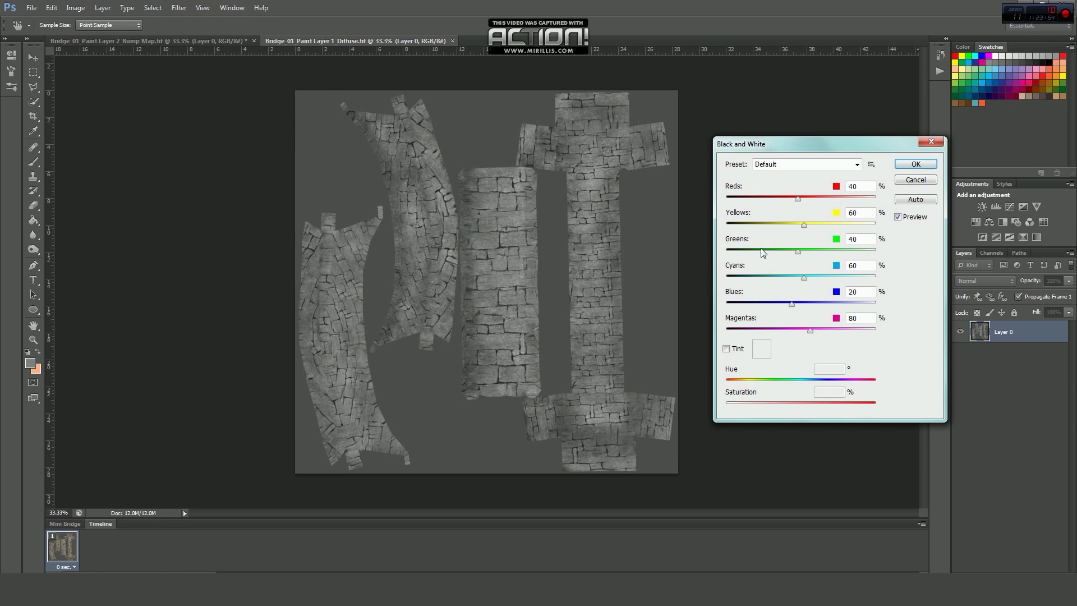
pyautogui.click(916, 164)
pyautogui.press('g')
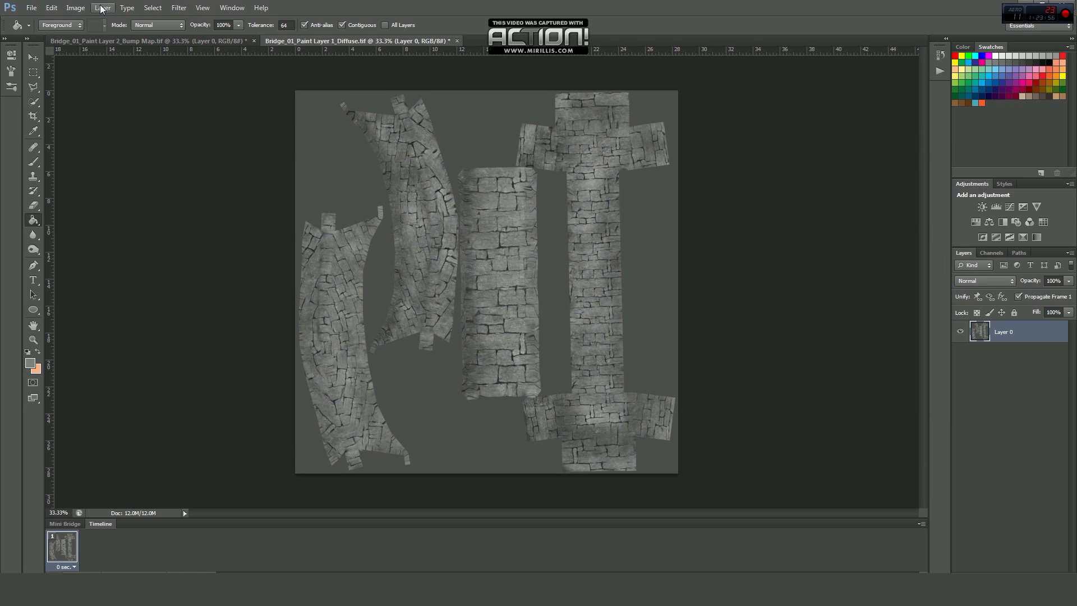
# Flatten the texture's contrast with Levels, setting input levels 0, 0.45, 192 and output levels 107 to 162
pyautogui.click(76, 8)
pyautogui.moveTo(135, 37)
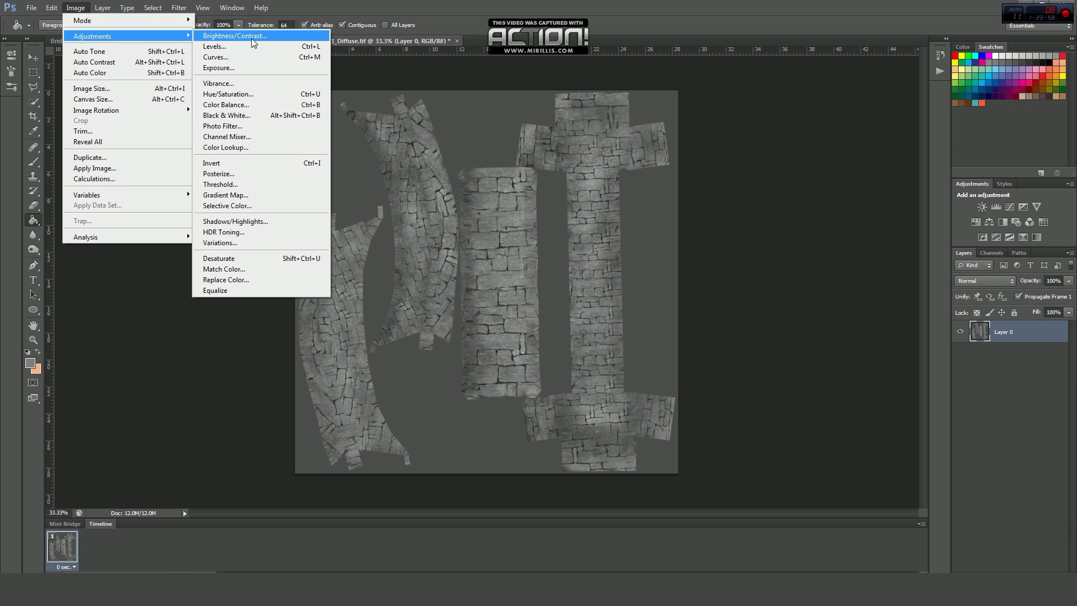
pyautogui.click(256, 48)
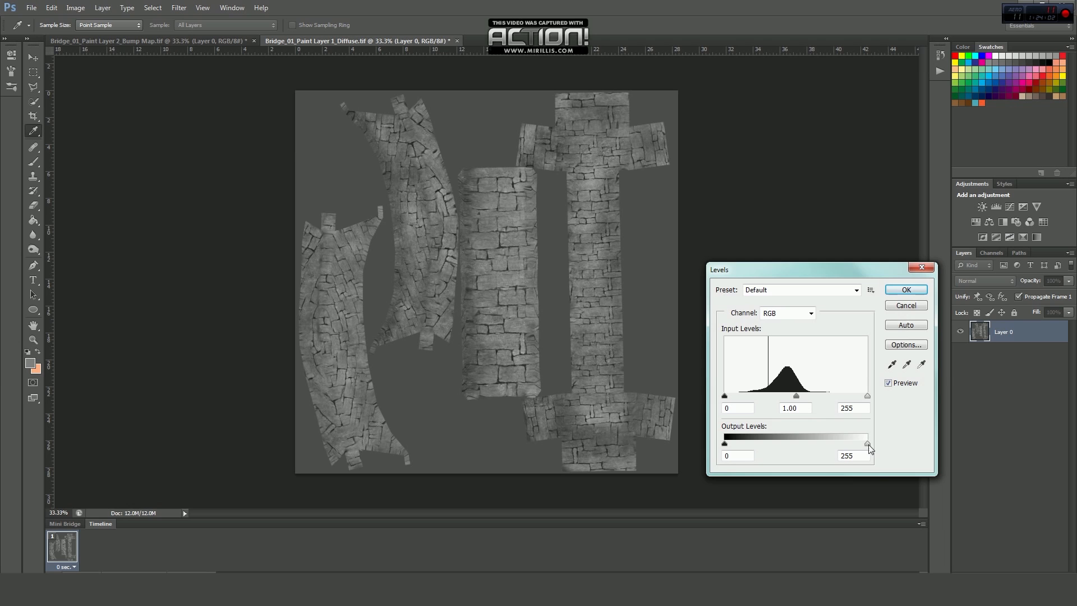
pyautogui.moveTo(868, 444); pyautogui.dragTo(816, 443)
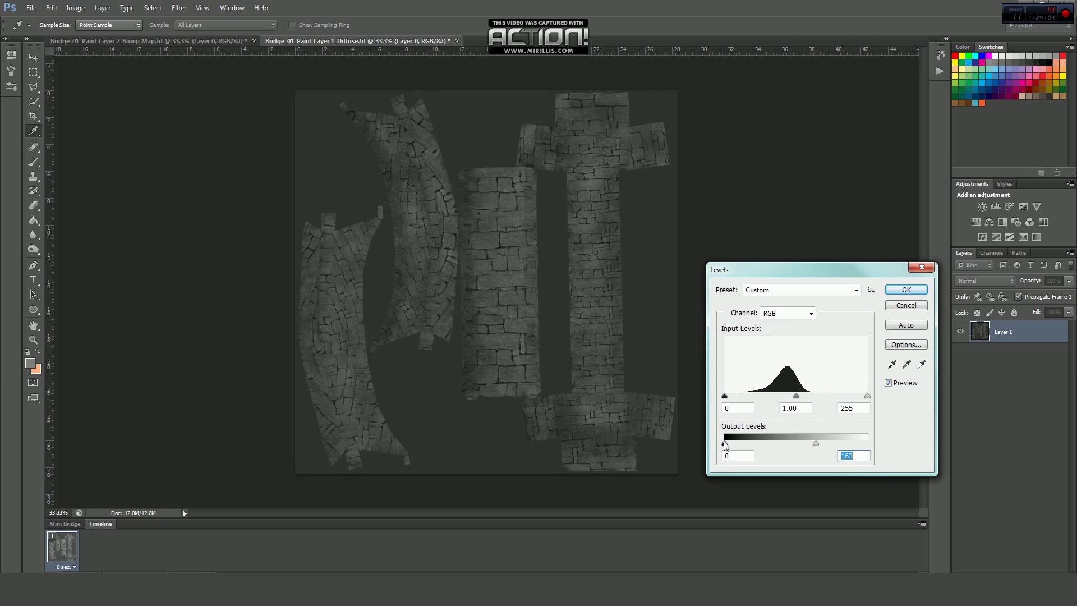
pyautogui.moveTo(725, 444); pyautogui.dragTo(785, 446)
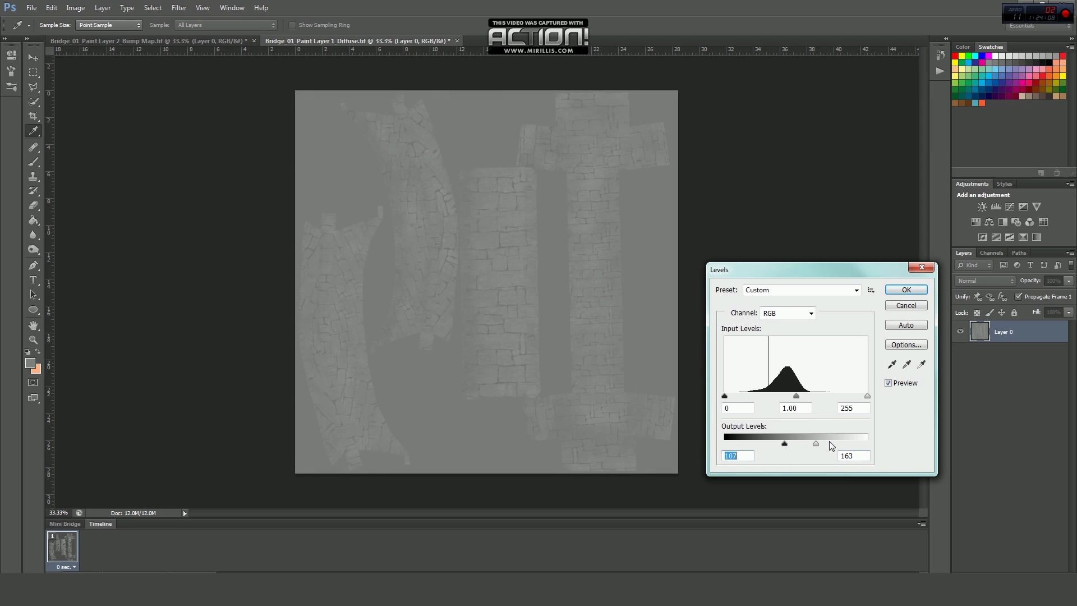
pyautogui.moveTo(817, 447); pyautogui.dragTo(815, 445)
pyautogui.moveTo(868, 396); pyautogui.dragTo(803, 400)
pyautogui.click(916, 295)
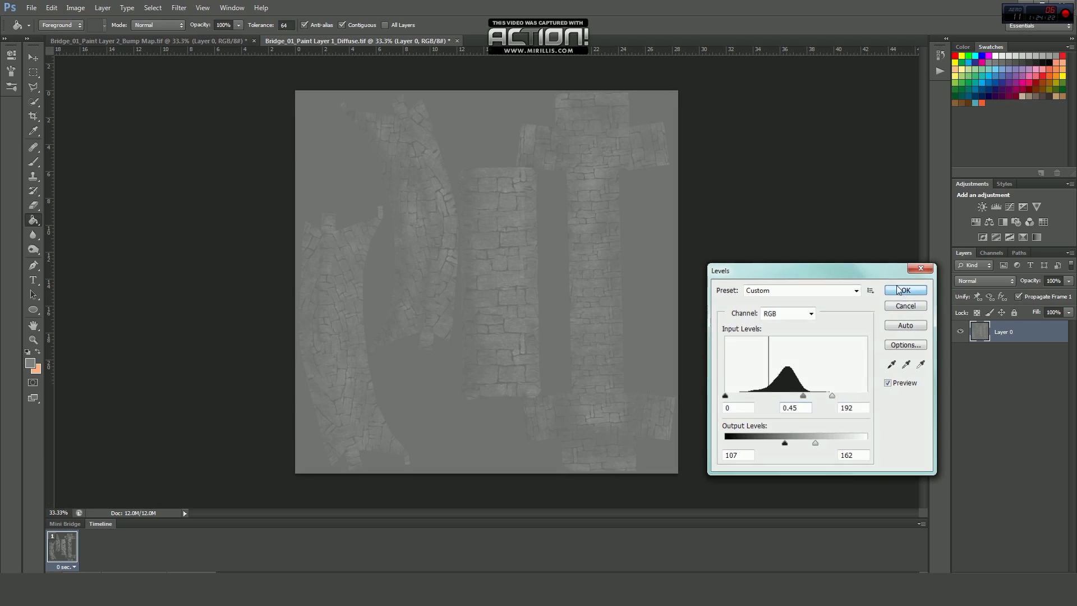
# Save the flattened grayscale texture as a layerless TIFF copy named Bridge_01_Bump2.tif in sourceimages, with LZW compression
pyautogui.click(42, 10)
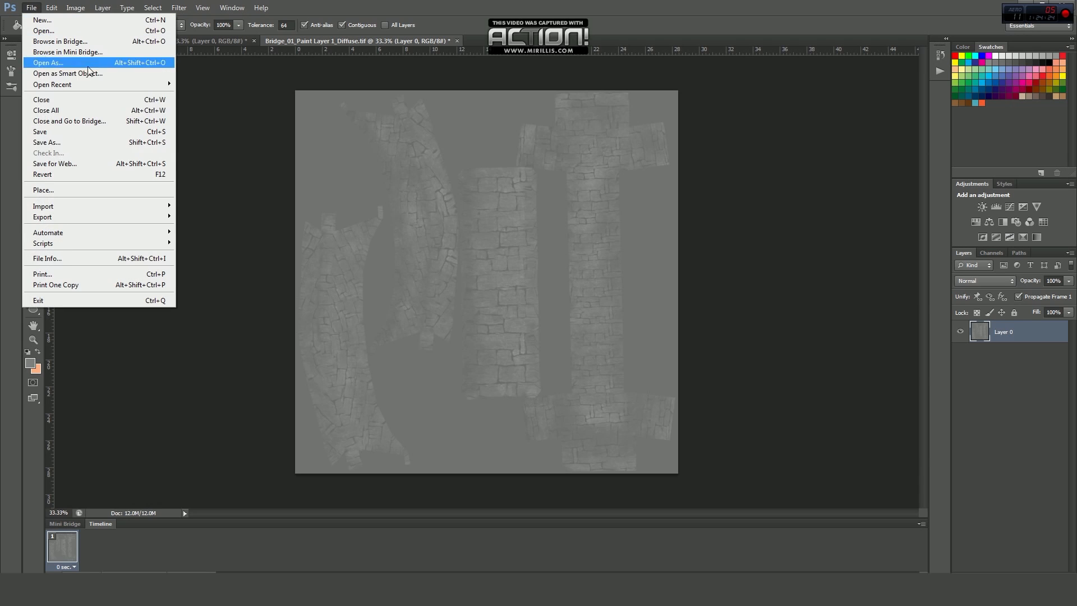
pyautogui.click(74, 143)
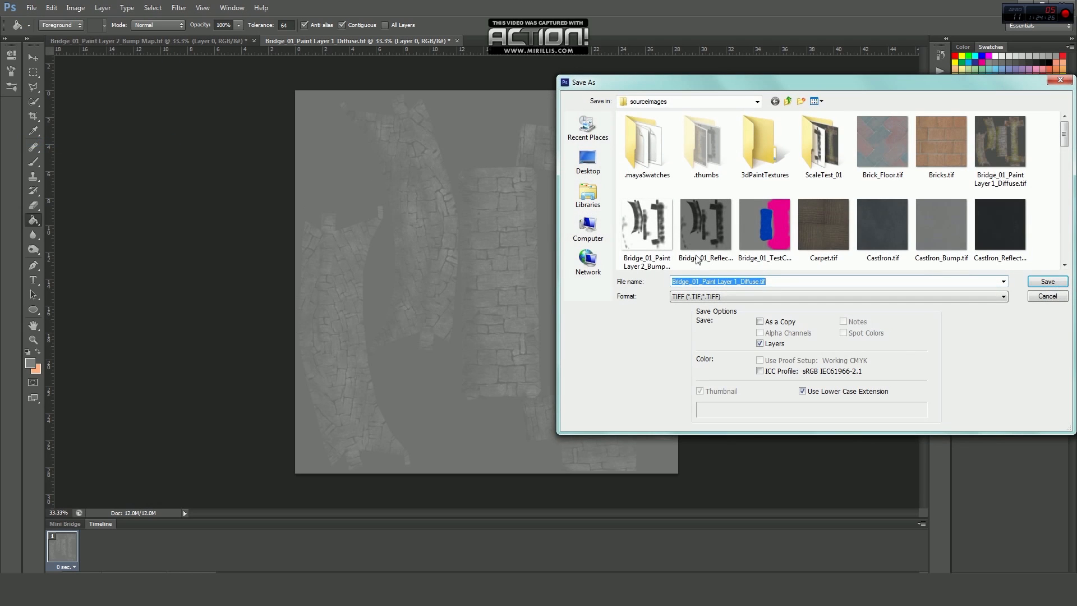
pyautogui.click(651, 227)
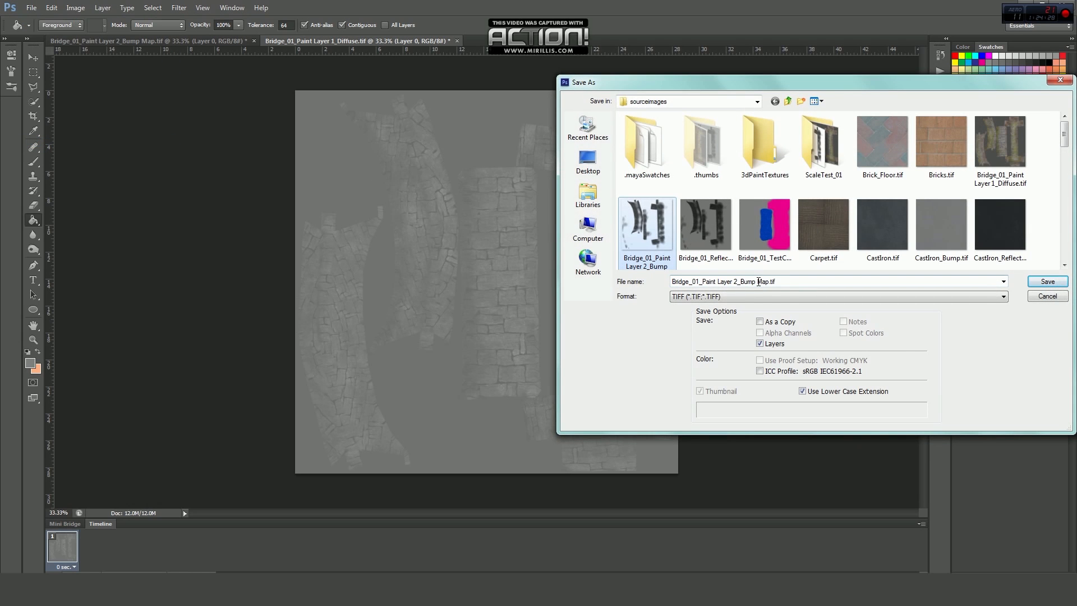
pyautogui.click(769, 282)
pyautogui.moveTo(770, 281); pyautogui.dragTo(703, 283)
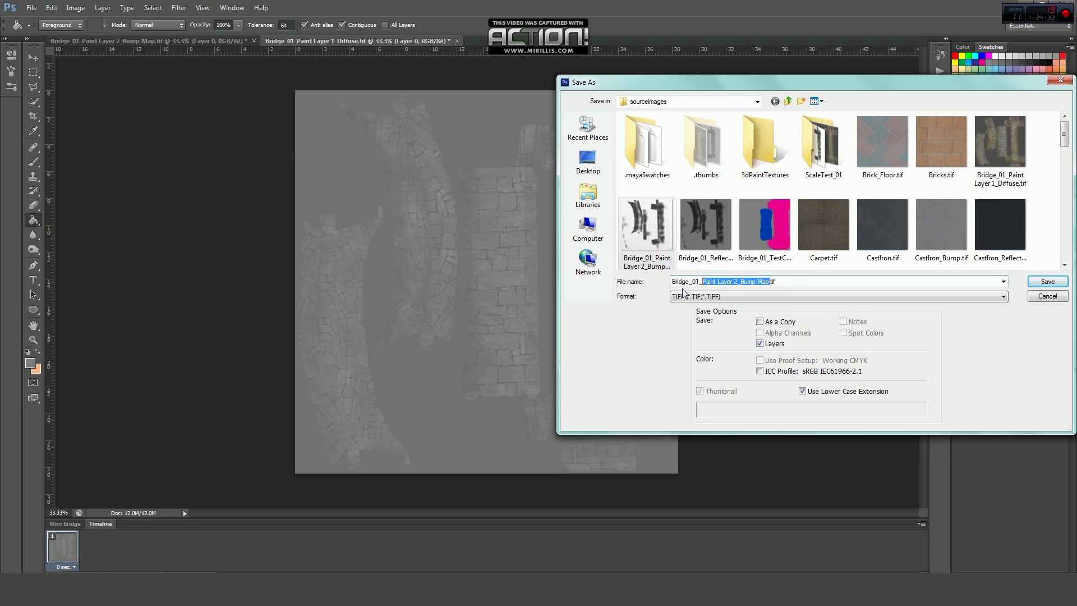
pyautogui.write('Bump2')
pyautogui.click(779, 345)
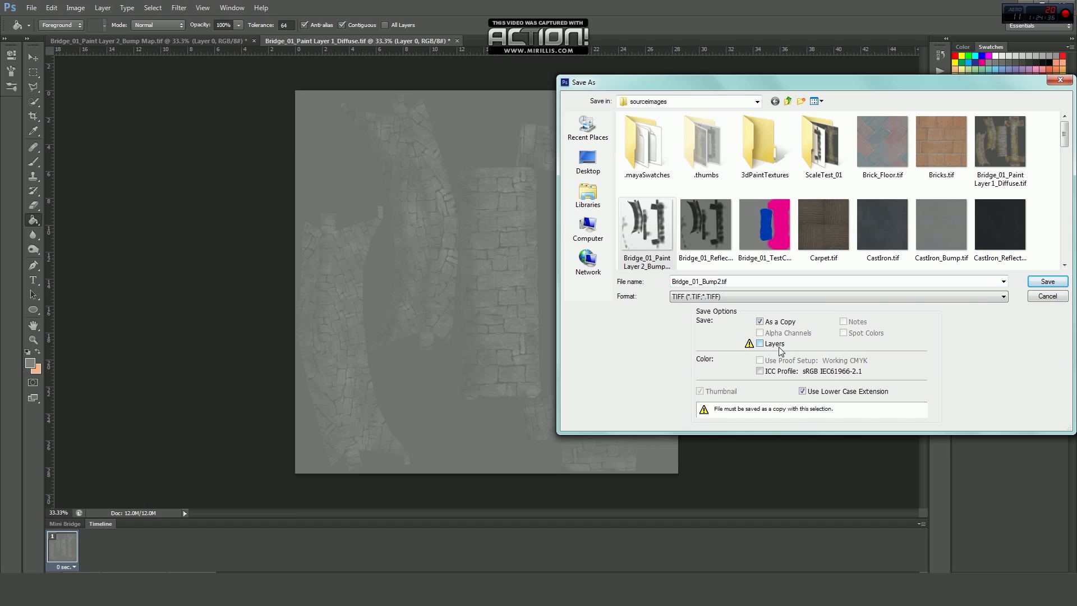
pyautogui.click(1047, 282)
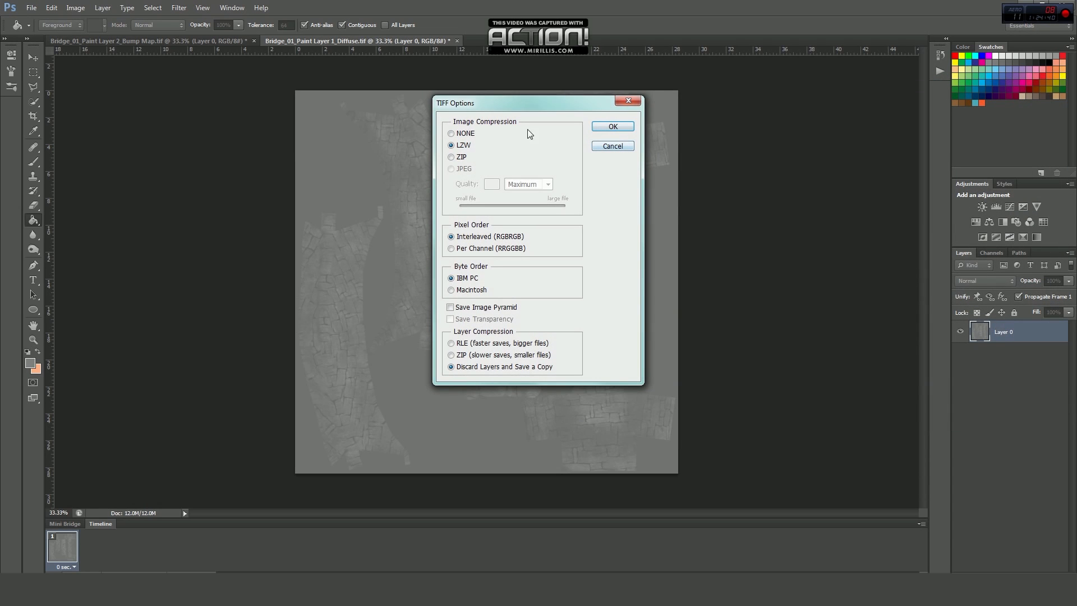
pyautogui.click(607, 128)
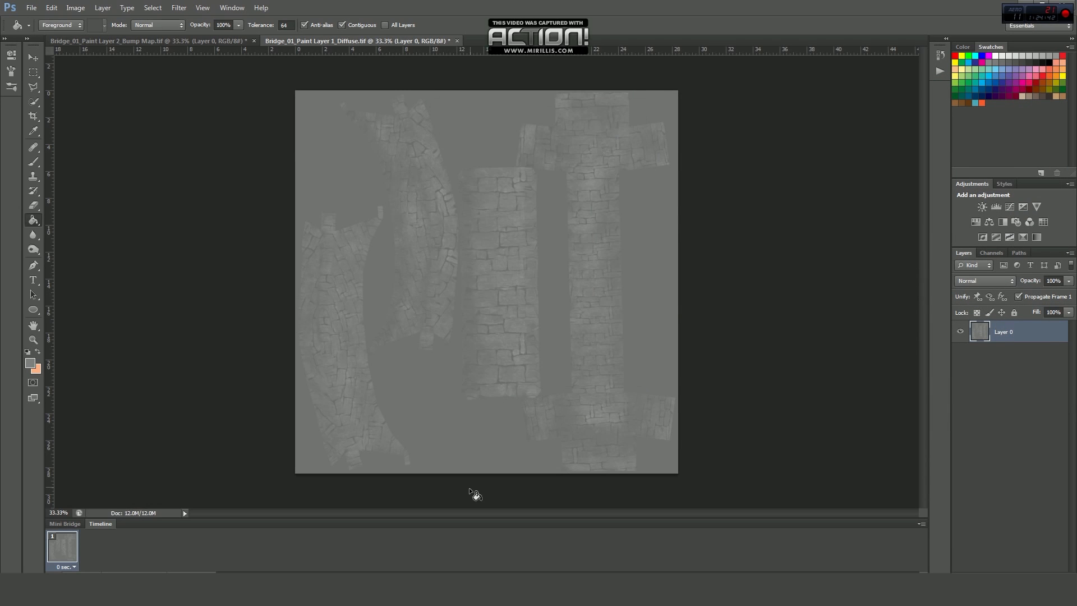
# Switch to Maya and load Bridge_01_Bump2.tif as the image of the bridge's bump file node
pyautogui.hotkey('alt', 'Tab')
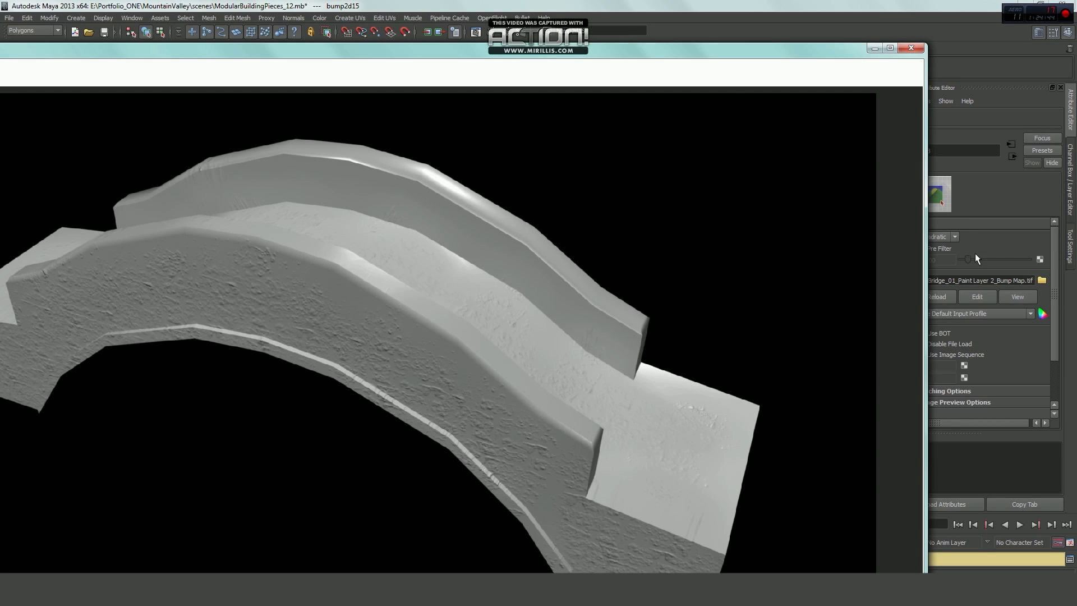
pyautogui.click(1041, 280)
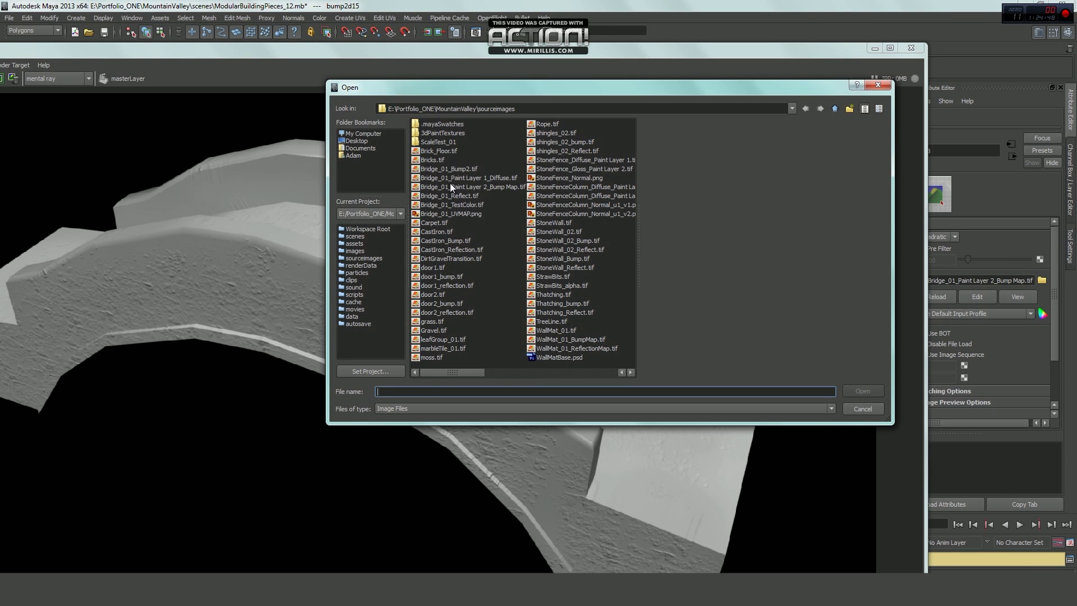
pyautogui.click(466, 186)
pyautogui.click(863, 392)
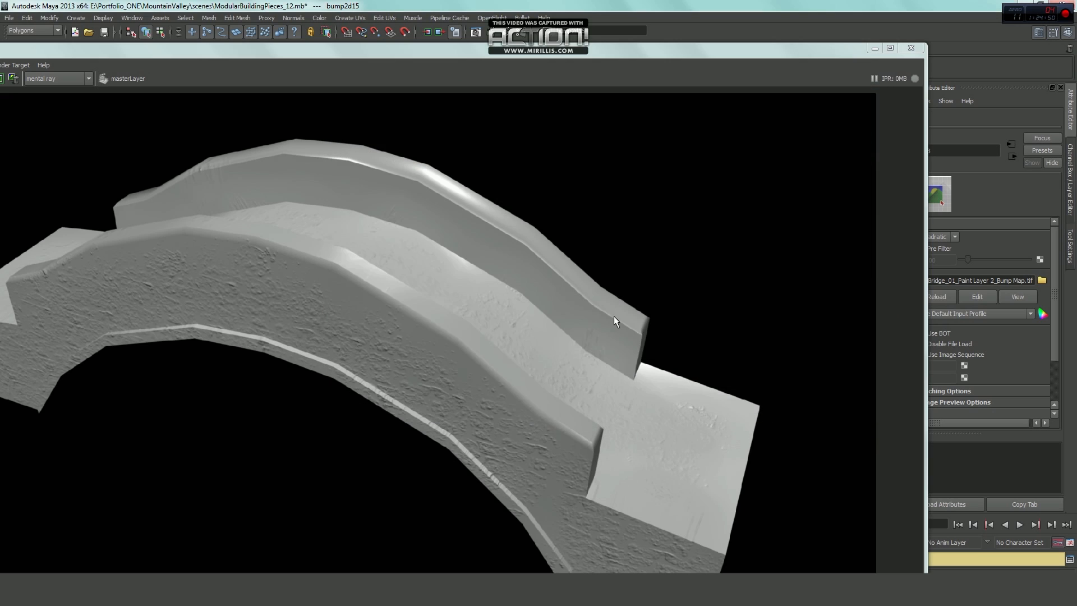
# Enlarge the render window, render the bridge again with mental ray to check the stone bump, and minimize the window
pyautogui.doubleClick(334, 49)
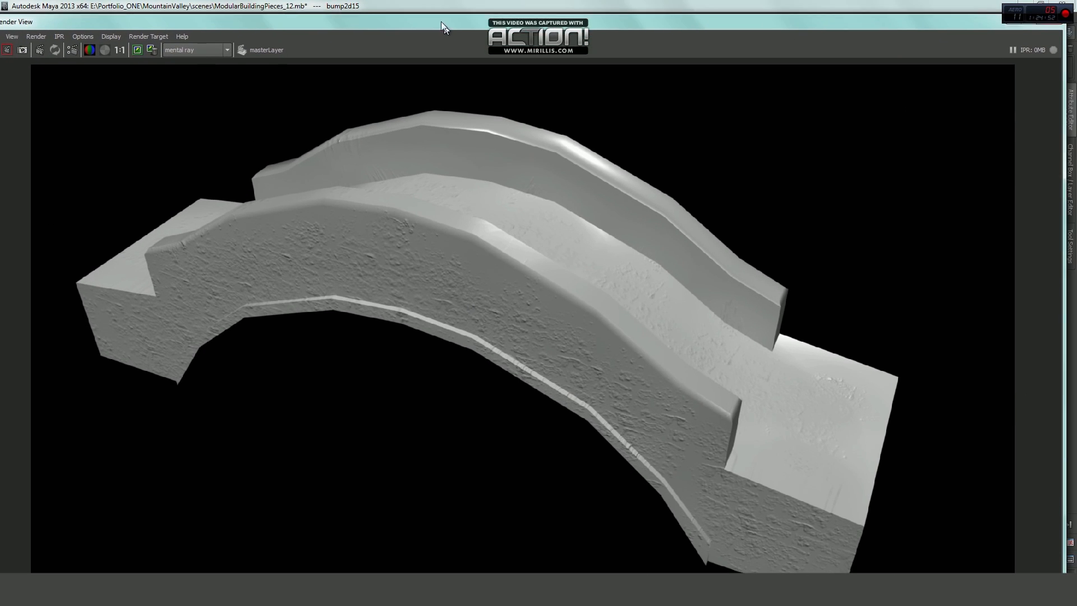
pyautogui.moveTo(949, 17); pyautogui.dragTo(895, 89)
pyautogui.doubleClick(898, 89)
pyautogui.click(64, 35)
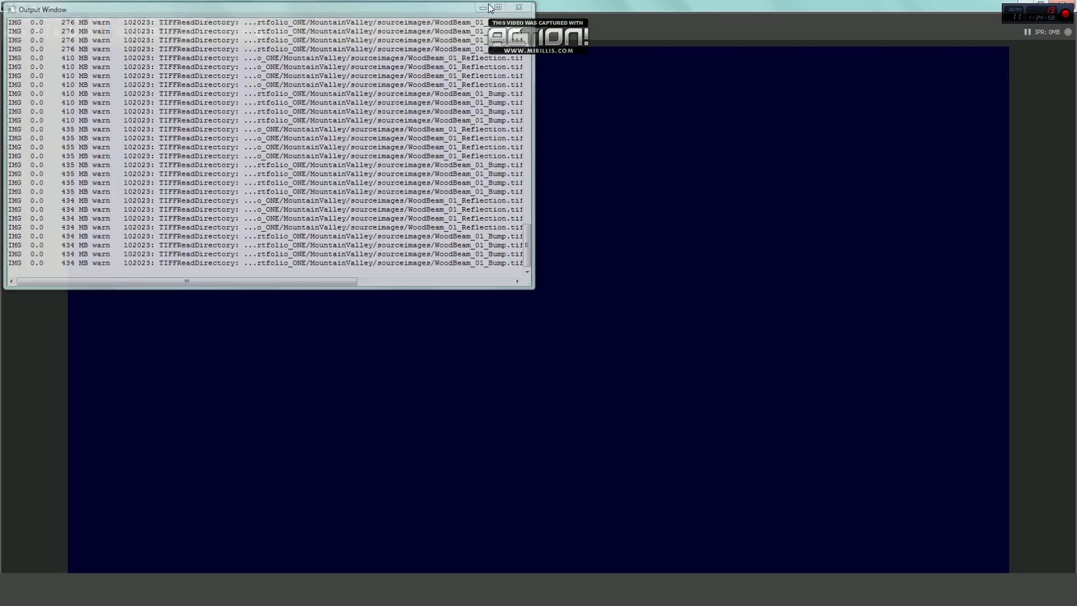
pyautogui.click(486, 7)
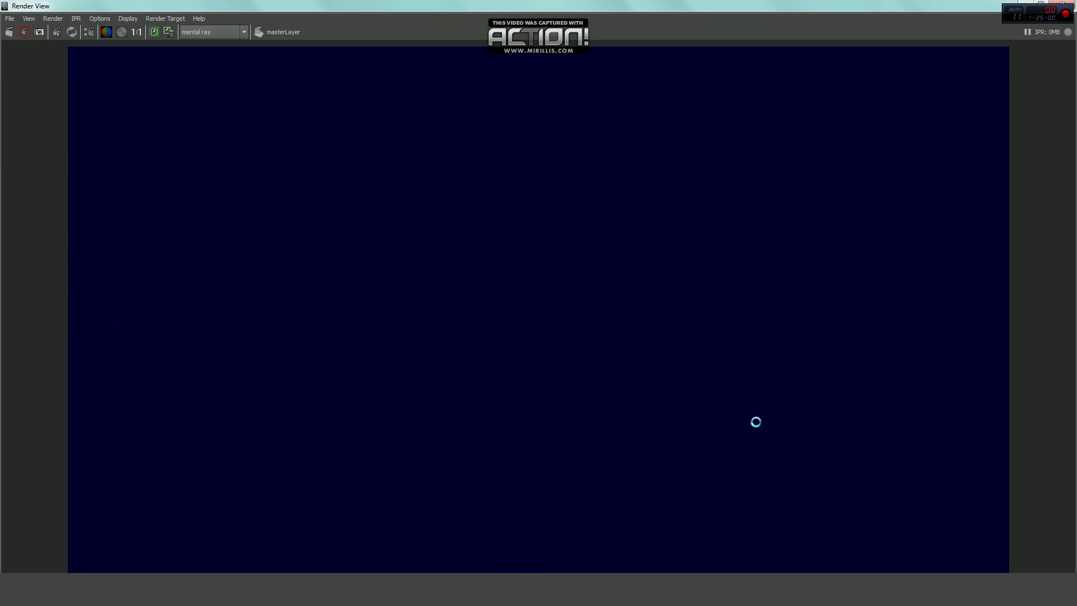
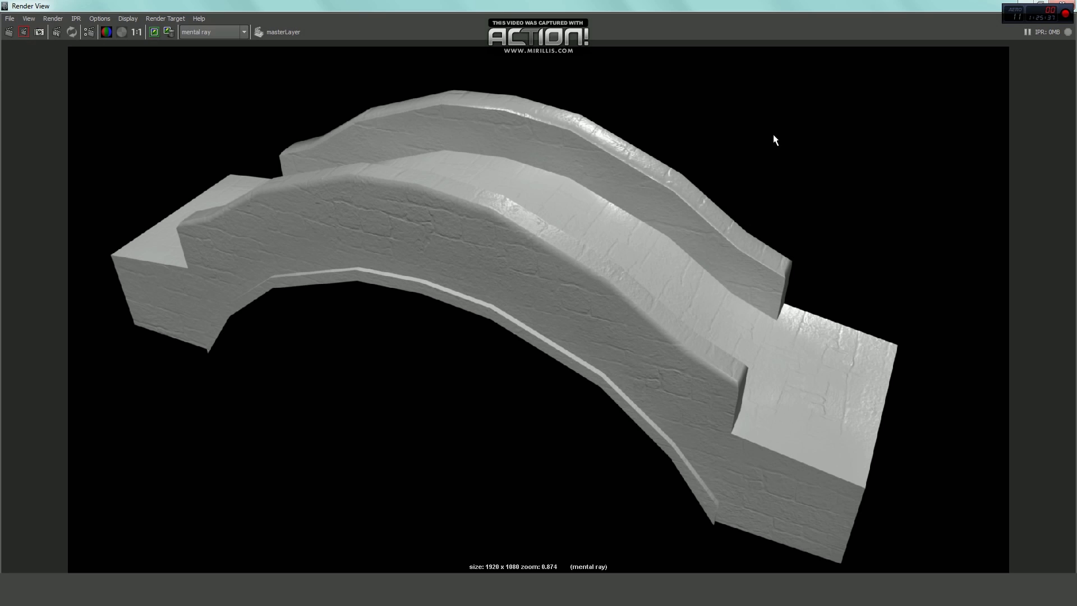
pyautogui.moveTo(962, 3); pyautogui.dragTo(863, 20)
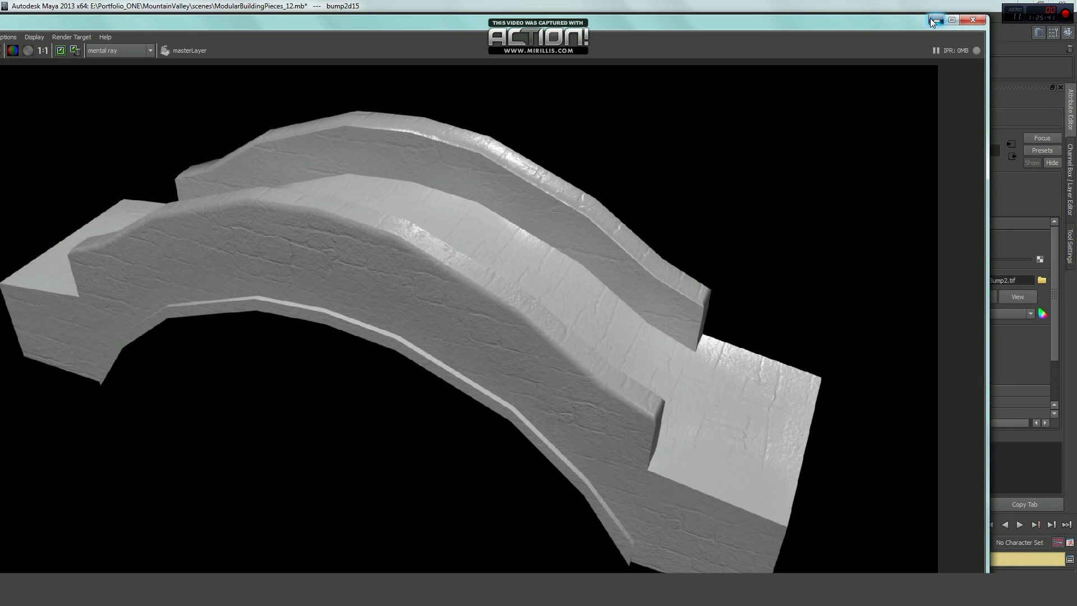
pyautogui.click(935, 20)
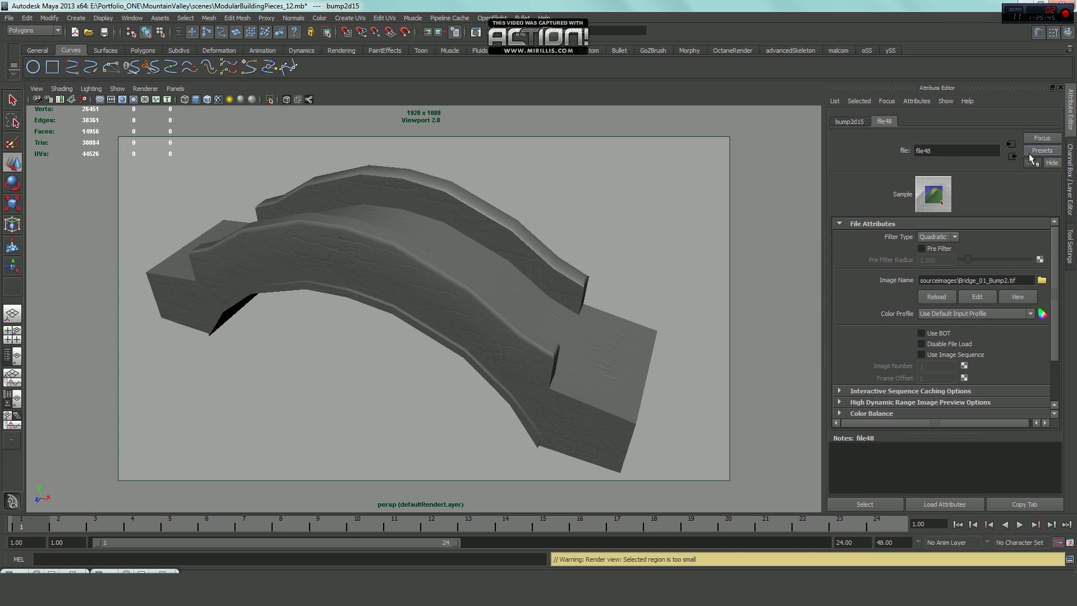
# Map a File texture using Bridge_01_Paint Layer 1_Diffuse.tif to the diffuse color of Bridge_01_mat
pyautogui.click(1012, 156)
pyautogui.click(1011, 156)
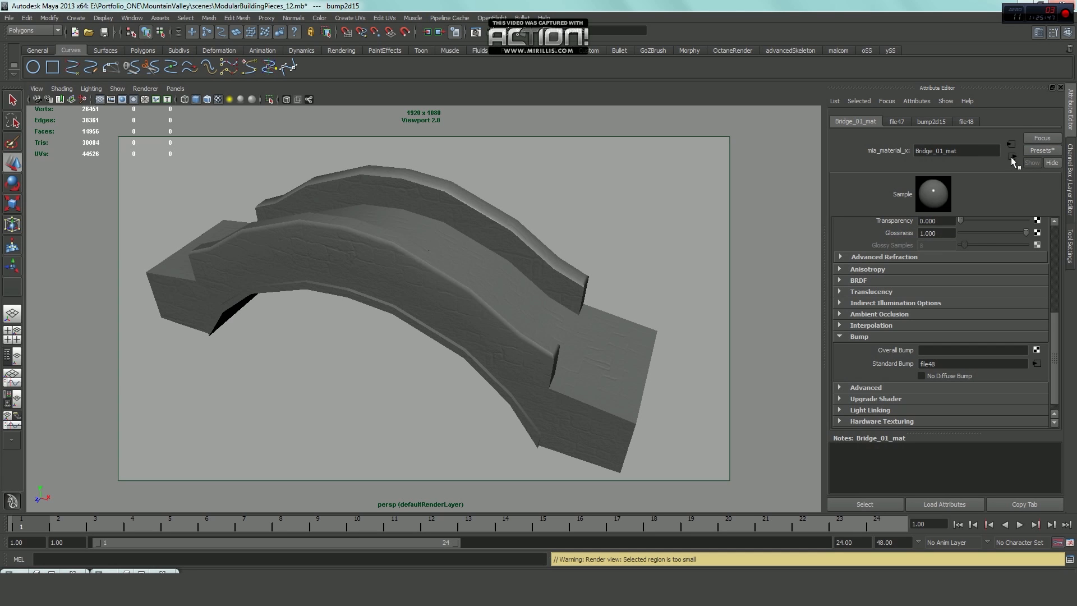
pyautogui.moveTo(1054, 352); pyautogui.dragTo(1073, 248)
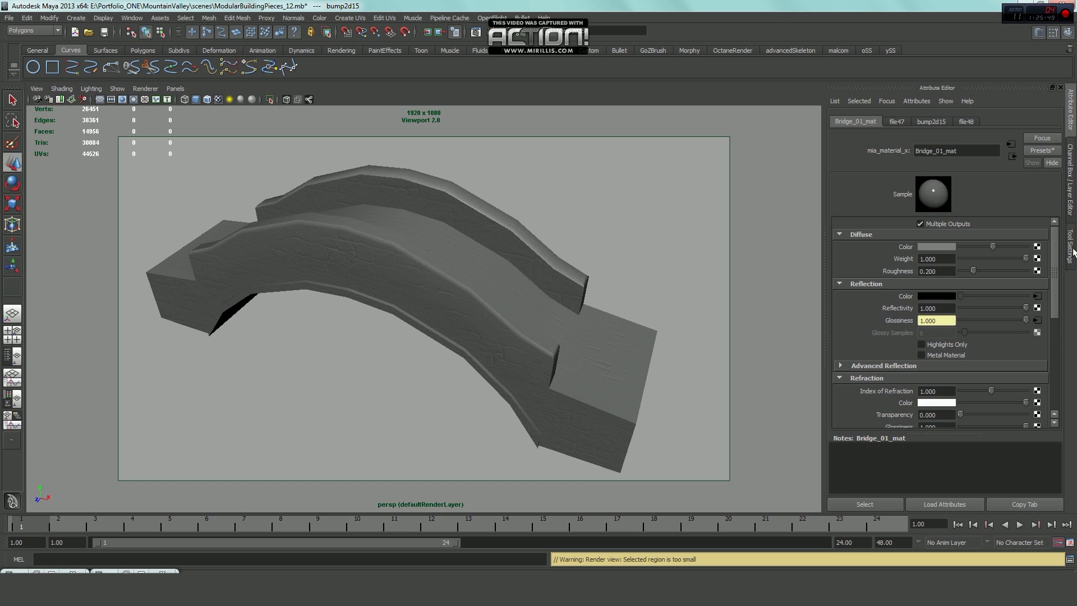
pyautogui.click(1038, 249)
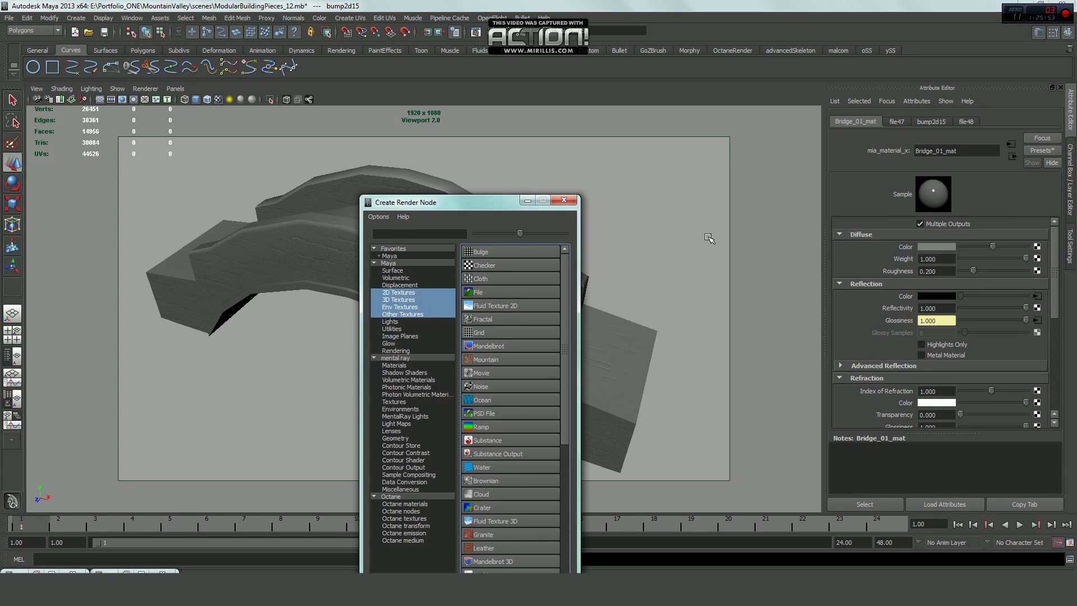
pyautogui.click(480, 291)
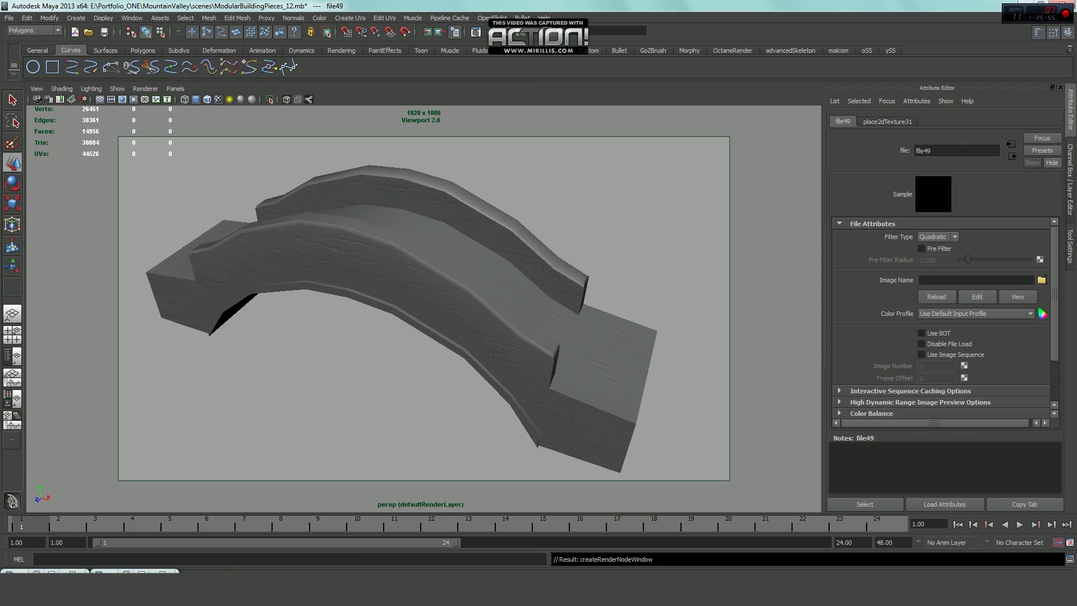
pyautogui.click(1042, 279)
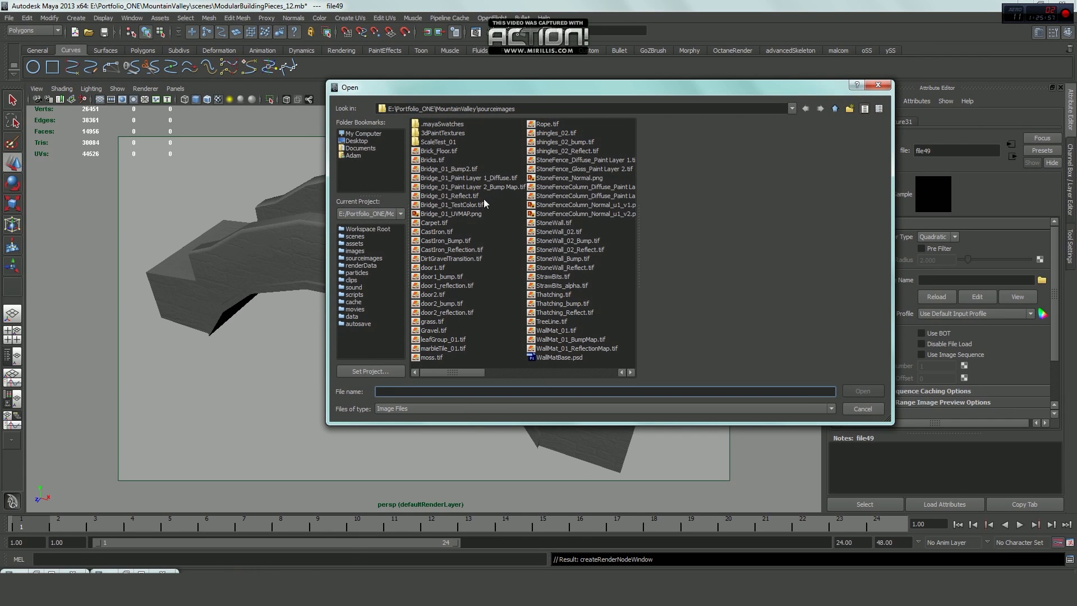
pyautogui.click(443, 178)
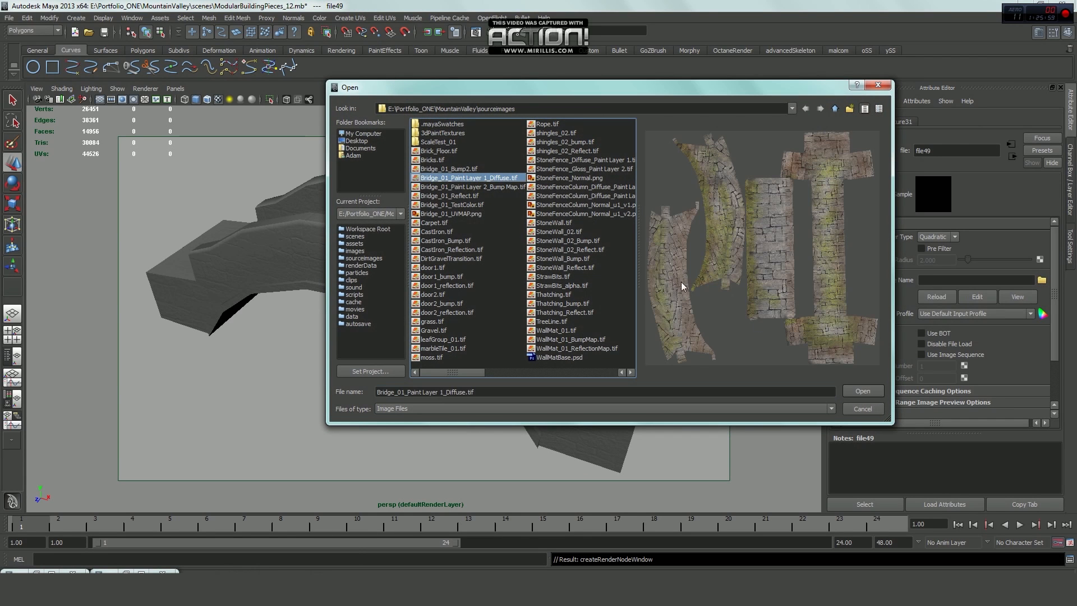
pyautogui.click(854, 389)
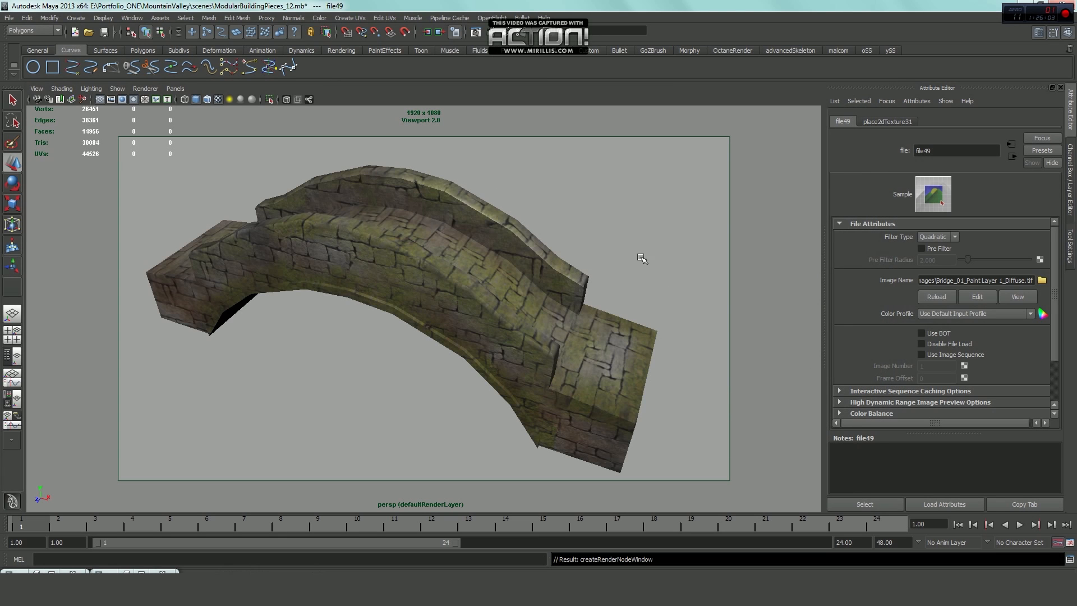
# Graph the input and output connections of Bridge_01_mat in Hypershade
pyautogui.scroll(-2, 556, 275)
pyautogui.moveTo(554, 283)
pyautogui.keyDown('alt'); pyautogui.mouseDown()
pyautogui.moveTo(528, 275)
pyautogui.moveTo(543, 267)
pyautogui.moveTo(543, 276)
pyautogui.mouseUp(); pyautogui.keyUp('alt')
pyautogui.scroll(1, 543, 276)
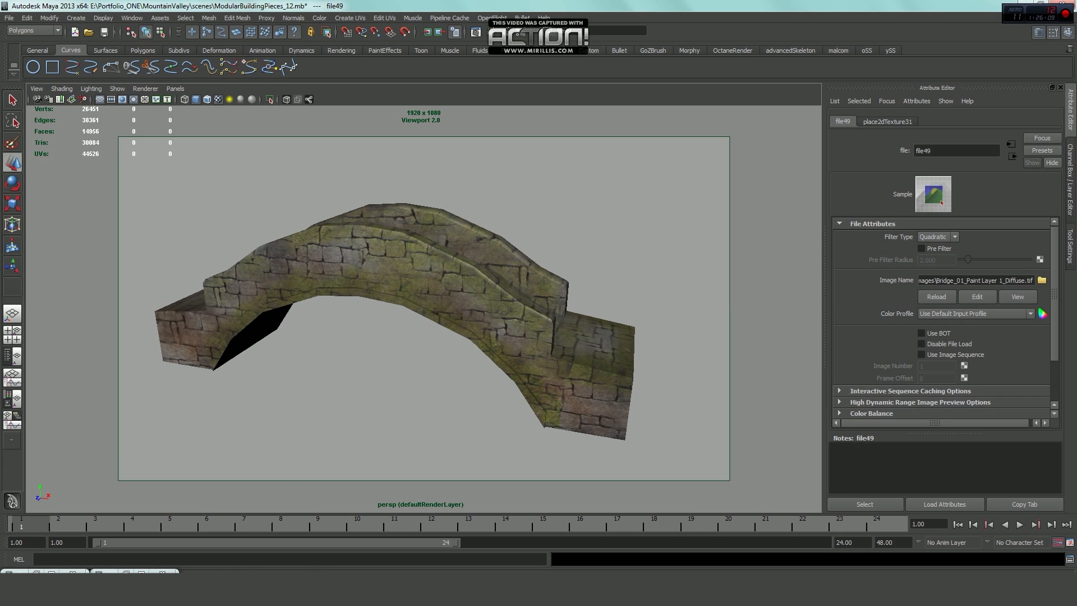
pyautogui.click(51, 571)
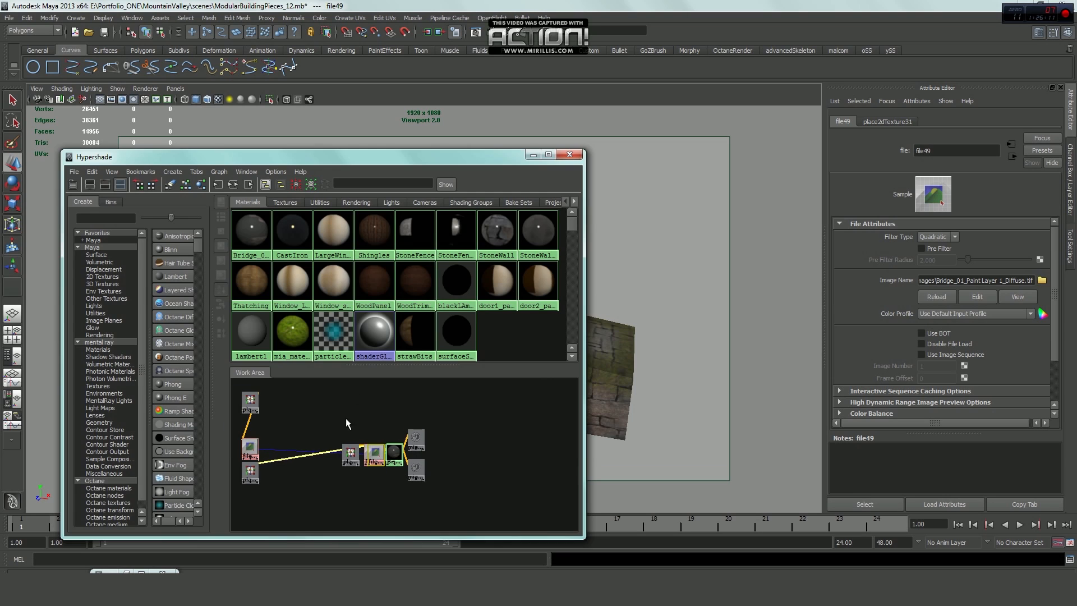
pyautogui.click(623, 365)
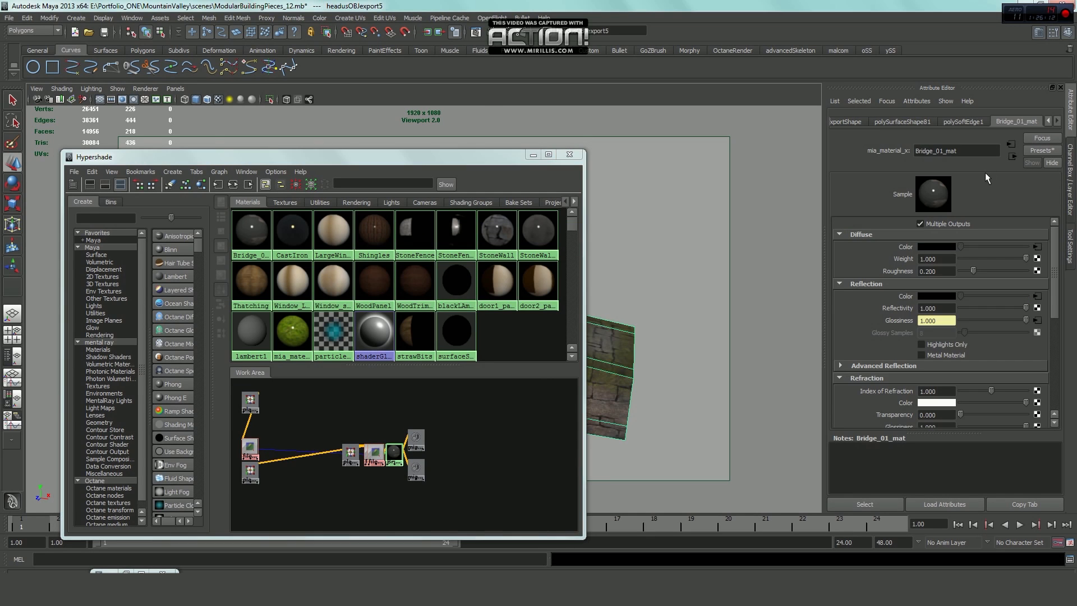
pyautogui.click(233, 185)
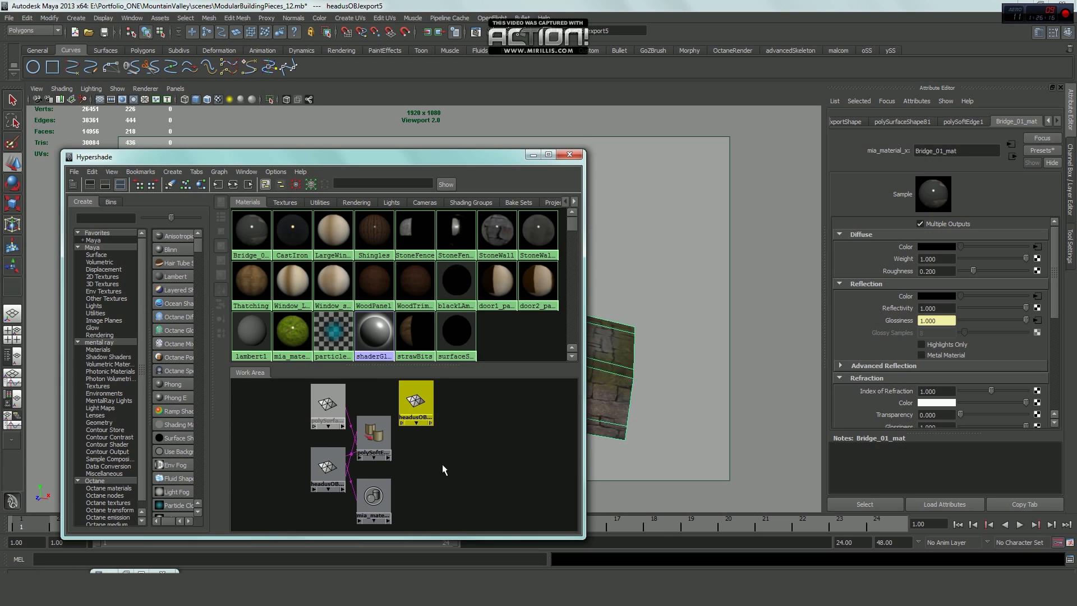
pyautogui.click(250, 223)
pyautogui.click(233, 185)
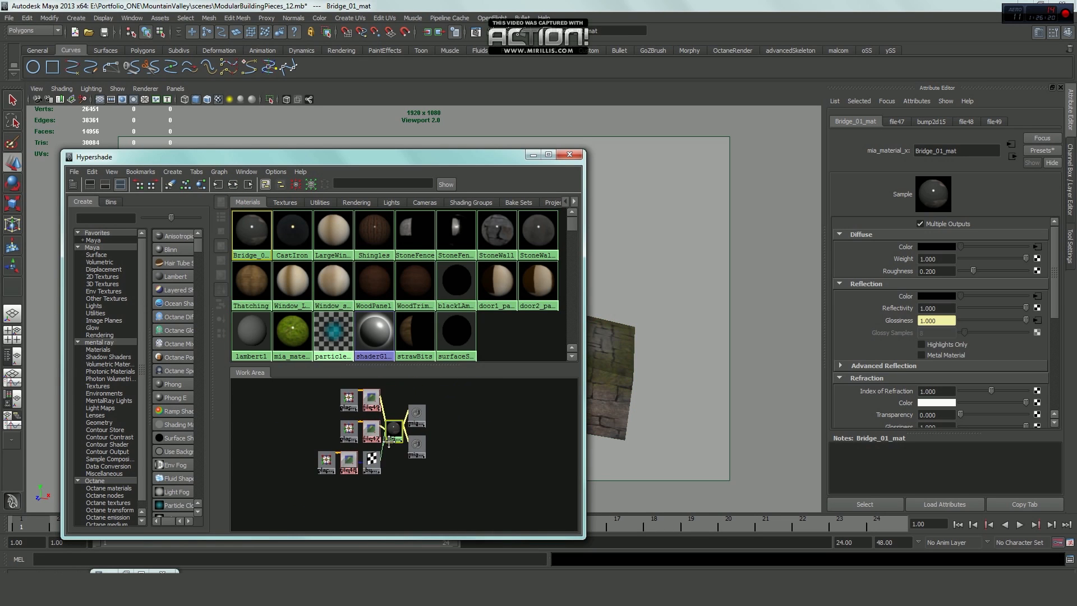
# Delete the separate 2D placement nodes of the bump and diffuse textures, place2dTexture30 and place2dTexture31
pyautogui.click(326, 461)
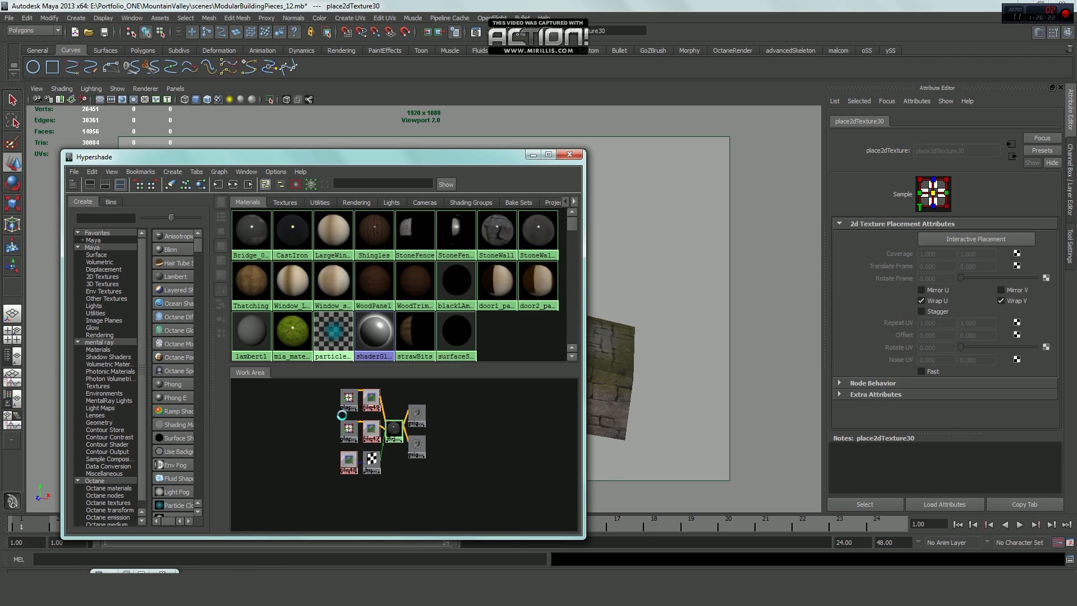
pyautogui.press('Delete')
pyautogui.click(348, 399)
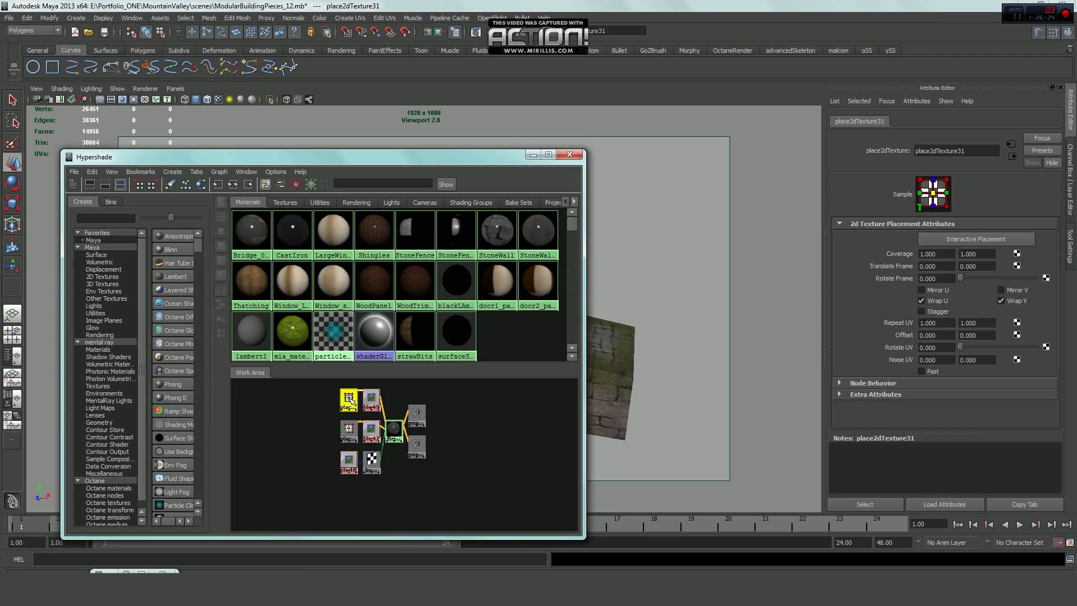
pyautogui.press('Delete')
# Connect place2dTexture29 to file49 and file48 with default connections, and move it clear of the other nodes
pyautogui.moveTo(349, 431); pyautogui.dragTo(371, 402, button='middle')
pyautogui.click(404, 420)
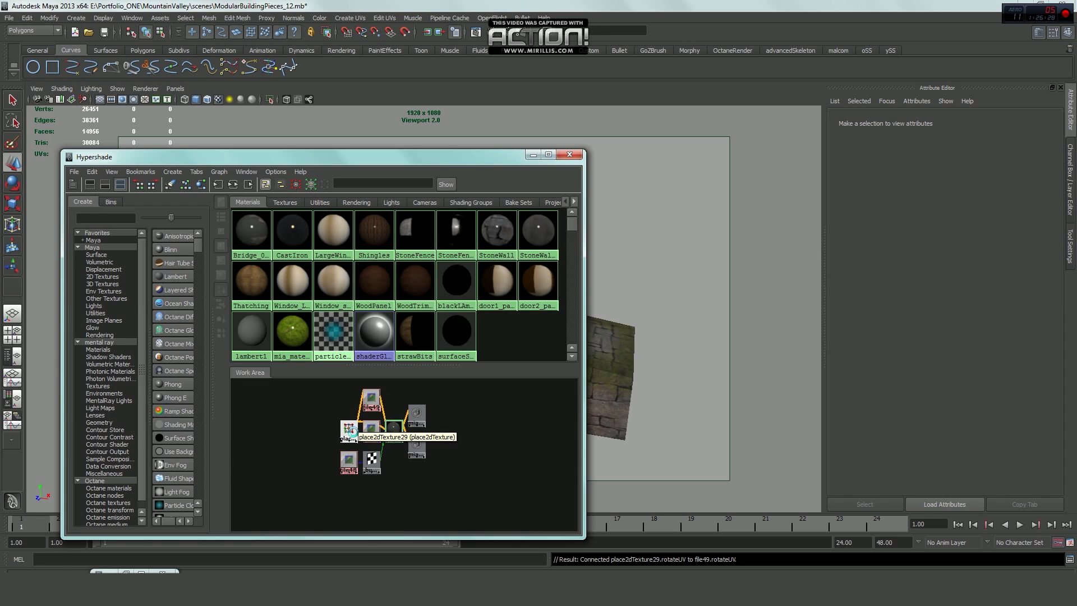
pyautogui.moveTo(350, 438); pyautogui.dragTo(351, 462, button='middle')
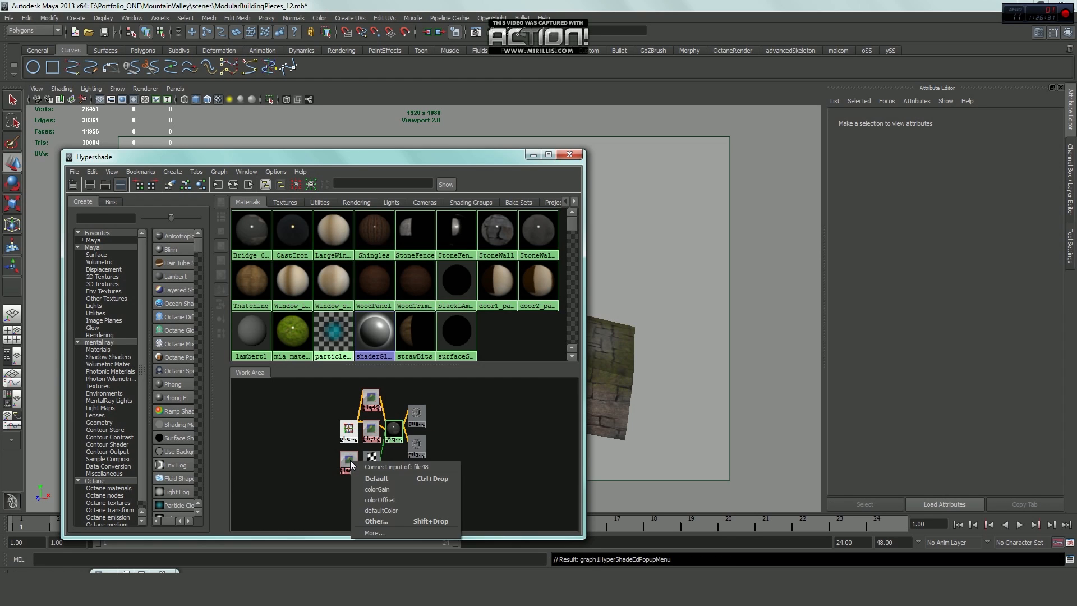
pyautogui.click(392, 478)
pyautogui.moveTo(349, 436); pyautogui.dragTo(306, 445)
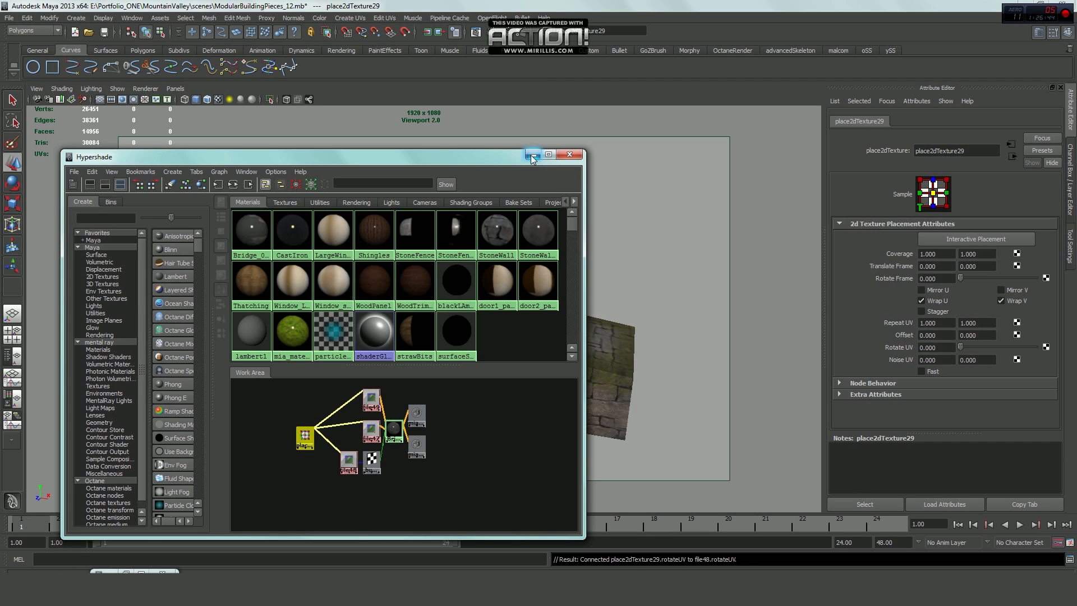
# Close Hypershade and set the diffuse roughness of the bridge's Bridge_01_mat material to 0.5
pyautogui.click(570, 155)
pyautogui.click(579, 219)
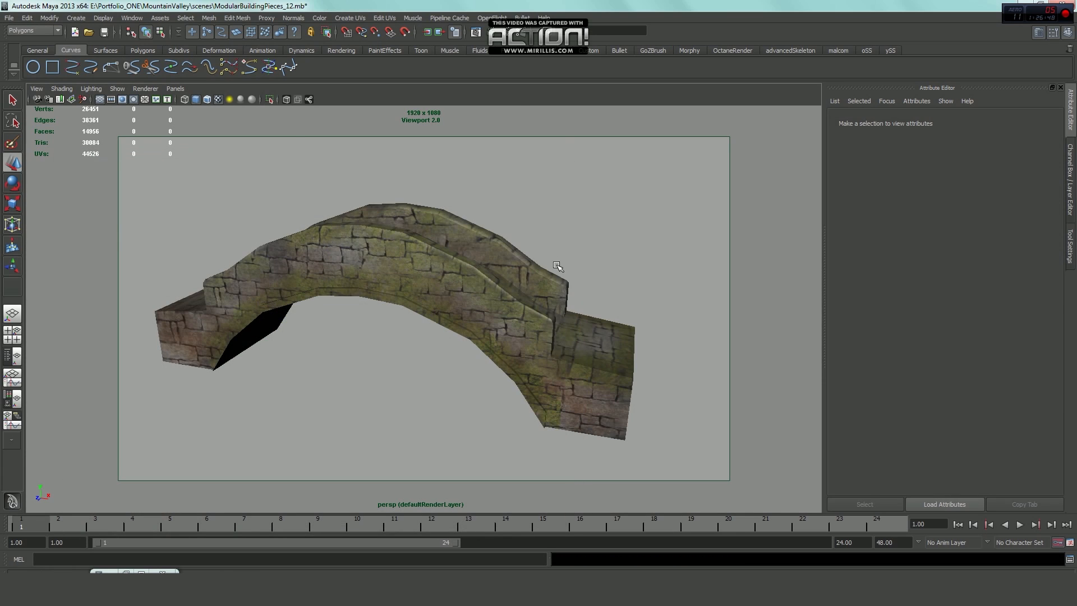
pyautogui.click(433, 232)
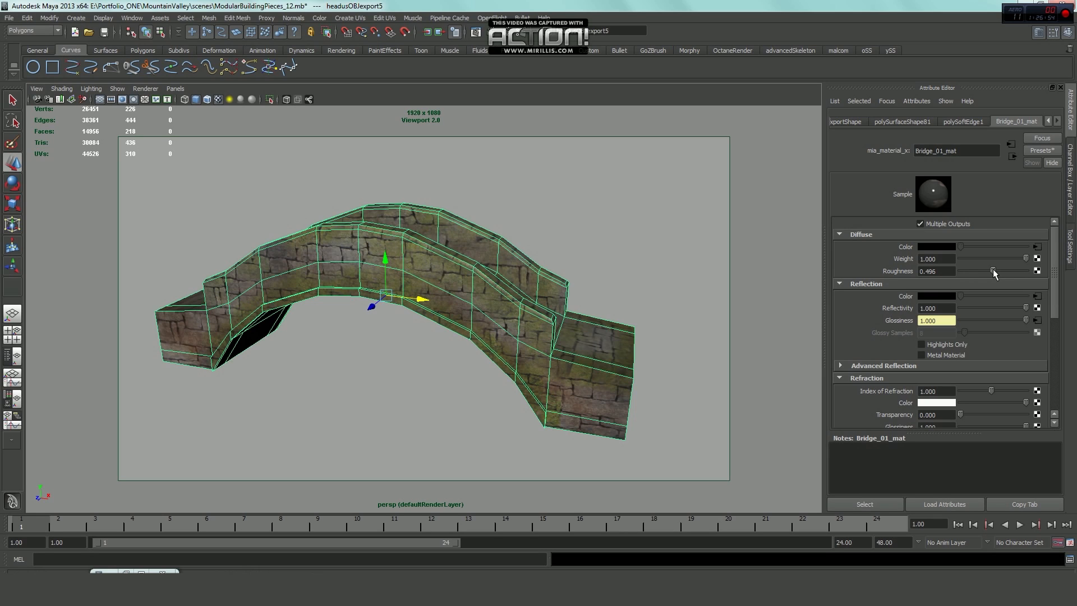
pyautogui.moveTo(993, 268); pyautogui.dragTo(995, 268)
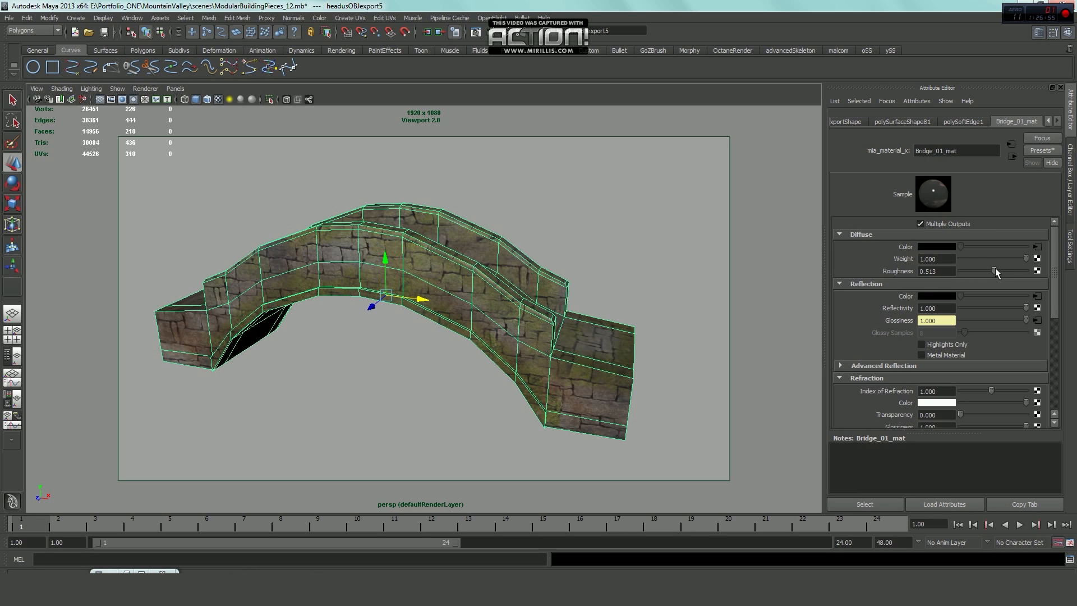
pyautogui.click(945, 270)
pyautogui.press('BackSpace')
pyautogui.click(947, 257)
pyautogui.moveTo(1057, 302); pyautogui.dragTo(1056, 311)
pyautogui.click(941, 359)
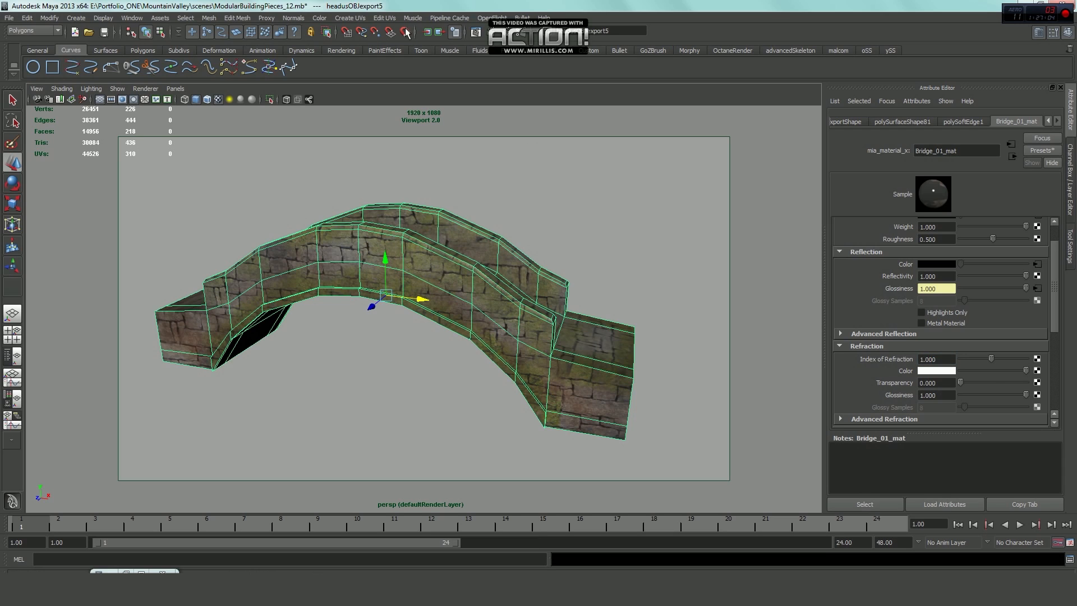
# Render the bridge with mental ray and maximize the Render View window
pyautogui.click(492, 35)
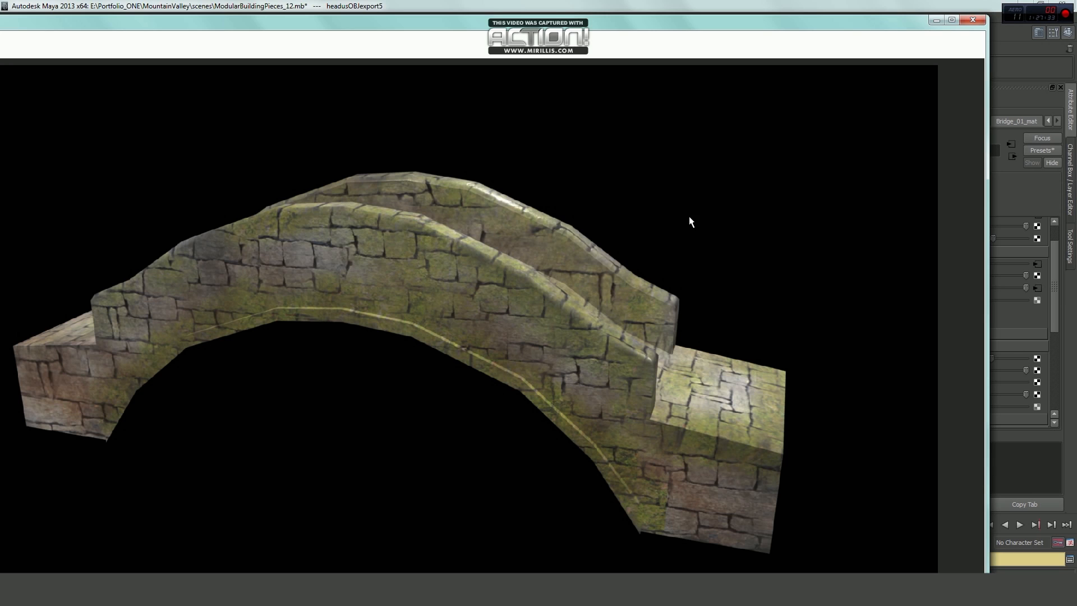
pyautogui.click(952, 20)
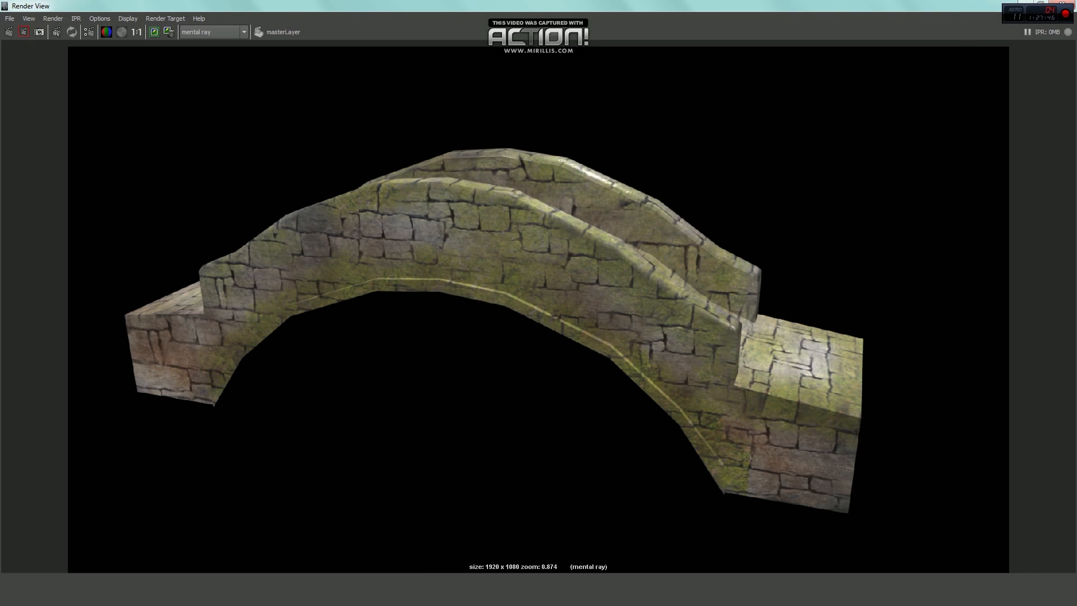
# Switch to Photoshop and undo the edits on Bridge_01_Paint Layer 1_Diffuse.tif back to the full-colour stone texture
pyautogui.hotkey('alt', 'Tab')
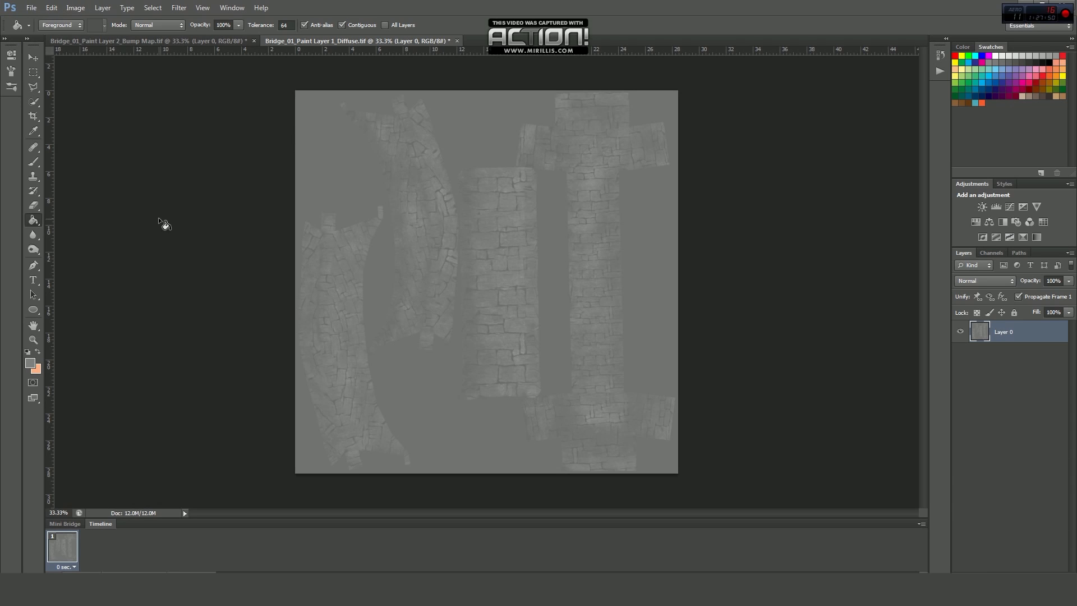
pyautogui.hotkey('ctrl', 'alt', 'z')
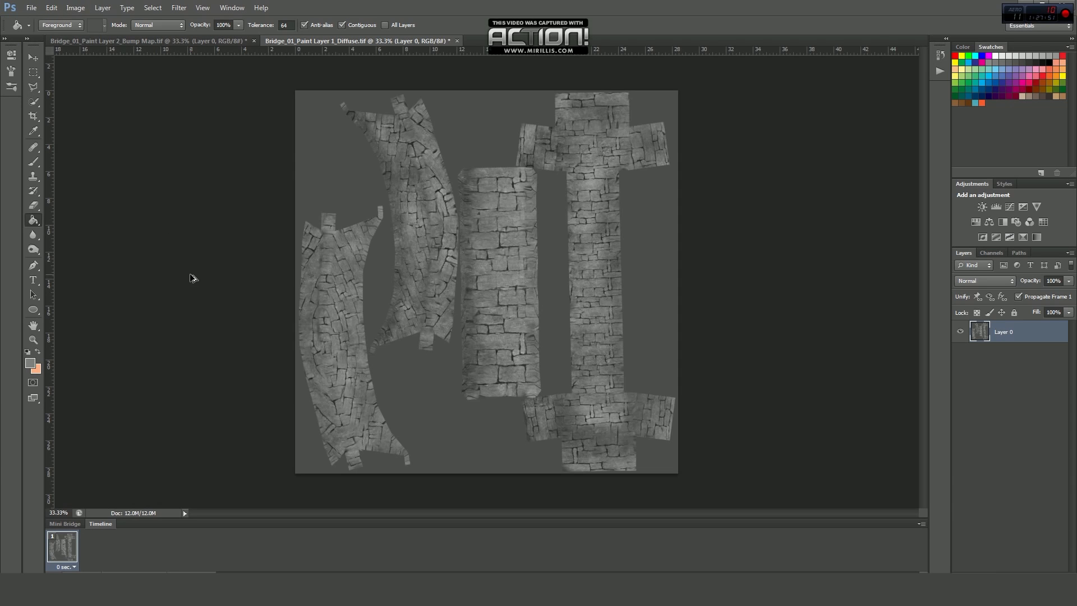
pyautogui.hotkey('ctrl', 'alt', 'z')
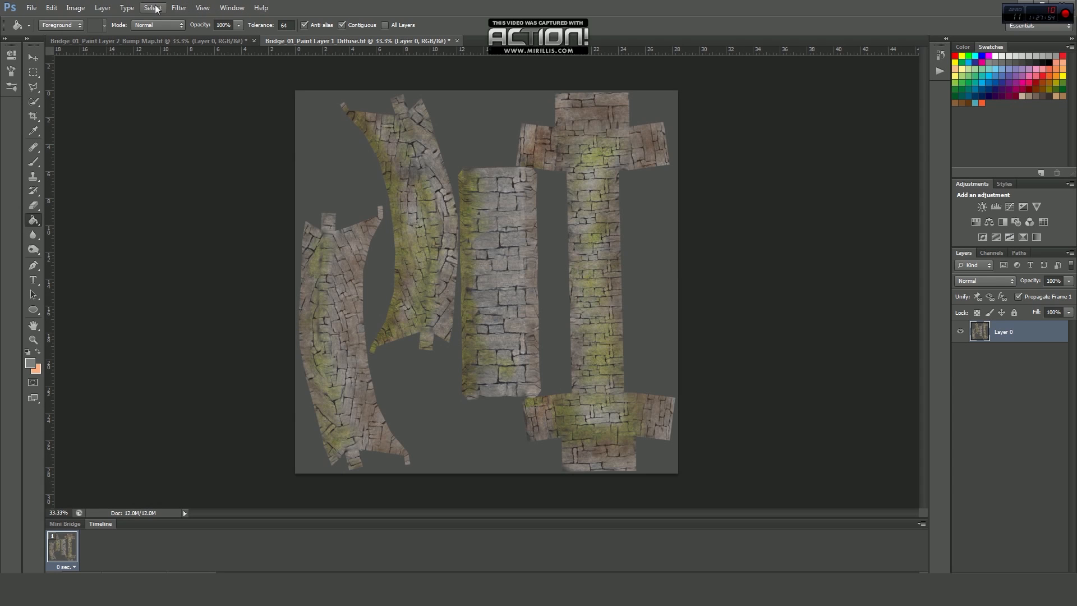
# Apply a Brightness/Contrast adjustment to the diffuse texture with brightness about -58 and contrast 100
pyautogui.click(51, 8)
pyautogui.moveTo(75, 7)
pyautogui.moveTo(107, 37)
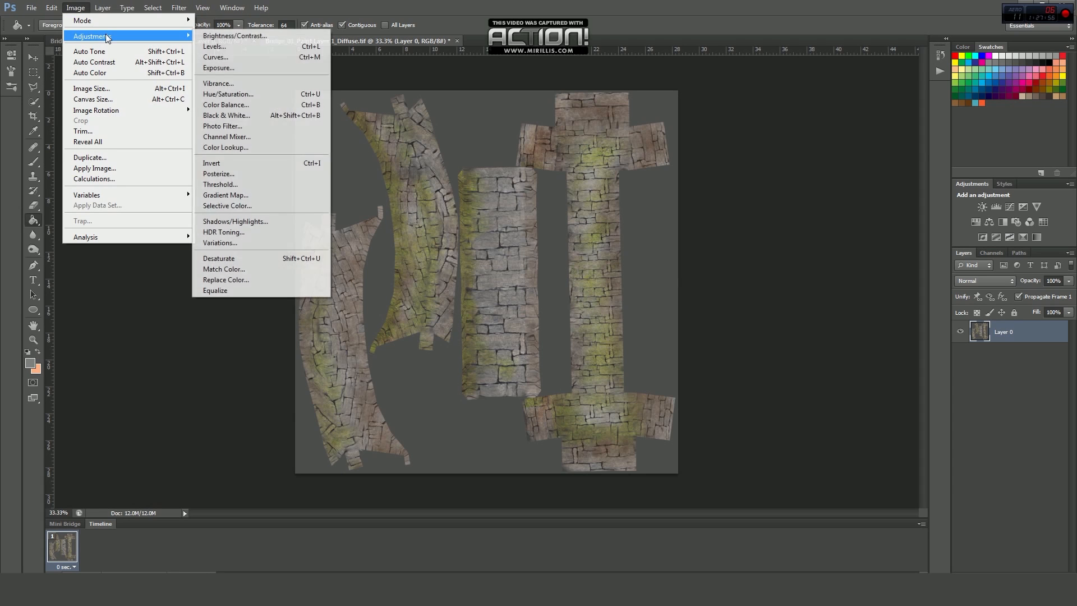
pyautogui.click(253, 36)
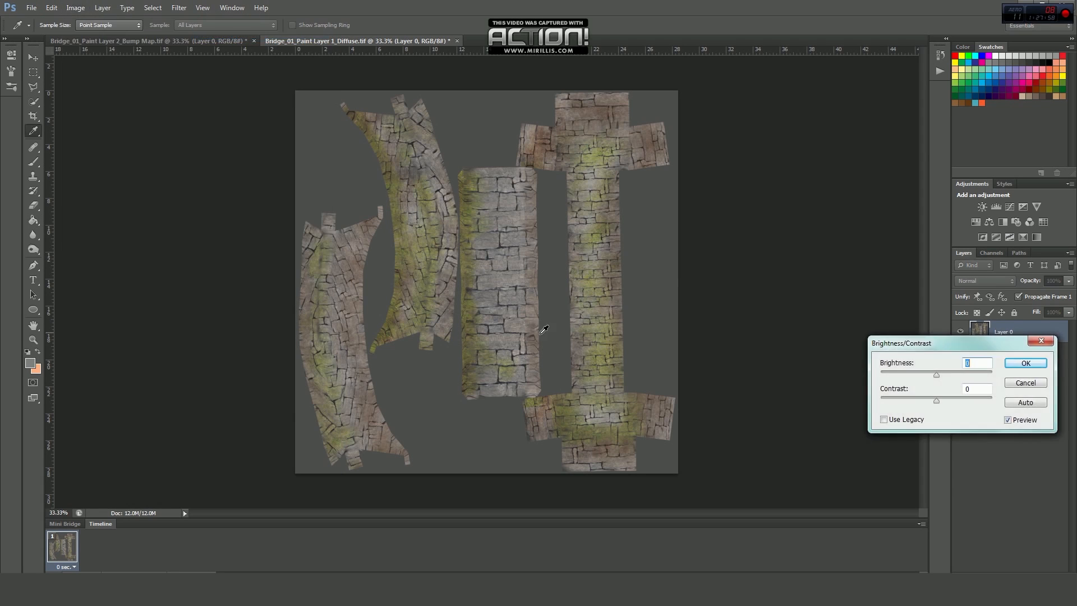
pyautogui.moveTo(937, 375); pyautogui.dragTo(1019, 408)
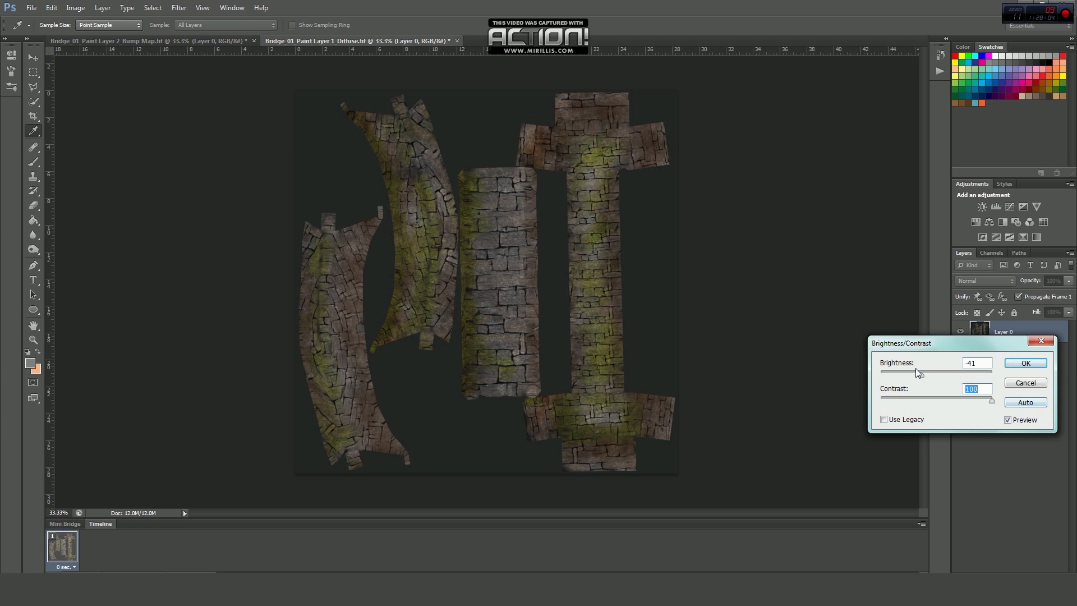
pyautogui.moveTo(918, 374); pyautogui.dragTo(916, 378)
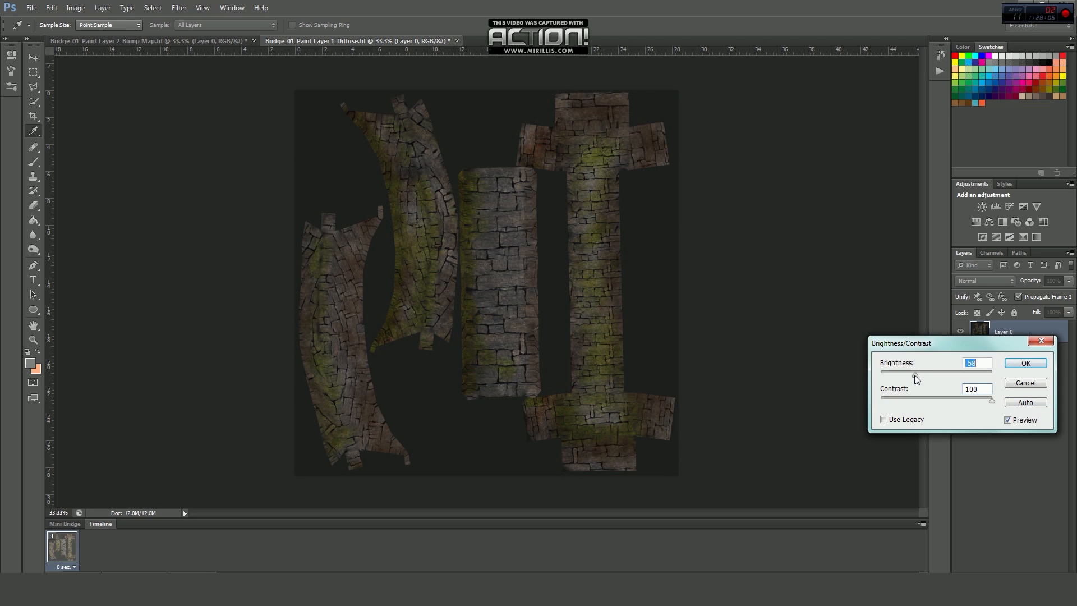
pyautogui.click(1026, 363)
pyautogui.press('g')
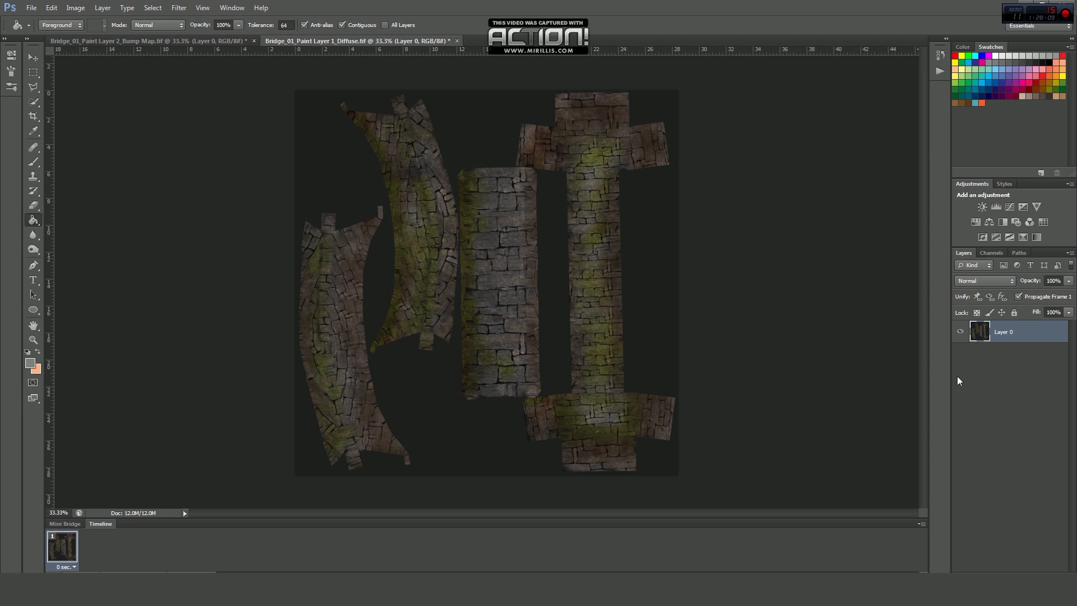
# Save a copy of the darkened texture without layers as Bridge_01_Color2.tif in sourceimages, using LZW compression
pyautogui.click(32, 8)
pyautogui.click(82, 134)
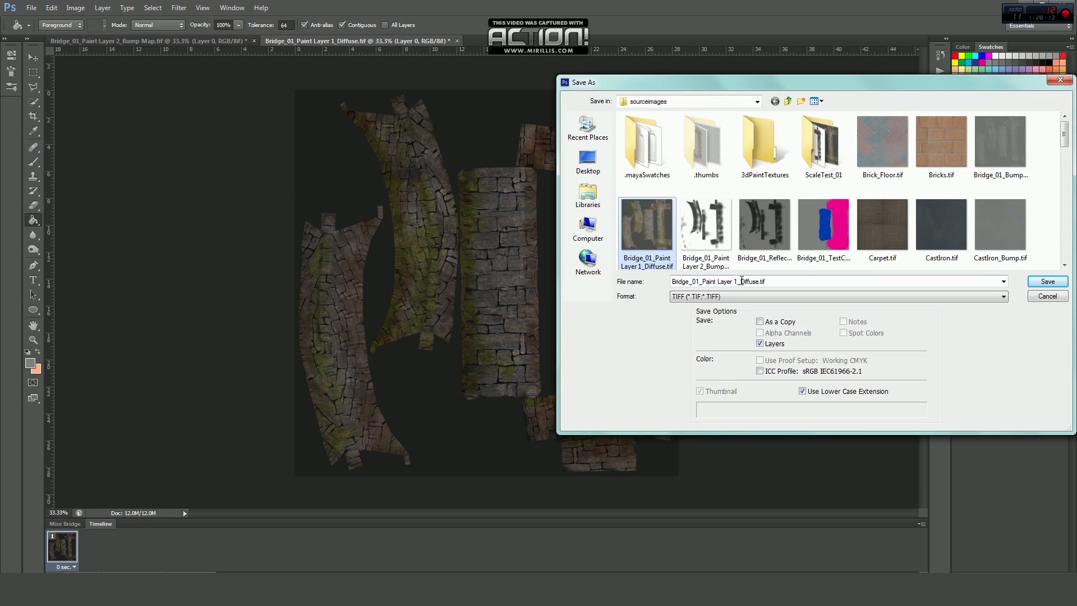
pyautogui.doubleClick(744, 280)
pyautogui.click(741, 280)
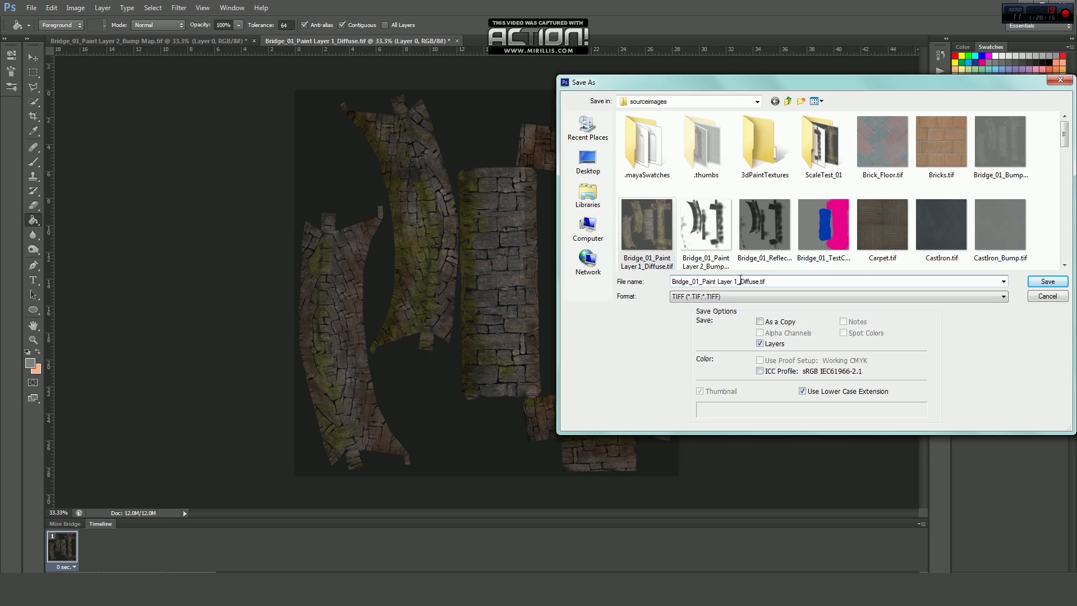
pyautogui.moveTo(757, 280); pyautogui.dragTo(704, 280)
pyautogui.write('F')
pyautogui.press('BackSpace')
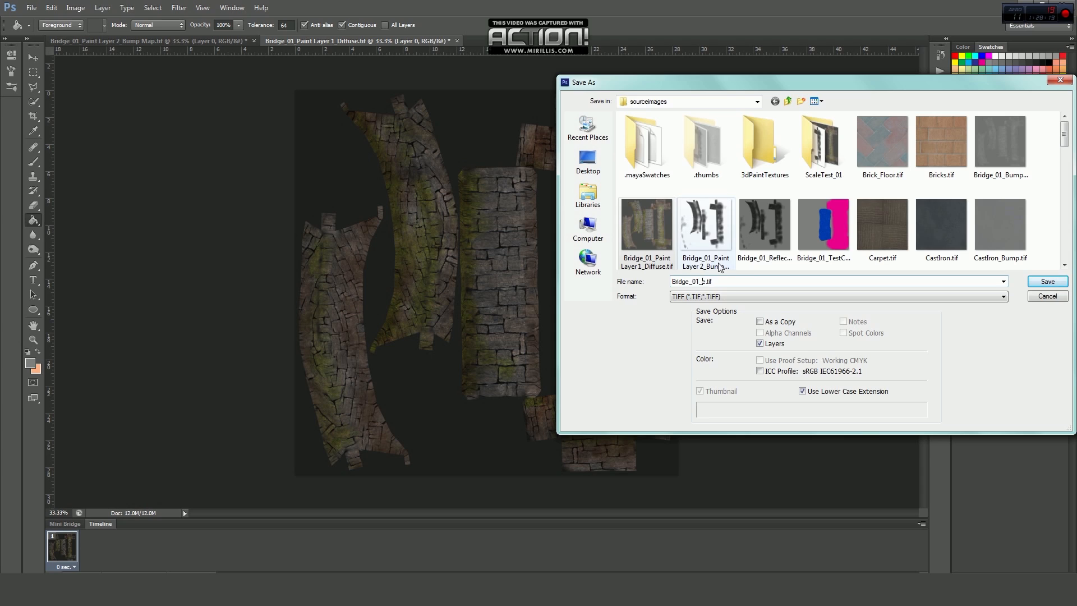
pyautogui.write('Color2')
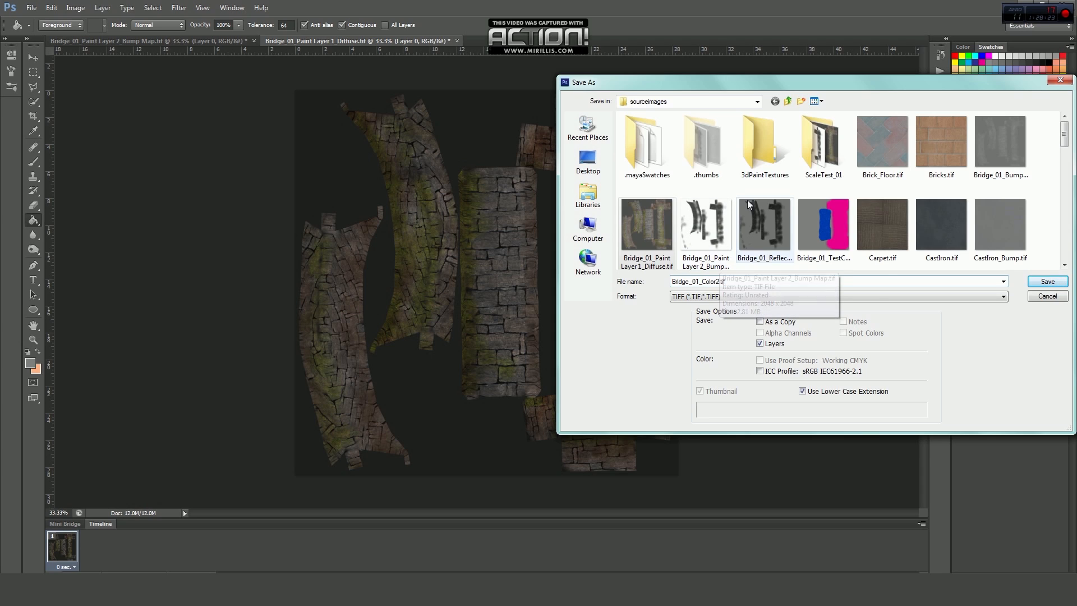
pyautogui.click(775, 346)
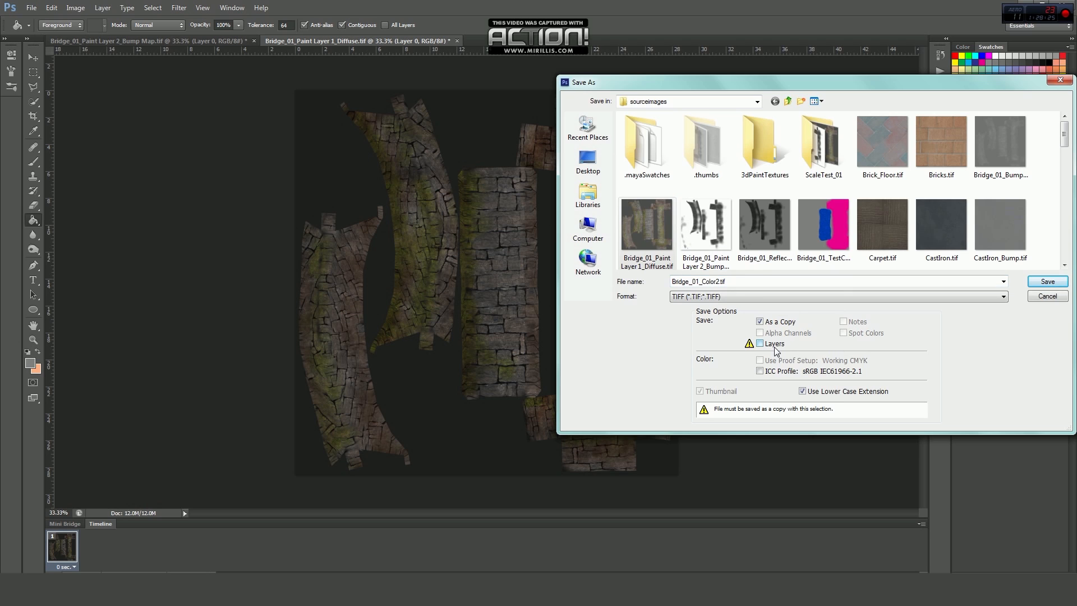
pyautogui.click(1048, 282)
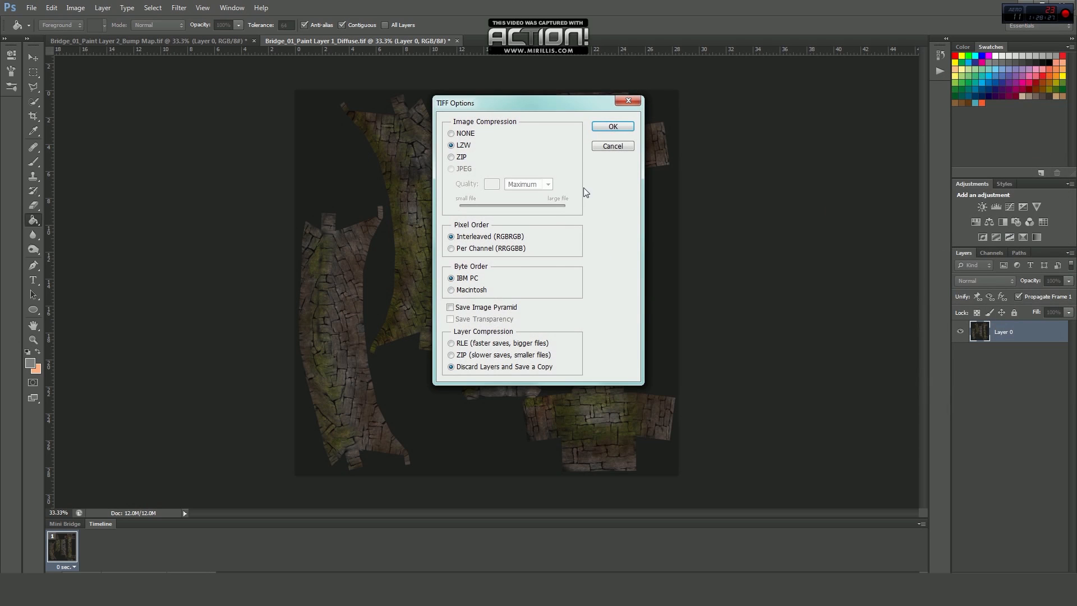
pyautogui.click(613, 127)
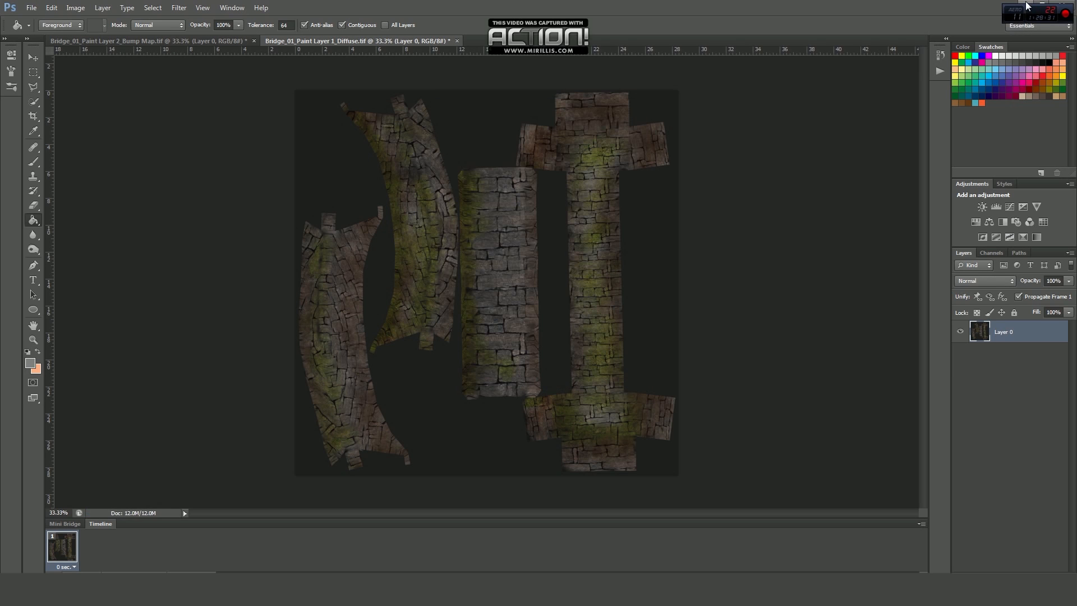
# Switch back to Maya and replace the image of the bridge's diffuse texture file49 with Bridge_01_Color2.tif
pyautogui.click(1036, 4)
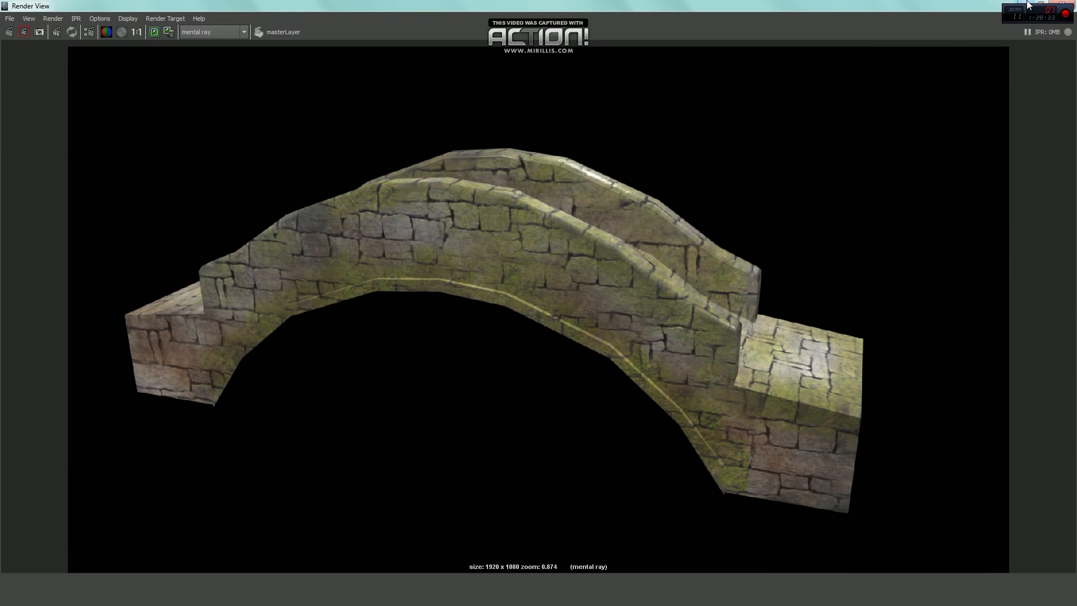
pyautogui.click(1026, 4)
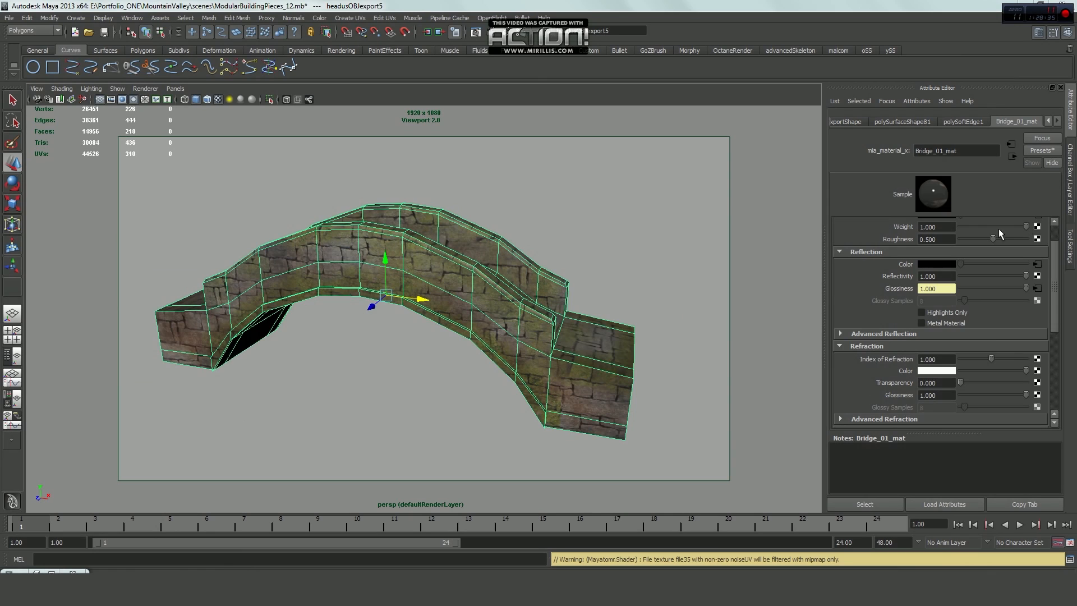
pyautogui.scroll(2, 1022, 261)
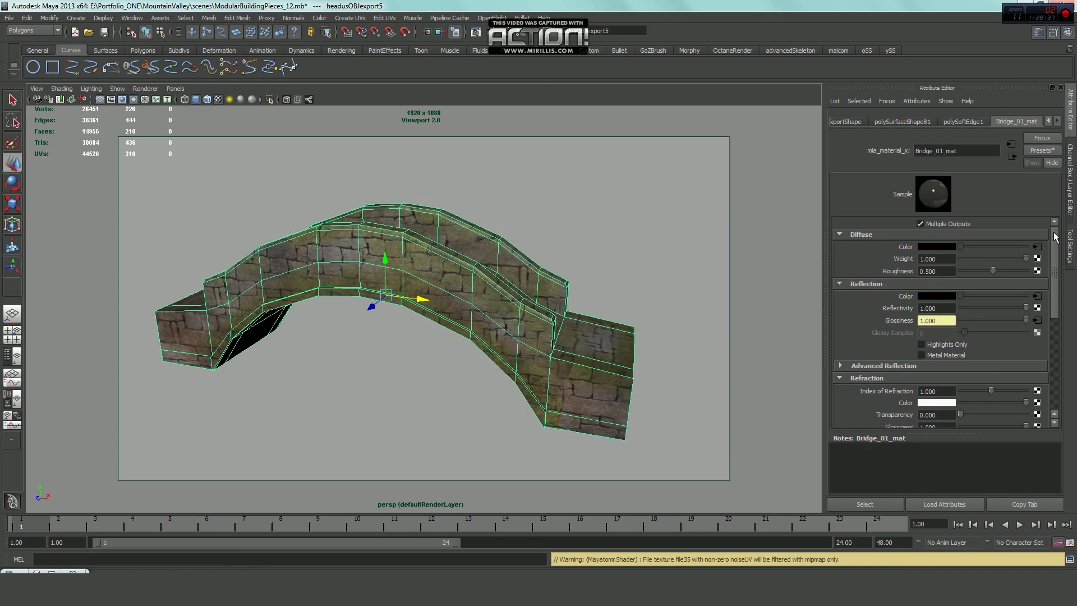
pyautogui.click(1035, 248)
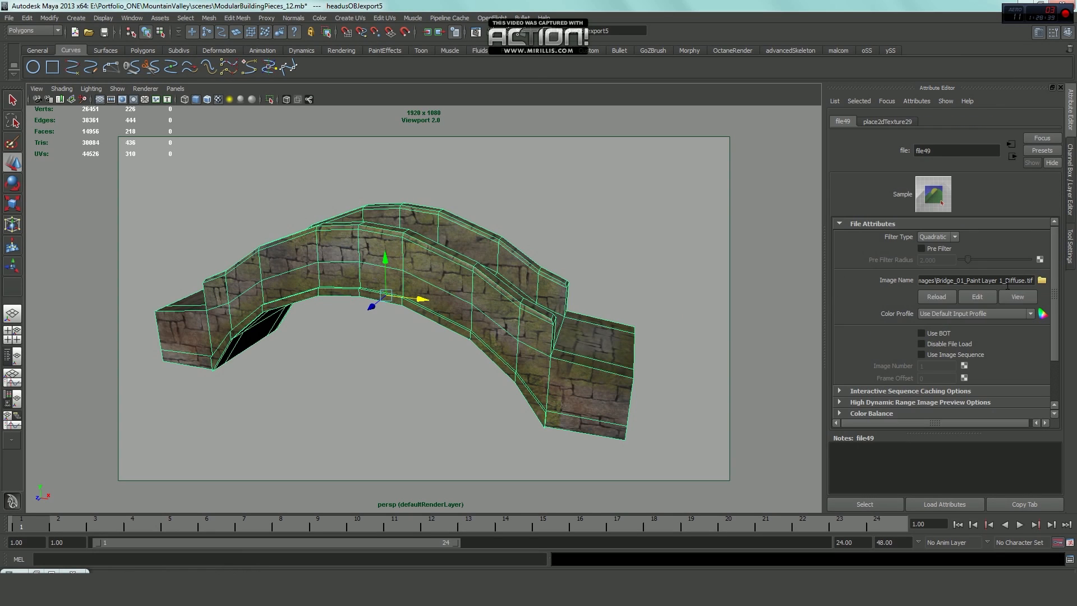
pyautogui.click(1042, 280)
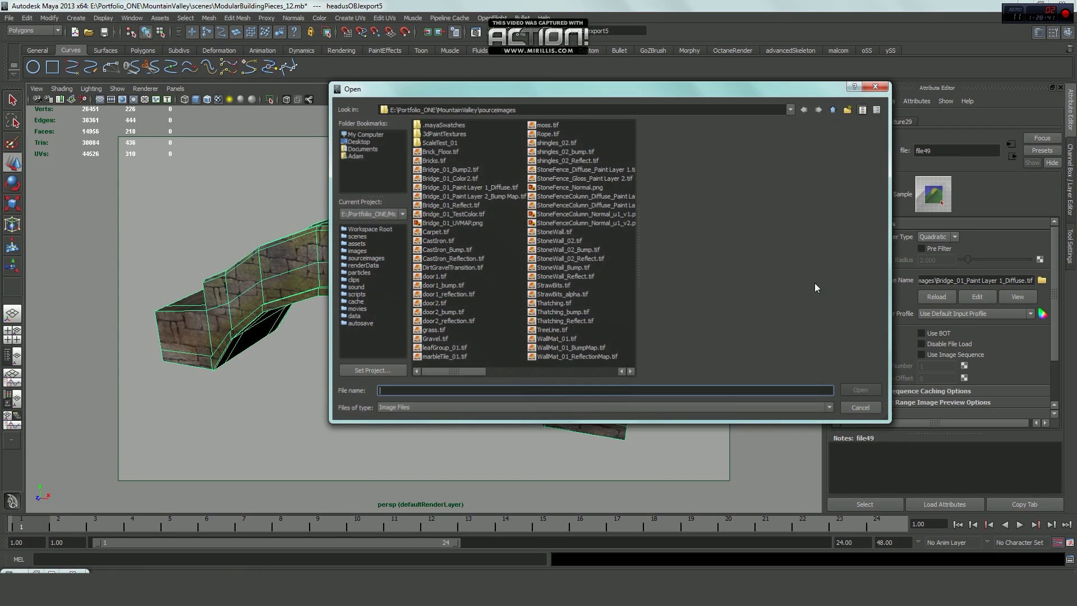
pyautogui.click(451, 178)
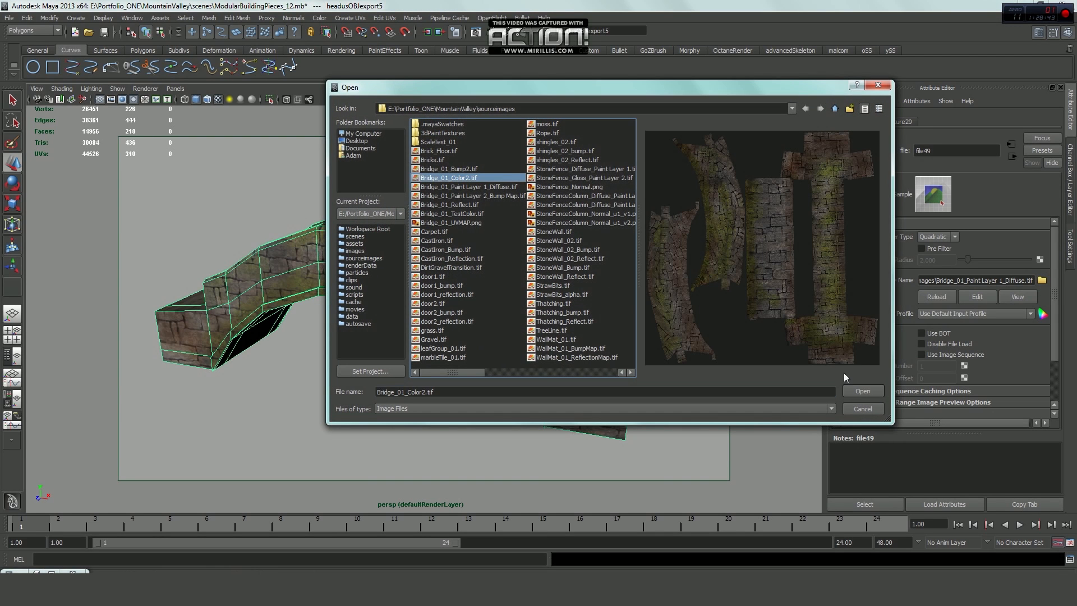
pyautogui.click(870, 391)
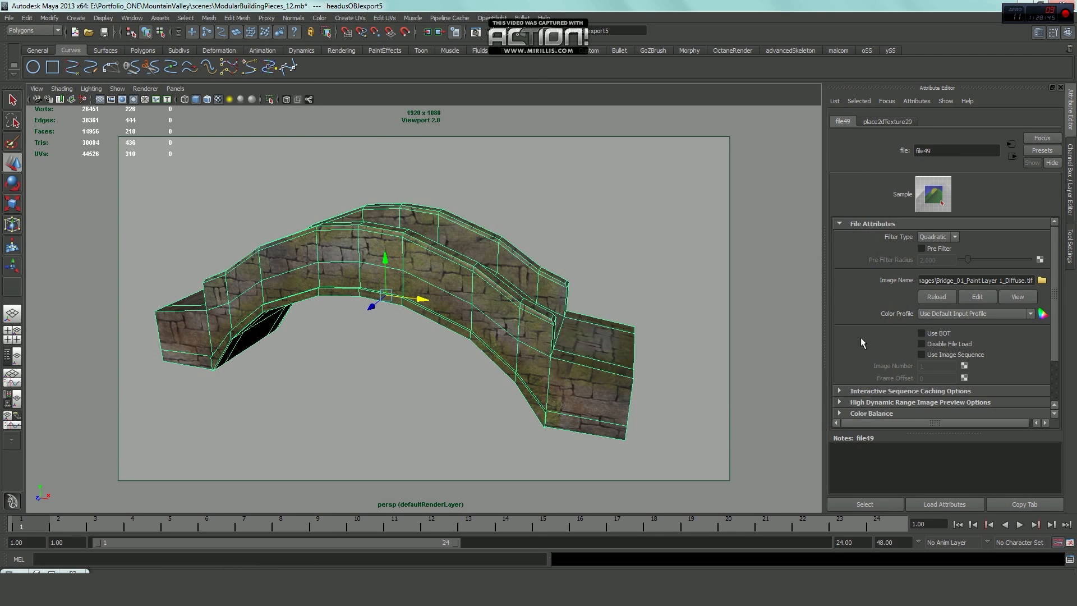
# Set the bump depth of bump2d15, the standard bump of Bridge_01_mat, to 0.3 and deselect the bridge
pyautogui.click(1011, 155)
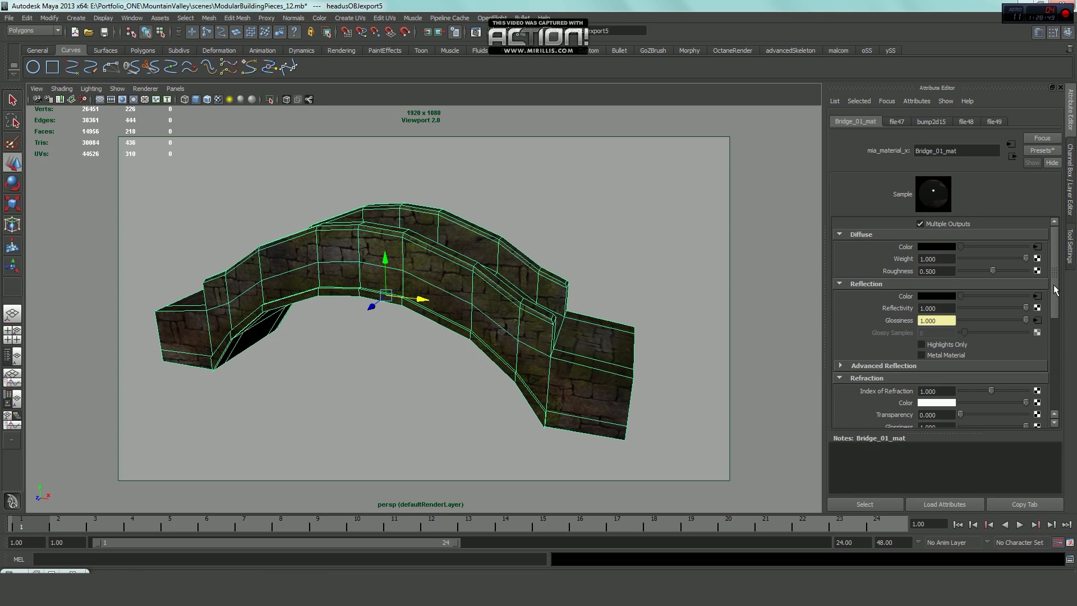
pyautogui.moveTo(1053, 286); pyautogui.dragTo(1061, 363)
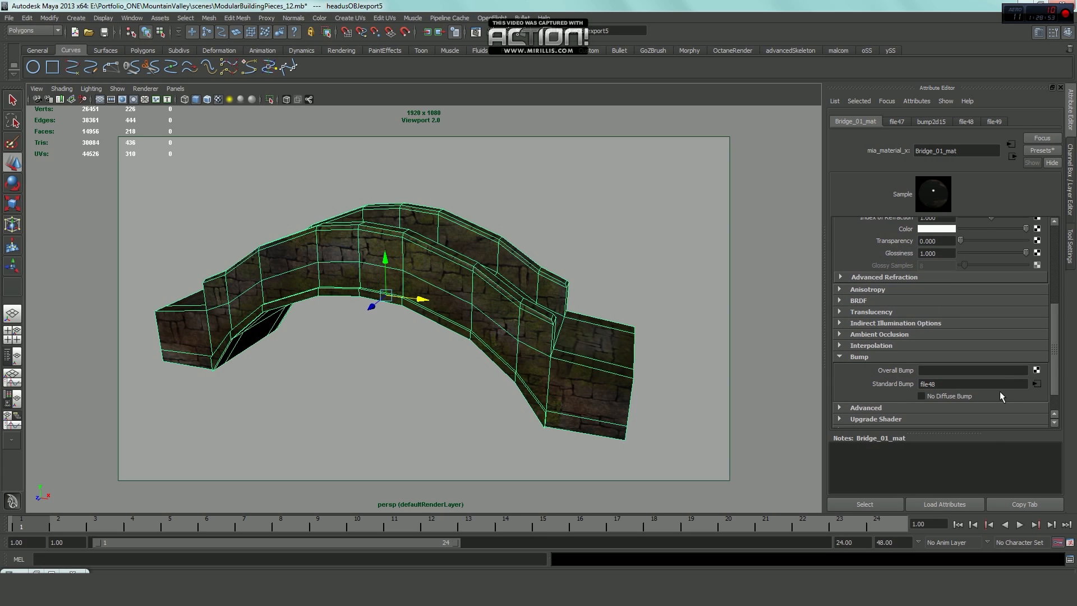
pyautogui.click(1037, 384)
pyautogui.click(1008, 157)
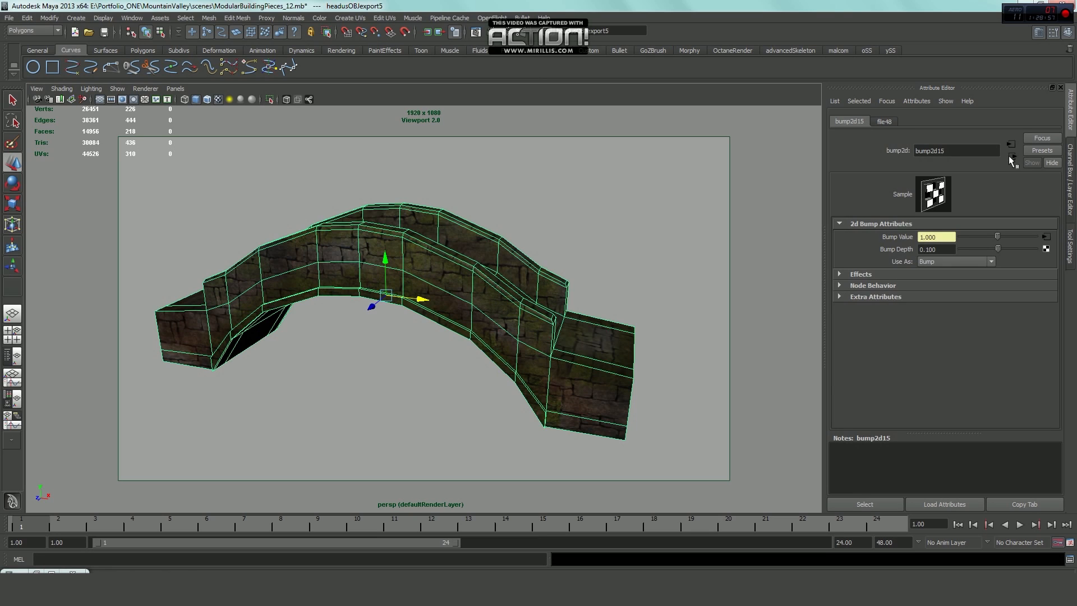
pyautogui.doubleClick(948, 250)
pyautogui.write('0.3')
pyautogui.click(768, 199)
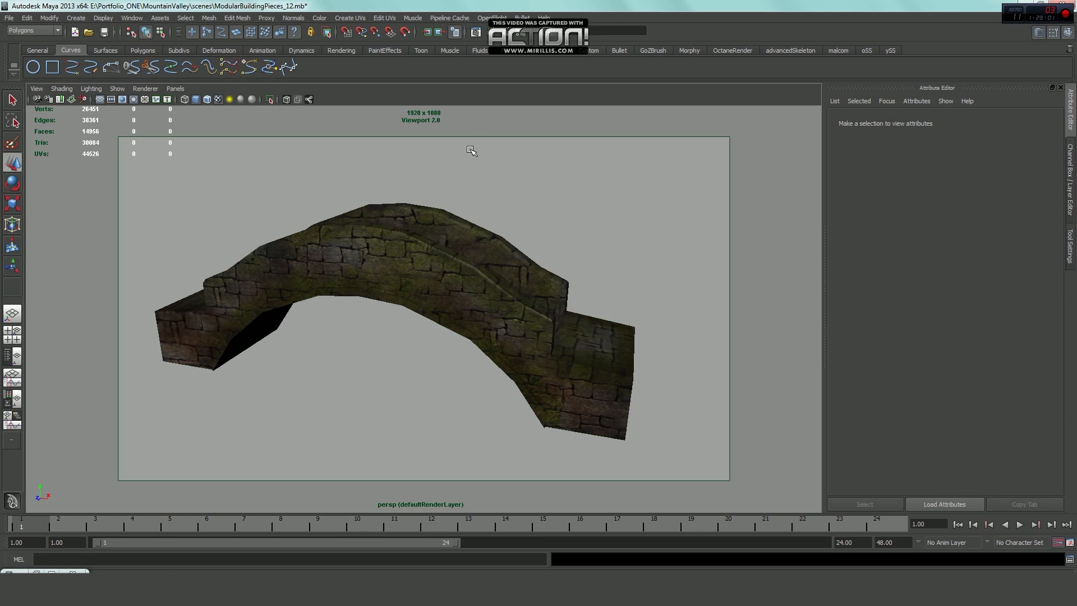
# Render the bridge again and mark a render region over the crest of its far parapet, with Render View moved aside
pyautogui.click(491, 32)
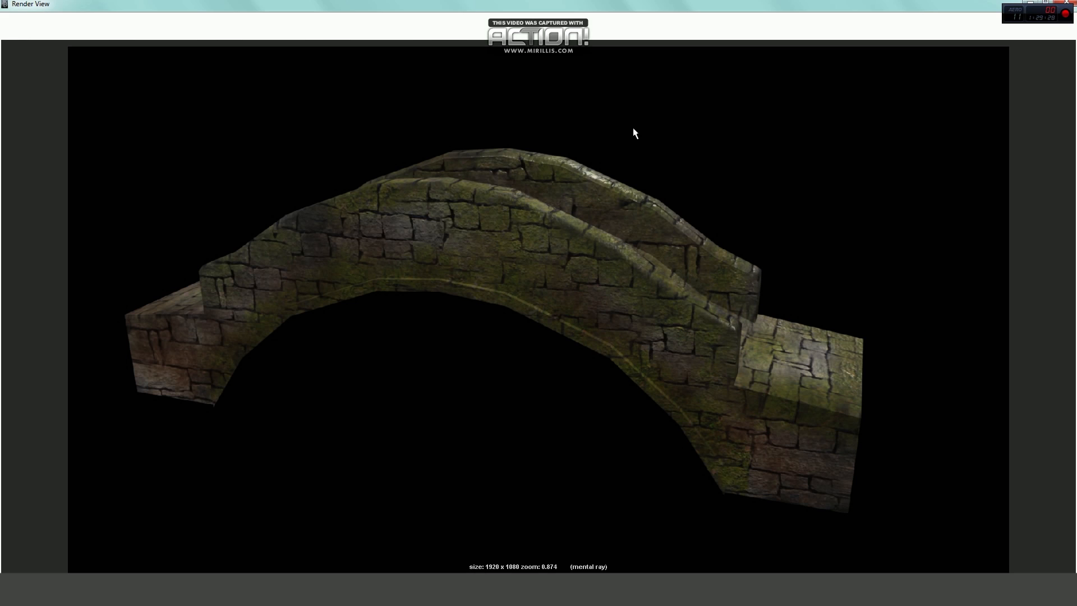
pyautogui.moveTo(499, 122); pyautogui.dragTo(605, 216)
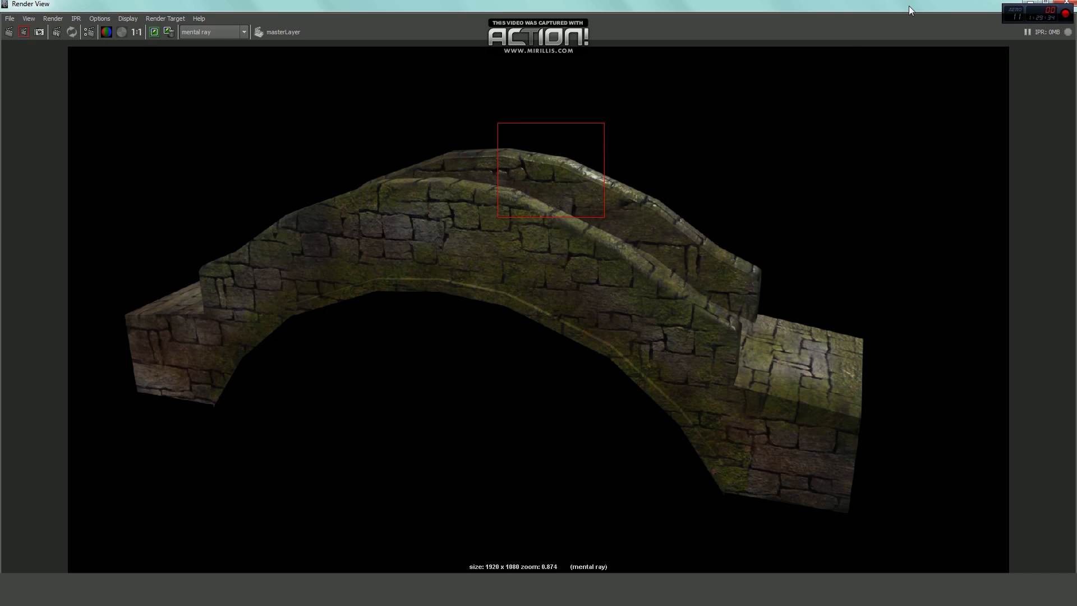
pyautogui.moveTo(909, 6); pyautogui.dragTo(866, 51)
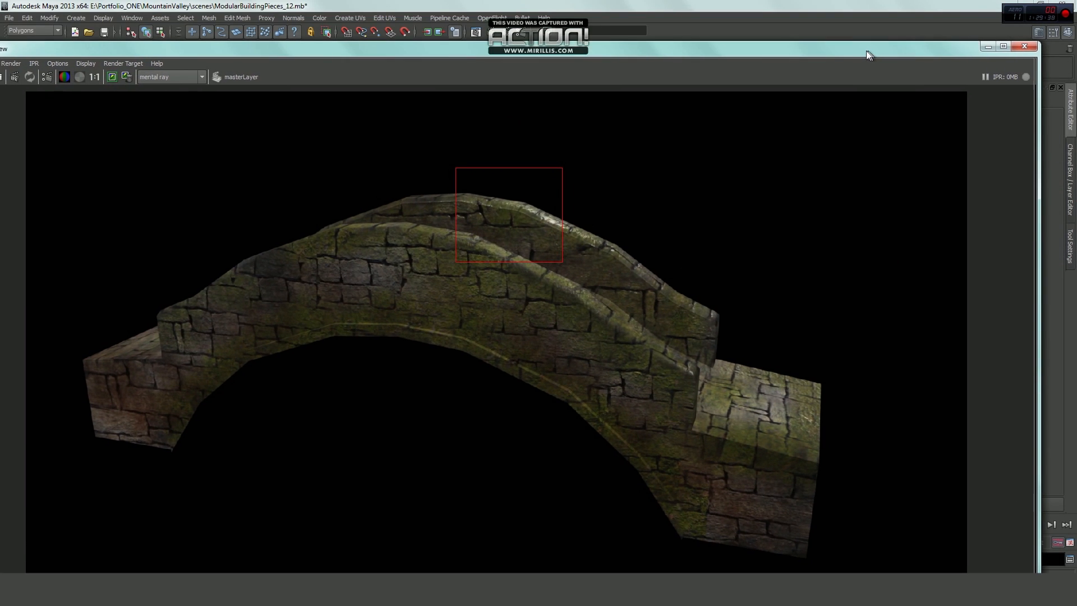
# Select the bridge, bring up the Reflection settings of Bridge_01_mat and re-render the marked region over the far parapet's crest
pyautogui.moveTo(865, 51); pyautogui.dragTo(875, 37)
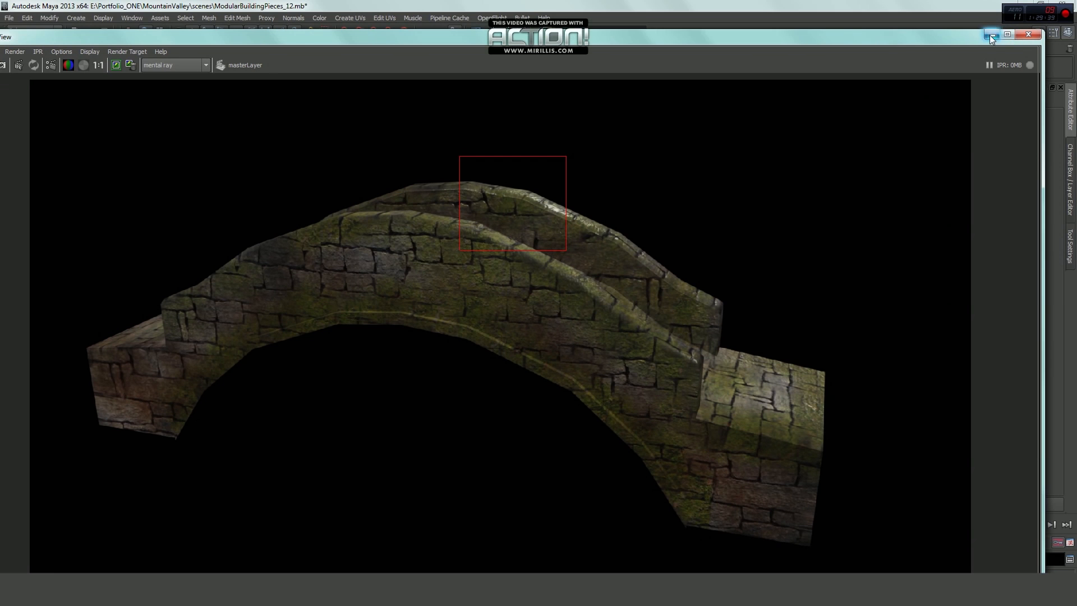
pyautogui.moveTo(964, 29); pyautogui.dragTo(718, 276)
pyautogui.click(401, 230)
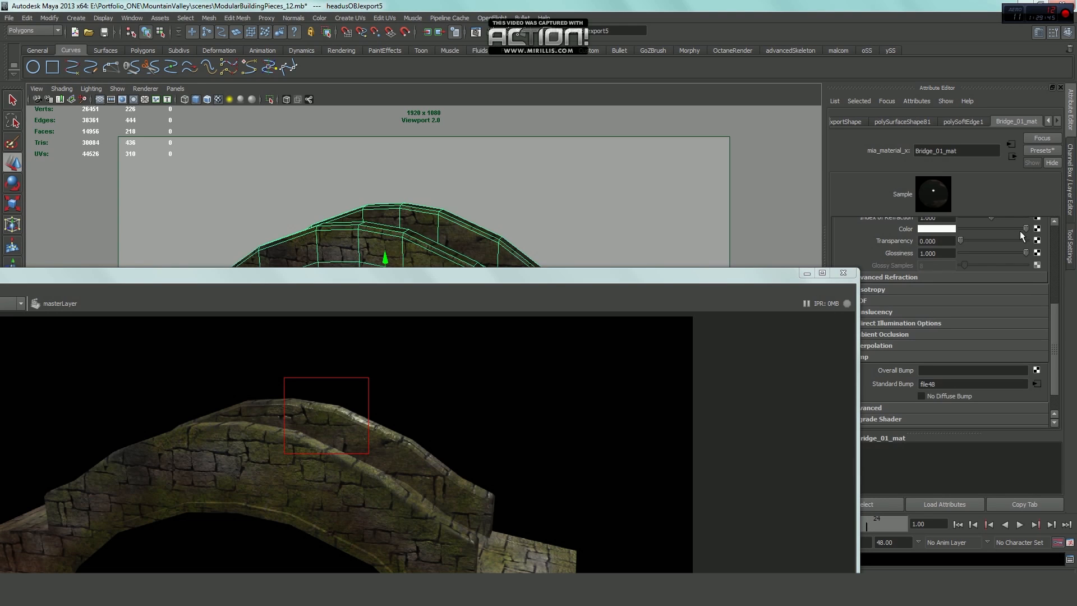
pyautogui.moveTo(1053, 322); pyautogui.dragTo(1017, 252)
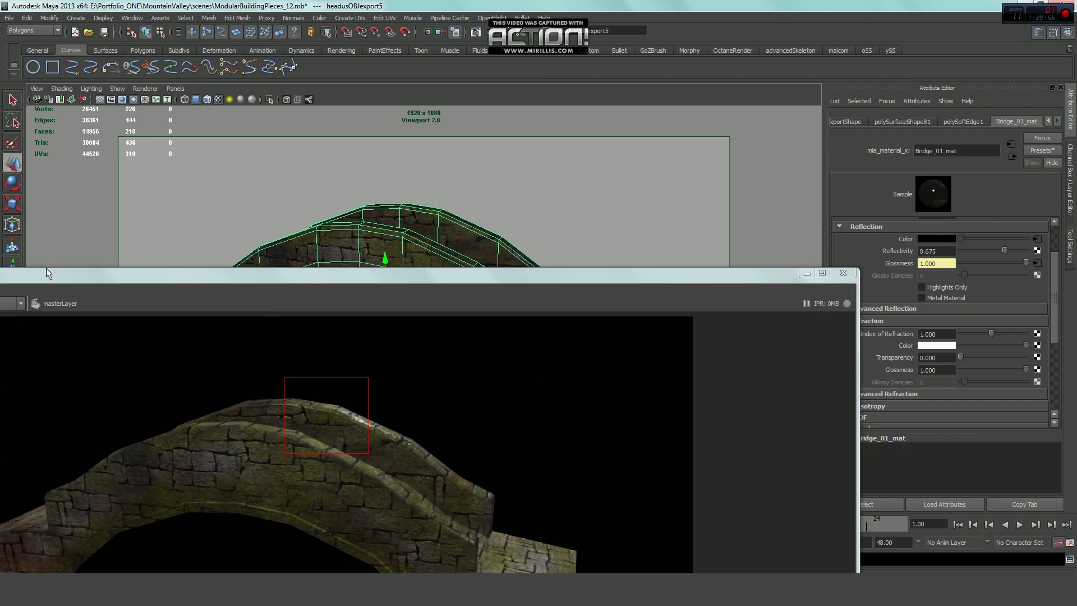
pyautogui.moveTo(77, 274); pyautogui.dragTo(296, 256)
pyautogui.click(20, 287)
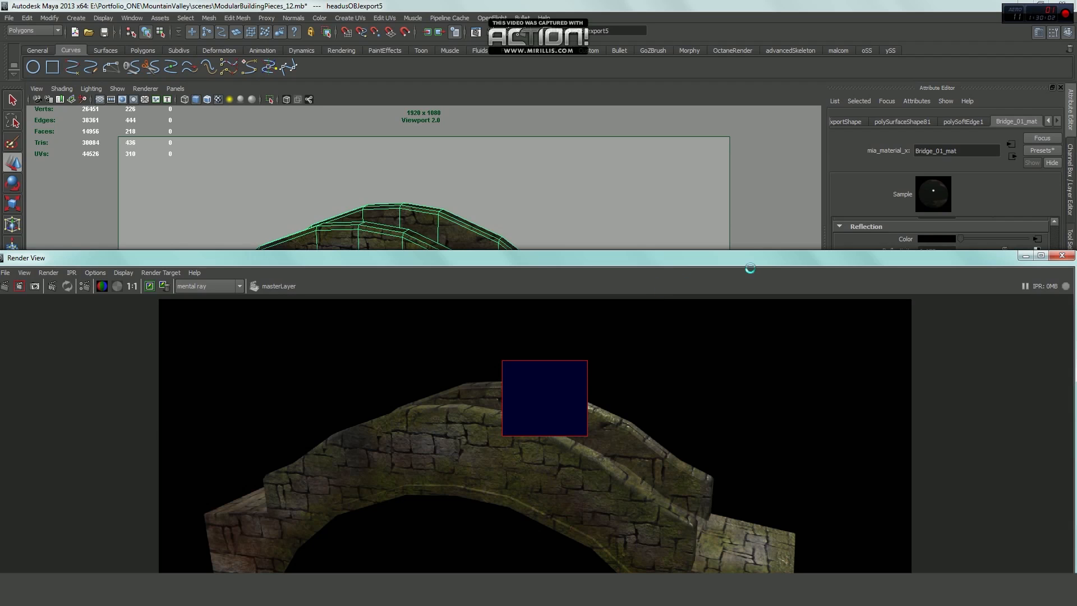
pyautogui.moveTo(742, 258); pyautogui.dragTo(599, 159)
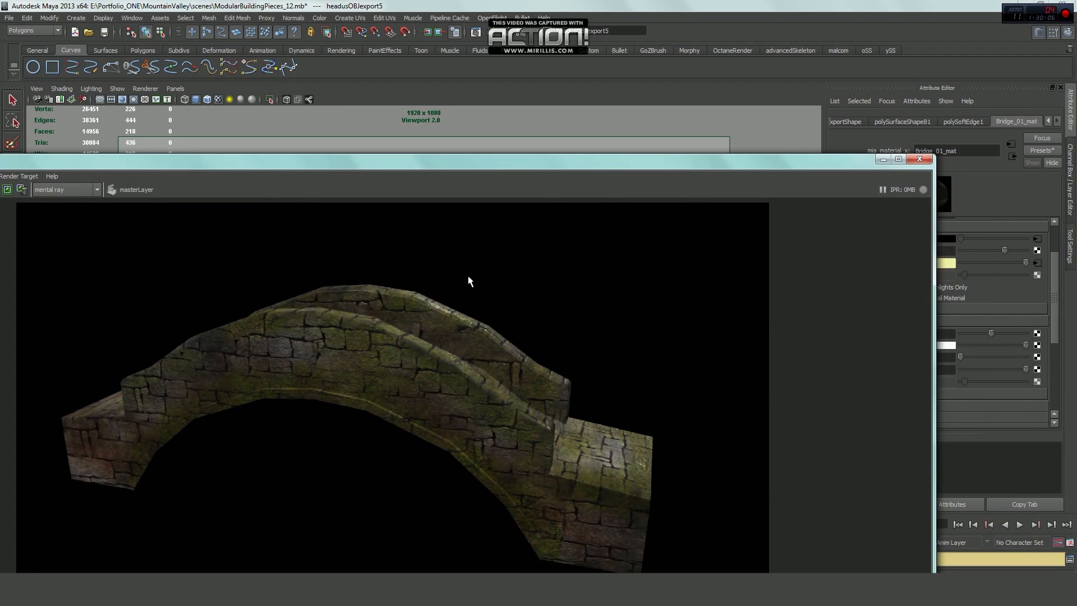
# Set the reflectivity of Bridge_01_mat to 0.162 and test-render a small region on the far parapet's highlight, followed by a larger one
pyautogui.moveTo(431, 285); pyautogui.dragTo(465, 331)
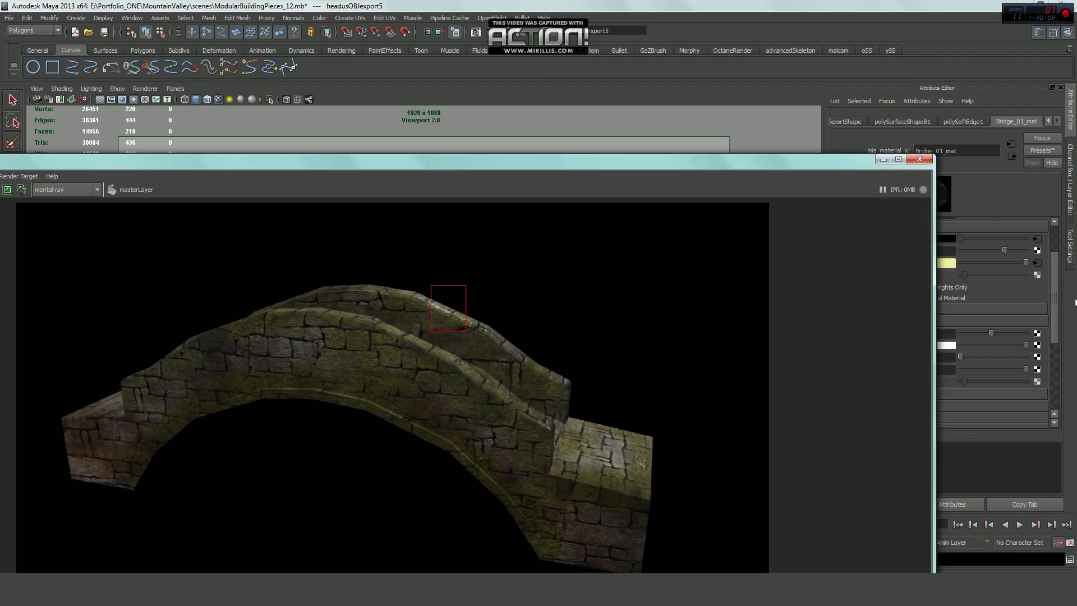
pyautogui.click(1029, 268)
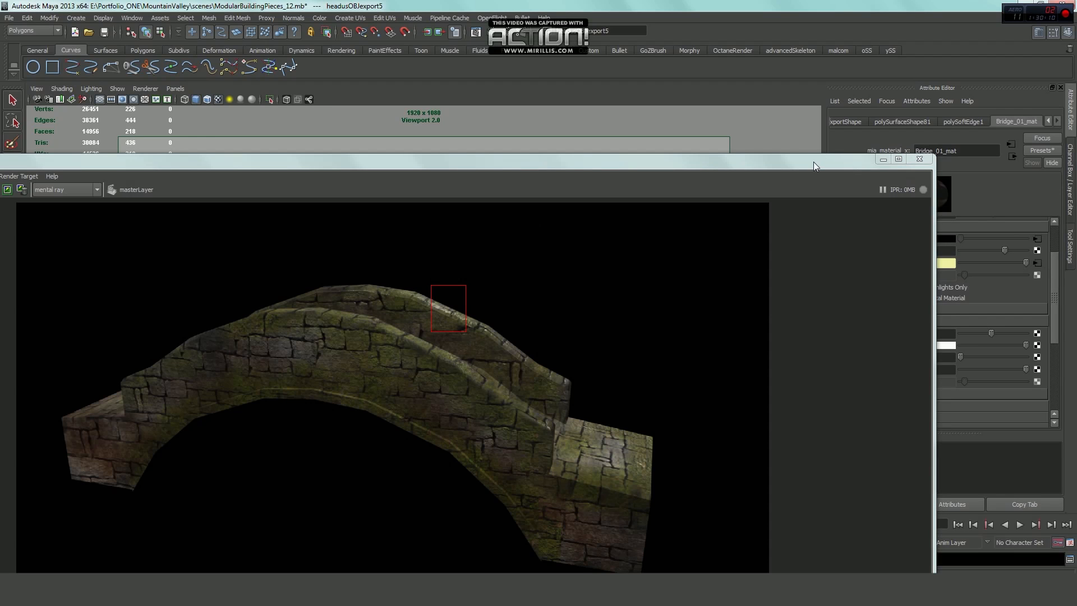
pyautogui.moveTo(813, 161); pyautogui.dragTo(696, 154)
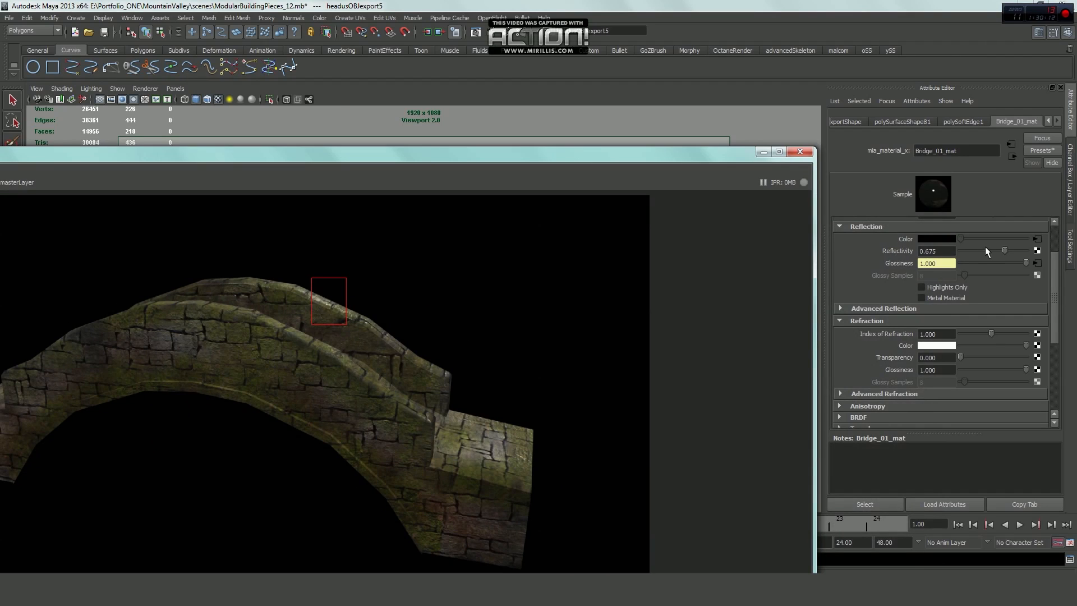
pyautogui.moveTo(986, 247); pyautogui.dragTo(970, 247)
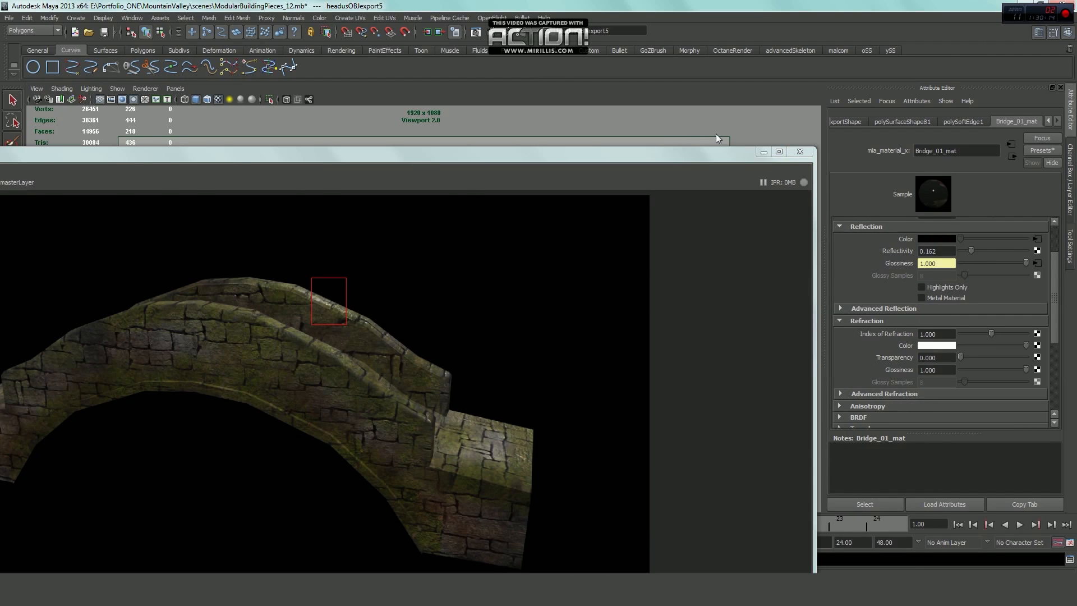
pyautogui.moveTo(414, 154); pyautogui.dragTo(716, 134)
pyautogui.click(58, 162)
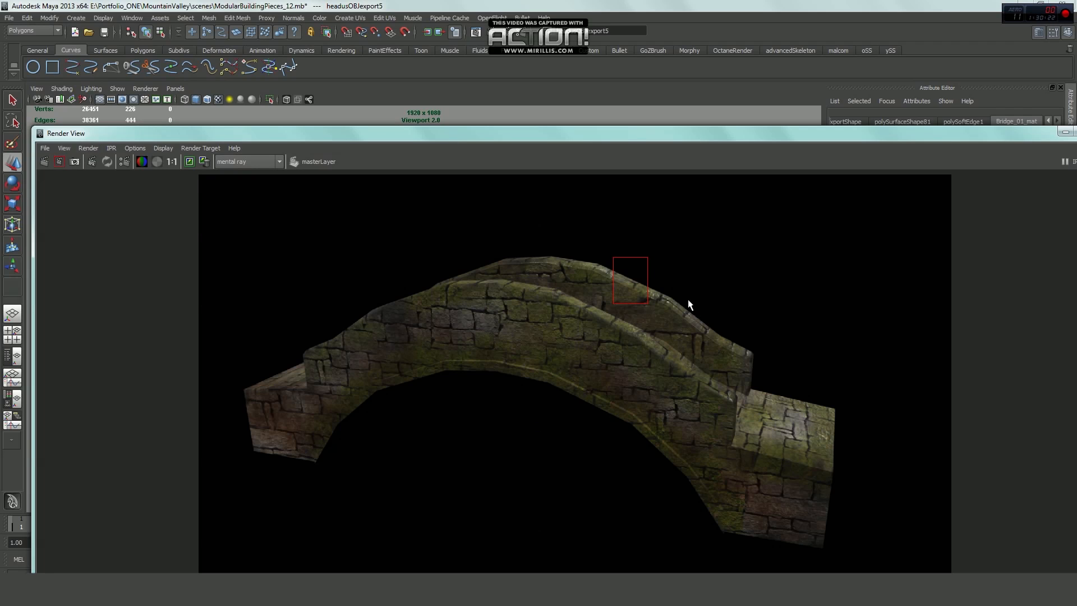
pyautogui.moveTo(835, 392); pyautogui.dragTo(488, 194)
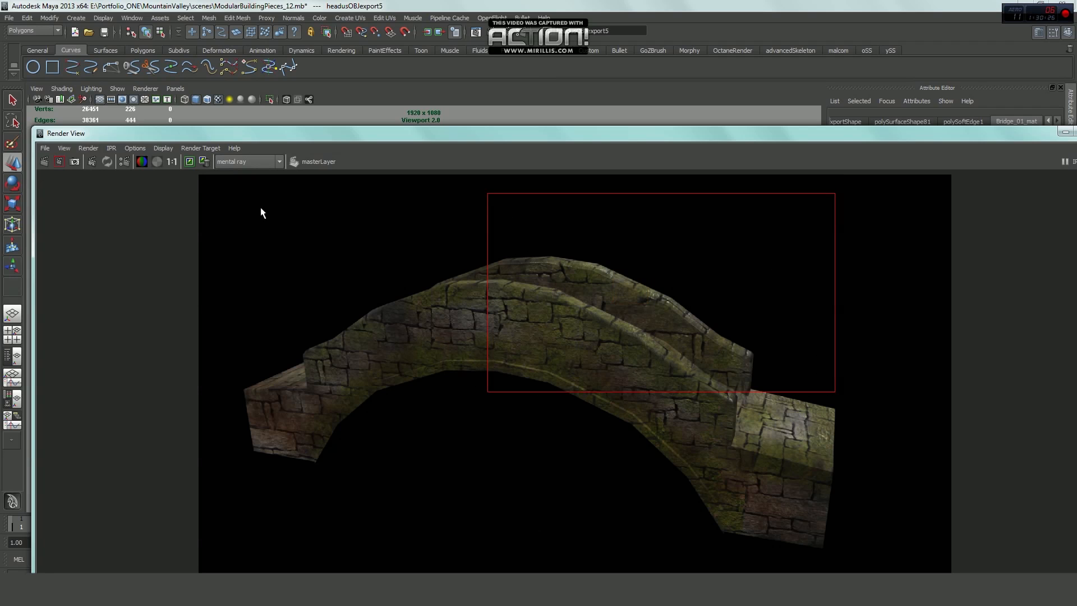
pyautogui.click(58, 162)
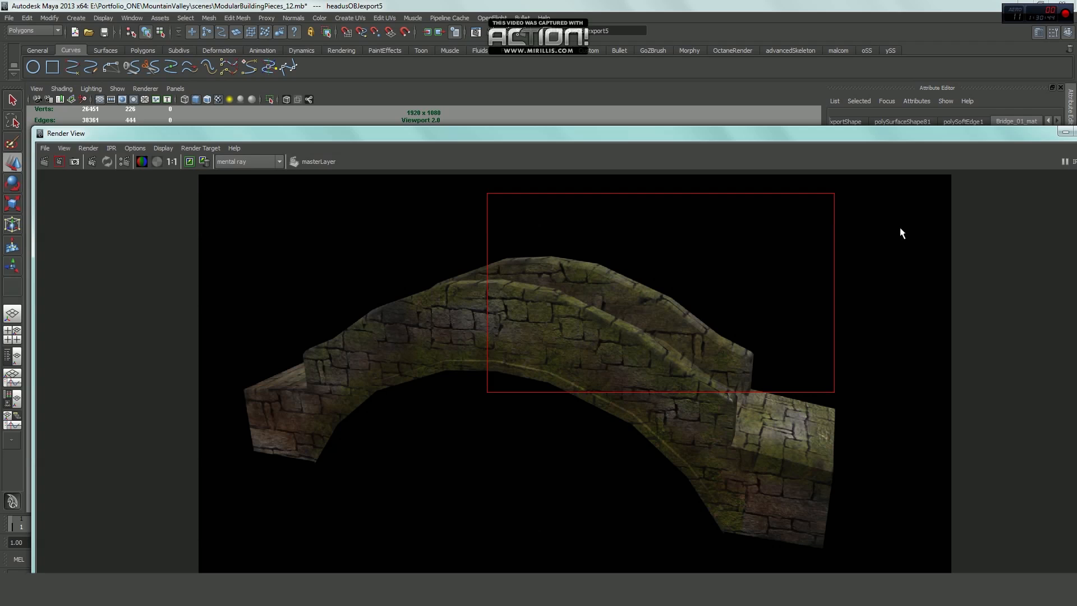
# Set the reflectivity of Bridge_01_mat to 0.25, re-render the marked region and examine the parapets up close
pyautogui.moveTo(958, 129); pyautogui.dragTo(668, 130)
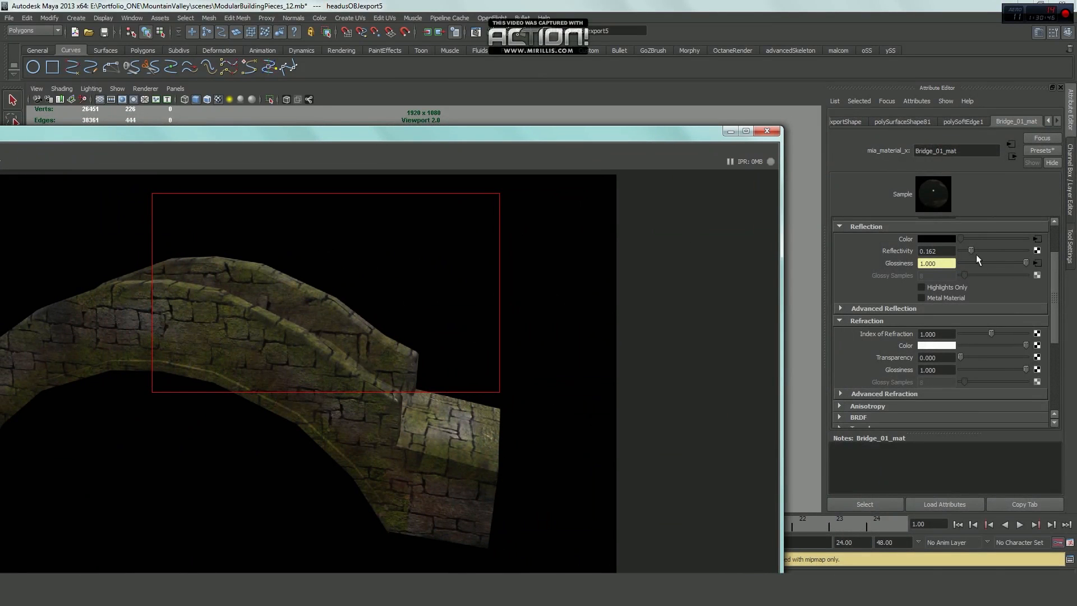
pyautogui.moveTo(944, 250); pyautogui.dragTo(926, 251)
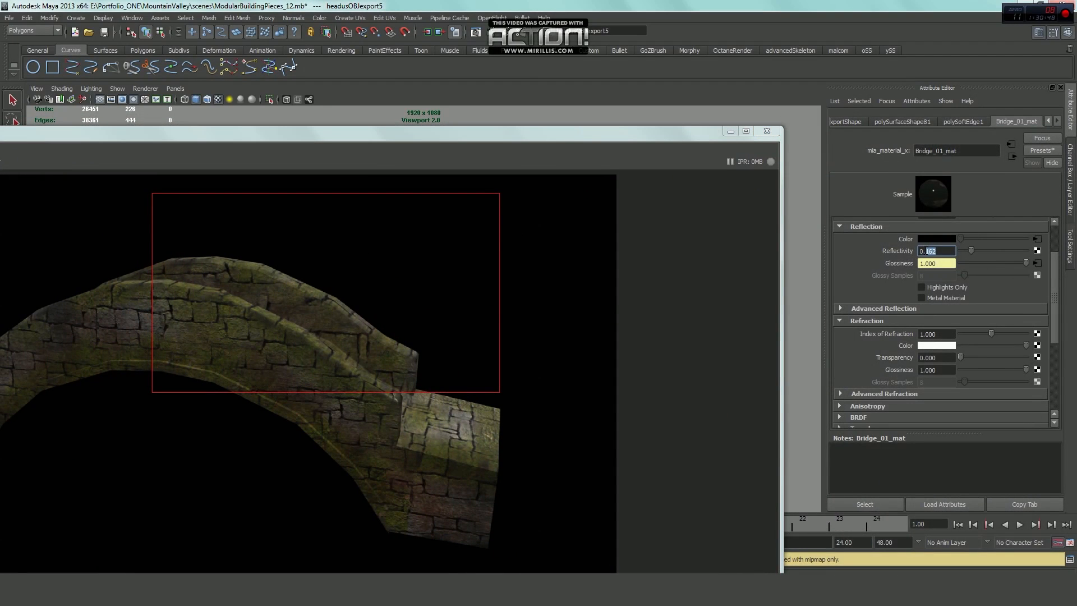
pyautogui.write('525')
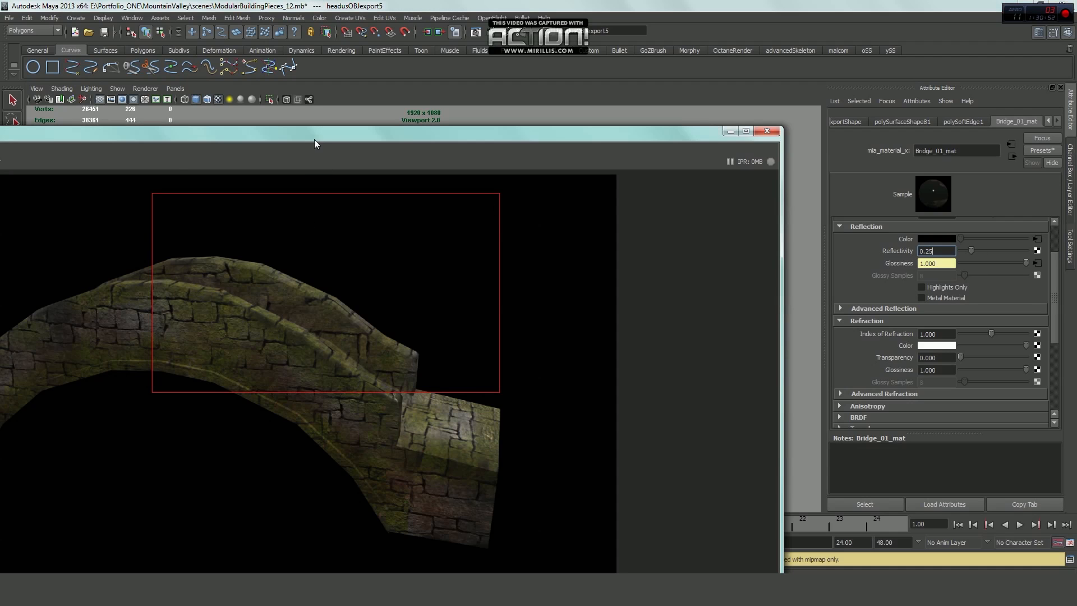
pyautogui.doubleClick(532, 133)
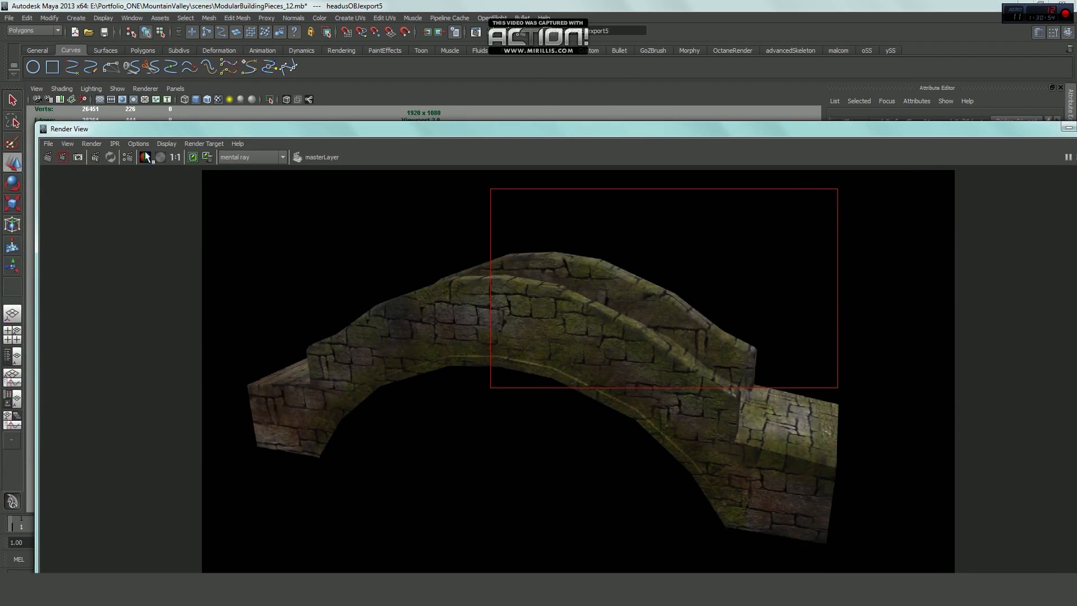
pyautogui.click(63, 157)
pyautogui.scroll(3, 685, 257)
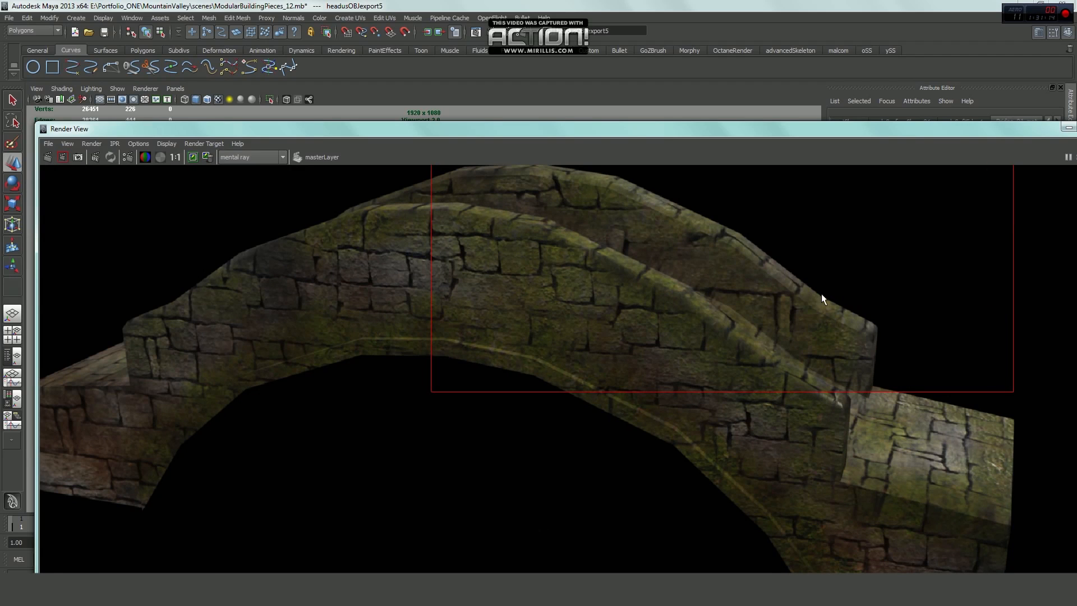
pyautogui.scroll(-3, 822, 294)
# Put Render View aside, render the whole bridge from a more distant, lower viewpoint, and close the render
pyautogui.moveTo(901, 495); pyautogui.dragTo(734, 365)
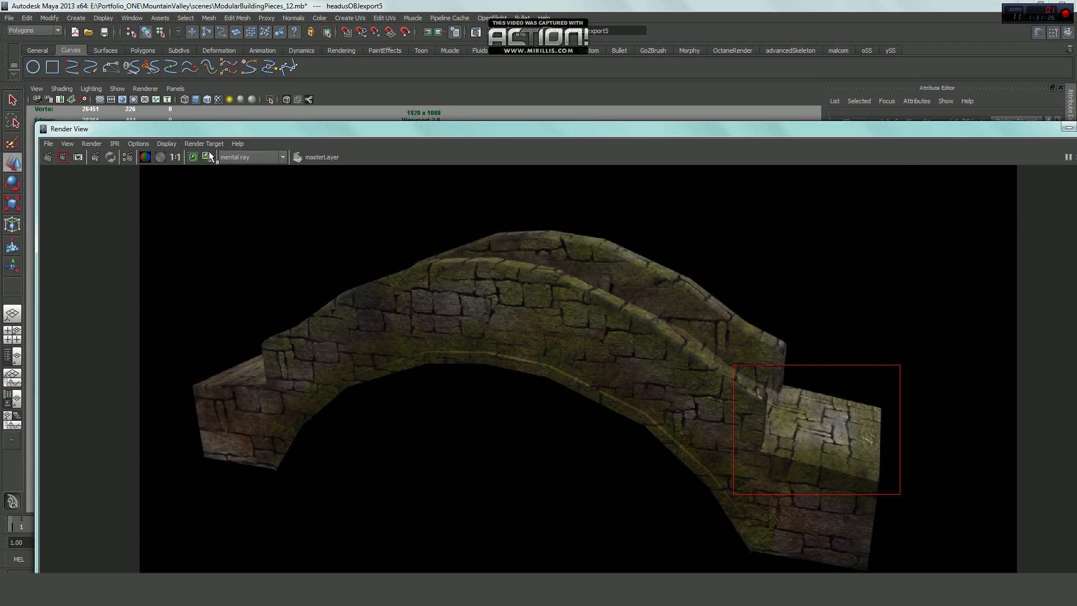
pyautogui.moveTo(561, 129); pyautogui.dragTo(433, 65)
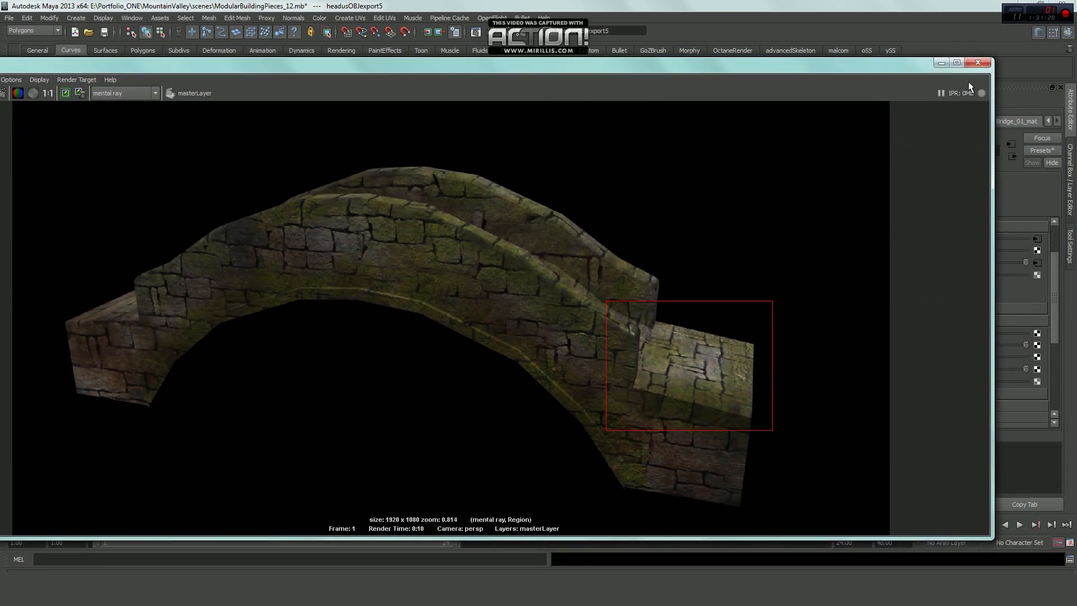
pyautogui.click(942, 63)
pyautogui.scroll(-5, 474, 210)
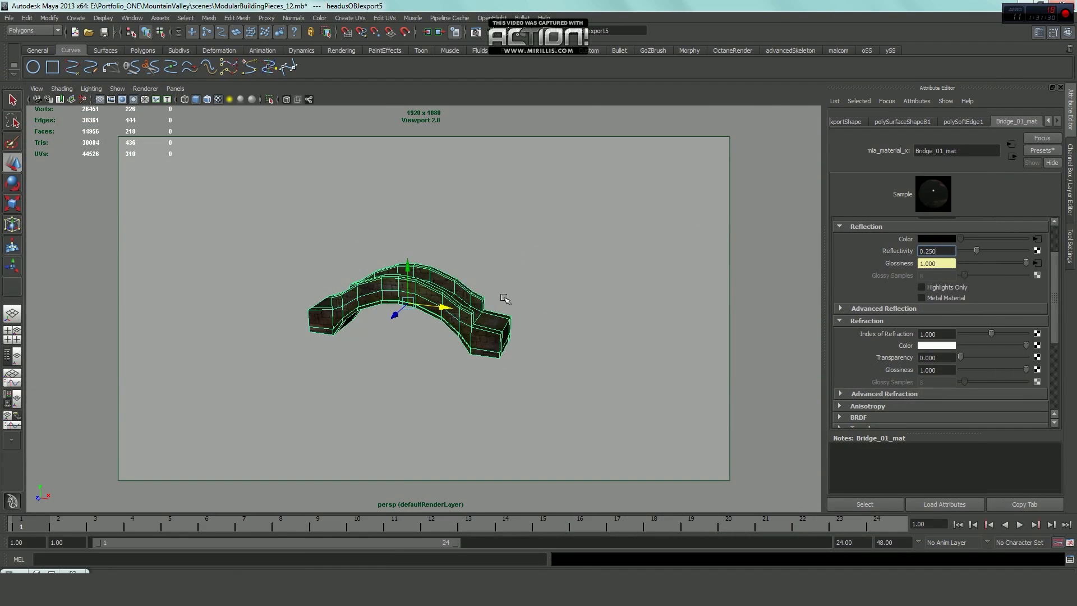
pyautogui.keyDown('alt'); pyautogui.moveTo(499, 282); pyautogui.dragTo(446, 250, button='middle'); pyautogui.keyUp('alt')
pyautogui.keyDown('alt'); pyautogui.moveTo(446, 250); pyautogui.dragTo(380, 242); pyautogui.keyUp('alt')
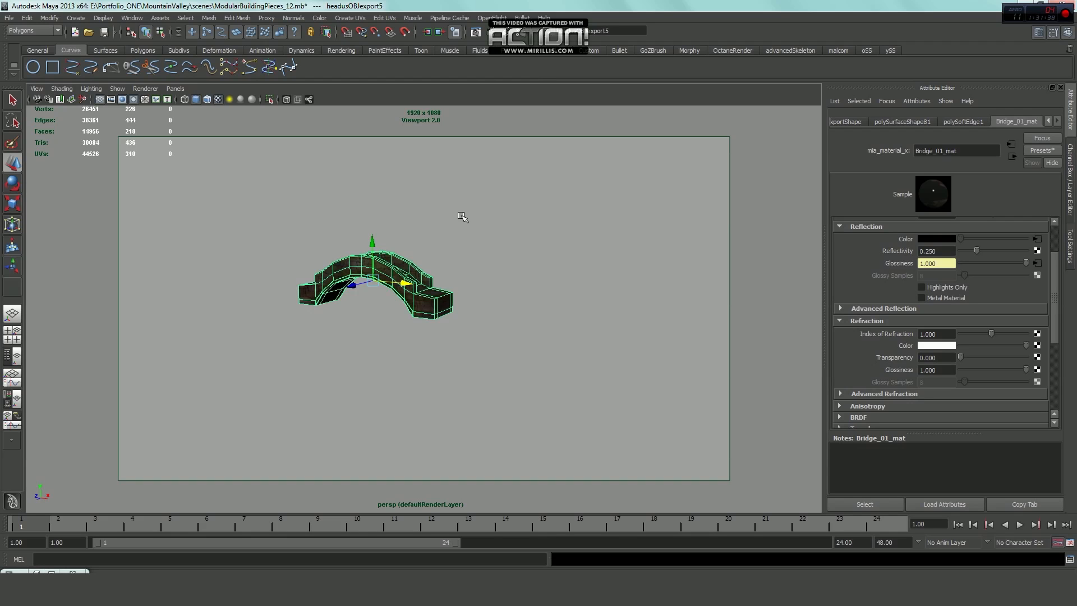
pyautogui.moveTo(469, 205)
pyautogui.keyDown('alt'); pyautogui.mouseDown()
pyautogui.moveTo(476, 190)
pyautogui.moveTo(473, 203)
pyautogui.mouseUp(); pyautogui.keyUp('alt')
pyautogui.click(491, 34)
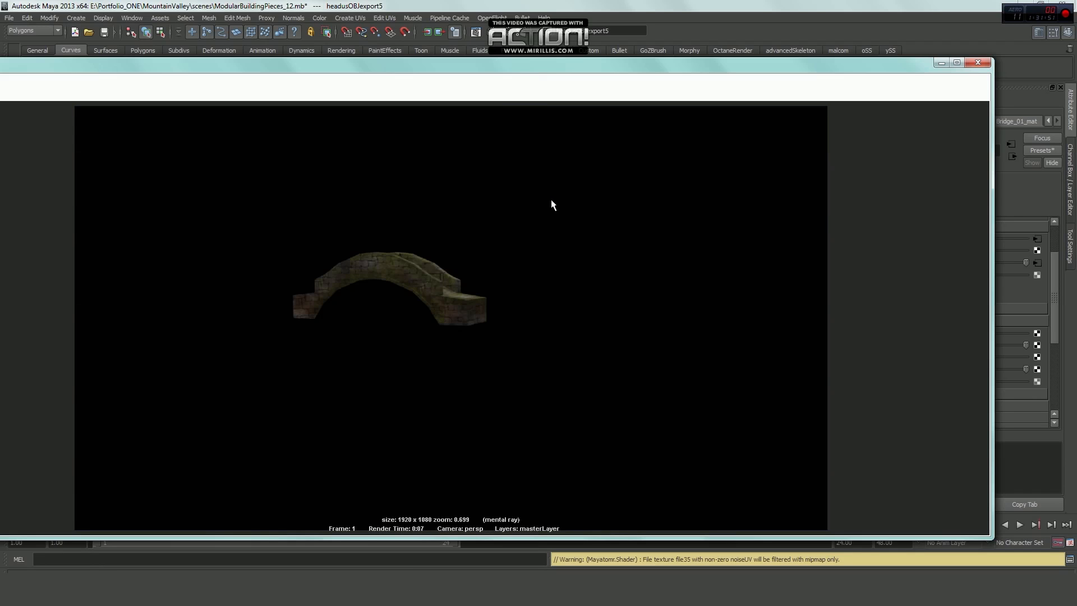
pyautogui.click(975, 63)
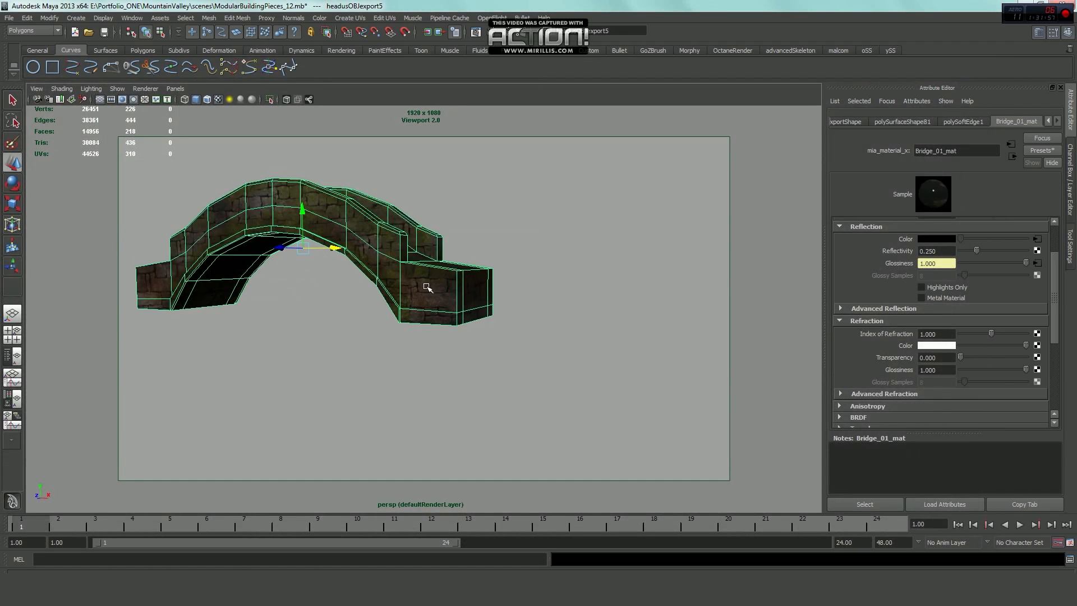
# Render the bridge from a viewpoint underneath the arch and close the render
pyautogui.keyDown('alt'); pyautogui.moveTo(427, 287); pyautogui.dragTo(615, 285); pyautogui.keyUp('alt')
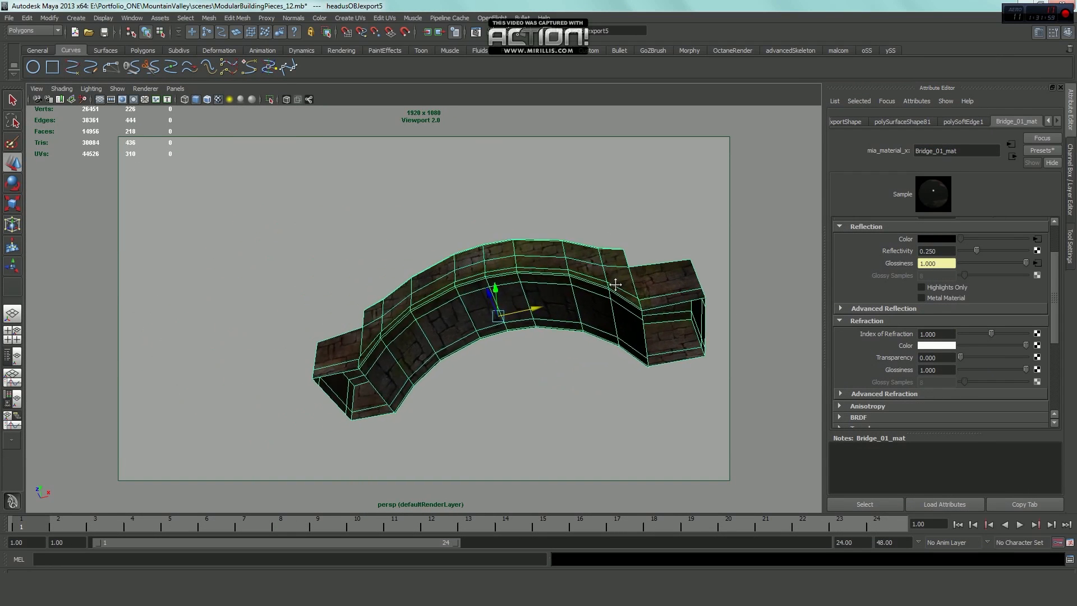
pyautogui.click(487, 34)
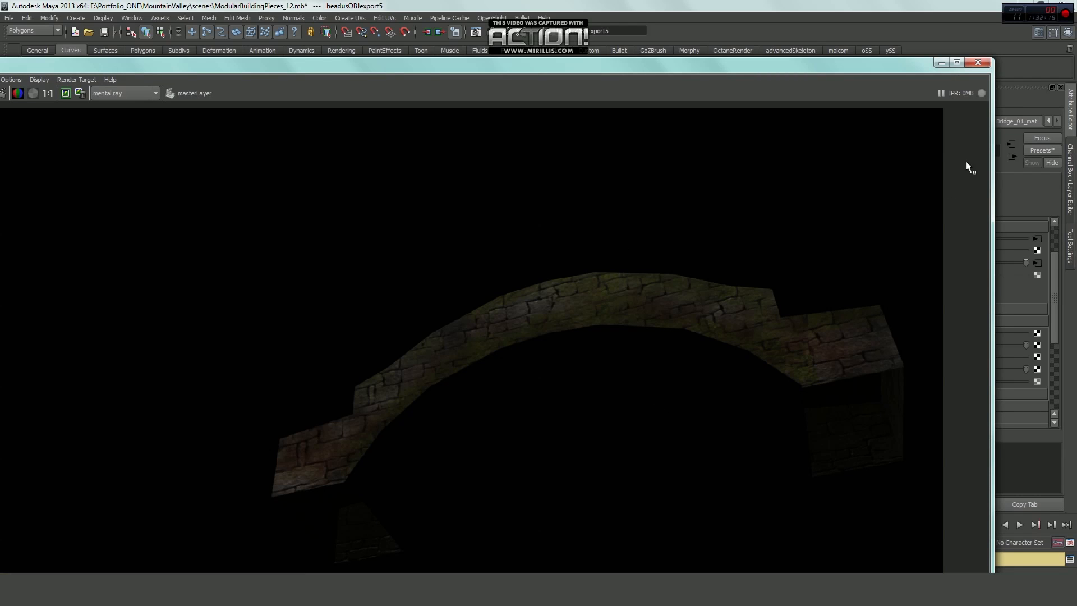
pyautogui.click(970, 64)
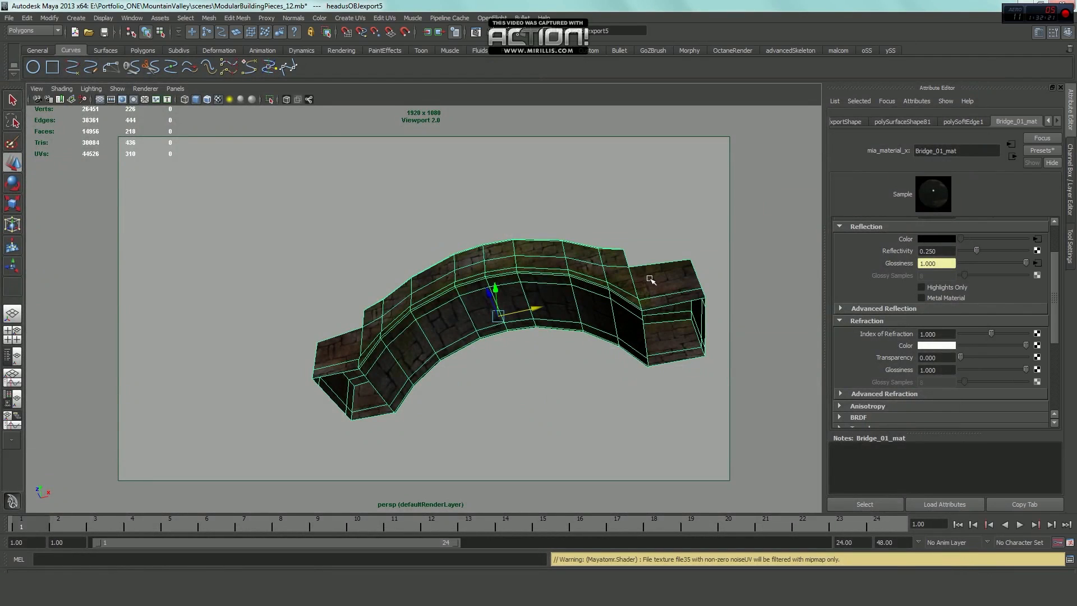
# Deselect the bridge and examine its textured deck, sides and ends from several angles and distances in the viewport
pyautogui.keyDown('alt'); pyautogui.moveTo(614, 272); pyautogui.dragTo(632, 354); pyautogui.keyUp('alt')
pyautogui.keyDown('alt'); pyautogui.moveTo(635, 298); pyautogui.dragTo(578, 351, button='middle'); pyautogui.keyUp('alt')
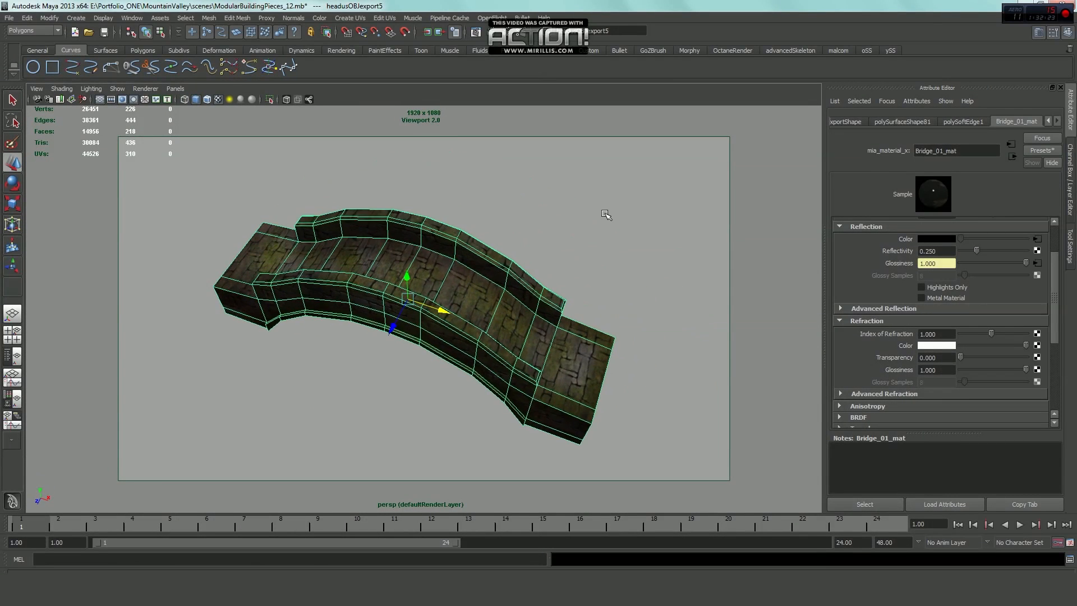
pyautogui.click(605, 217)
pyautogui.scroll(4, 595, 237)
pyautogui.keyDown('alt'); pyautogui.moveTo(597, 238); pyautogui.dragTo(486, 243); pyautogui.keyUp('alt')
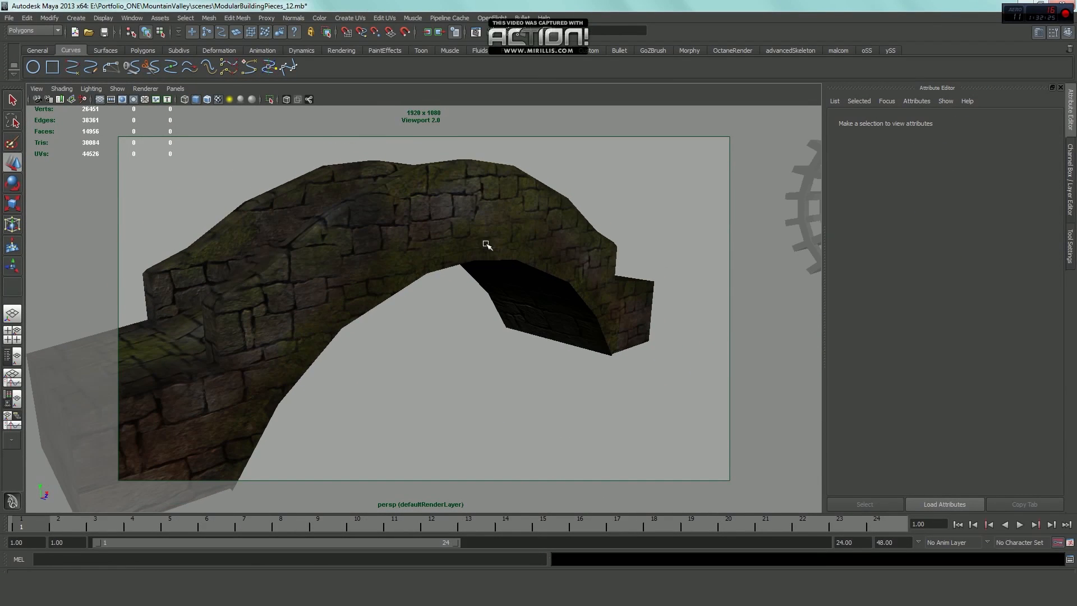
pyautogui.keyDown('alt'); pyautogui.moveTo(398, 251); pyautogui.dragTo(363, 272); pyautogui.keyUp('alt')
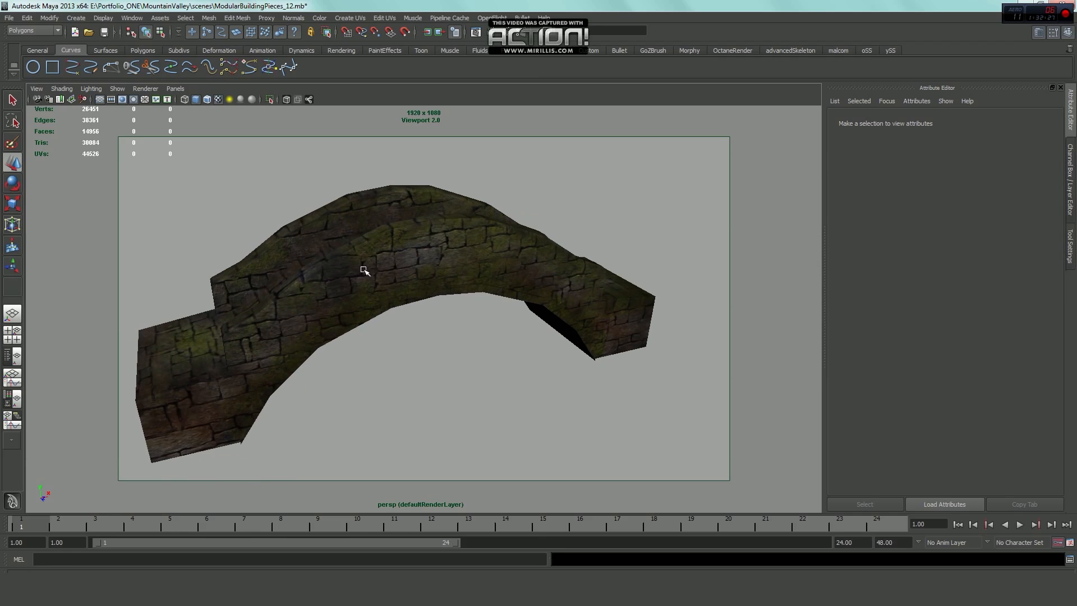
pyautogui.keyDown('alt'); pyautogui.moveTo(598, 279); pyautogui.dragTo(501, 321); pyautogui.keyUp('alt')
pyautogui.scroll(-4, 597, 274)
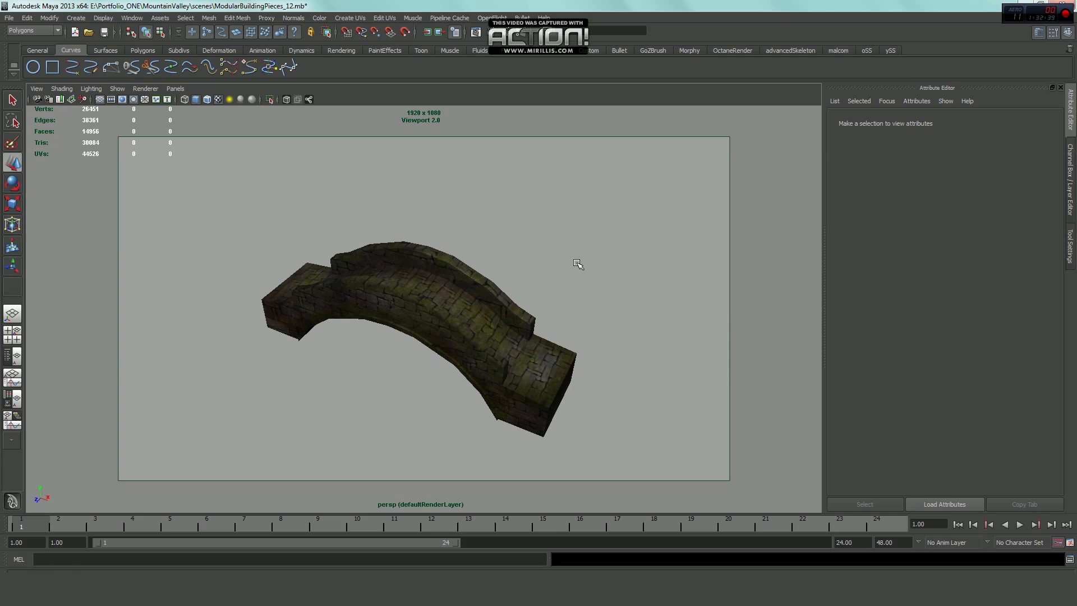
pyautogui.scroll(-10, 558, 154)
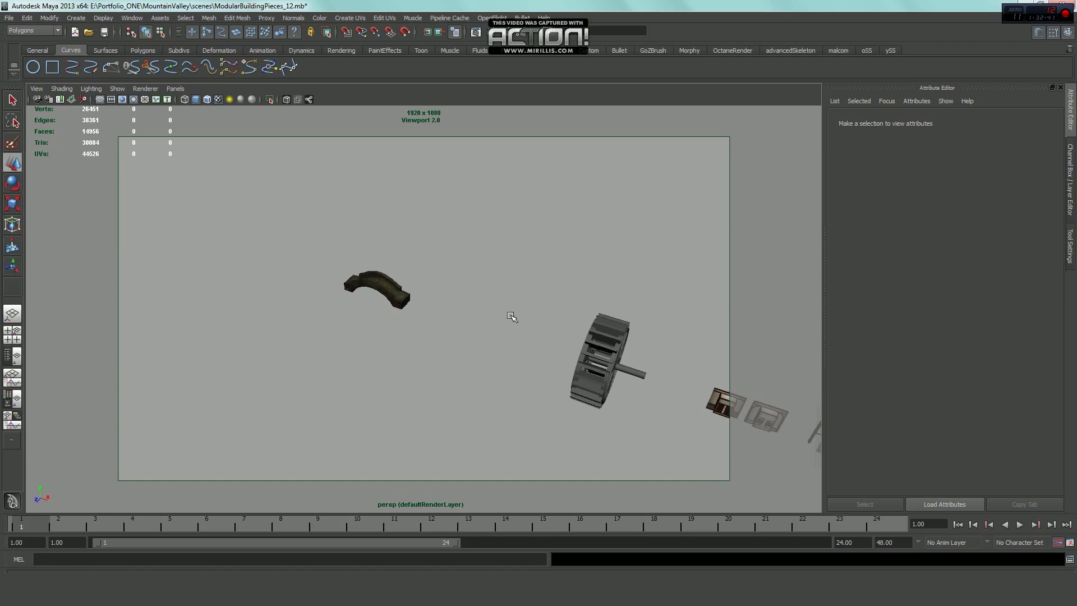
pyautogui.keyDown('alt'); pyautogui.moveTo(512, 318); pyautogui.dragTo(602, 297); pyautogui.keyUp('alt')
pyautogui.keyDown('alt'); pyautogui.moveTo(660, 275); pyautogui.dragTo(537, 277); pyautogui.keyUp('alt')
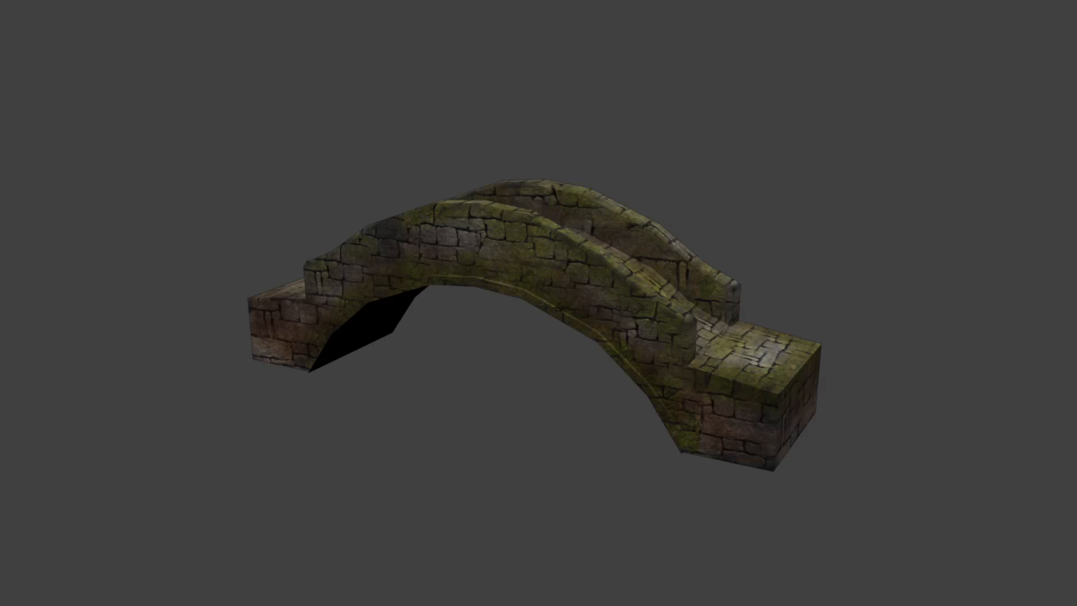